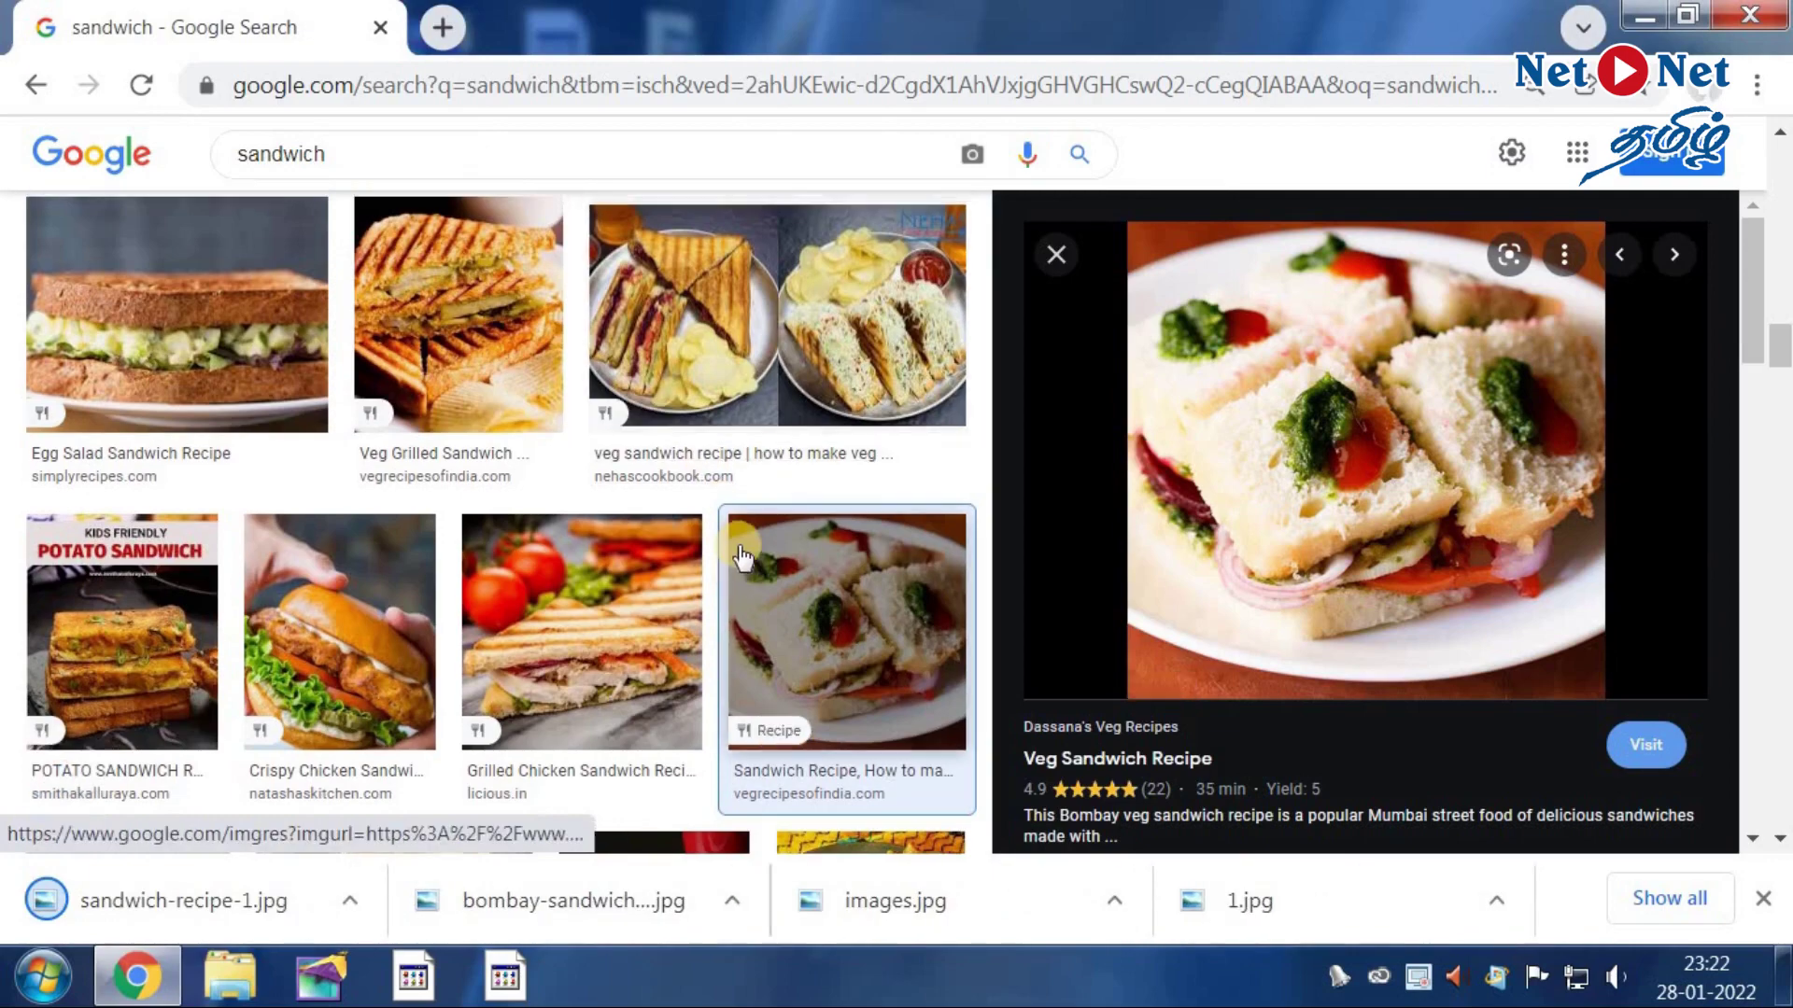
- Replace the image search term with "samosa" and run the search
{"action": "scroll", "coordinate": [492, 458], "scroll_direction": "up", "scroll_amount": 5}
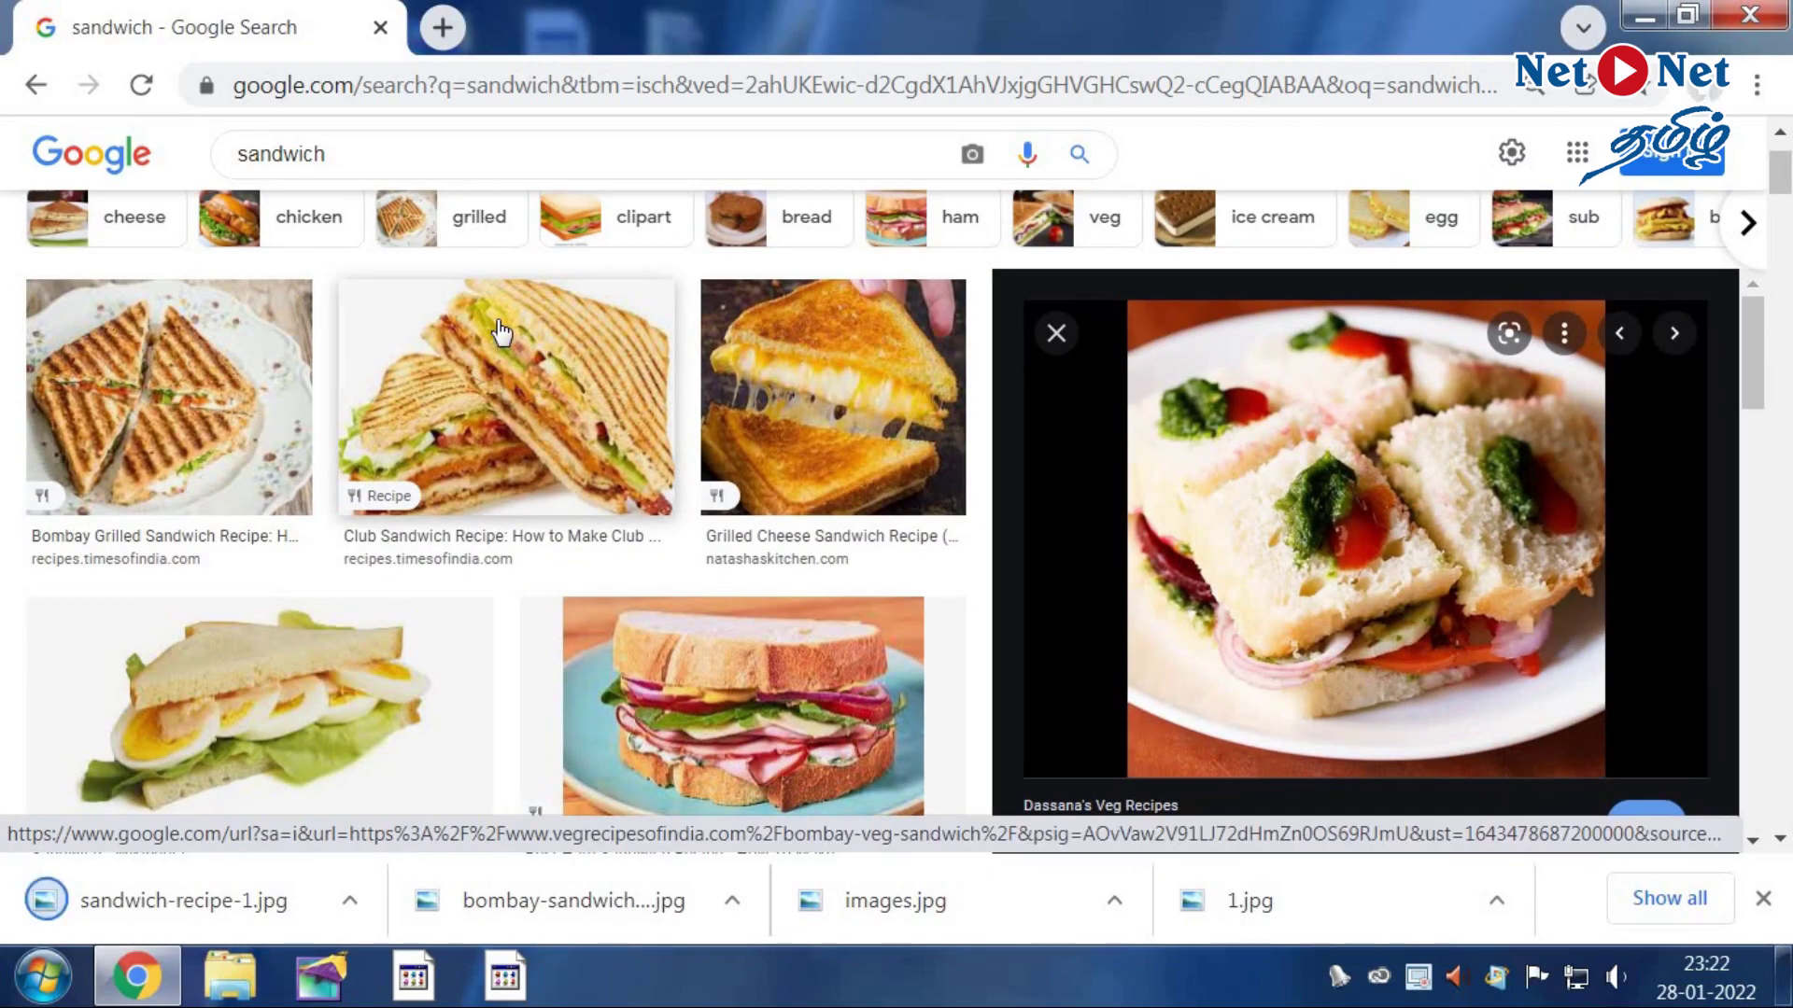
{"action": "double_click", "coordinate": [349, 152]}
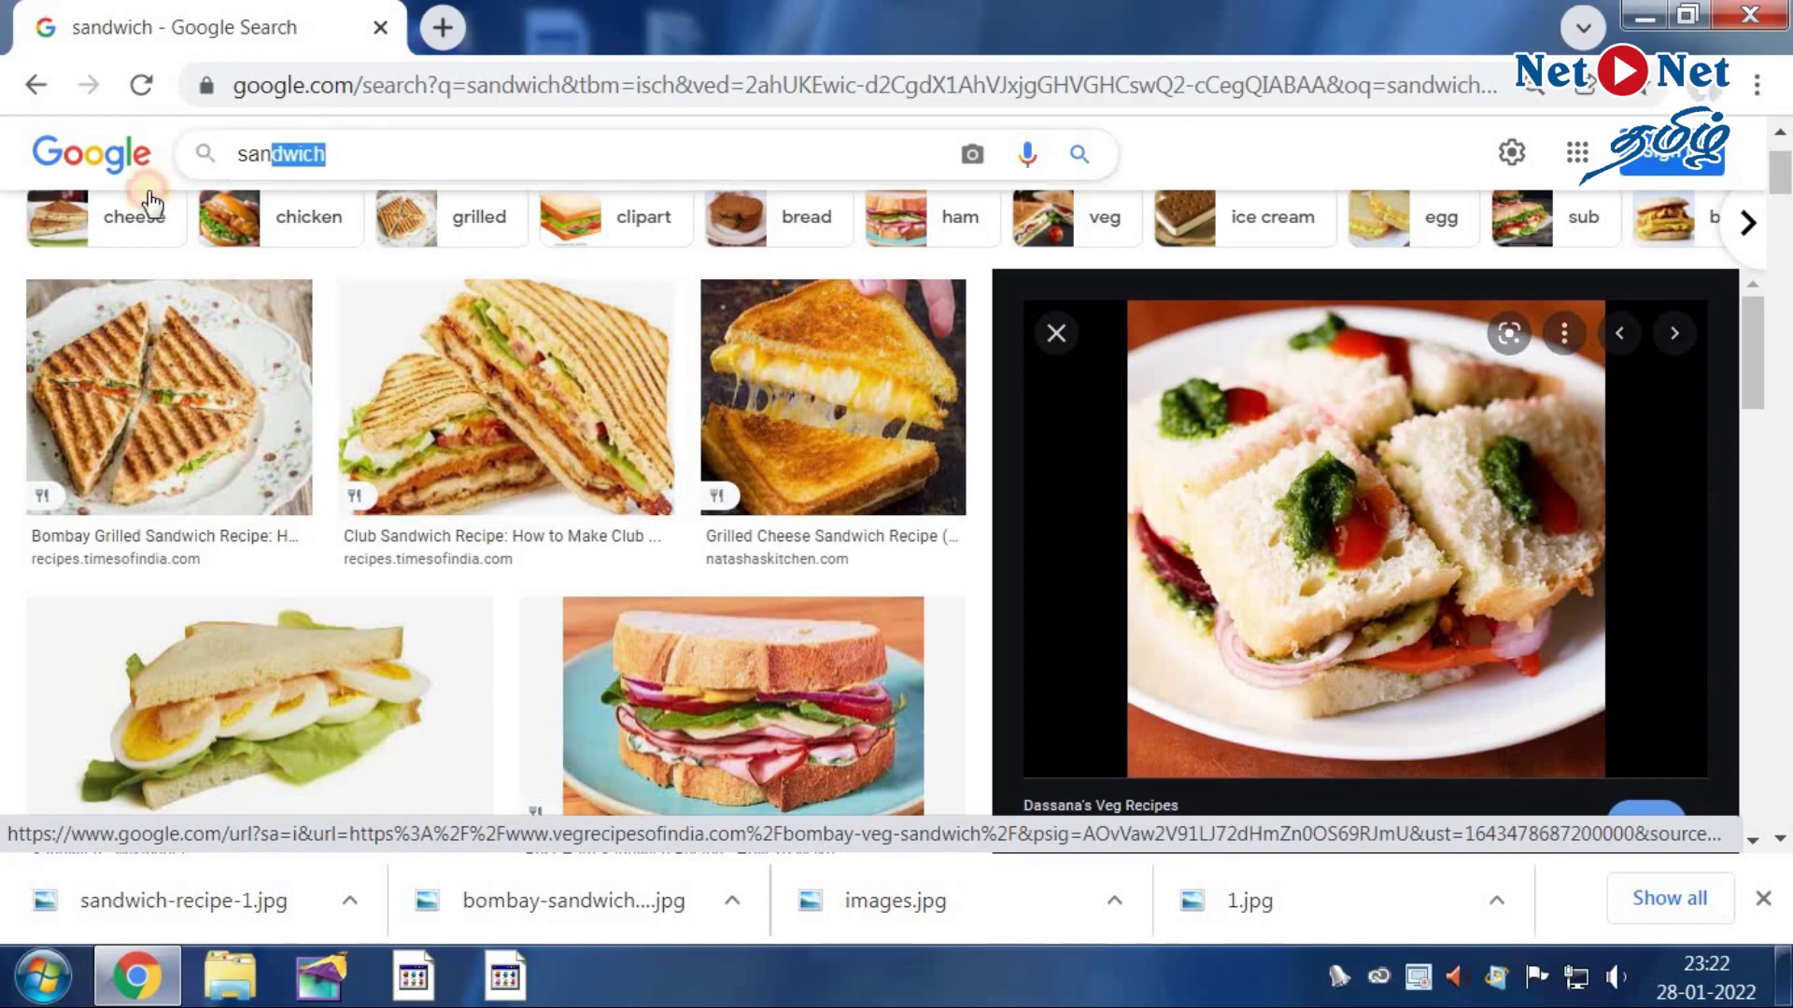
{"action": "type", "text": "samosha"}
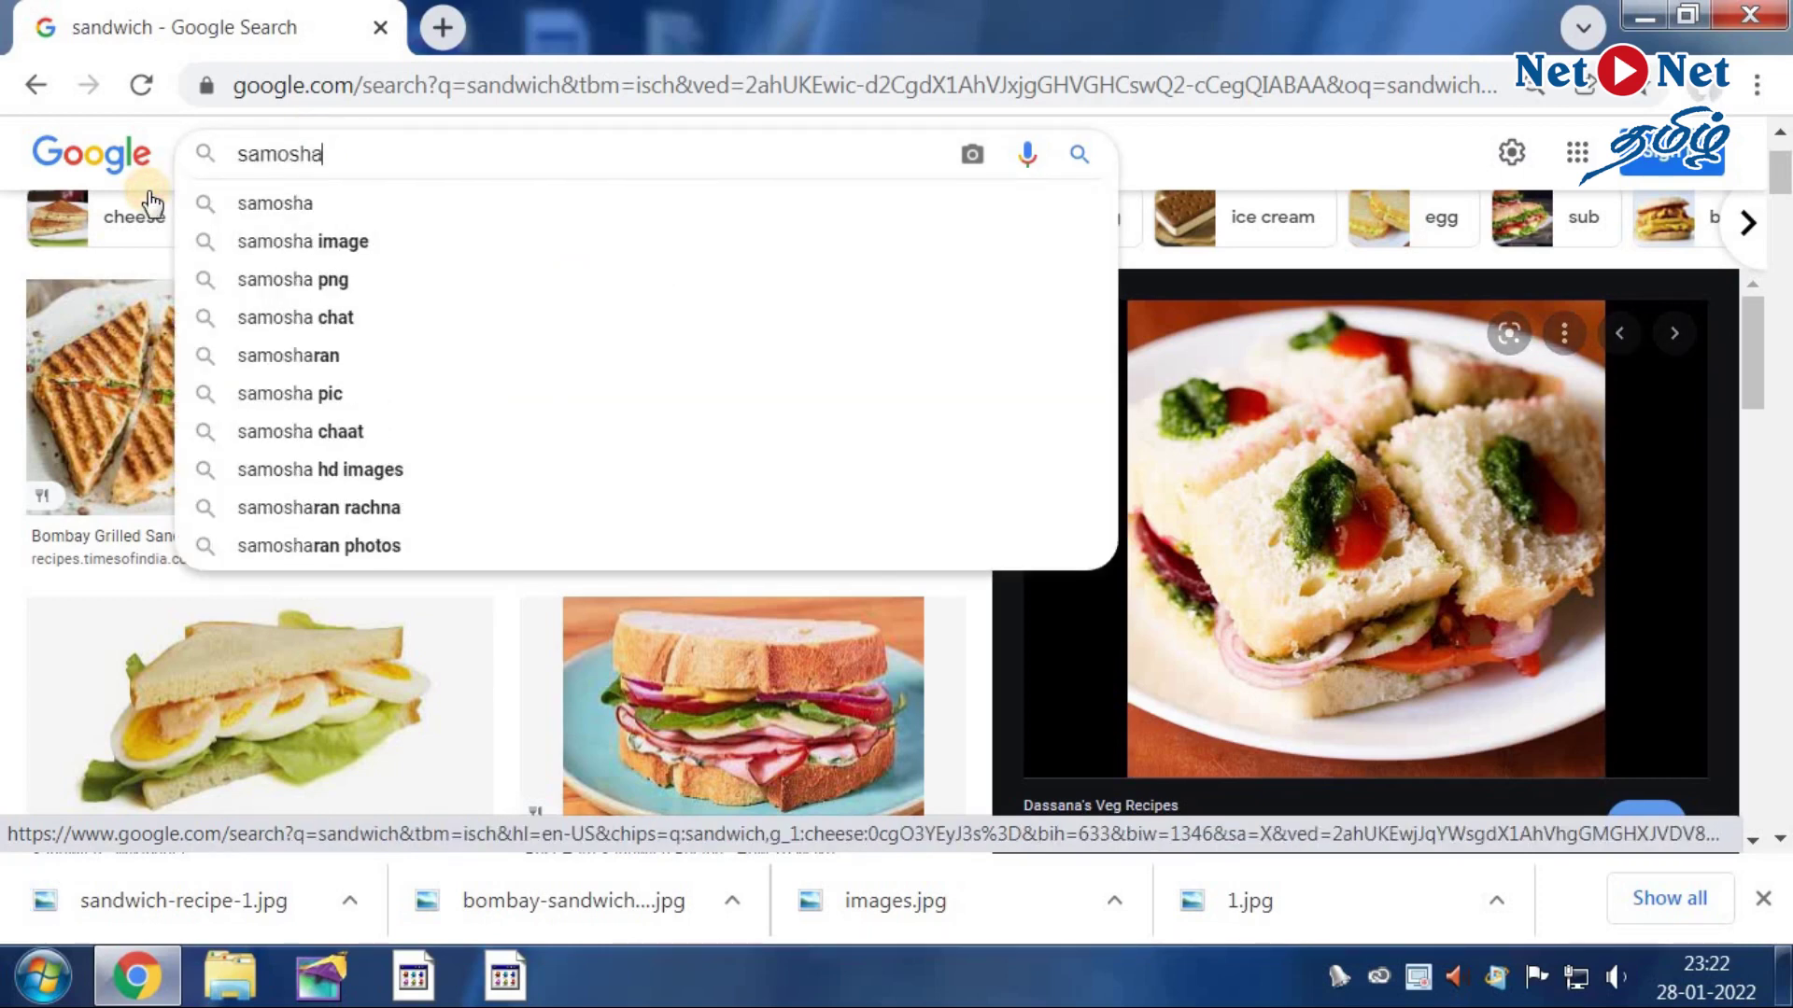
{"action": "key", "text": "Down"}
{"action": "key", "text": "BackSpace"}
{"action": "key", "text": "BackSpace"}
{"action": "type", "text": "a"}
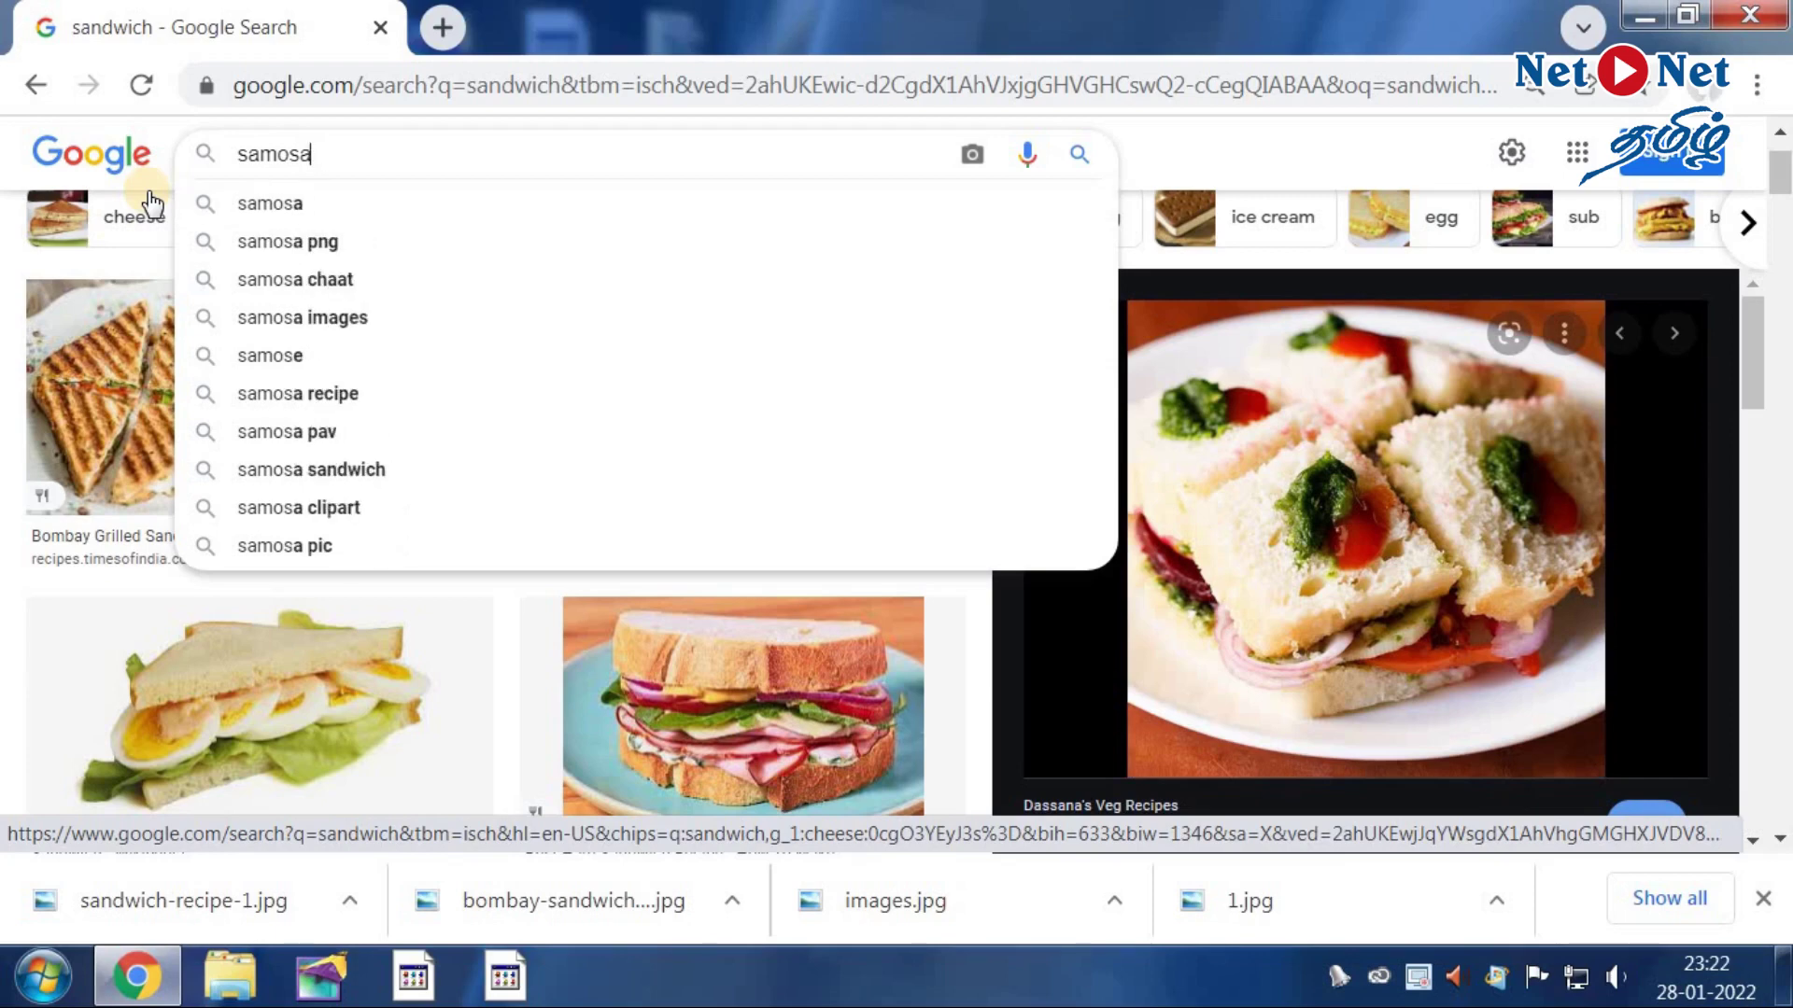
{"action": "key", "text": "Return"}
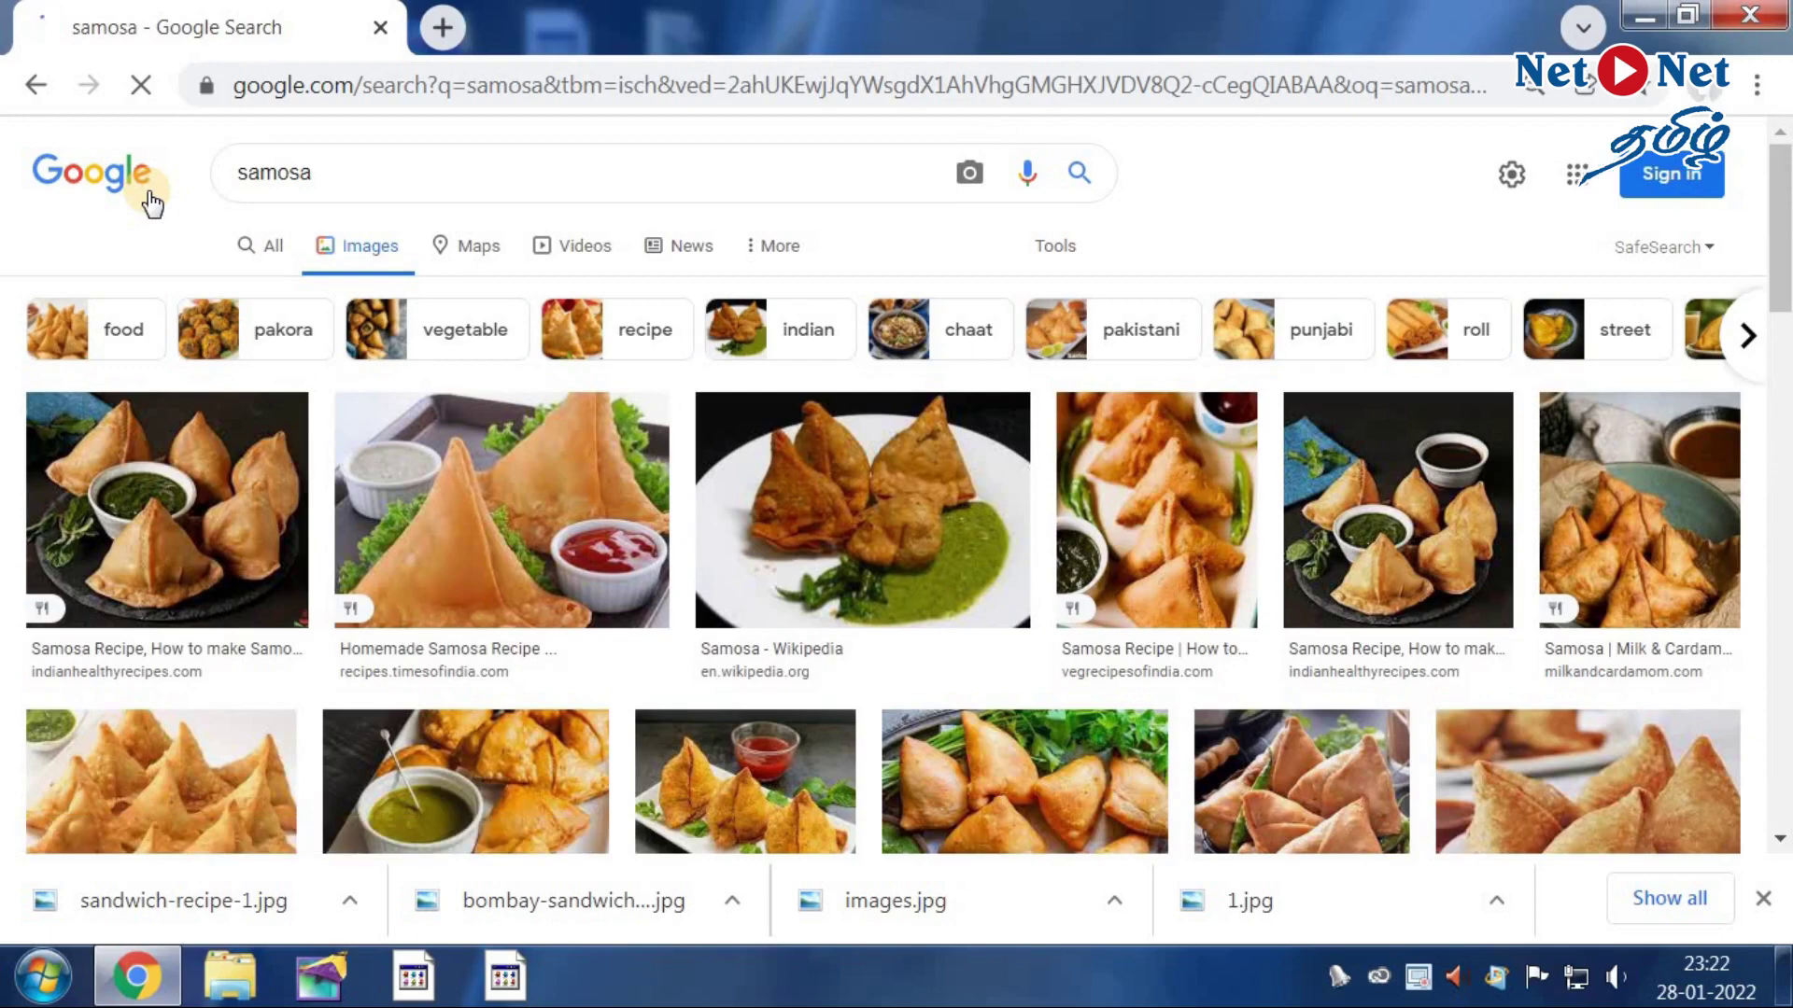
- Open the first samosa recipe image from the results and save it to the computer
{"action": "scroll", "coordinate": [401, 288], "scroll_direction": "down", "scroll_amount": 2}
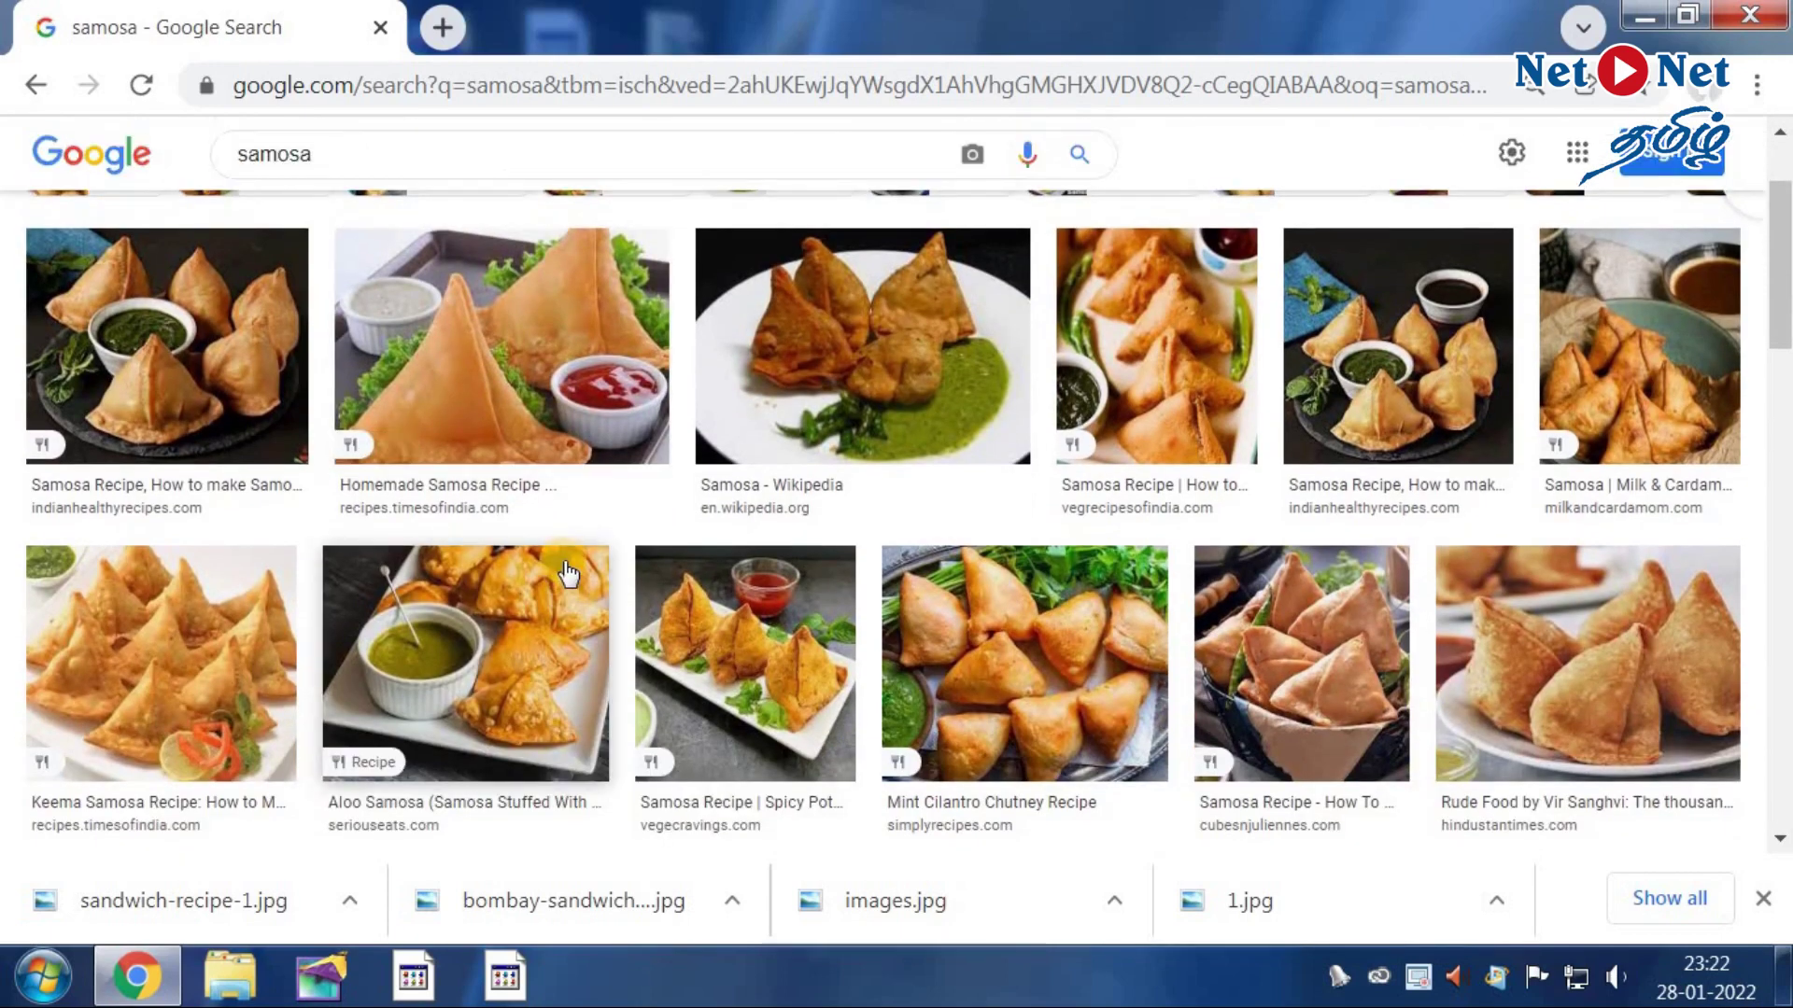
{"action": "left_click", "coordinate": [119, 401]}
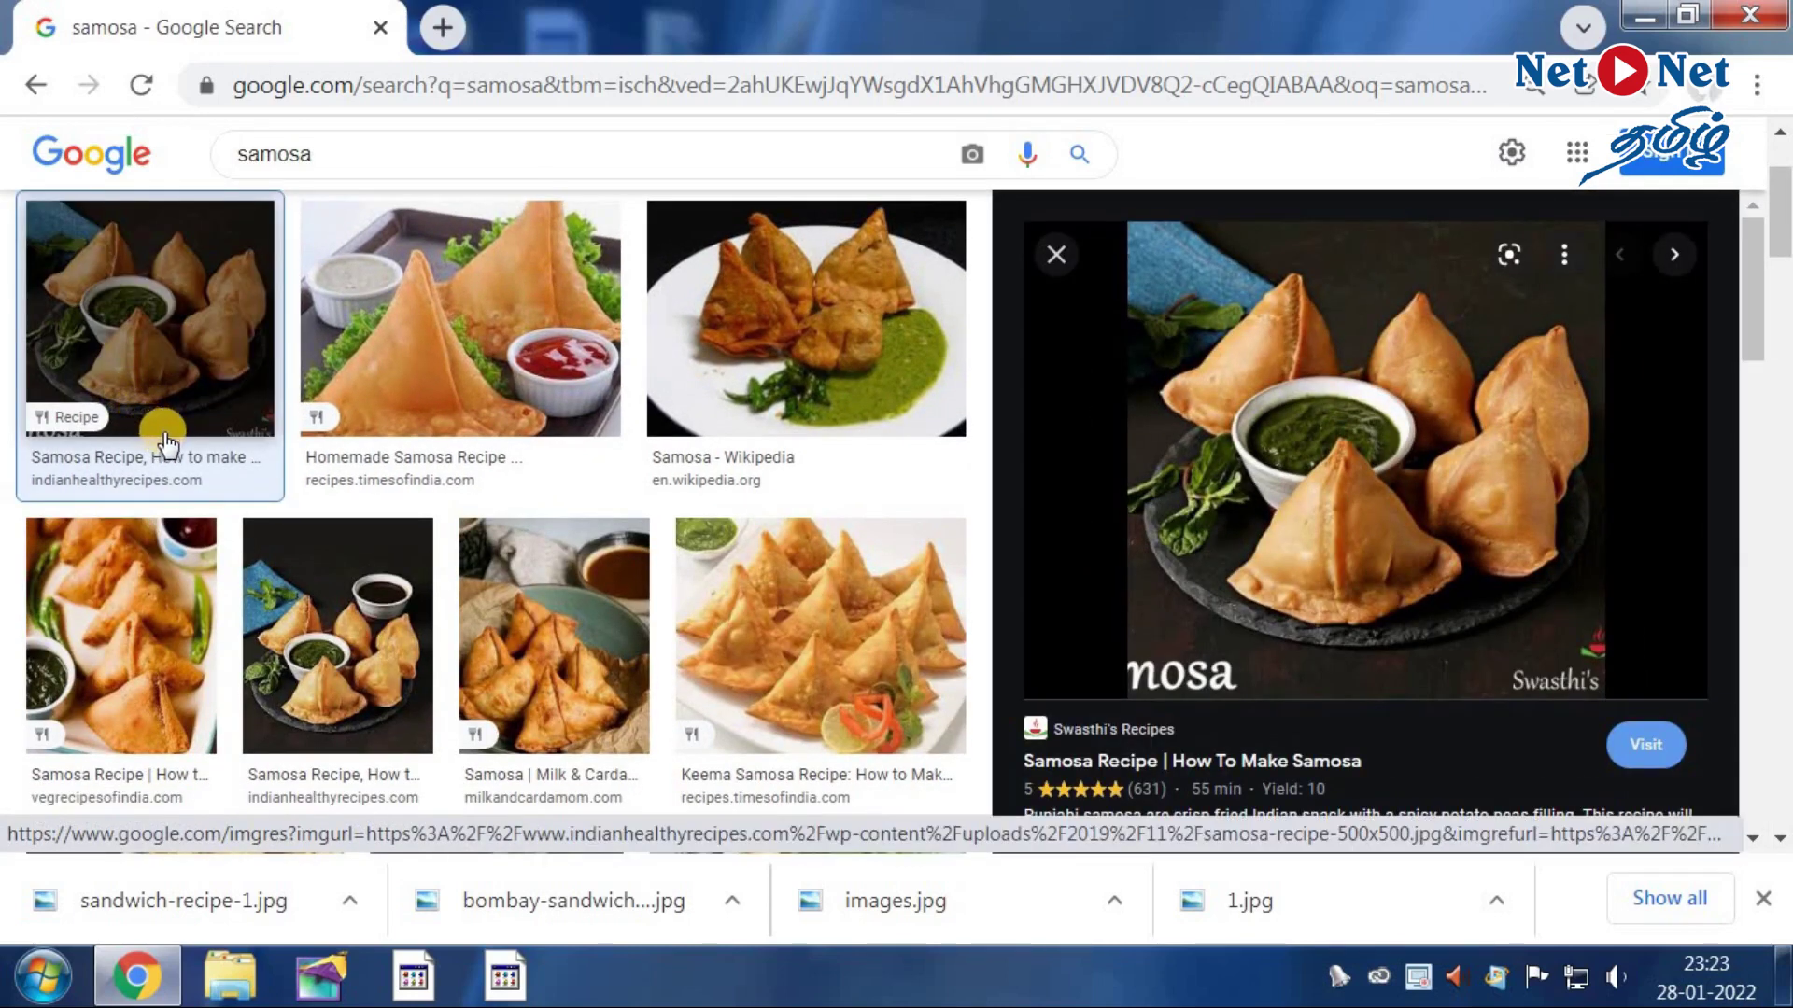
{"action": "scroll", "coordinate": [1460, 596], "scroll_direction": "down", "scroll_amount": 10}
{"action": "scroll", "coordinate": [1402, 491], "scroll_direction": "up", "scroll_amount": 8}
{"action": "scroll", "coordinate": [1401, 487], "scroll_direction": "up", "scroll_amount": 2}
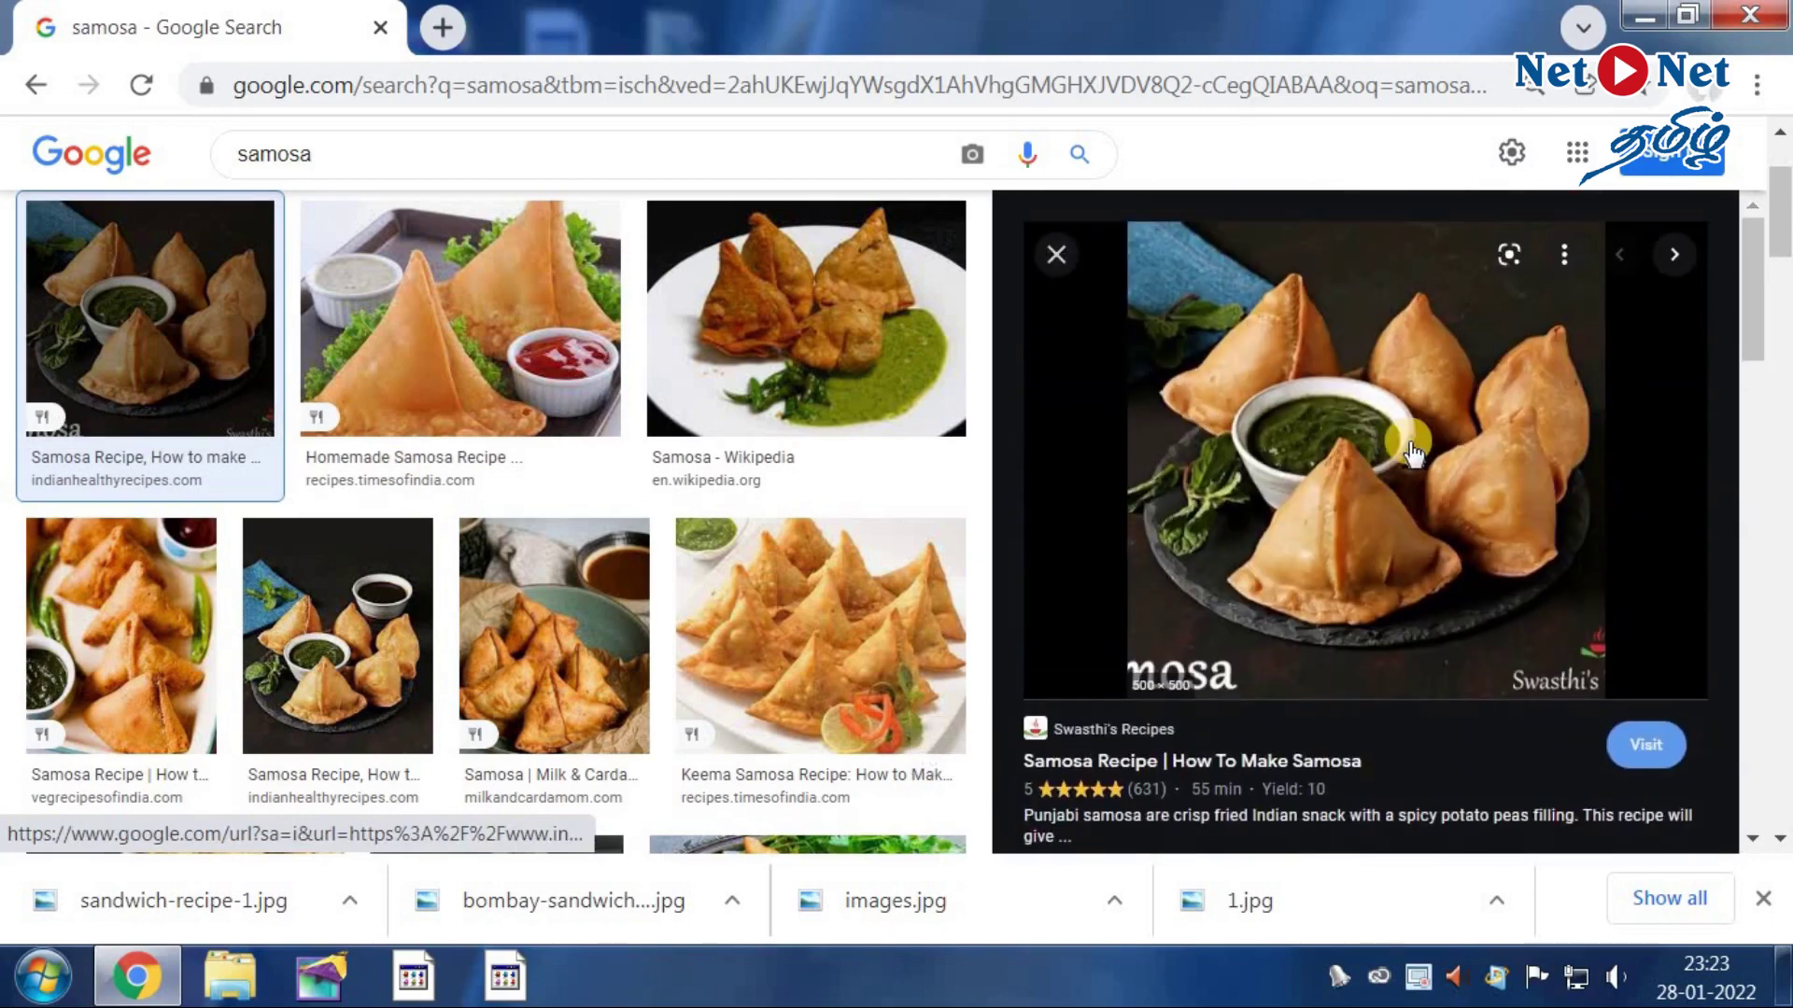
{"action": "right_click", "coordinate": [1408, 411]}
{"action": "left_click", "coordinate": [1134, 750]}
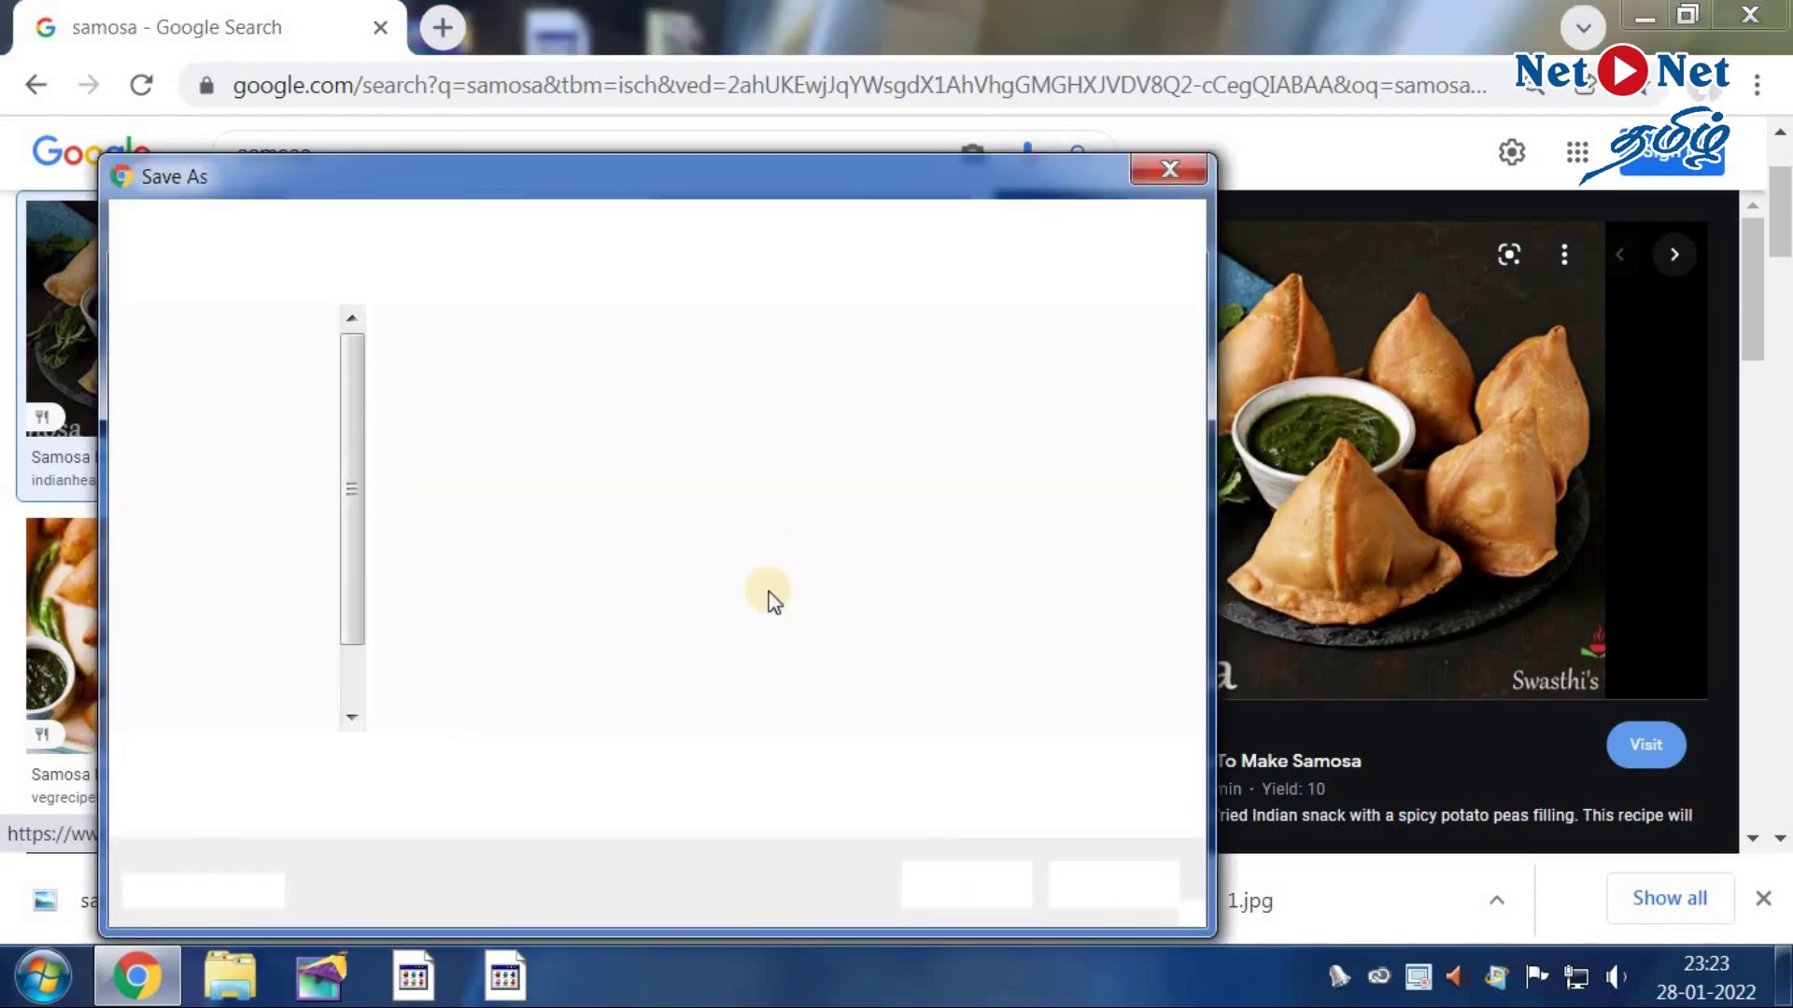
{"action": "left_click", "coordinate": [988, 887]}
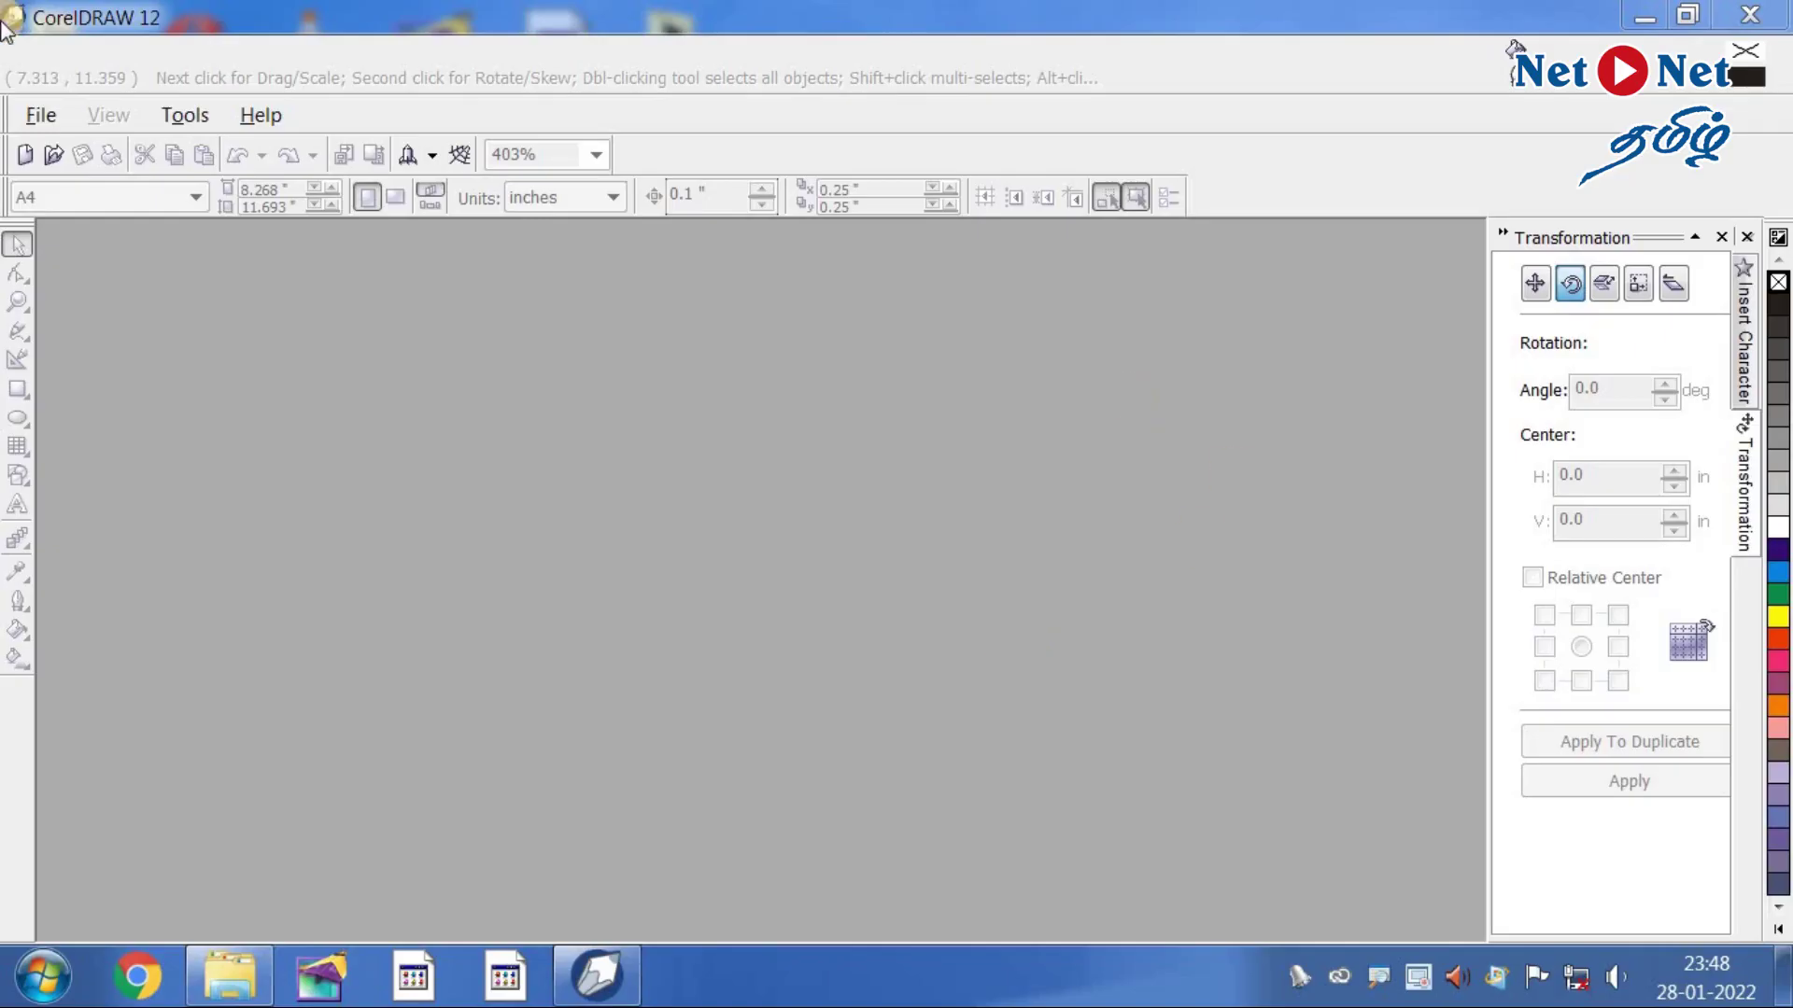
- Create a new A4 drawing in CorelDRAW and set the page to landscape orientation
{"action": "left_click", "coordinate": [41, 116]}
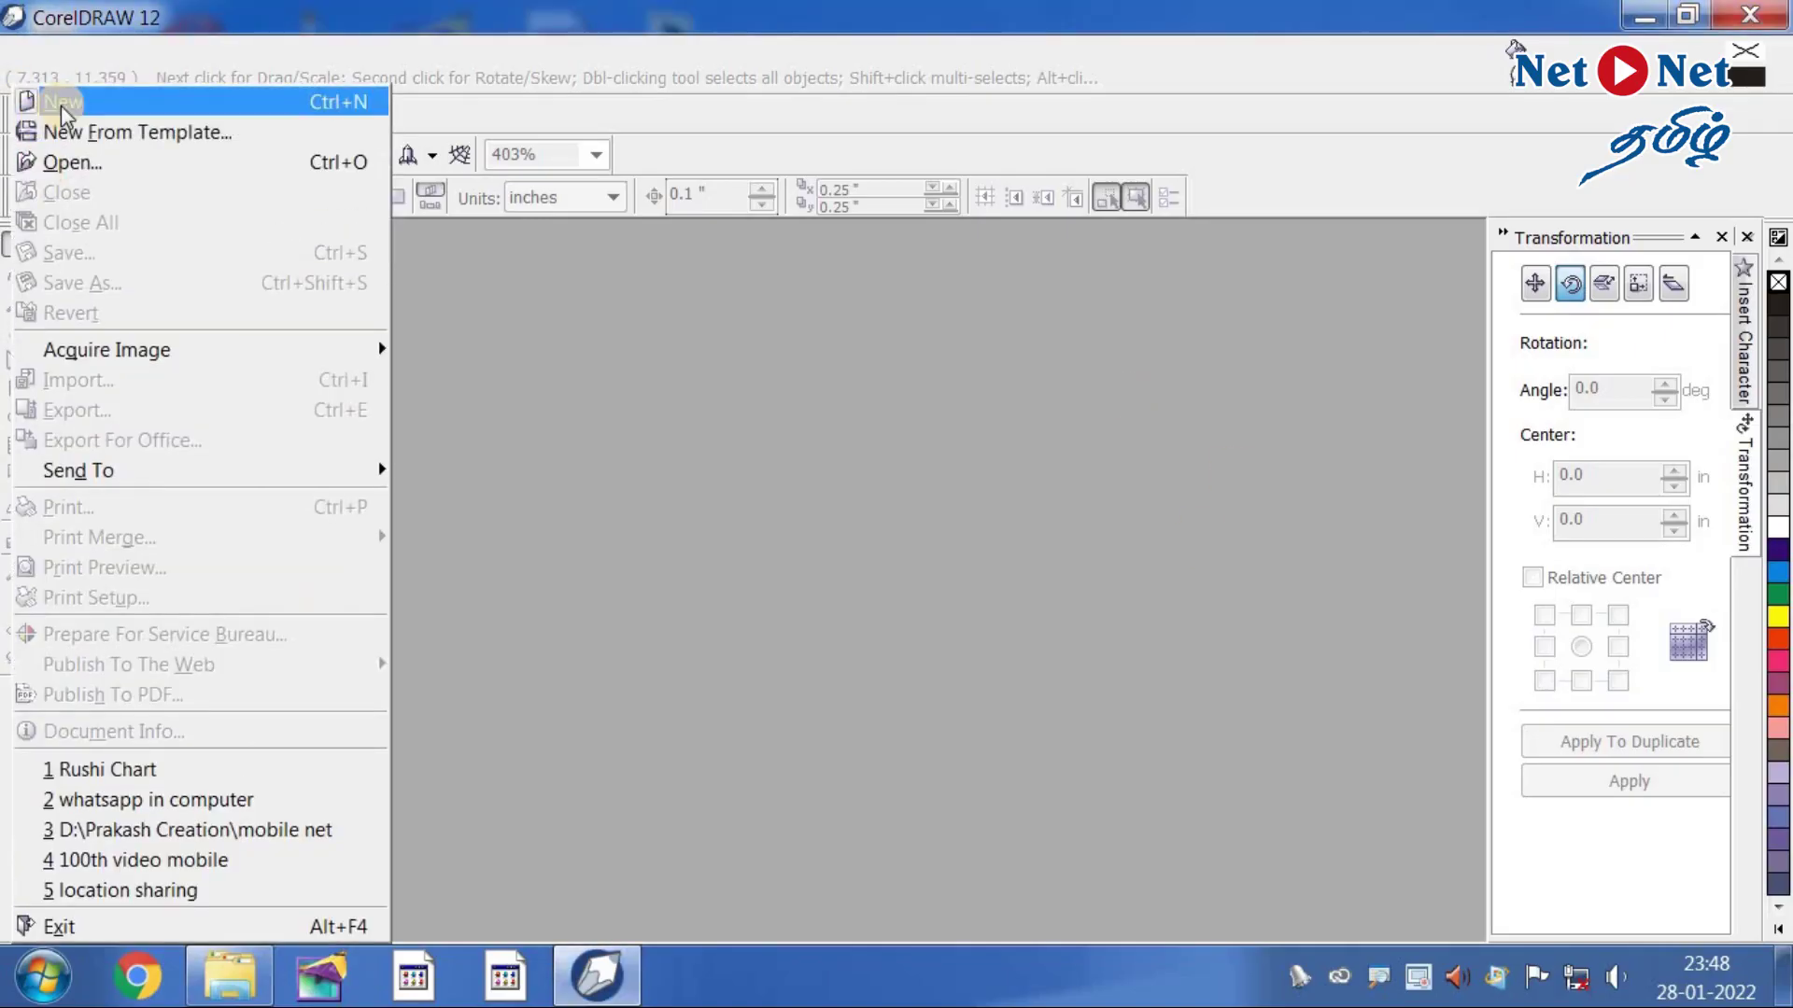
{"action": "left_click", "coordinate": [60, 104]}
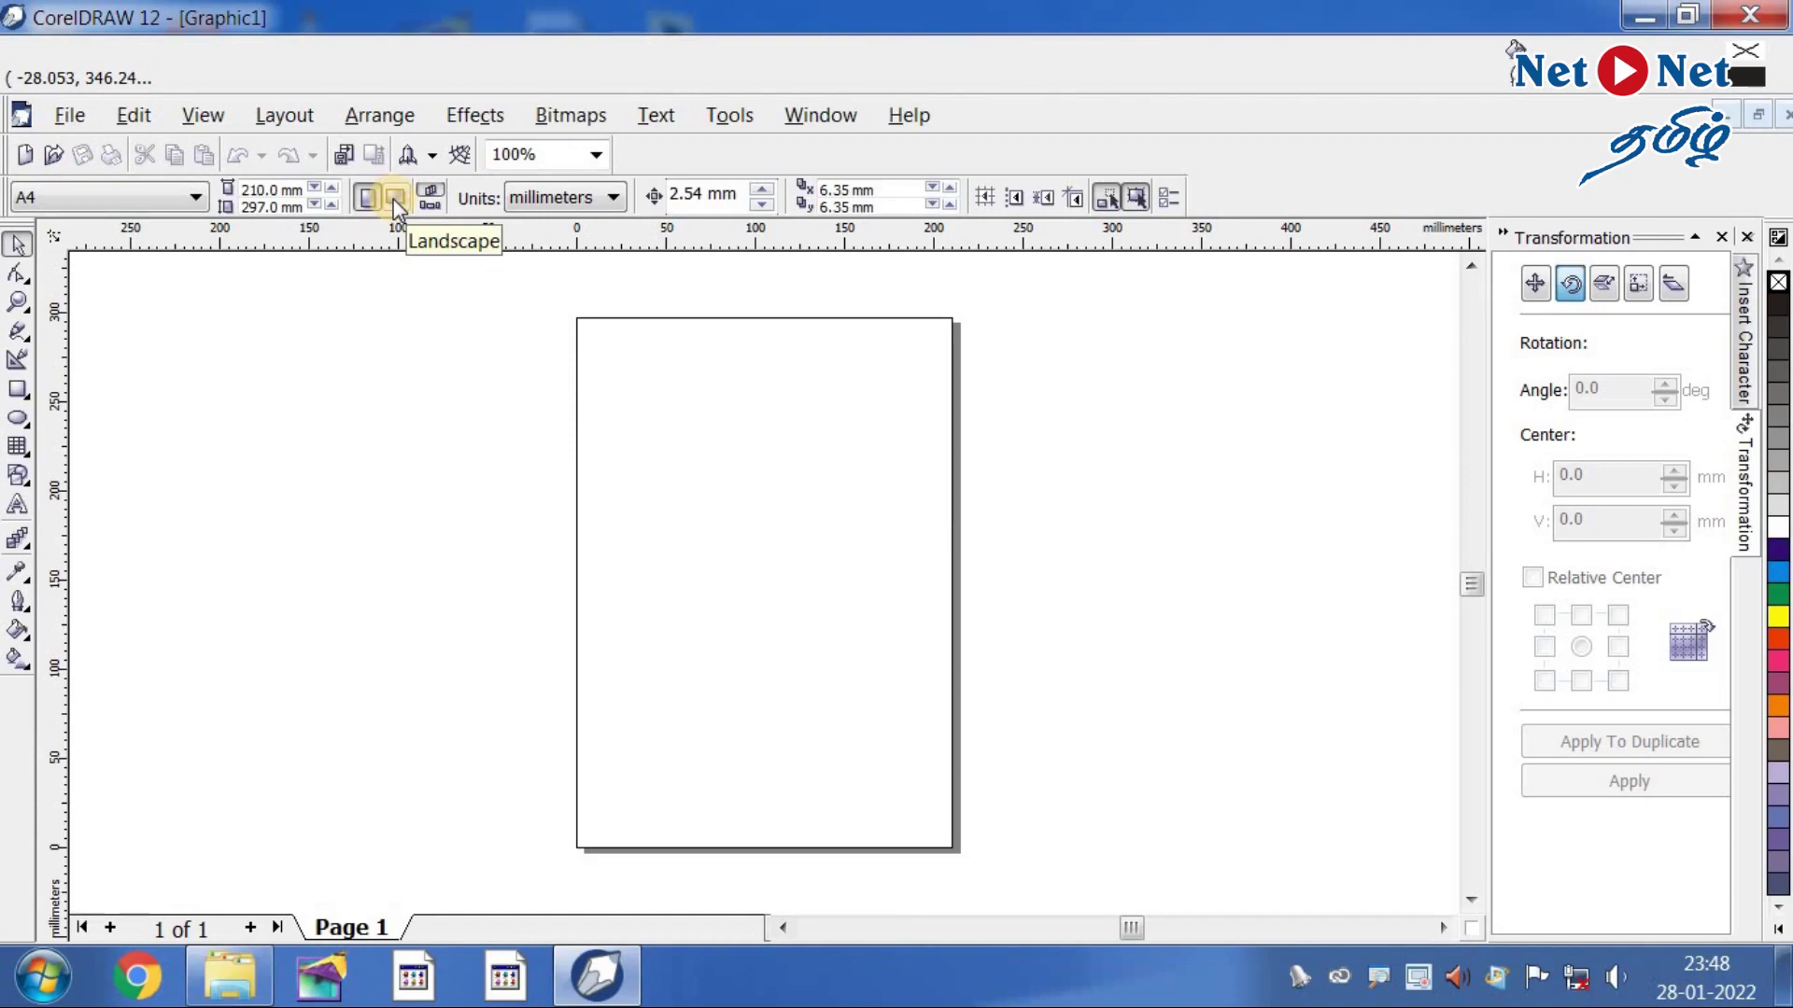
{"action": "left_click", "coordinate": [396, 198]}
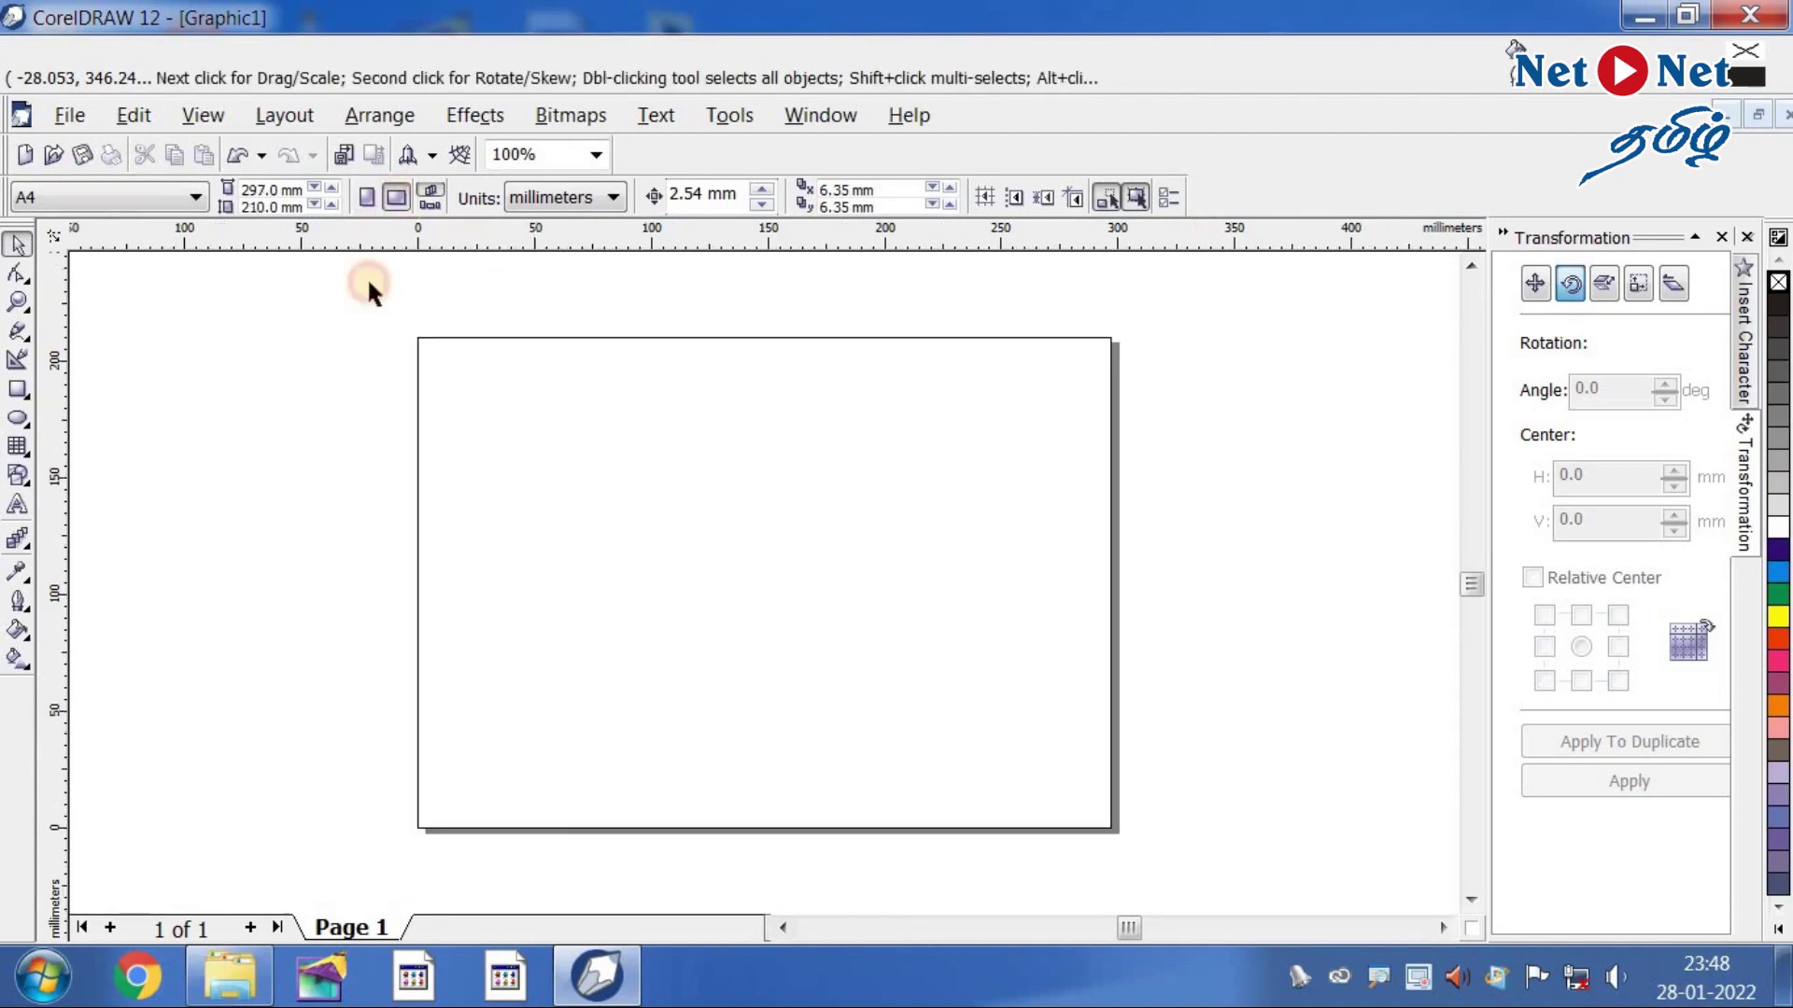
- Draw a rectangle about 192 × 74 mm in the upper part of the page
{"action": "left_click", "coordinate": [19, 392]}
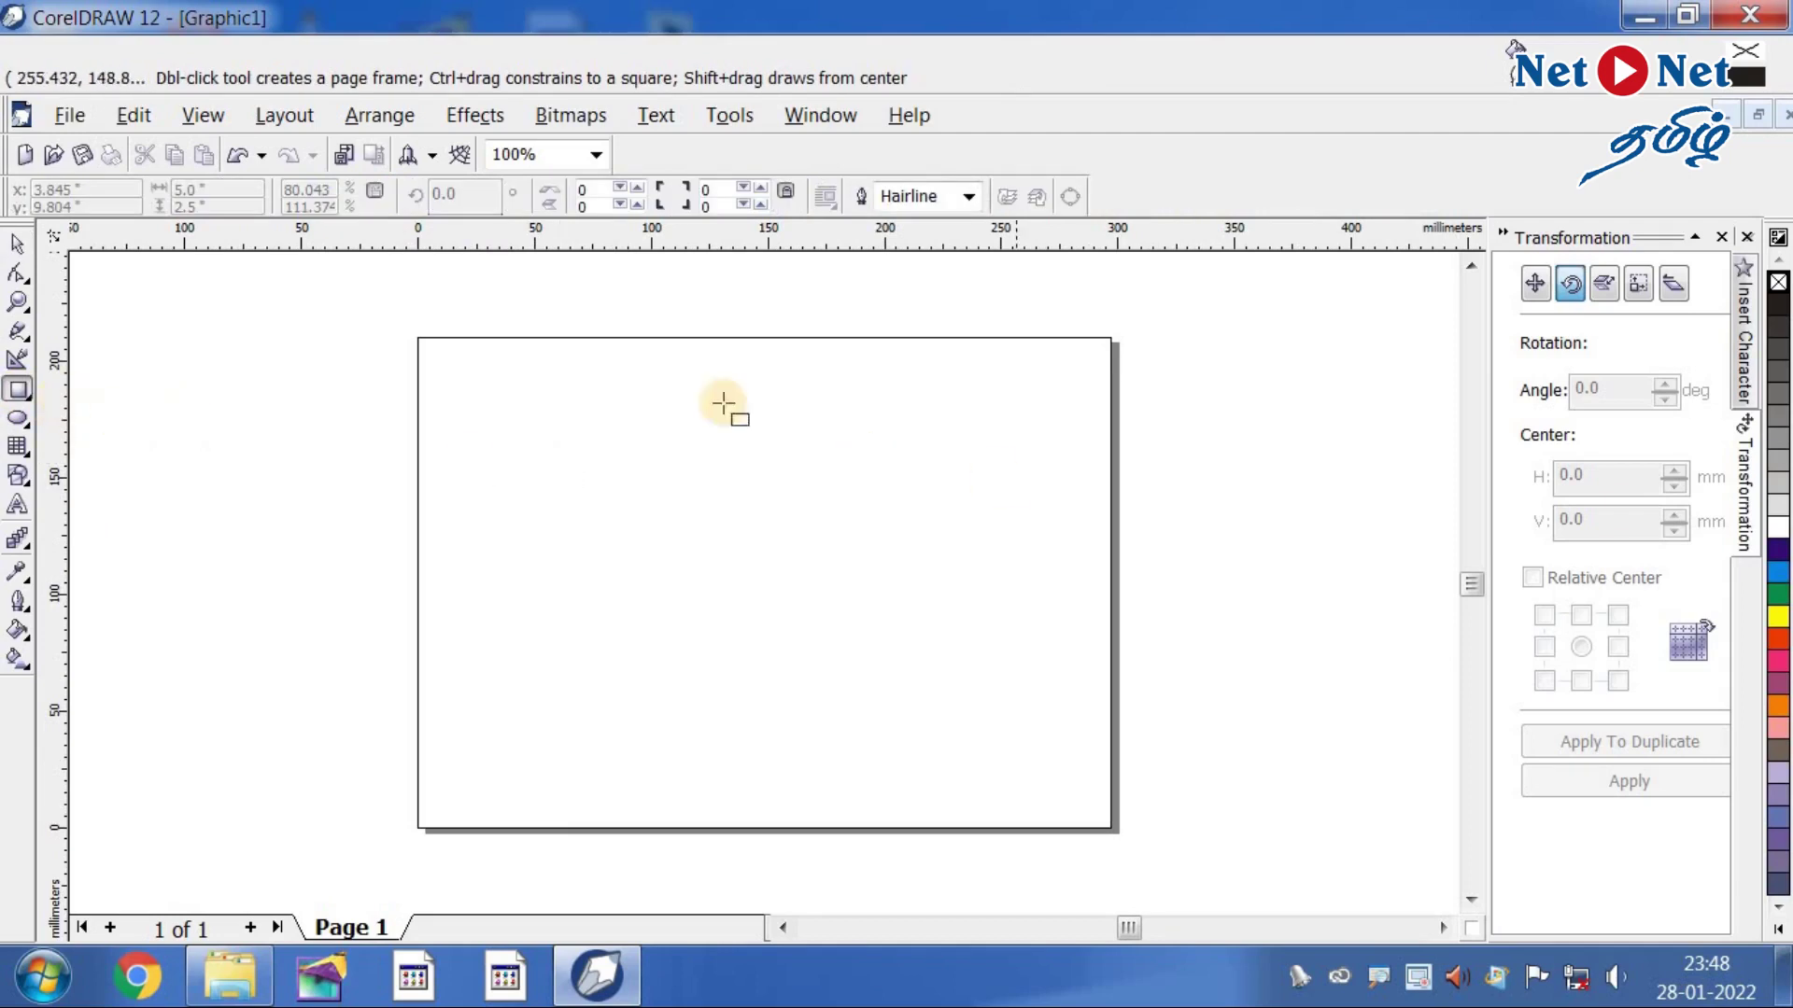
{"action": "left_click_drag", "start_coordinate": [502, 387], "coordinate": [951, 560]}
{"action": "key", "text": "space"}
{"action": "key", "text": "z"}
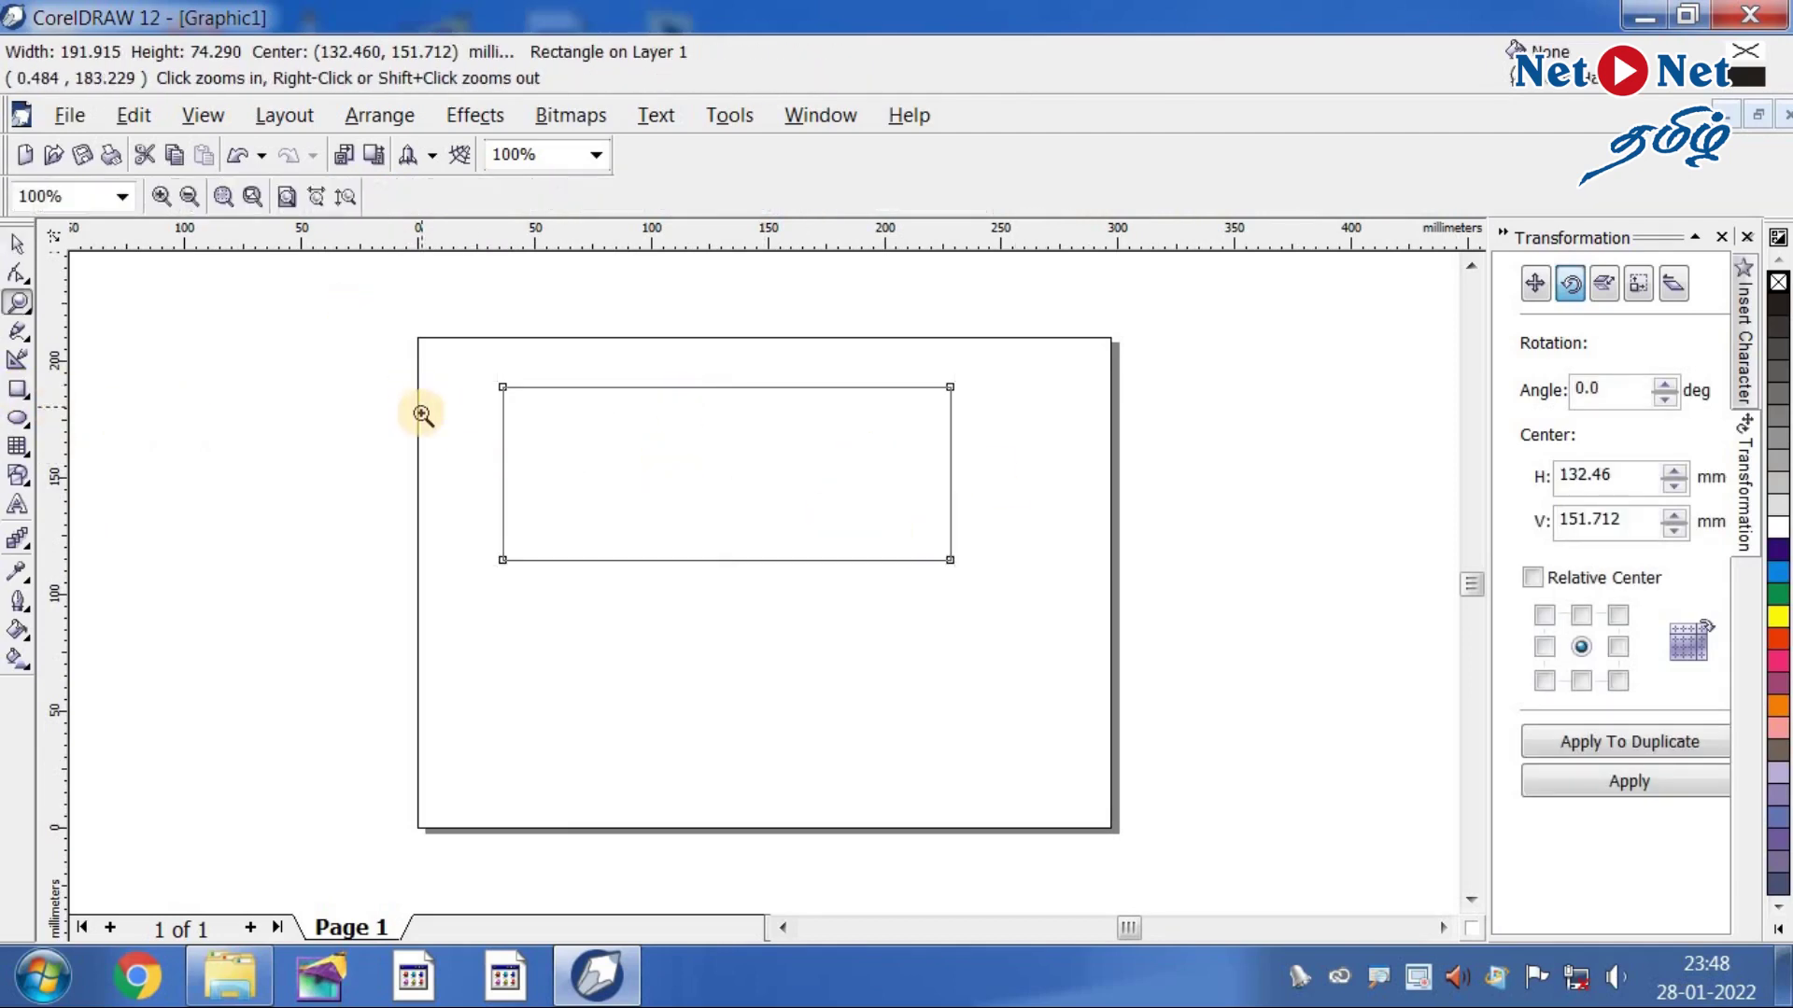
{"action": "left_click", "coordinate": [666, 485]}
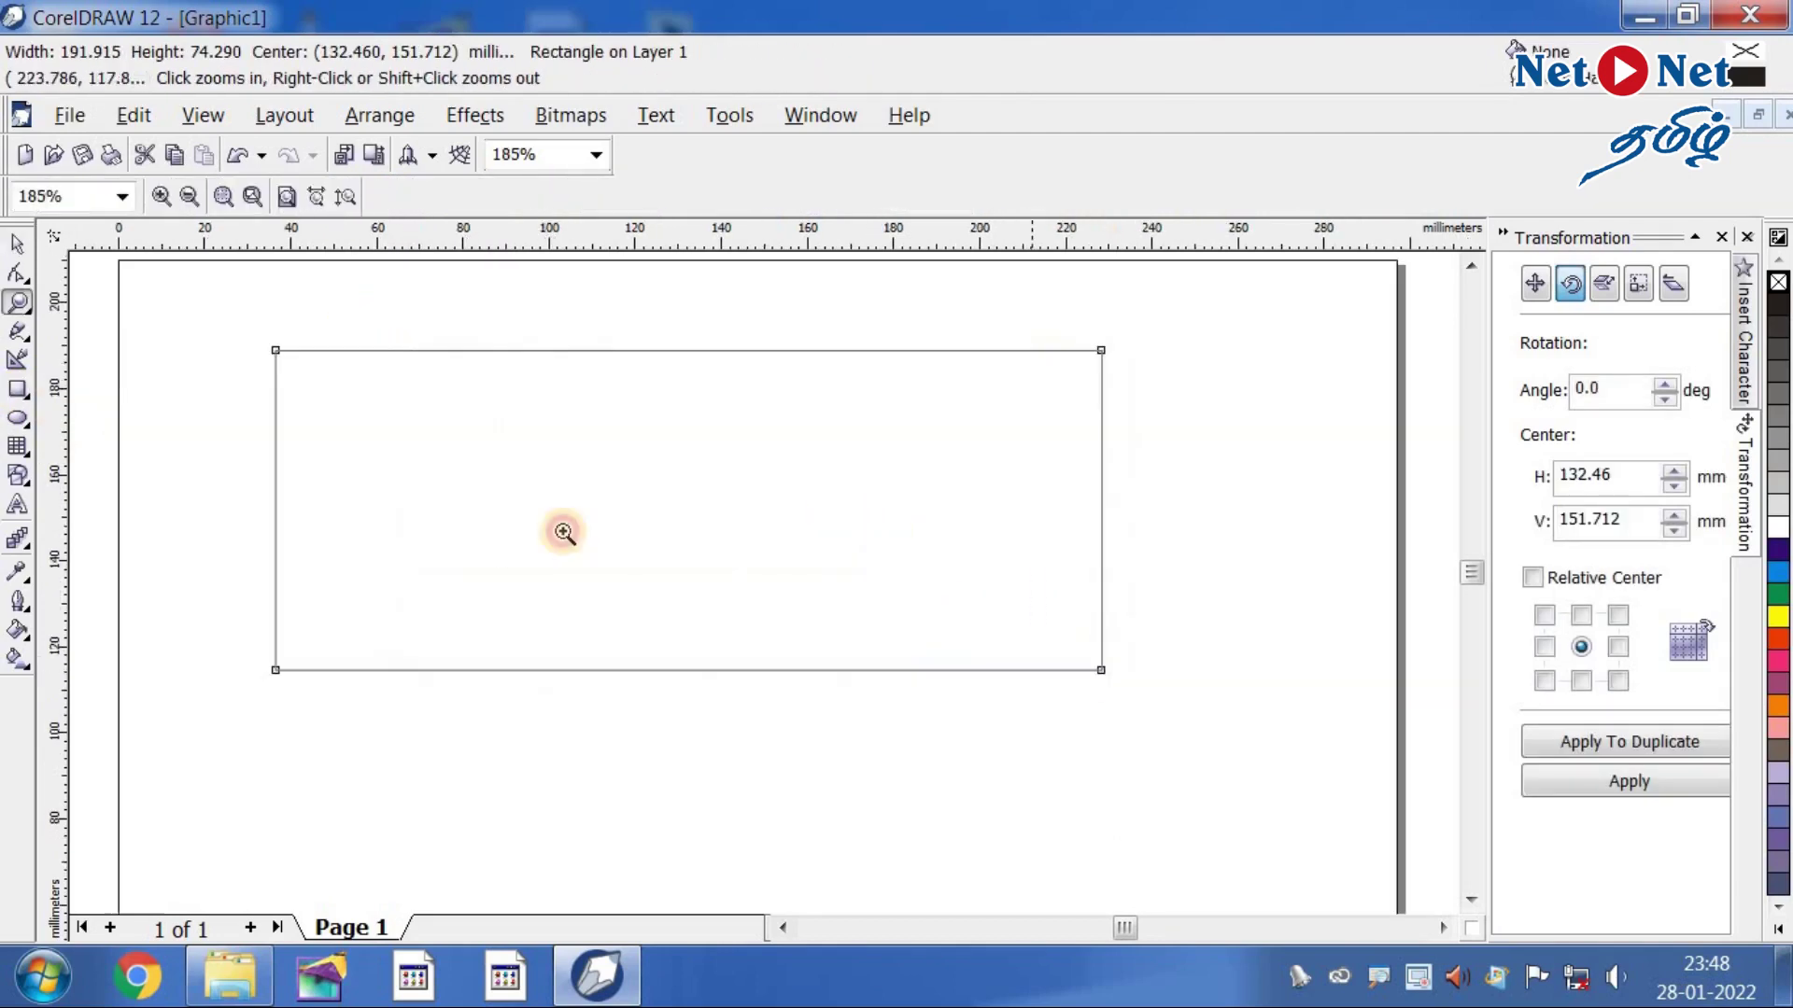
- Switch the drawing units to inches and resize the rectangle to 5 inches wide by 2.5 inches high
{"action": "left_click", "coordinate": [16, 244]}
{"action": "left_click", "coordinate": [505, 411]}
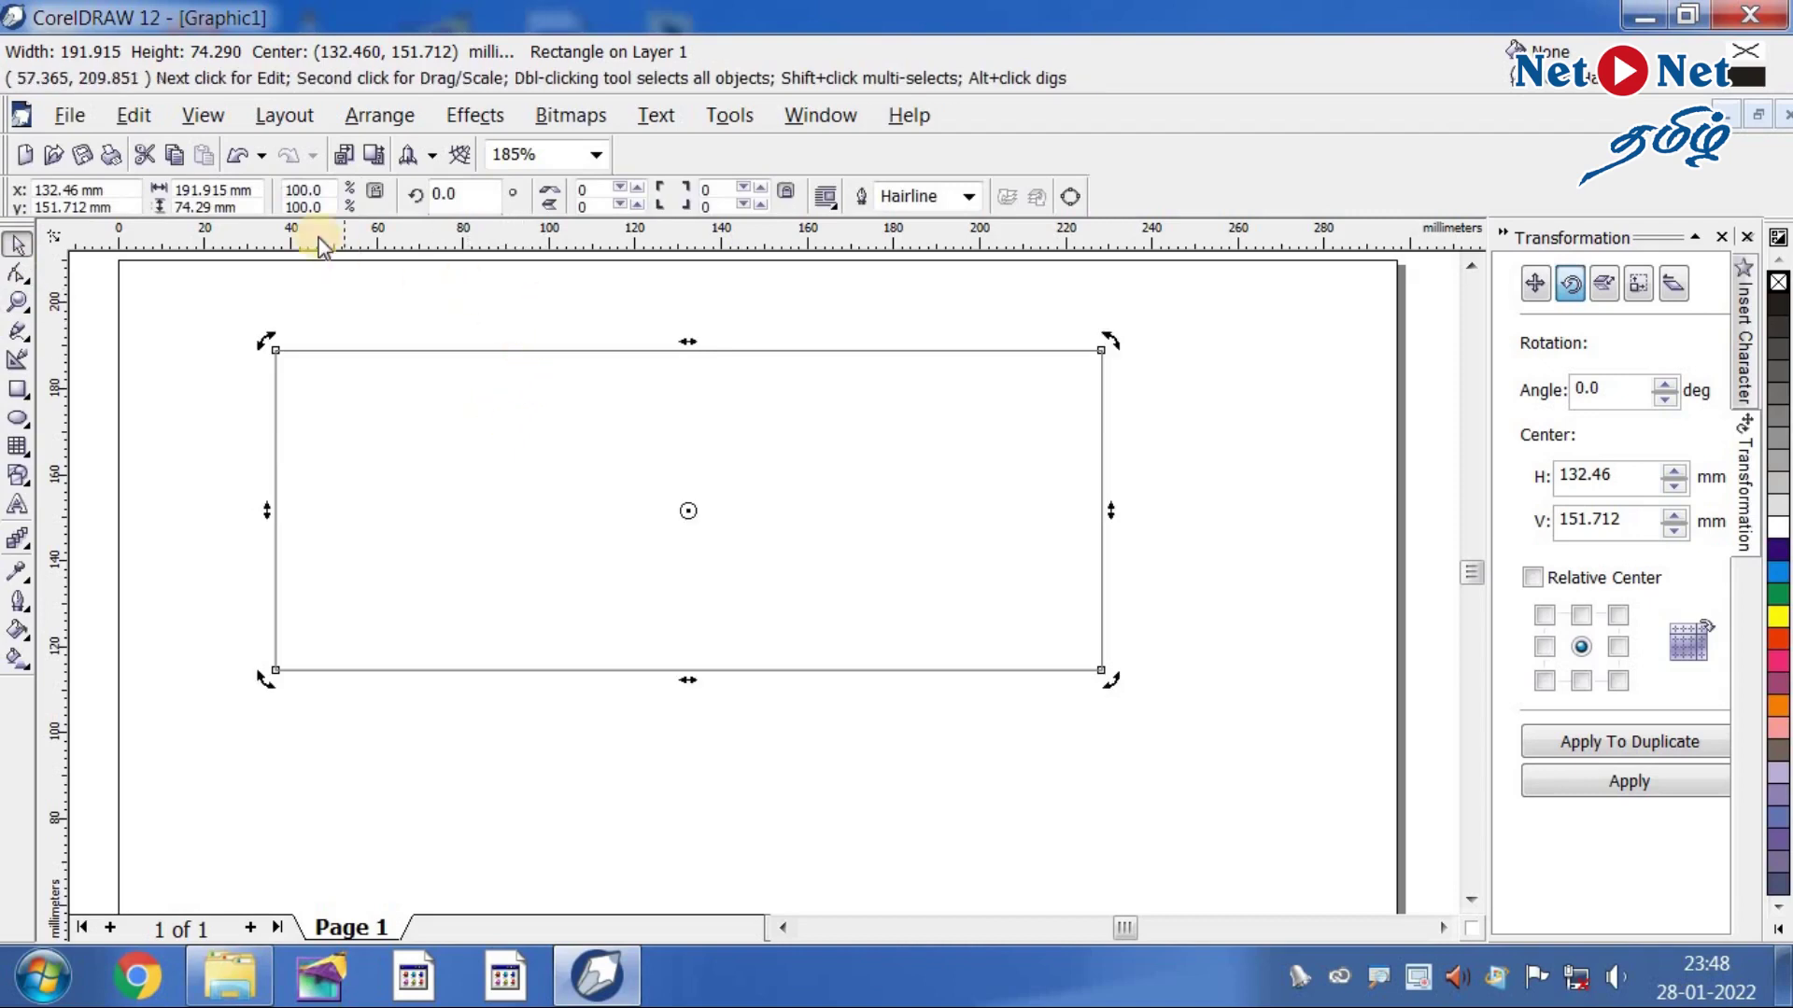
{"action": "left_click", "coordinate": [258, 188]}
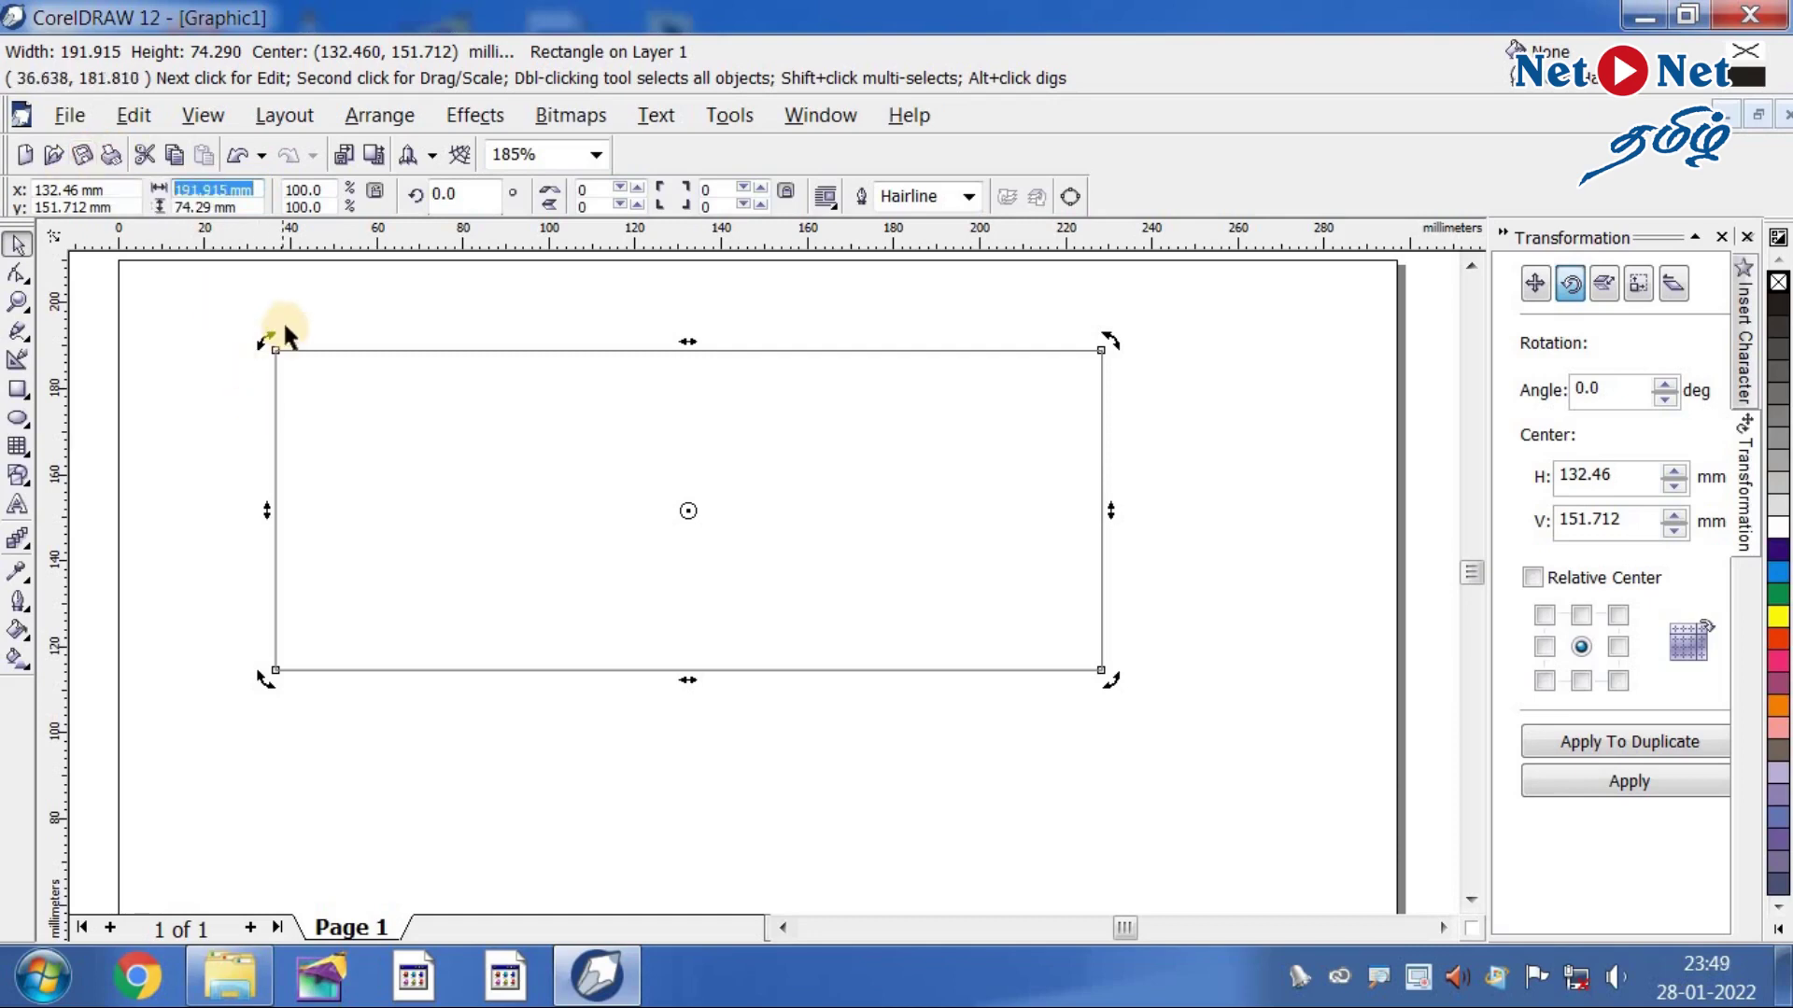
{"action": "left_click", "coordinate": [532, 279]}
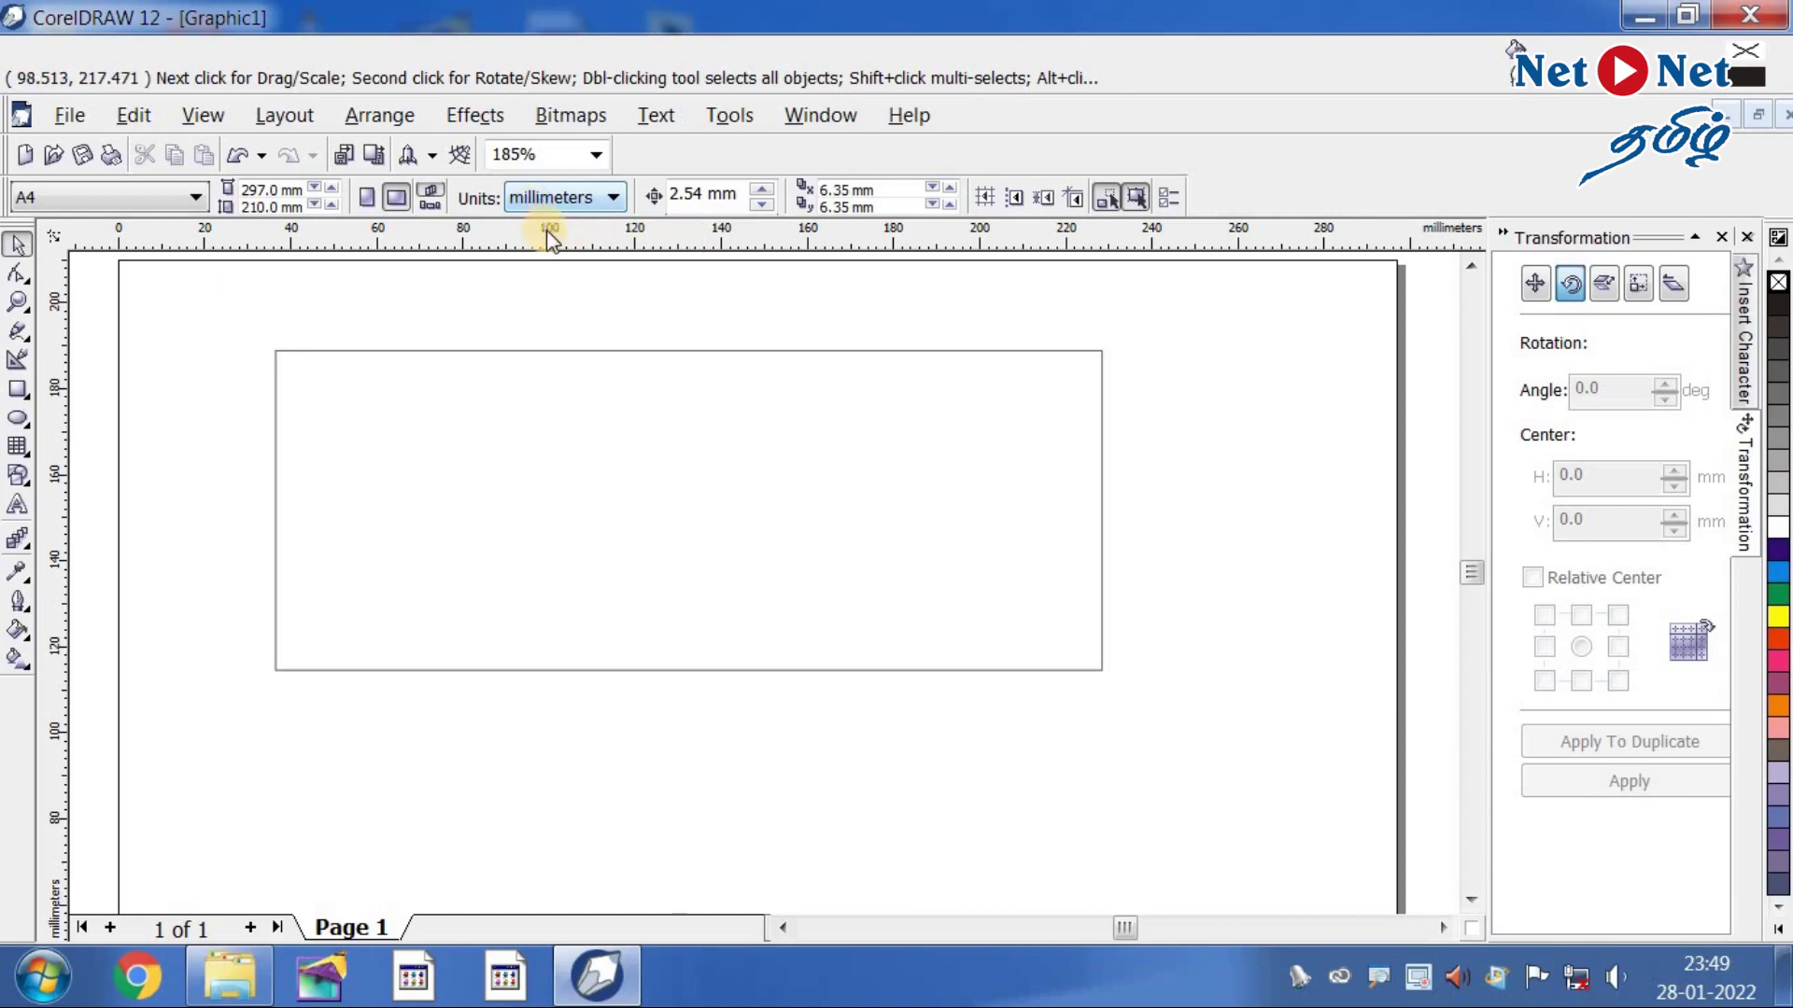
{"action": "left_click", "coordinate": [539, 200]}
{"action": "left_click", "coordinate": [524, 220]}
{"action": "left_click", "coordinate": [511, 352]}
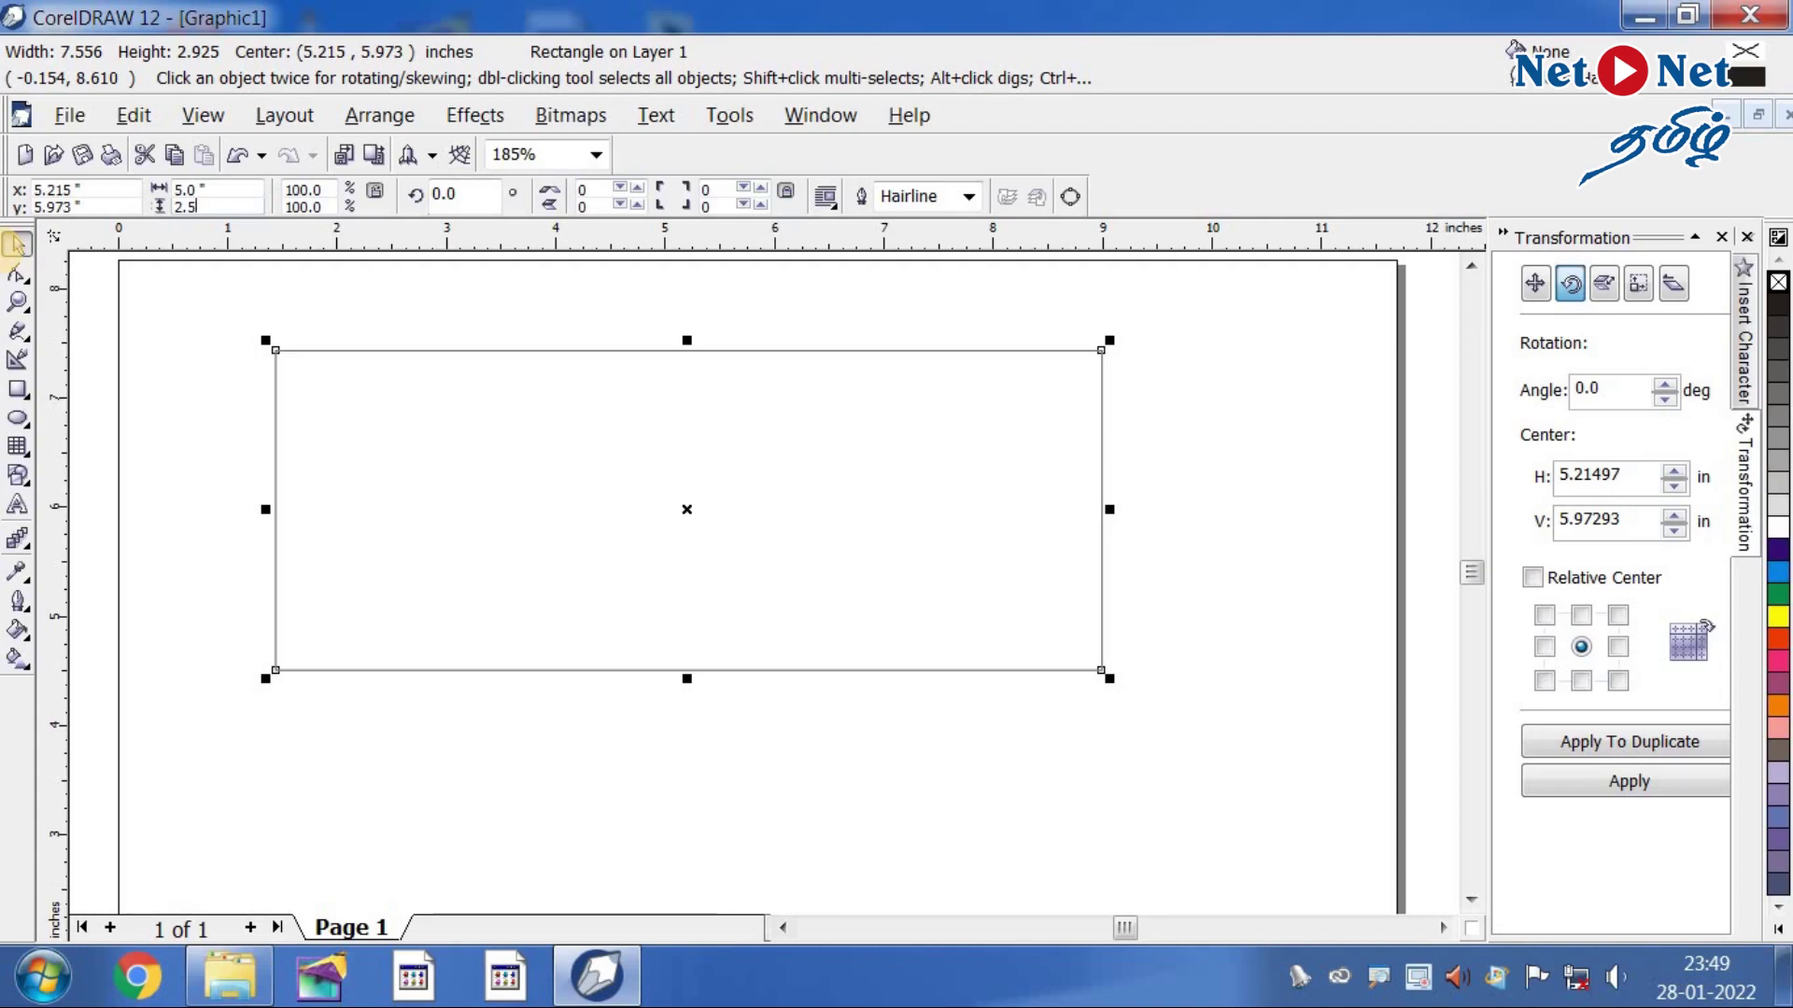
{"action": "key", "text": "Return"}
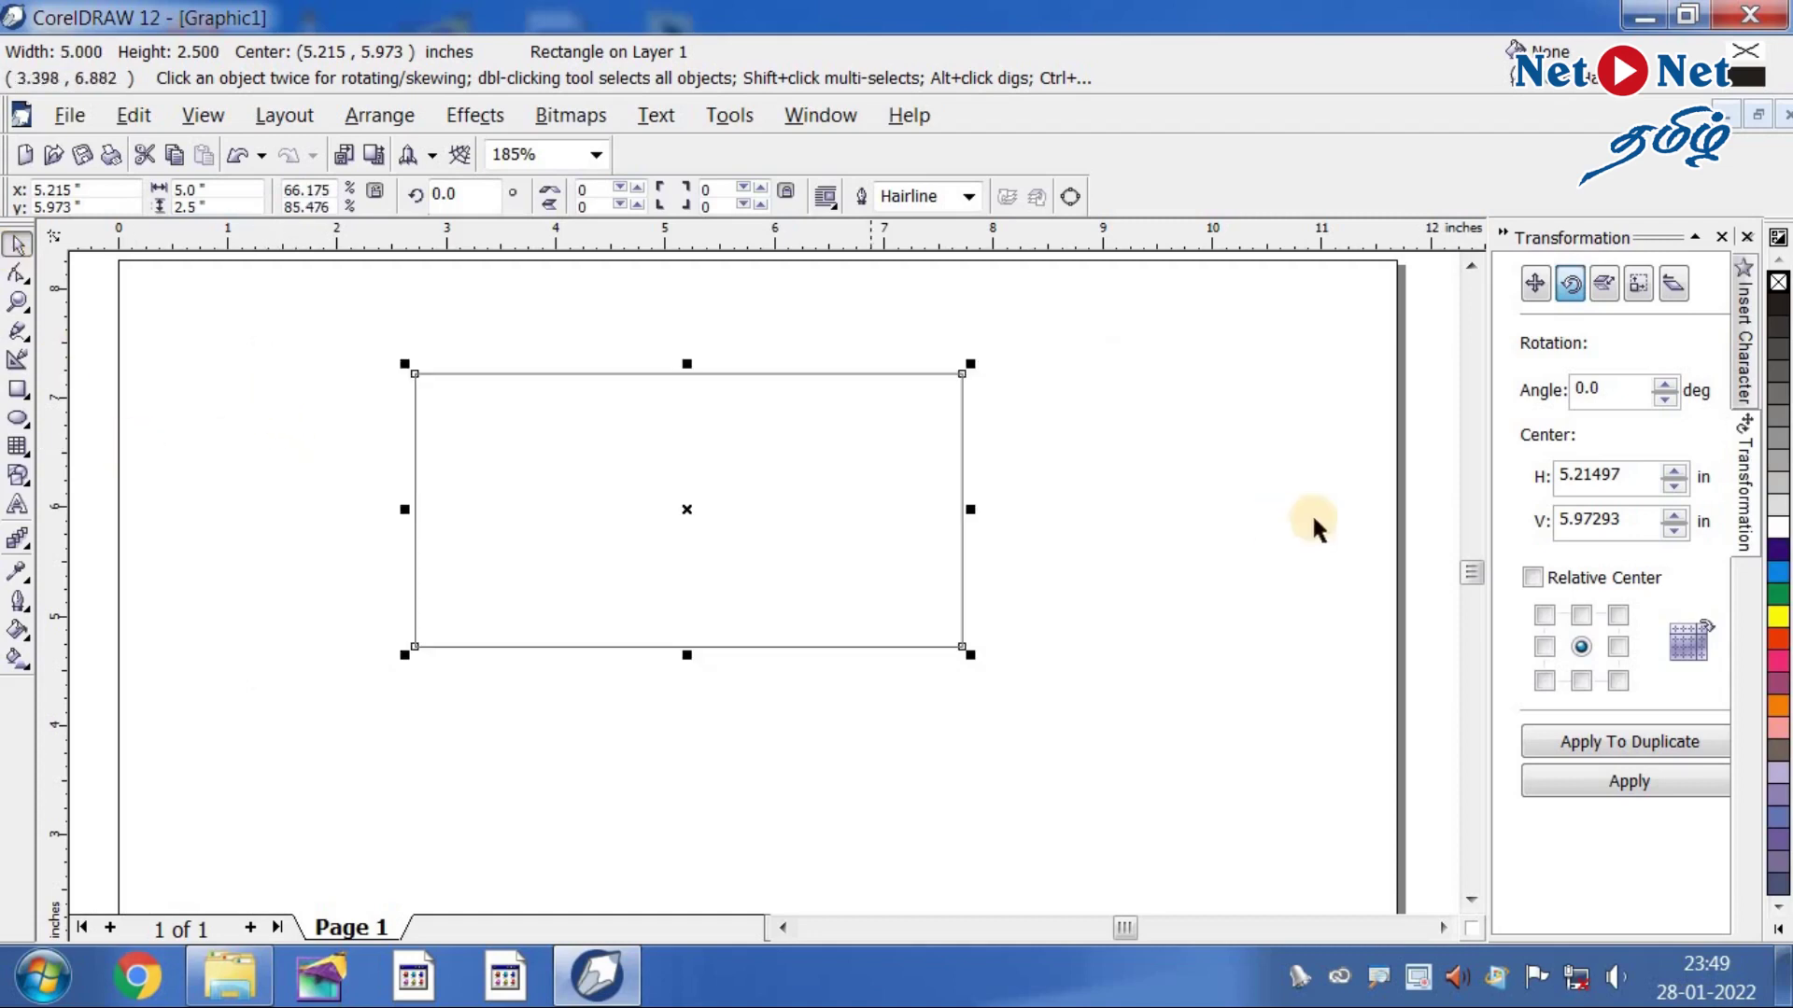
{"action": "left_click", "coordinate": [1128, 510]}
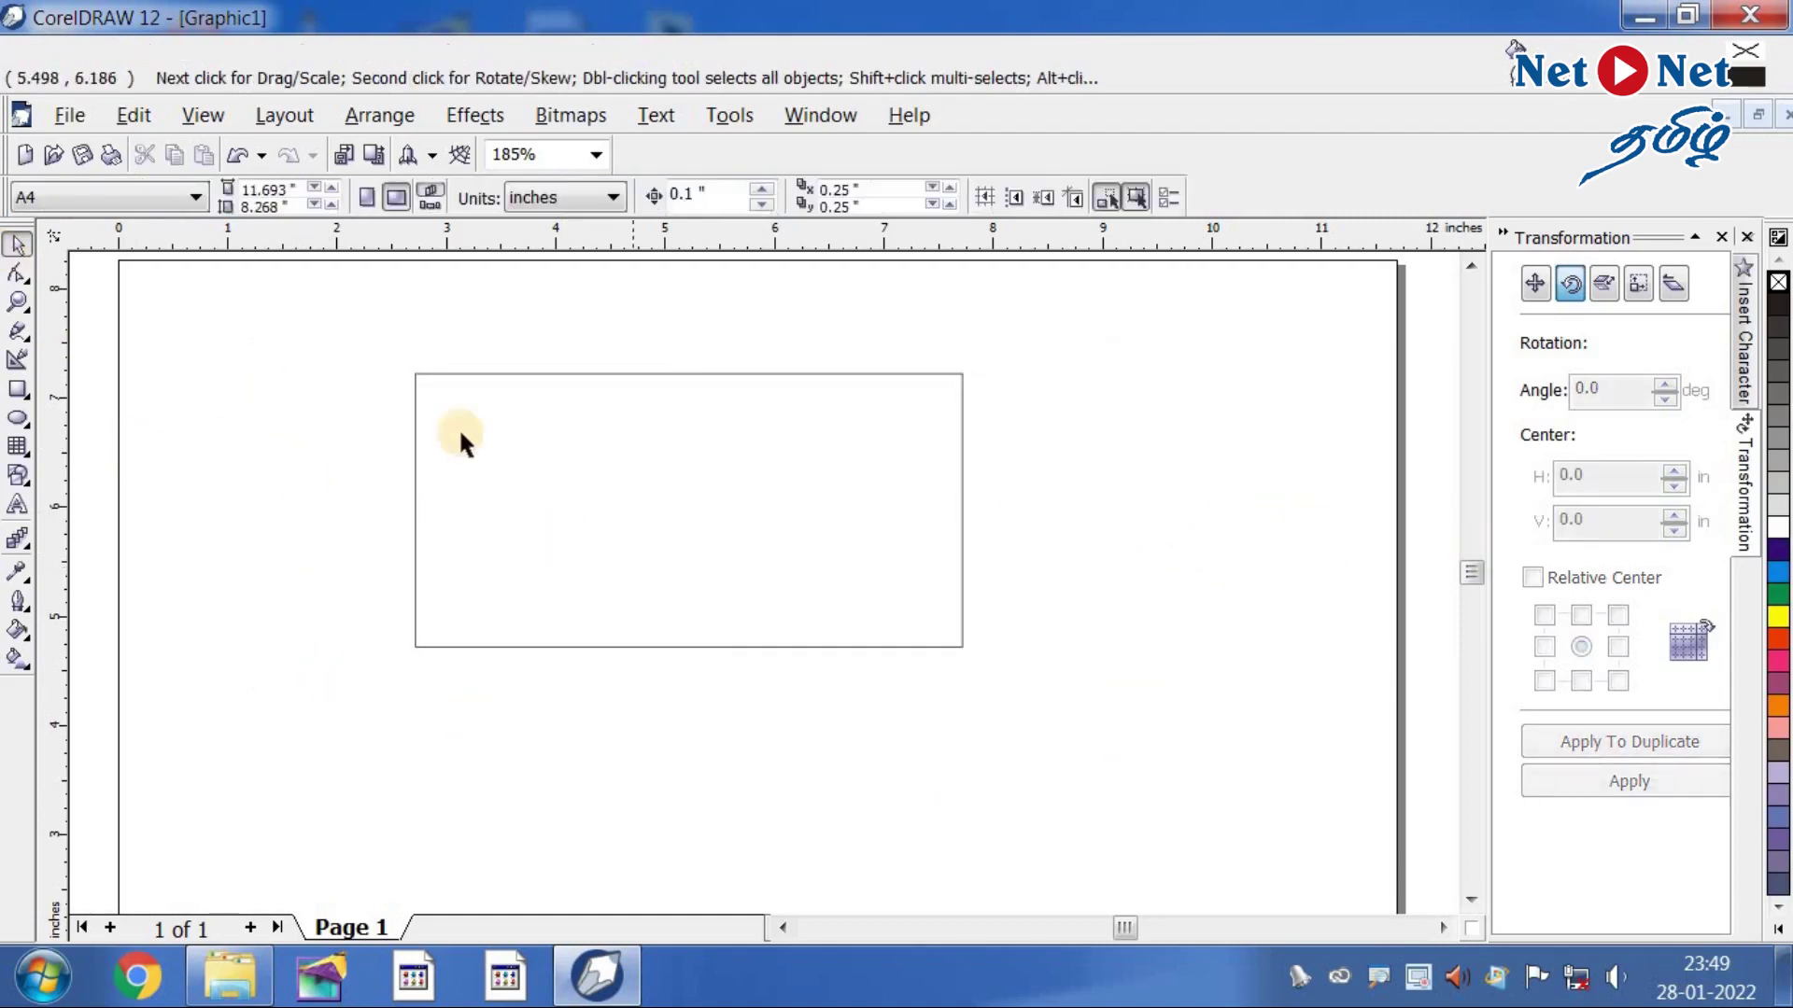
- Save the drawing as "Rusi snacks" in CDR format in the Tutorial folder
{"action": "key", "text": "z"}
{"action": "left_click_drag", "start_coordinate": [285, 326], "coordinate": [1062, 682]}
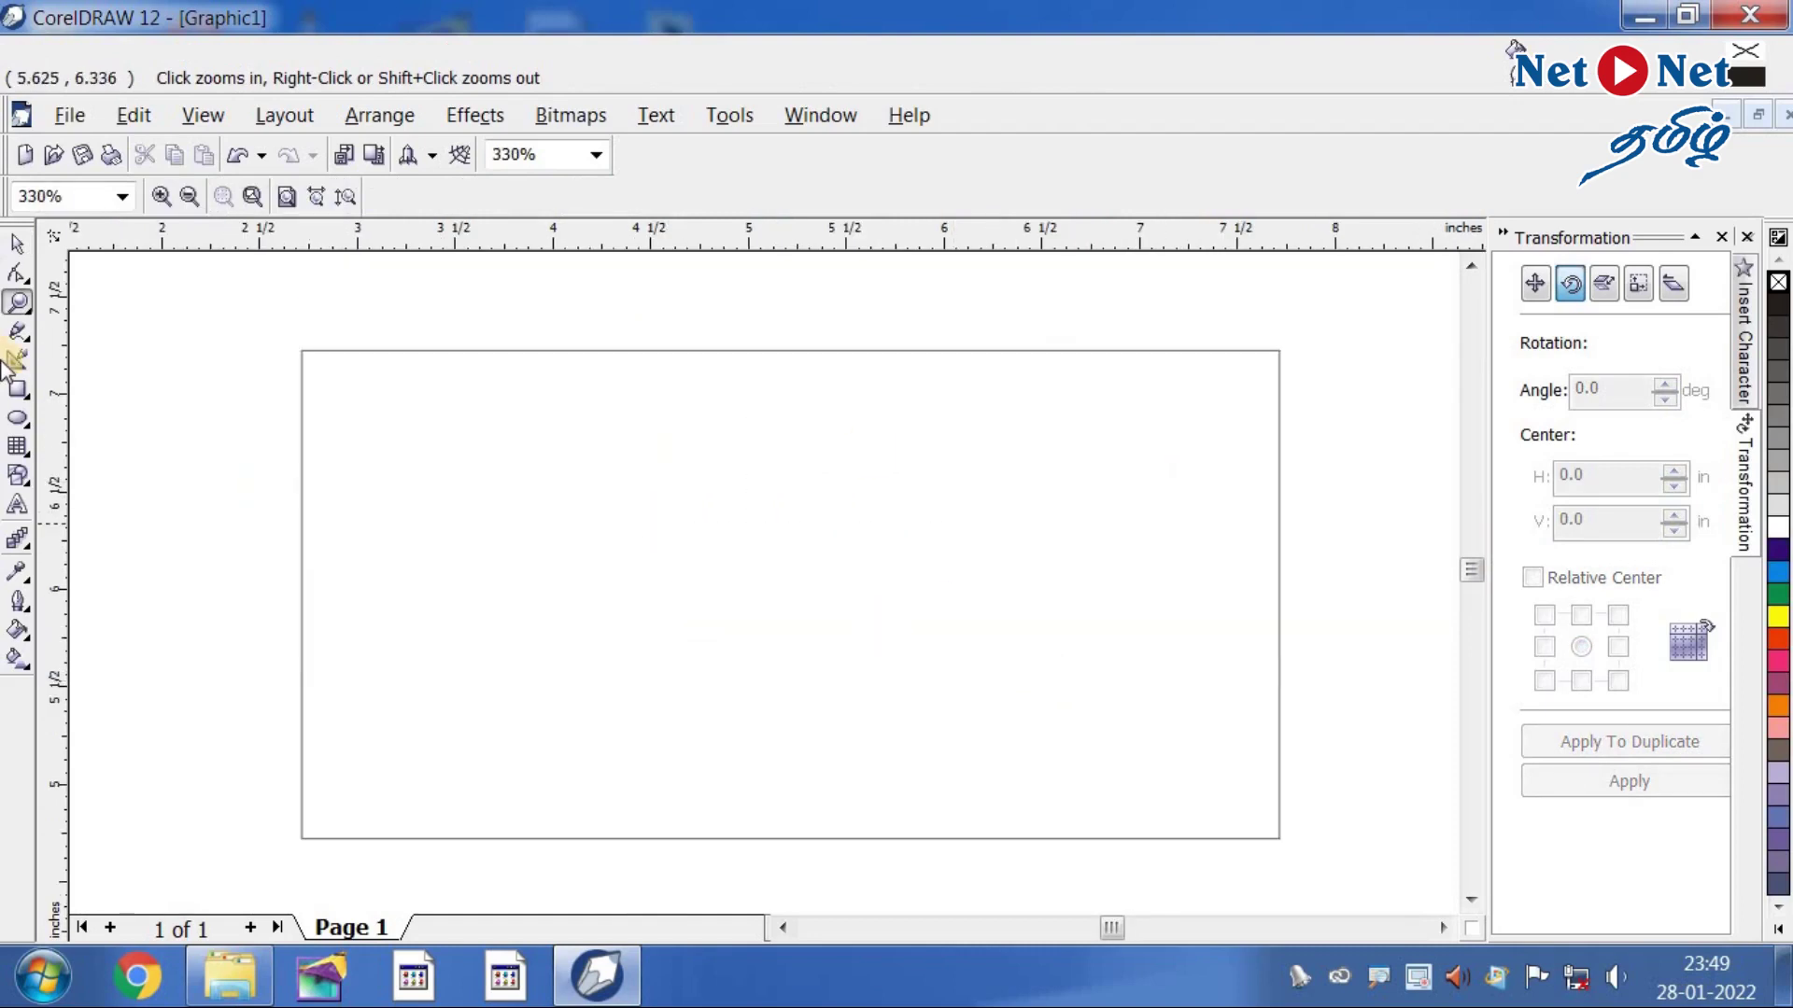
{"action": "left_click", "coordinate": [17, 245]}
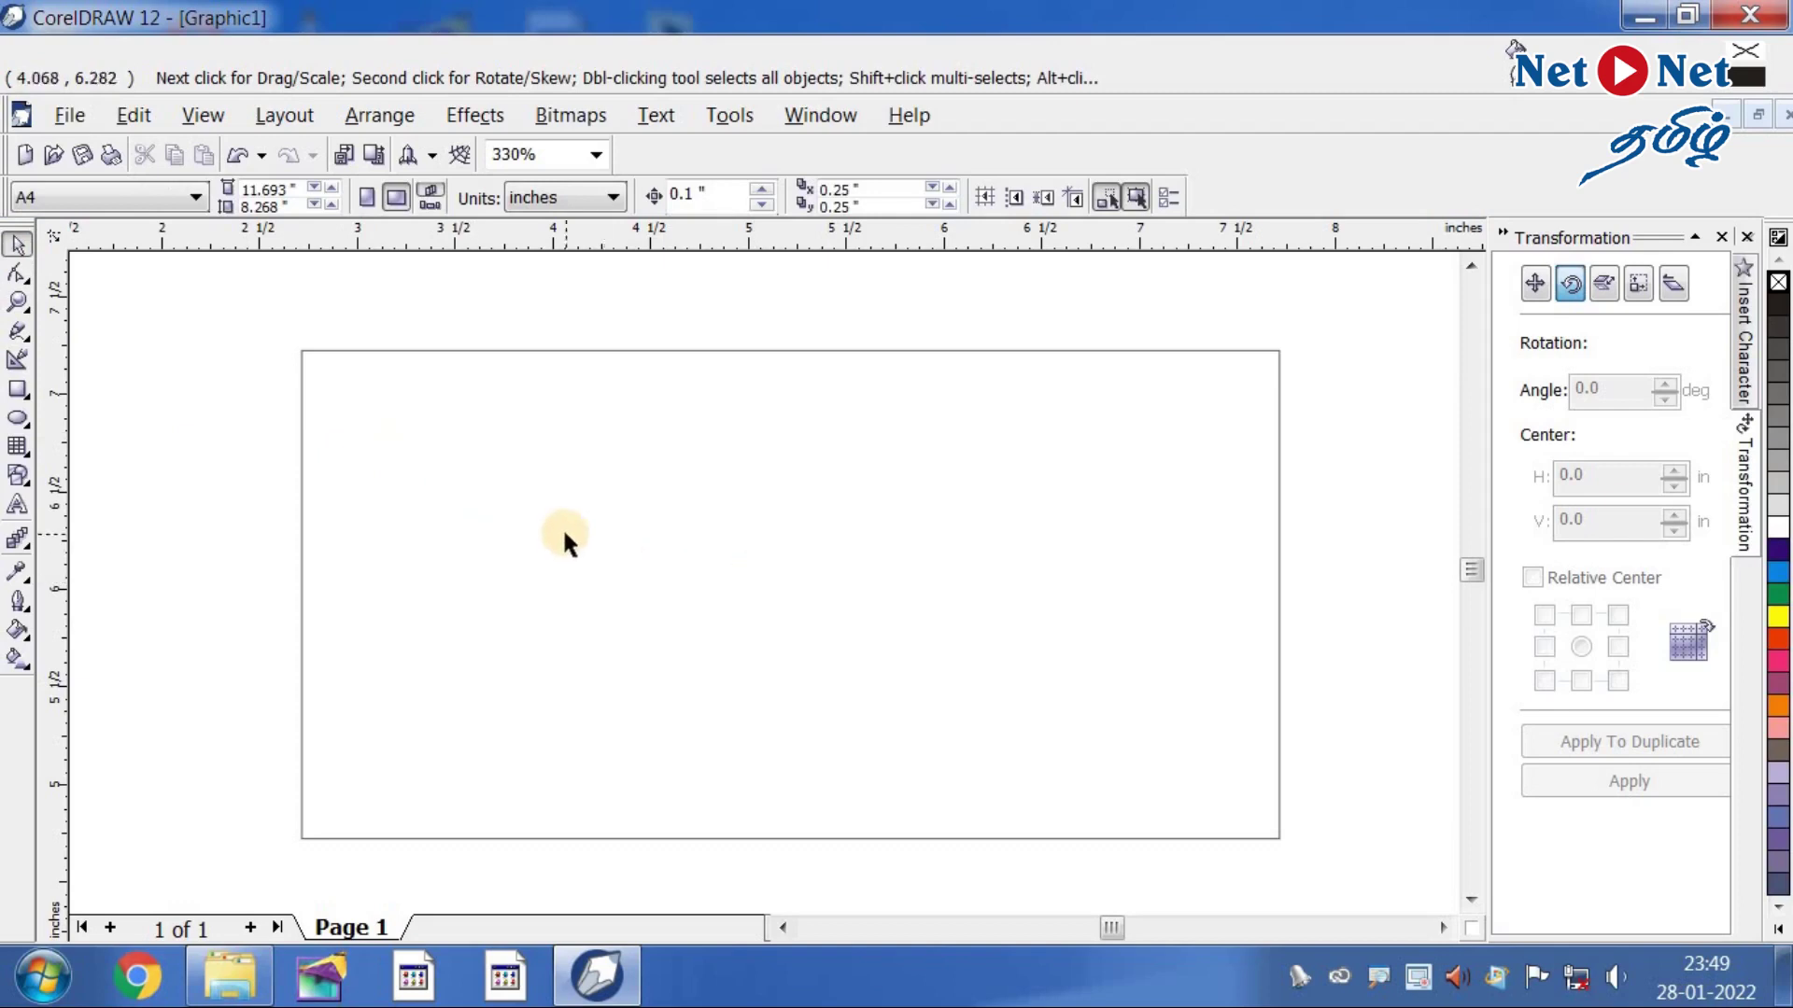
{"action": "left_click", "coordinate": [69, 115]}
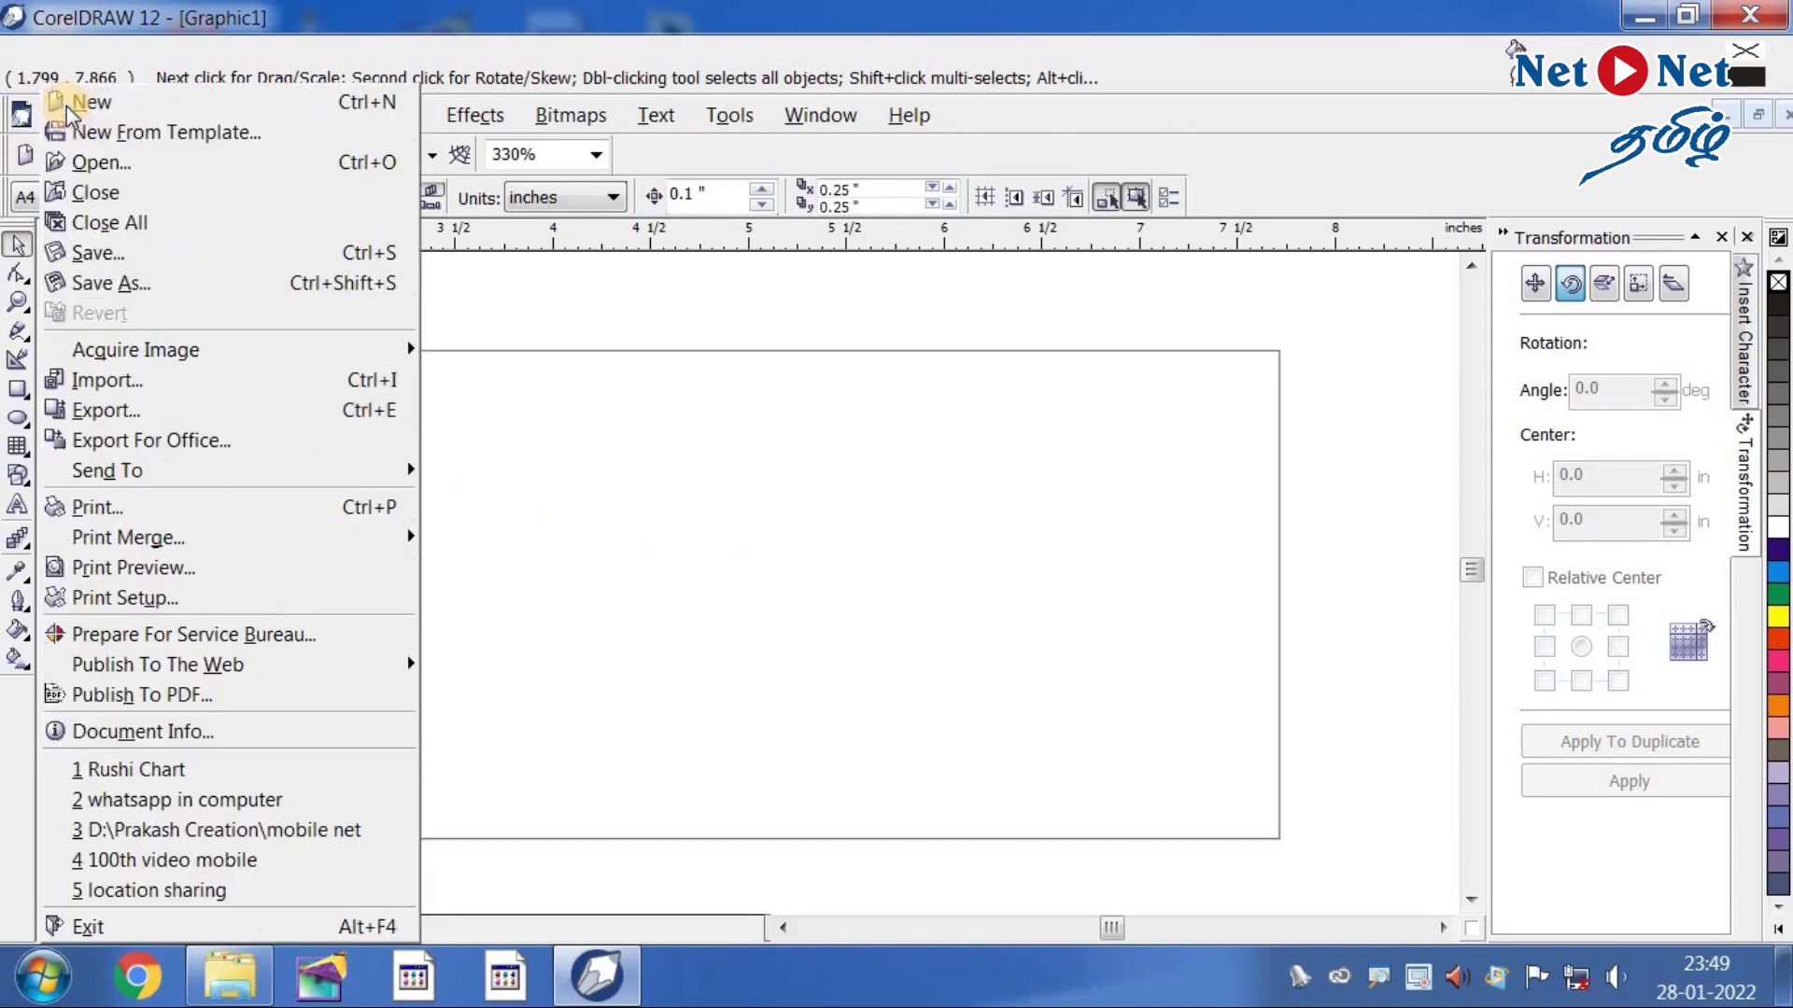
{"action": "left_click", "coordinate": [297, 252]}
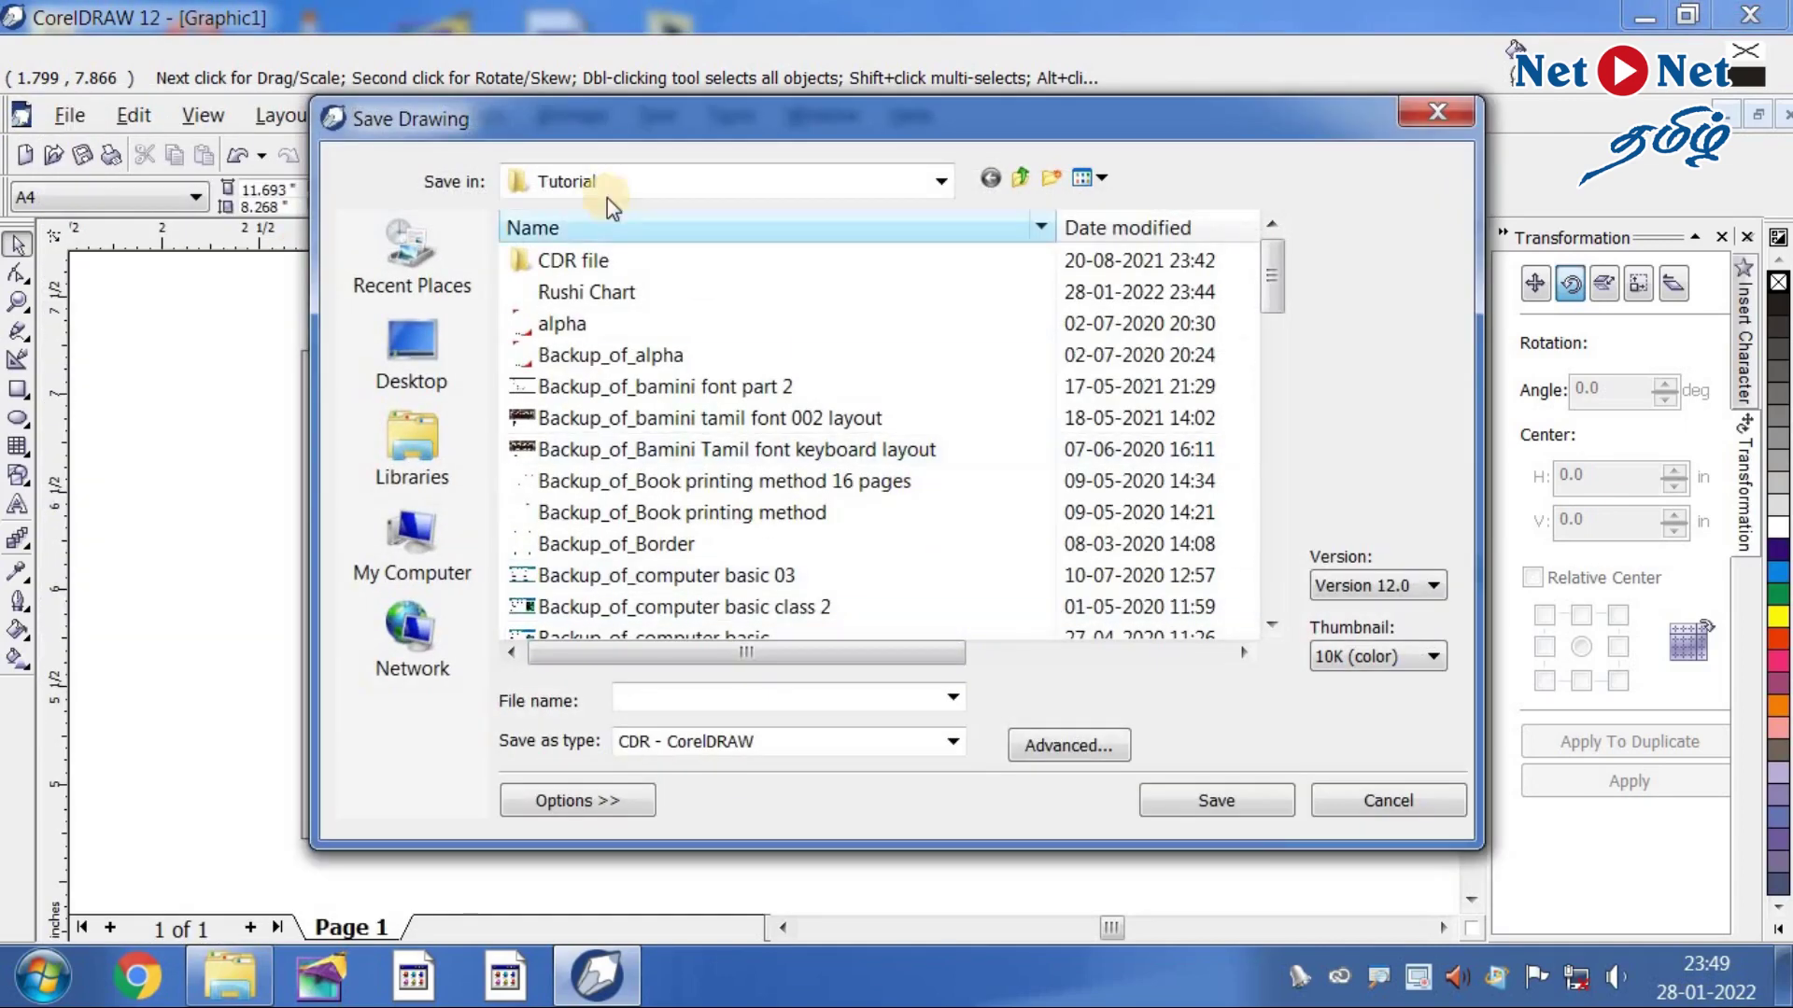
{"action": "left_click", "coordinate": [693, 699]}
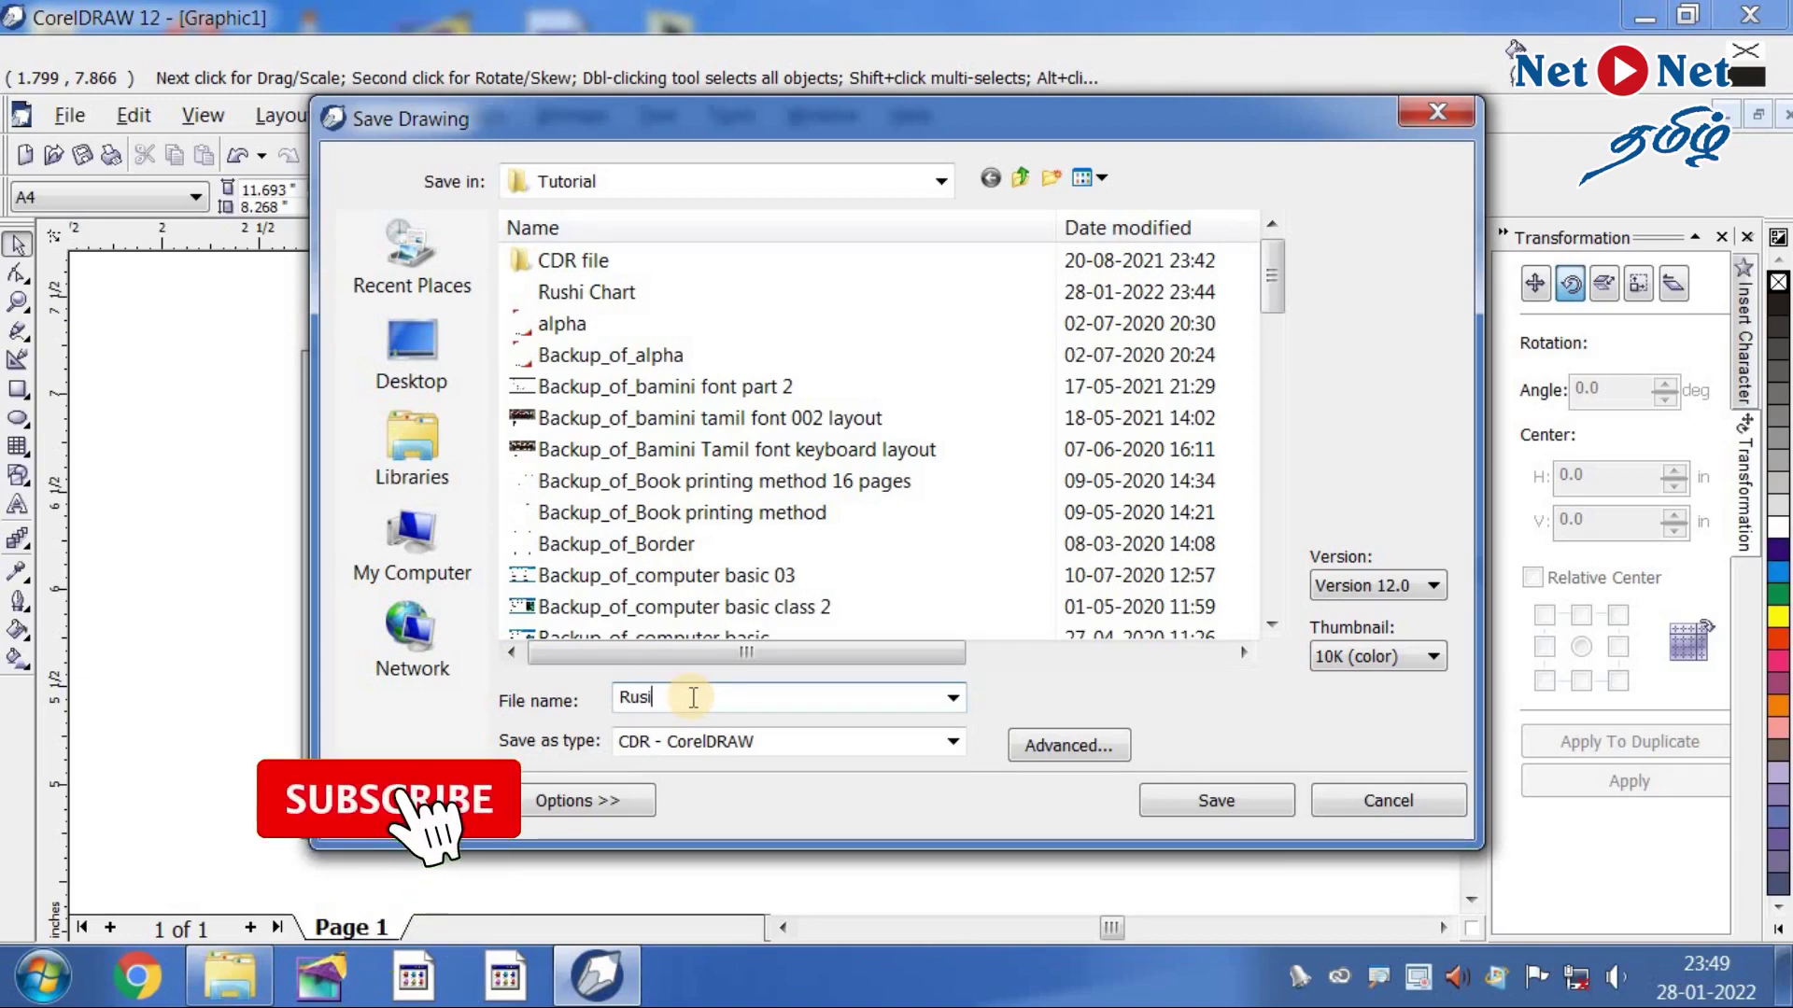
{"action": "type", "text": "snak"}
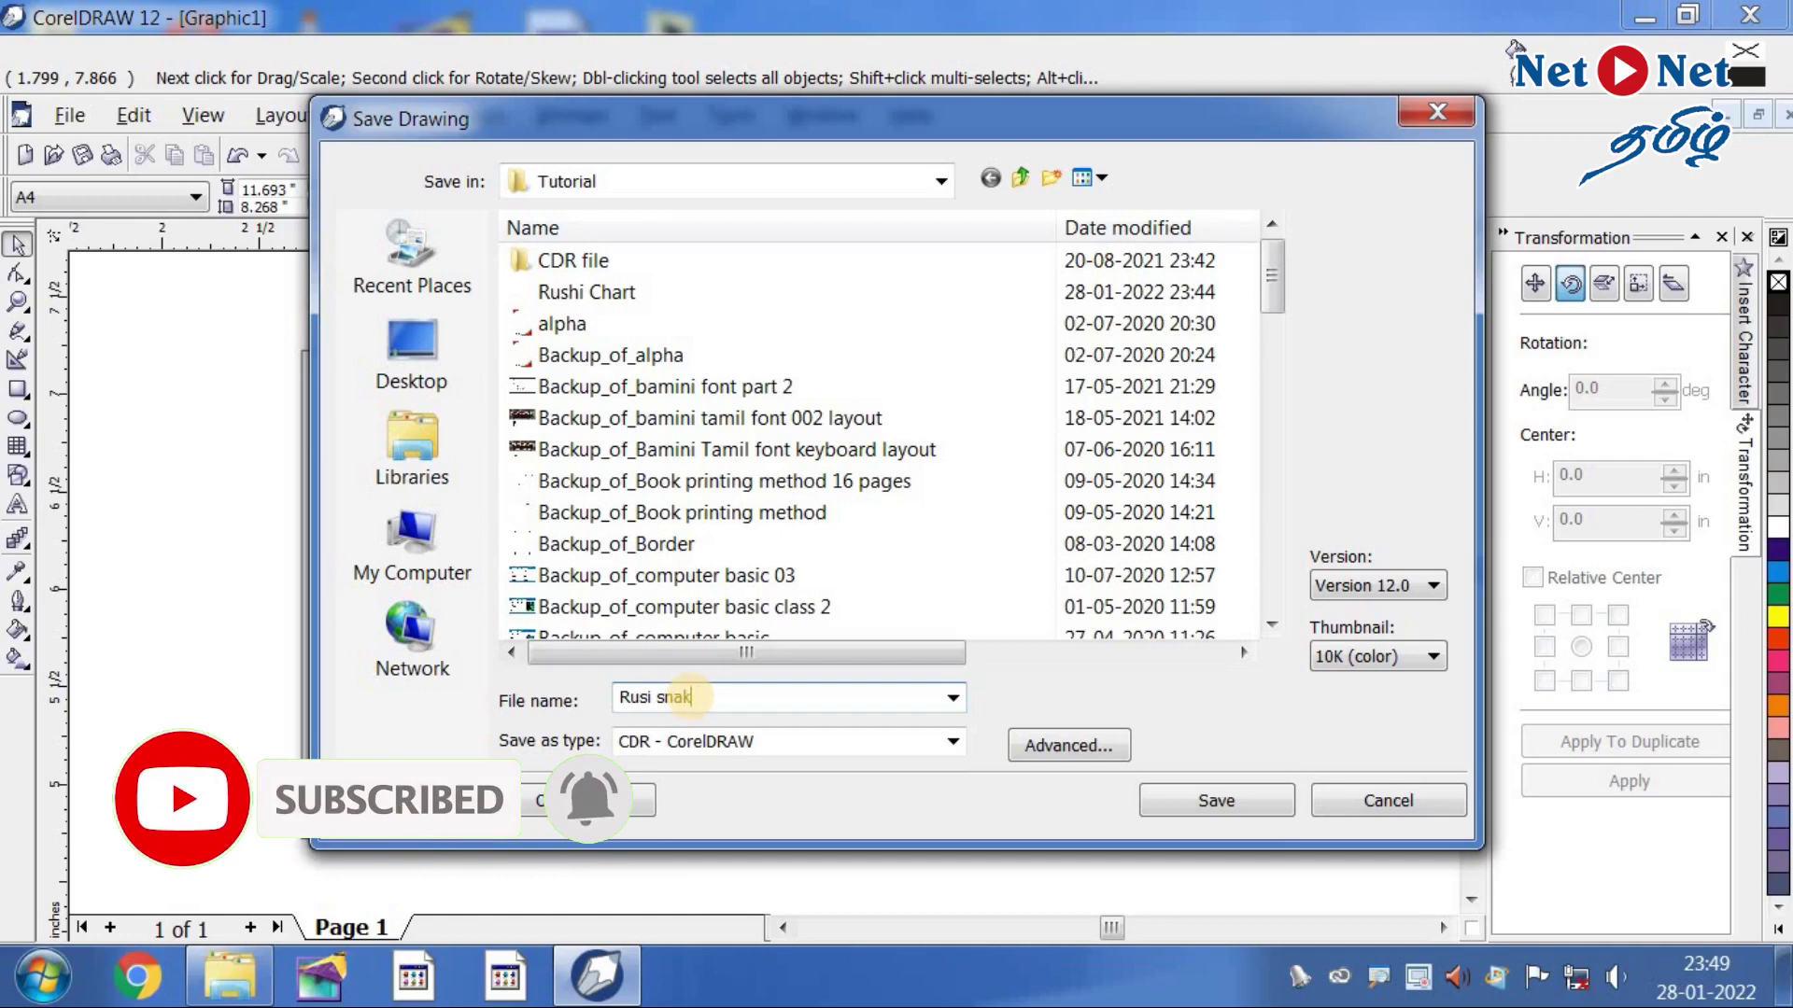
{"action": "type", "text": "cs"}
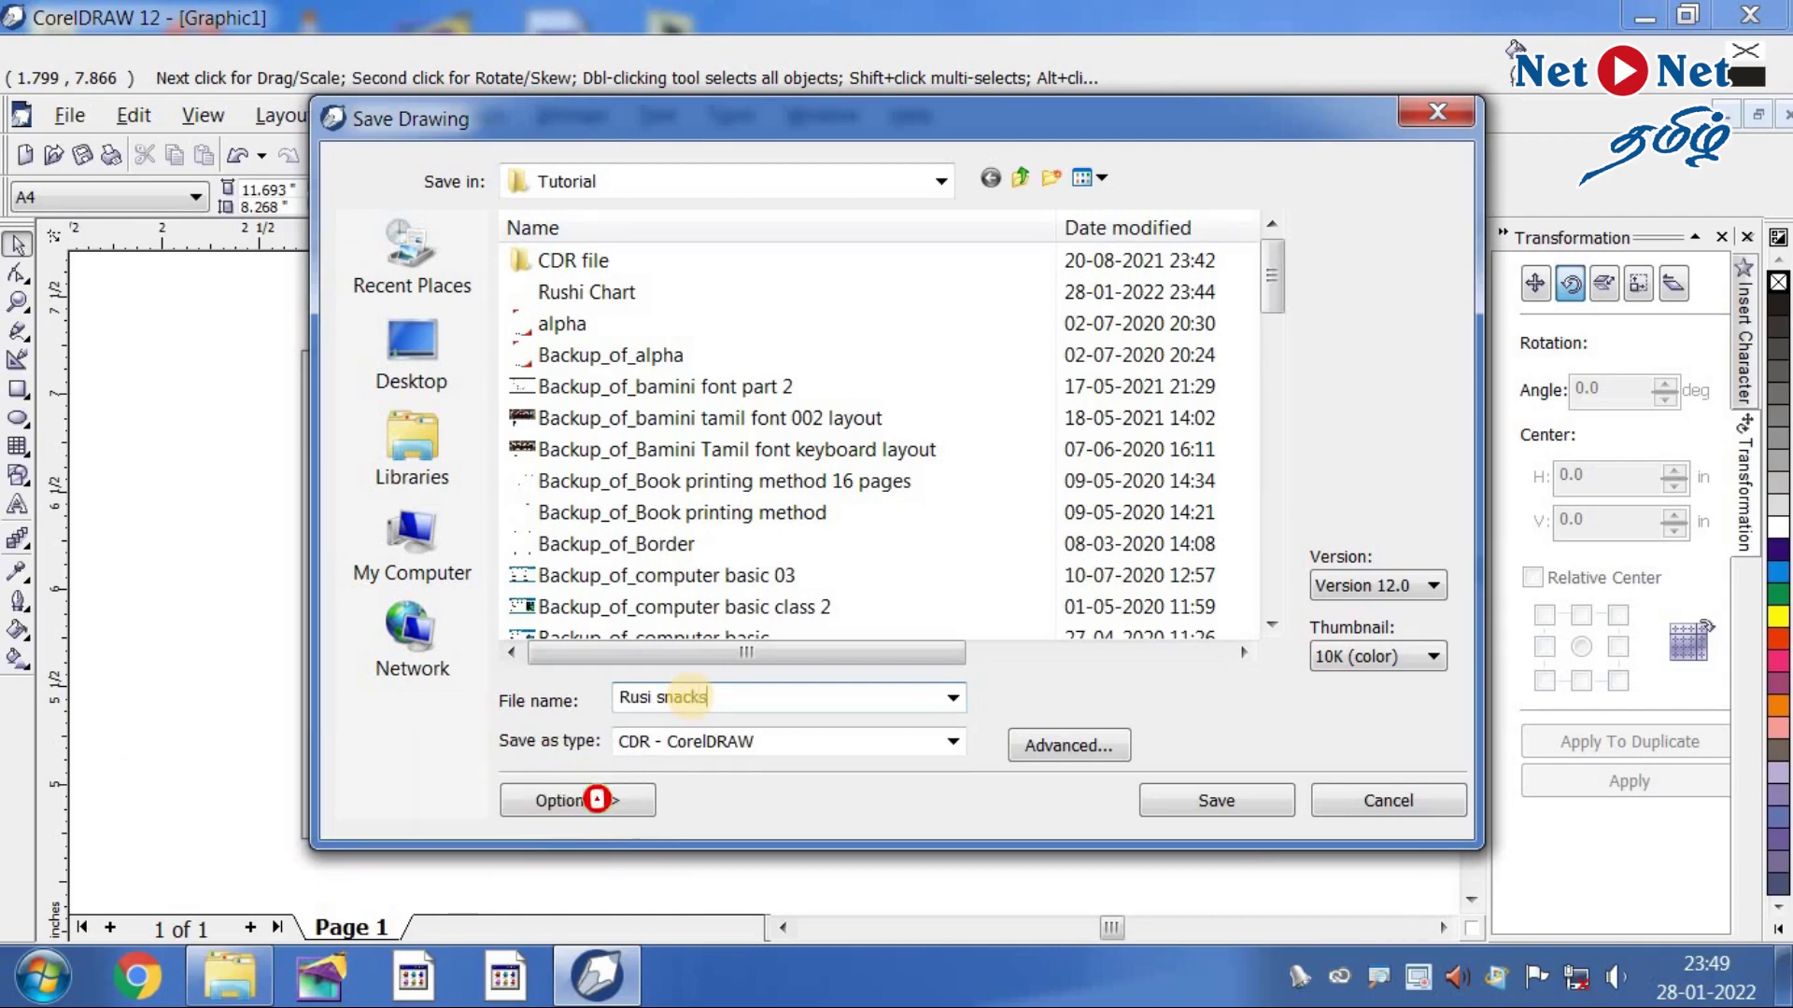
{"action": "key", "text": "Return"}
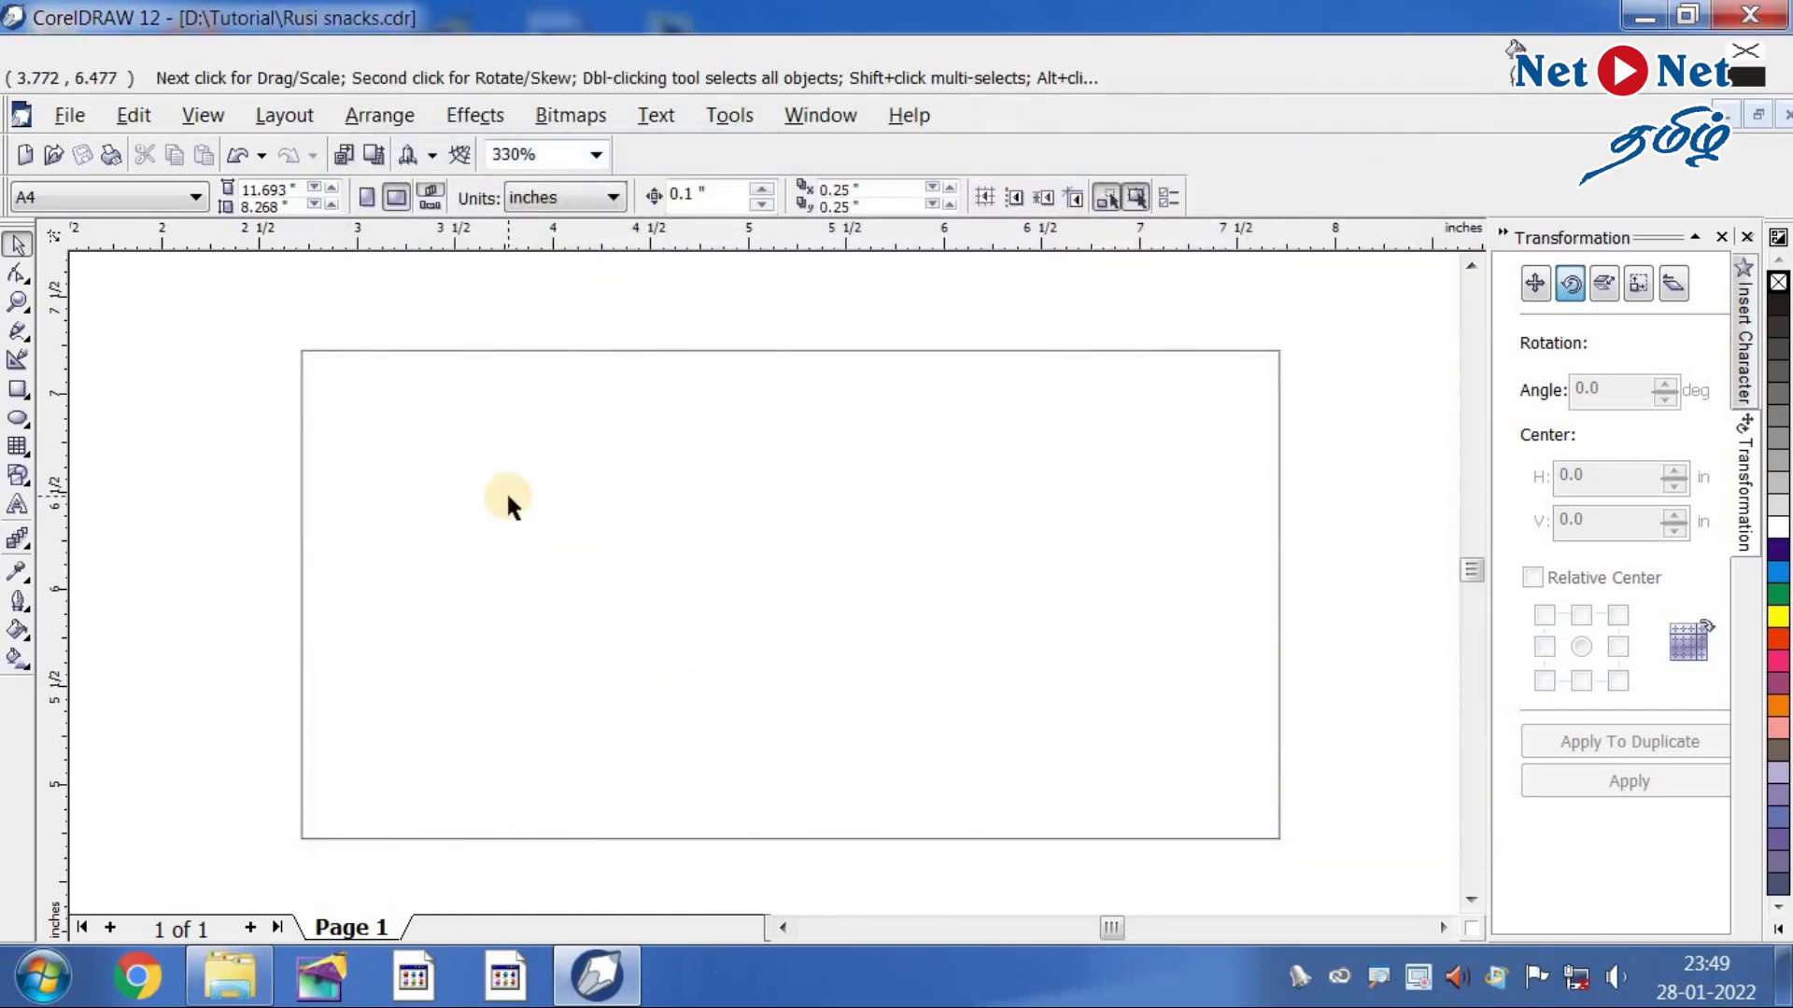
- Add the artistic text "Rusi Snacks" in 24 pt Arial in the upper part of the rectangle
{"action": "key", "text": "z"}
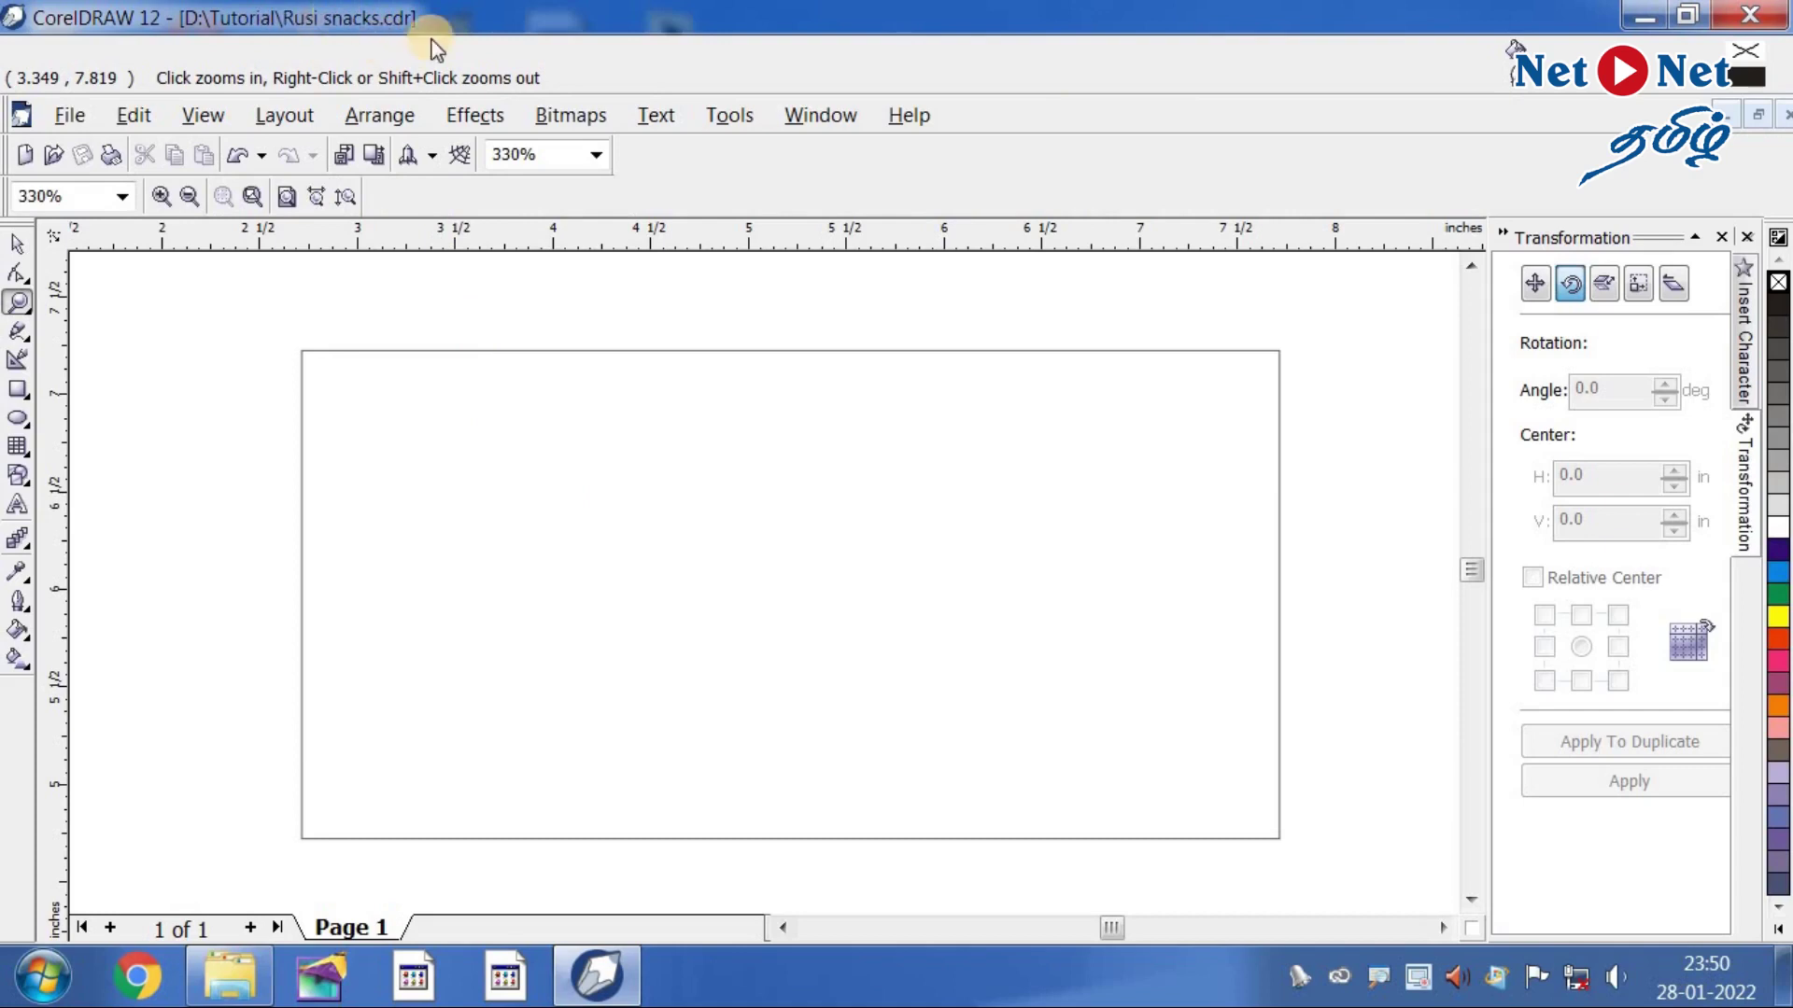
{"action": "left_click_drag", "start_coordinate": [240, 328], "coordinate": [1205, 770]}
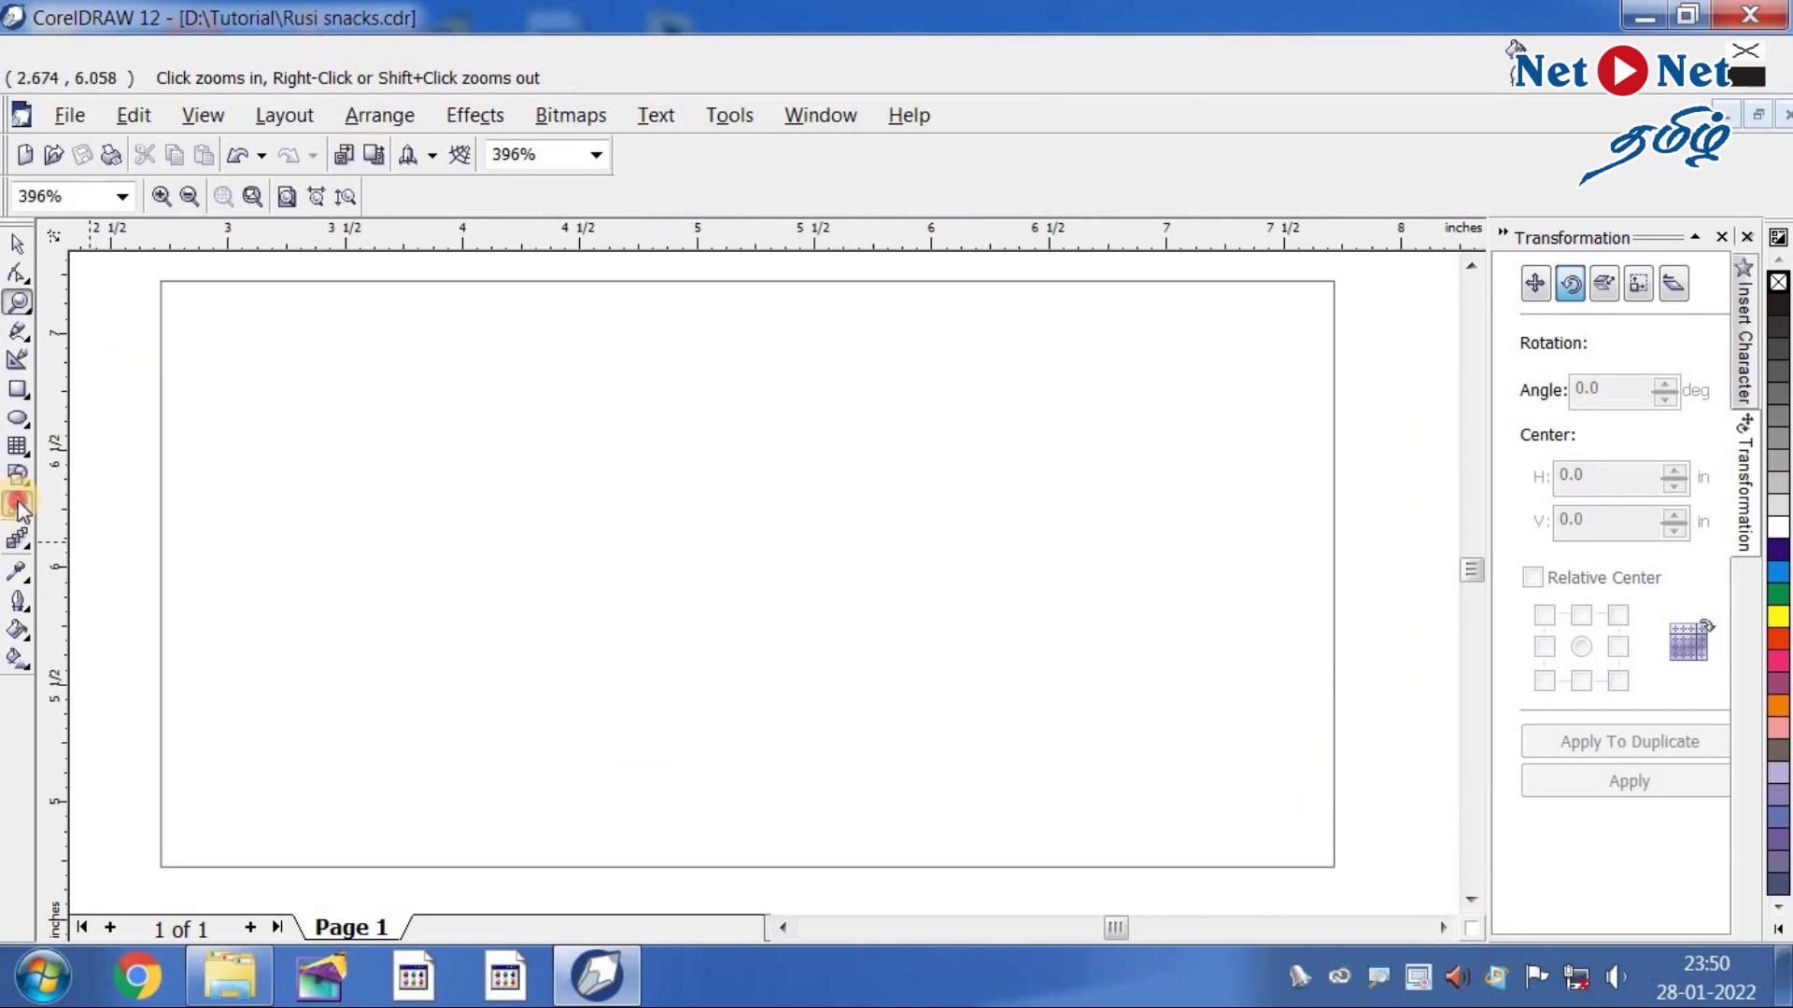
{"action": "left_click", "coordinate": [19, 504]}
{"action": "left_click", "coordinate": [514, 418]}
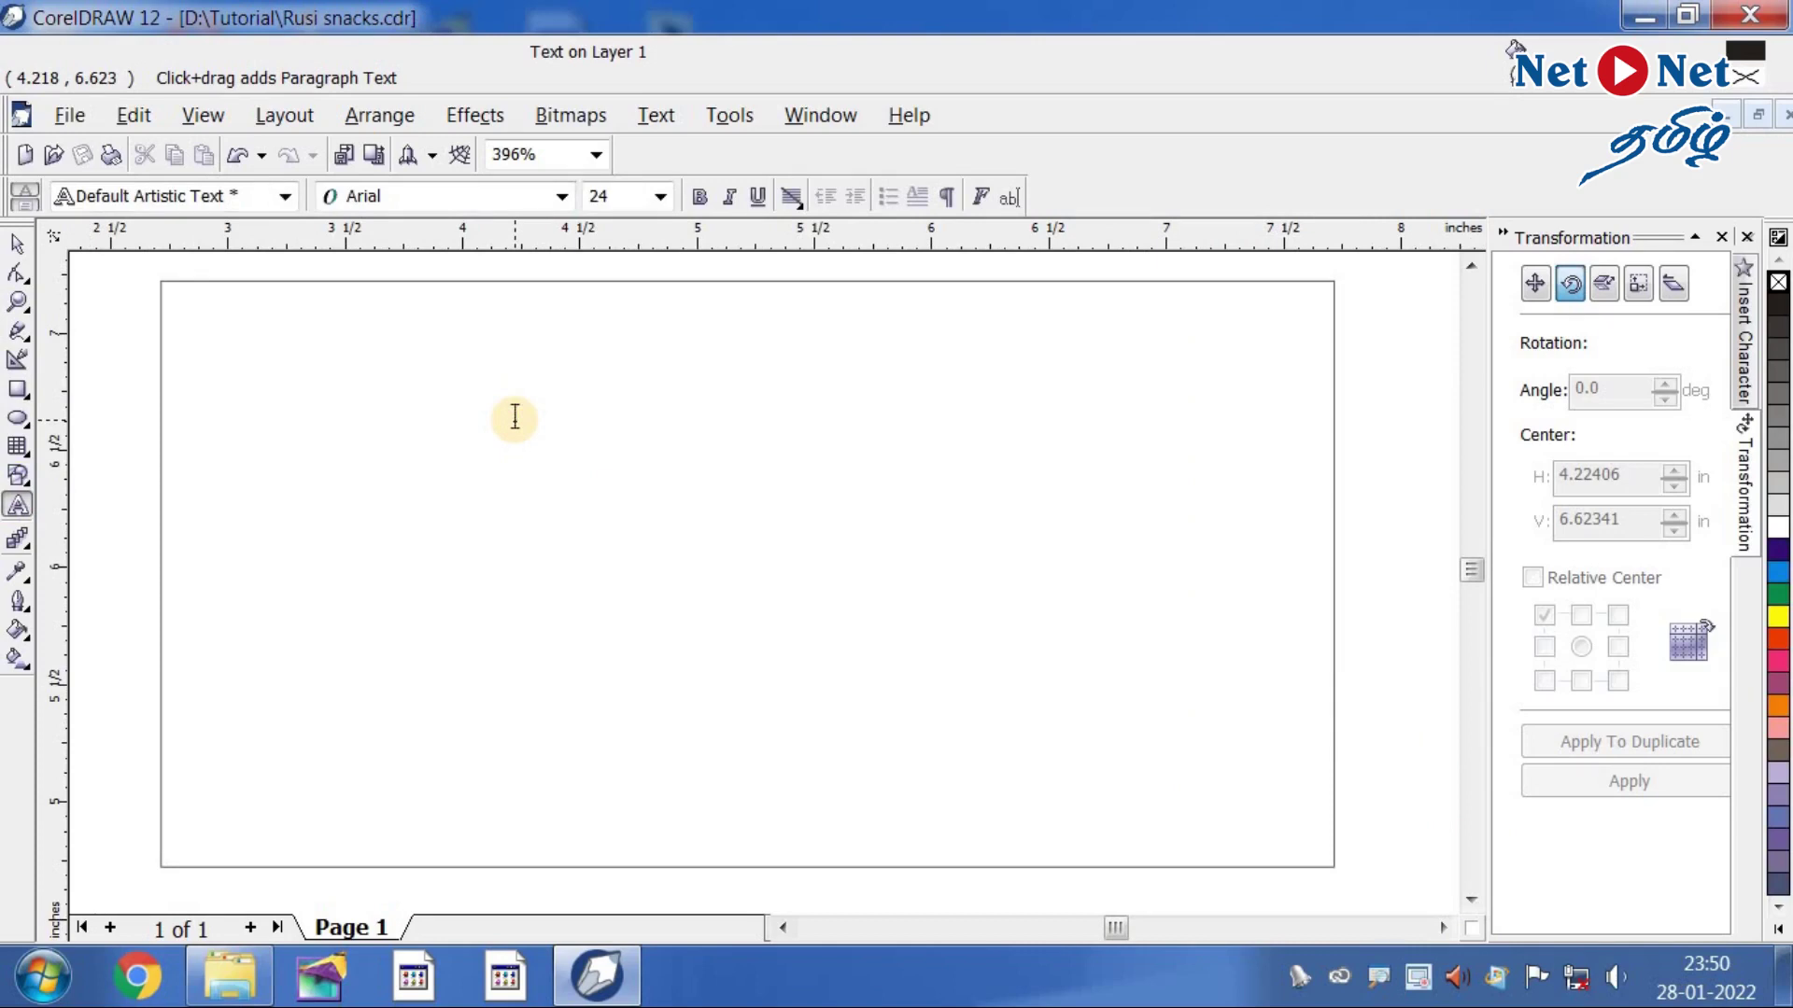
{"action": "type", "text": "R"}
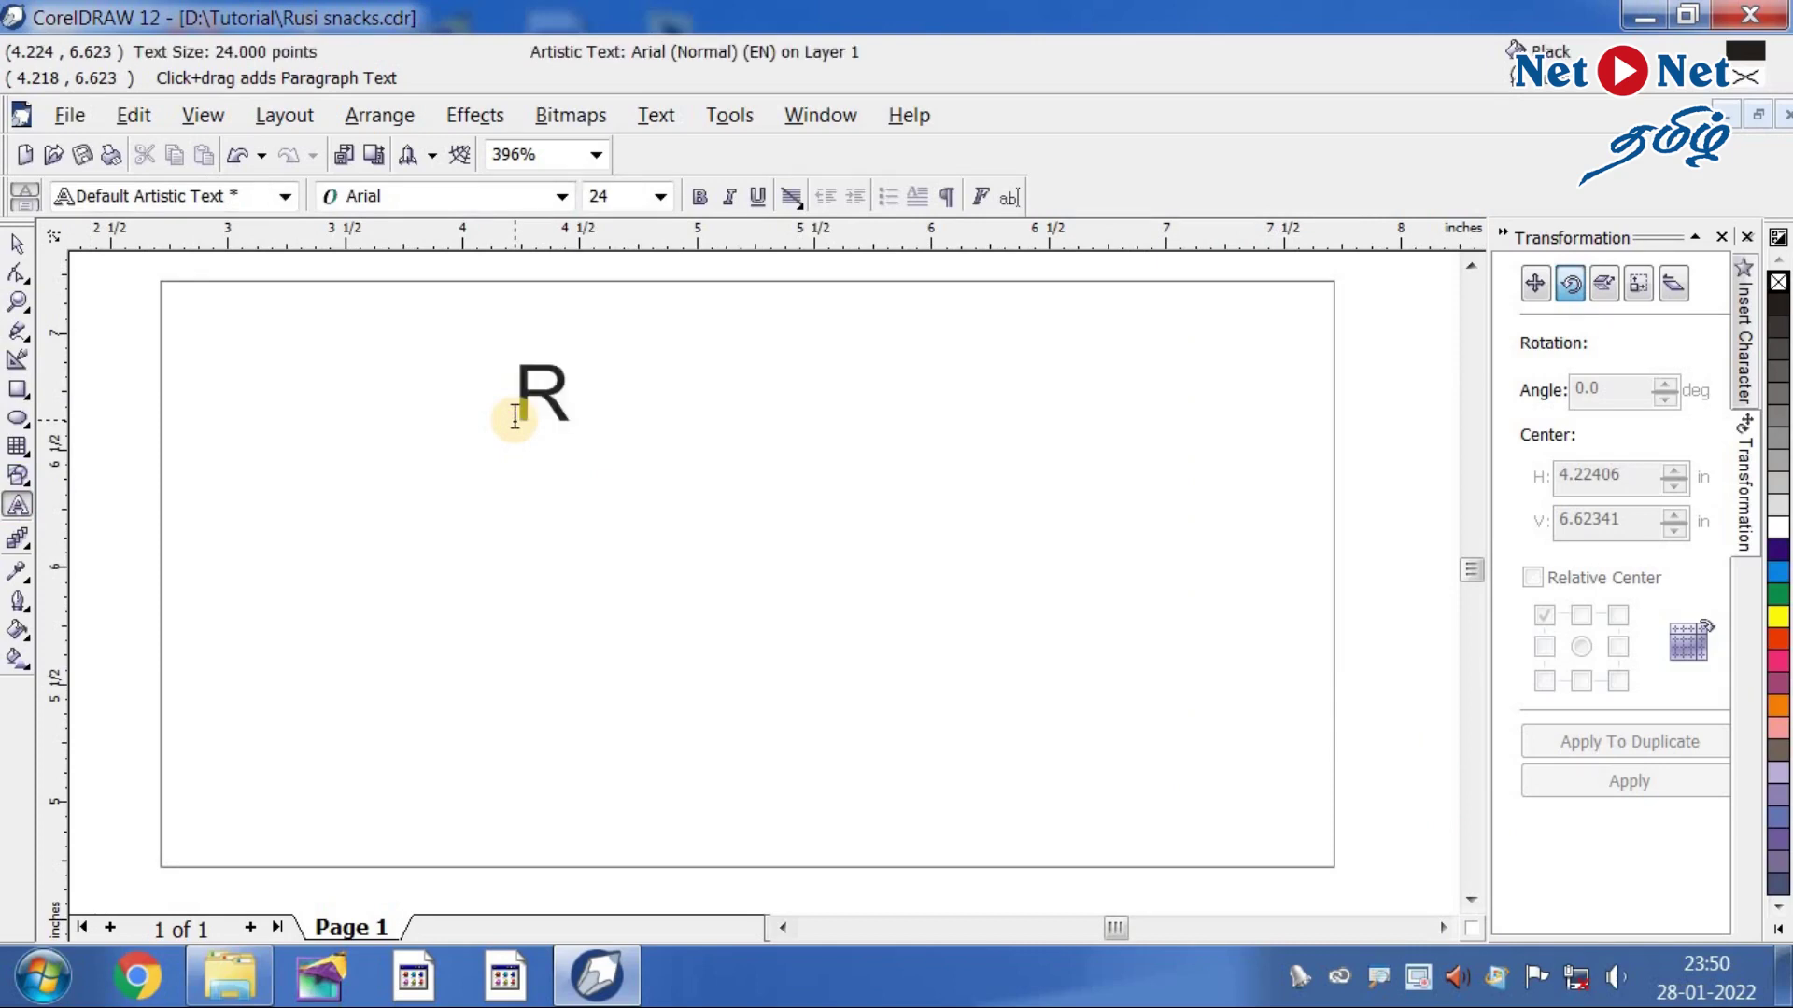
{"action": "type", "text": "usi Snakc"}
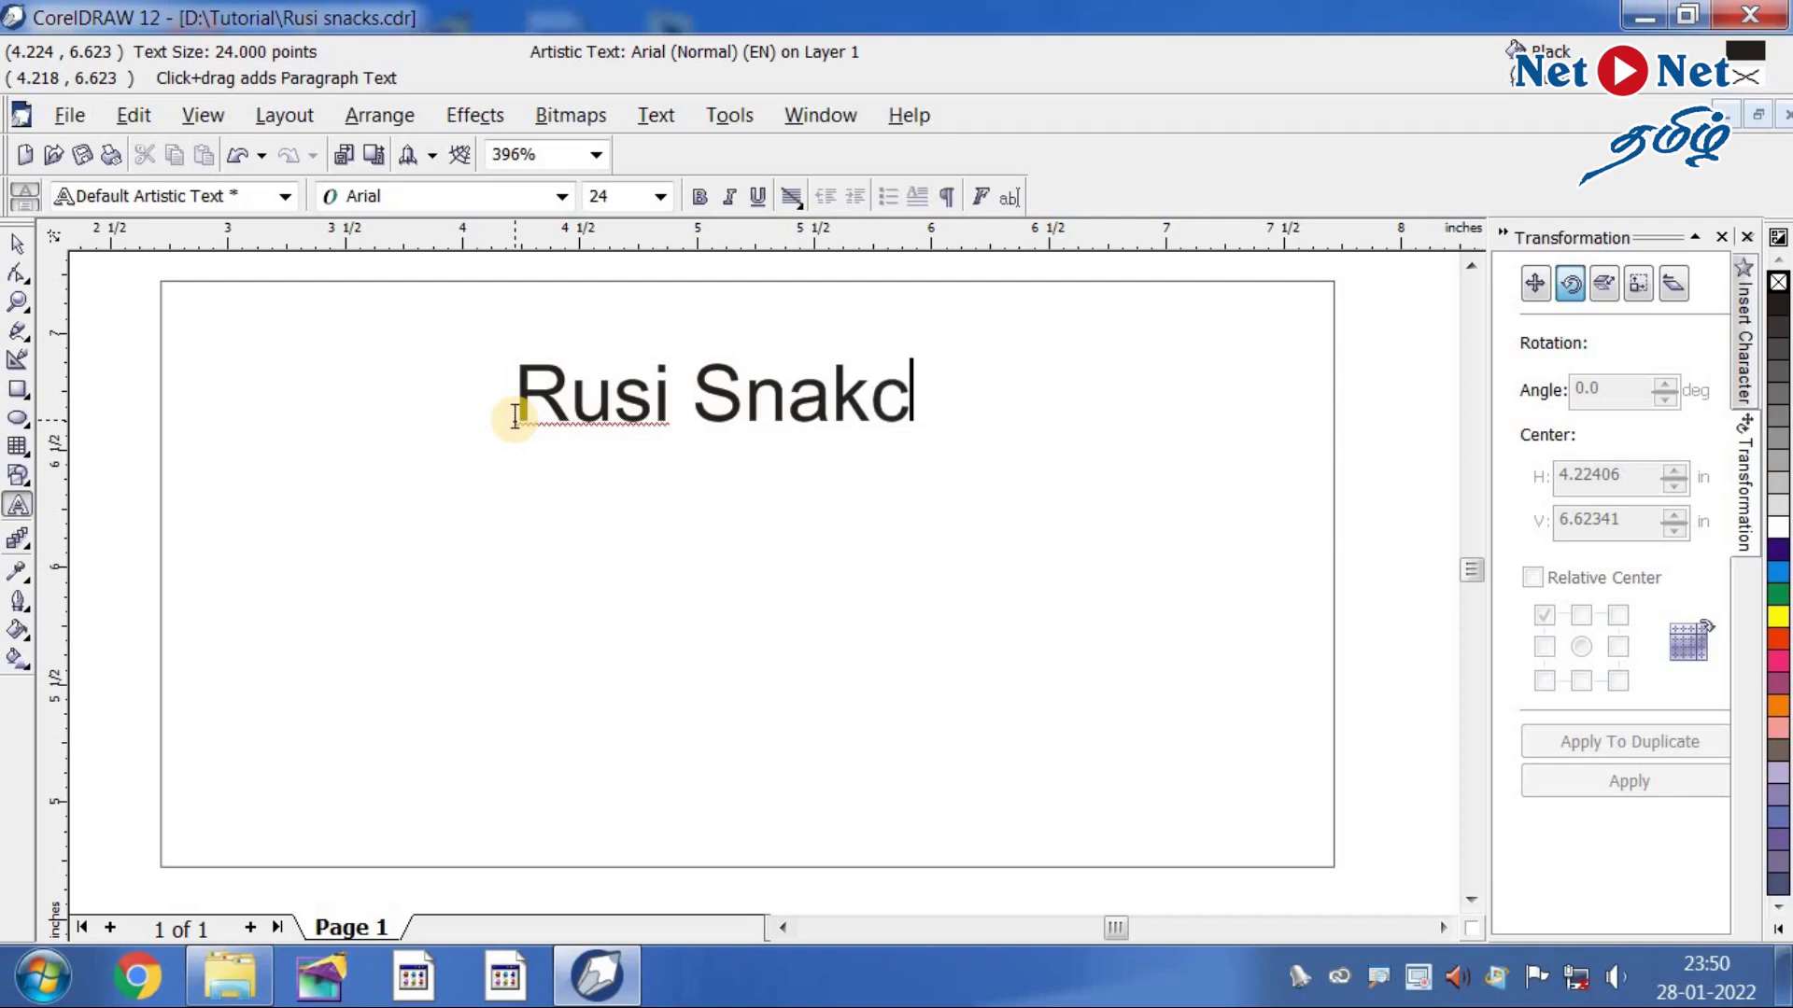
{"action": "key", "text": "BackSpace"}
{"action": "key", "text": "BackSpace"}
{"action": "type", "text": "cks"}
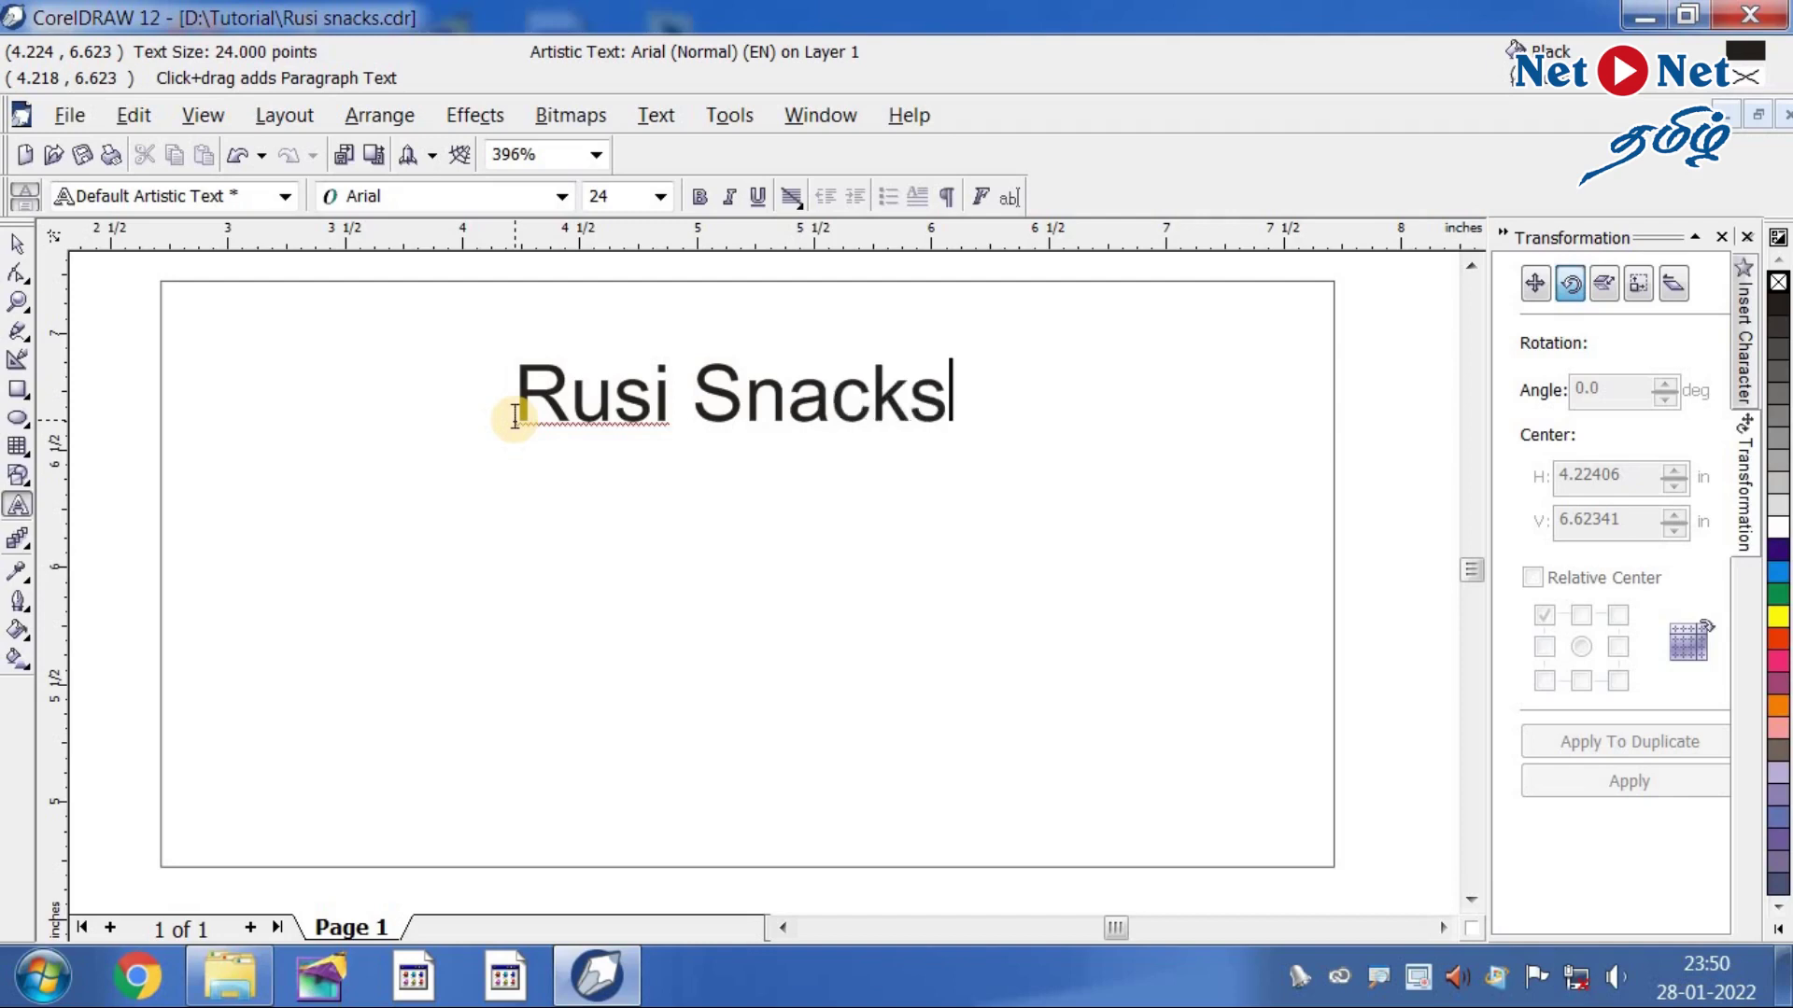
- Add a second line reading "Pani Puri, Samosa, Sandwich & Puffs" below "Rusi Snacks" in the same text object
{"action": "key", "text": "Return"}
{"action": "type", "text": "Pani pu"}
{"action": "key", "text": "BackSpace"}
{"action": "key", "text": "BackSpace"}
{"action": "type", "text": "p"}
{"action": "key", "text": "BackSpace"}
{"action": "key", "text": "BackSpace"}
{"action": "type", "text": "Puri,"}
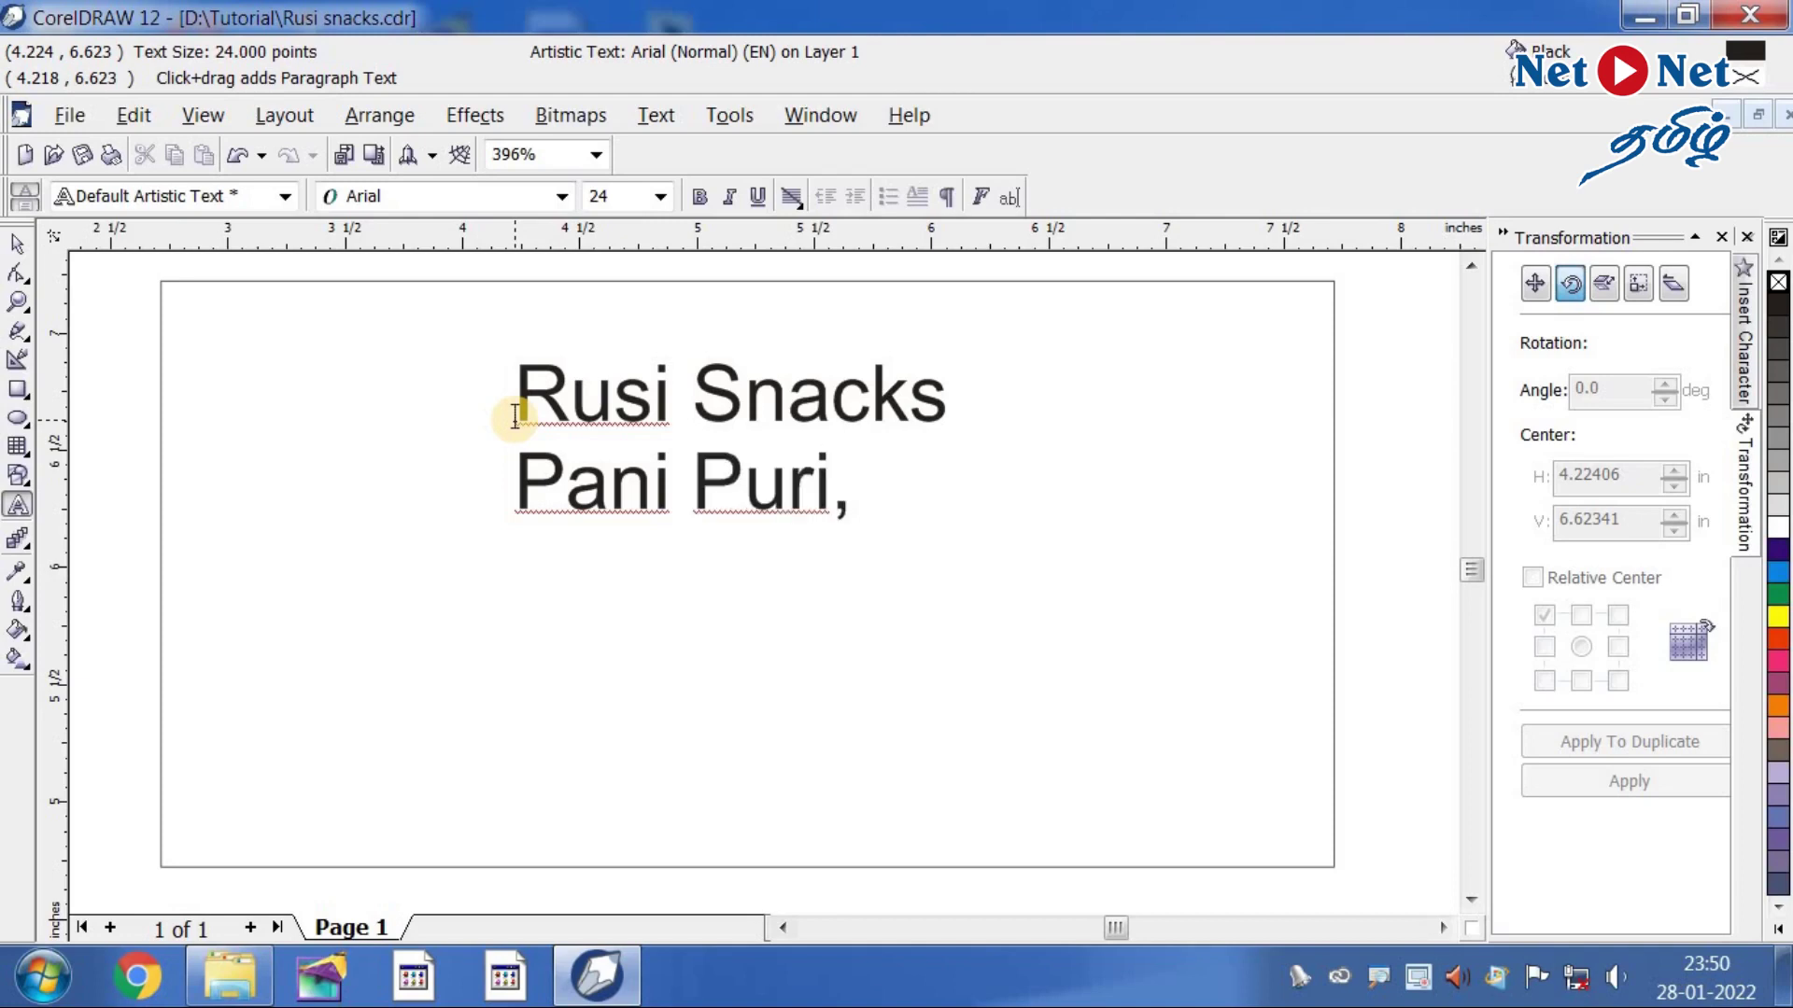
{"action": "type", "text": " Samosa,"}
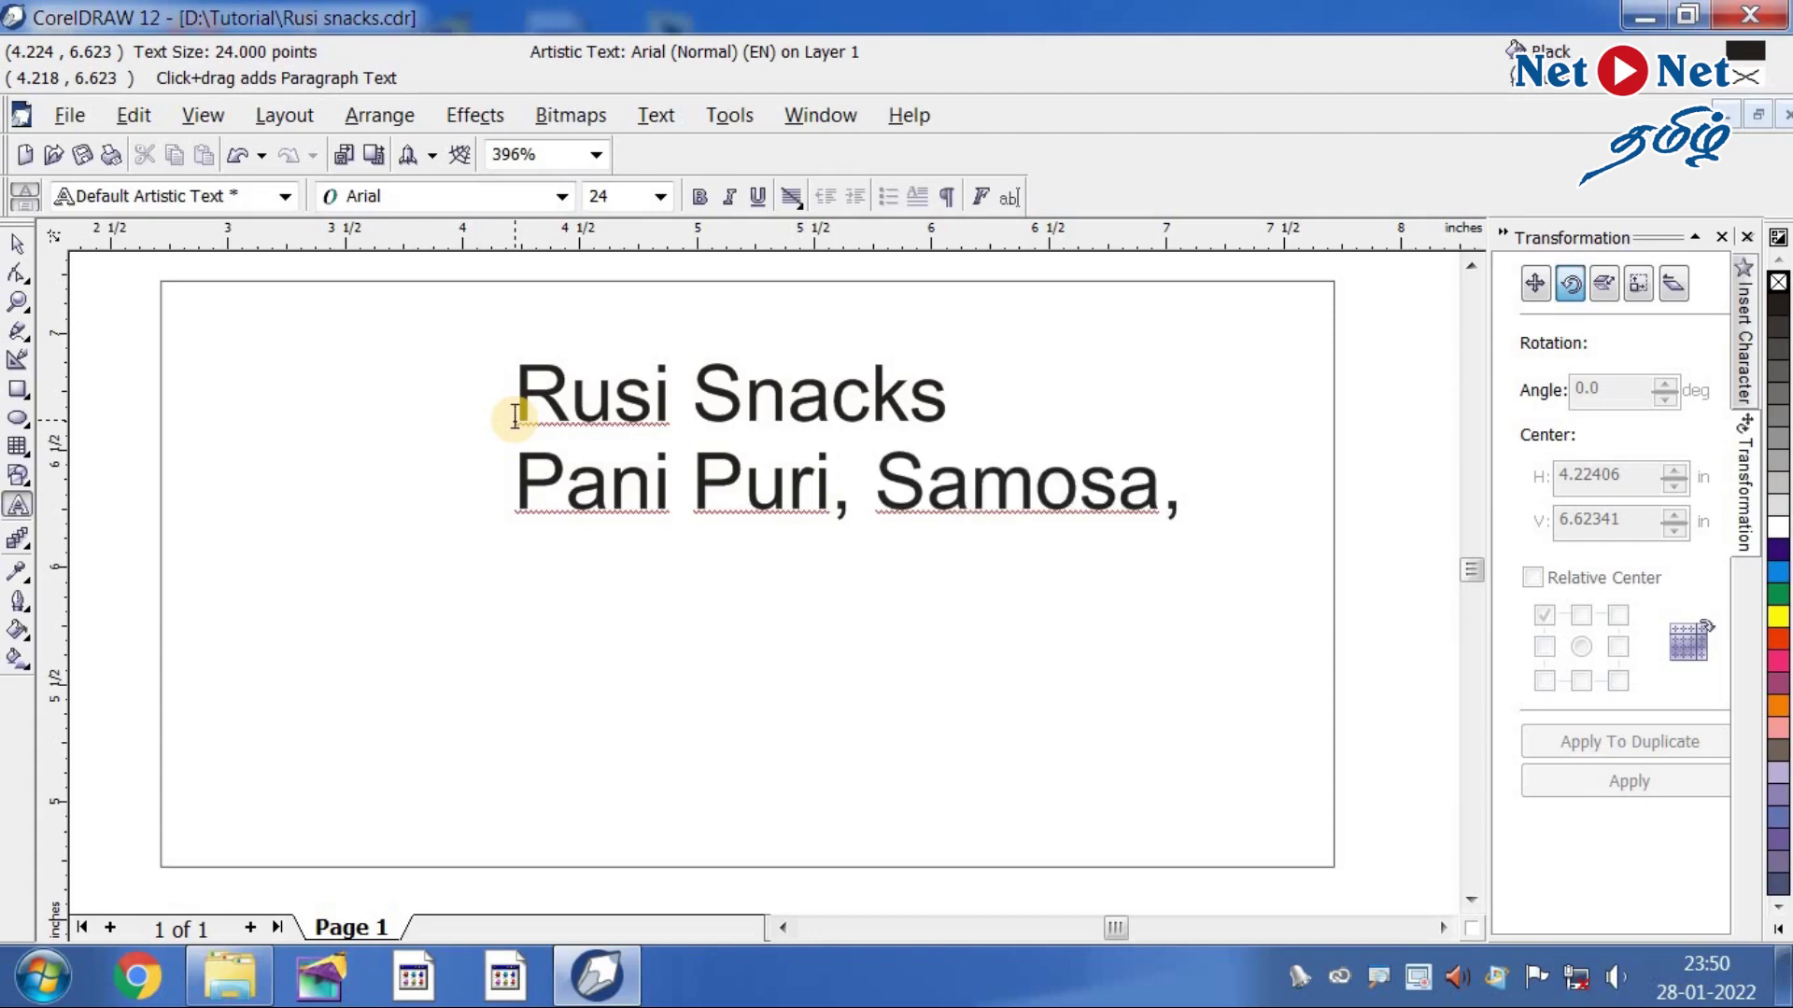
{"action": "type", "text": "Sn"}
{"action": "key", "text": "BackSpace"}
{"action": "type", "text": "a"}
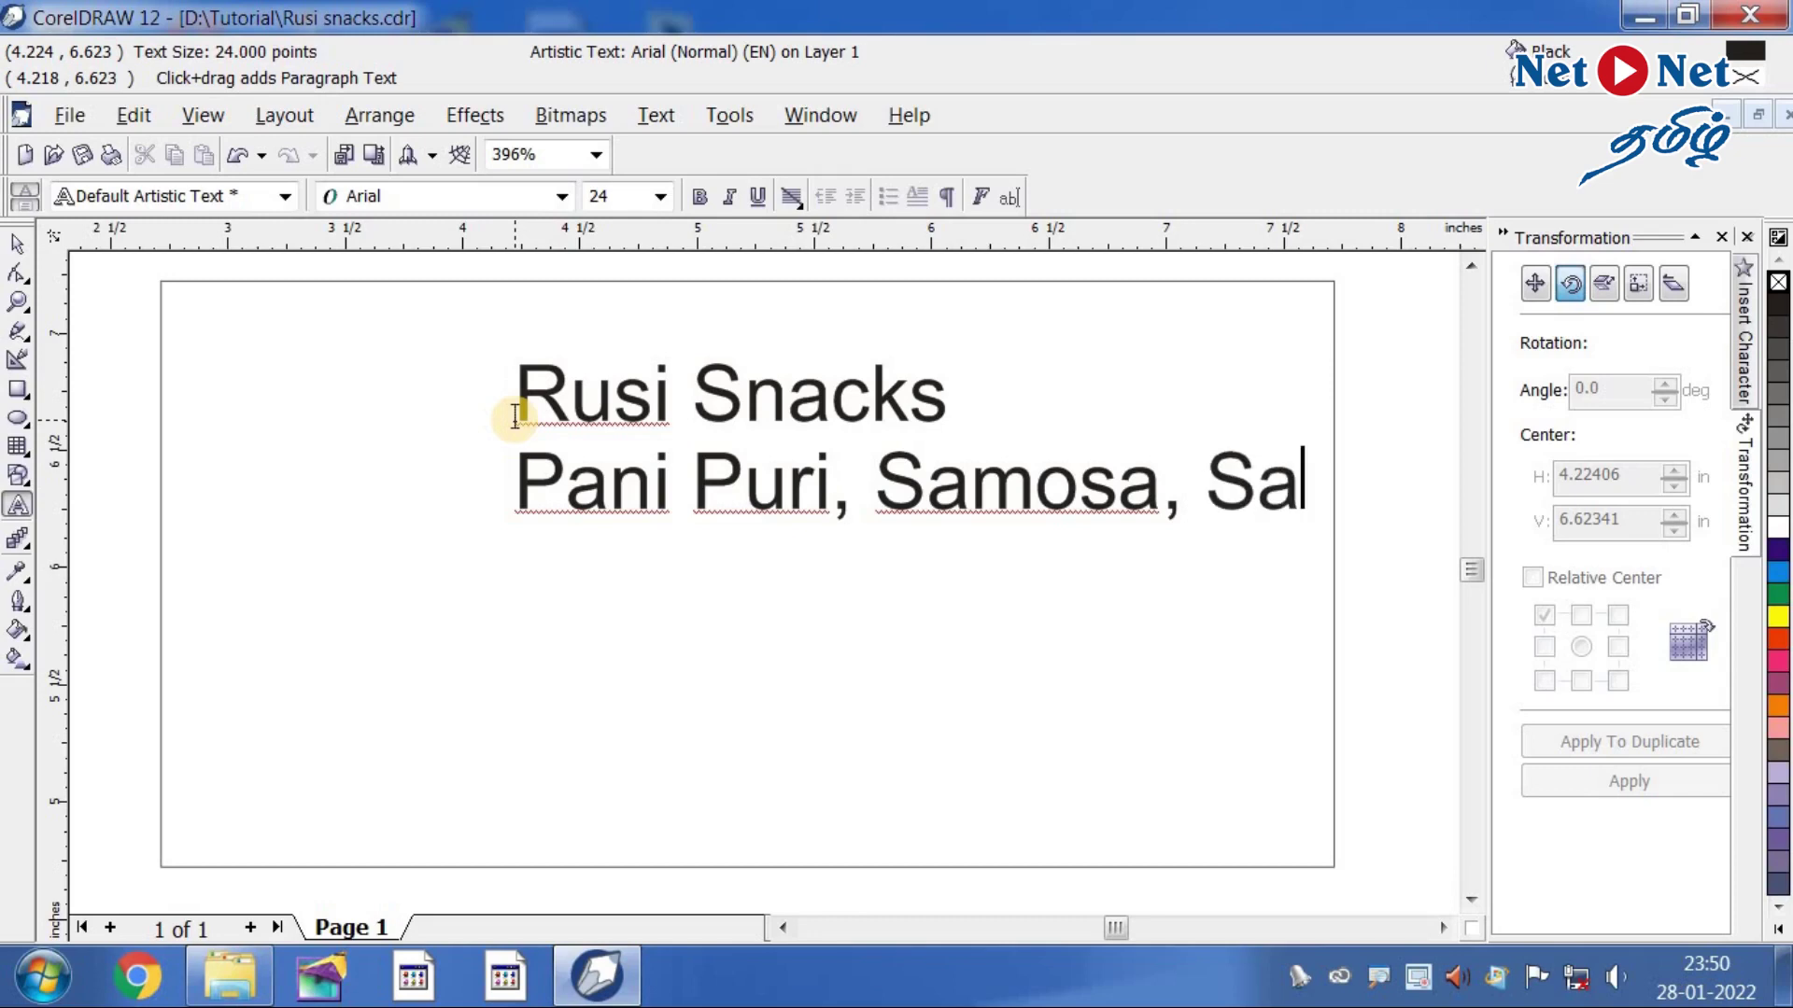
{"action": "type", "text": "ndwich"}
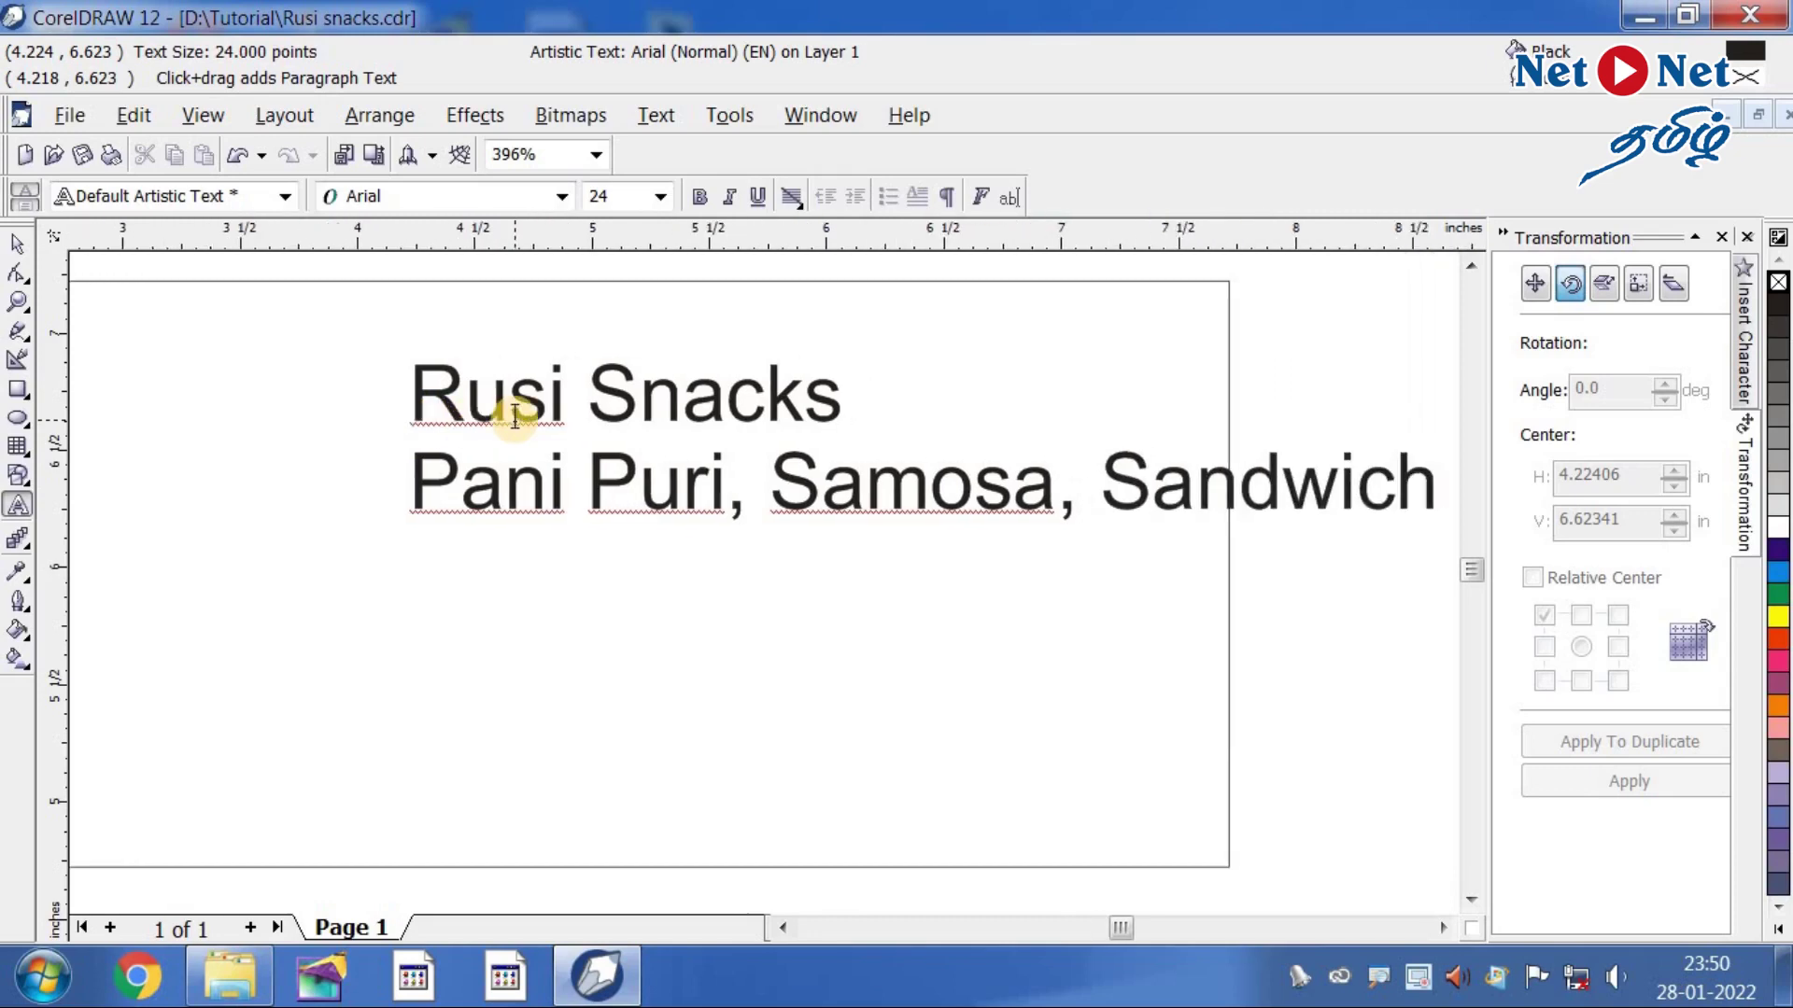
{"action": "type", "text": ","}
{"action": "key", "text": "BackSpace"}
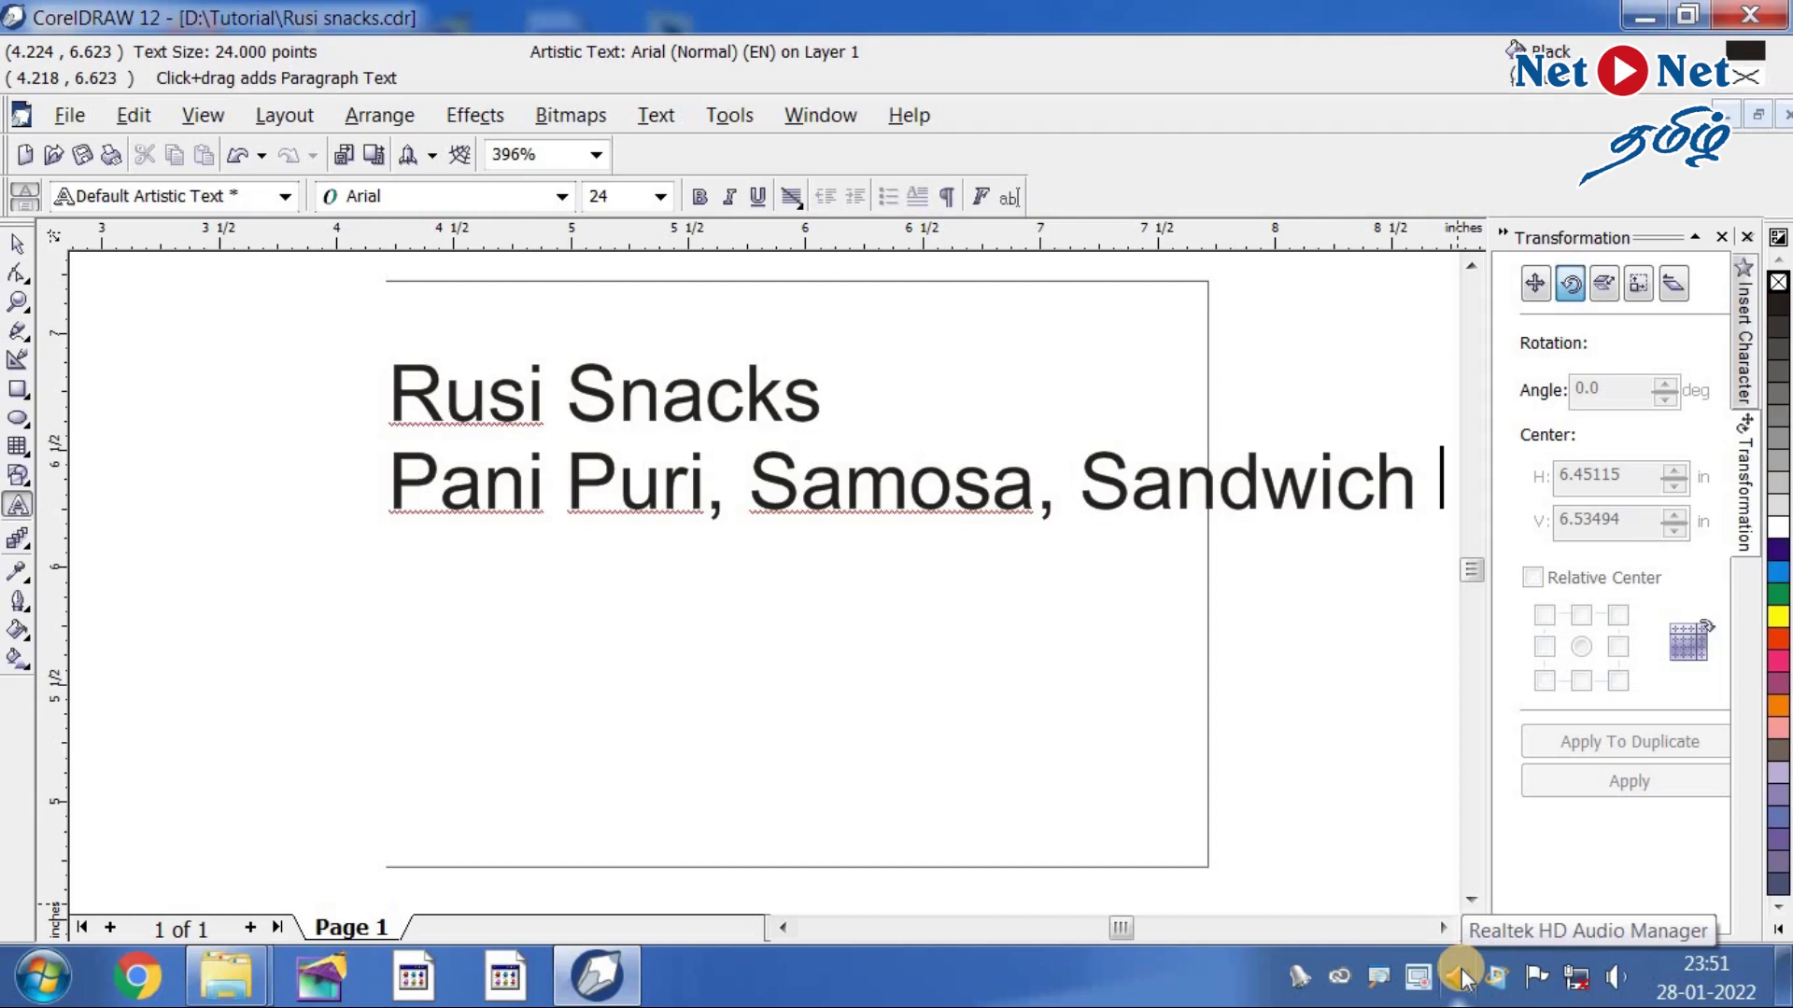
{"action": "type", "text": "& Puffs"}
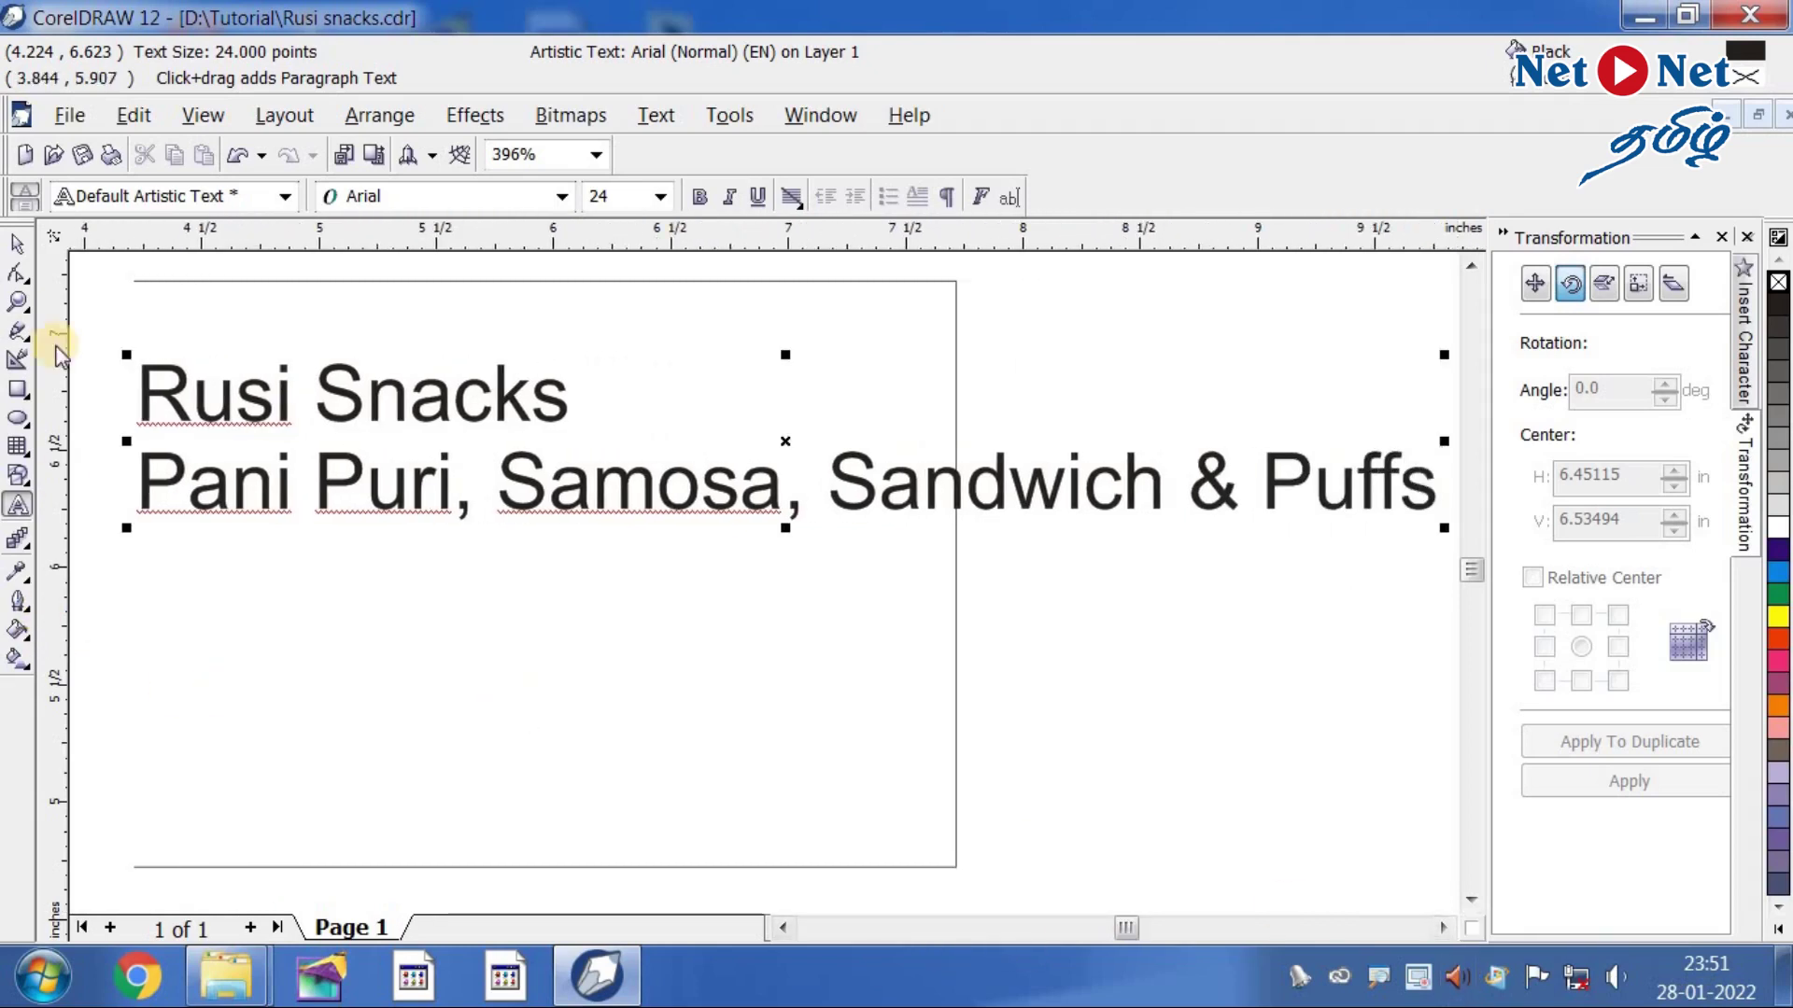
- Scale the two-line text down to about 16.6 pt and move it inside the upper part of the rectangle
{"action": "scroll", "coordinate": [389, 452], "scroll_direction": "down", "scroll_amount": 1}
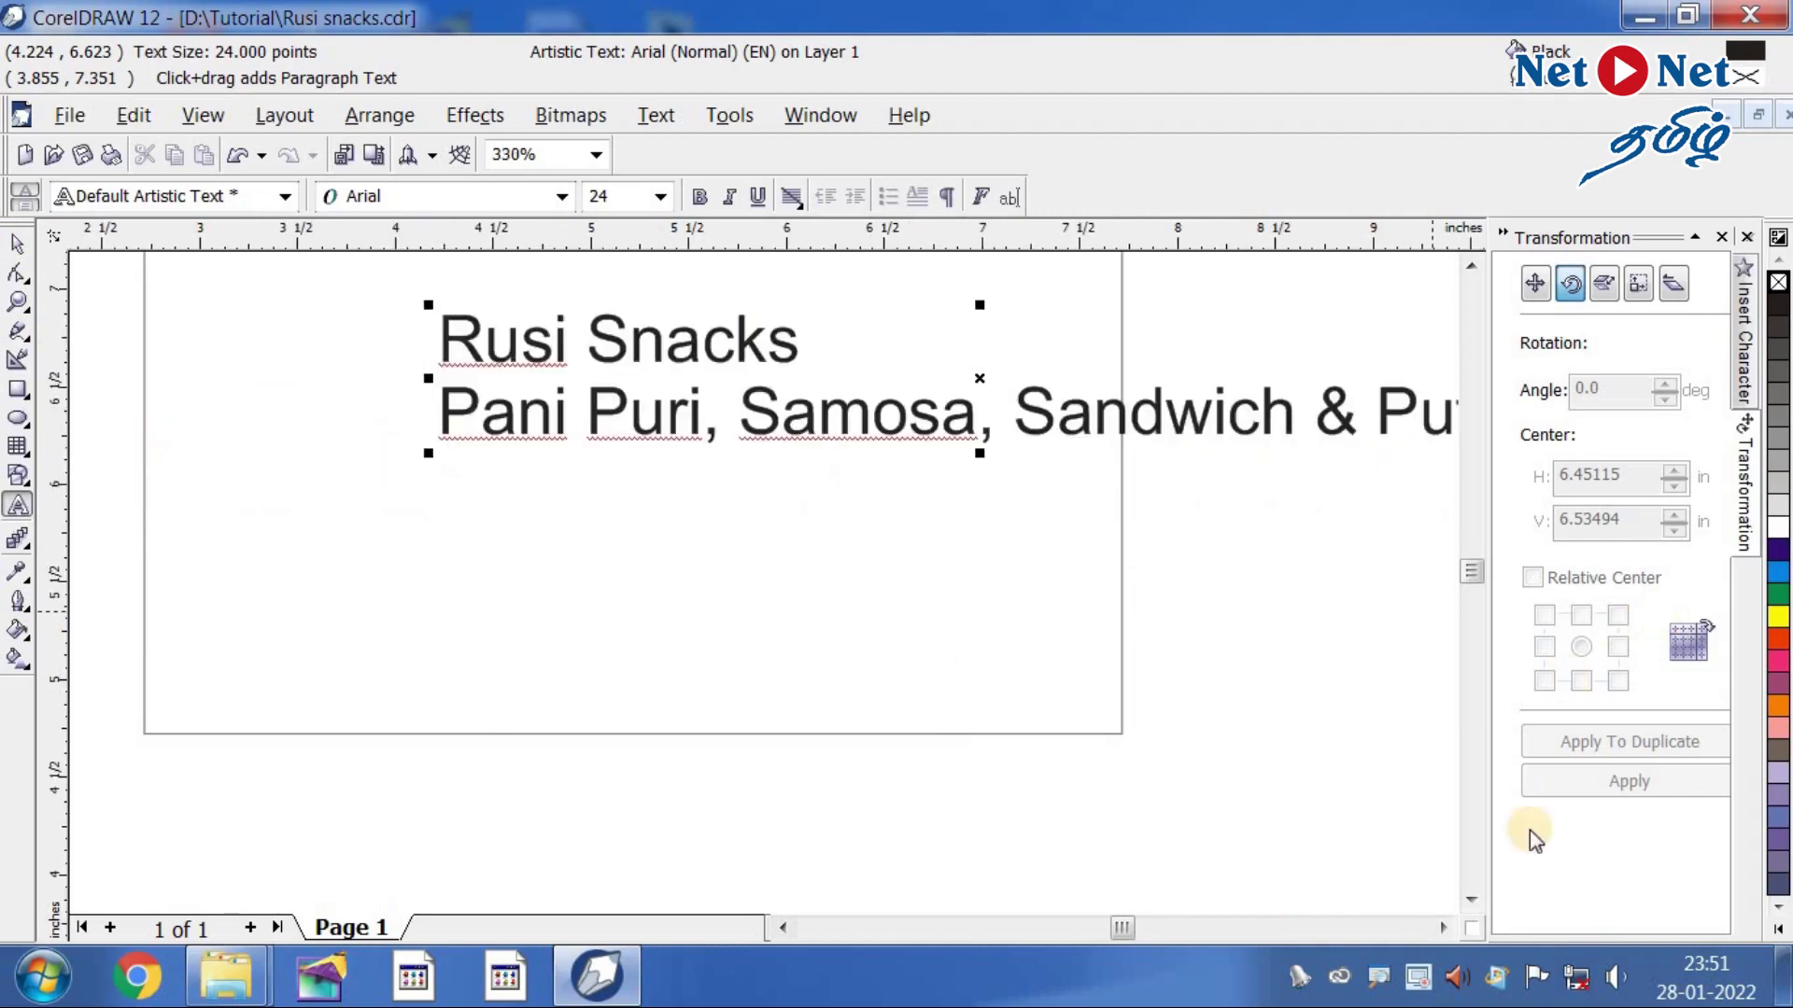
{"action": "scroll", "coordinate": [1445, 928], "scroll_direction": "down", "scroll_amount": 3}
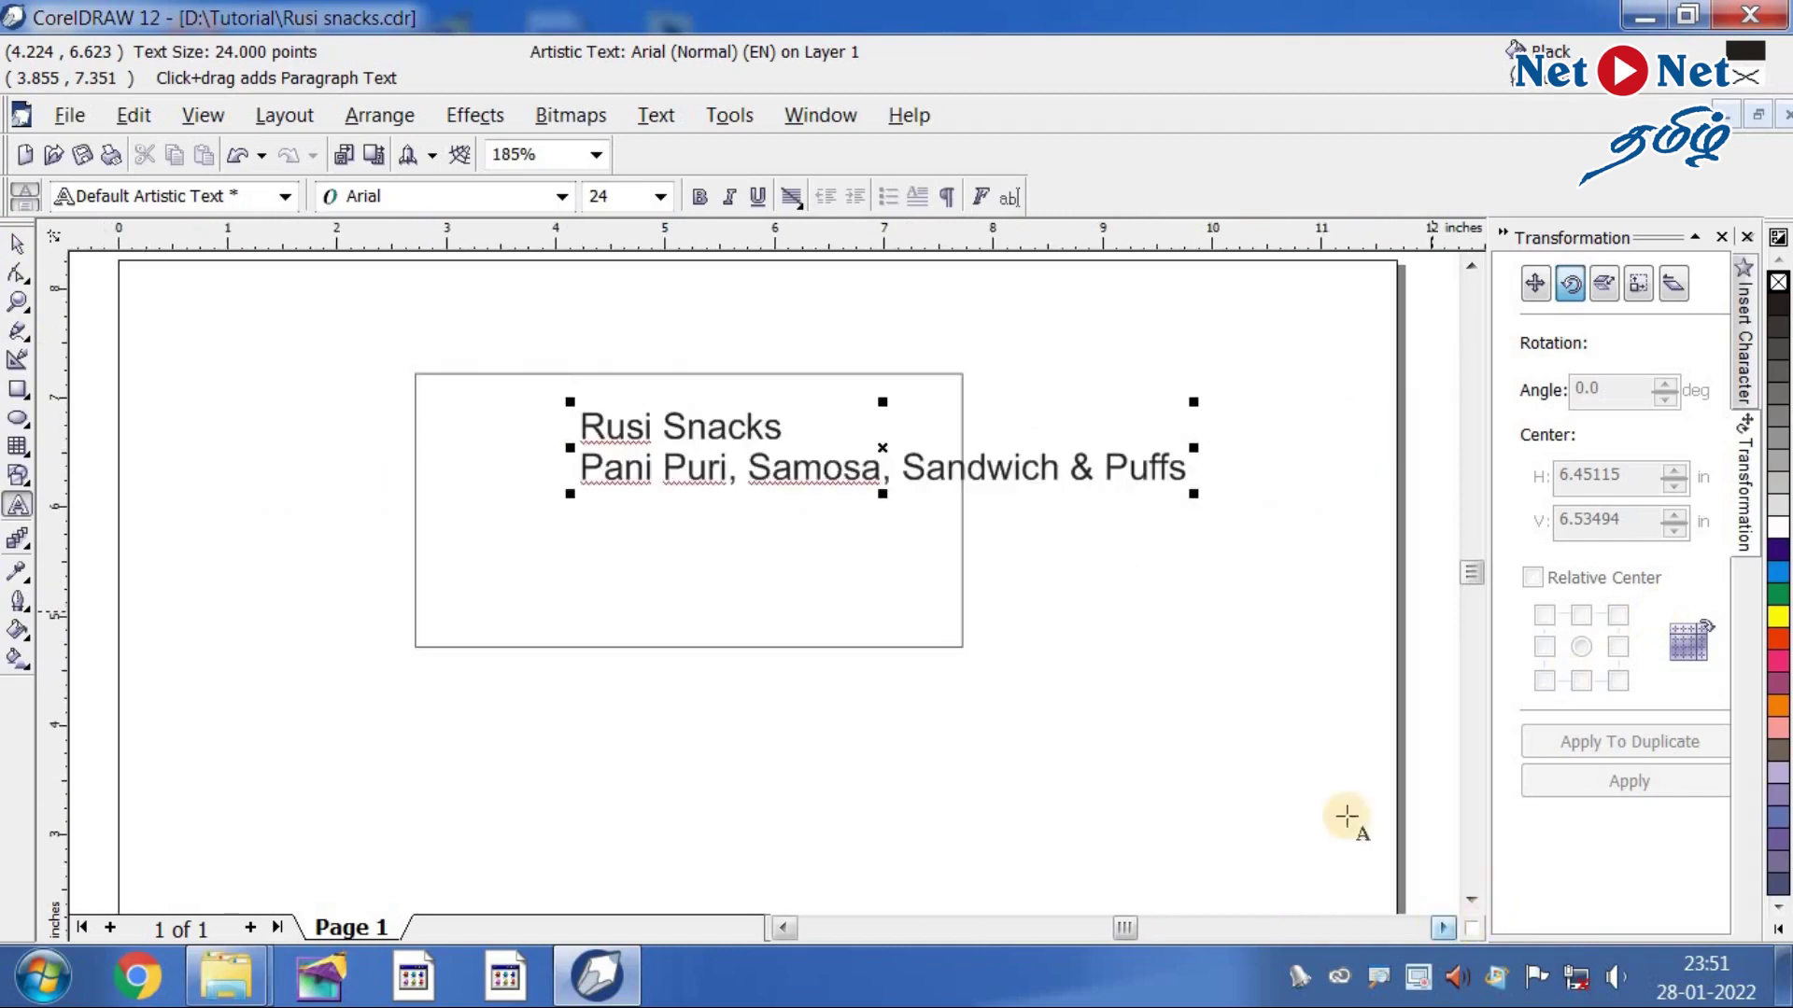
{"action": "left_click", "coordinate": [1190, 493]}
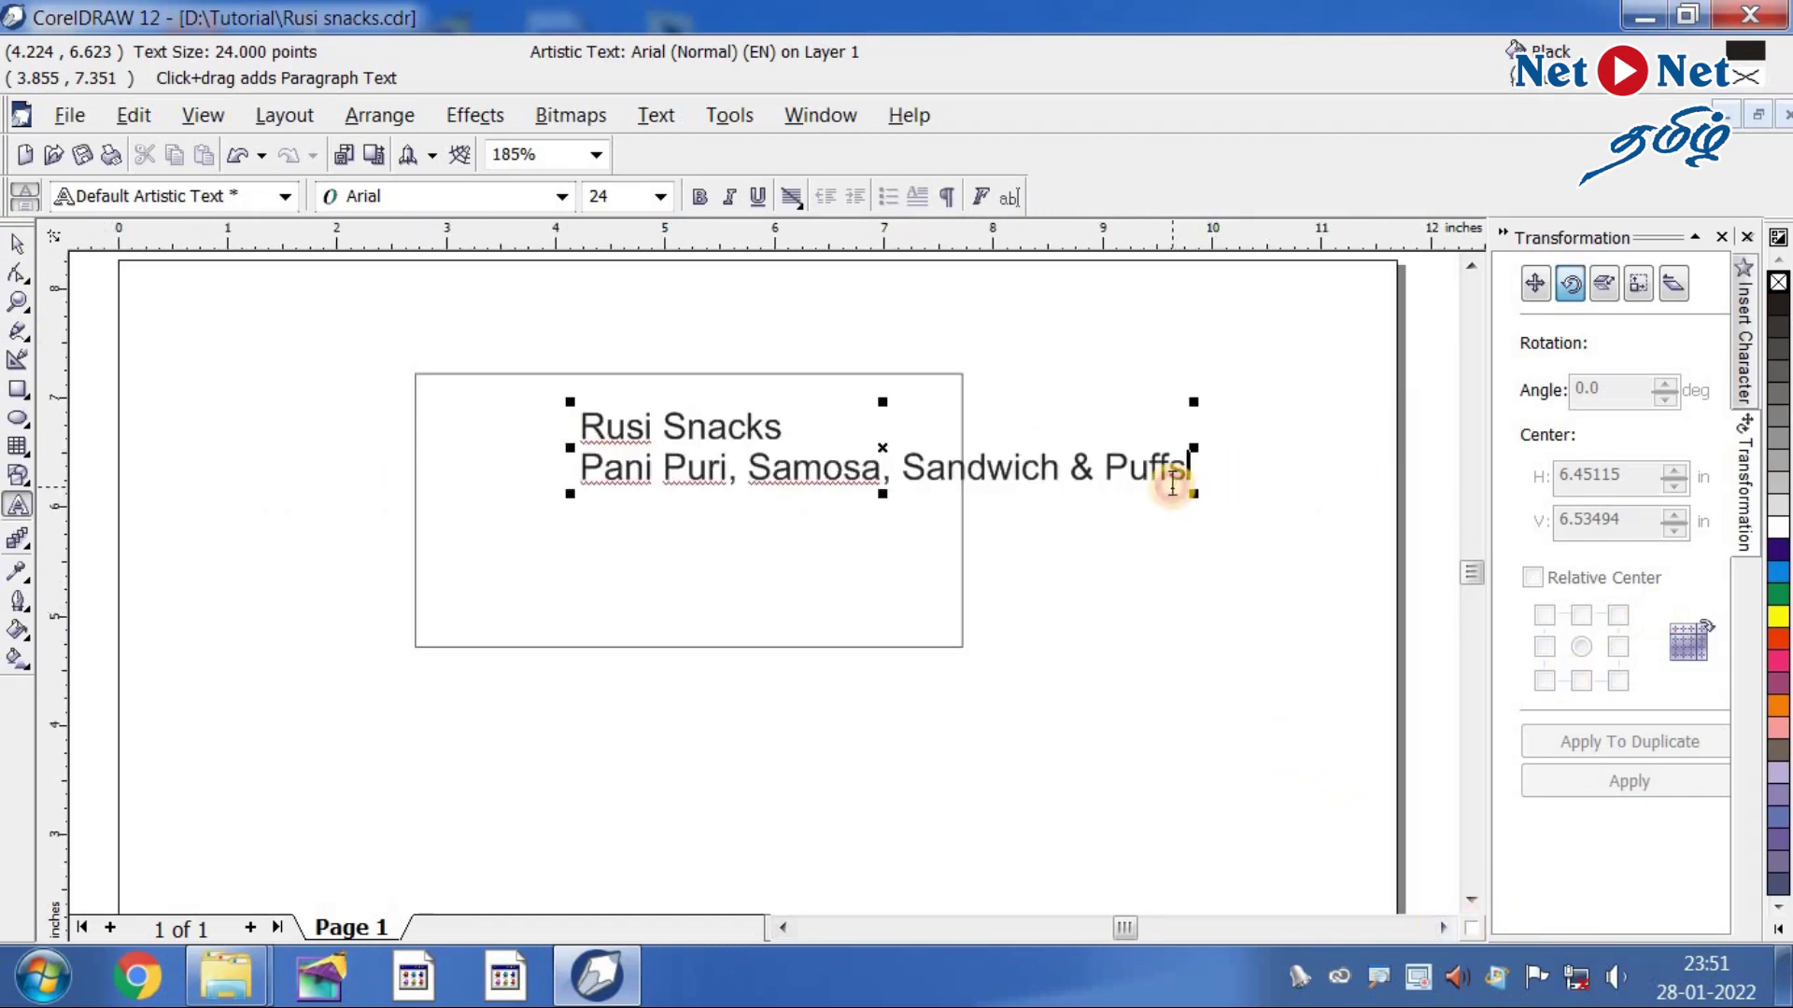
{"action": "left_click", "coordinate": [23, 245]}
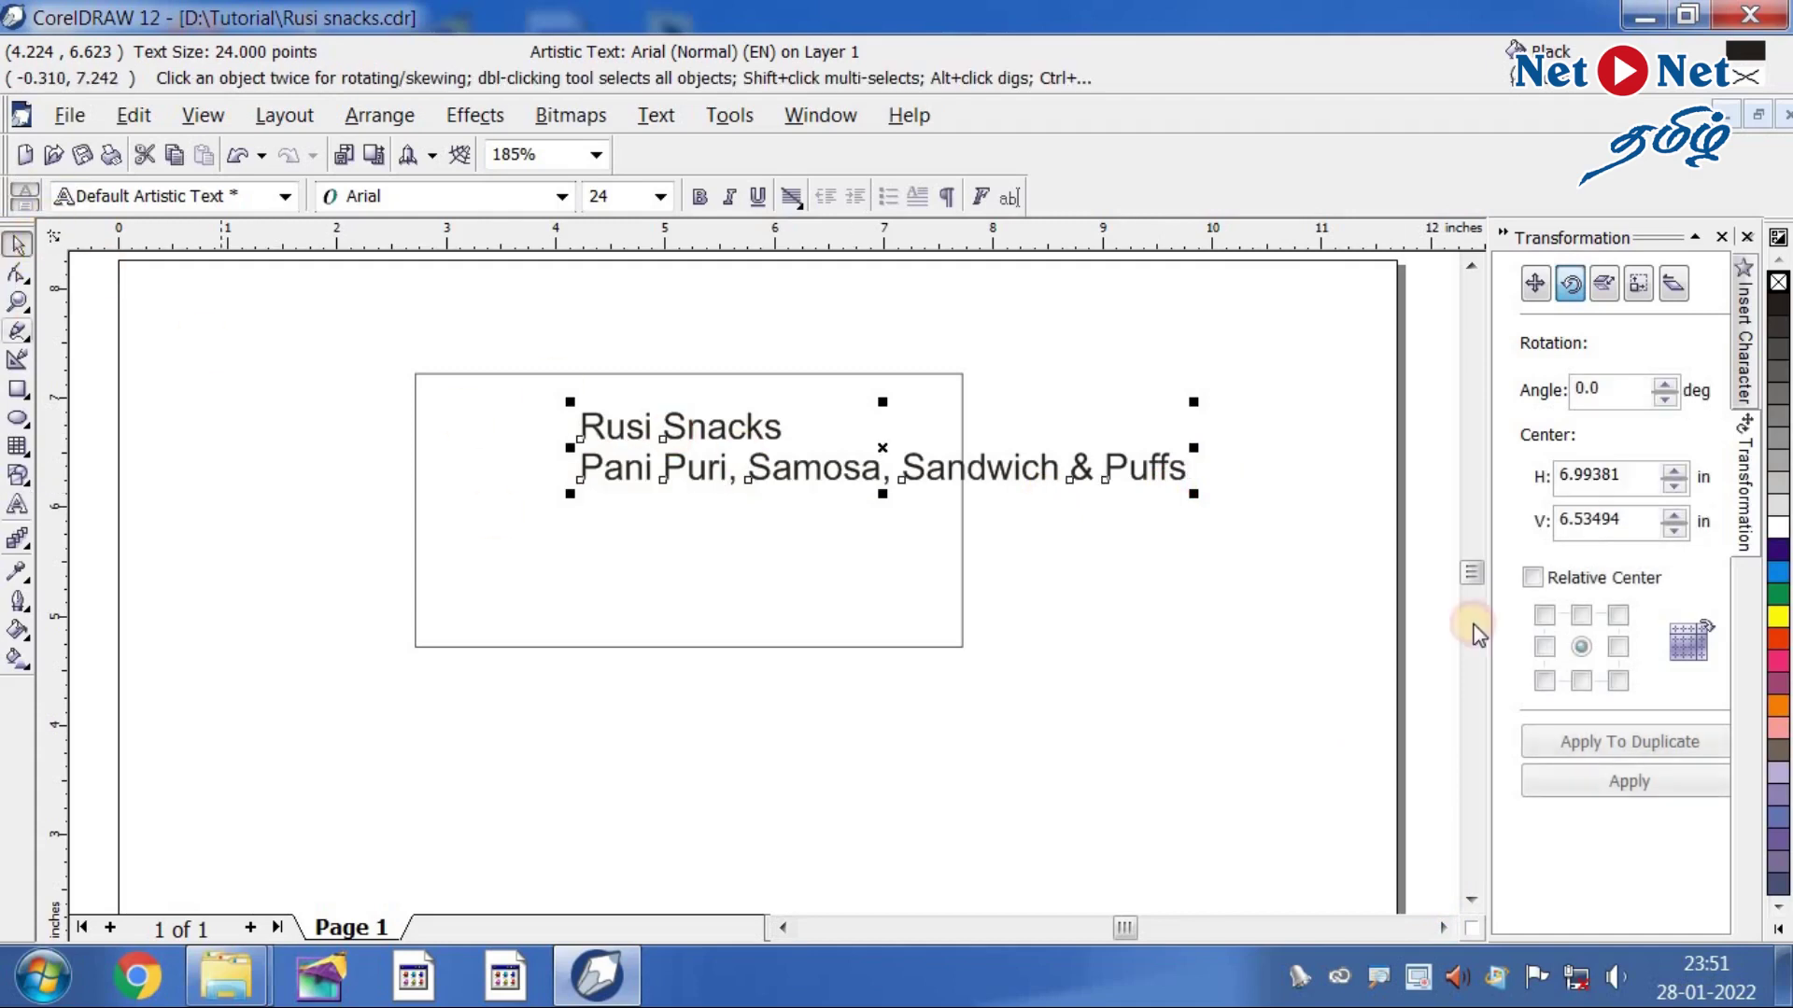
{"action": "left_click_drag", "start_coordinate": [1193, 495], "coordinate": [1102, 484]}
{"action": "left_click_drag", "start_coordinate": [886, 448], "coordinate": [727, 450]}
{"action": "left_click", "coordinate": [537, 518]}
{"action": "key", "text": "z"}
{"action": "left_click_drag", "start_coordinate": [371, 372], "coordinate": [1007, 663]}
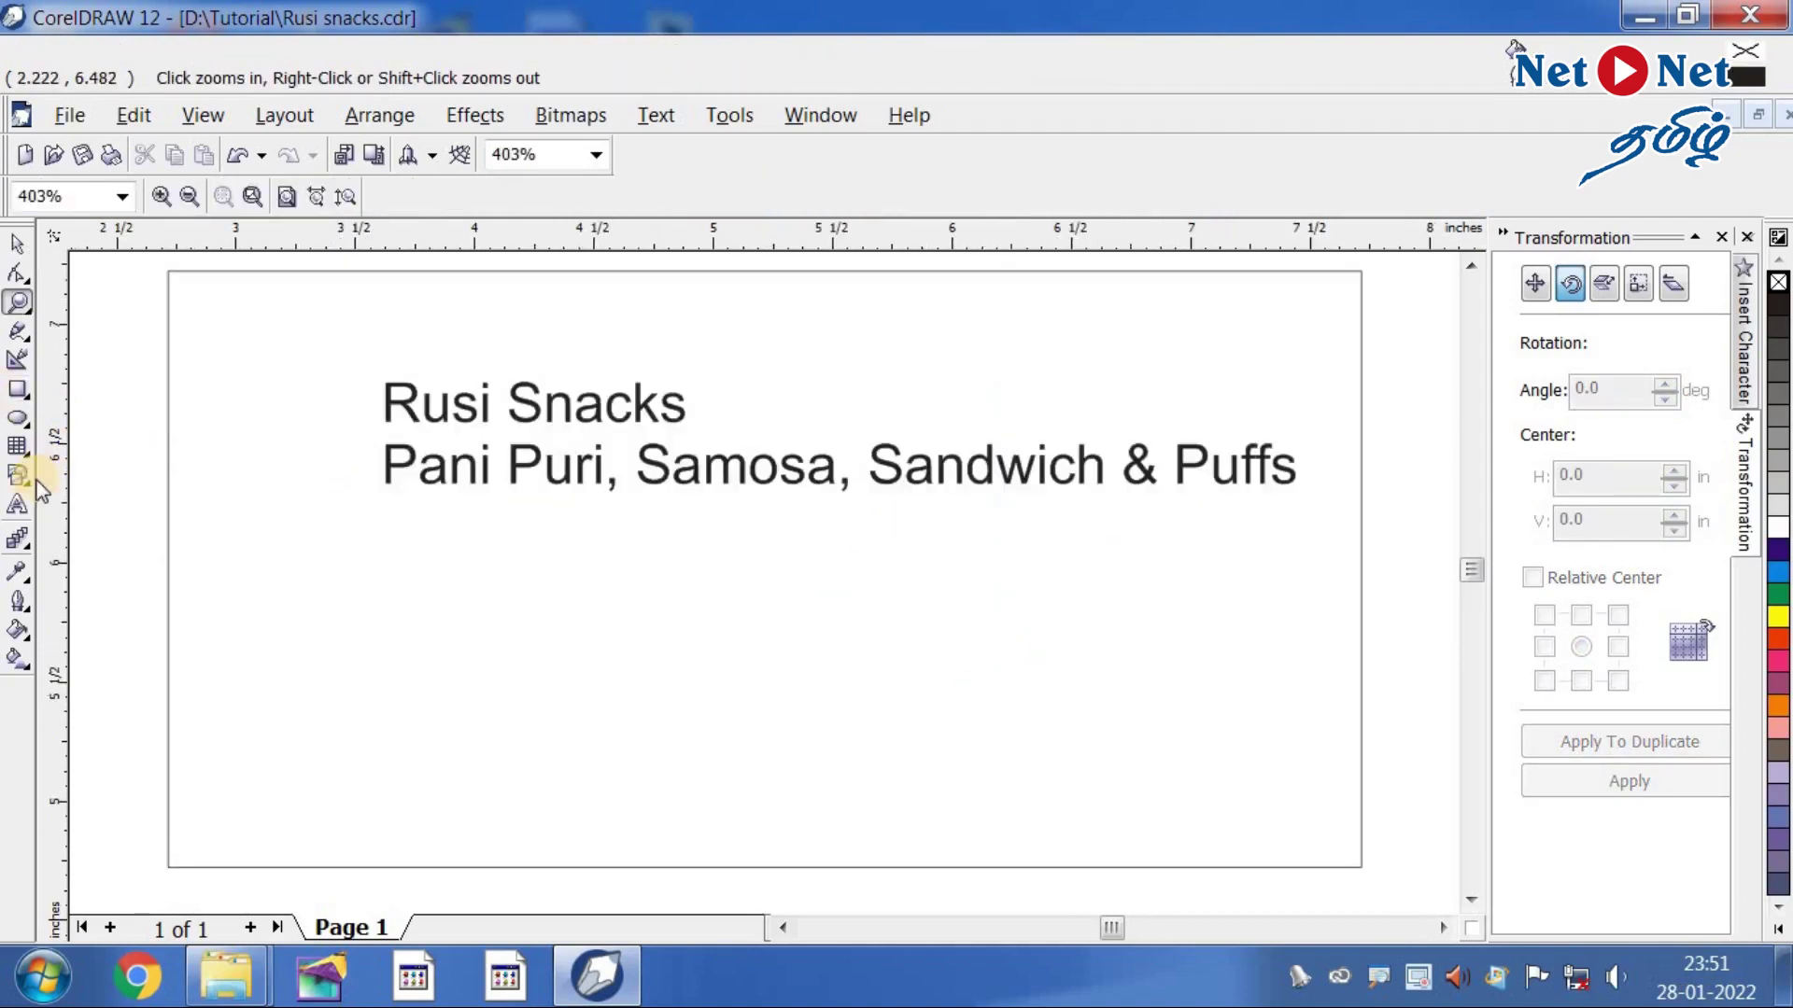
- Place a duplicate of the two-line text block near the lower edge of the rectangle
{"action": "left_click", "coordinate": [18, 504]}
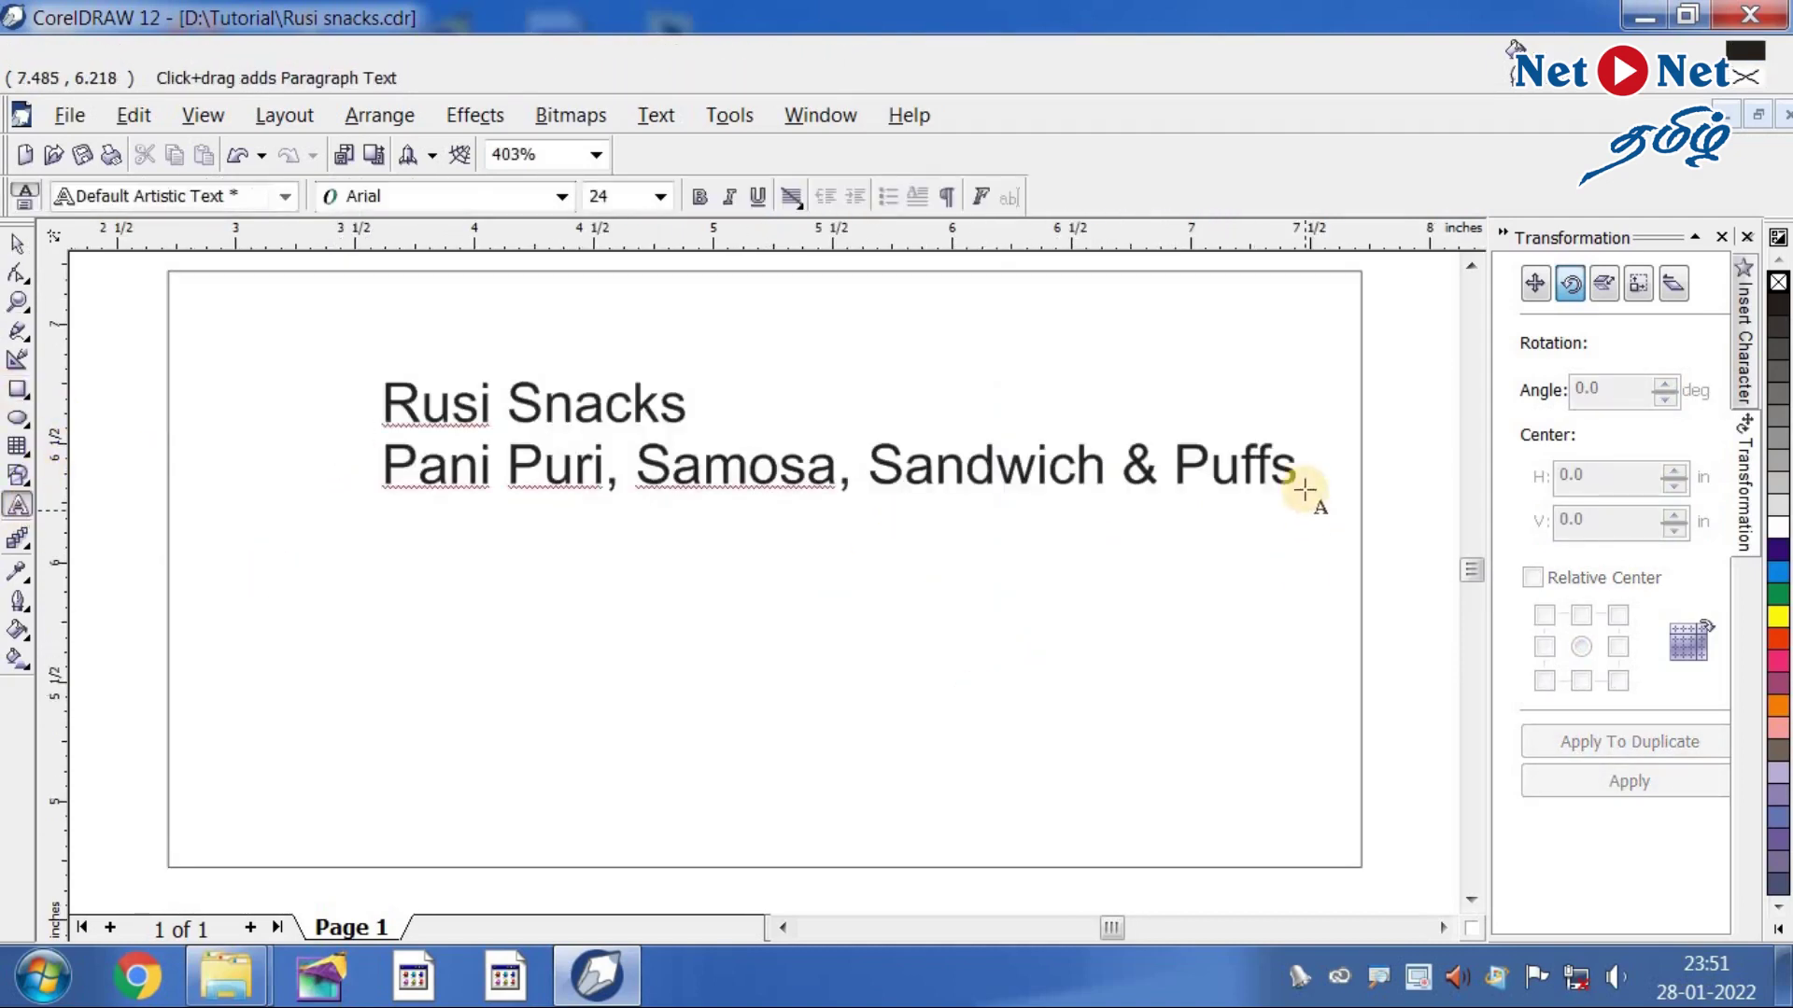
{"action": "left_click", "coordinate": [17, 244]}
{"action": "left_click", "coordinate": [563, 422]}
{"action": "left_click", "coordinate": [843, 478]}
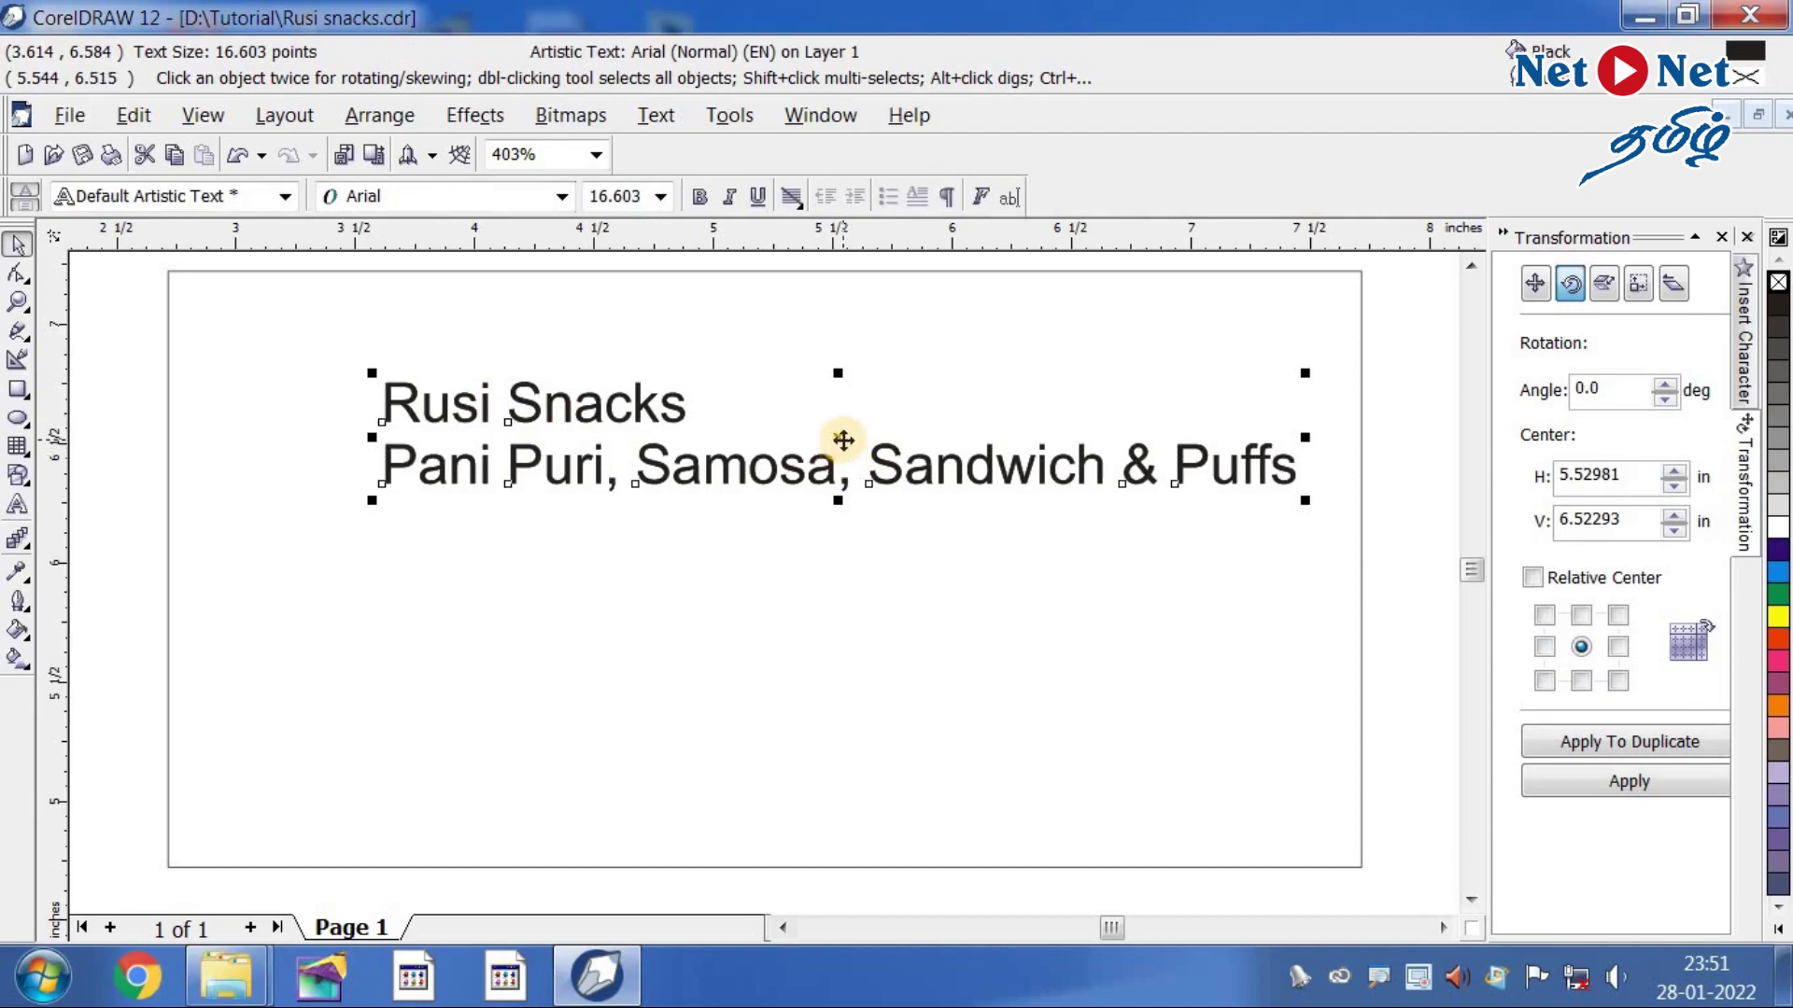
{"action": "left_click_drag", "start_coordinate": [843, 441], "coordinate": [795, 788]}
{"action": "right_click", "coordinate": [795, 788]}
- Replace all the text in the lower copy with the shop's postal address on a single line
{"action": "key", "text": "F8"}
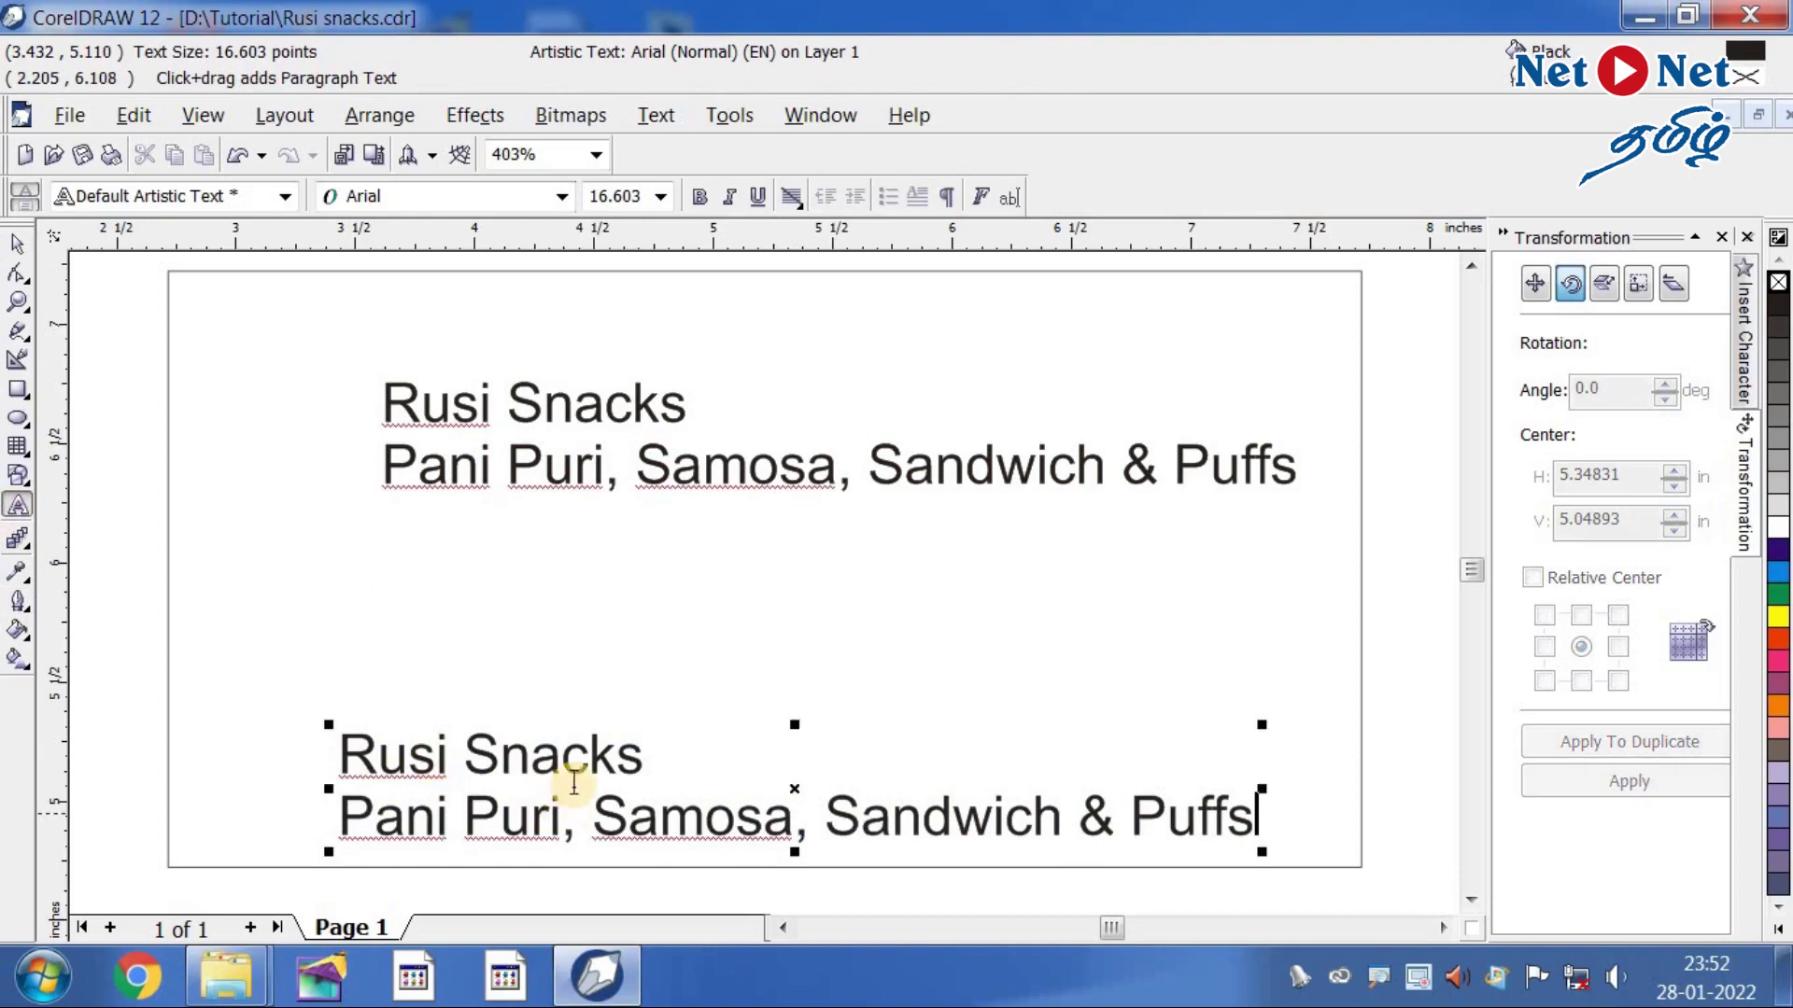
{"action": "key", "text": "ctrl+a"}
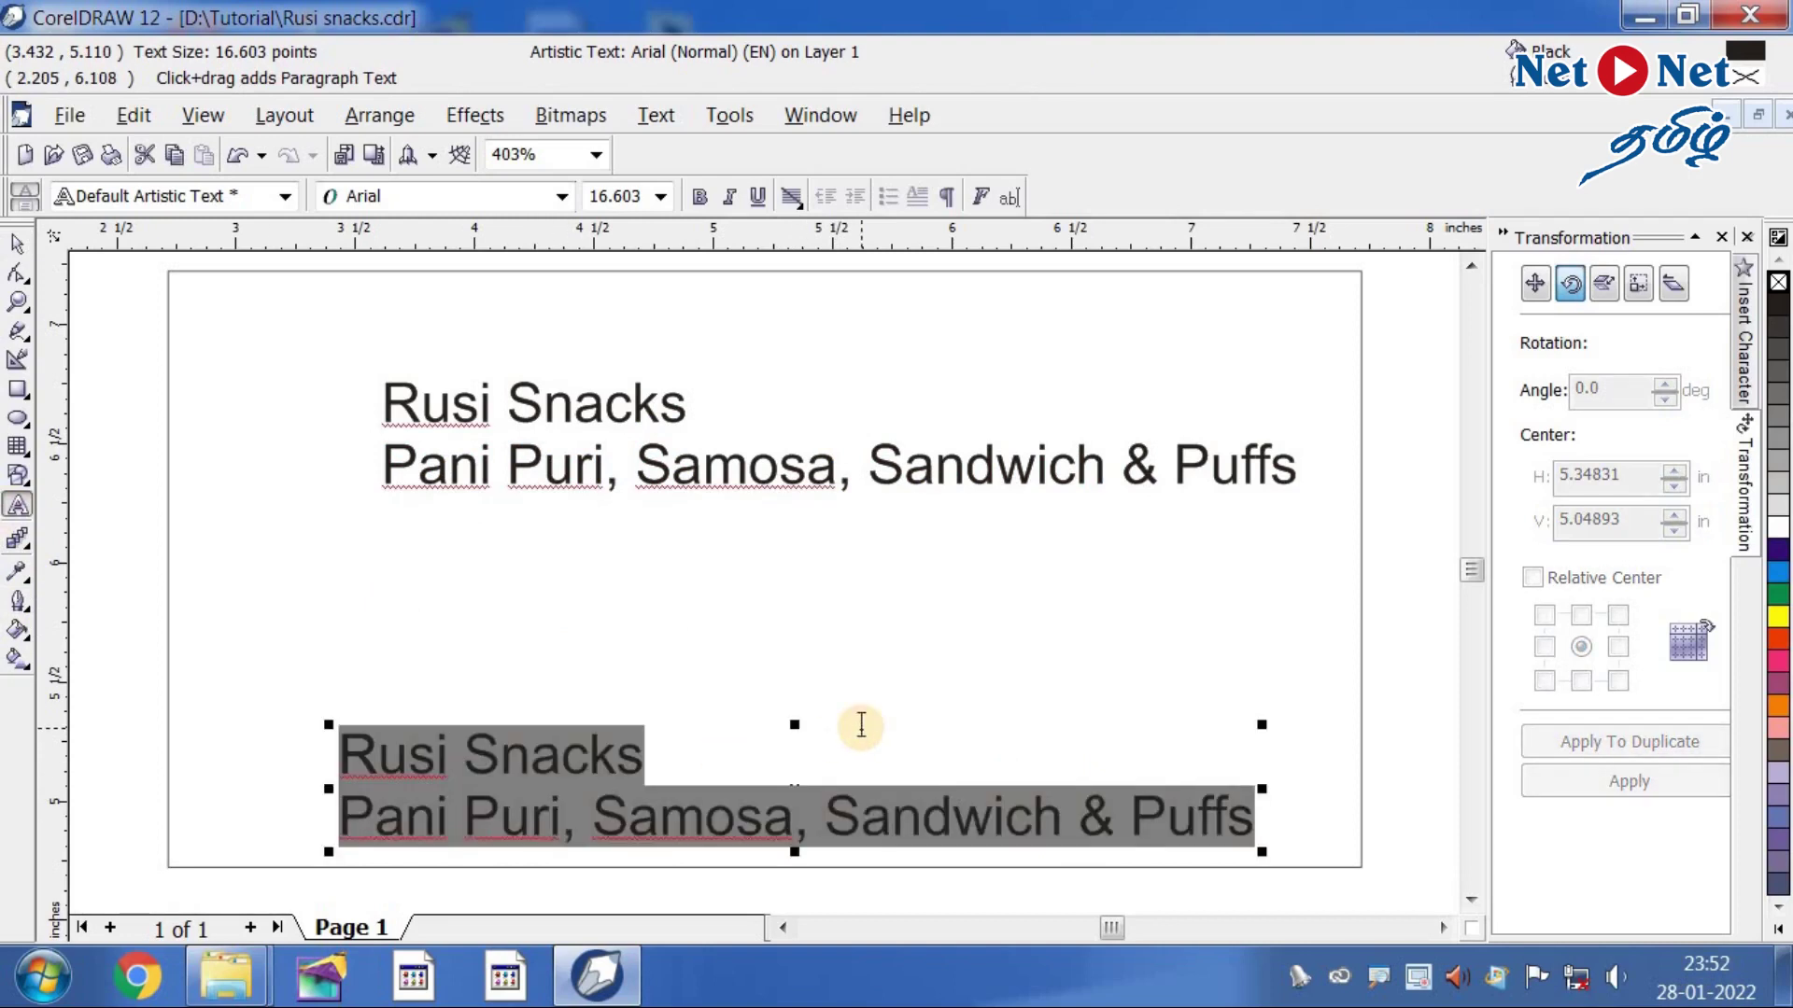
{"action": "type", "text": "150, N.Sc."}
{"action": "key", "text": "BackSpace"}
{"action": "key", "text": "BackSpace"}
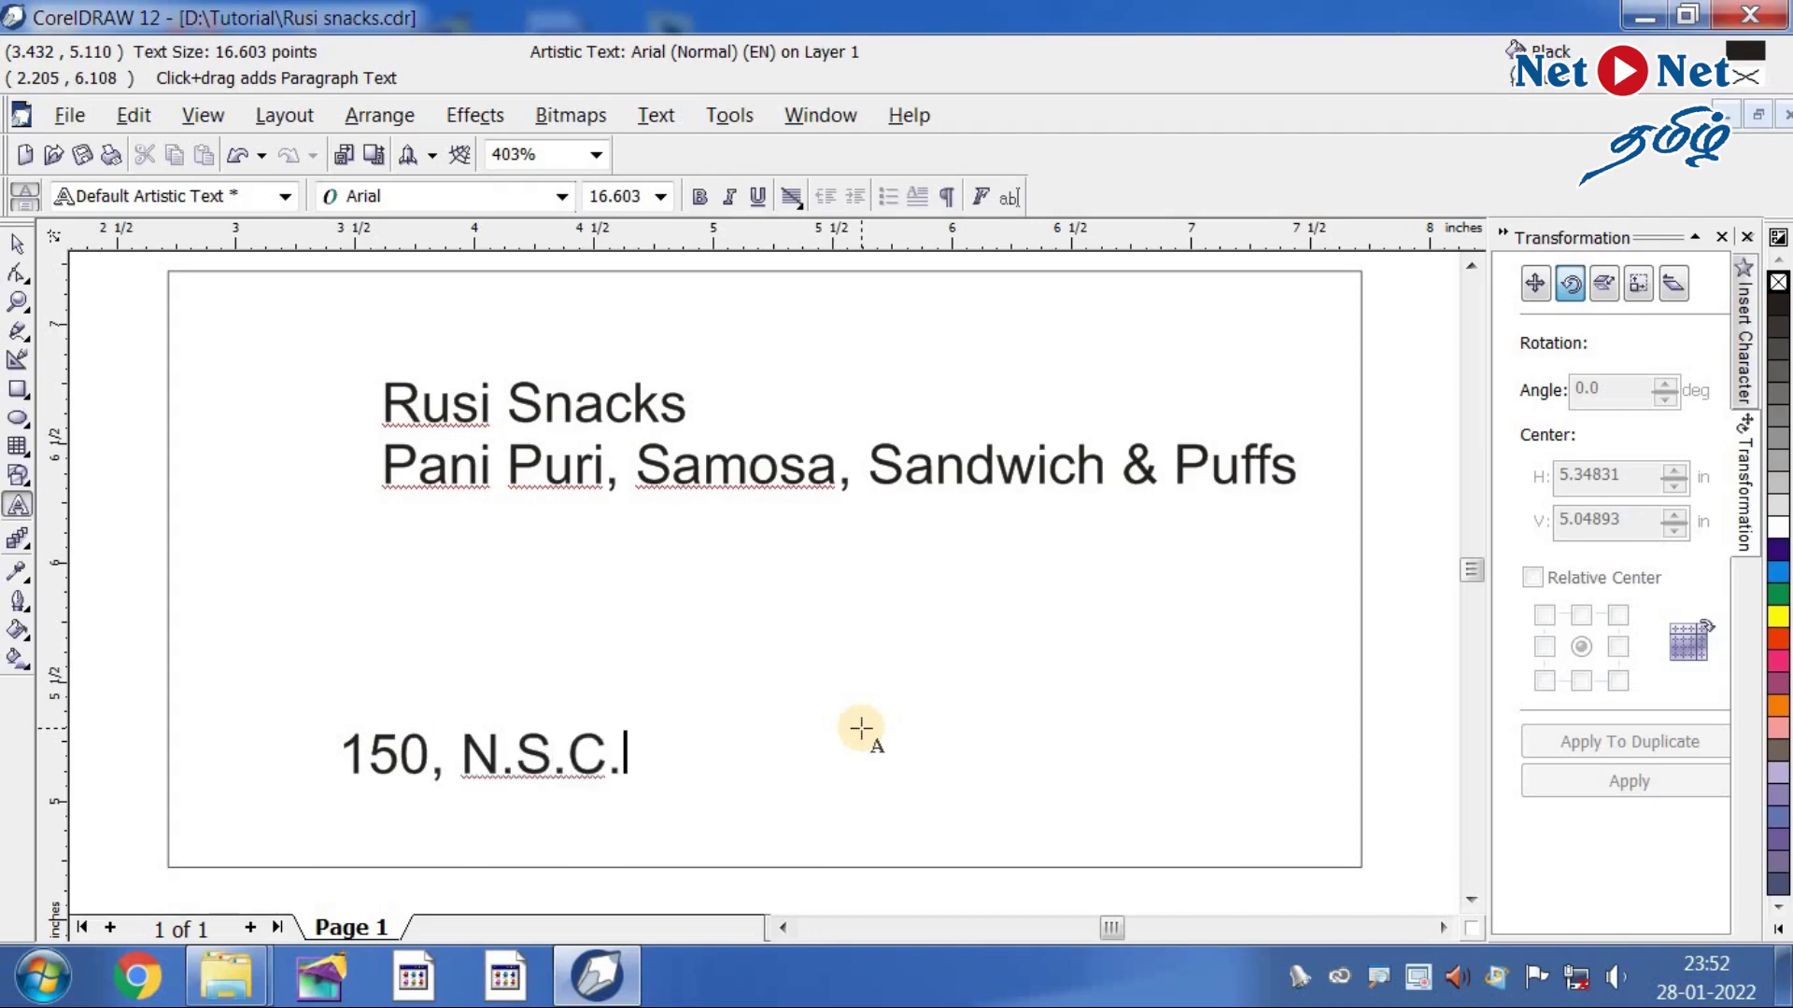
{"action": "type", "text": "Bose Ro"}
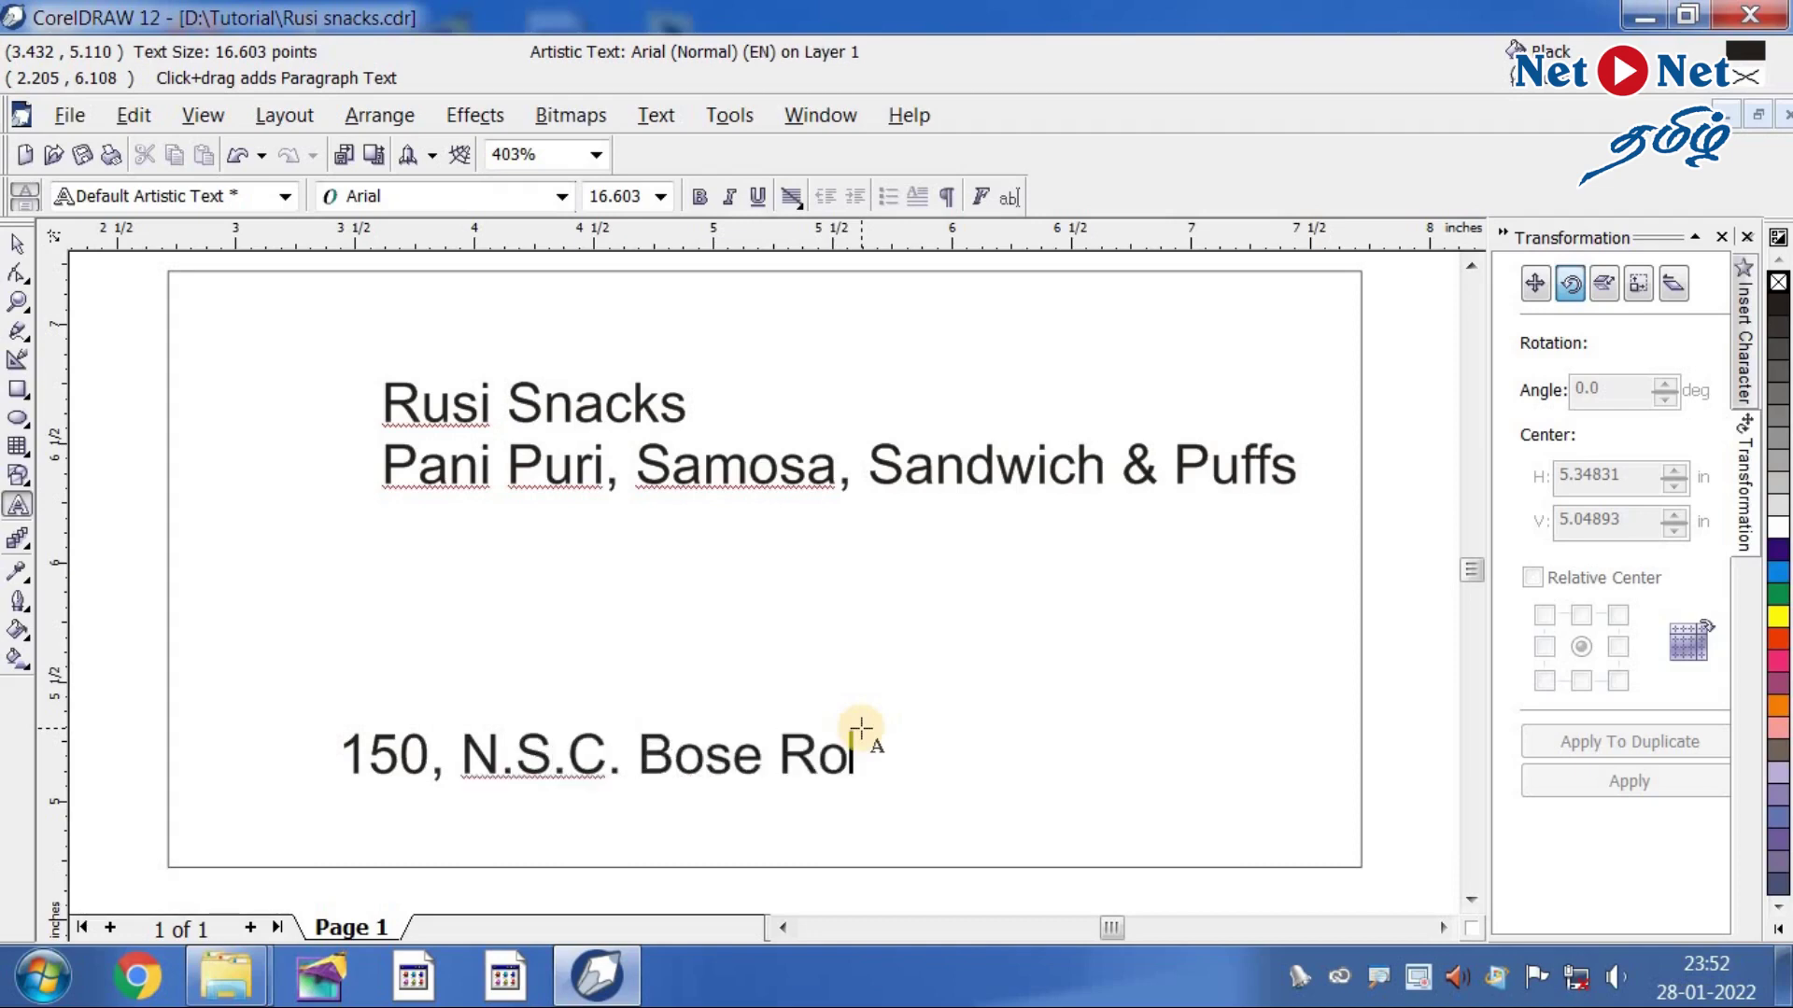
{"action": "type", "text": "ad, Sowcar"}
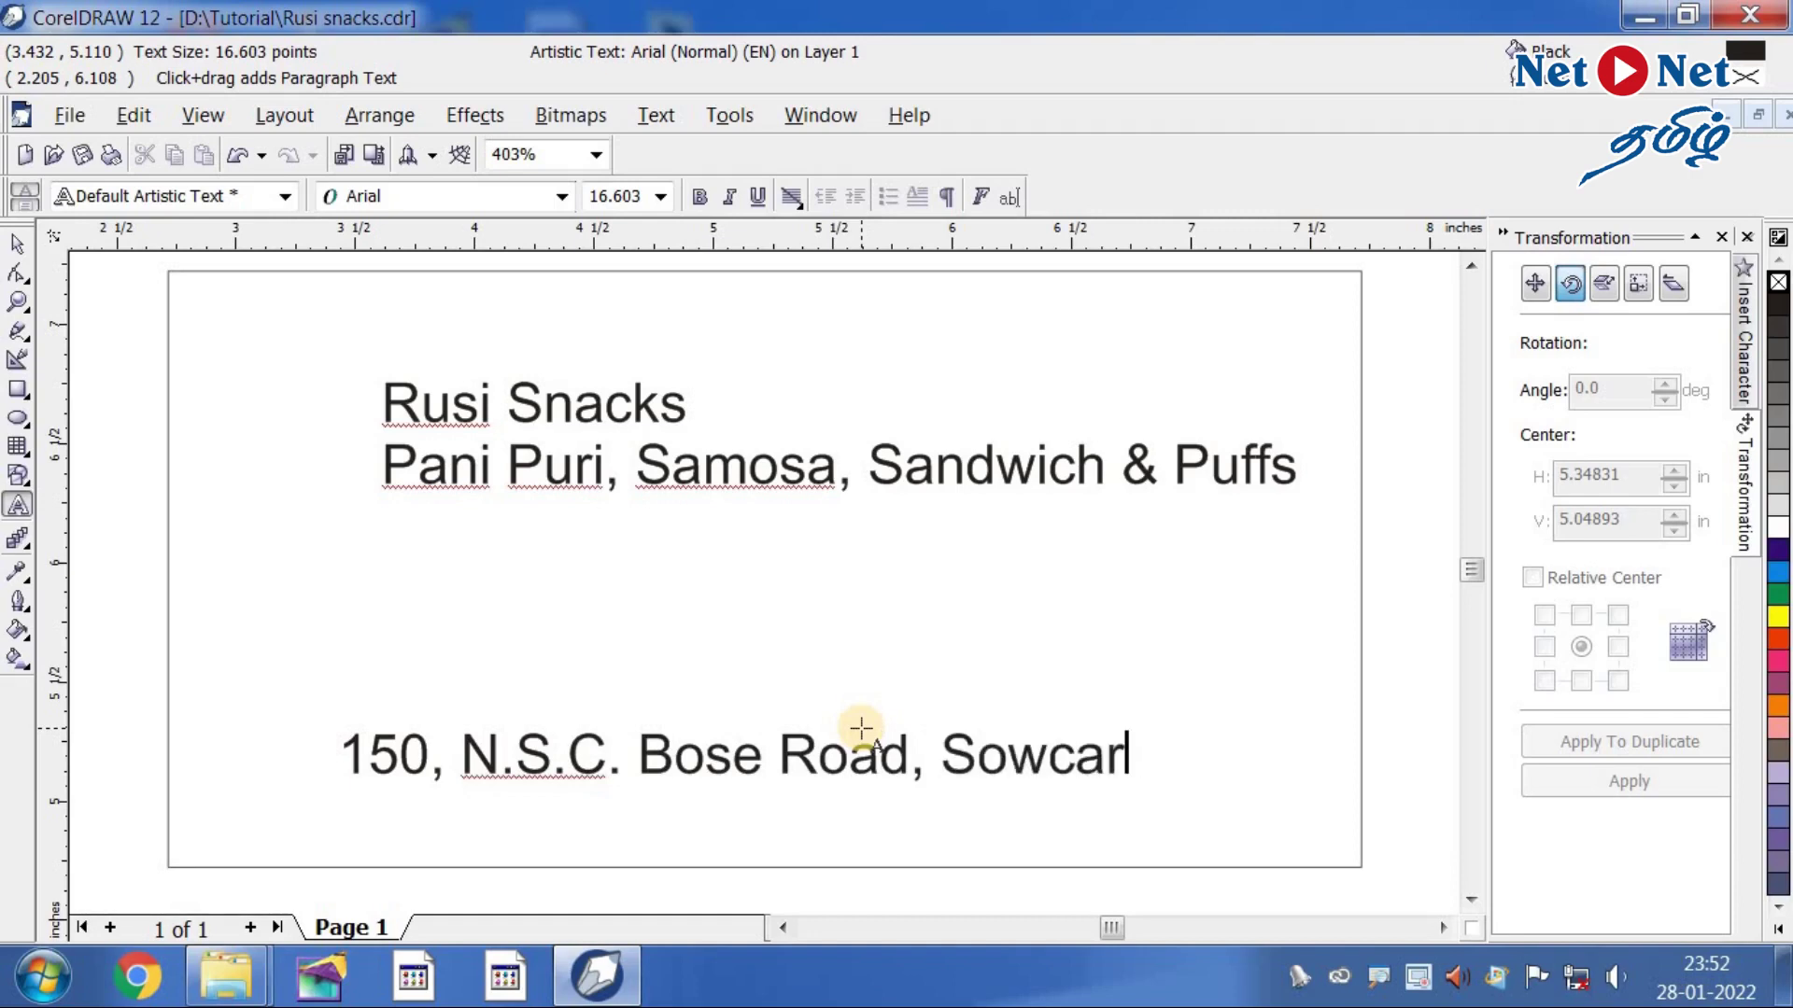
{"action": "type", "text": "eet, Chennai -"}
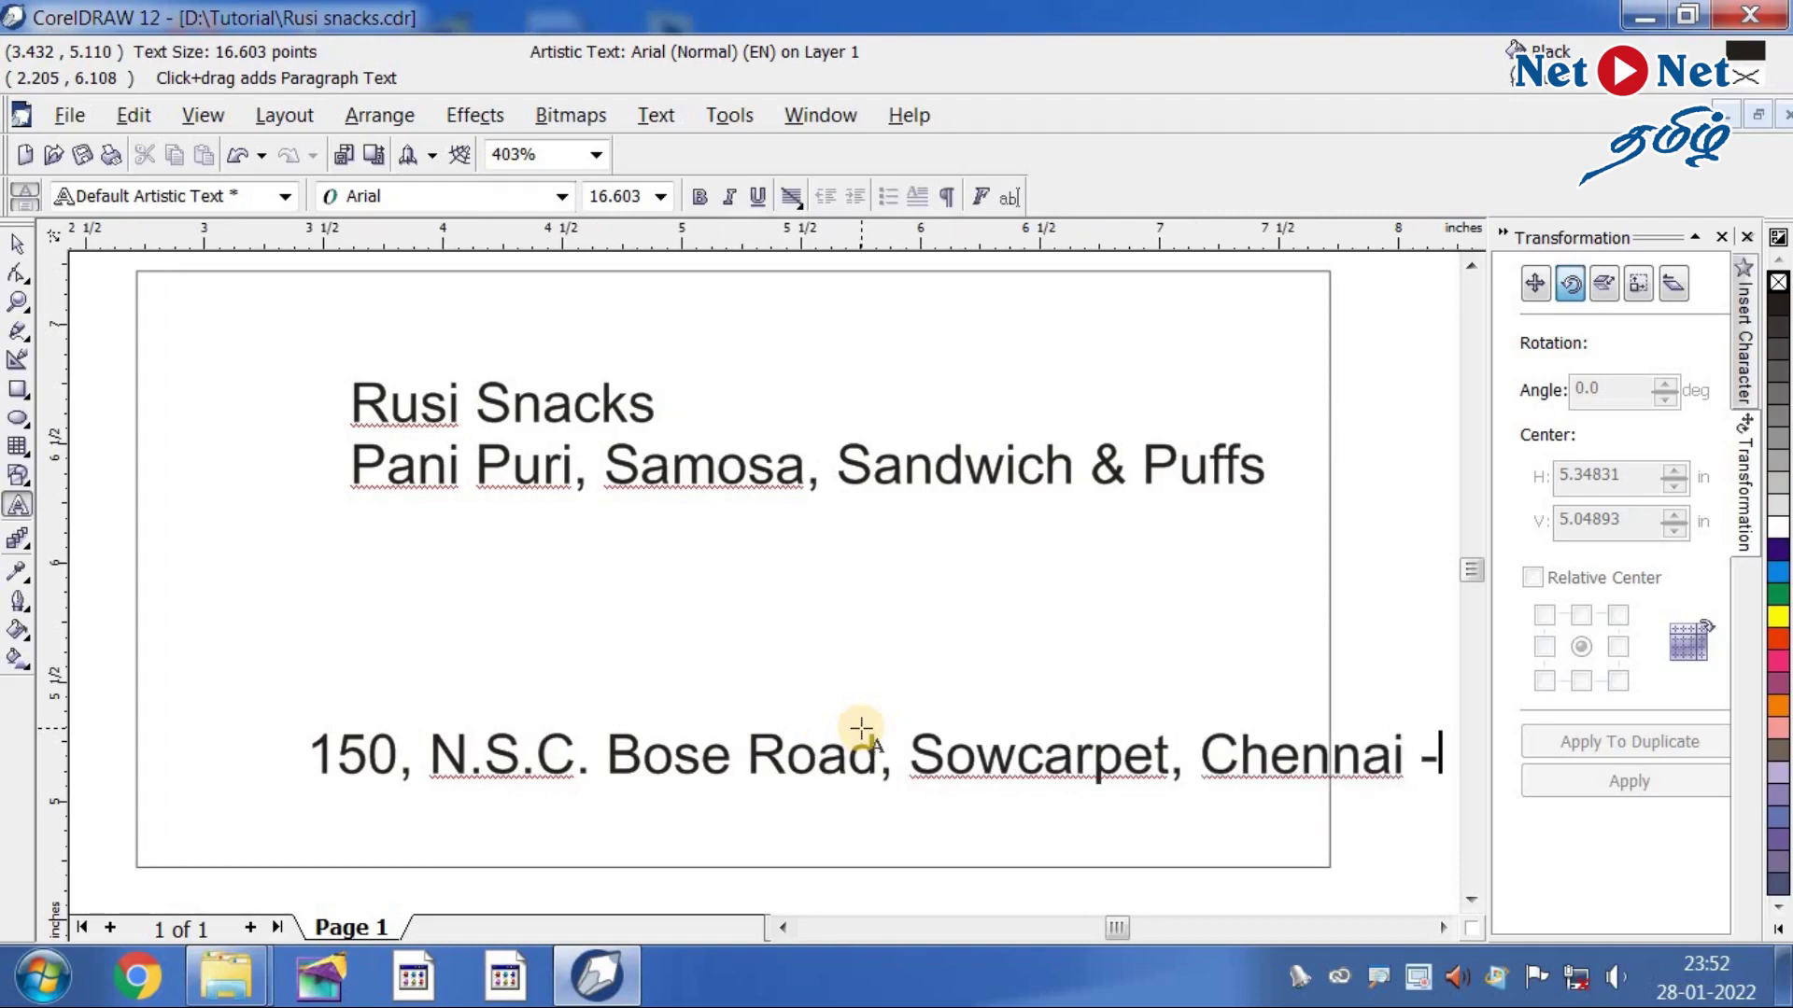
{"action": "type", "text": " 6000"}
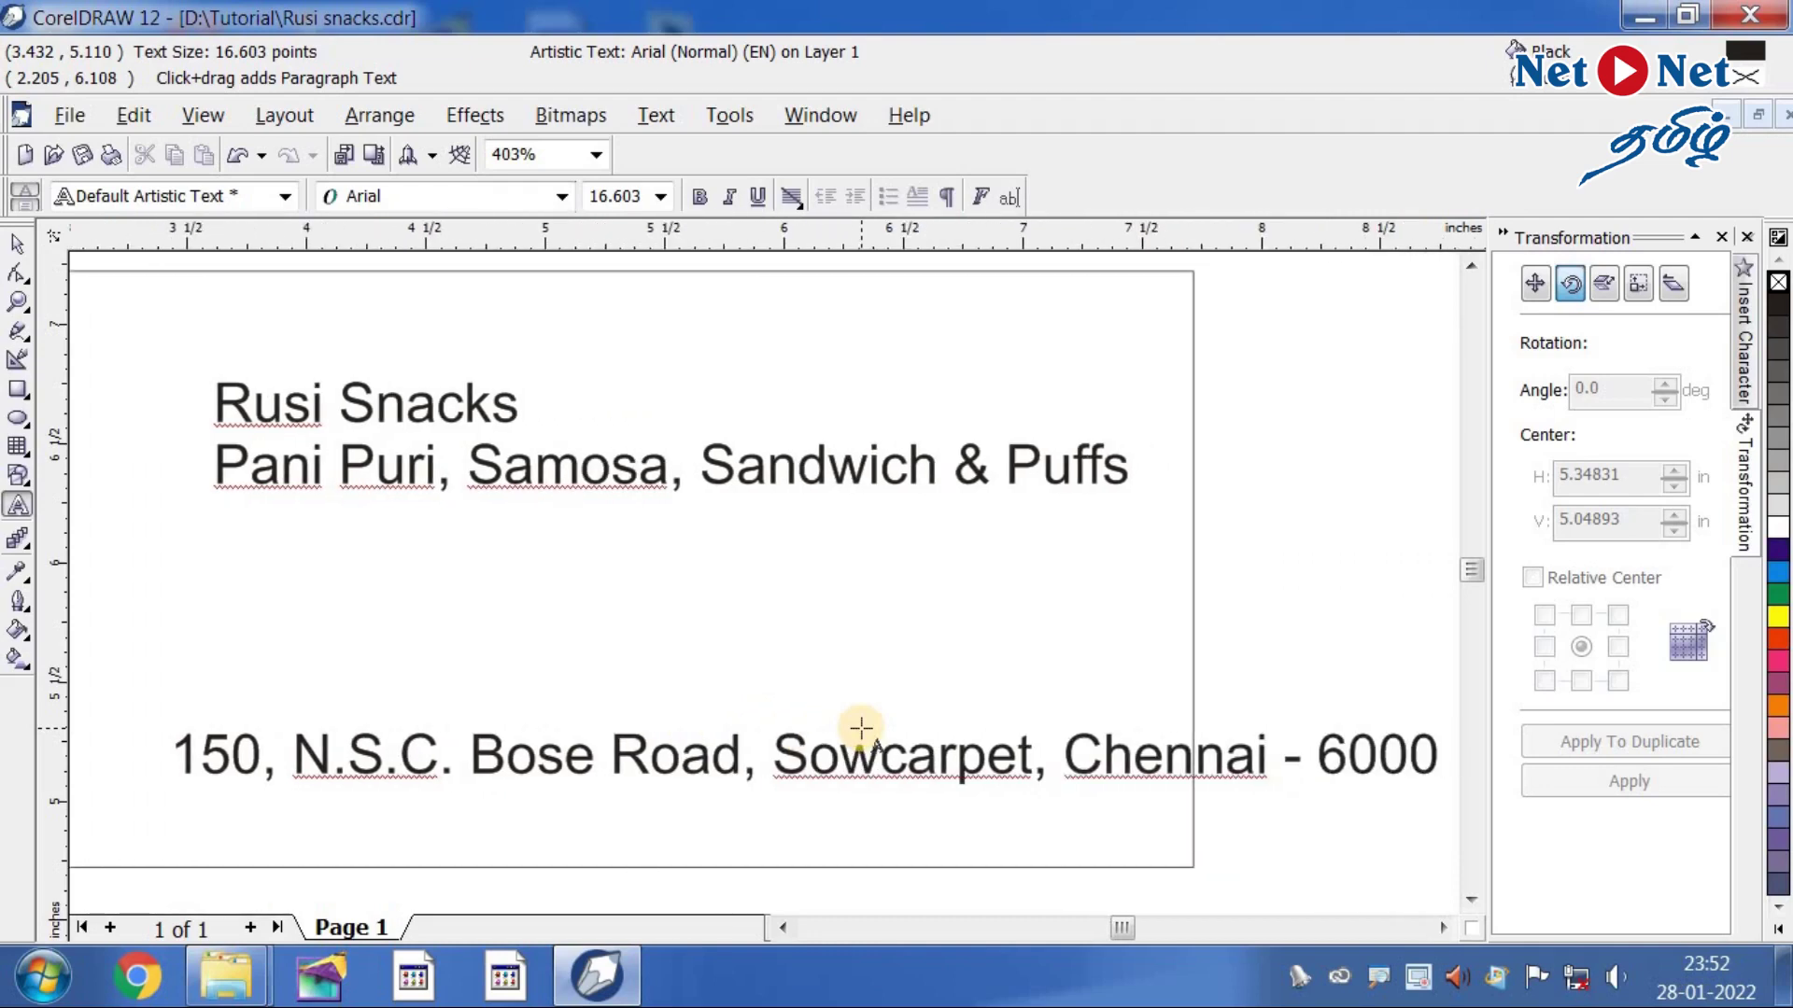
{"action": "type", "text": "79."}
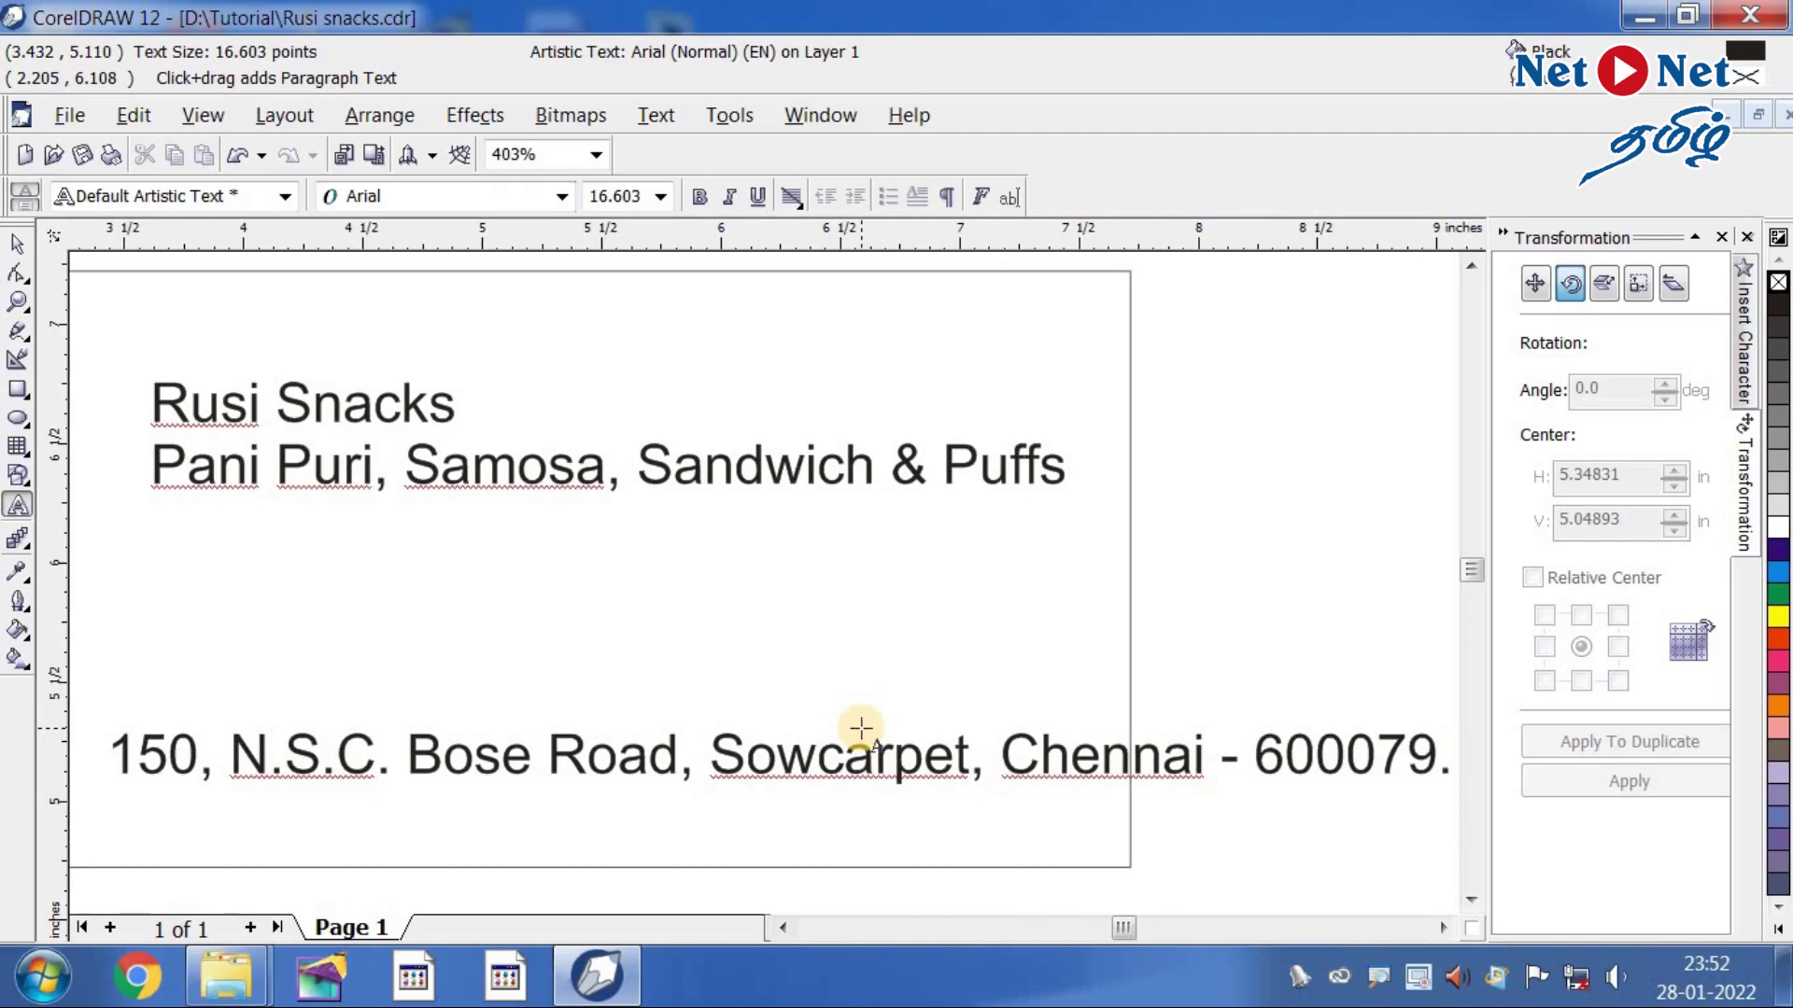
{"action": "left_click", "coordinate": [17, 244]}
- Move the address line toward the rectangle's lower-left corner and the two-line heading toward its upper-left corner
{"action": "key", "text": "F3"}
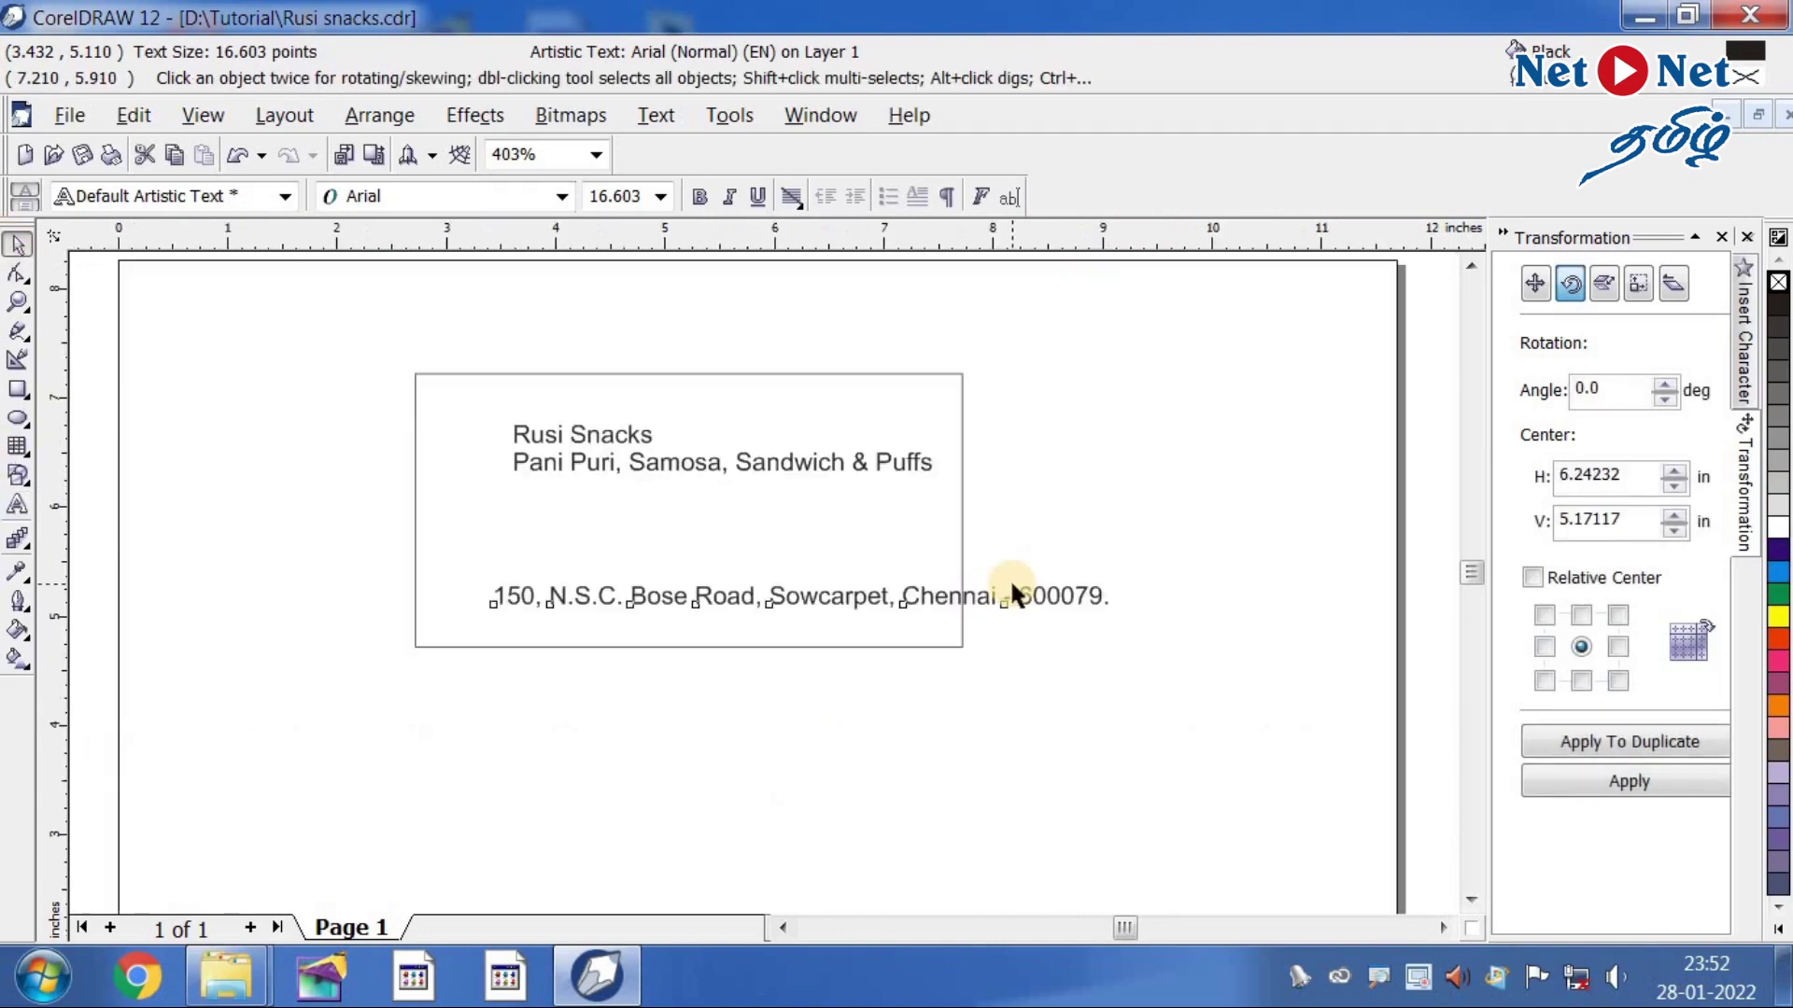
{"action": "left_click_drag", "start_coordinate": [800, 602], "coordinate": [735, 627]}
{"action": "key", "text": "F2"}
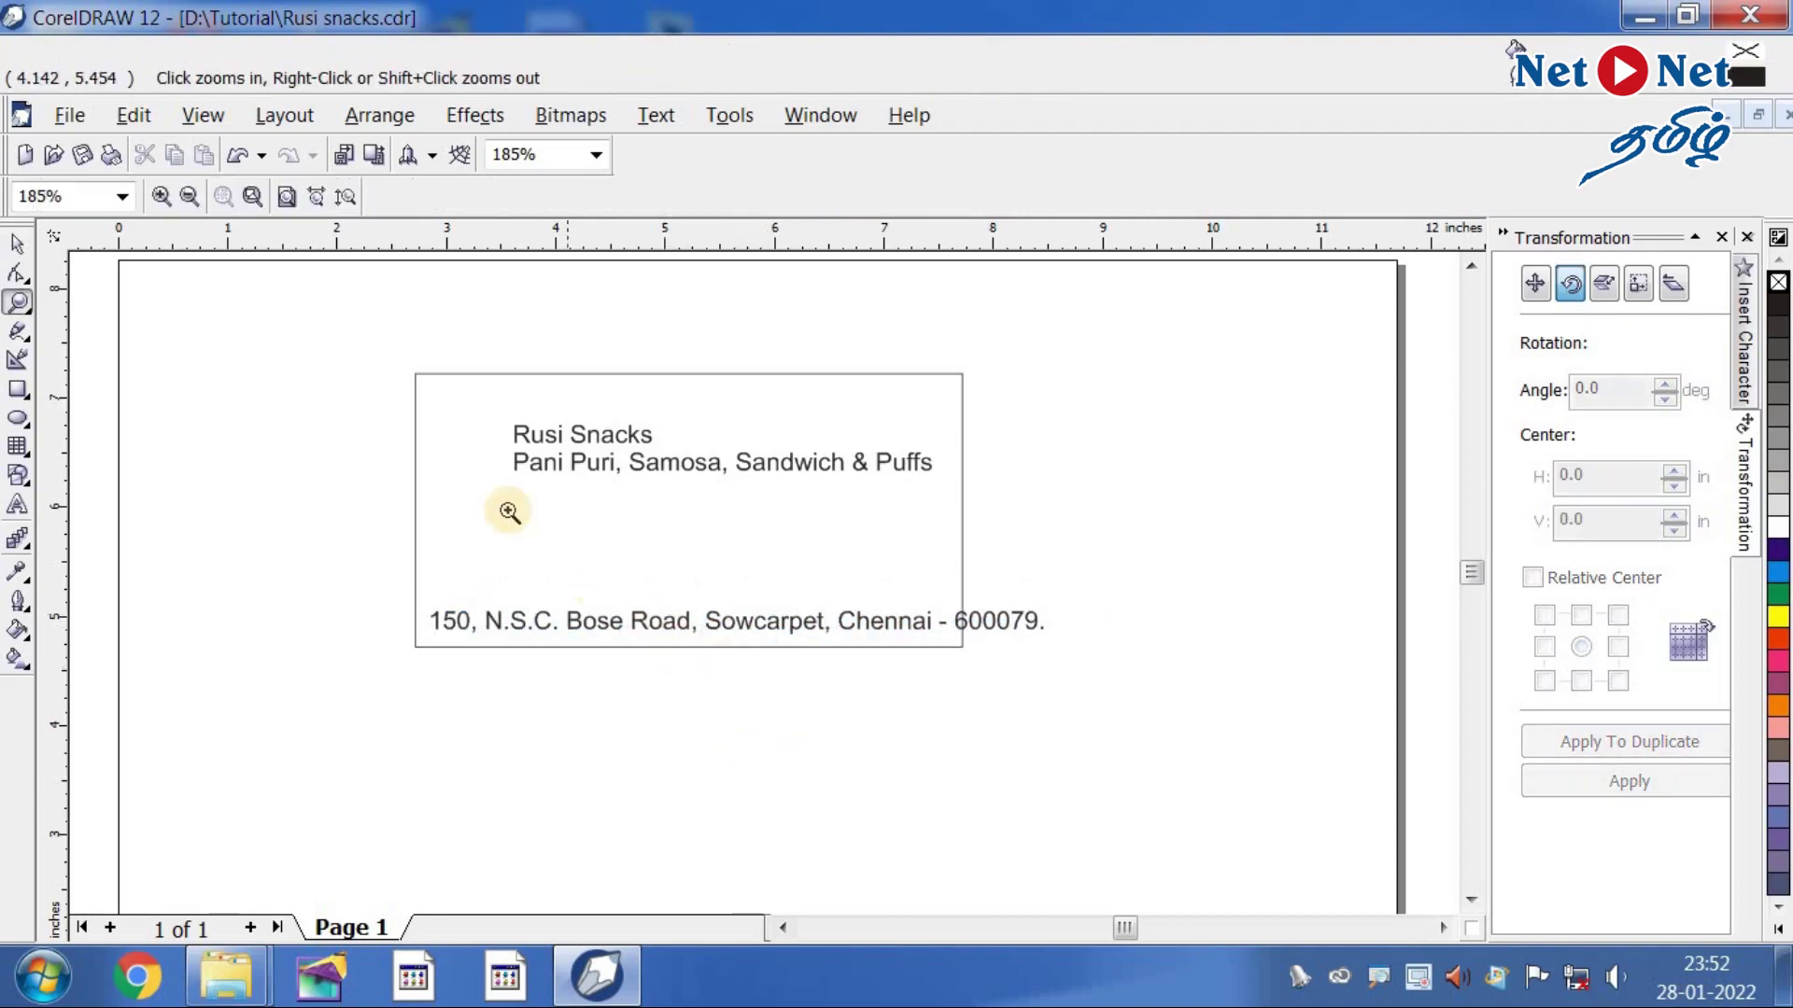
{"action": "left_click_drag", "start_coordinate": [372, 340], "coordinate": [1066, 714]}
{"action": "left_click", "coordinate": [17, 244]}
{"action": "left_click", "coordinate": [599, 434]}
{"action": "left_click_drag", "start_coordinate": [600, 439], "coordinate": [530, 406]}
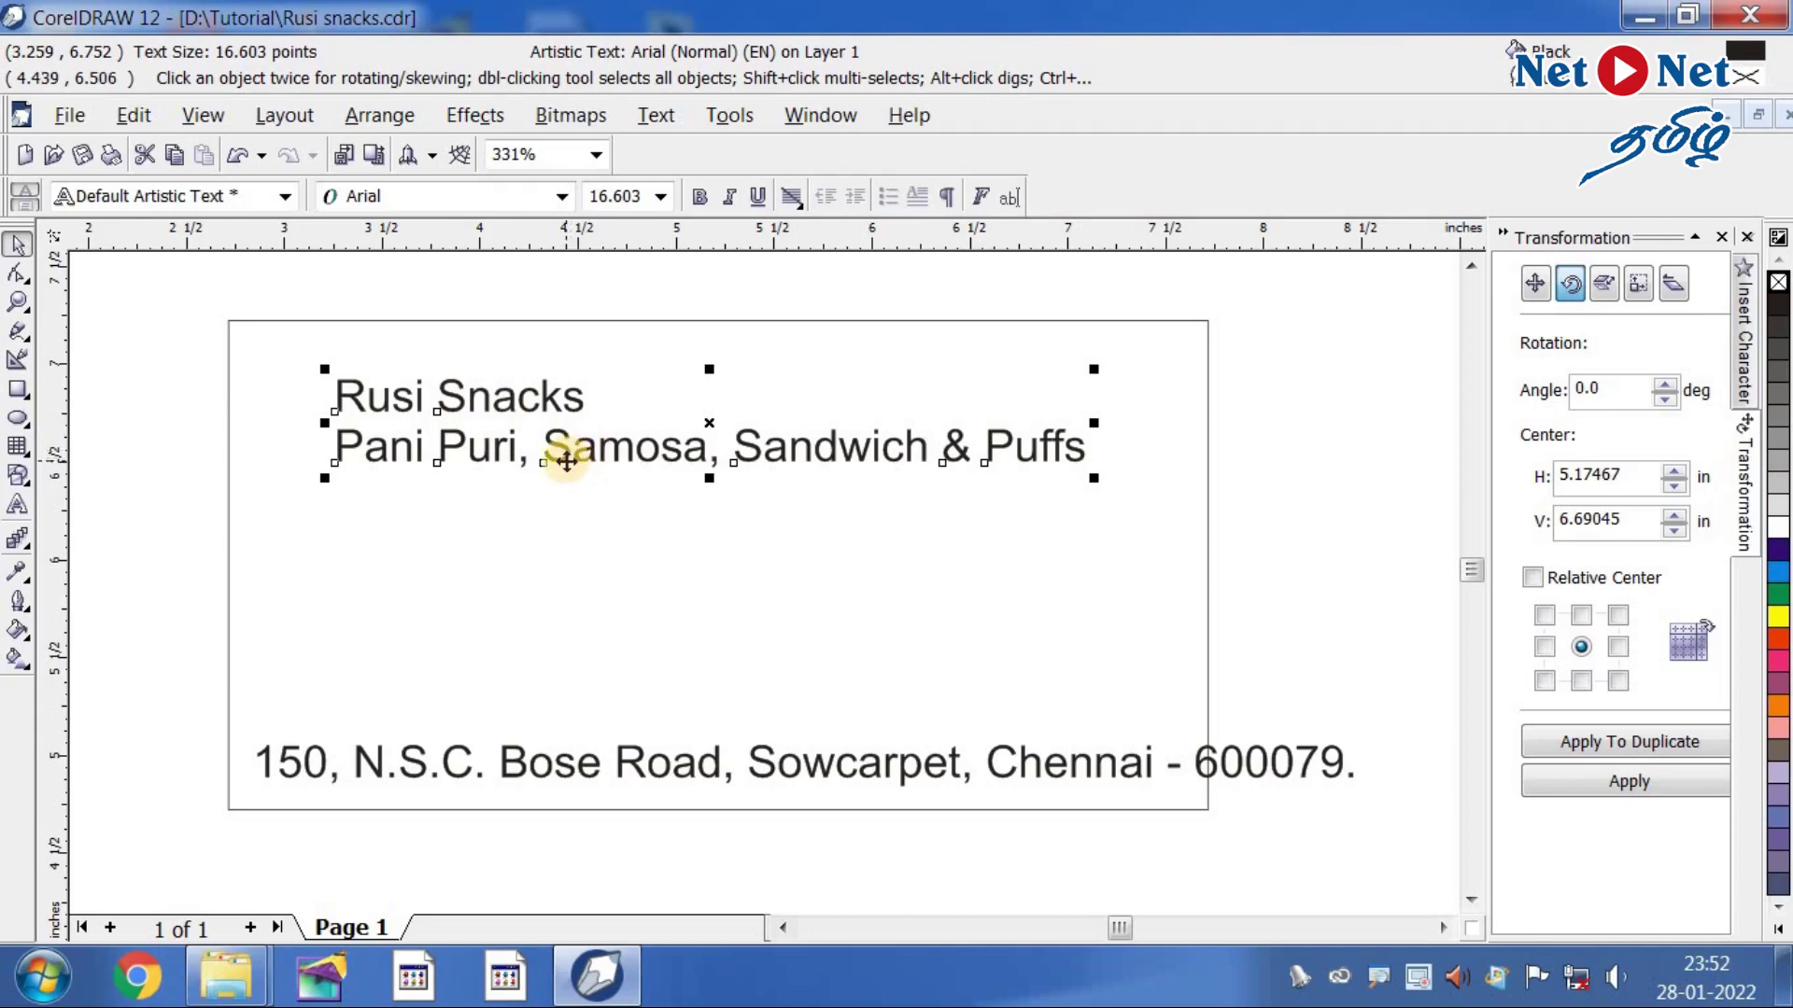
- Break the two-line heading apart into separate lines and move the "Pani Puri, Samosa, Sandwich & Puffs" line slightly down
{"action": "left_click", "coordinate": [390, 118]}
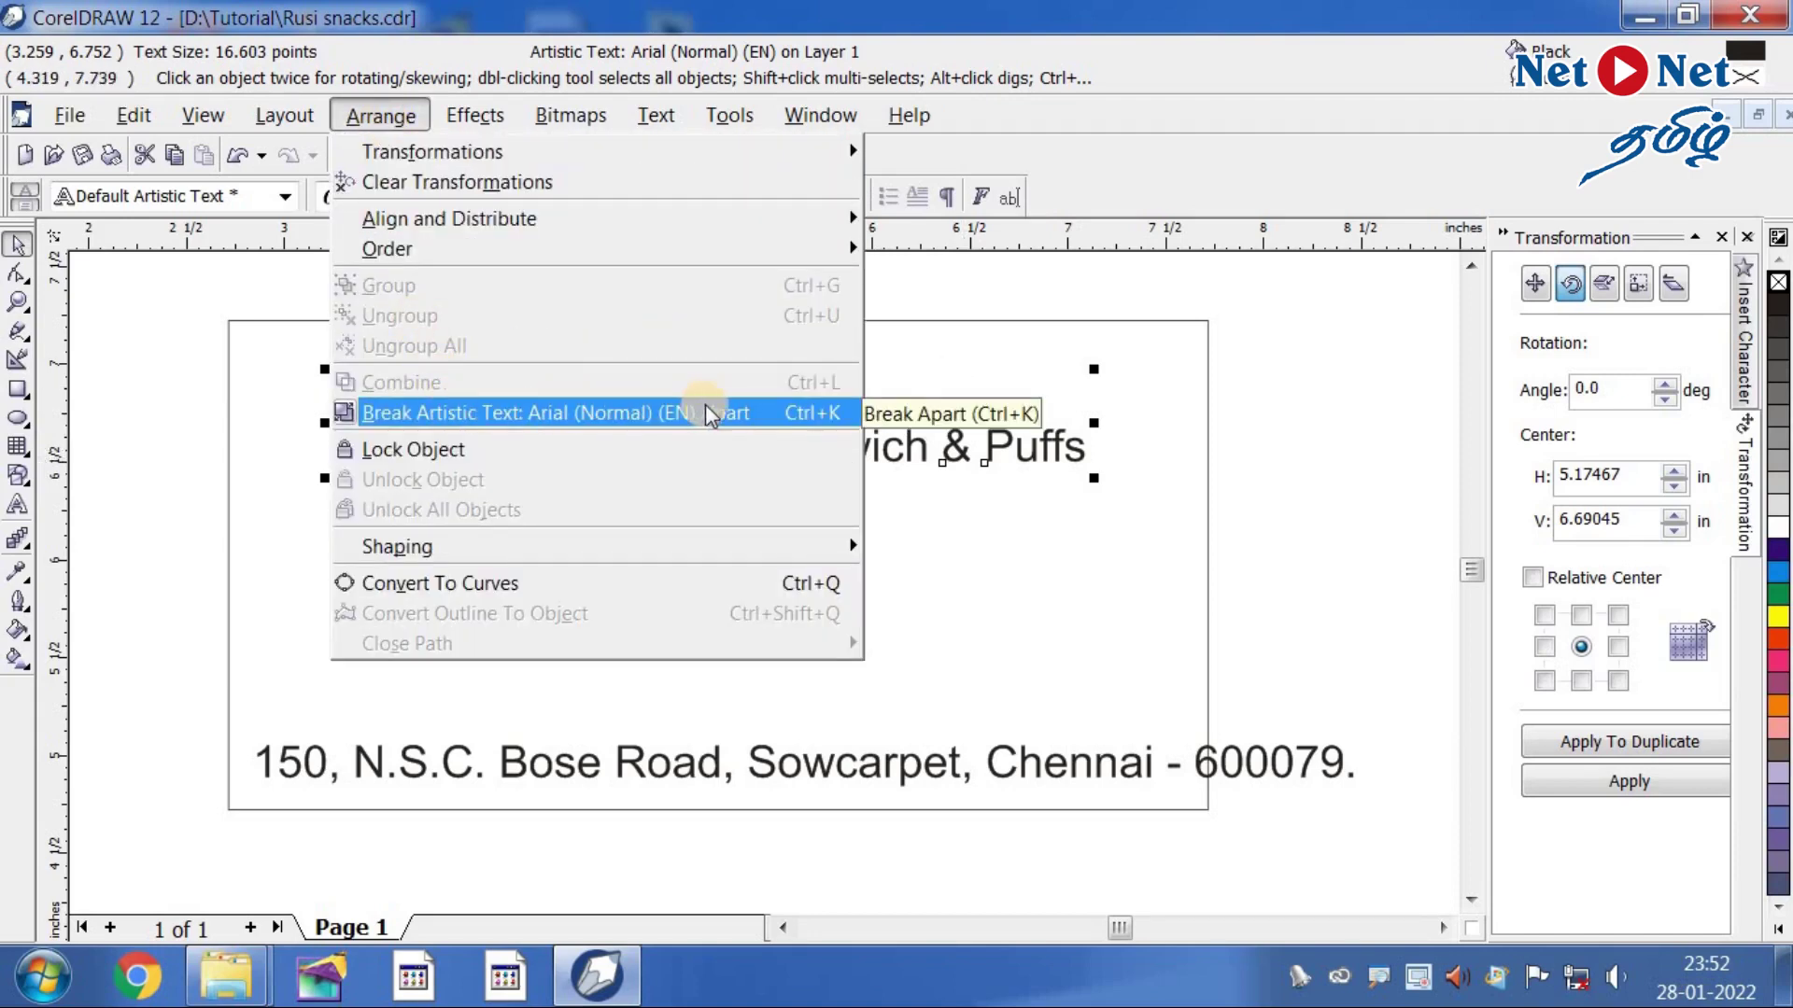
{"action": "left_click", "coordinate": [805, 419]}
{"action": "left_click", "coordinate": [644, 457]}
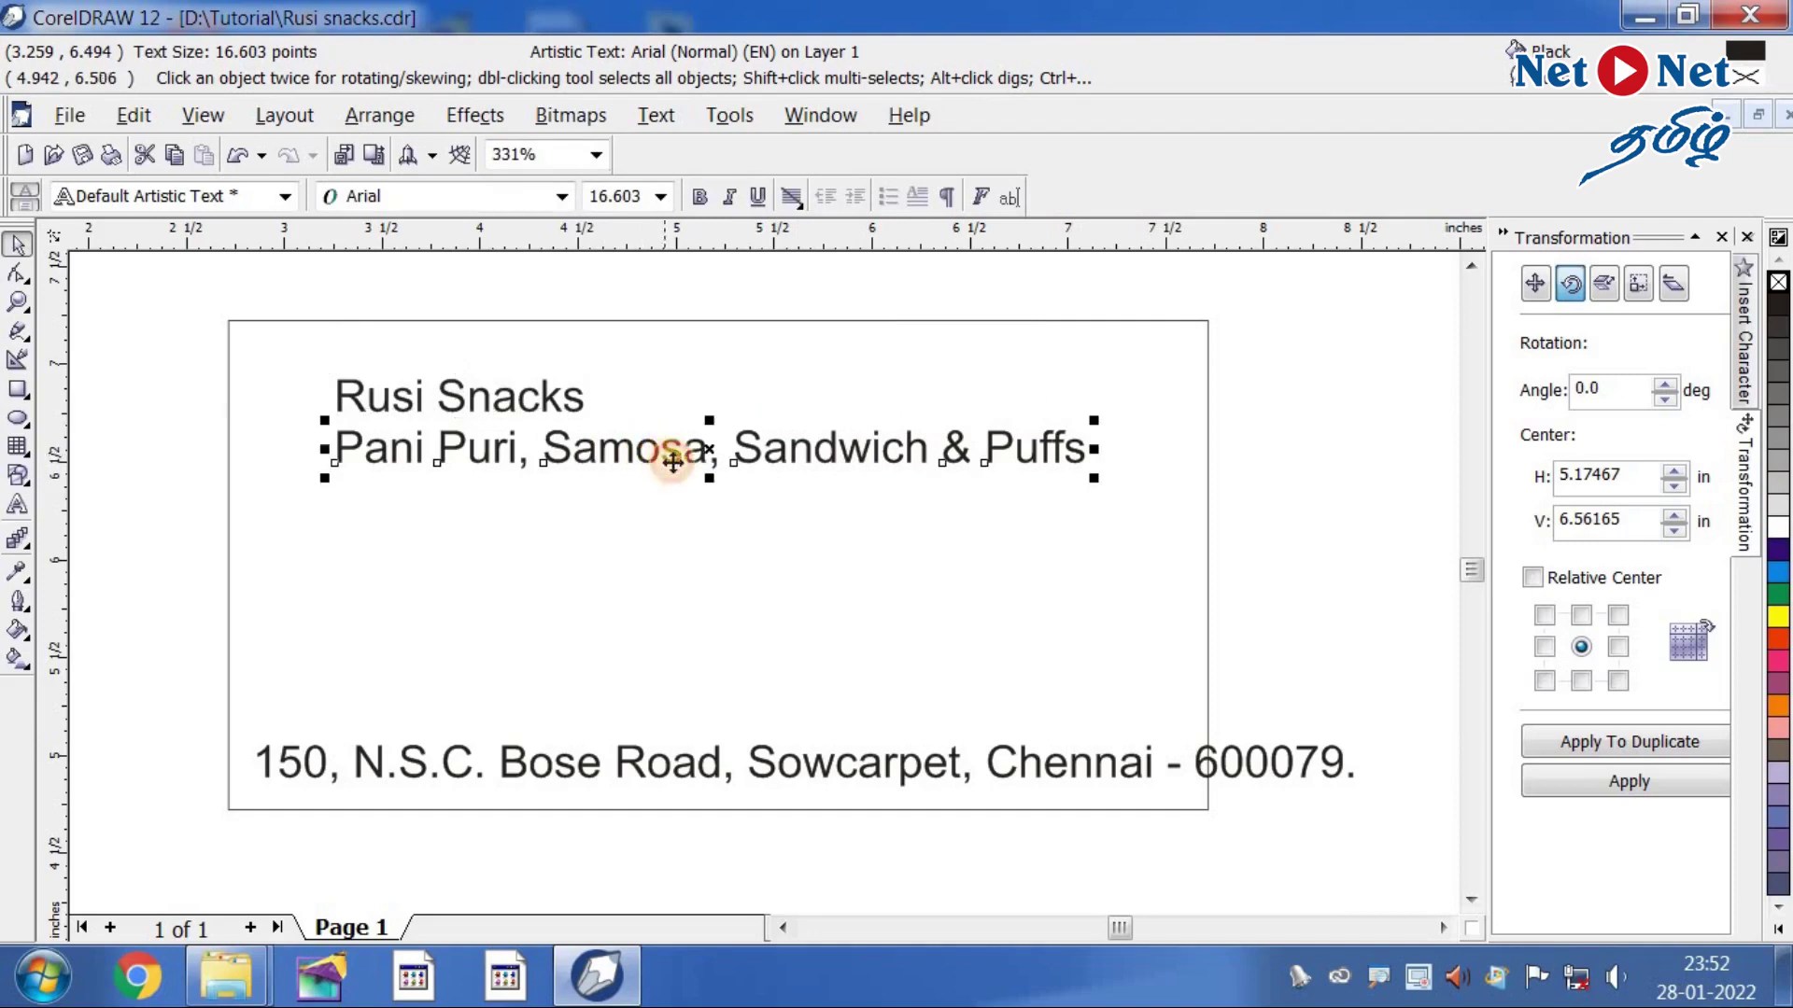
{"action": "left_click_drag", "start_coordinate": [700, 448], "coordinate": [703, 480]}
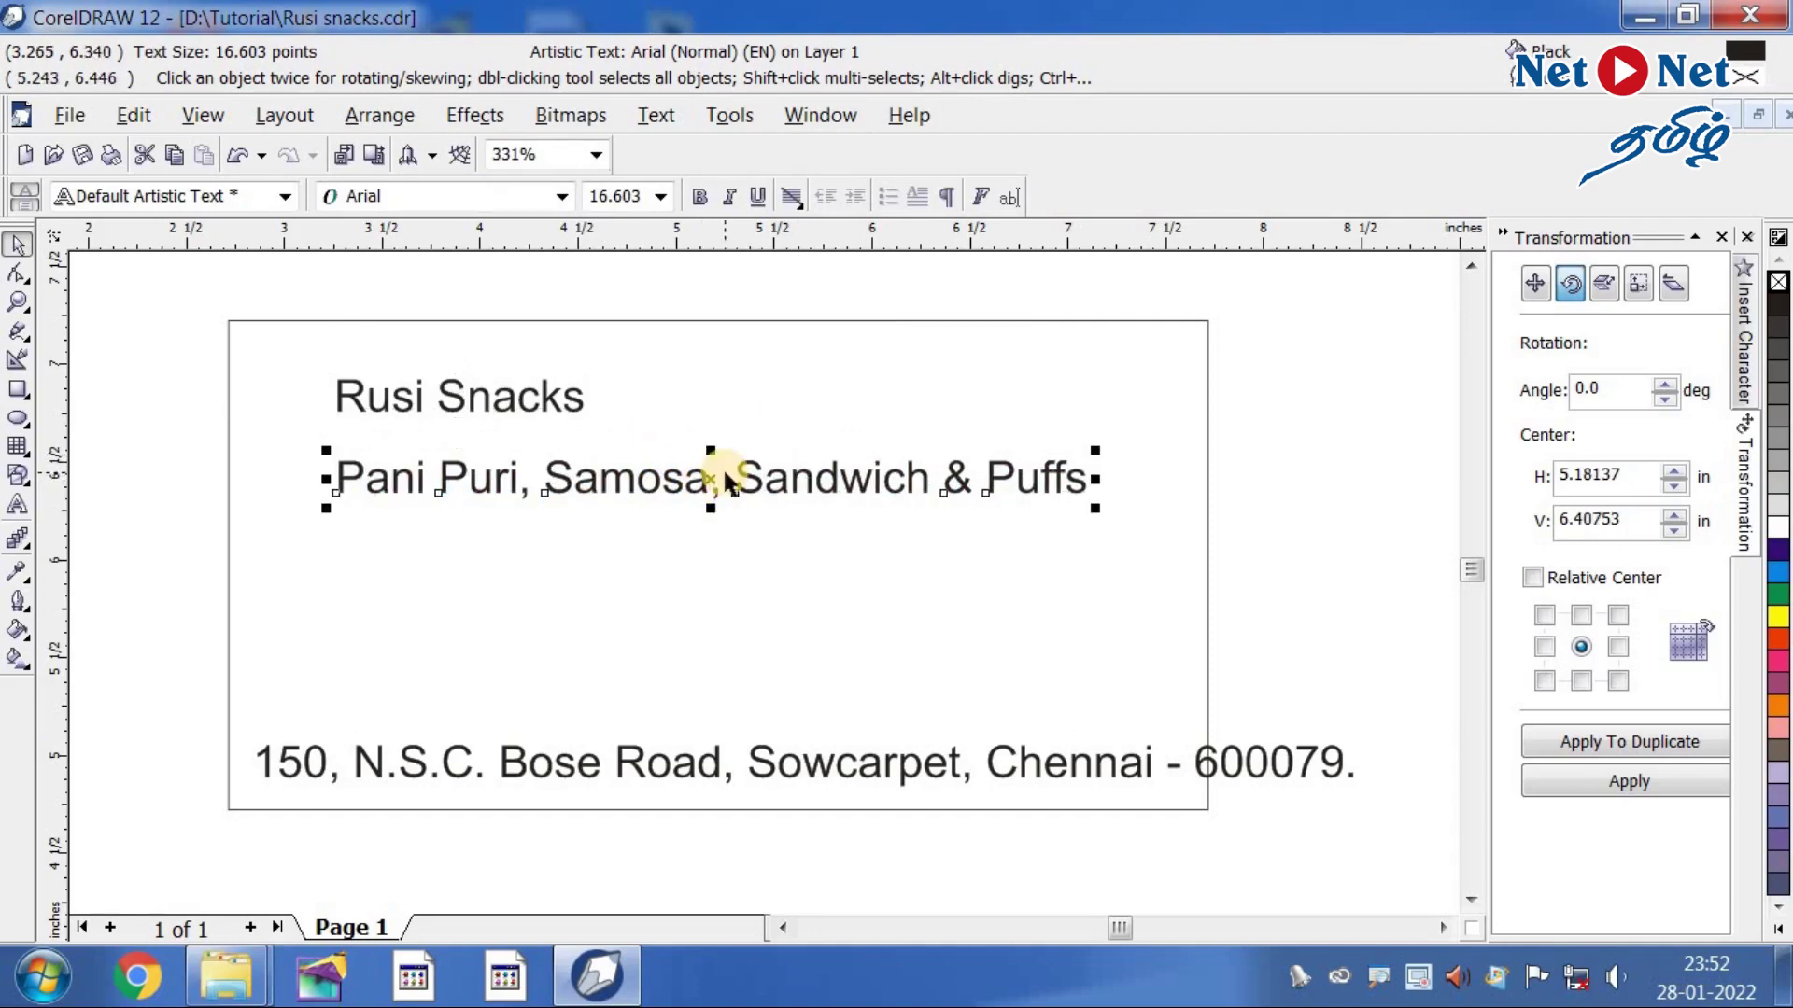
- Set the font of the "Rusi Snacks" title to Back to Black Demo
{"action": "left_click", "coordinate": [516, 408]}
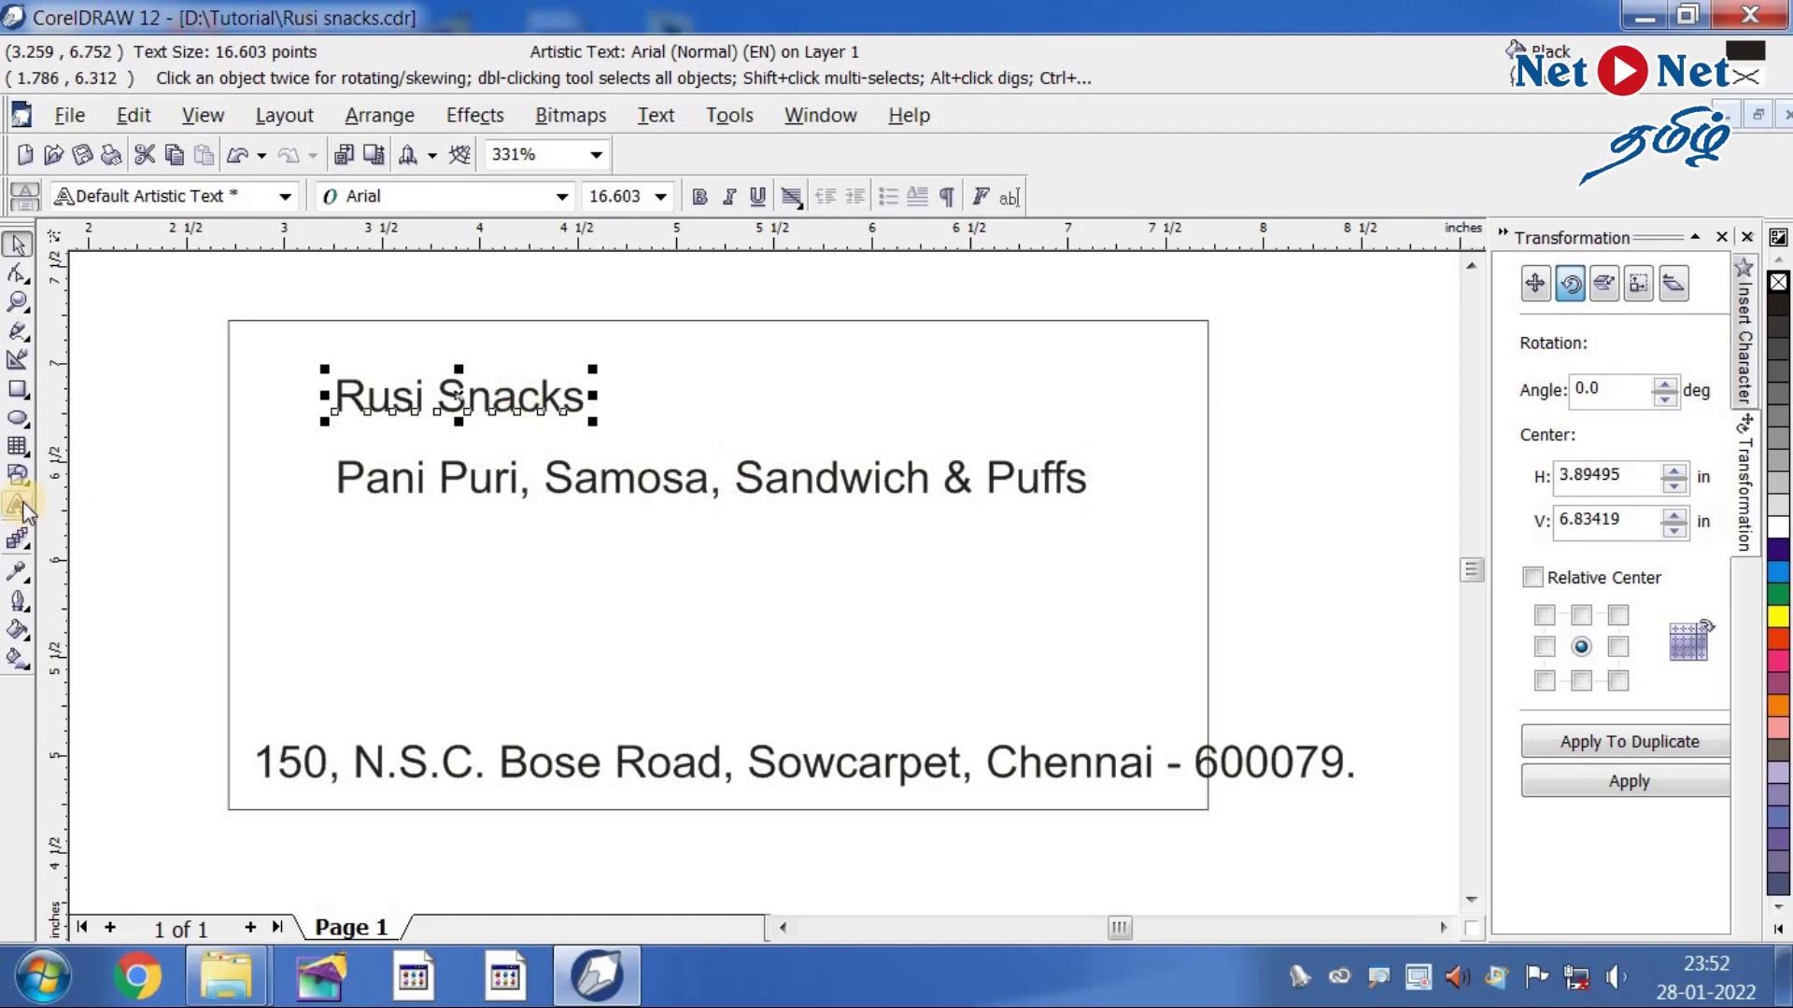
{"action": "left_click", "coordinate": [18, 505]}
{"action": "left_click", "coordinate": [17, 244]}
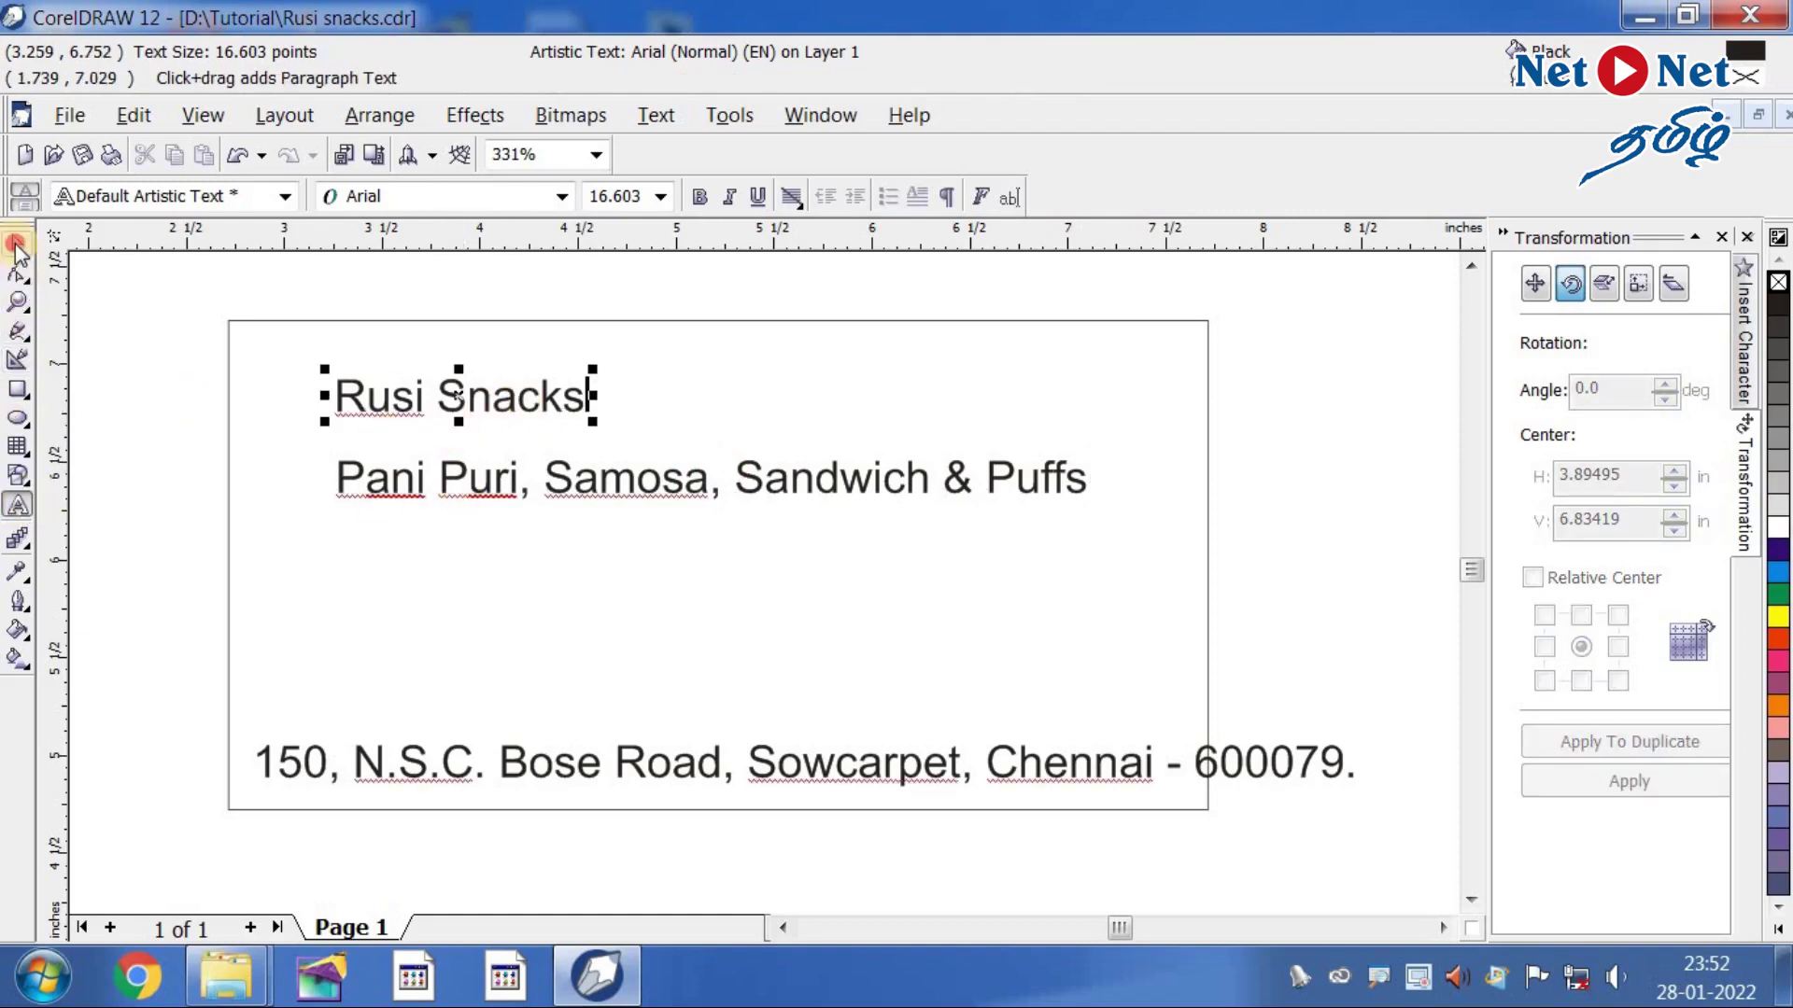
{"action": "left_click", "coordinate": [469, 197]}
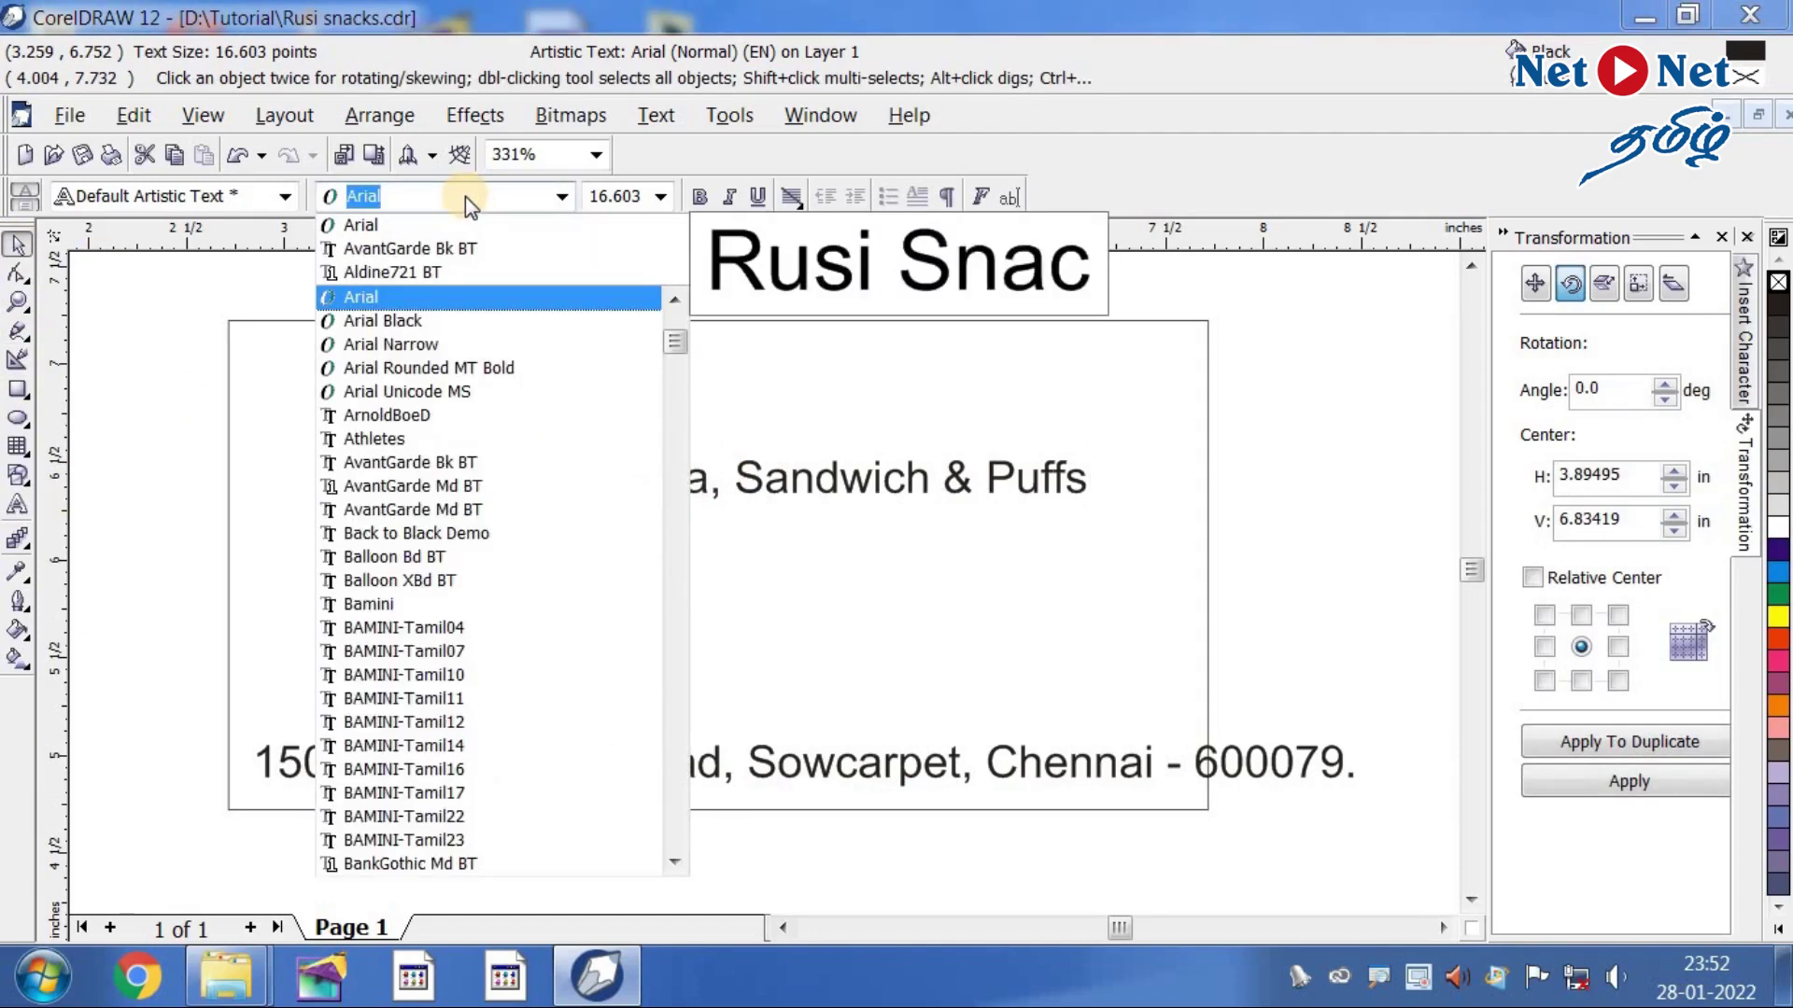
{"action": "key", "text": "Down"}
{"action": "key", "text": "Down"}
{"action": "key", "text": "Down"}
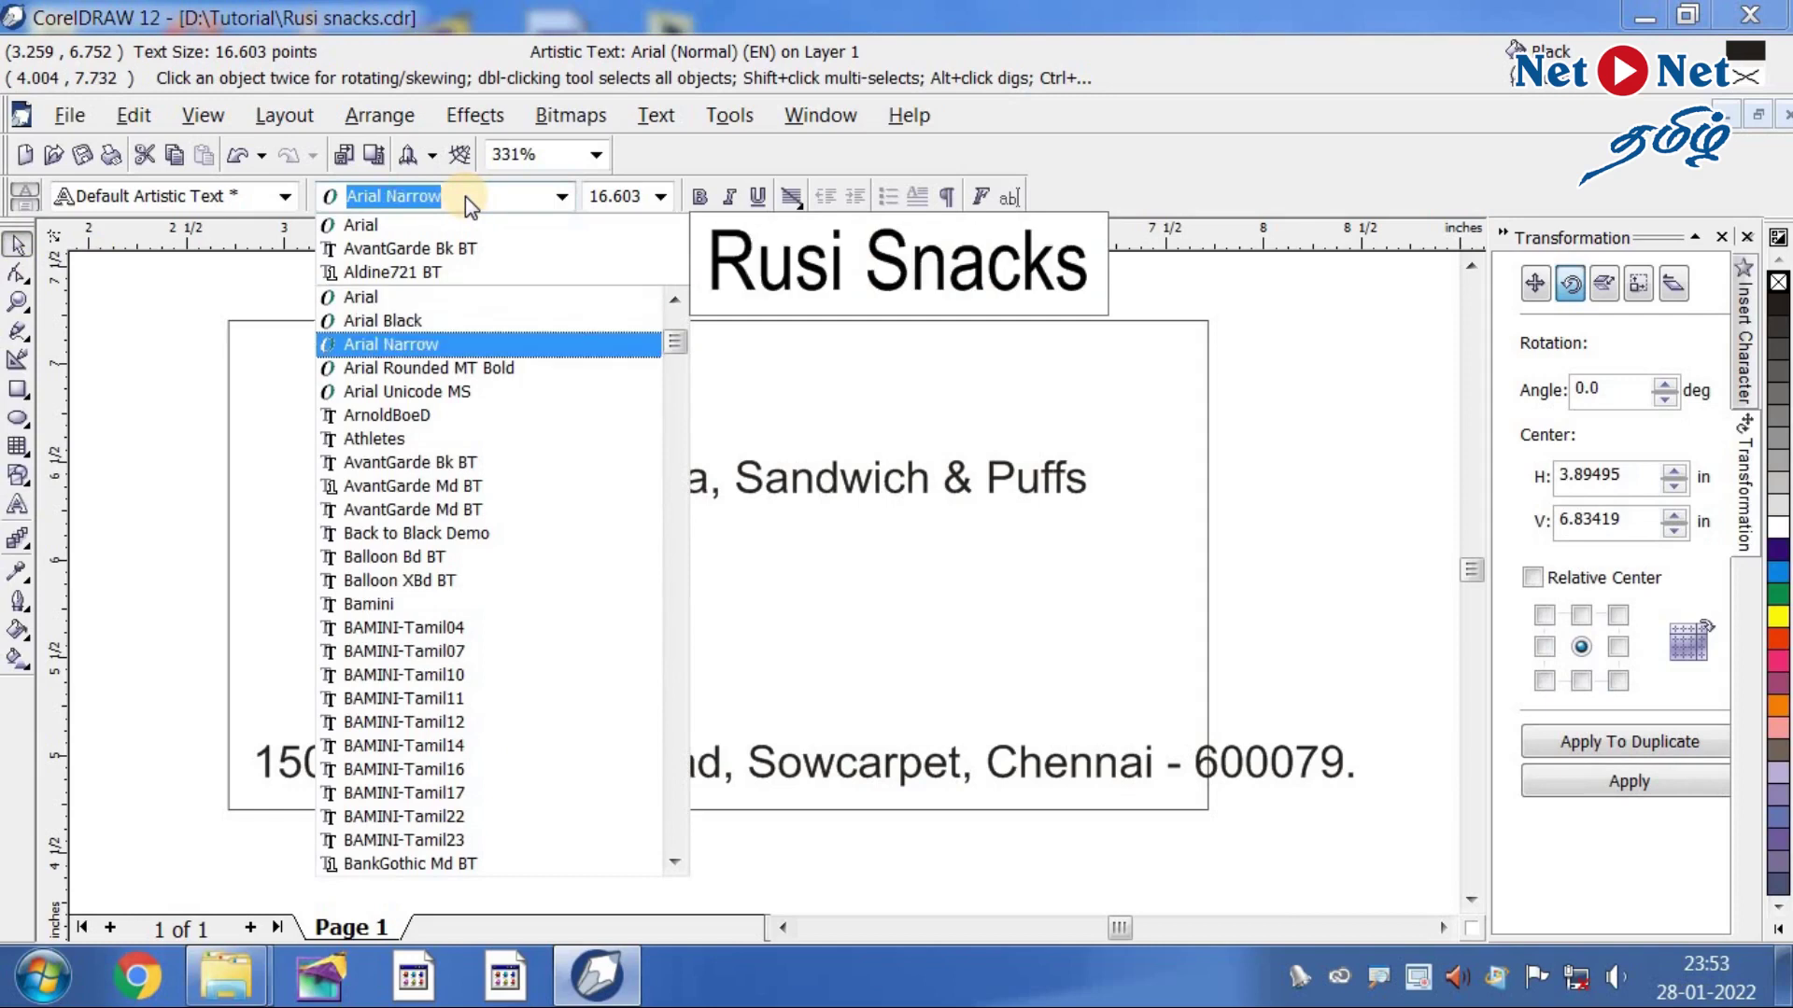
{"action": "key", "text": "Down"}
{"action": "key", "text": "Down"}
{"action": "key", "text": "Down"}
{"action": "key", "text": "Down"}
{"action": "key", "text": "Down"}
{"action": "key", "text": "Down"}
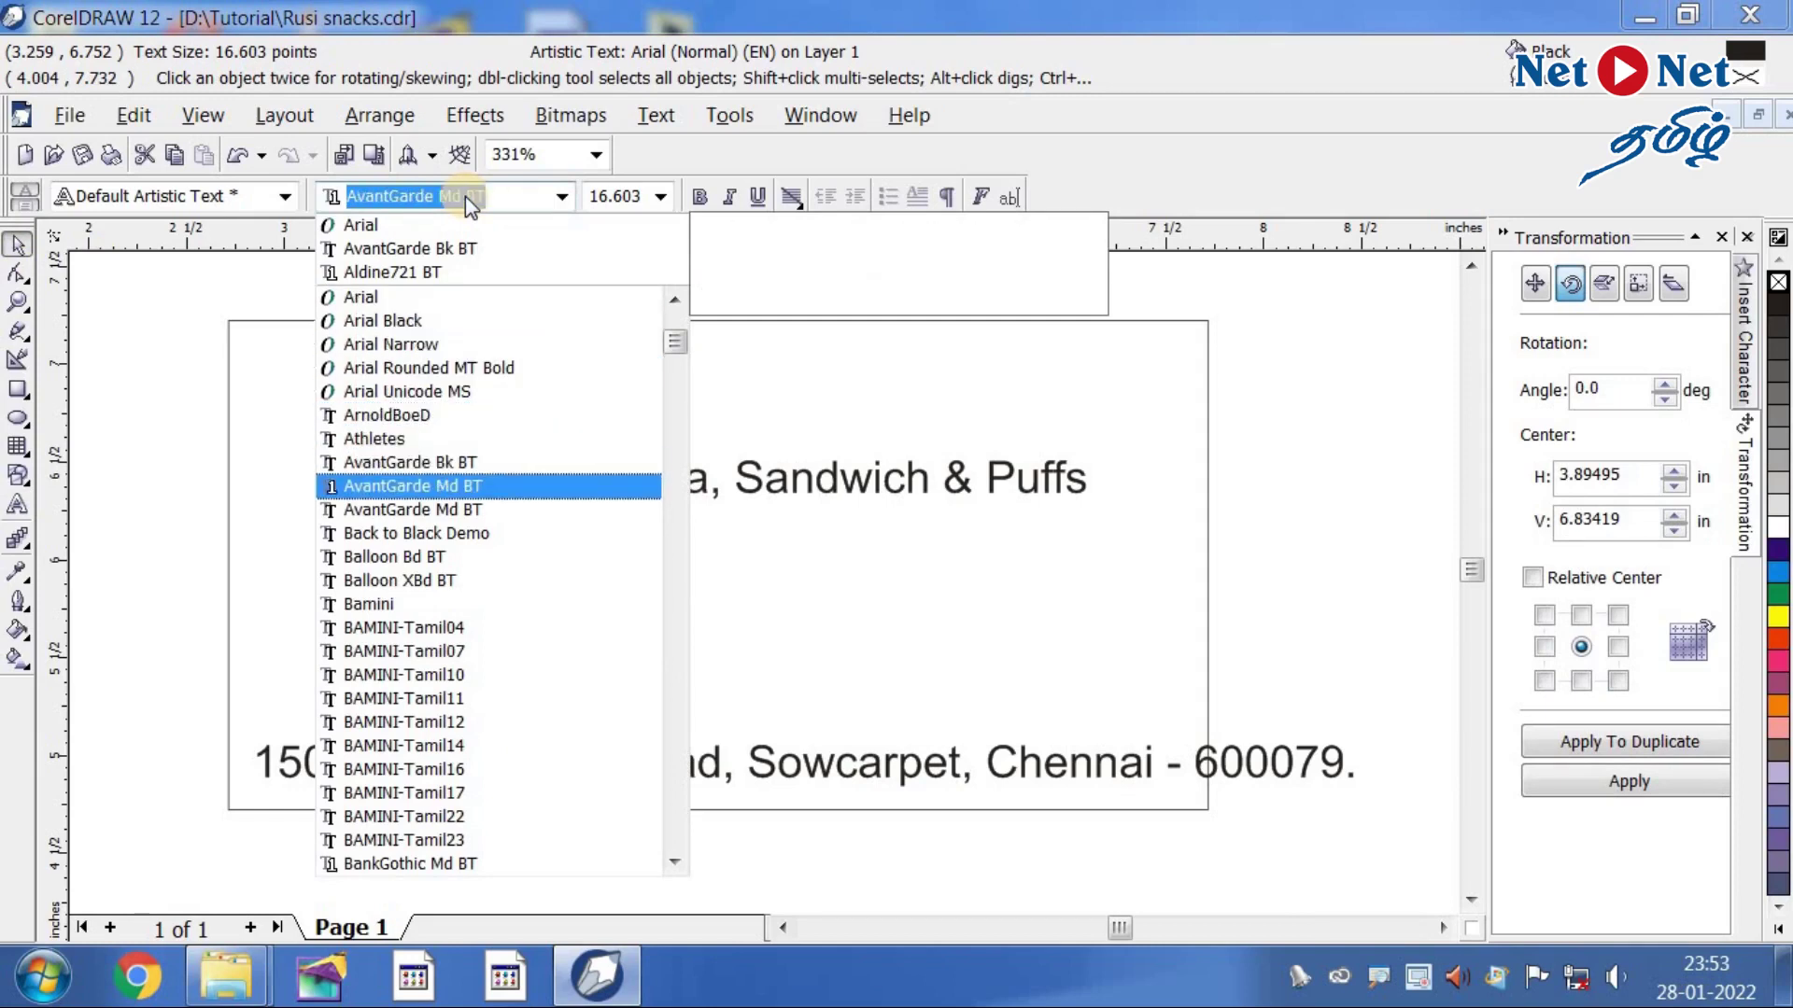
{"action": "key", "text": "Down"}
{"action": "key", "text": "Down"}
{"action": "key", "text": "Down"}
{"action": "key", "text": "Down"}
{"action": "key", "text": "Down"}
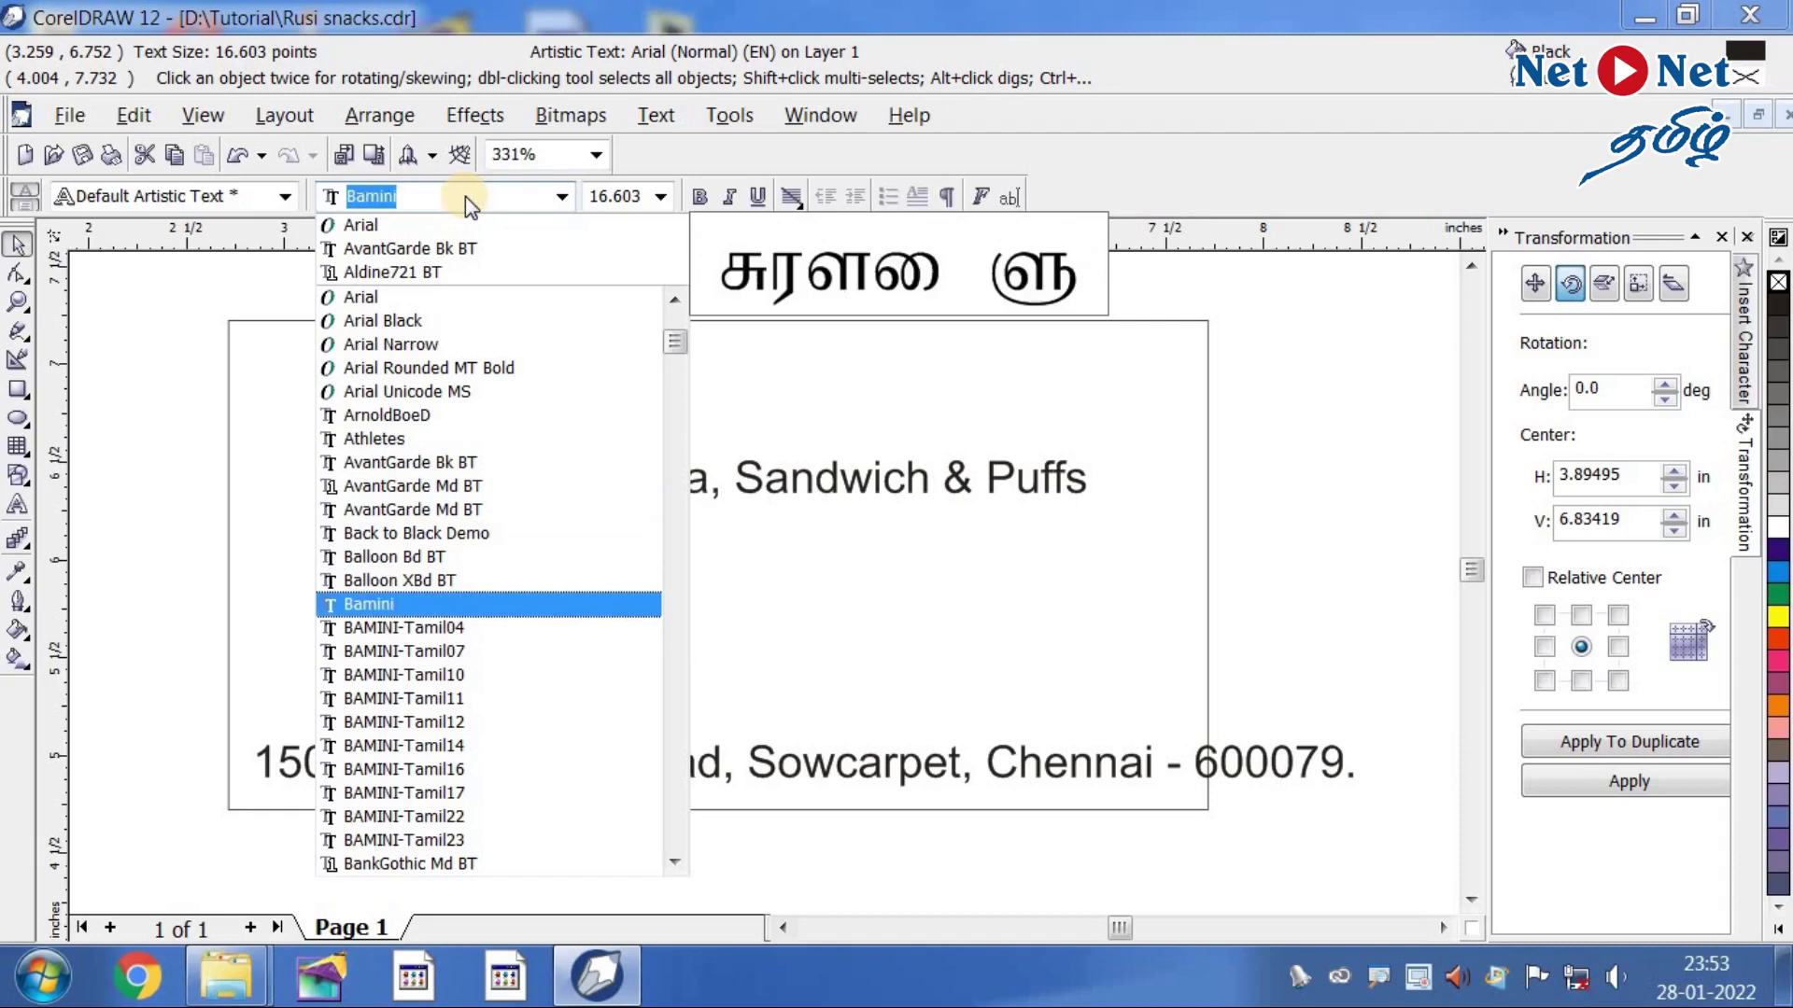
{"action": "key", "text": "Down"}
{"action": "key", "text": "Down"}
{"action": "key", "text": "Up"}
{"action": "key", "text": "Up"}
{"action": "key", "text": "Up"}
{"action": "key", "text": "Up"}
{"action": "key", "text": "Up"}
{"action": "key", "text": "Up"}
{"action": "key", "text": "Up"}
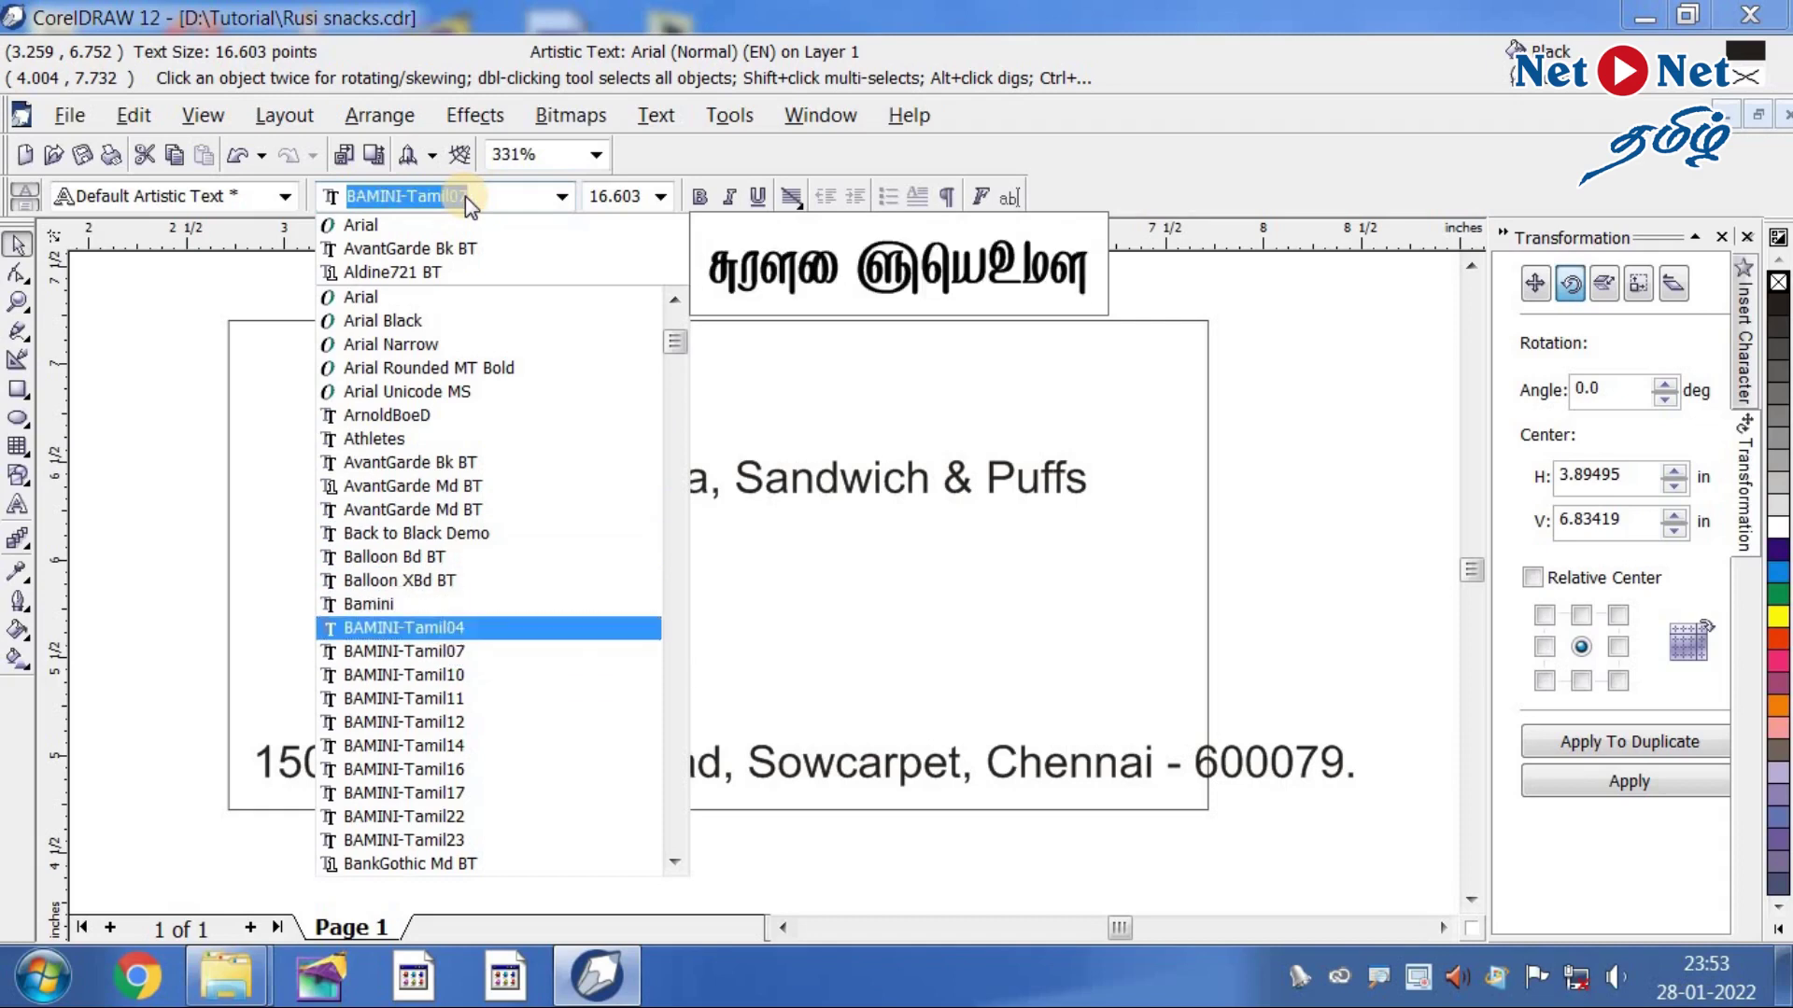
{"action": "key", "text": "Down"}
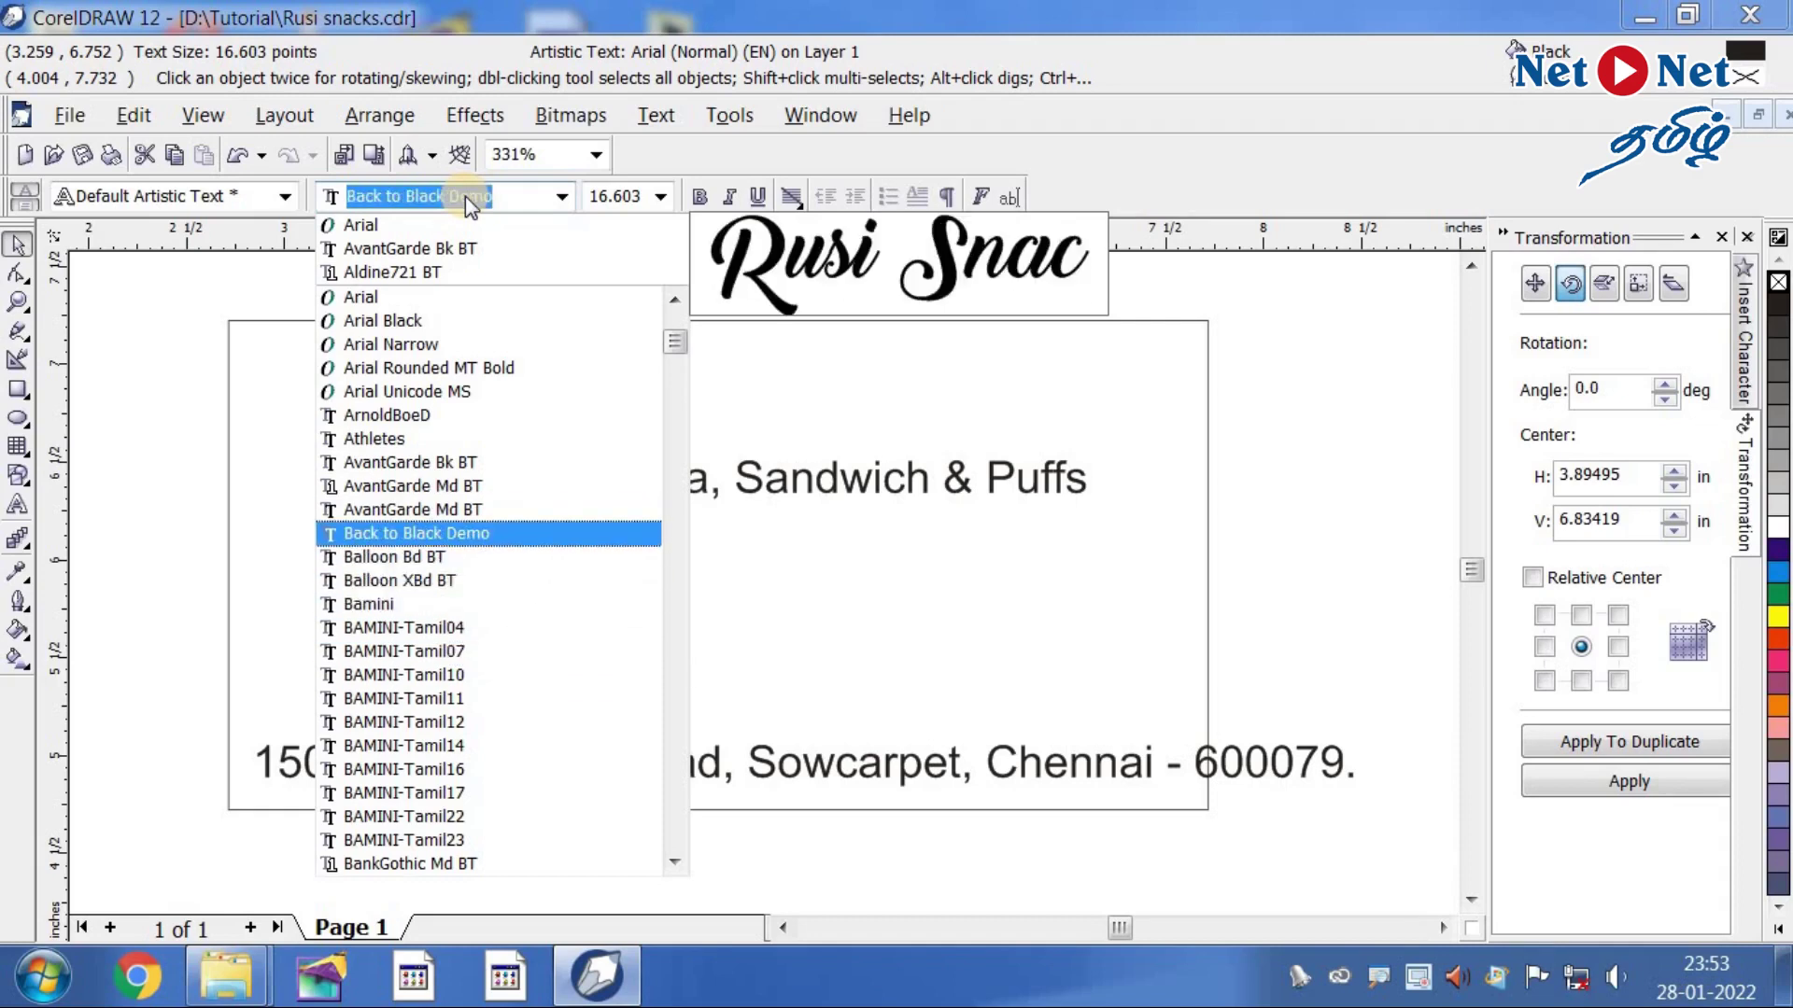
{"action": "key", "text": "Return"}
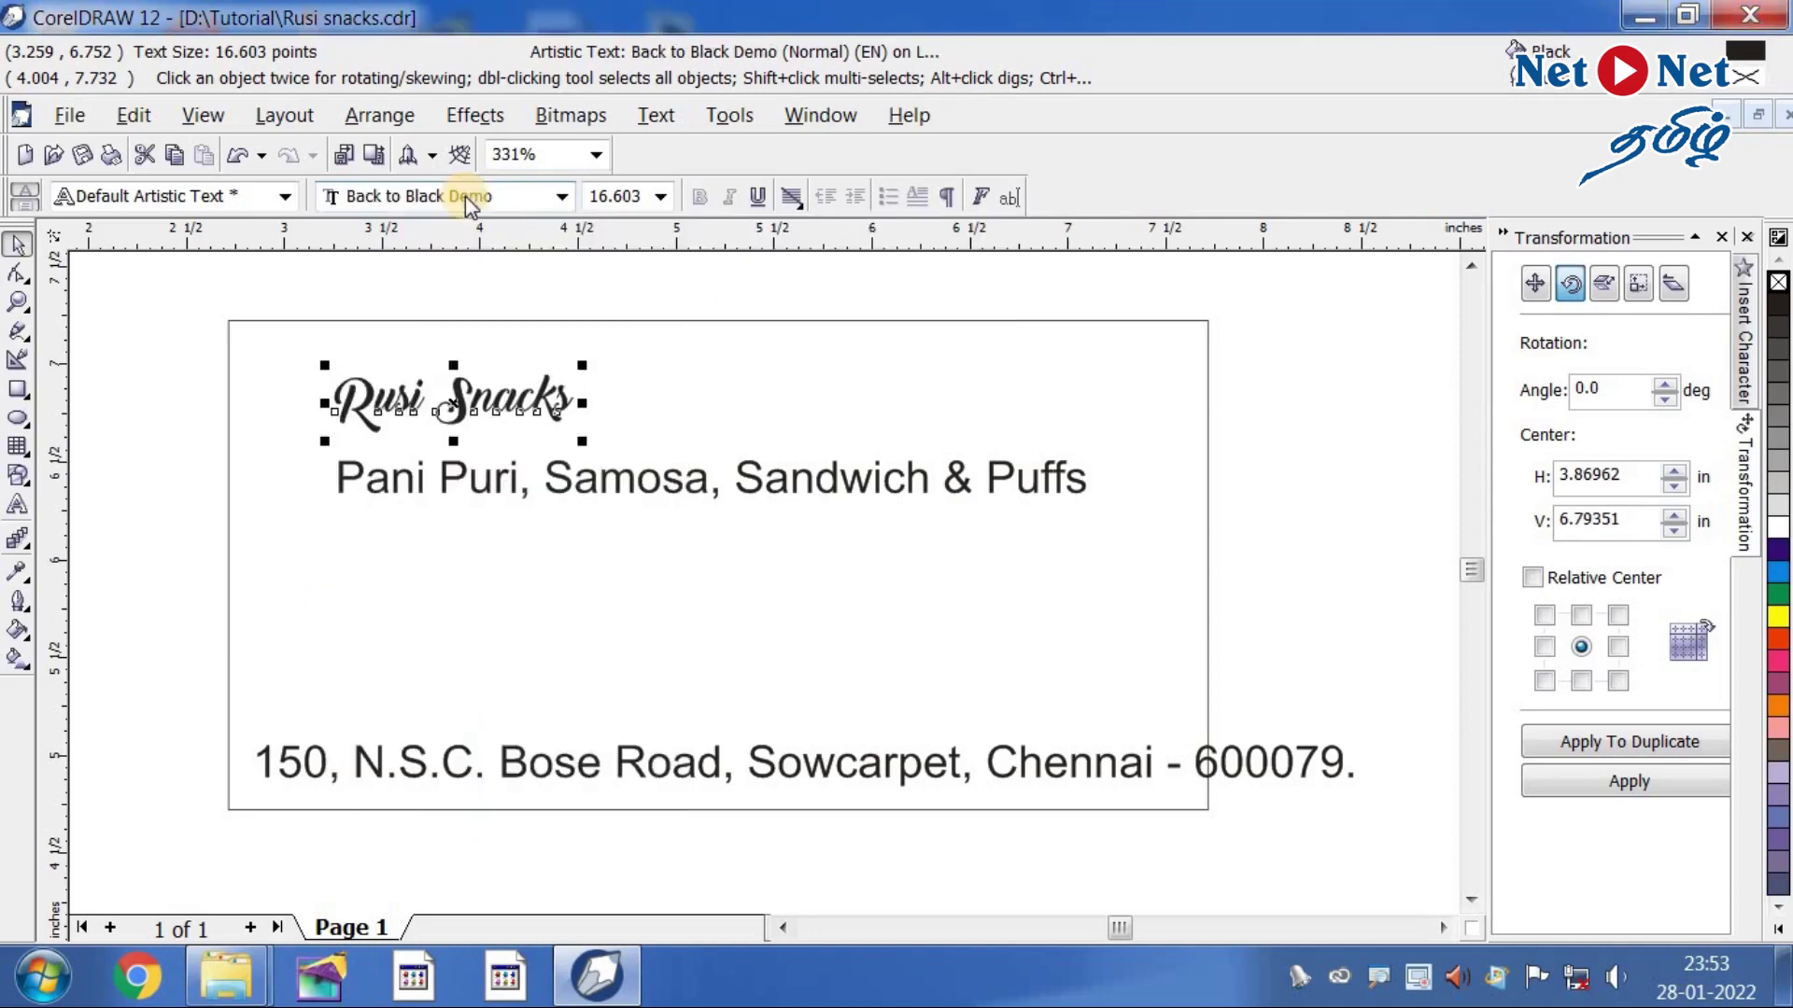
- Enlarge the "Rusi Snacks" title to about 38 pt and center it horizontally in the rectangle
{"action": "left_click", "coordinate": [580, 374]}
{"action": "left_click_drag", "start_coordinate": [731, 333], "coordinate": [735, 331]}
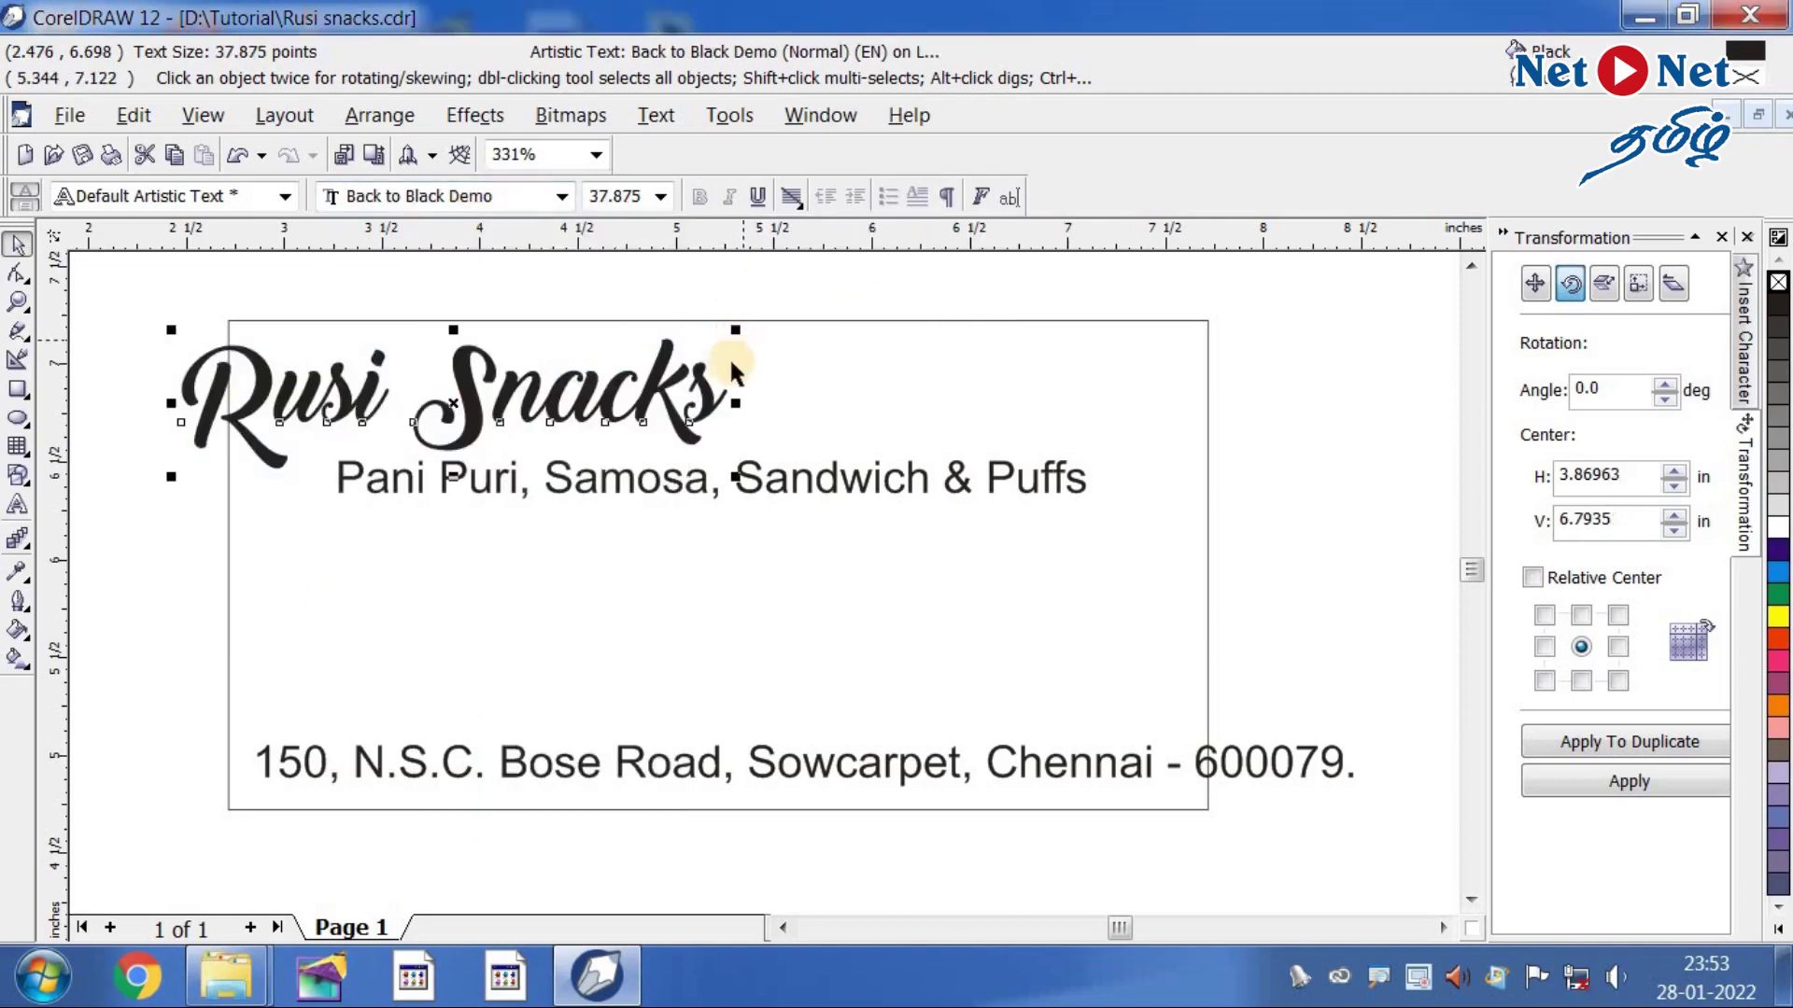
{"action": "left_click", "coordinate": [832, 404], "text": "shift"}
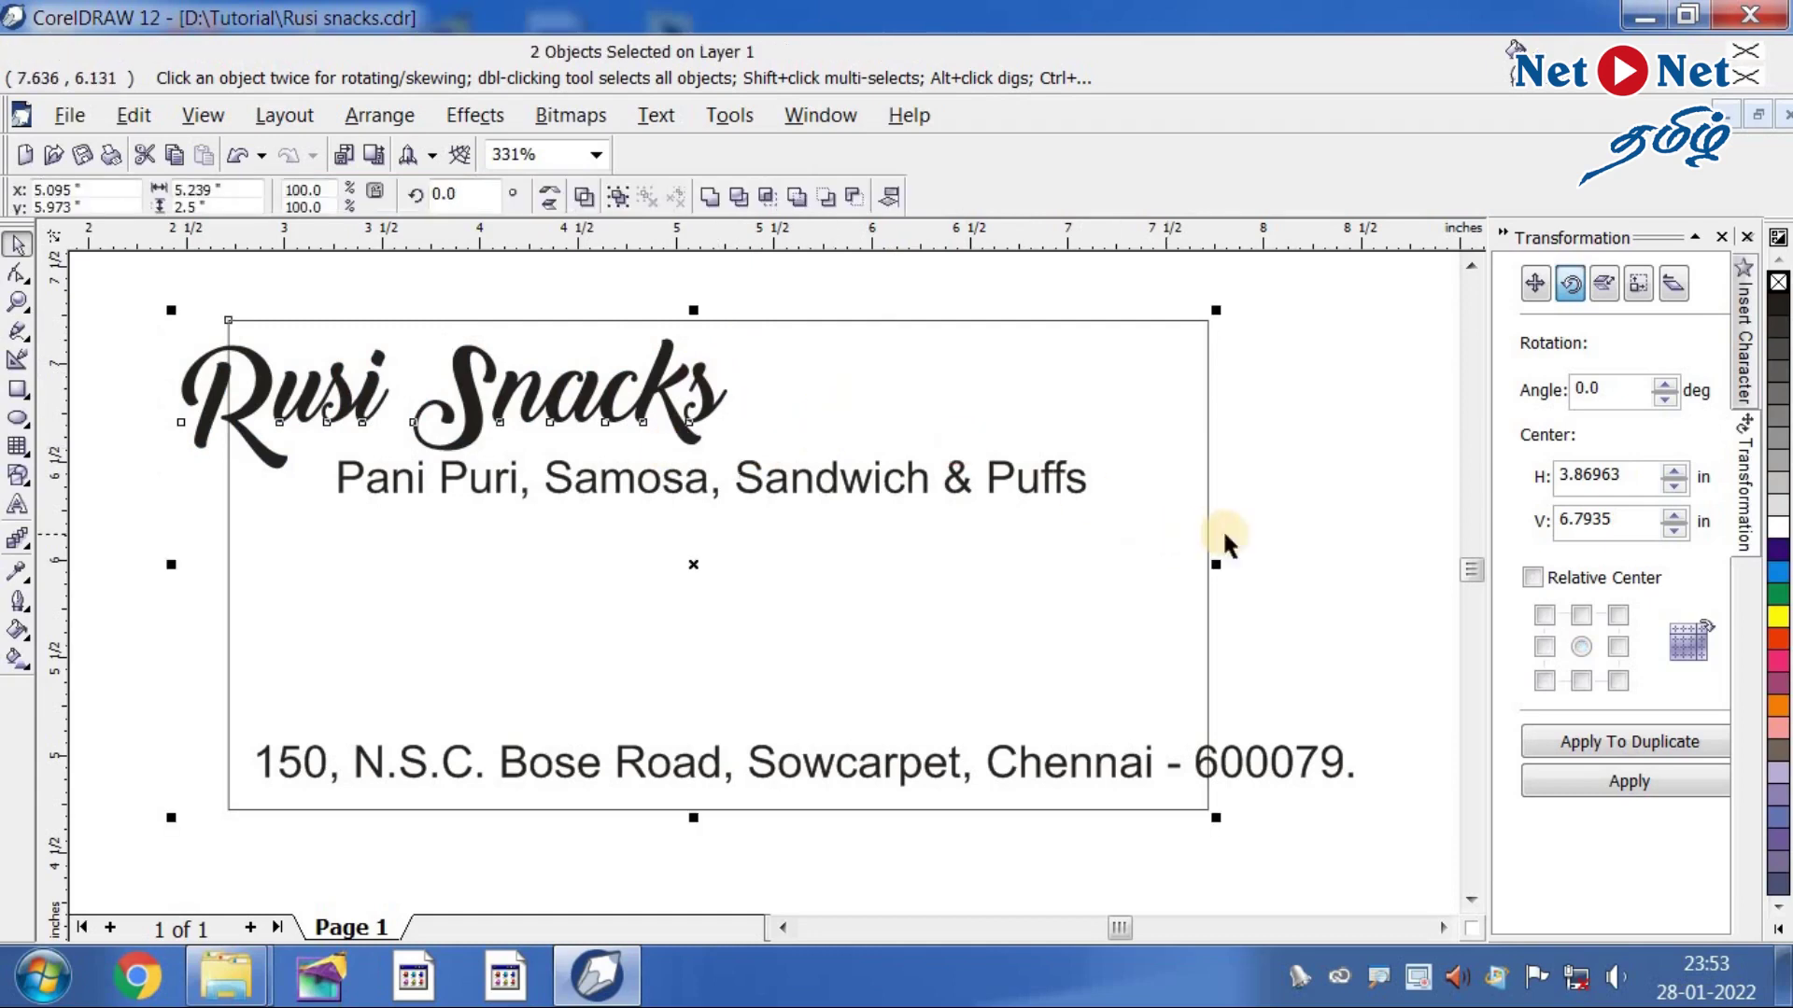
{"action": "key", "text": "c"}
{"action": "left_click", "coordinate": [1368, 458]}
- Move the product line and the title slightly down, and enlarge the title to about 40 pt
{"action": "left_click", "coordinate": [744, 478]}
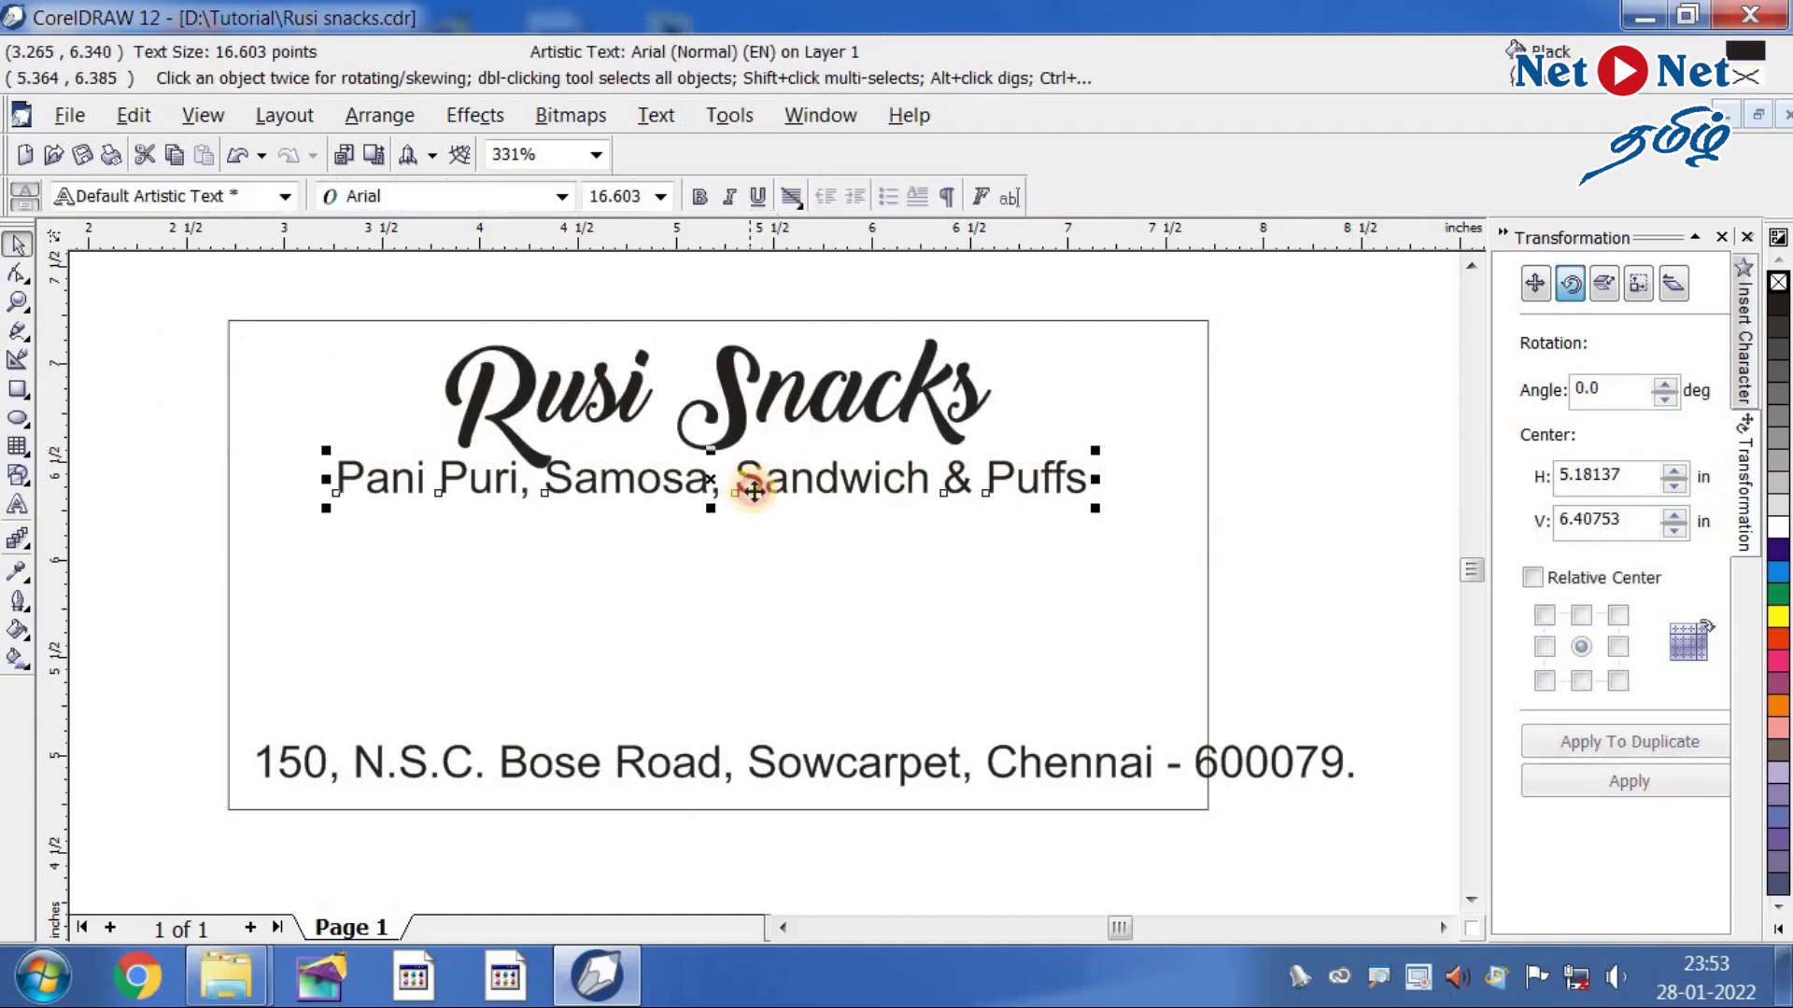
{"action": "left_click_drag", "start_coordinate": [744, 478], "coordinate": [758, 526]}
{"action": "left_click", "coordinate": [716, 416]}
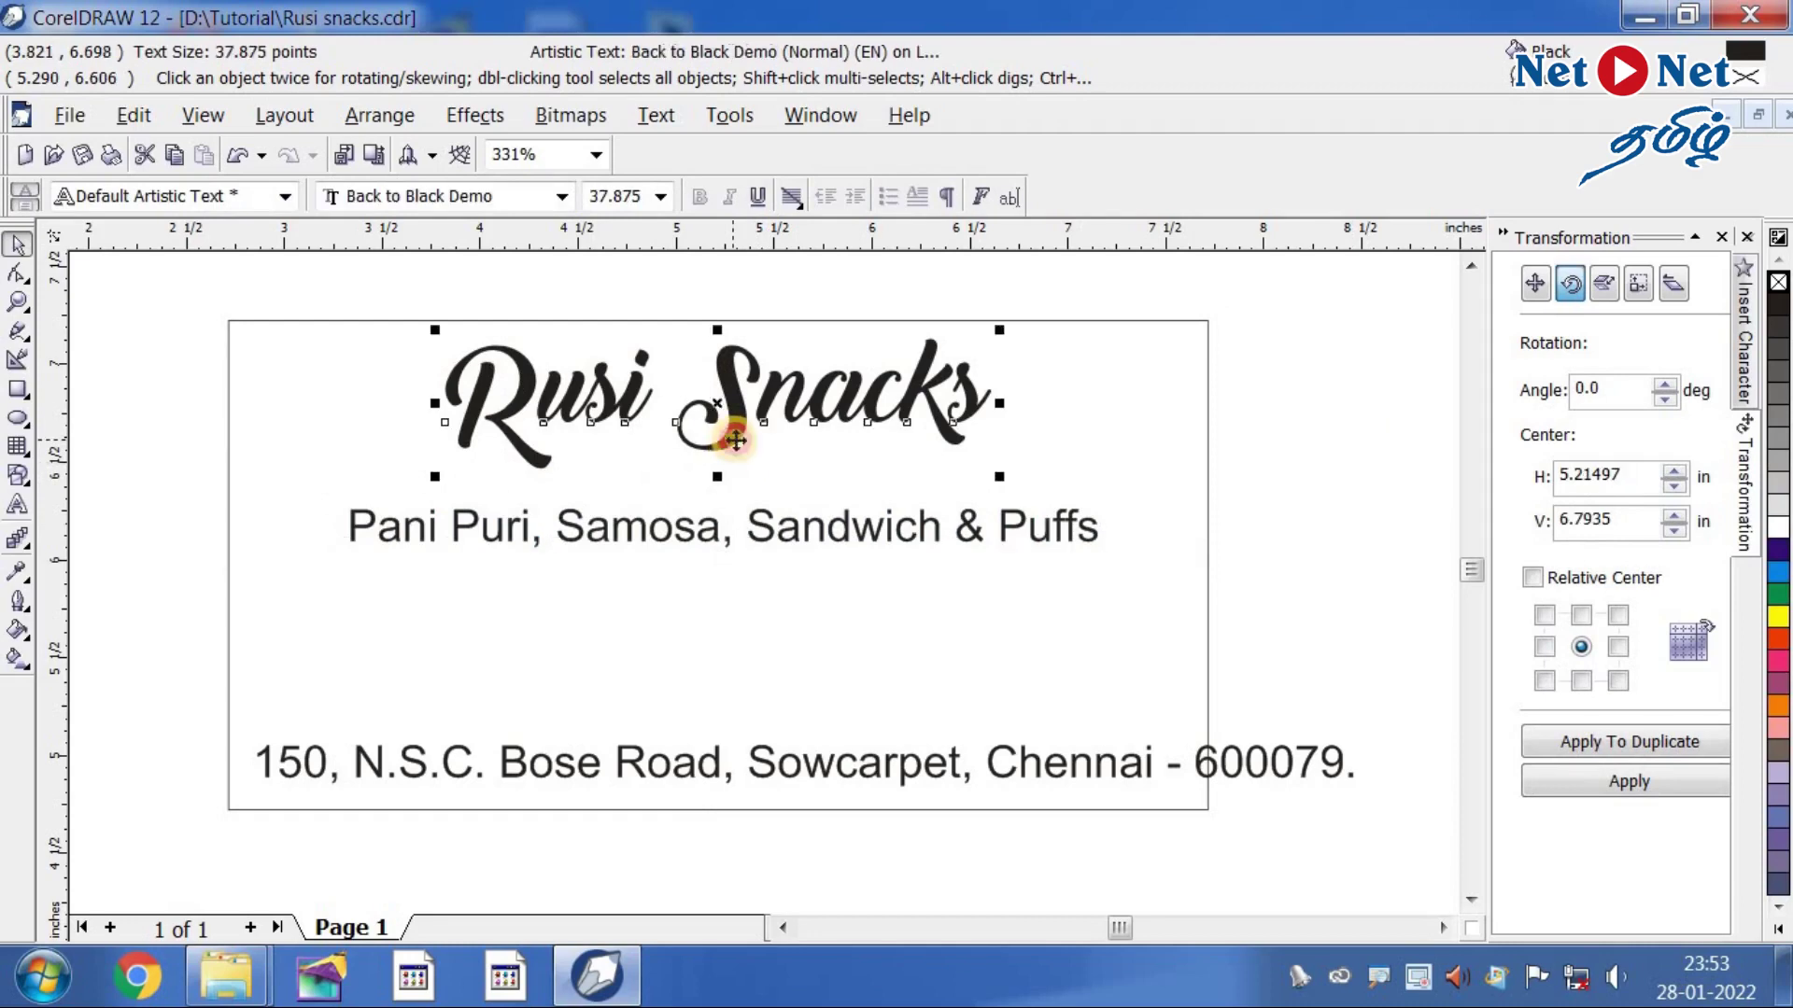
{"action": "left_click_drag", "start_coordinate": [716, 415], "coordinate": [719, 435]}
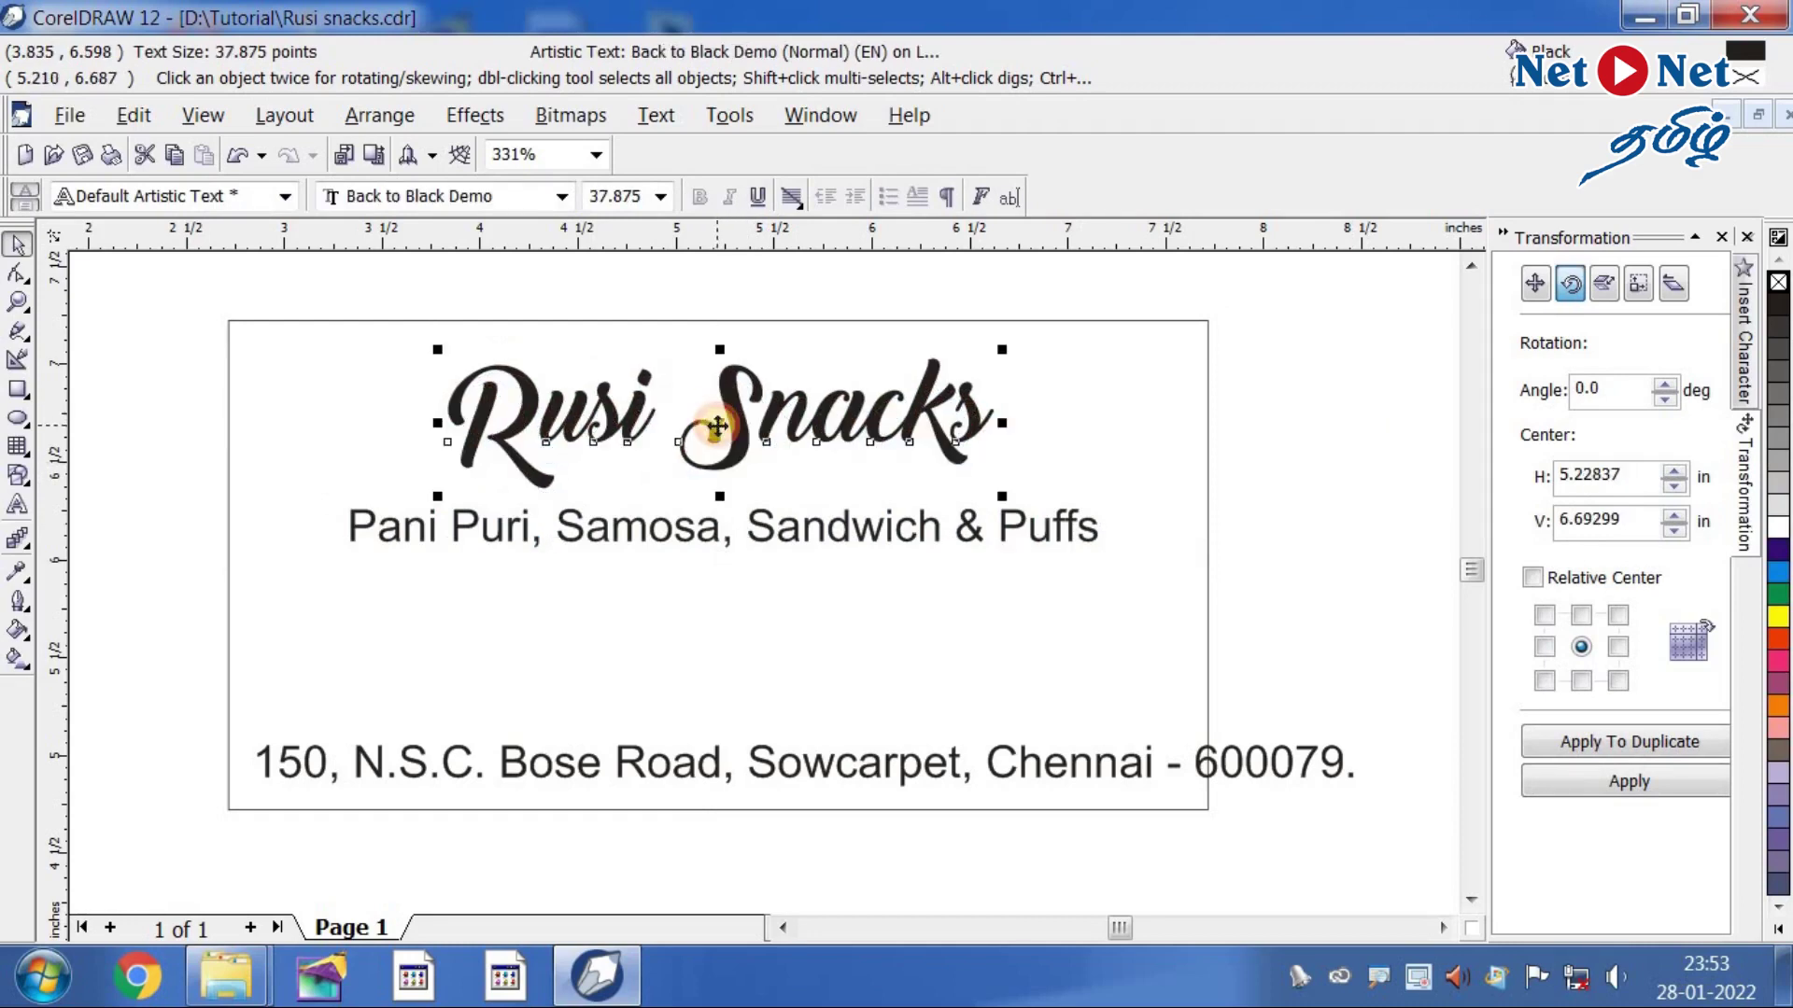
{"action": "left_click_drag", "start_coordinate": [1004, 352], "coordinate": [1021, 344]}
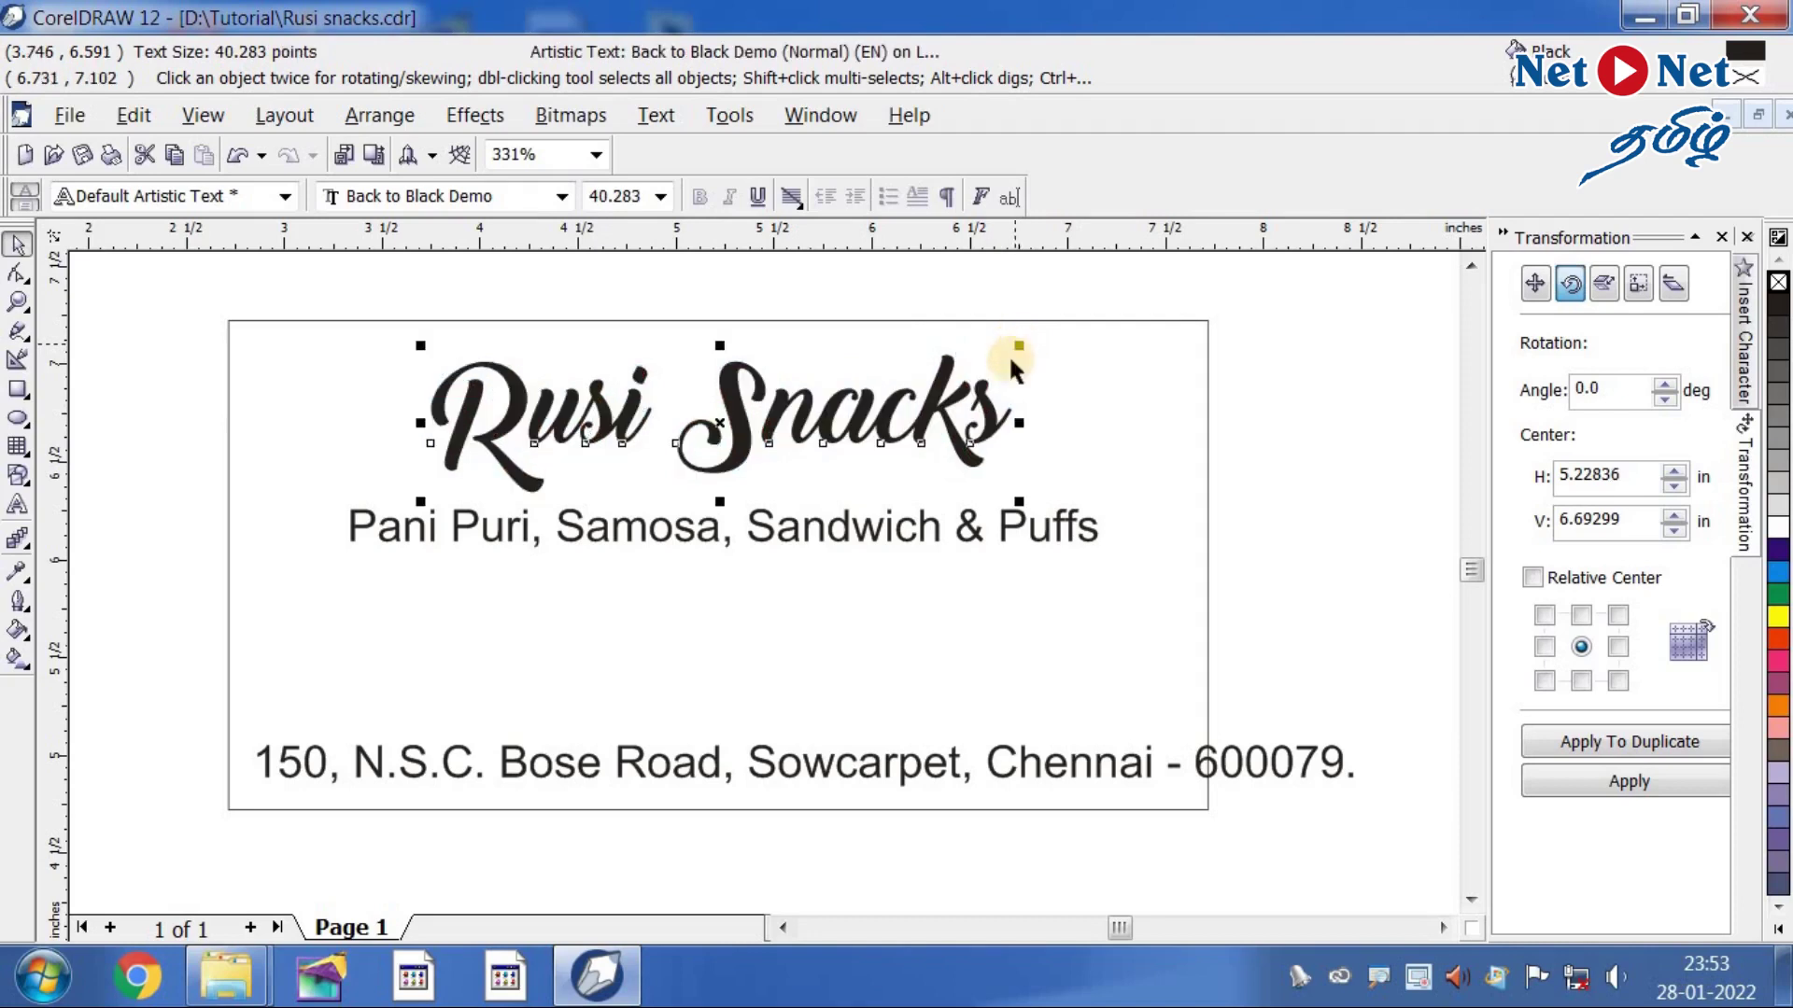
{"action": "left_click", "coordinate": [828, 346]}
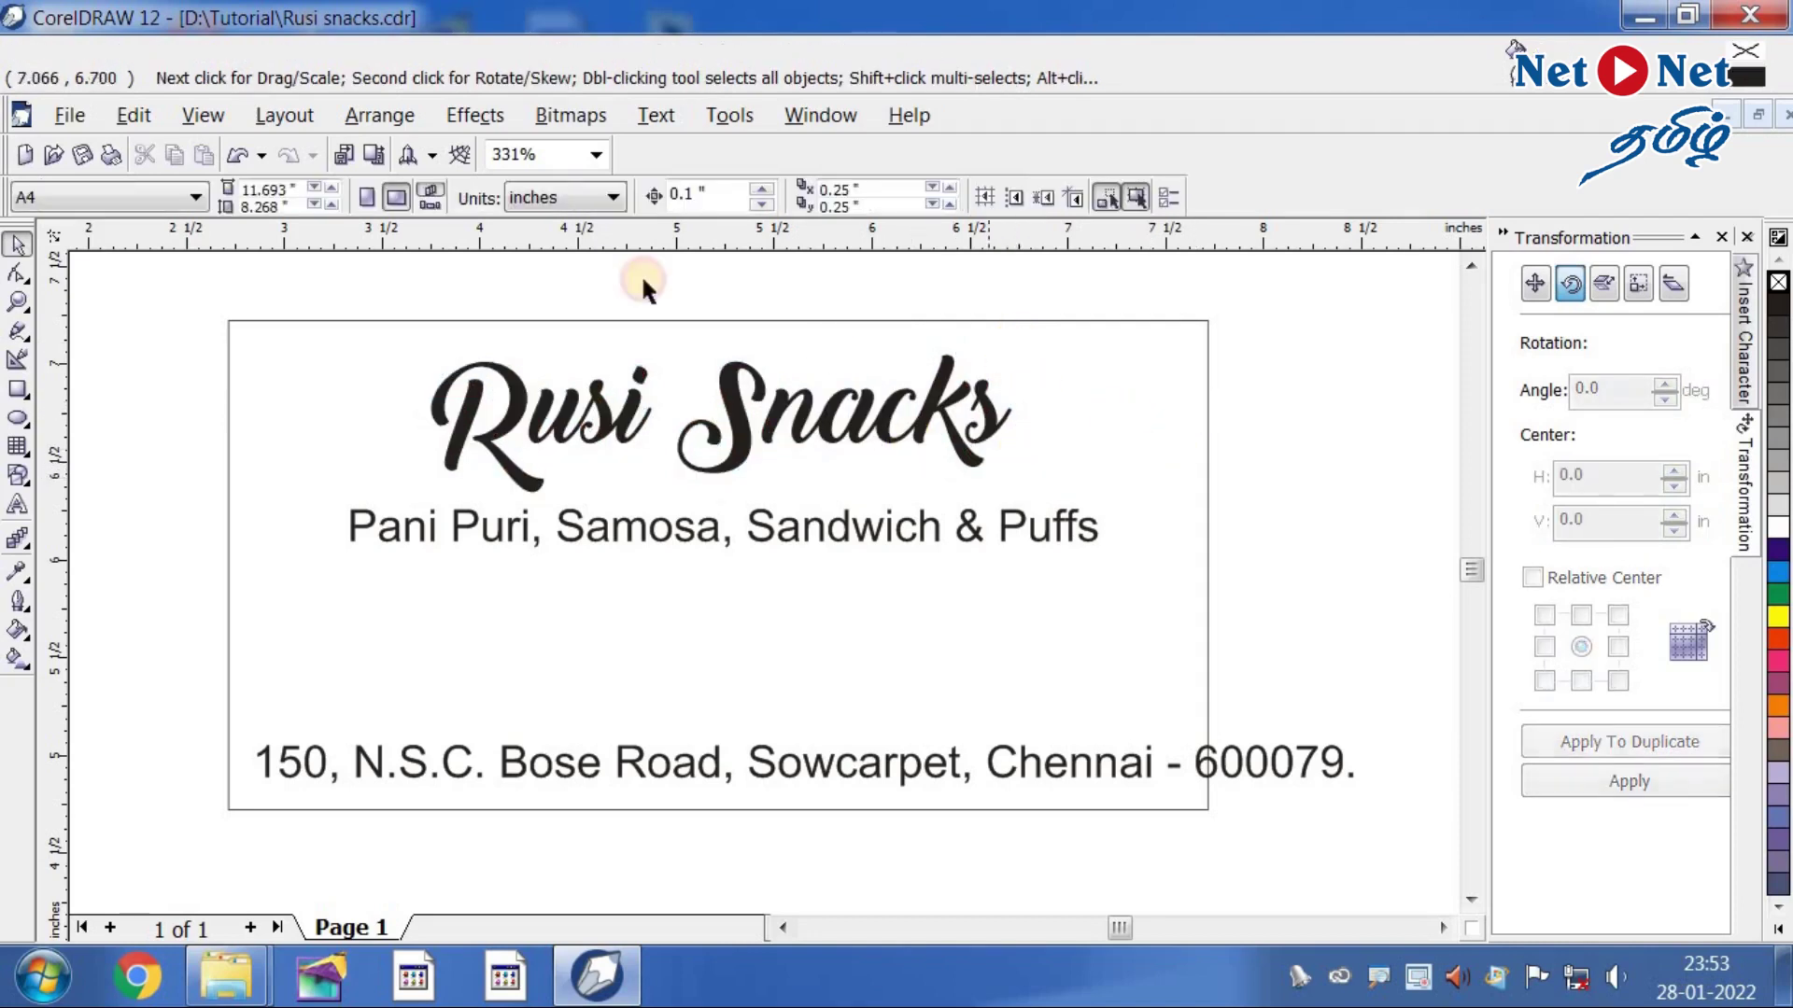
- Set the drawing units to millimetres and nudge the "Rusi Snacks" title down one step
{"action": "left_click", "coordinate": [552, 200]}
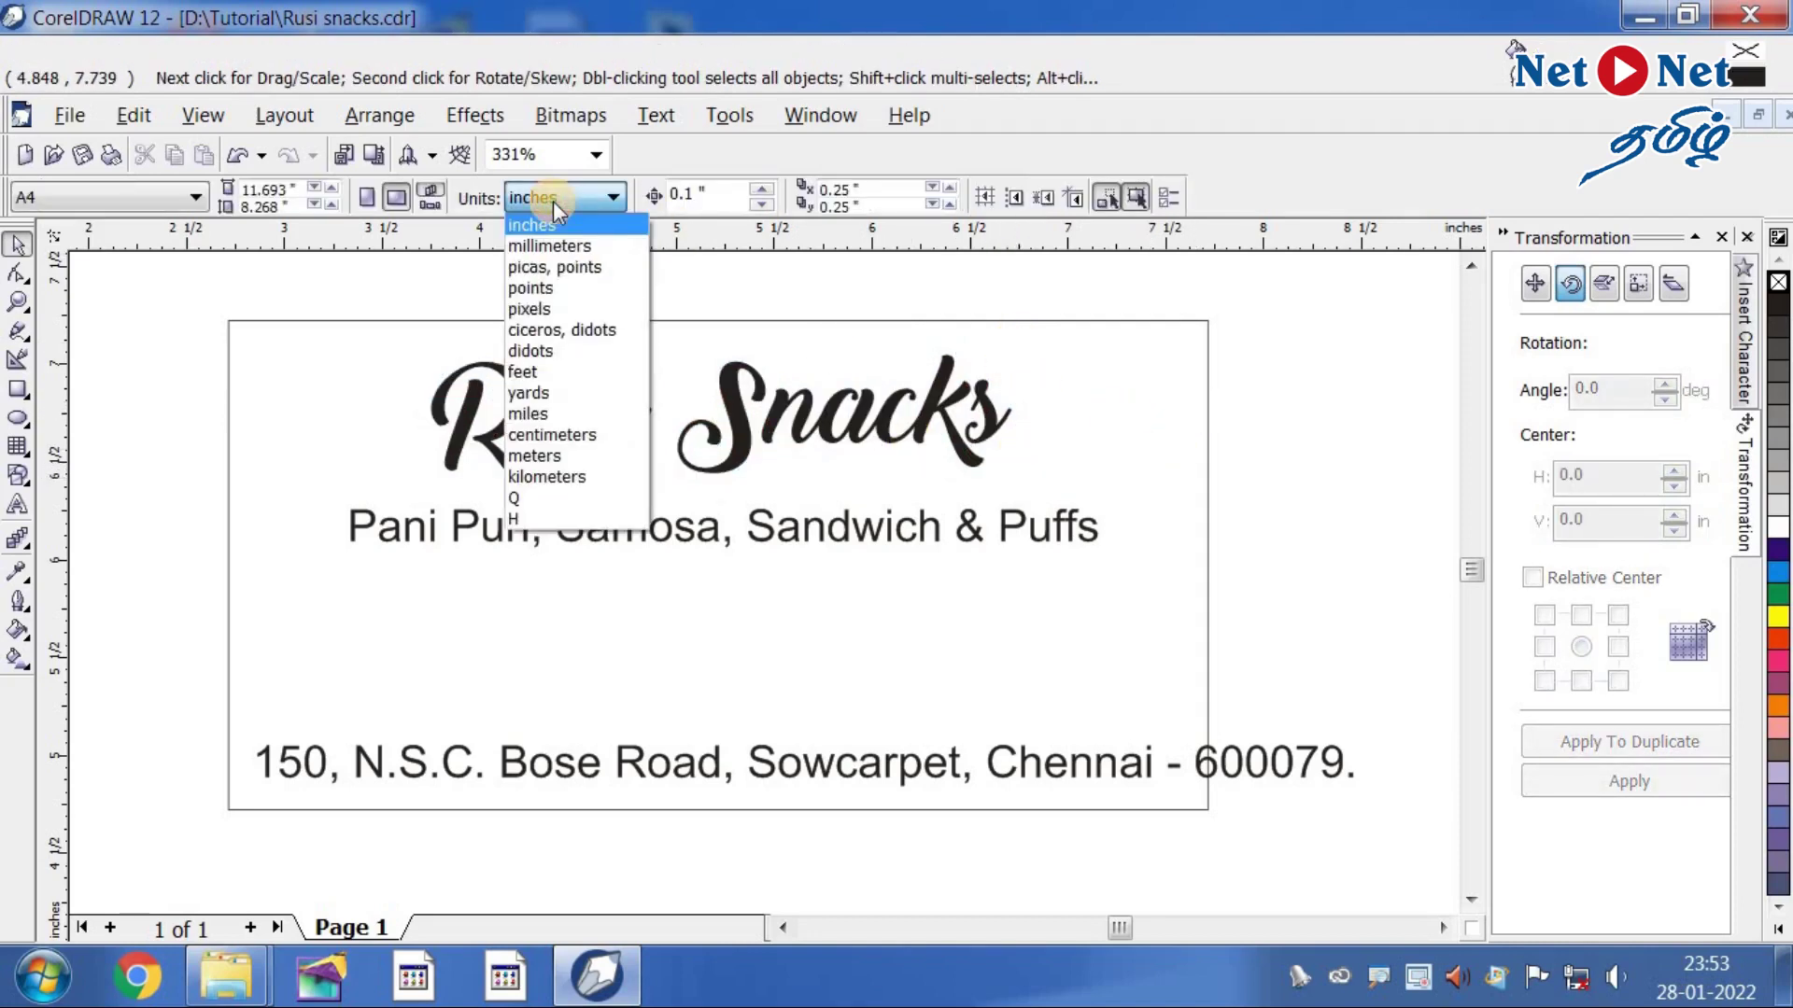
{"action": "left_click", "coordinate": [546, 222]}
{"action": "left_click", "coordinate": [546, 194]}
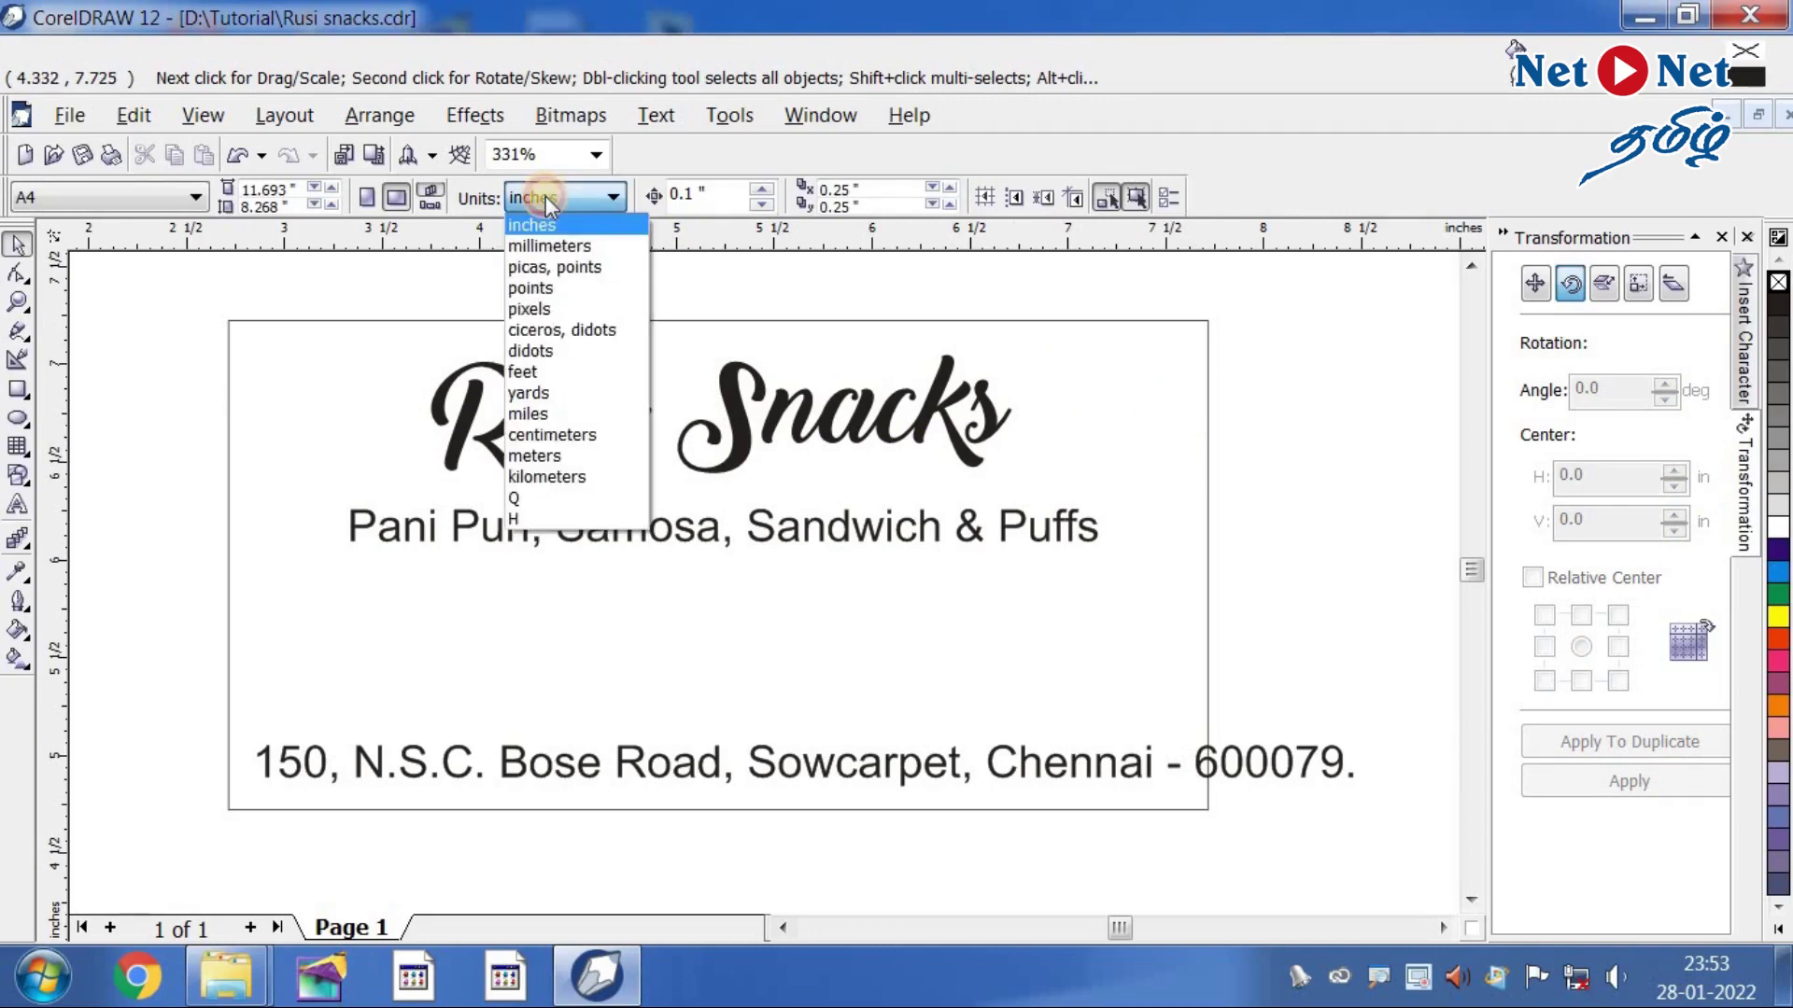
{"action": "left_click", "coordinate": [552, 245]}
{"action": "left_click", "coordinate": [800, 466]}
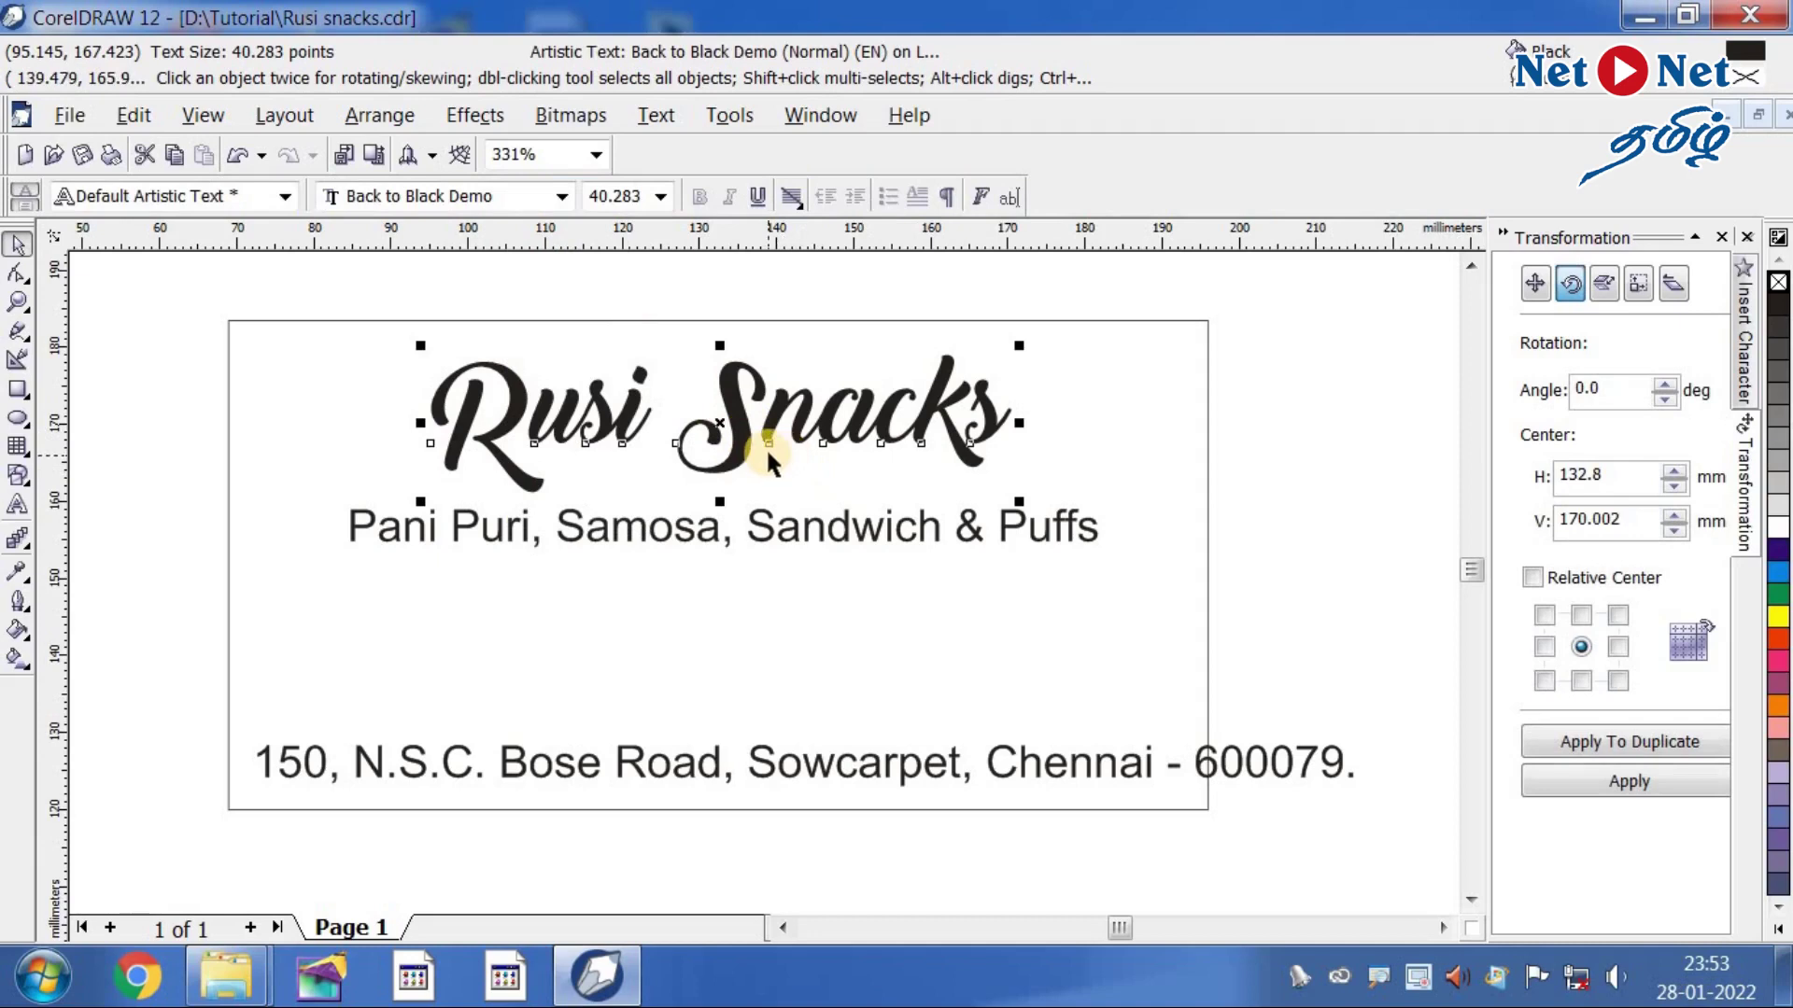
{"action": "left_click", "coordinate": [949, 377]}
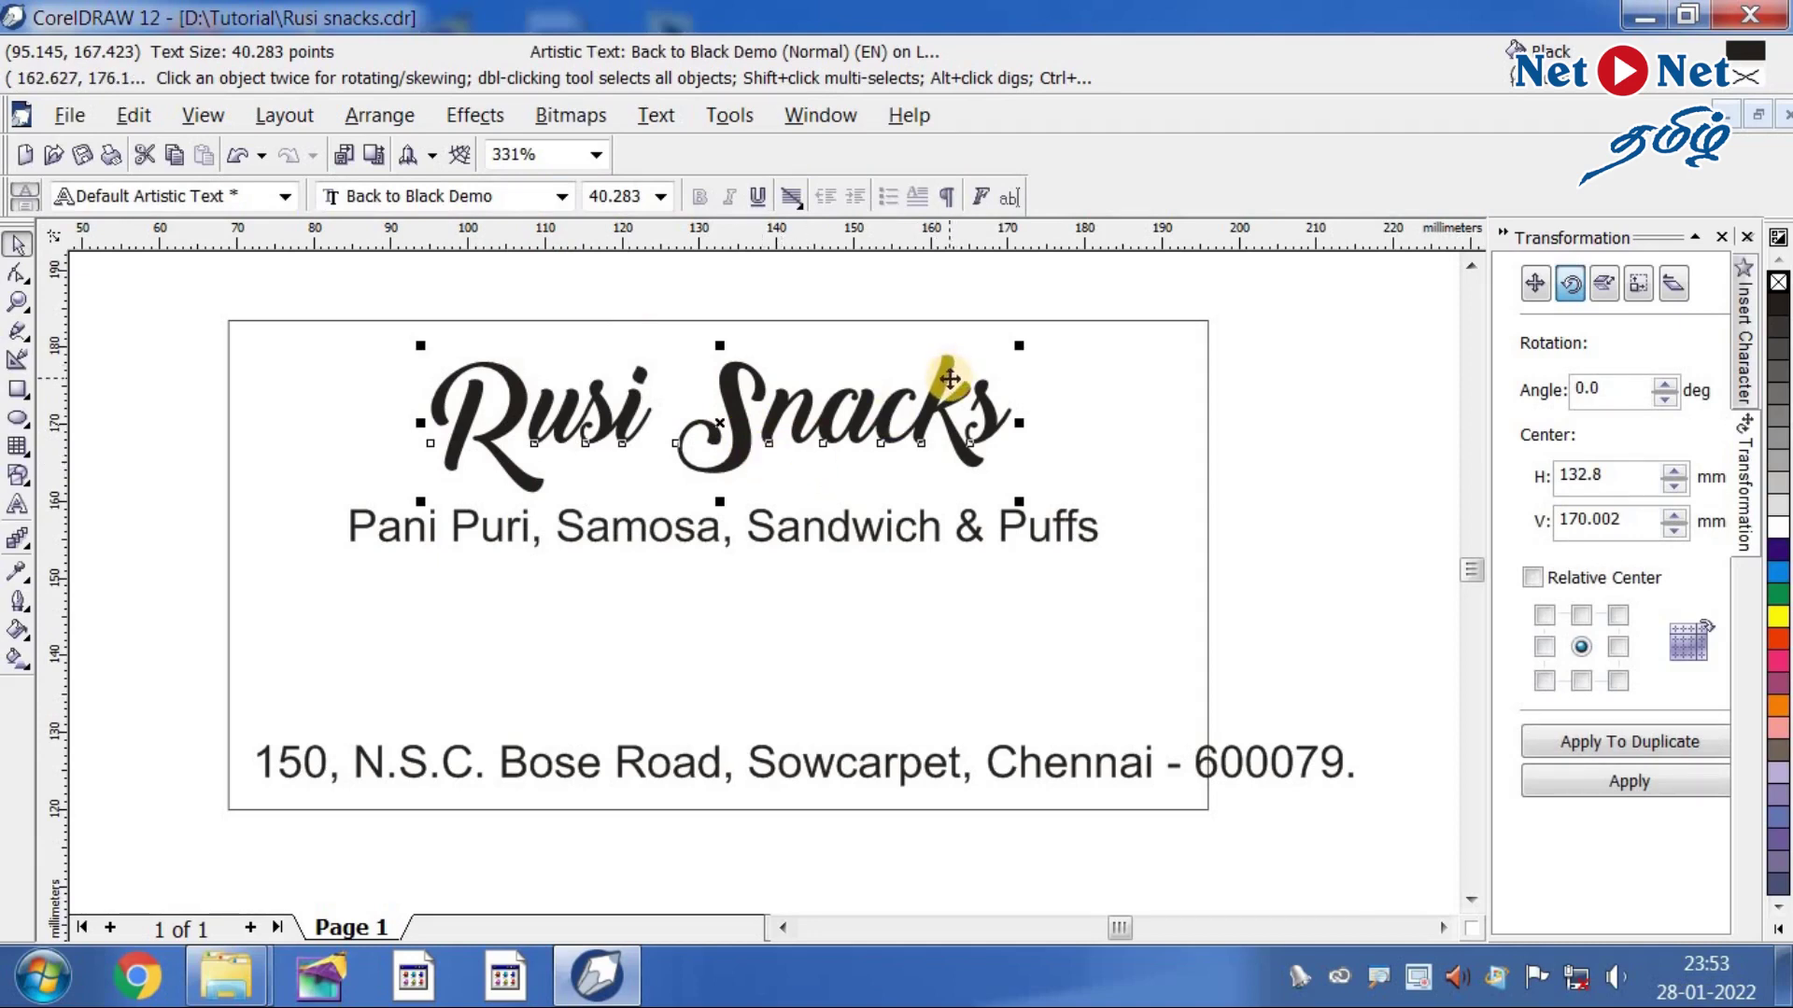
{"action": "key", "text": "Down"}
- Set the document's nudge distance to 1.0 mm
{"action": "left_click", "coordinate": [1012, 373]}
{"action": "left_click", "coordinate": [632, 289]}
{"action": "double_click", "coordinate": [719, 193]}
{"action": "type", "text": "1"}
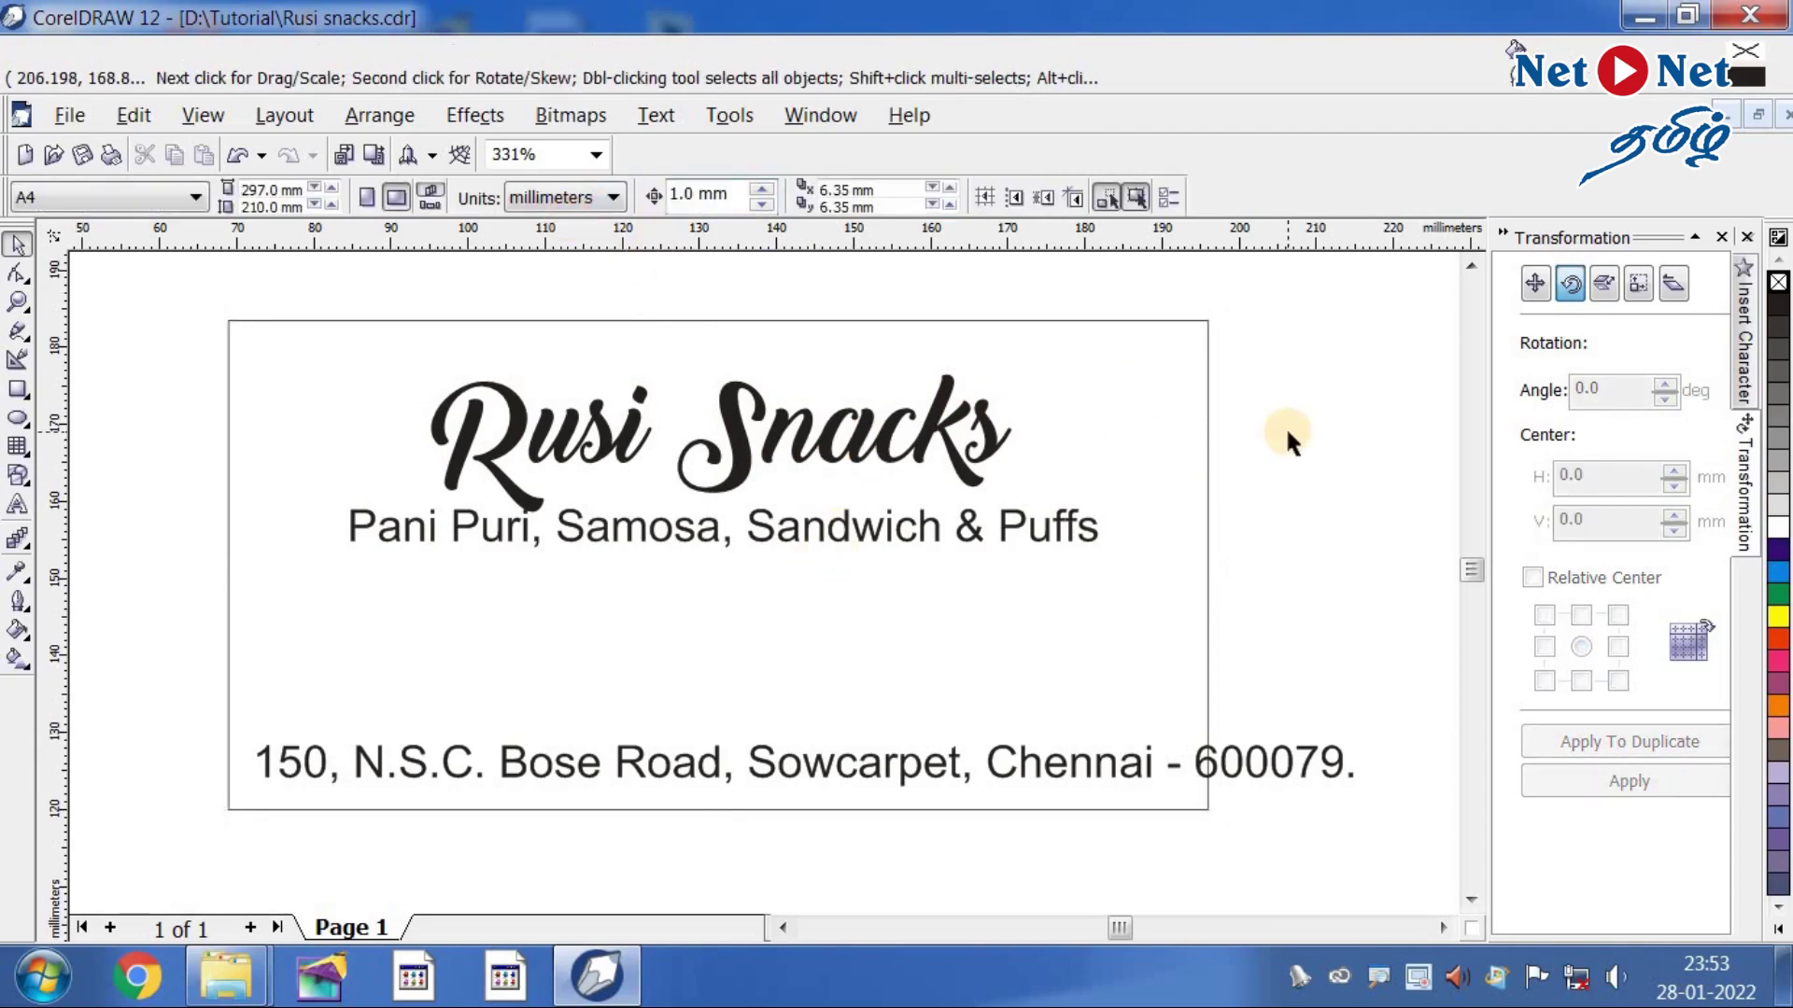
- Try nudging the "Rusi Snacks" title down and back up in 1 mm steps
{"action": "left_click", "coordinate": [738, 420]}
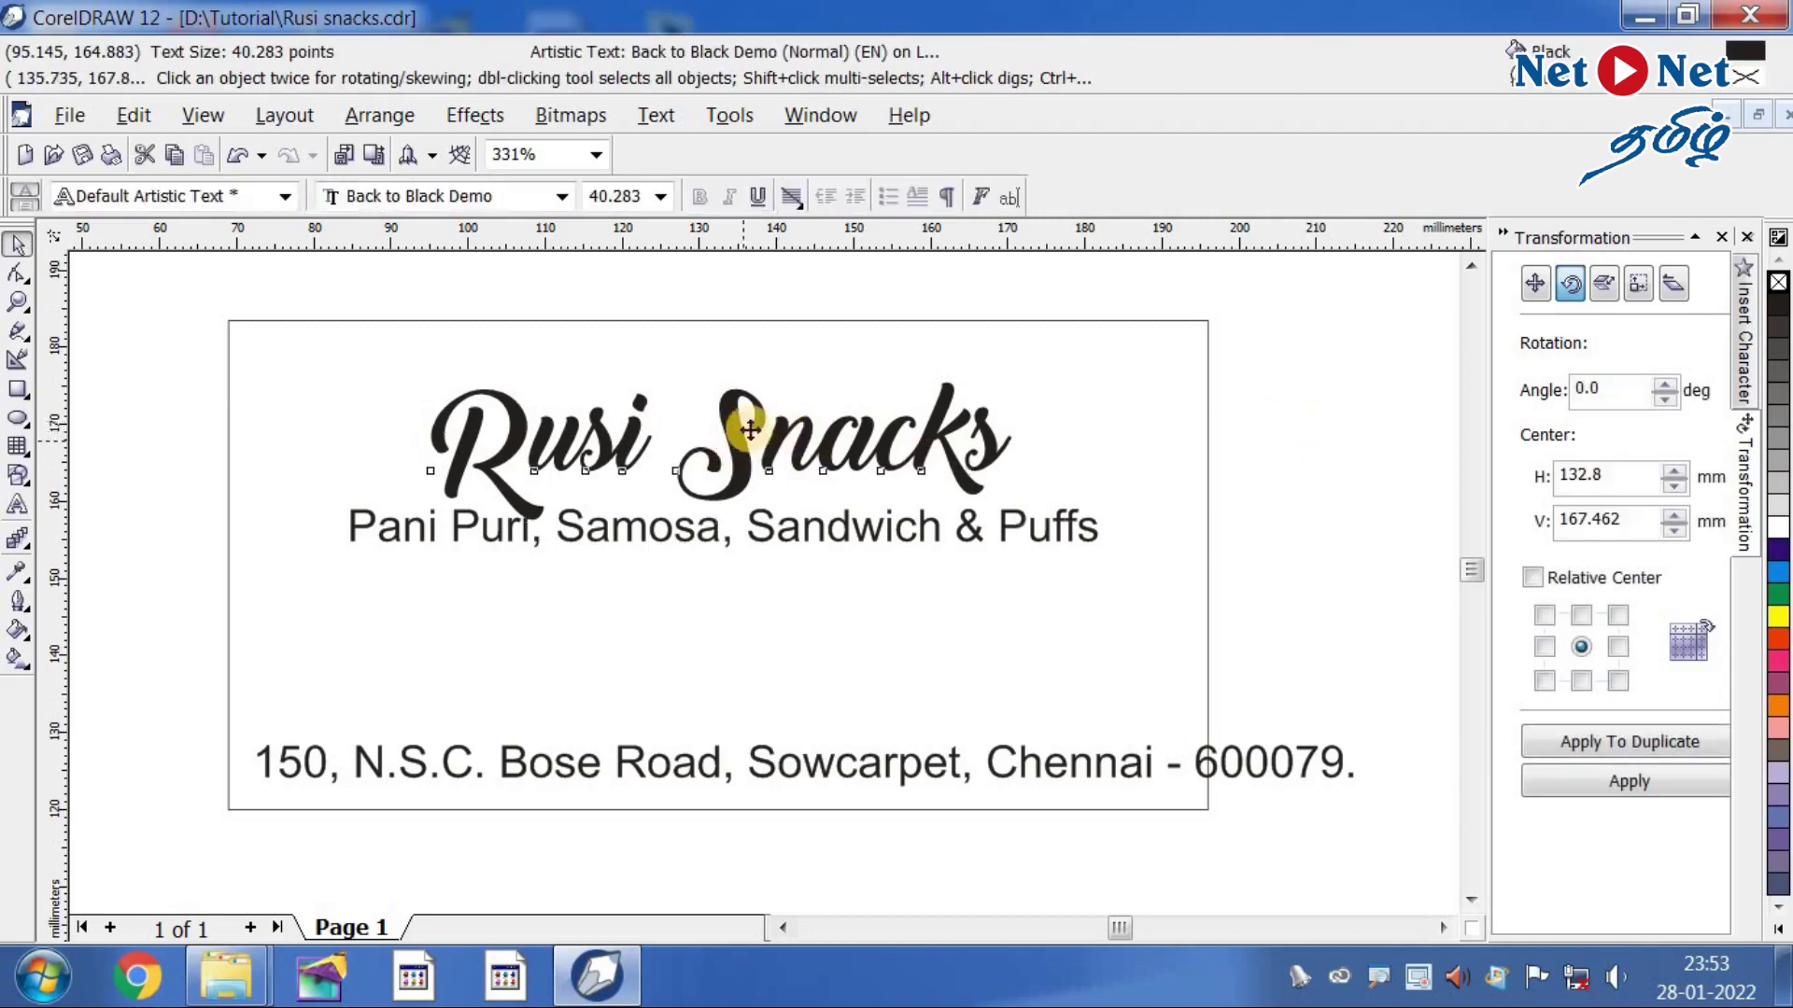
{"action": "key", "text": "Down"}
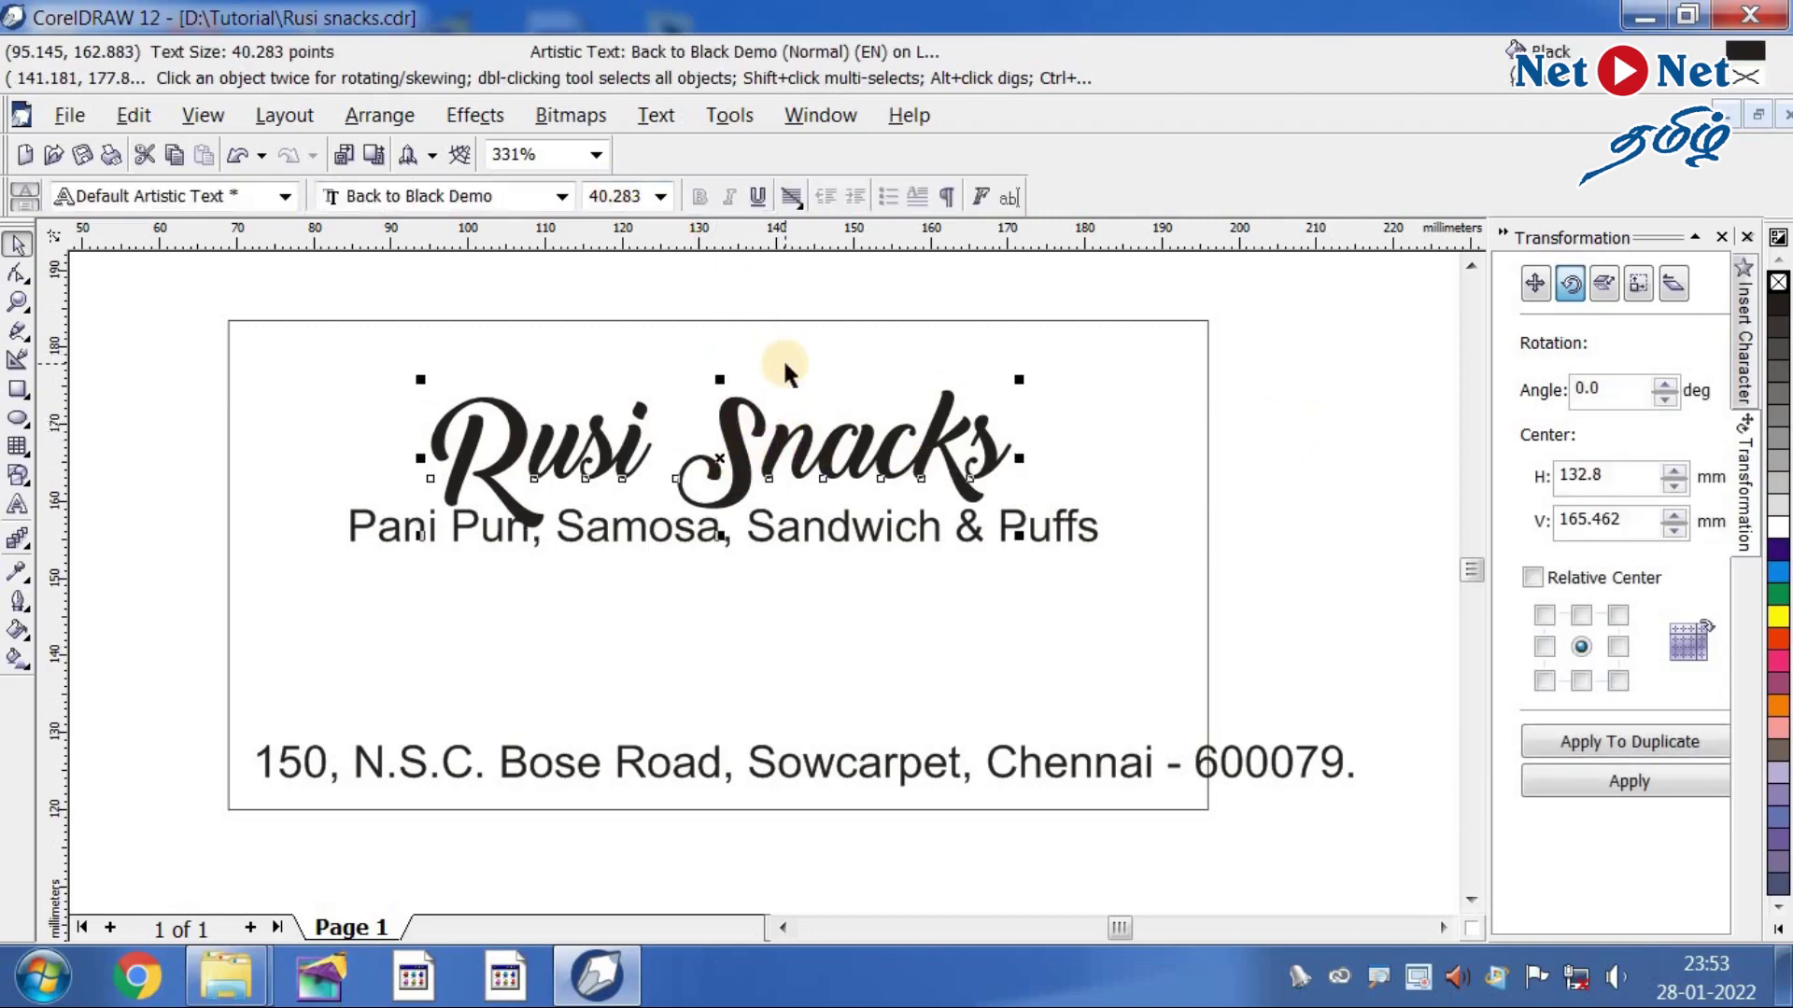
{"action": "key", "text": "Up"}
{"action": "key", "text": "Up"}
{"action": "left_click", "coordinate": [848, 291]}
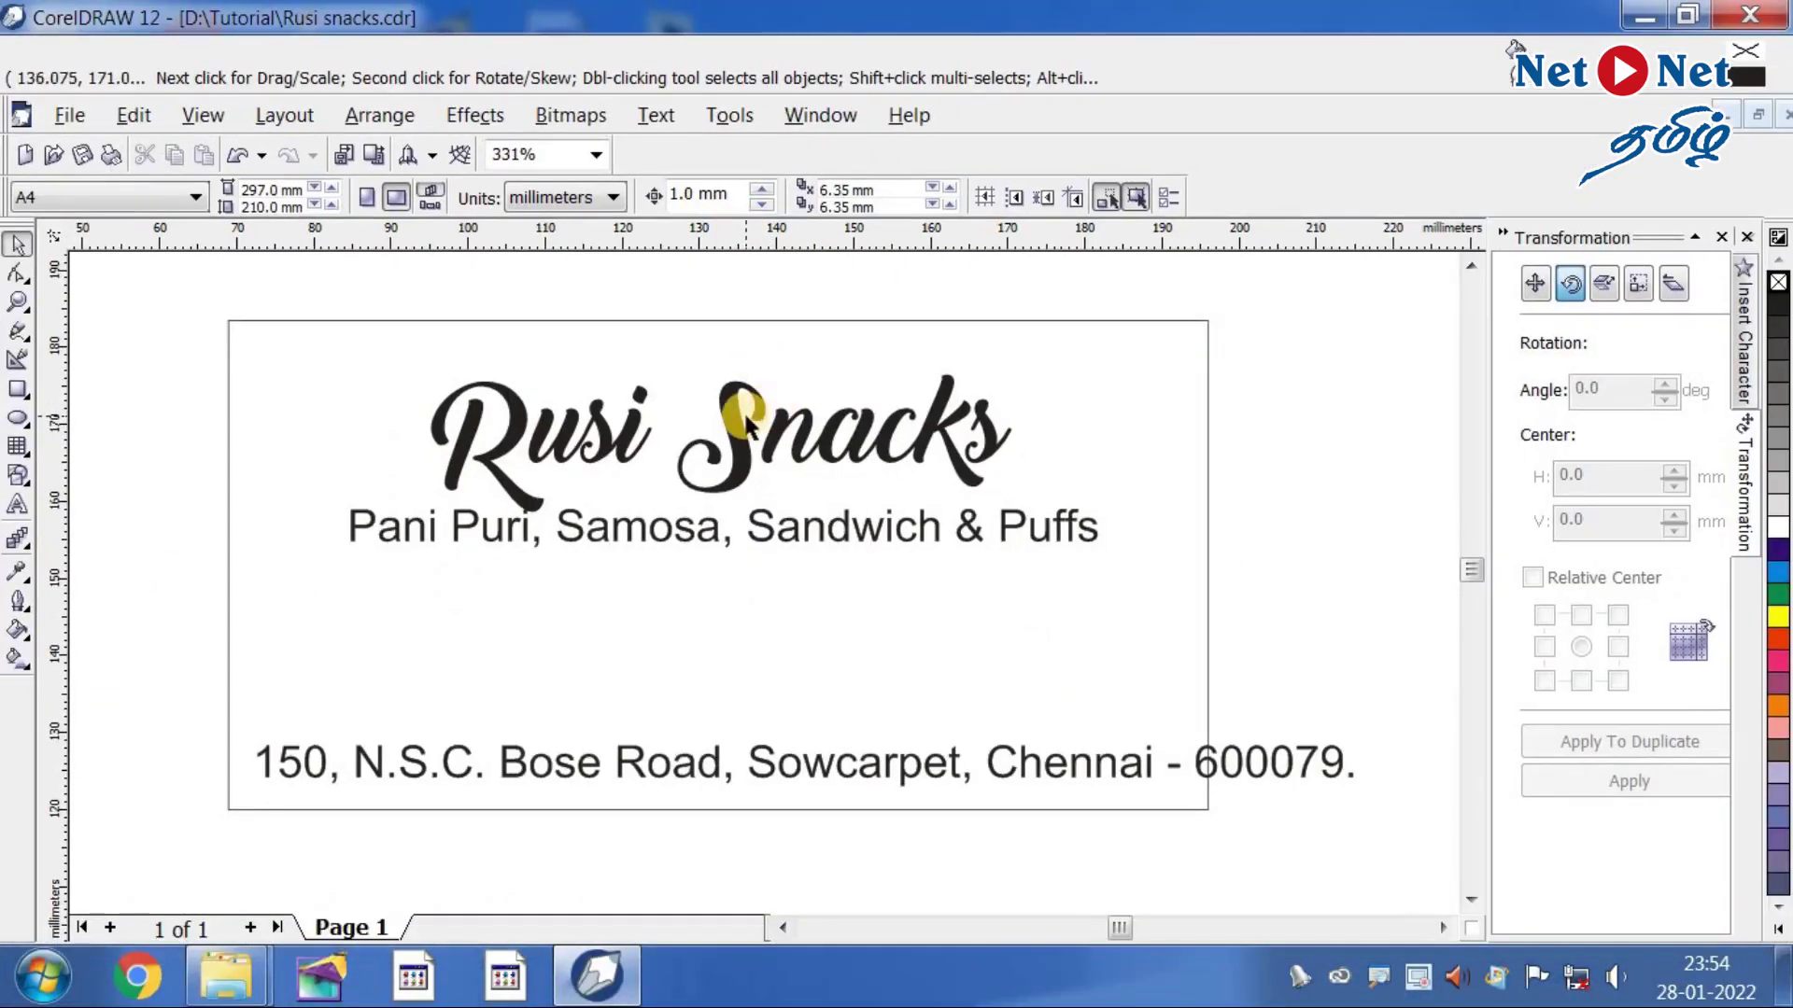
- Raise the "Rusi Snacks" title slightly above the product line and center it horizontally in the rectangle
{"action": "left_click", "coordinate": [744, 610]}
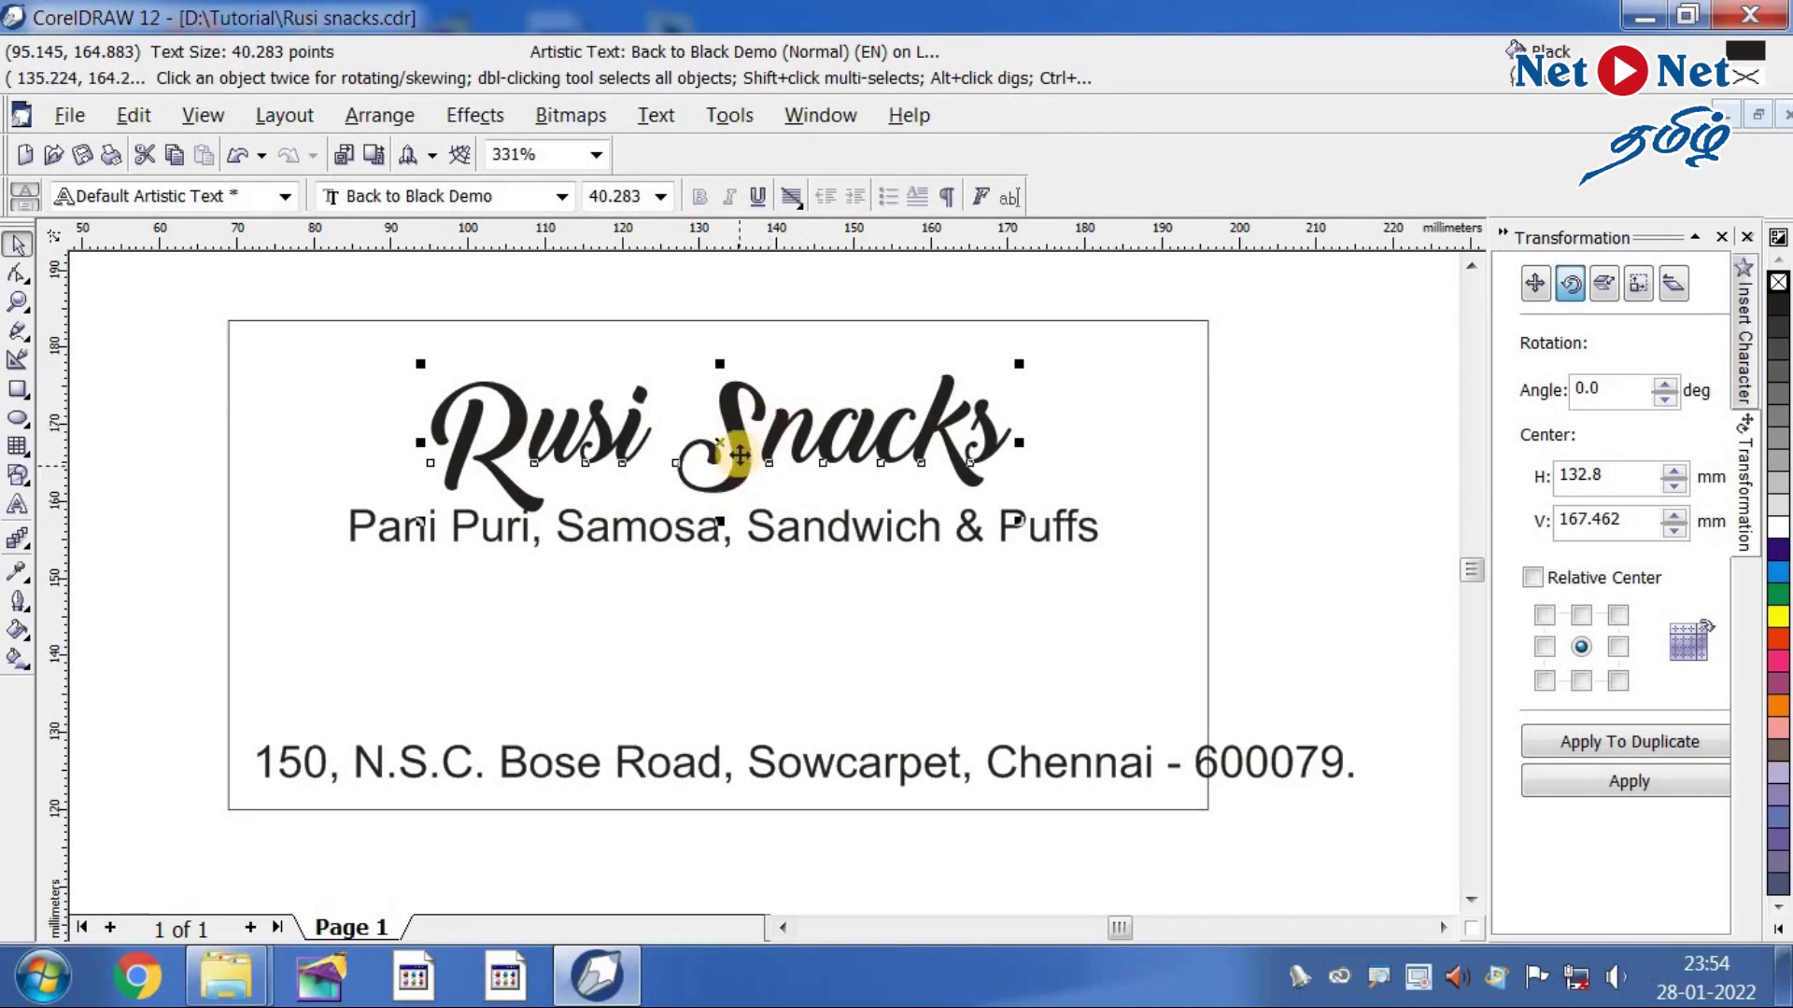
{"action": "left_click_drag", "start_coordinate": [733, 450], "coordinate": [583, 439]}
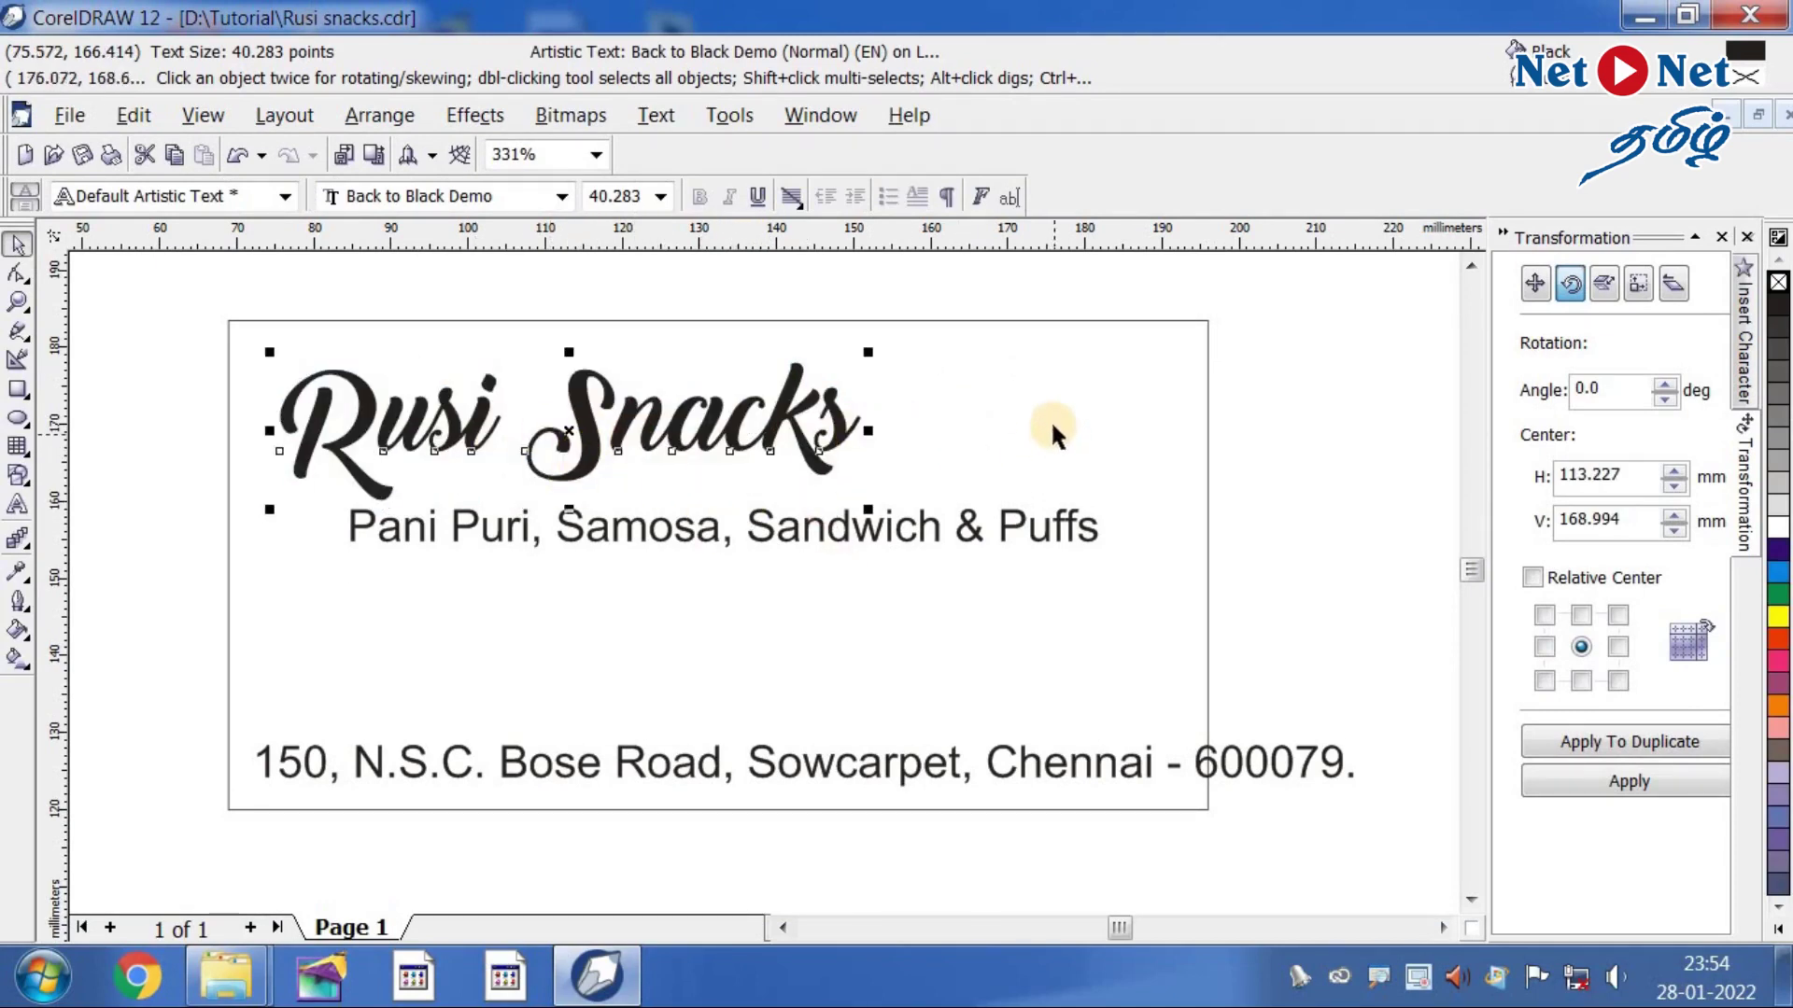
{"action": "left_click", "coordinate": [1019, 384], "text": "shift"}
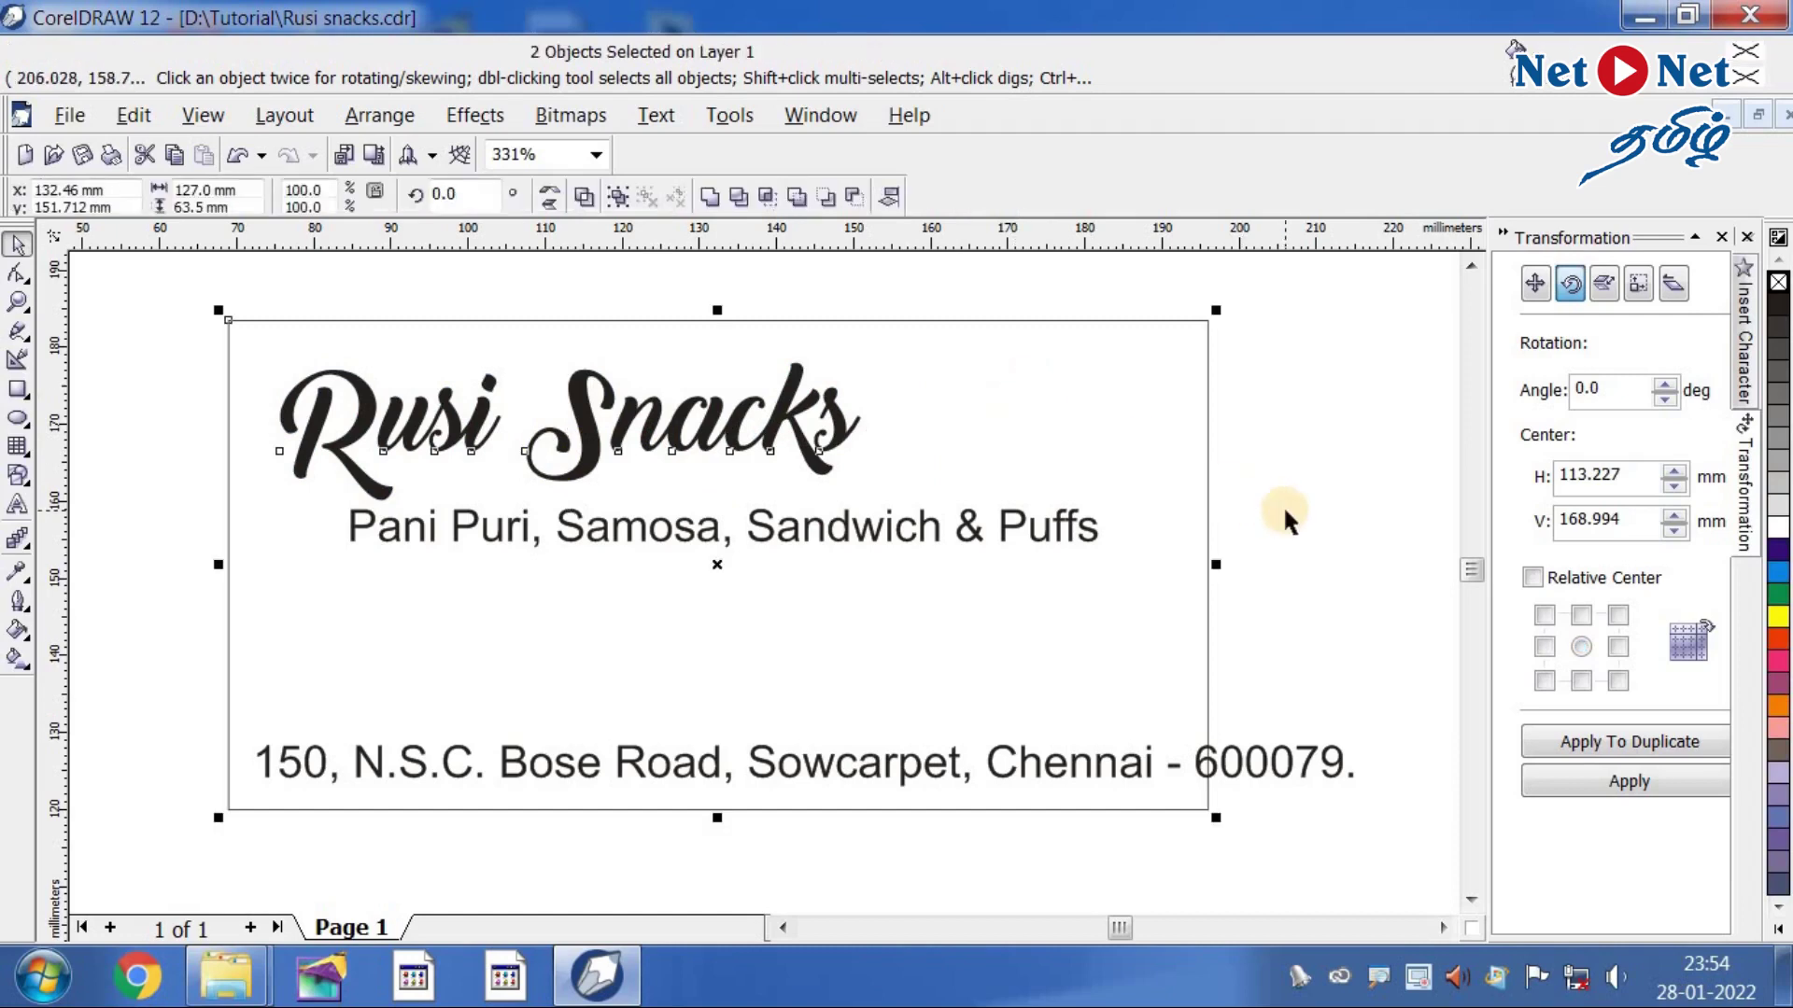
{"action": "key", "text": "c"}
{"action": "left_click", "coordinate": [1284, 456]}
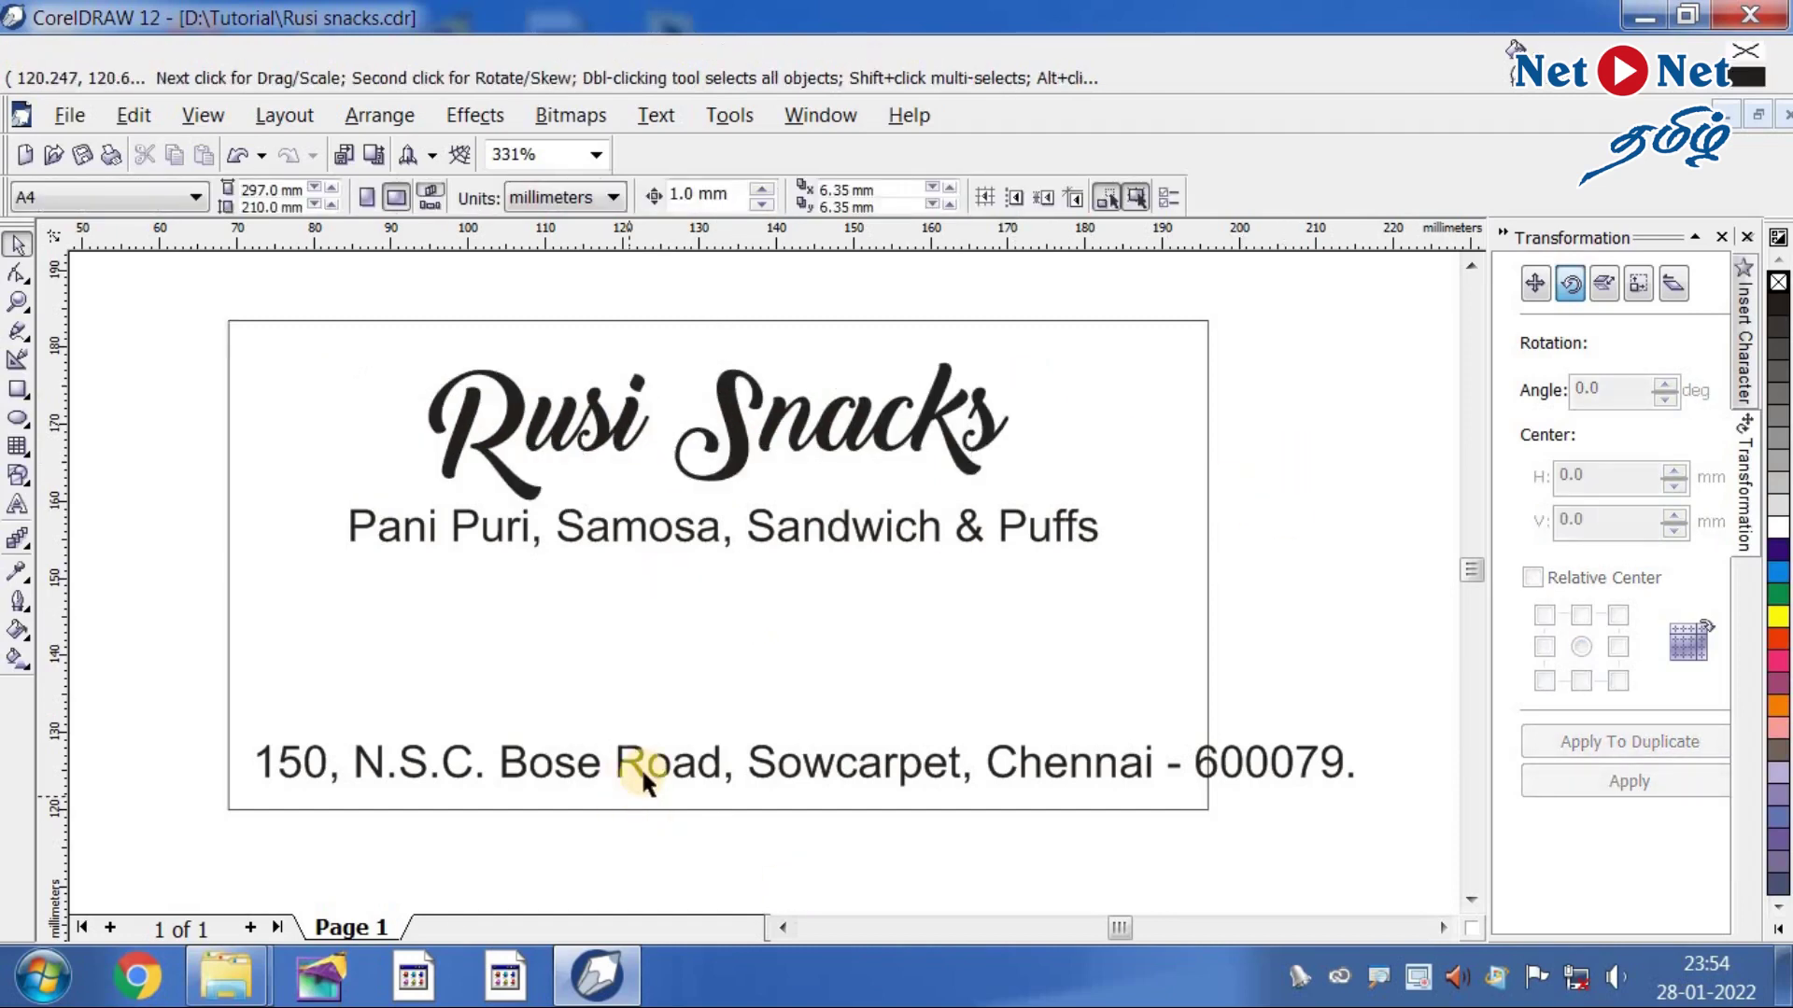
- Shrink the "Pani Puri, Samosa, Sandwich & Puffs" line about its center to roughly 13.7 pt
{"action": "left_click", "coordinate": [640, 551]}
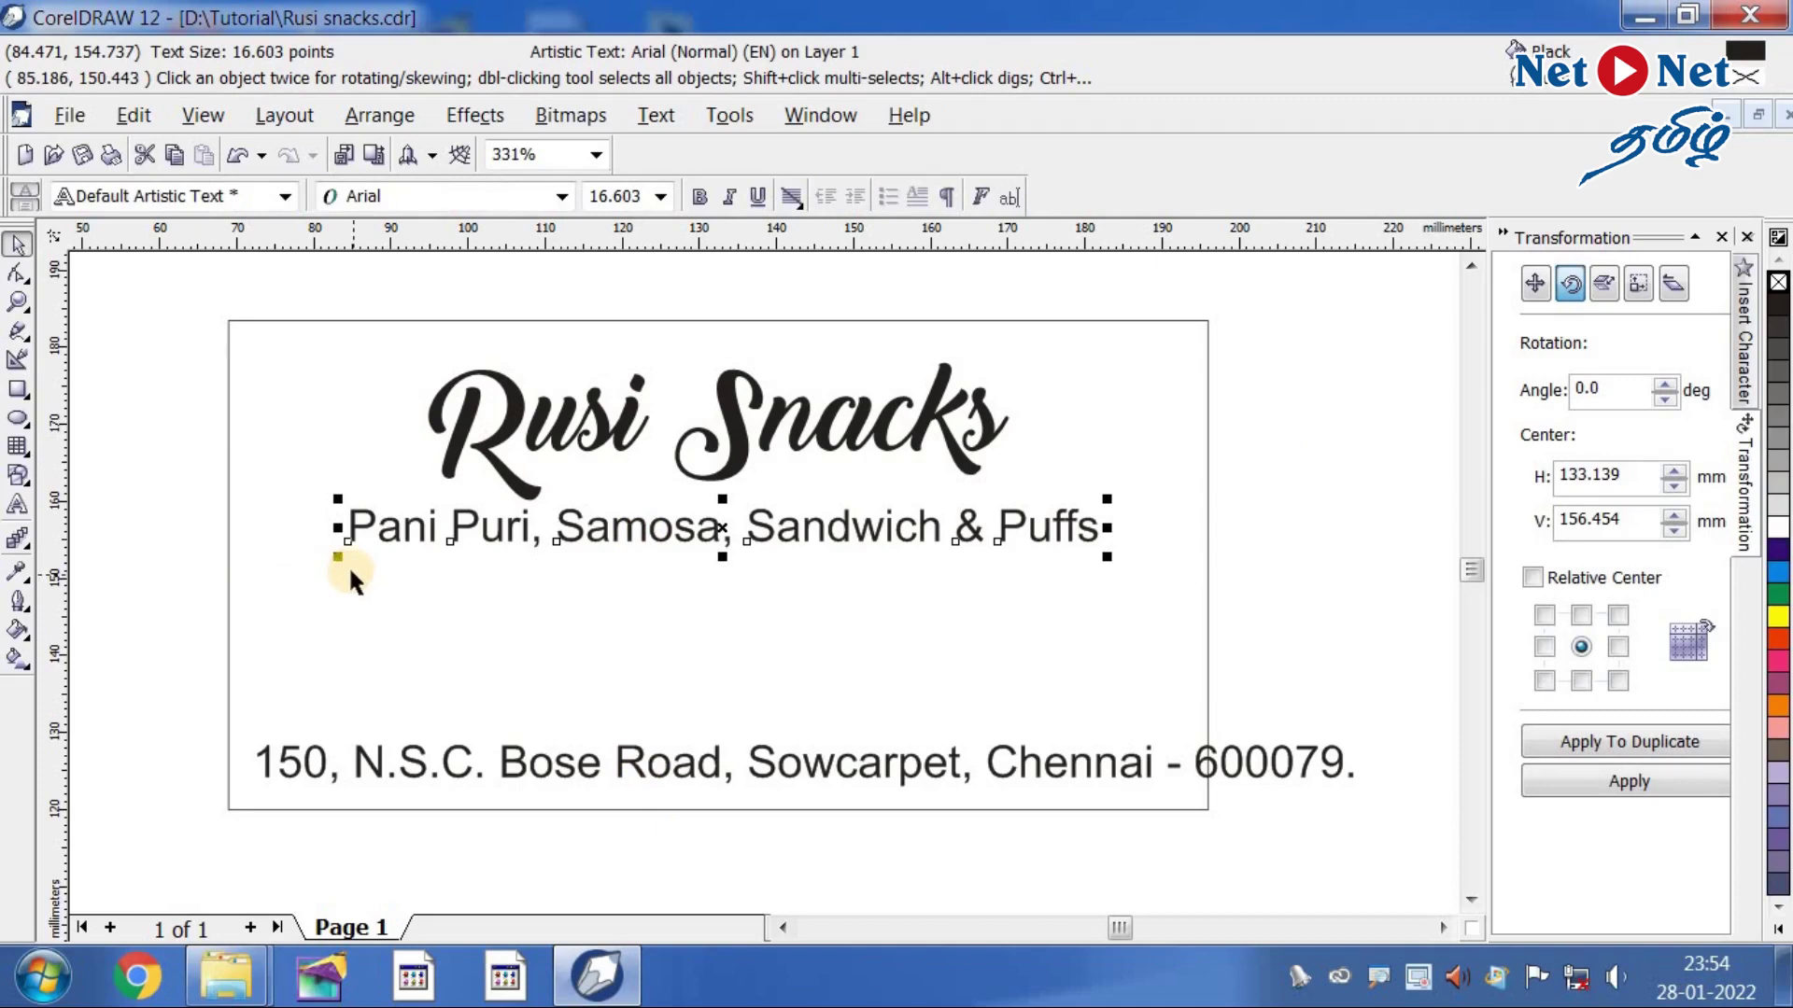
{"action": "left_click_drag", "start_coordinate": [337, 562], "coordinate": [339, 552]}
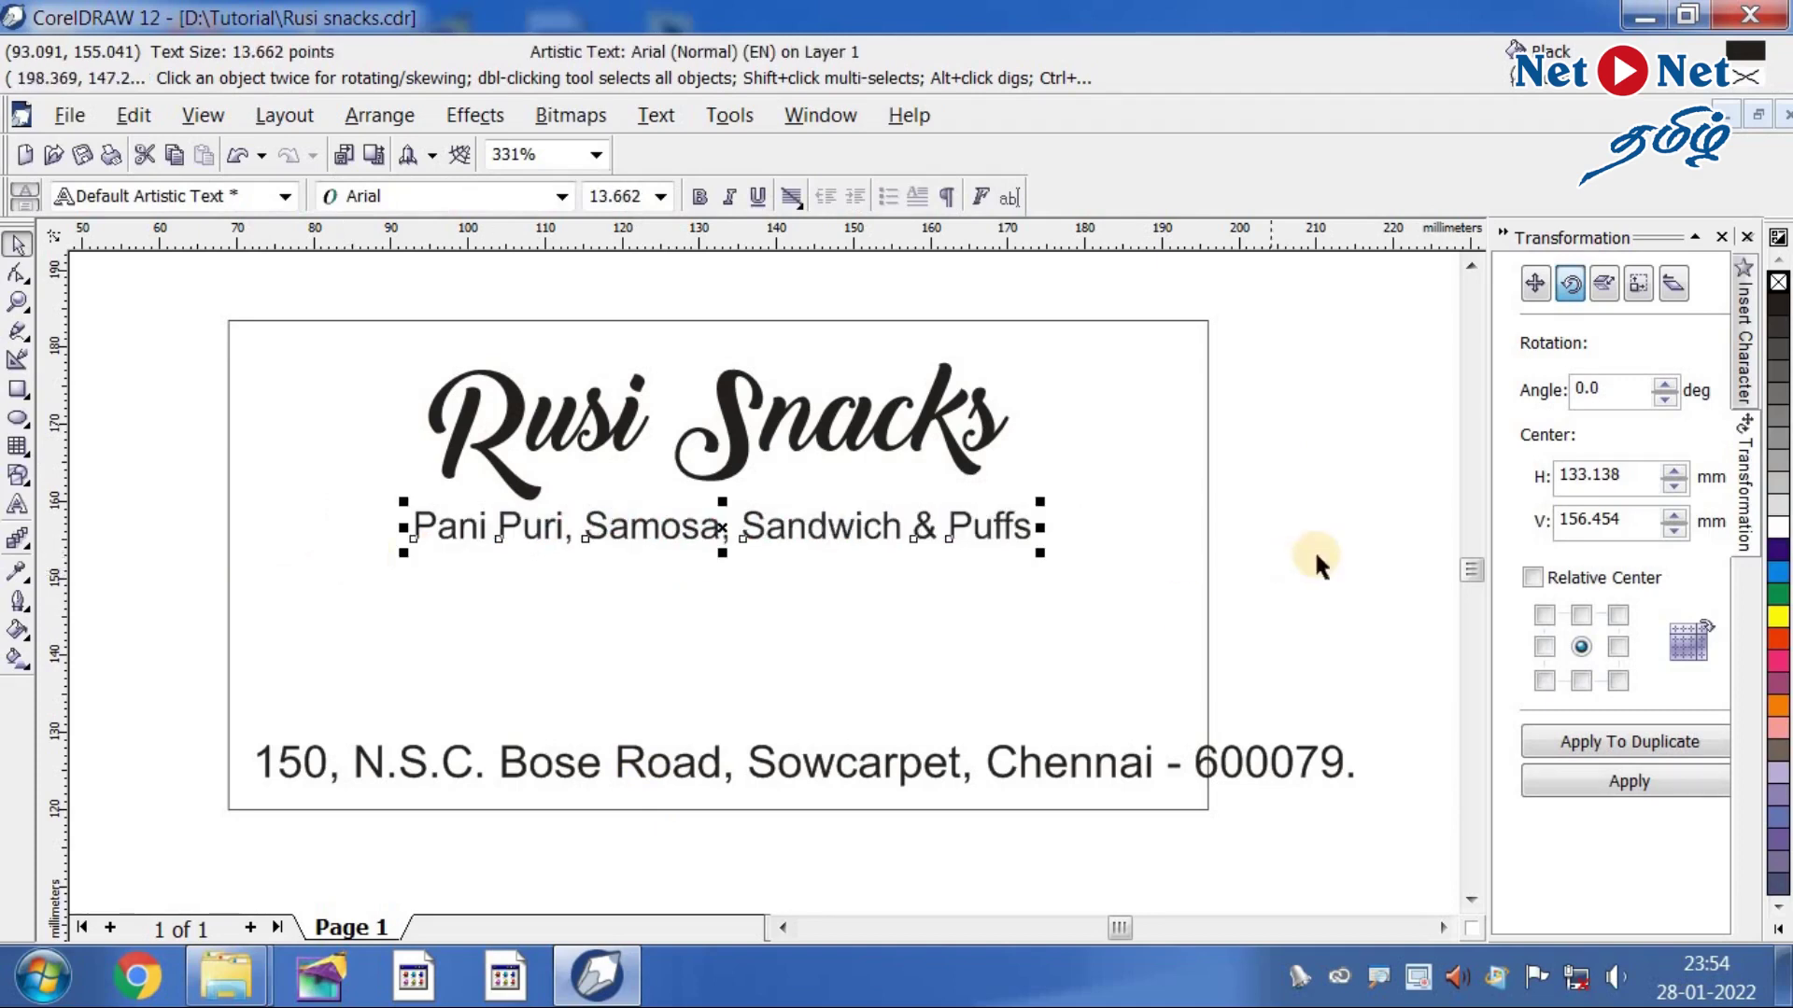
{"action": "left_click", "coordinate": [1363, 549]}
- Center the address line horizontally in the rectangle and shrink it about its center to roughly 13.3 pt
{"action": "left_click", "coordinate": [793, 770]}
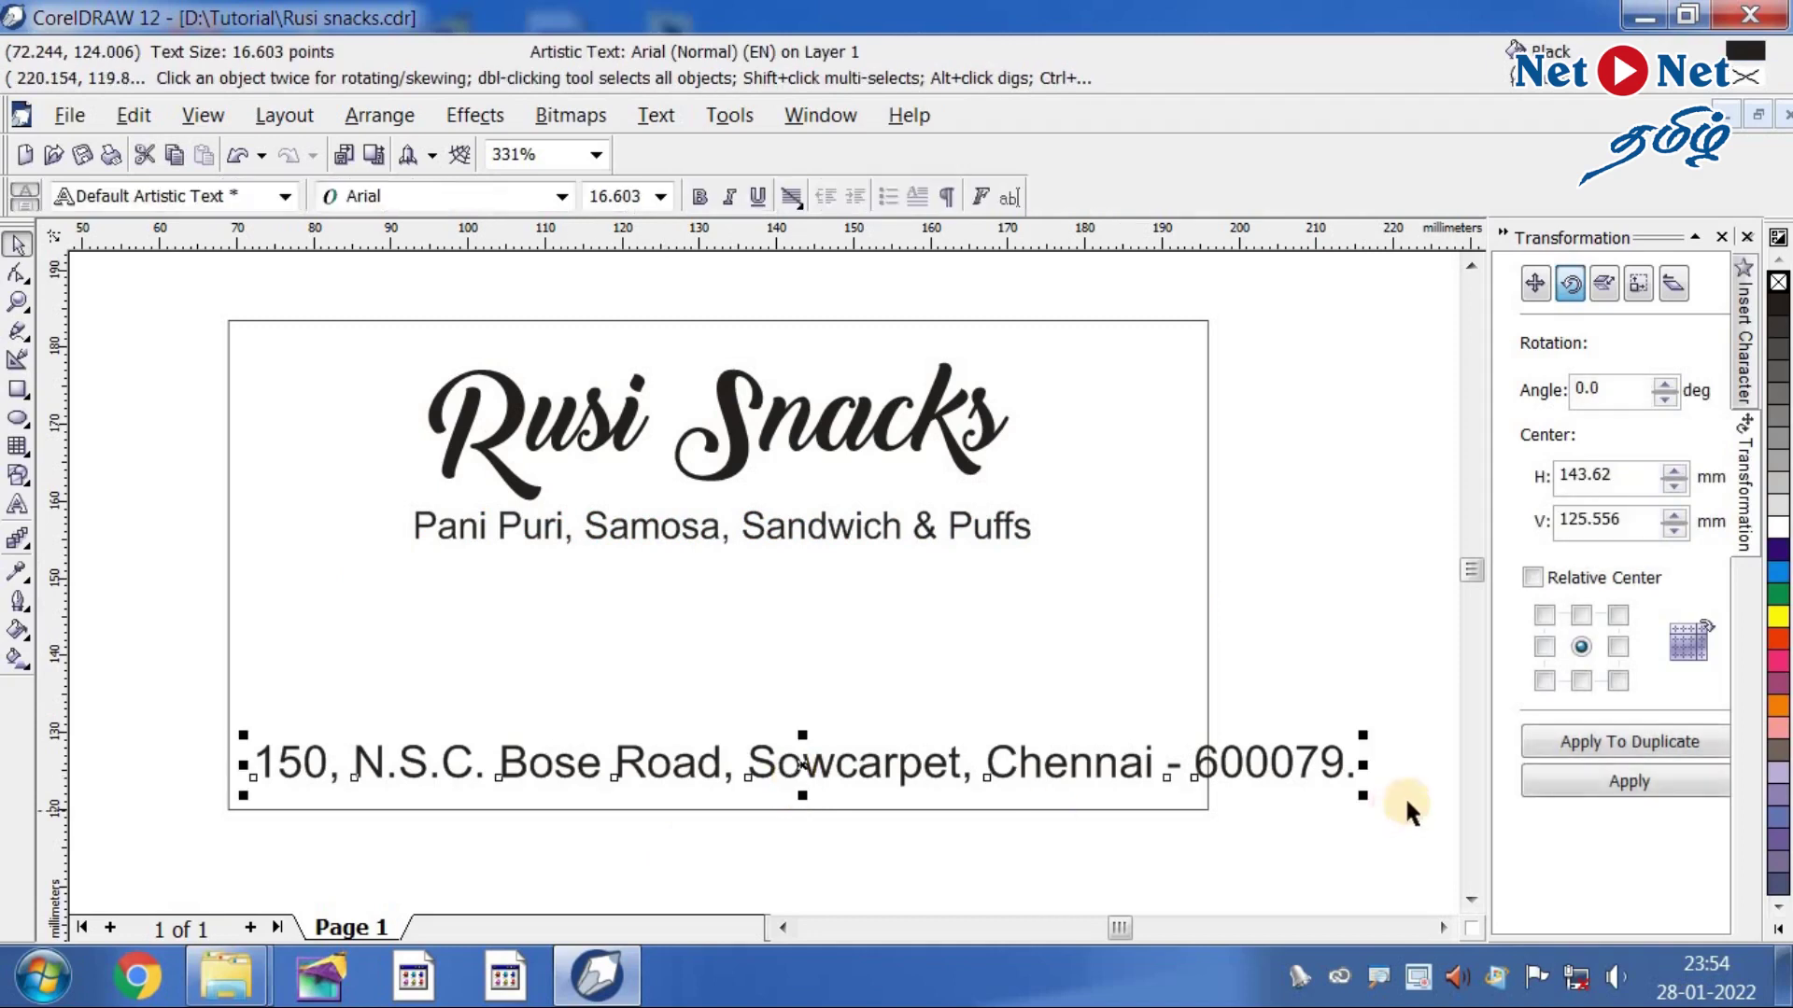
{"action": "left_click", "coordinate": [1163, 707], "text": "shift"}
{"action": "key", "text": "c"}
{"action": "left_click", "coordinate": [1302, 620]}
{"action": "left_click", "coordinate": [1185, 780]}
{"action": "left_click_drag", "start_coordinate": [1276, 798], "coordinate": [1249, 798]}
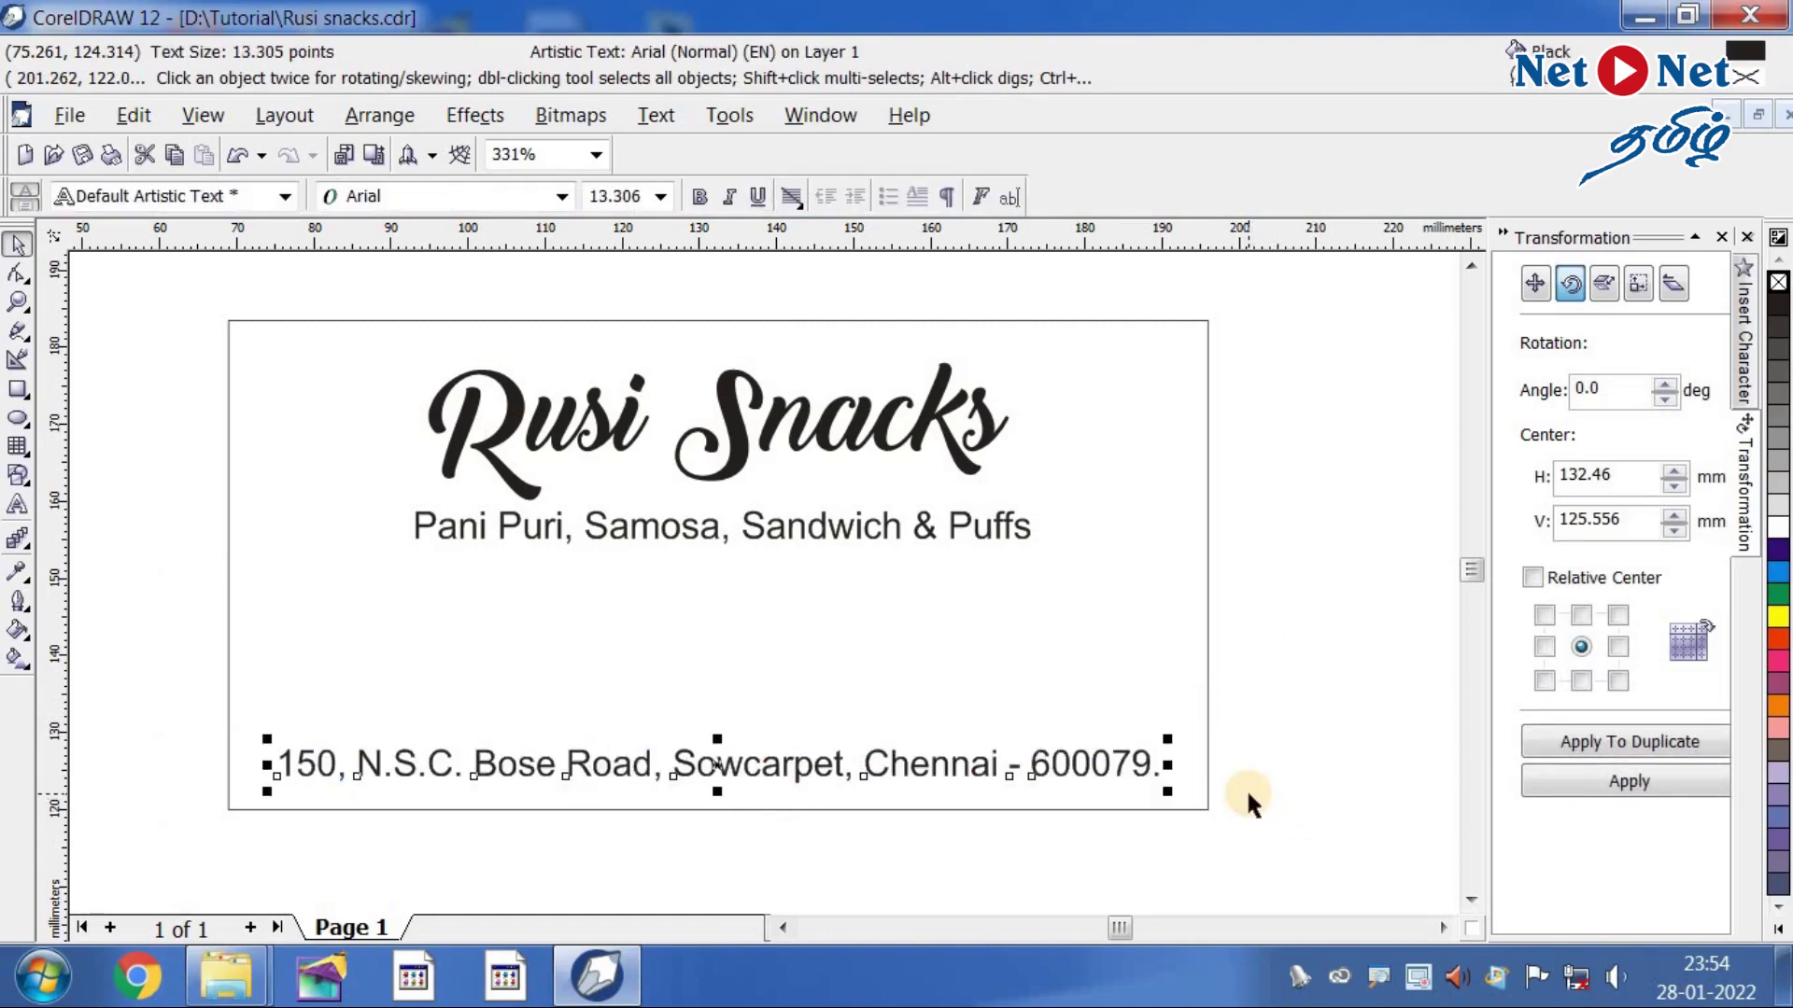
- Make the address line bold and reduce it to about 11.2 pt
{"action": "left_click", "coordinate": [699, 197]}
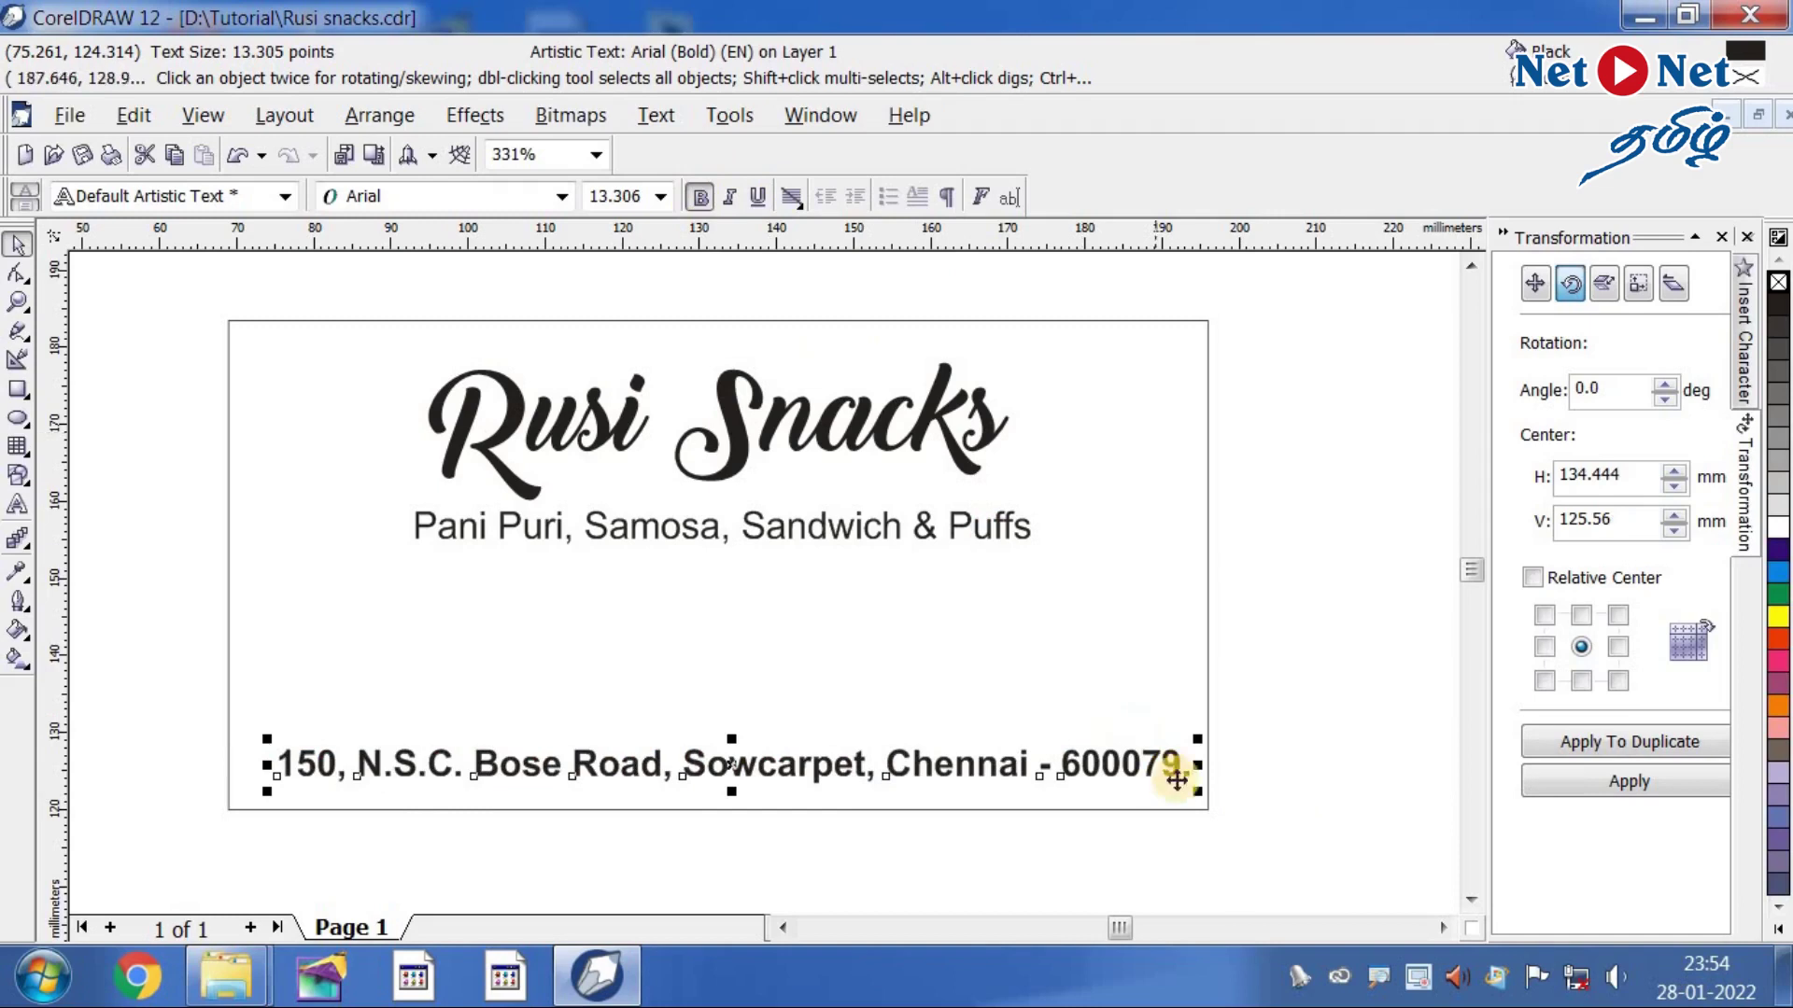
{"action": "left_click_drag", "start_coordinate": [1174, 786], "coordinate": [1170, 792]}
{"action": "left_click_drag", "start_coordinate": [961, 765], "coordinate": [1129, 680]}
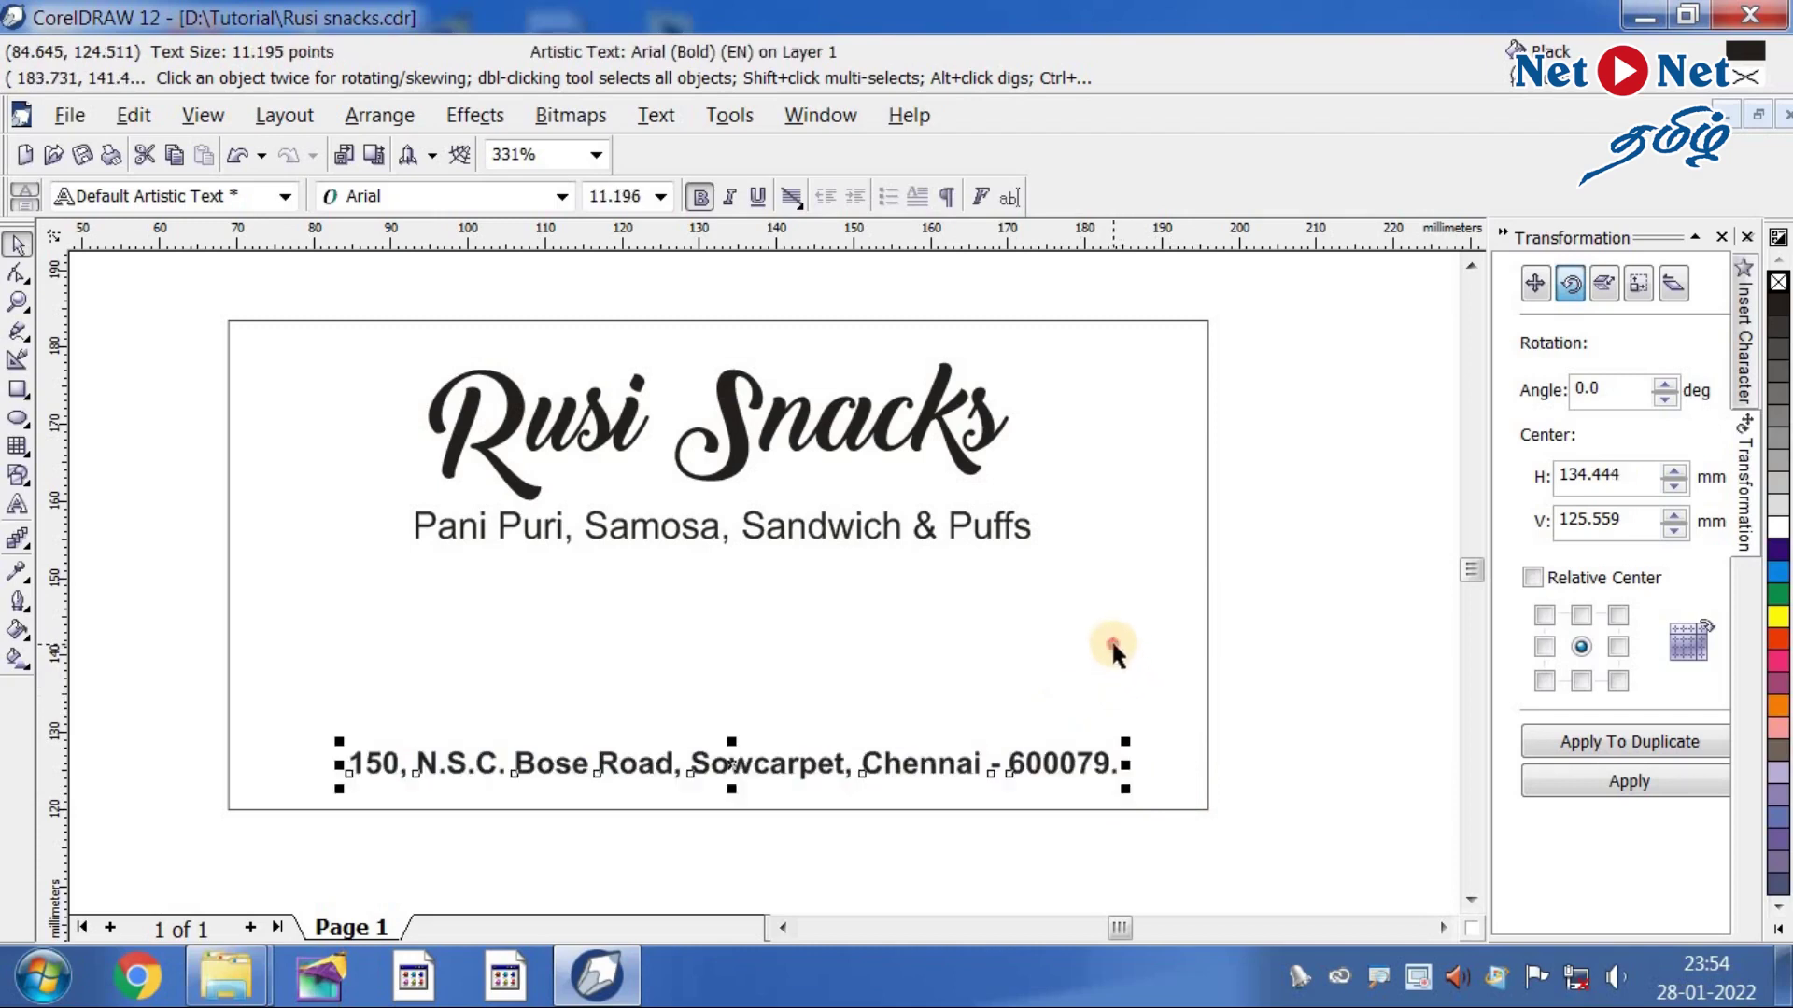
- Center the bold address line horizontally in the rectangle
{"action": "left_click", "coordinate": [1195, 651], "text": "shift"}
{"action": "key", "text": "c"}
{"action": "left_click", "coordinate": [1300, 651]}
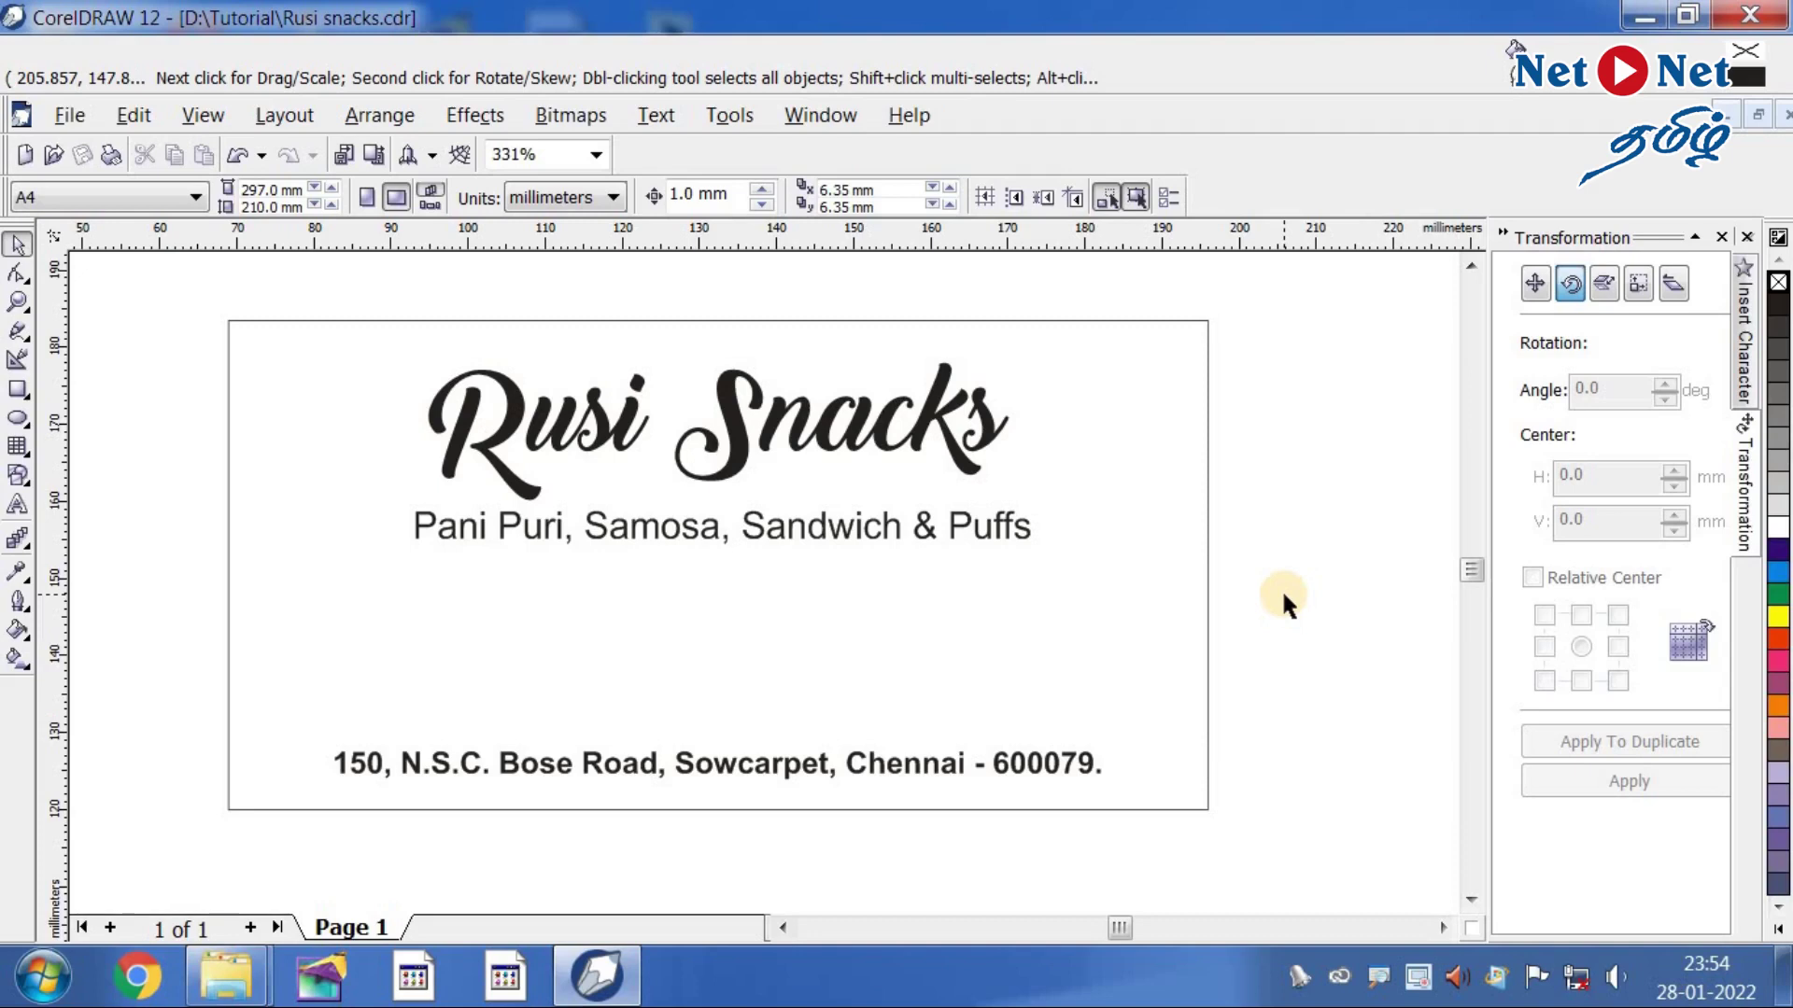
- Move the address line slightly upward inside the card rectangle
{"action": "left_click", "coordinate": [1062, 758]}
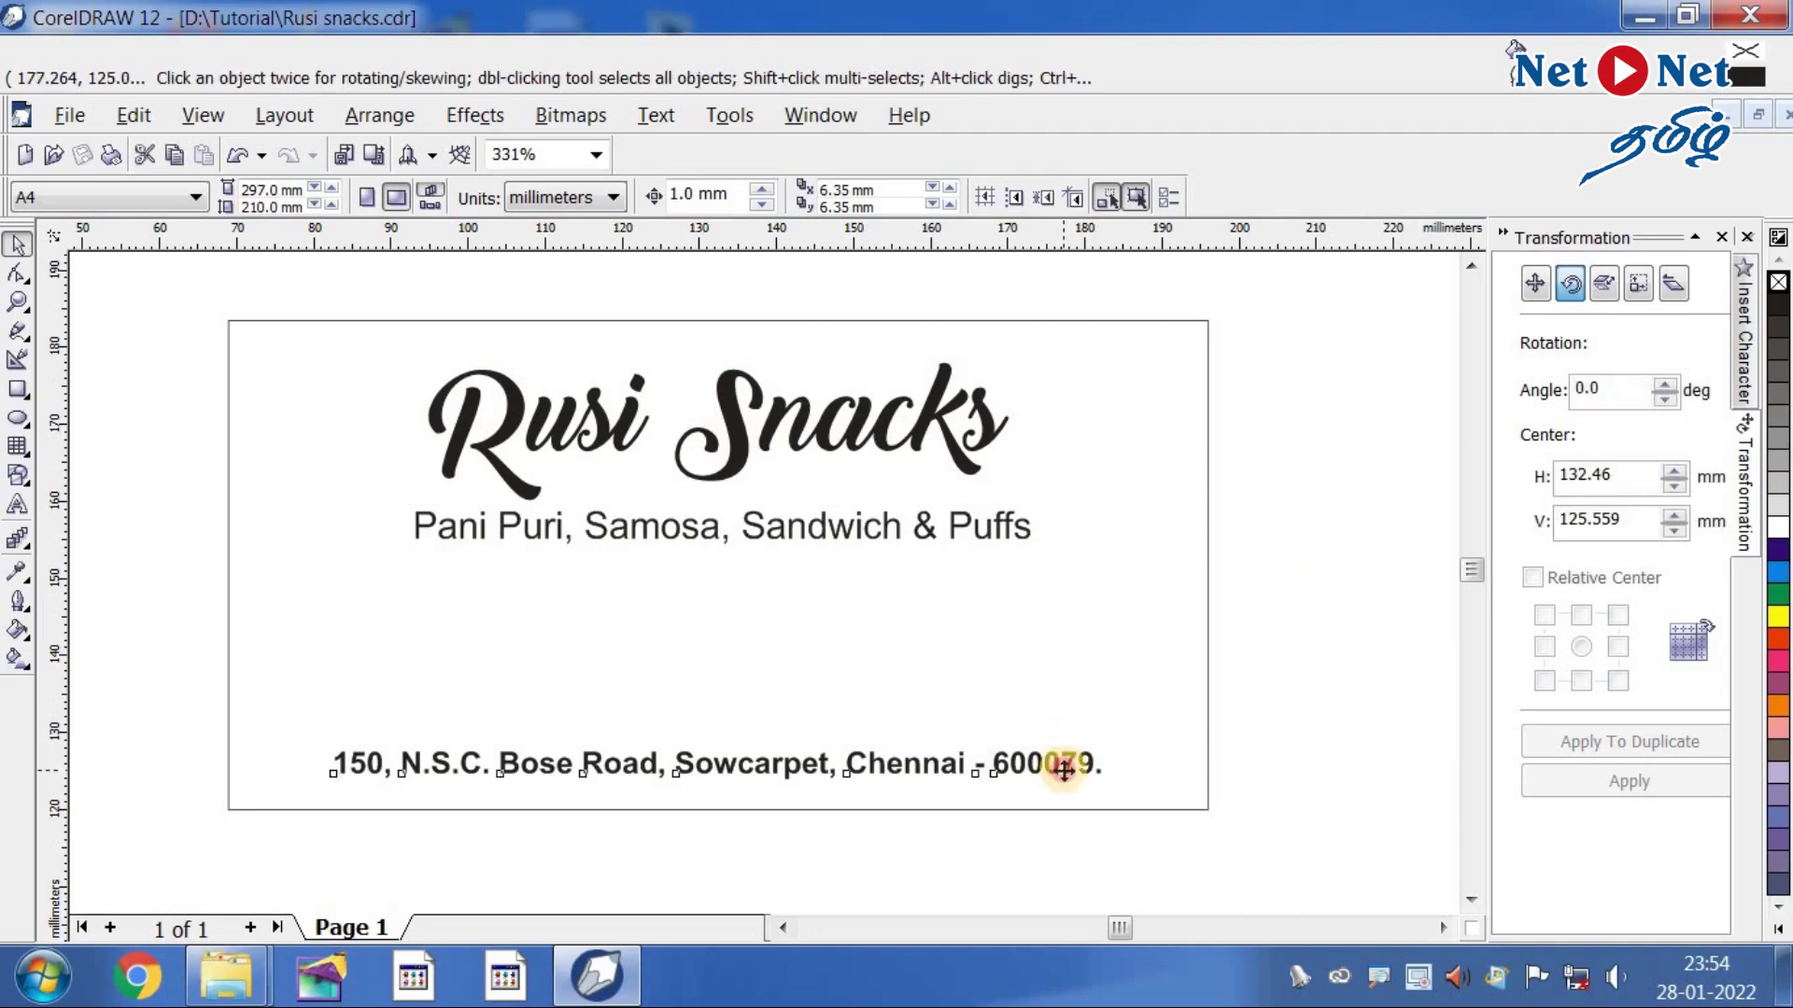
{"action": "left_click_drag", "start_coordinate": [1089, 763], "coordinate": [1089, 754]}
{"action": "left_click", "coordinate": [1275, 654]}
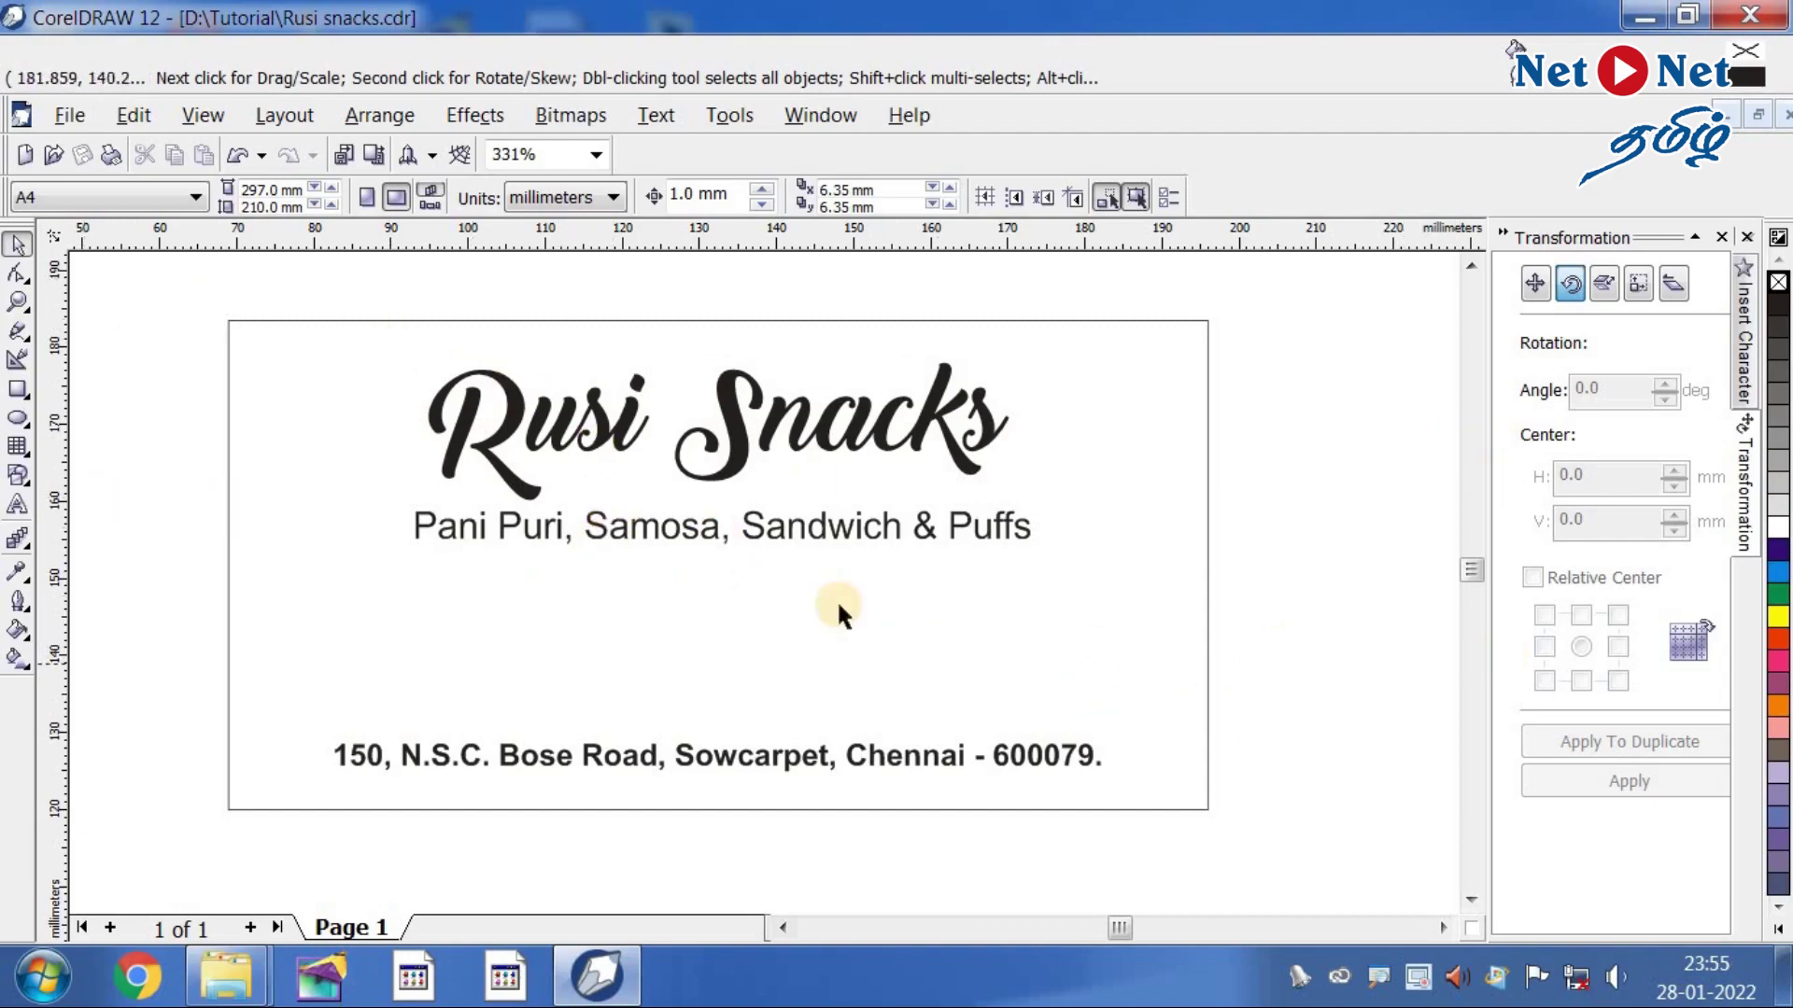
- Draw a rectangle about 24.5 × 20.1 mm below the product line near the card's left edge and round all its corners to 16
{"action": "left_click", "coordinate": [17, 389]}
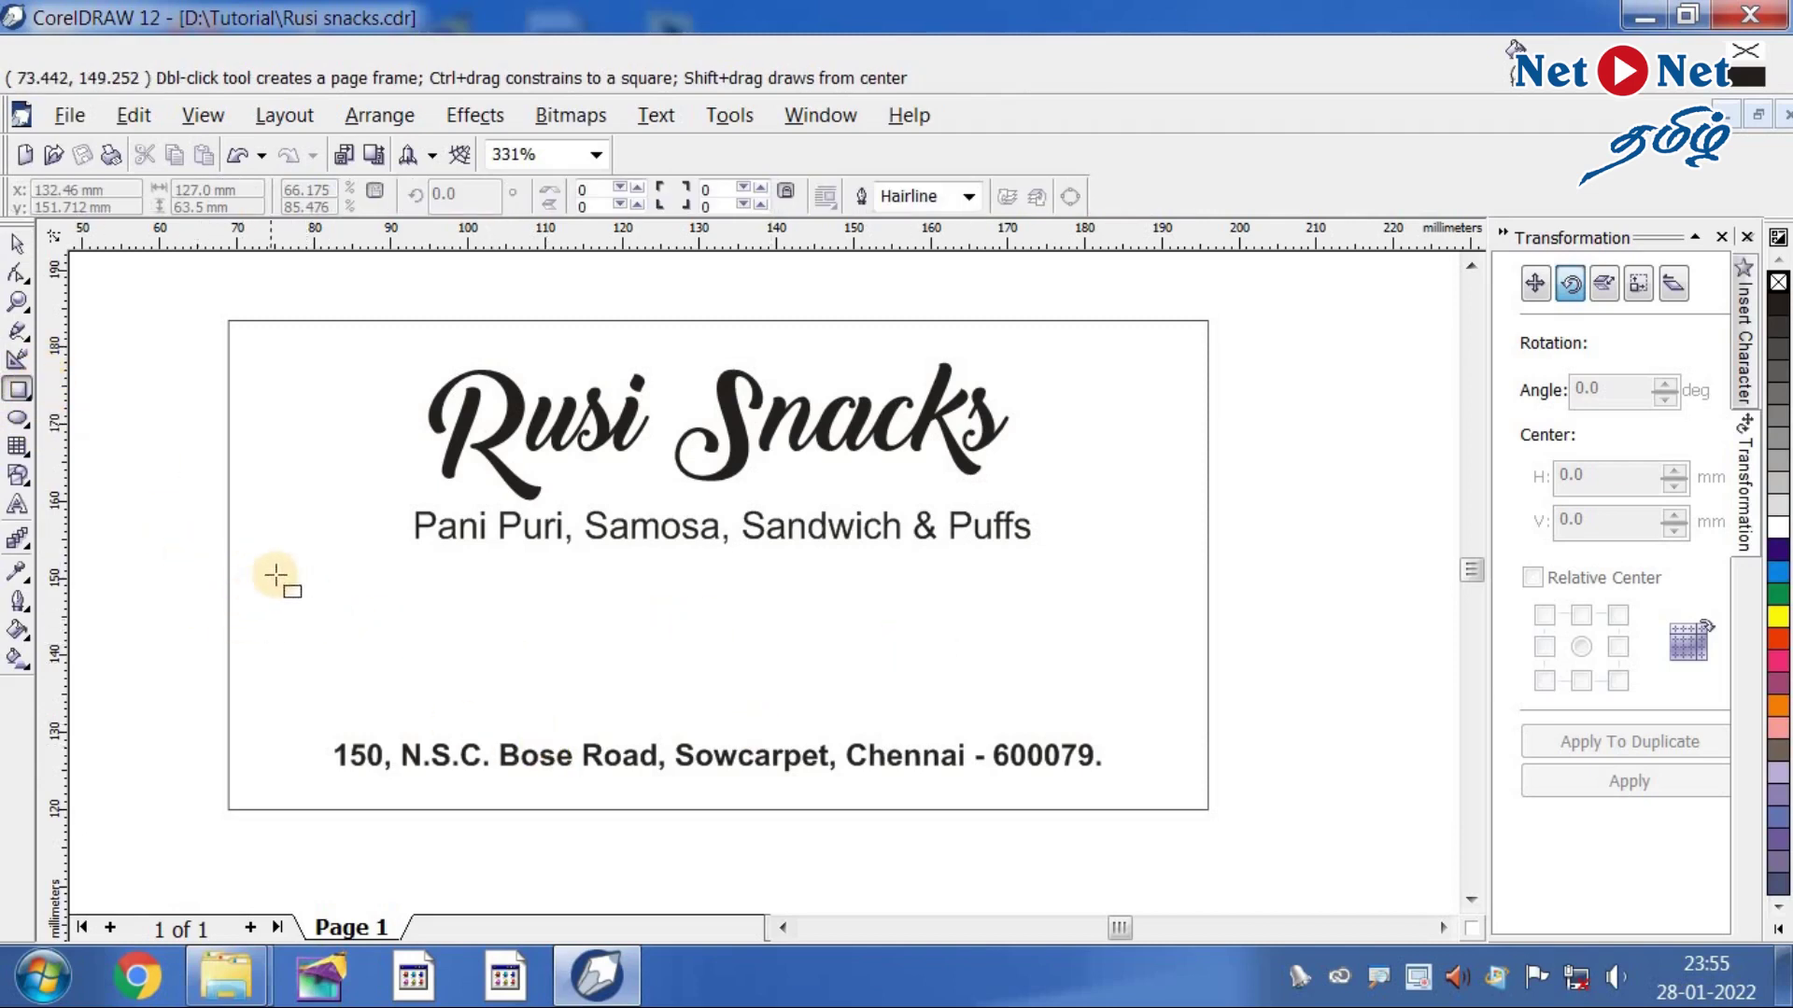
{"action": "left_click_drag", "start_coordinate": [277, 575], "coordinate": [465, 730]}
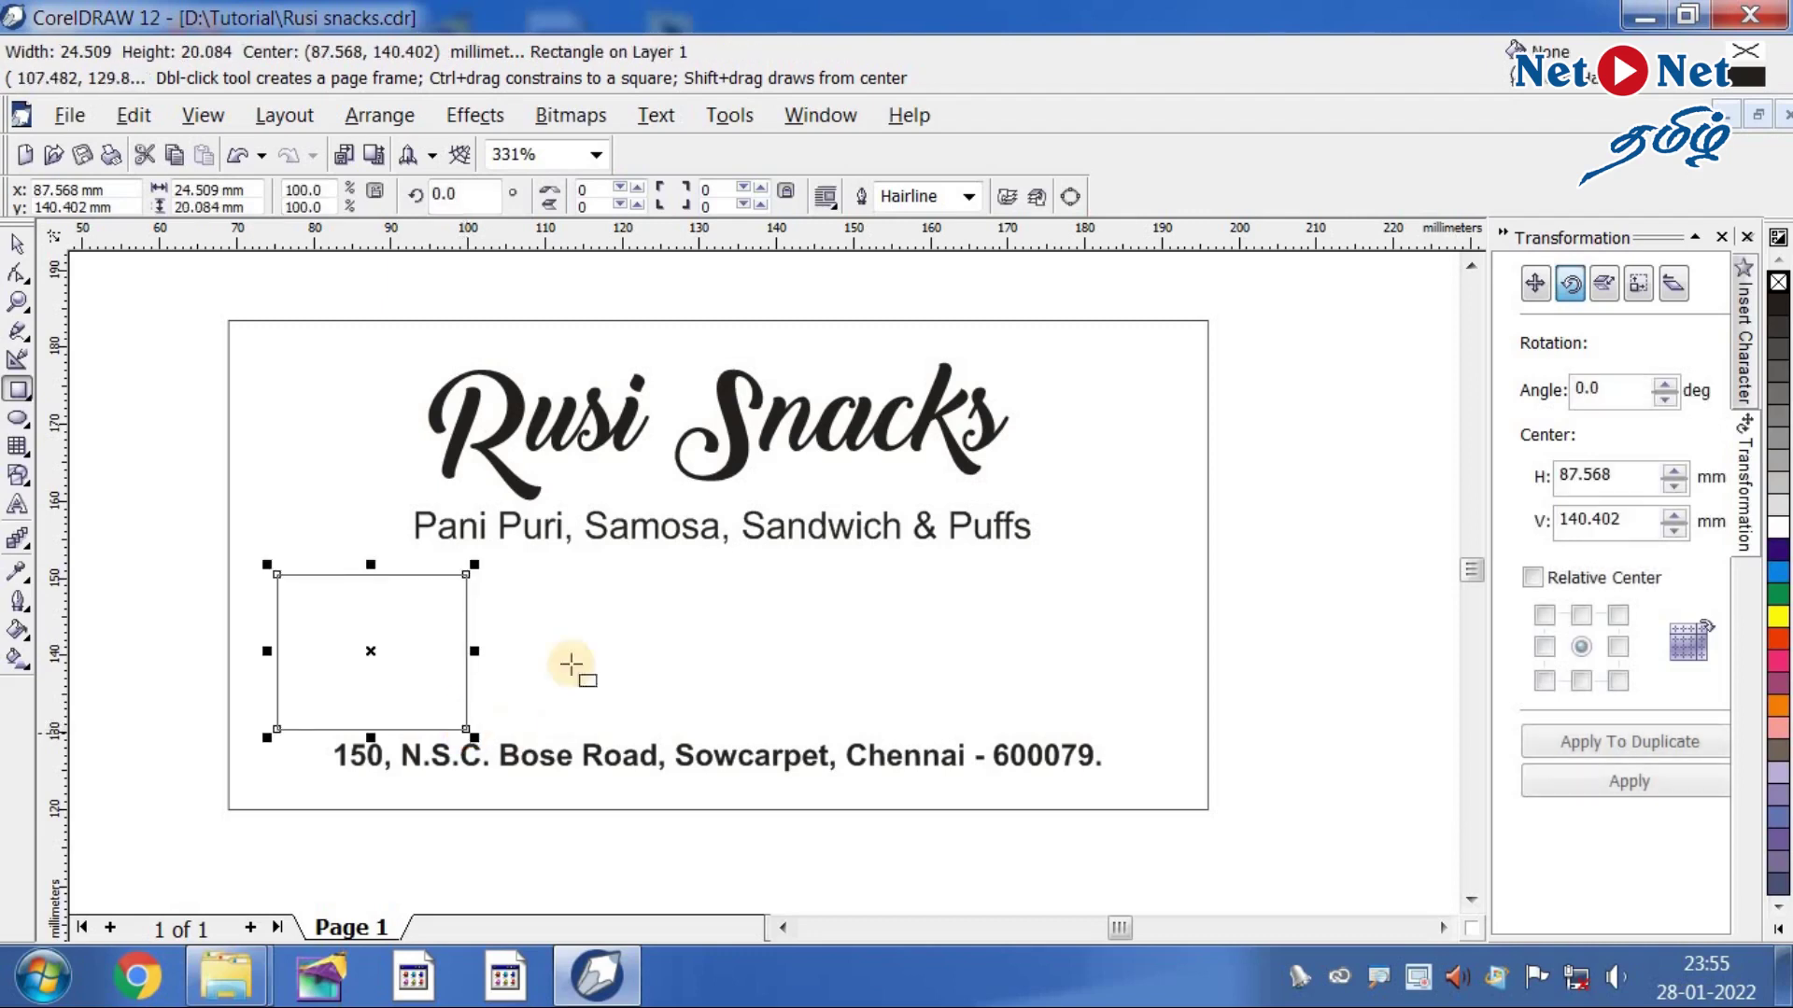
{"action": "left_click", "coordinate": [18, 302]}
{"action": "left_click_drag", "start_coordinate": [407, 696], "coordinate": [680, 816]}
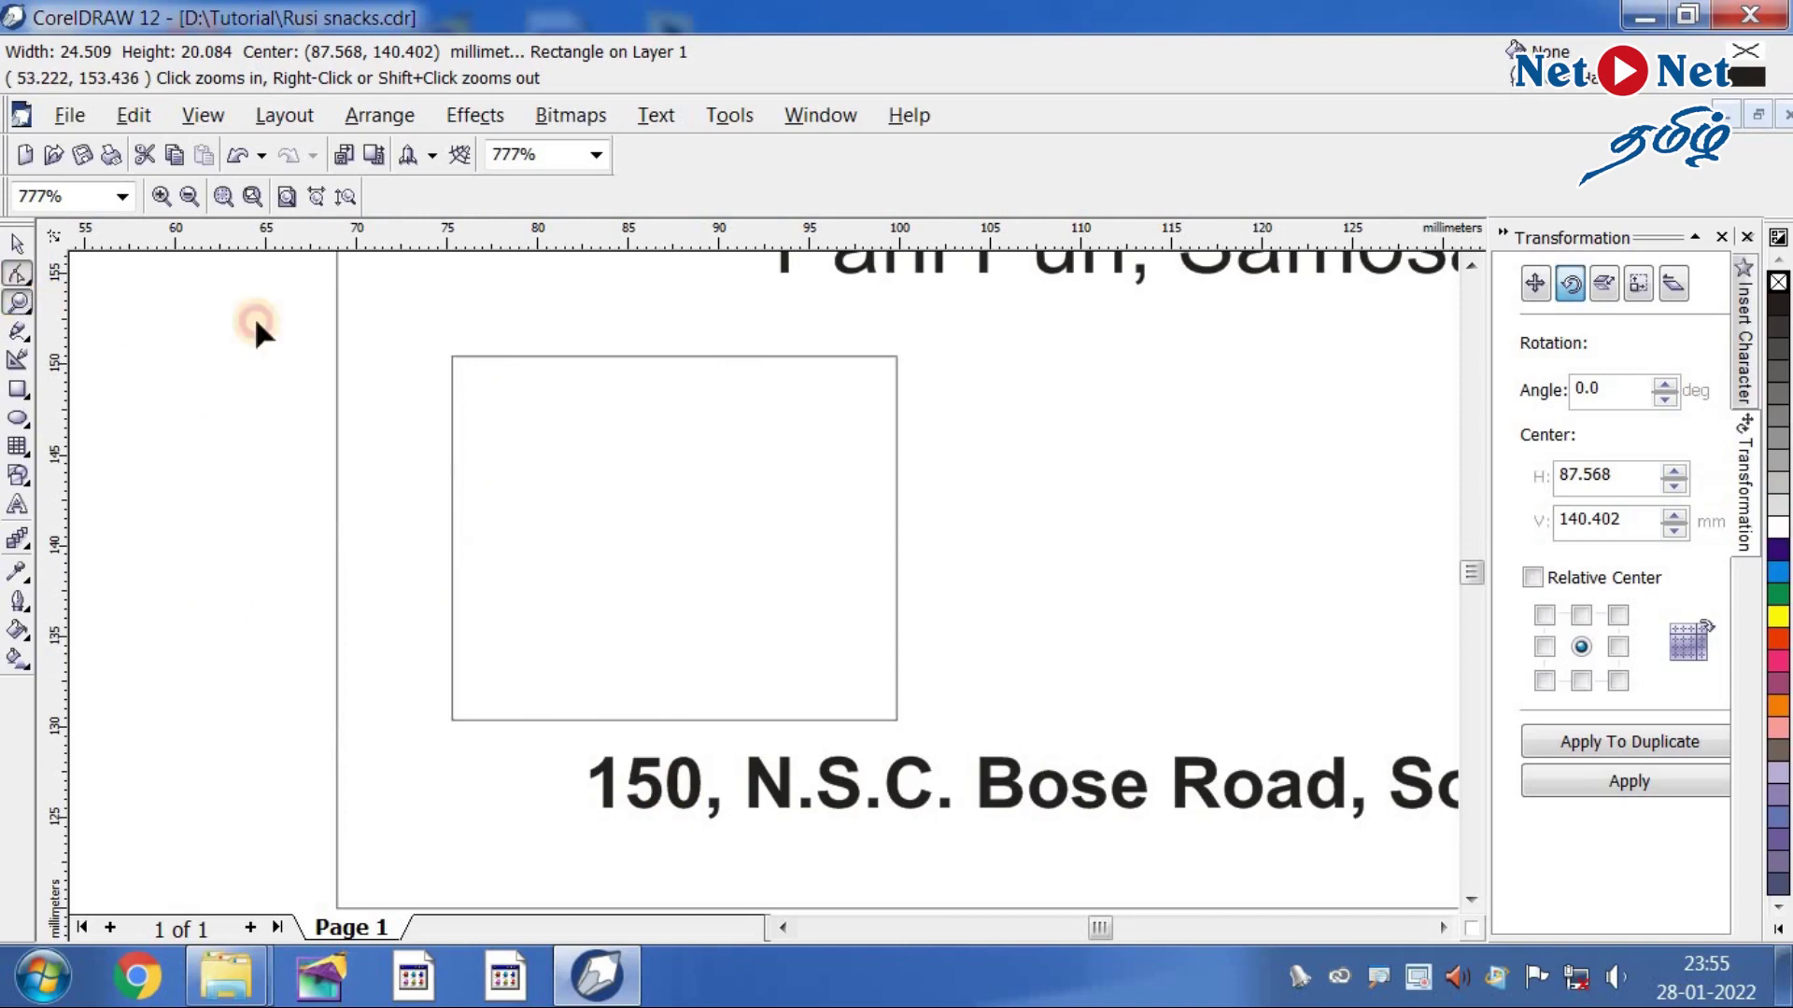
{"action": "left_click", "coordinate": [17, 276]}
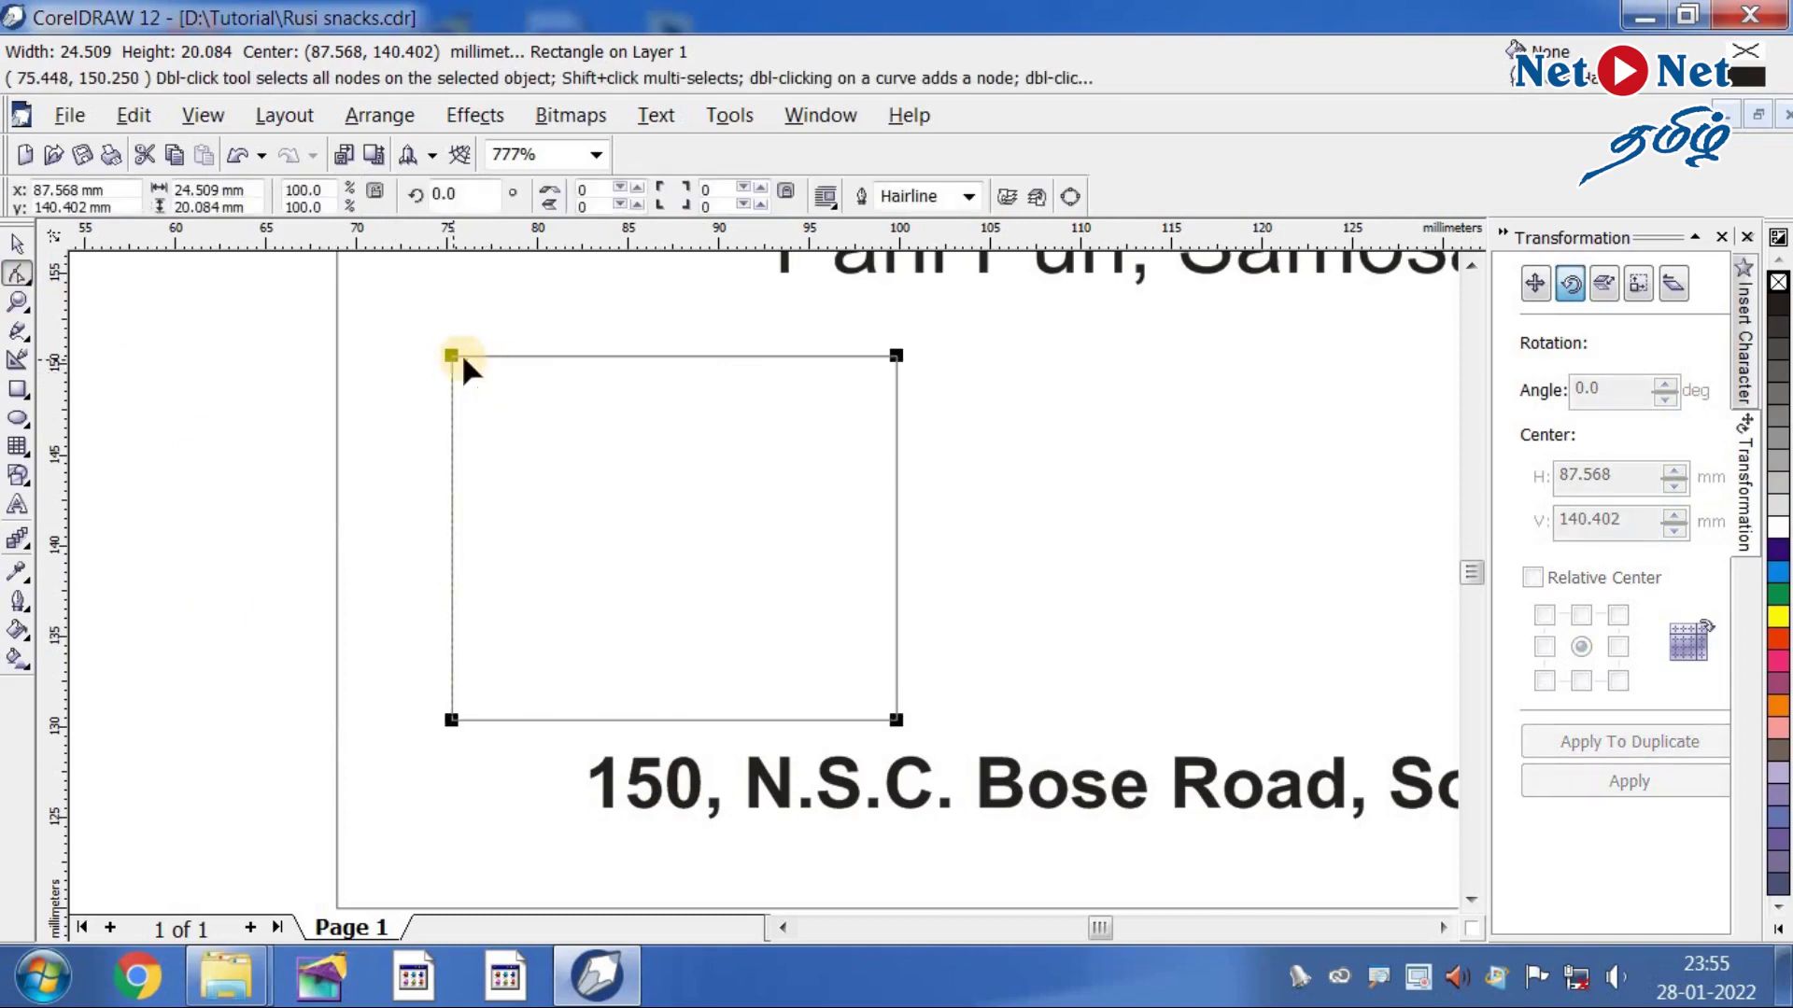
{"action": "left_click_drag", "start_coordinate": [452, 356], "coordinate": [483, 358]}
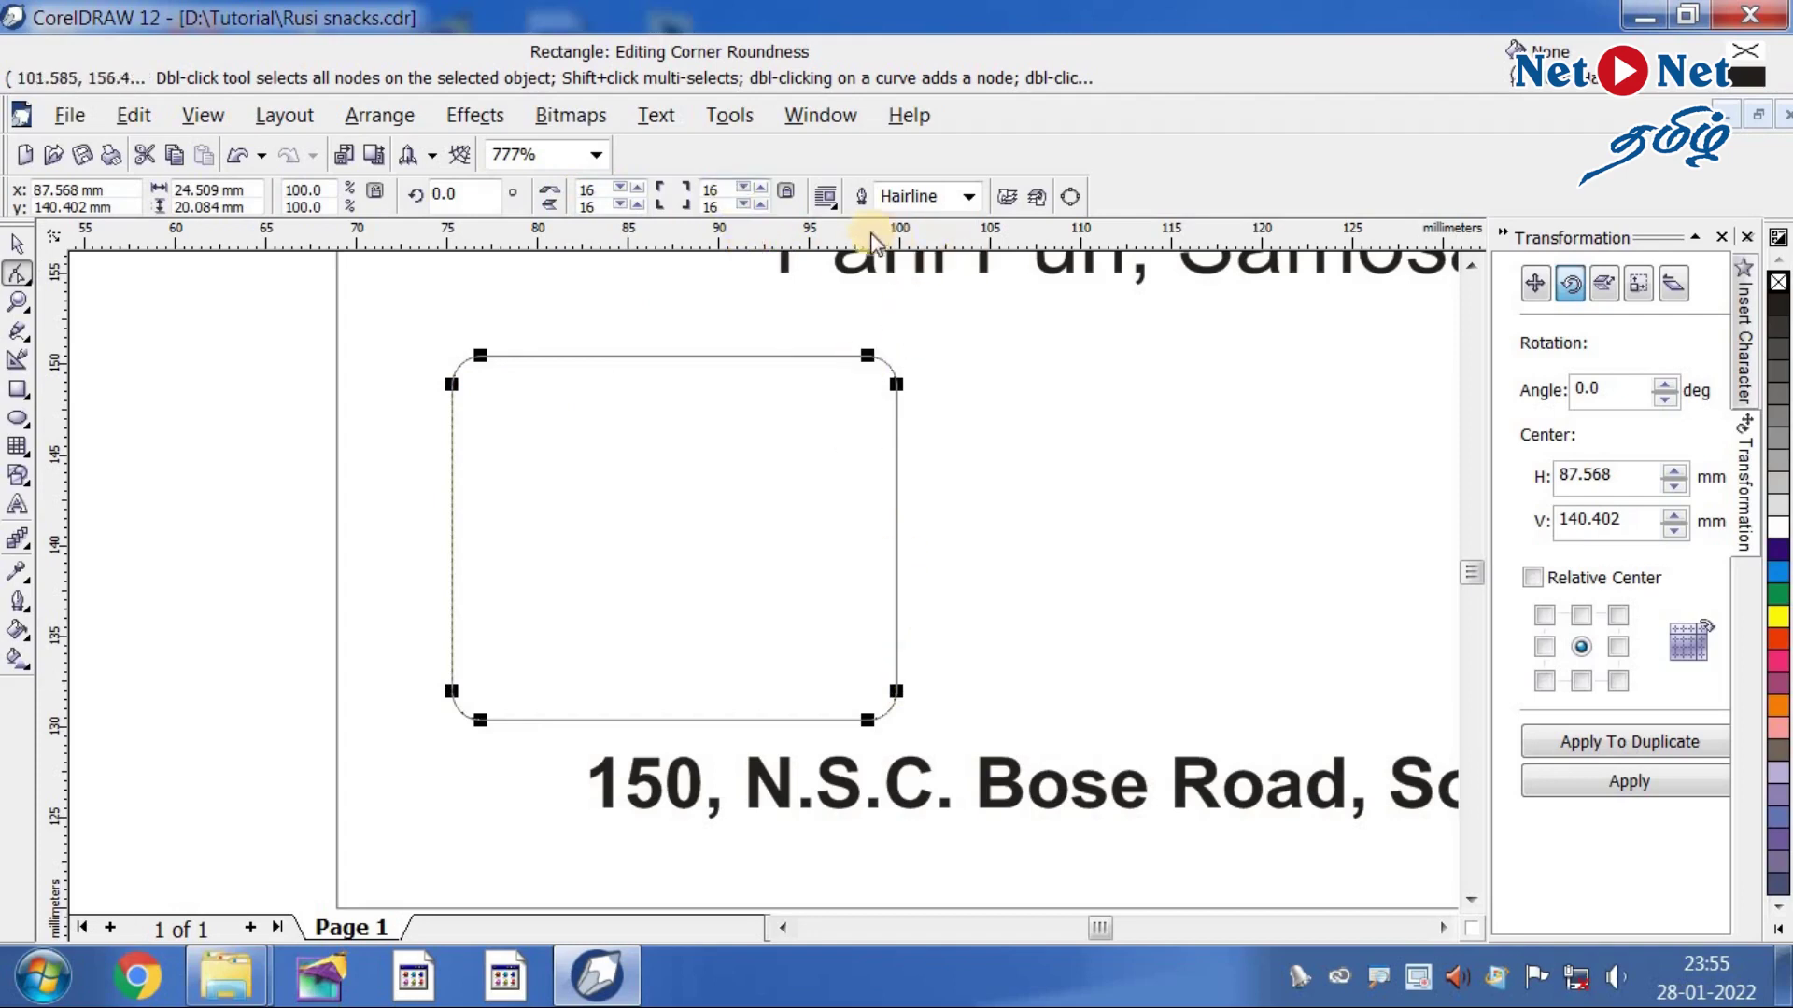
- Unlink the small rectangle's corner roundness and set its upper-right and lower-left corners to 0
{"action": "left_click", "coordinate": [786, 194]}
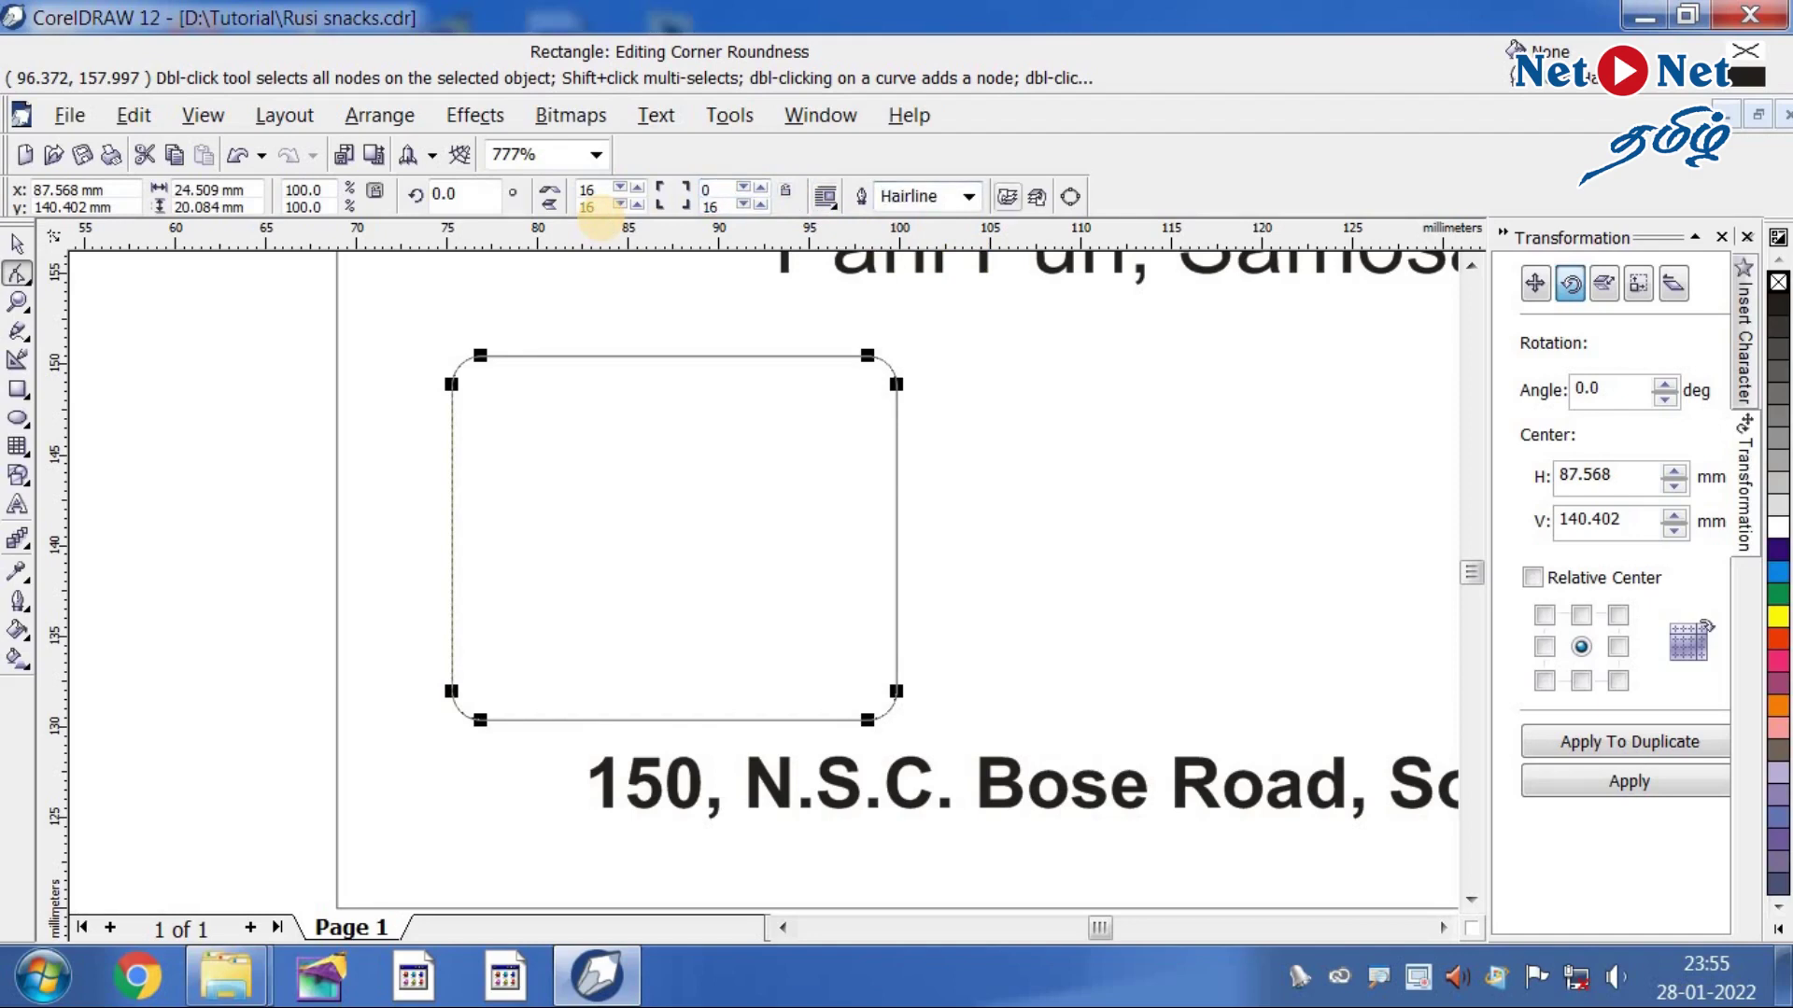
{"action": "key", "text": "Tab"}
{"action": "key", "text": "Tab"}
{"action": "key", "text": "Tab"}
{"action": "key", "text": "Tab"}
{"action": "key", "text": "Tab"}
{"action": "key", "text": "Return"}
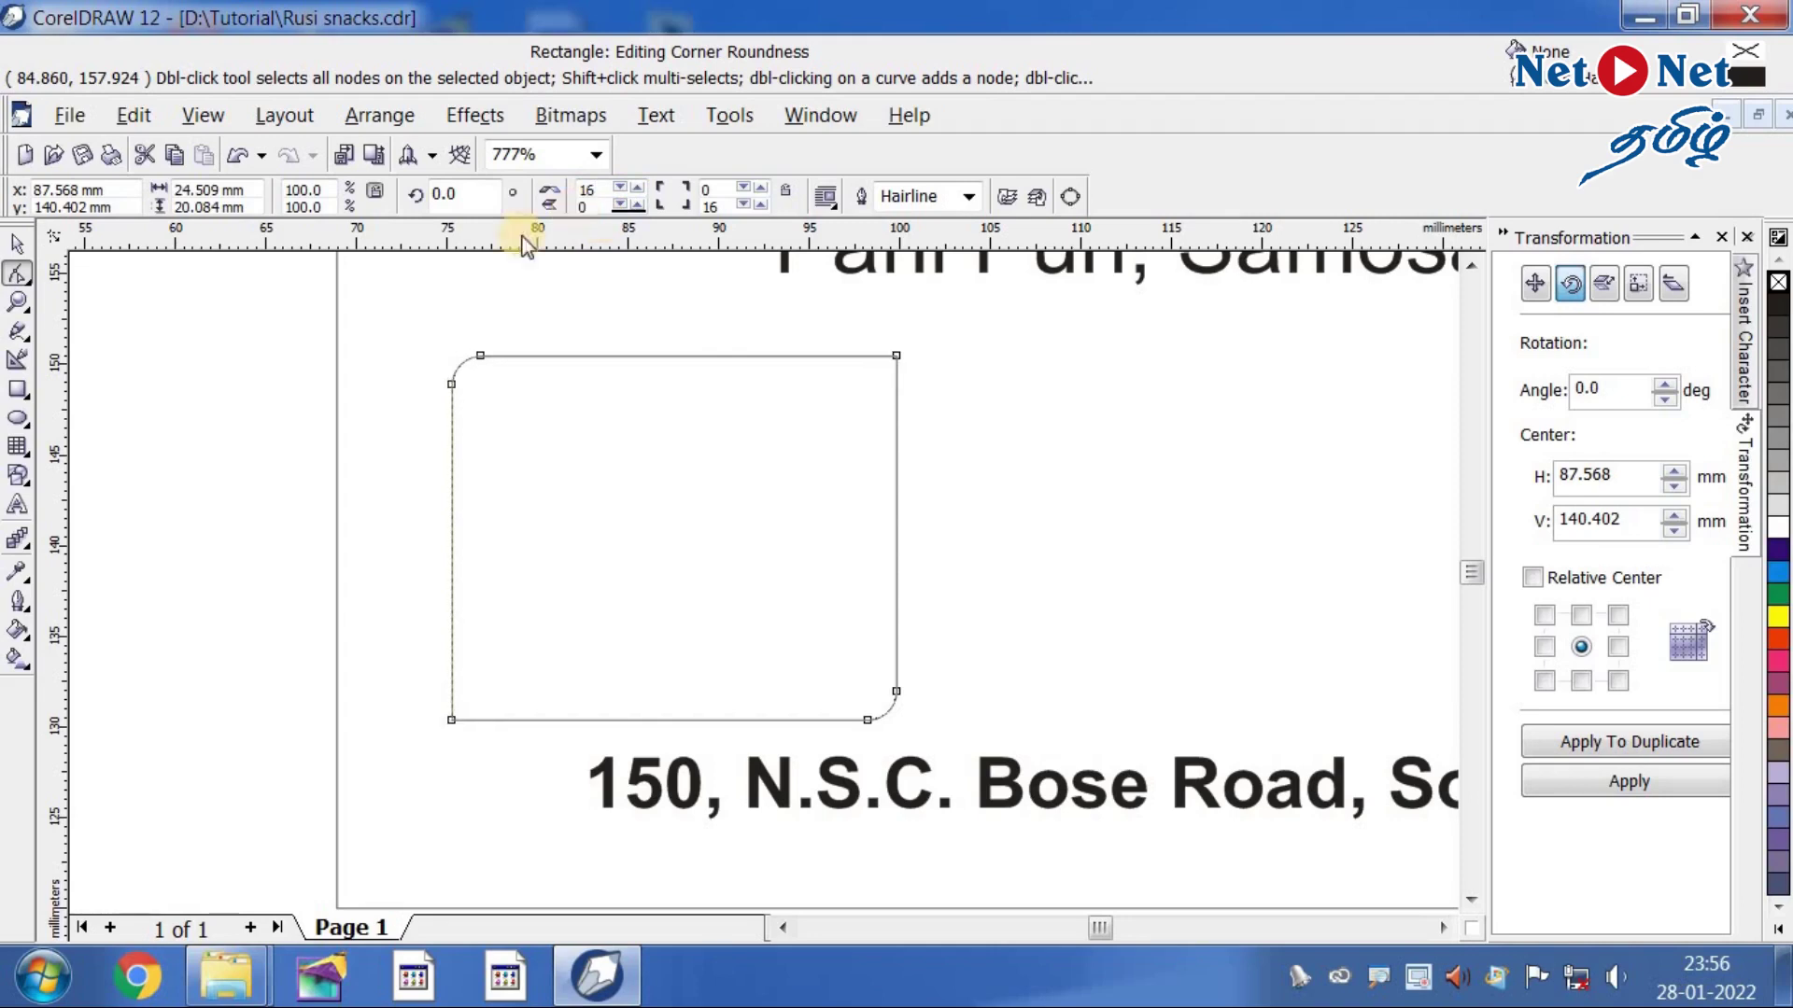
{"action": "left_click", "coordinate": [17, 244]}
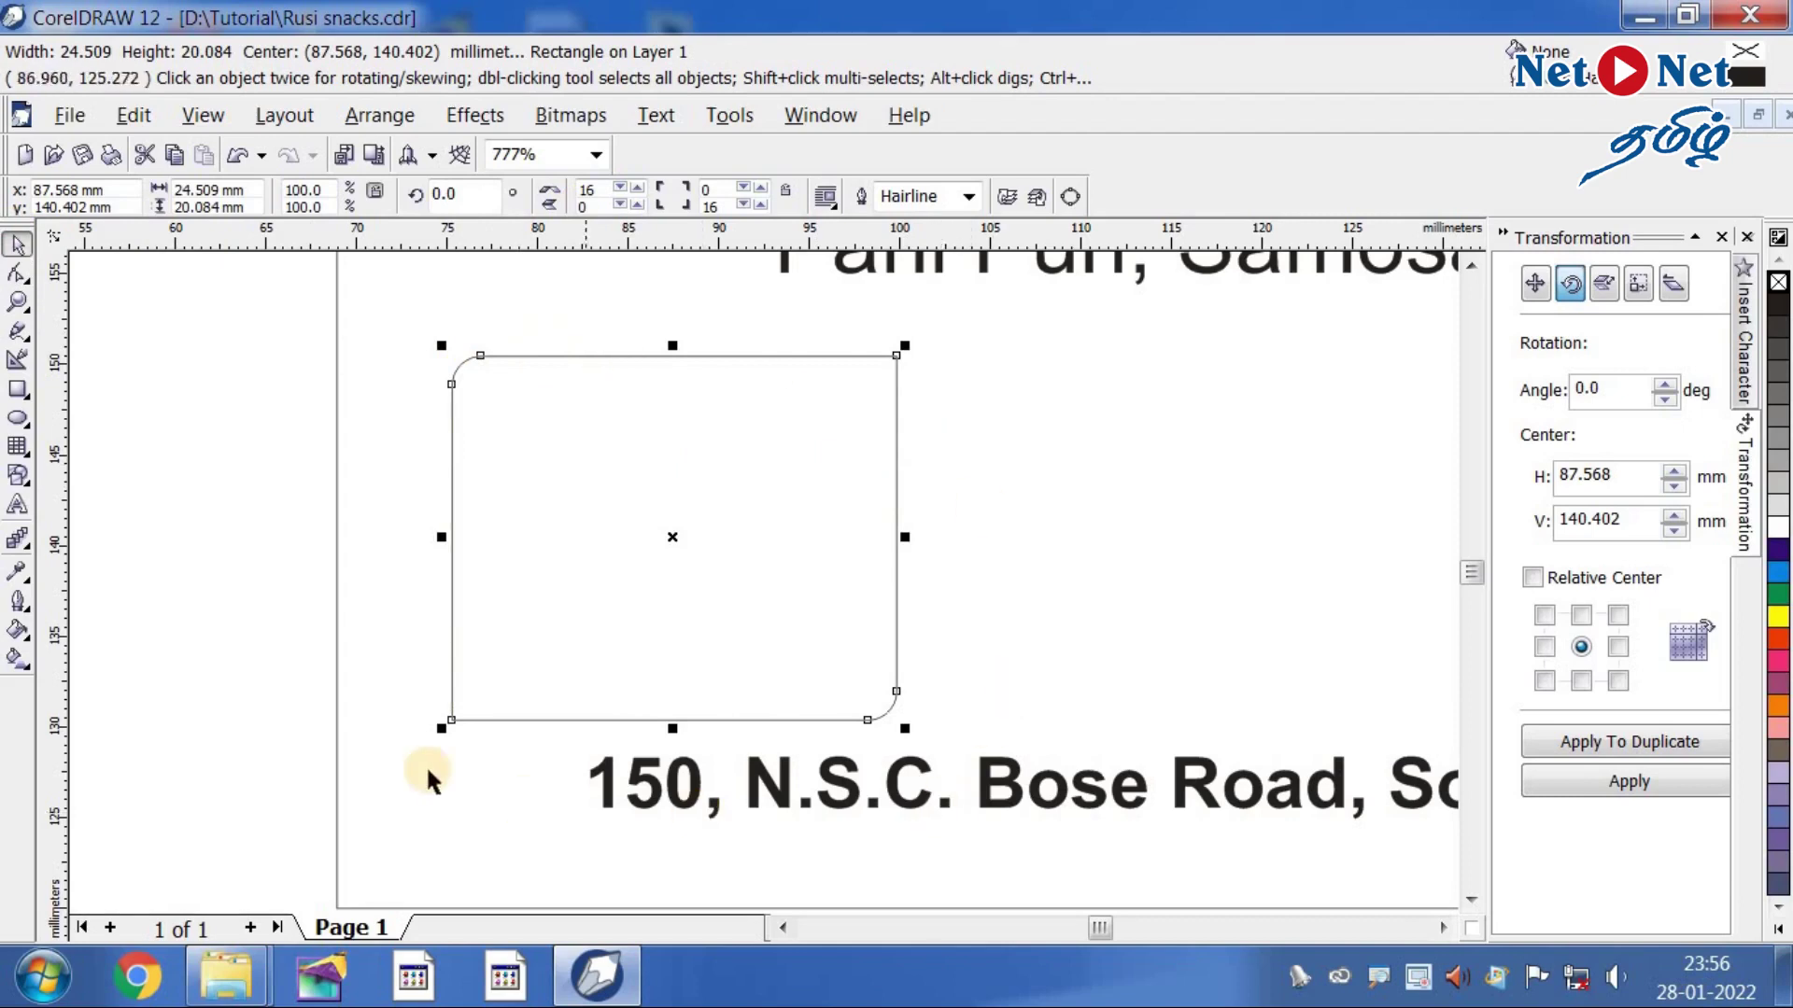
{"action": "left_click", "coordinate": [1171, 511]}
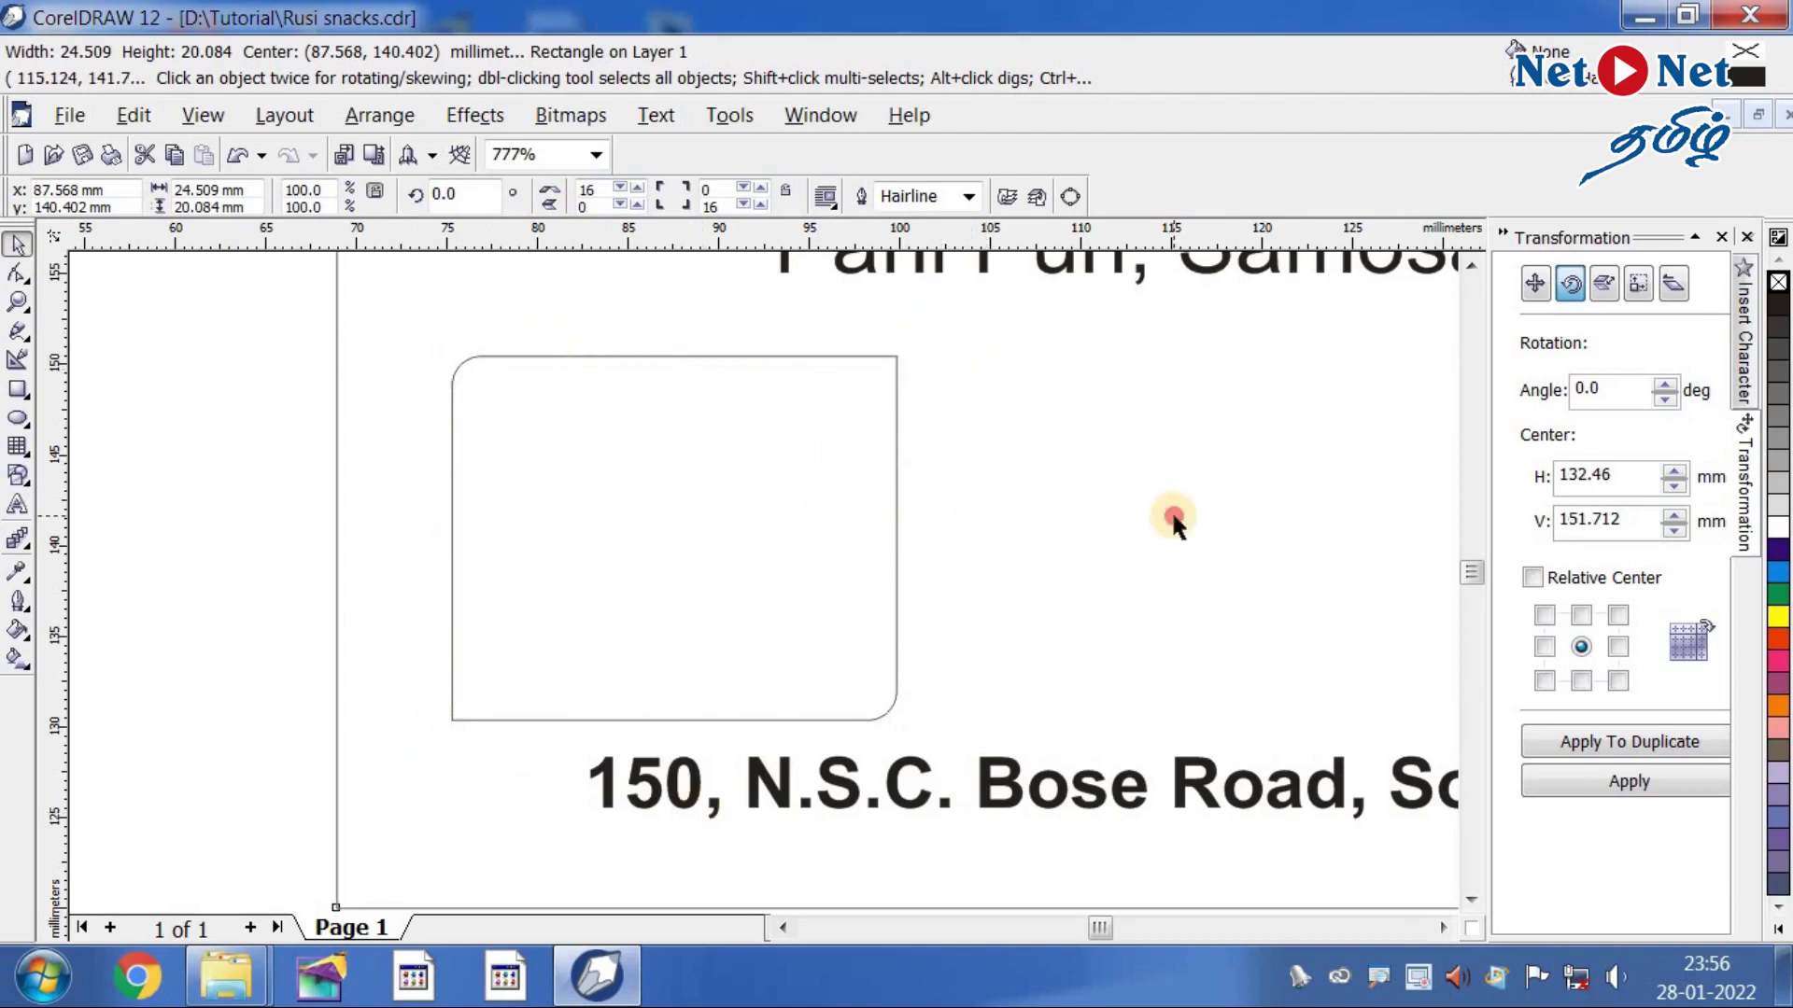
- Give the small rectangle a 2 pt outline placed behind the fill and scaled with the image
{"action": "left_click", "coordinate": [855, 359]}
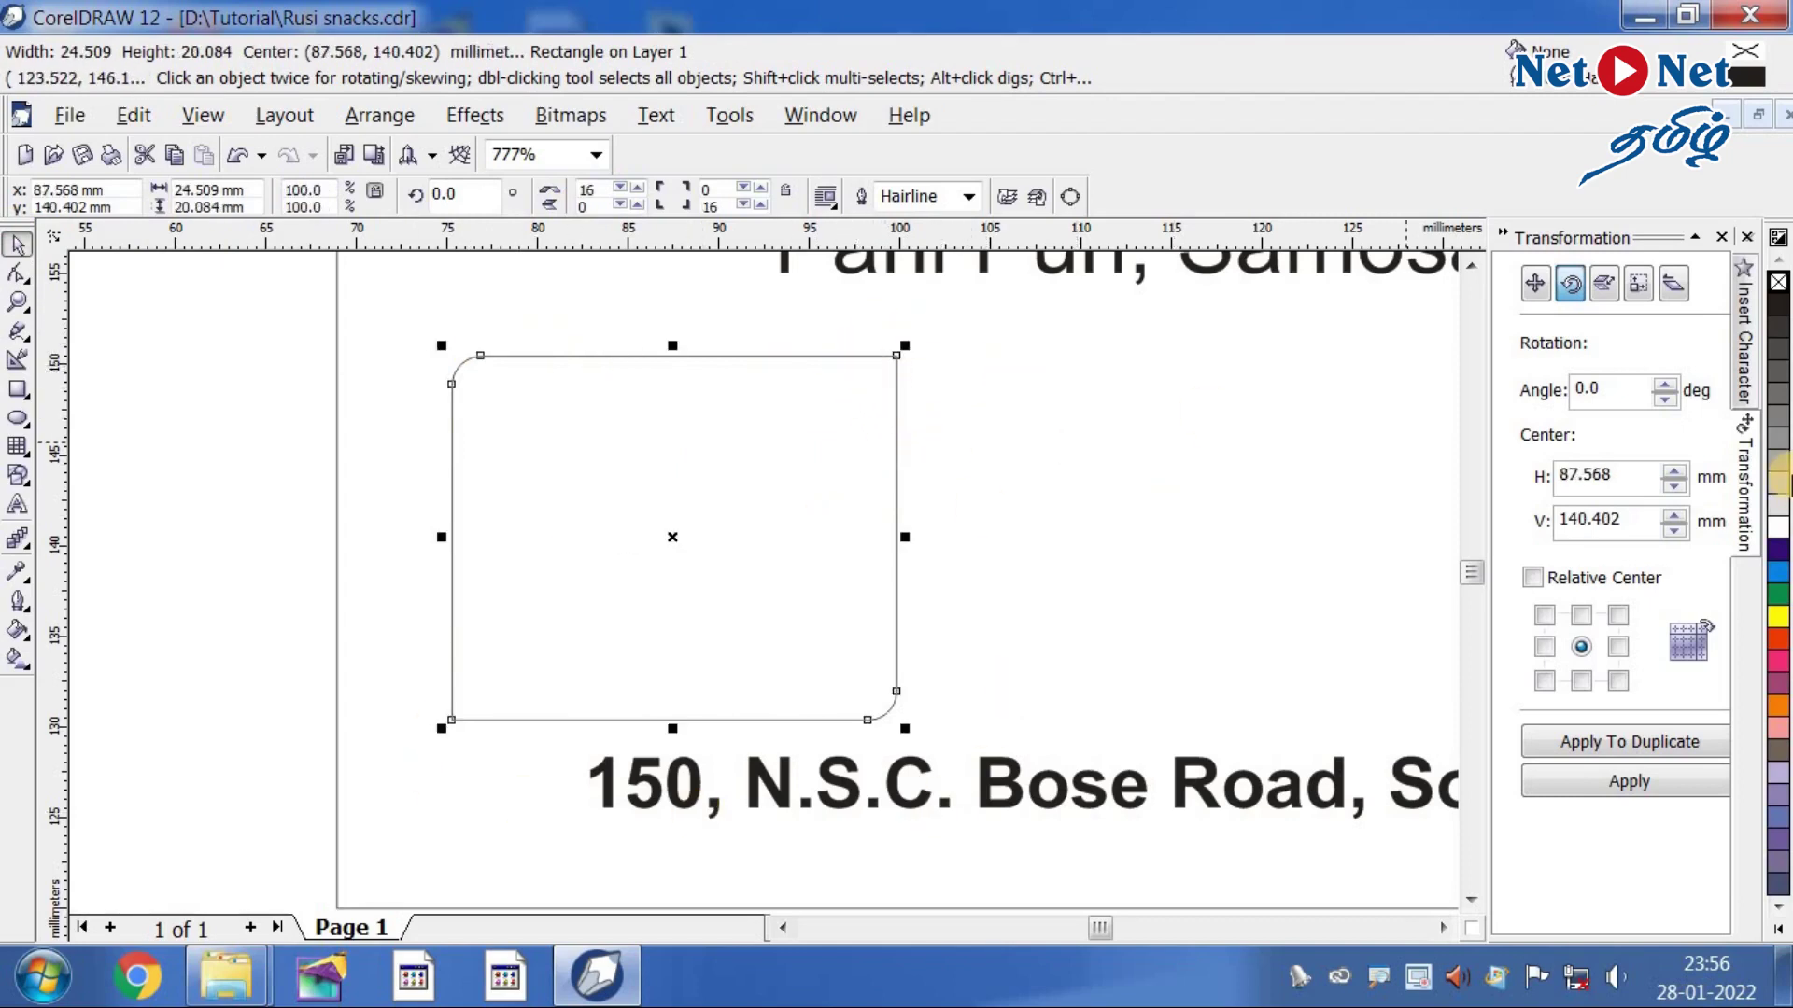
{"action": "key", "text": "F12"}
{"action": "type", "text": "2"}
{"action": "key", "text": "Tab"}
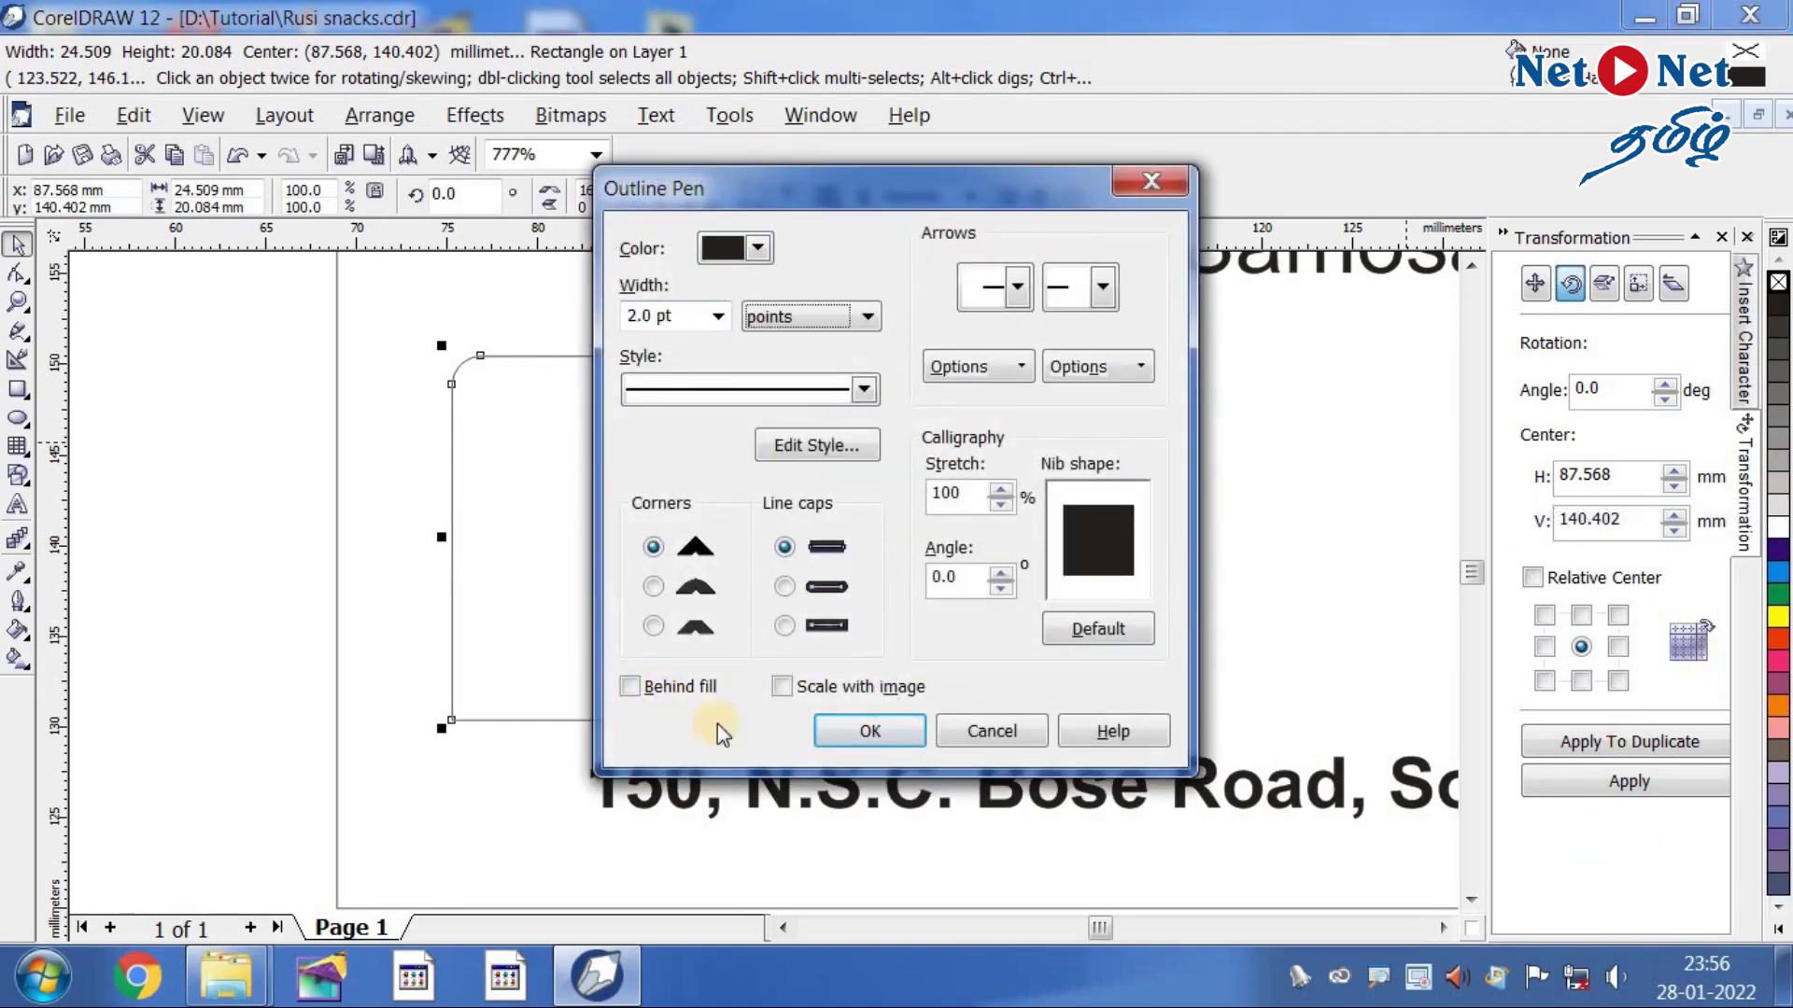
{"action": "left_click", "coordinate": [813, 689]}
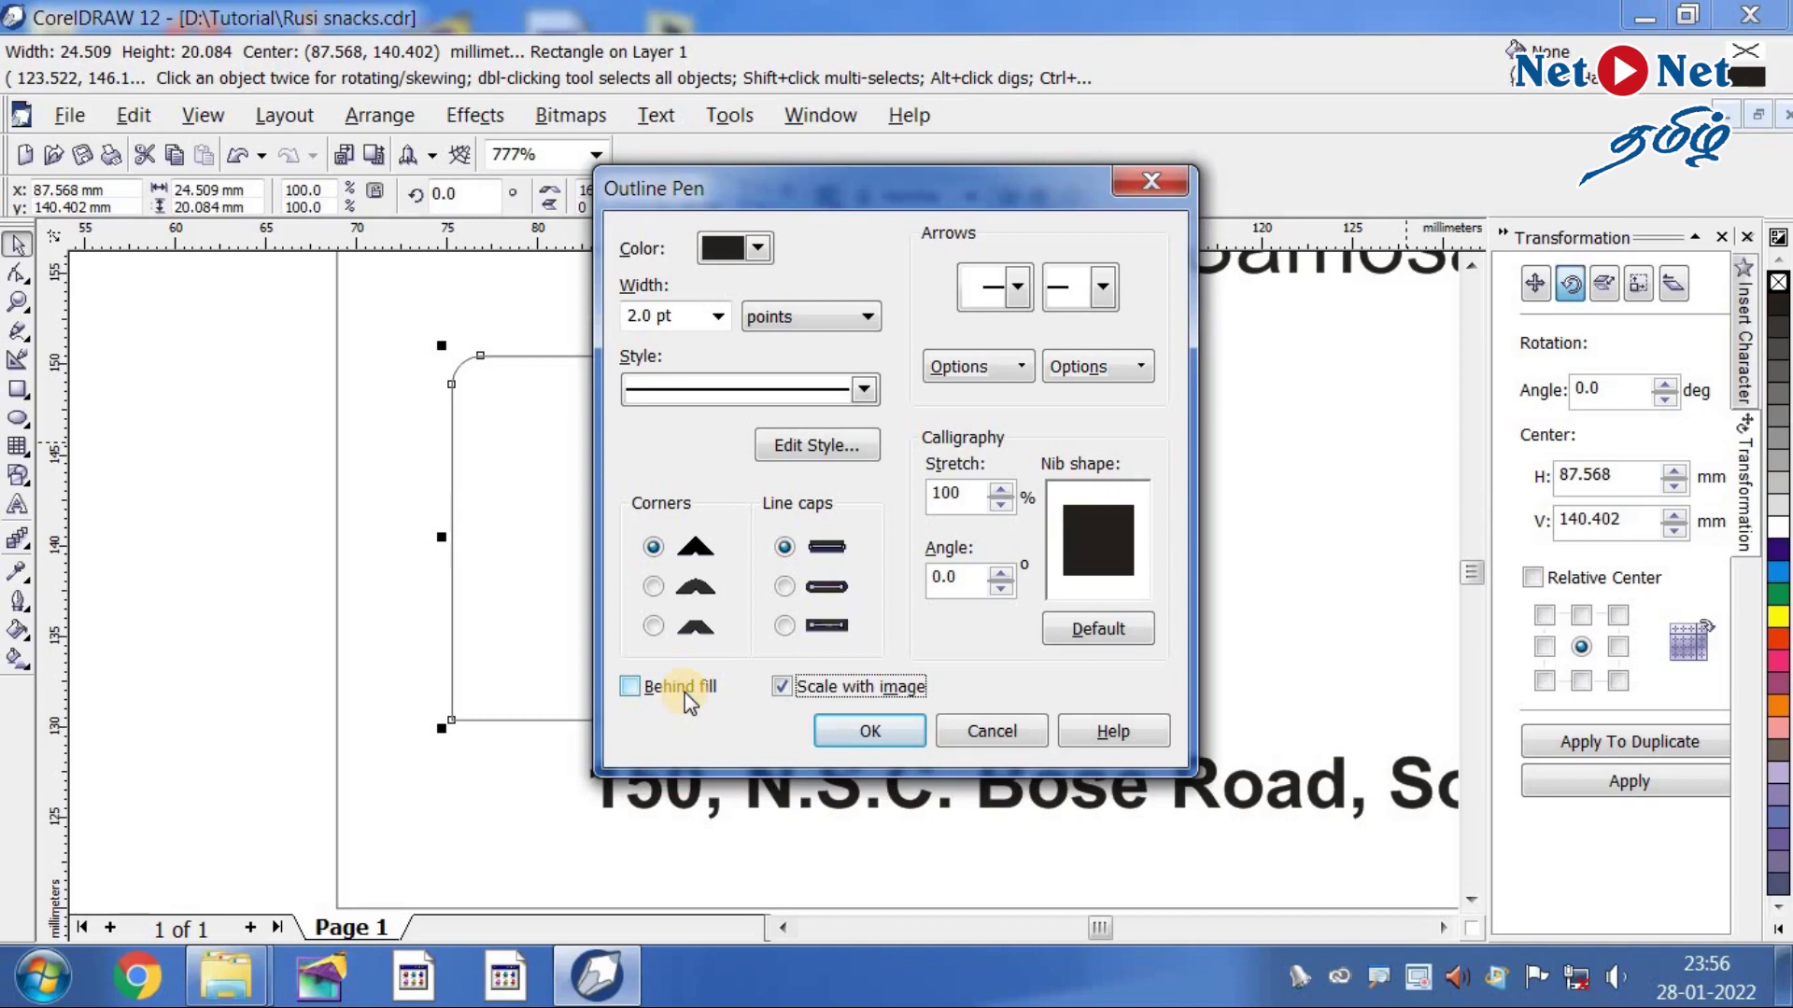
{"action": "left_click", "coordinate": [686, 691]}
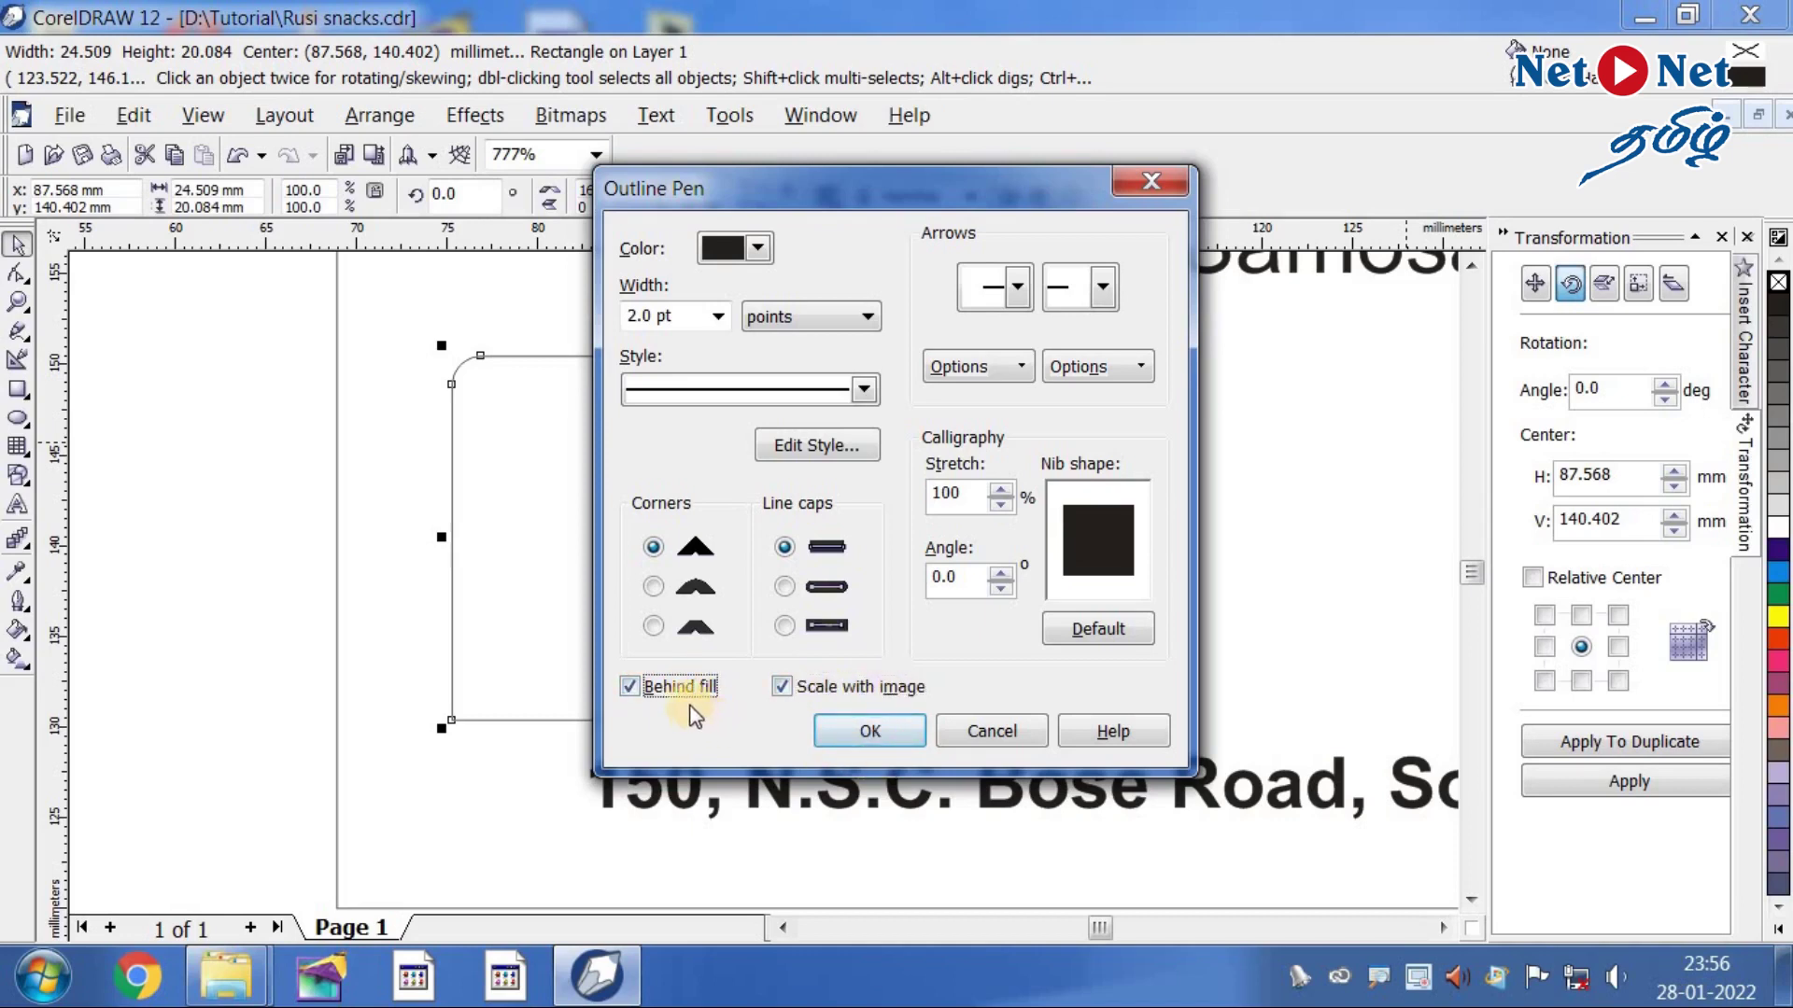
{"action": "left_click", "coordinate": [855, 730]}
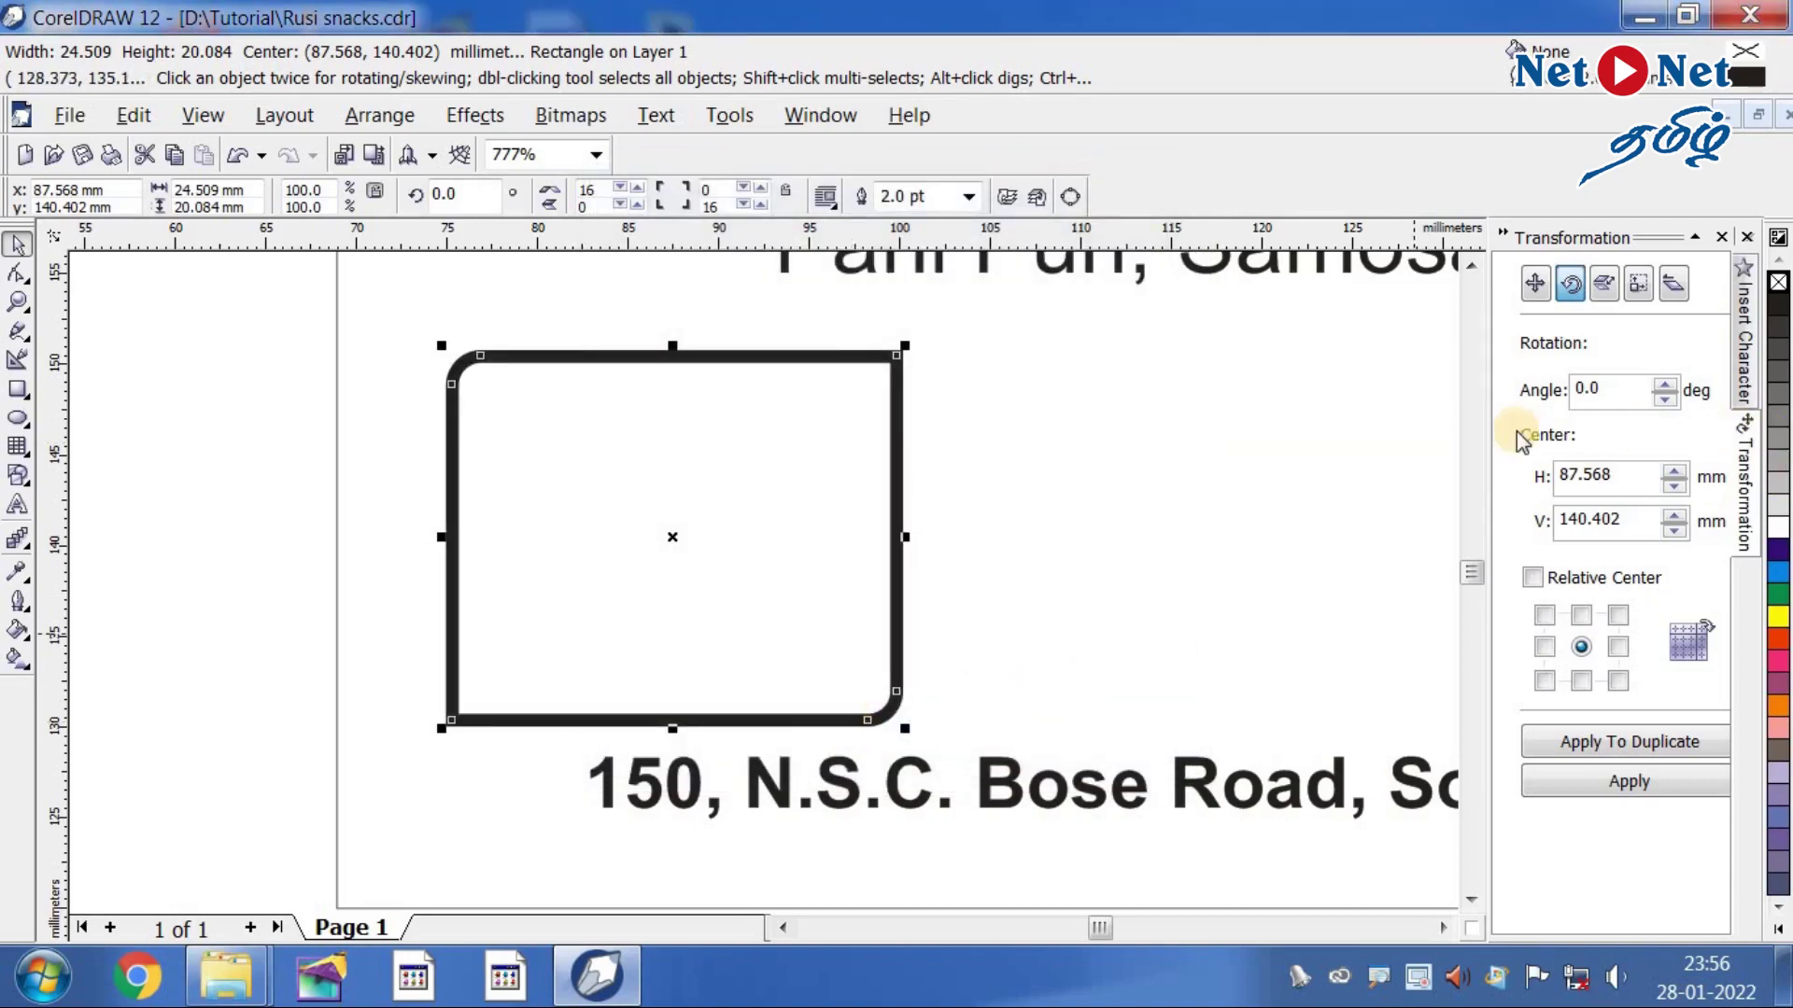
- Try a 1.5 pt outline on the small rectangle and settle on 1 pt
{"action": "key", "text": "F12"}
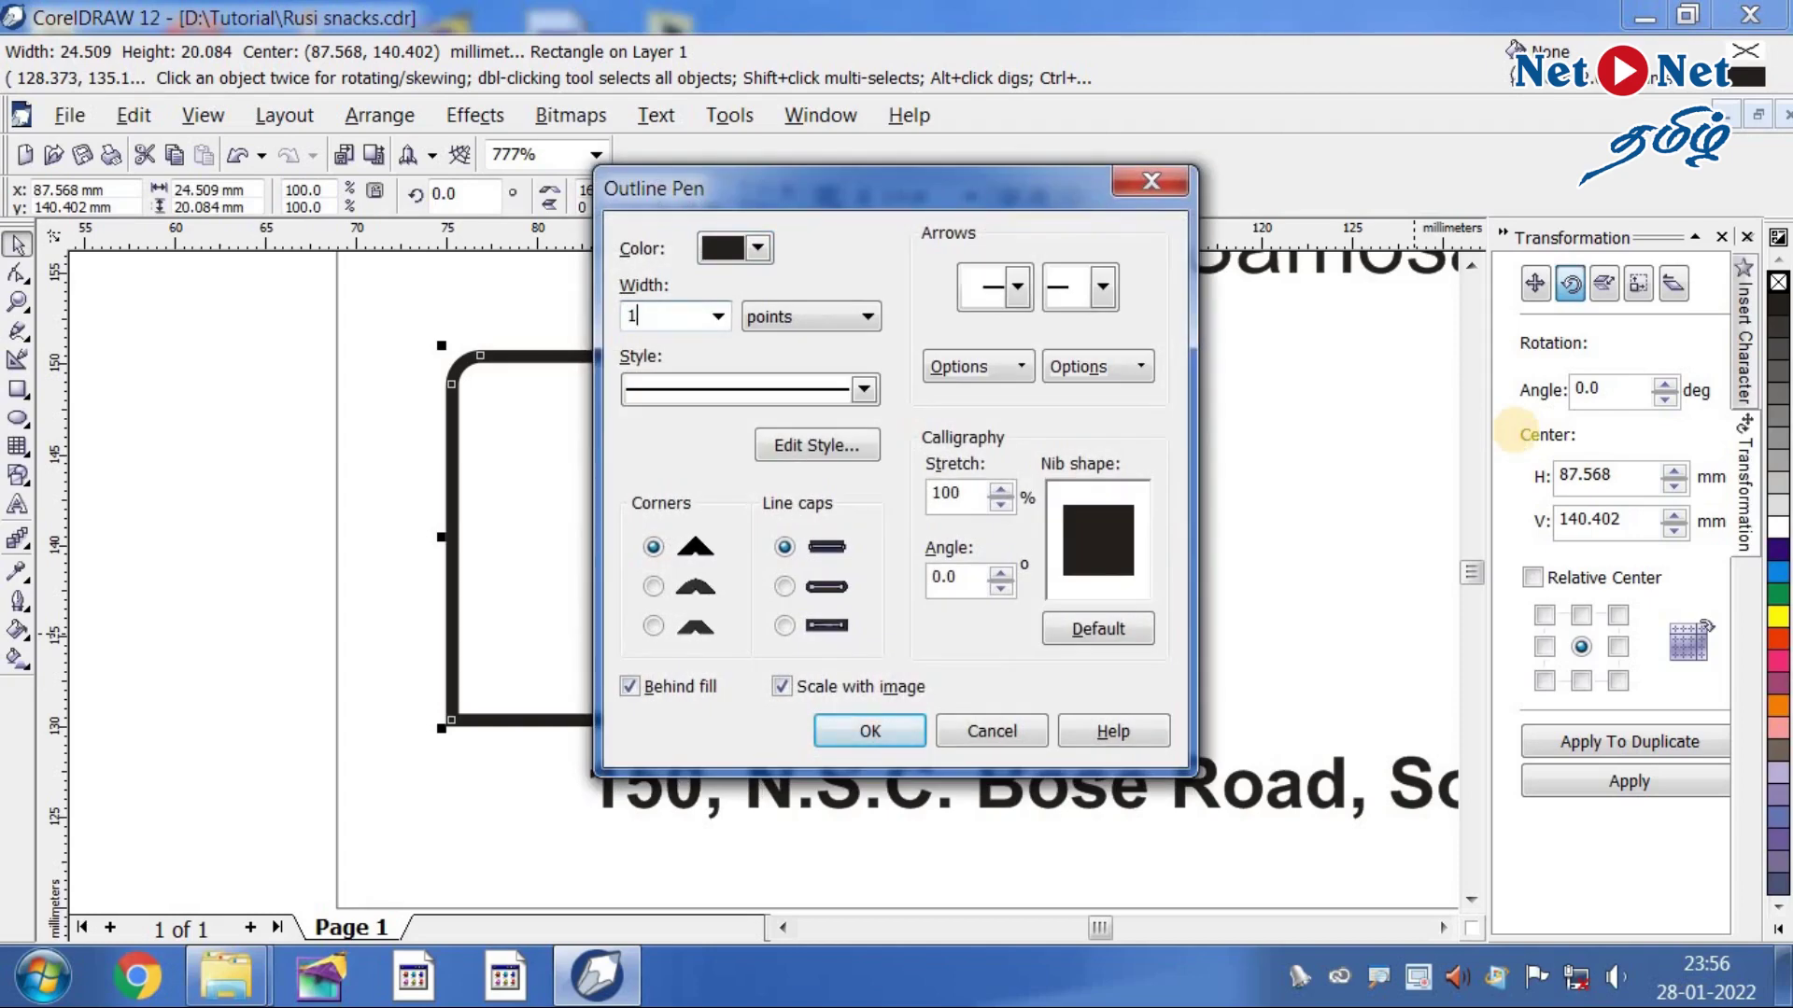
{"action": "key", "text": "Return"}
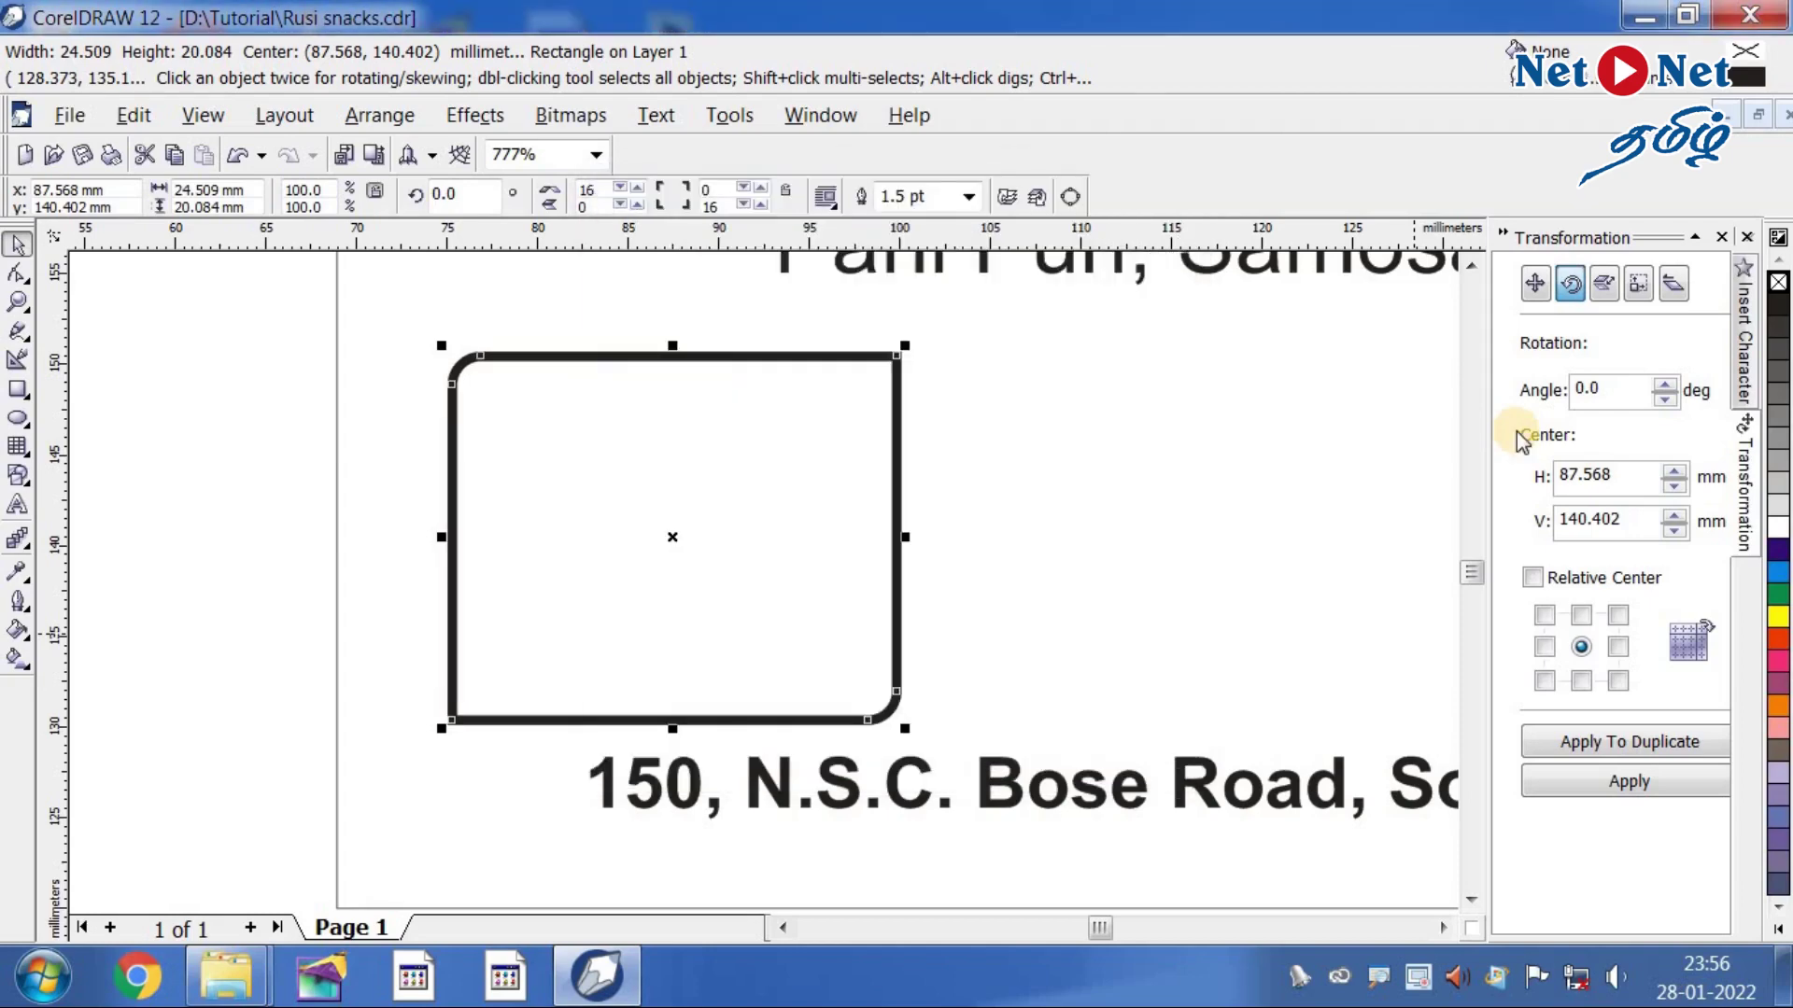
{"action": "key", "text": "shift+F4"}
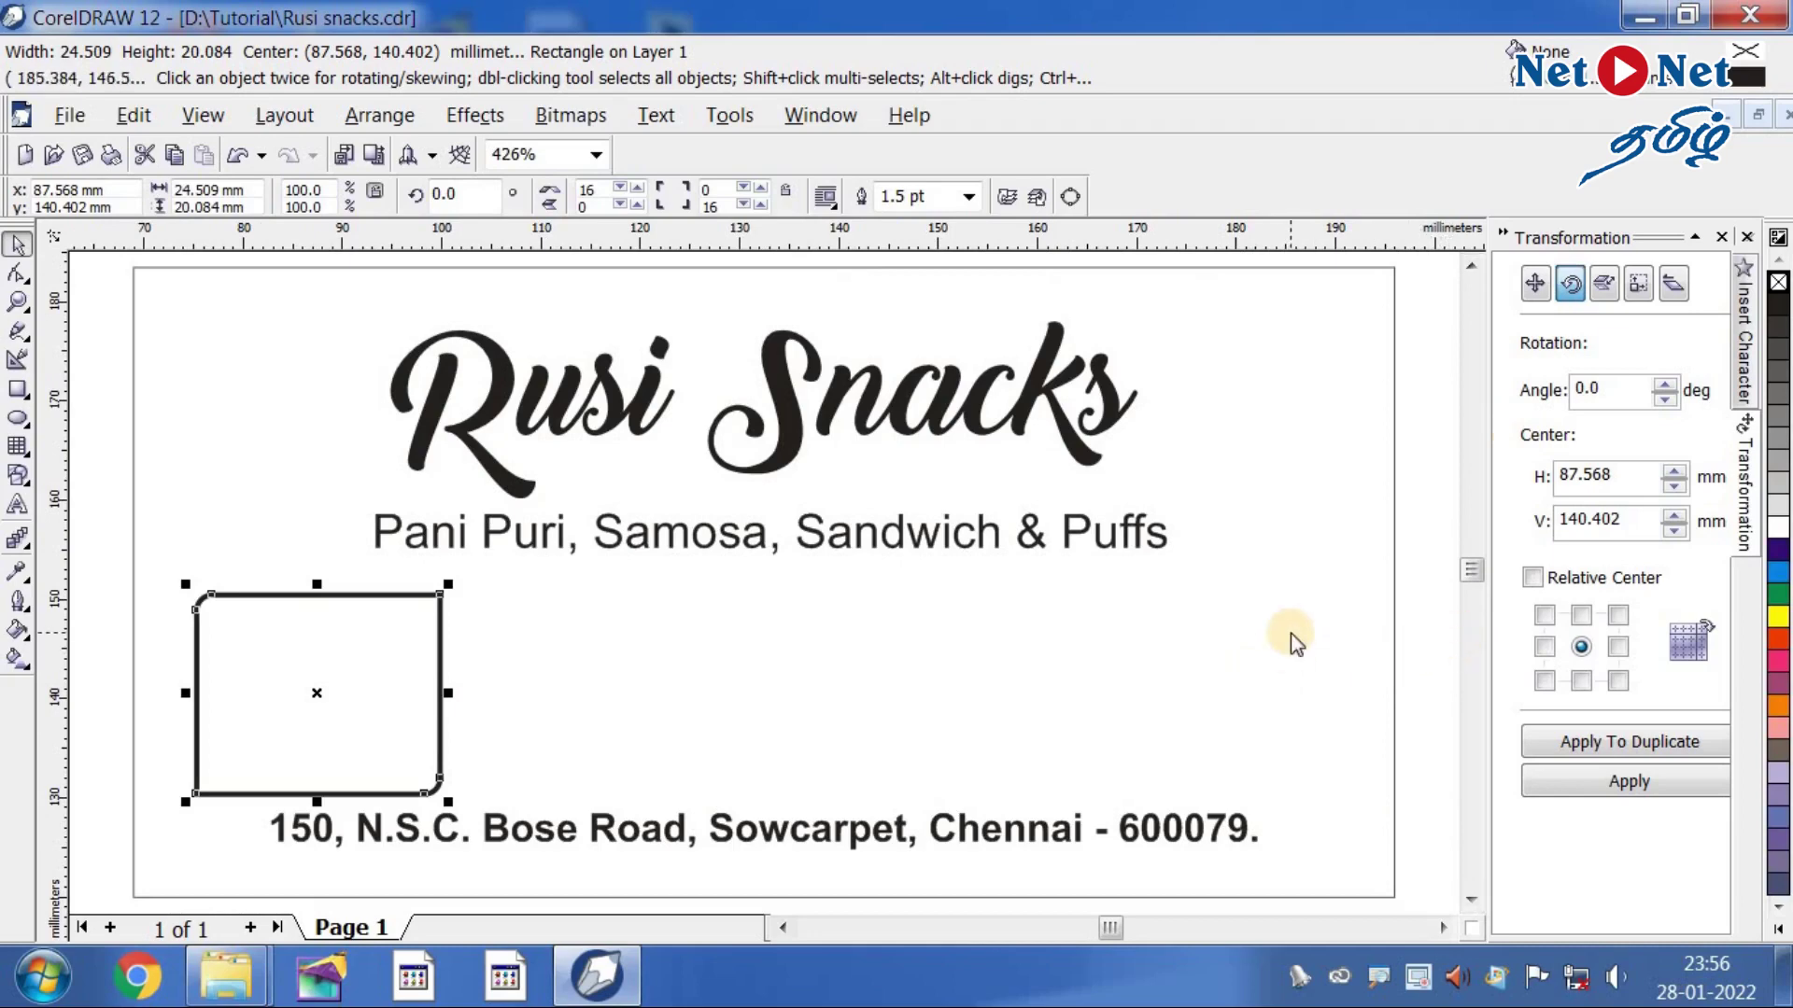
{"action": "key", "text": "F12"}
{"action": "key", "text": "Return"}
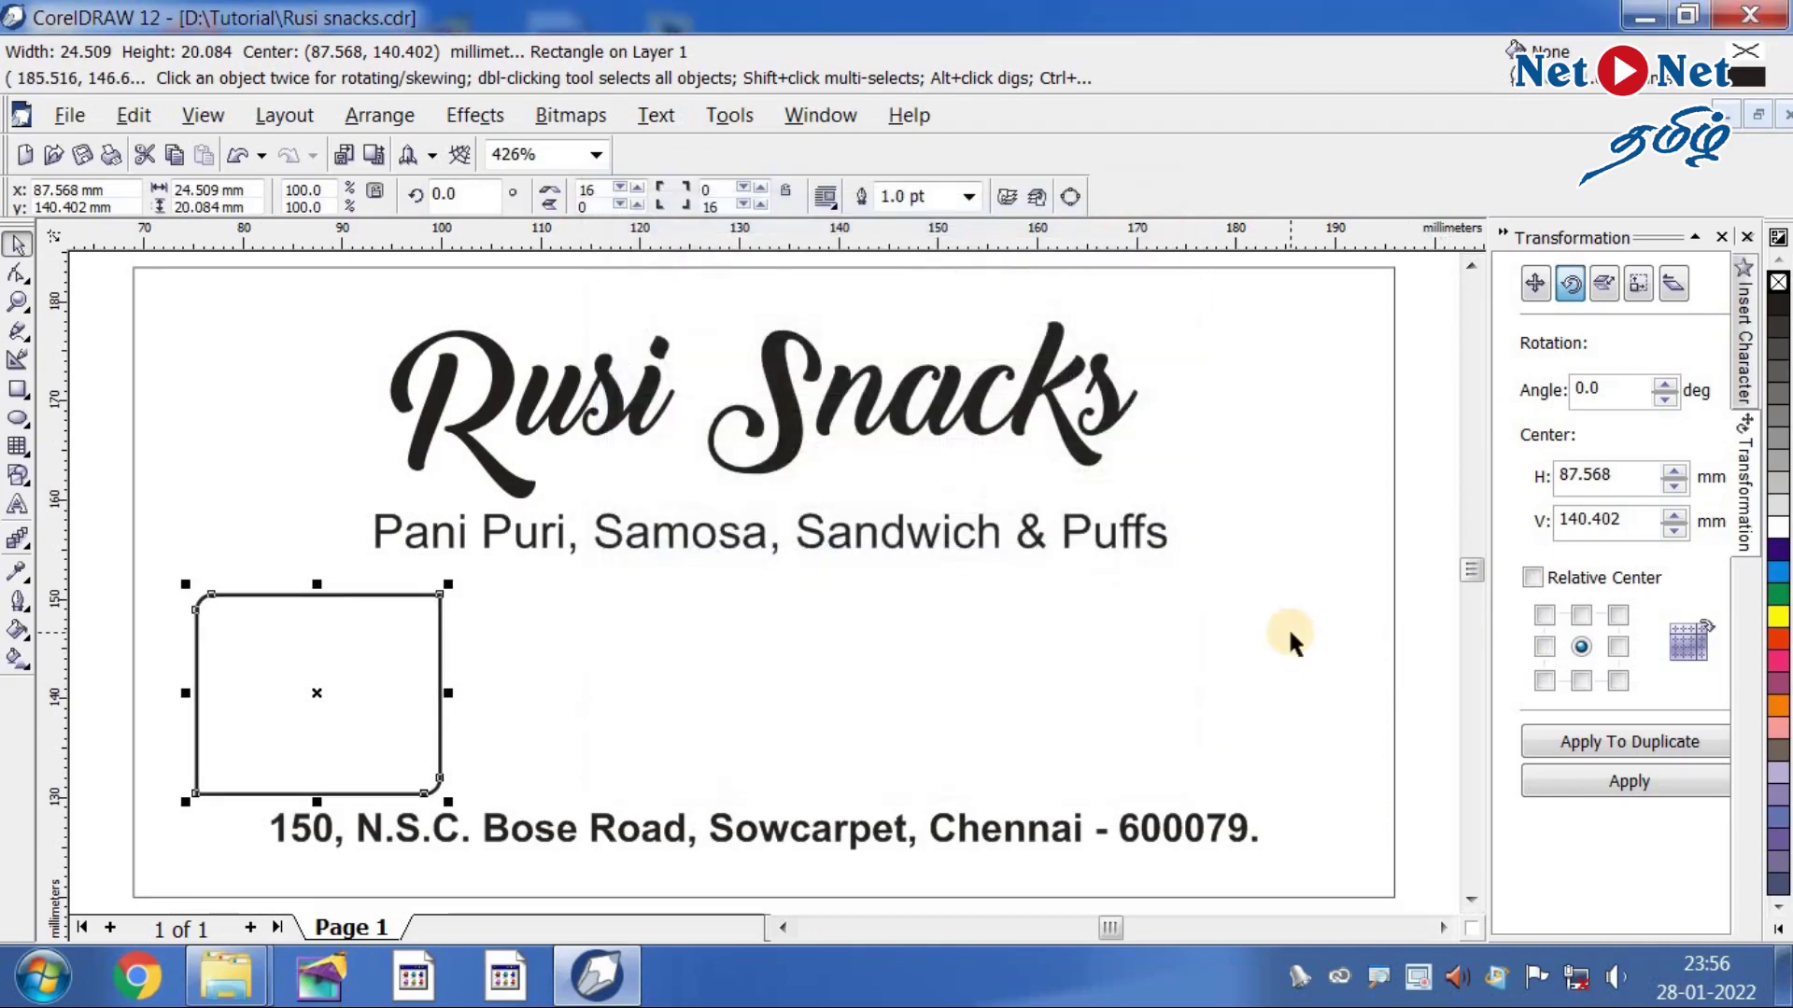
{"action": "left_click", "coordinate": [1442, 646]}
- Copy the small rectangle horizontally to the card's right side and reduce both rectangles' height to about 19.3 mm from their lower edges
{"action": "left_click", "coordinate": [368, 624]}
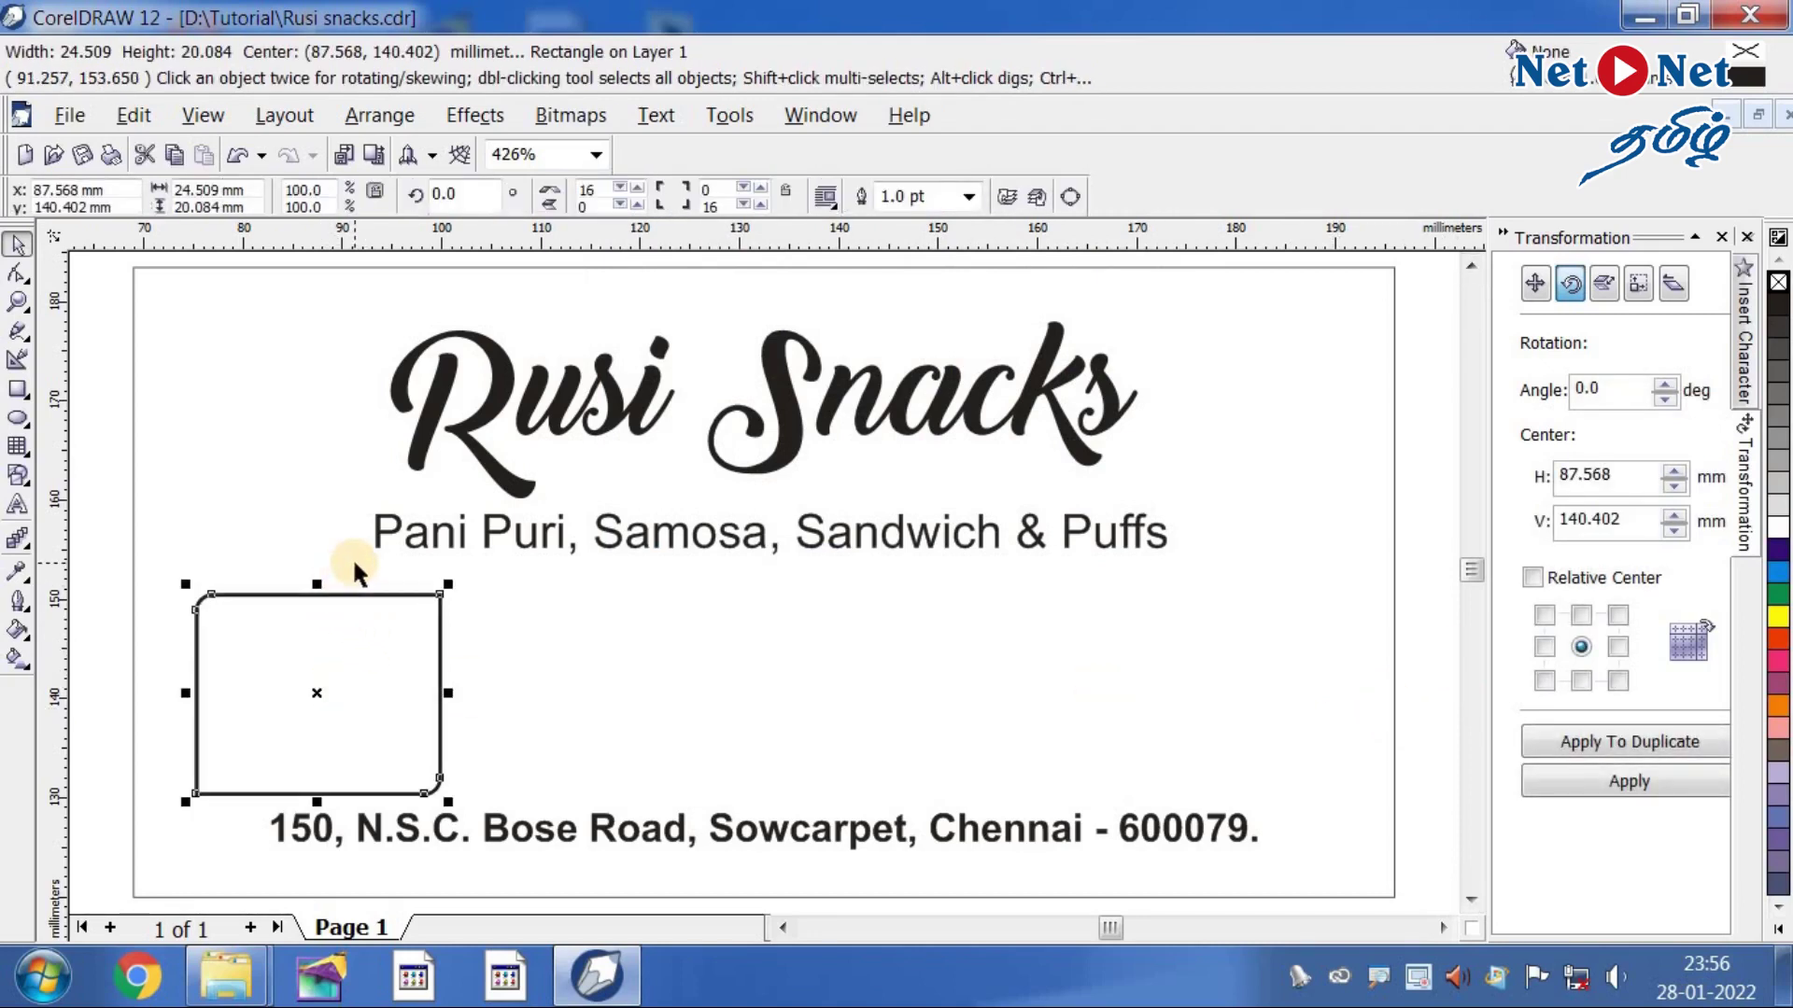
{"action": "left_click_drag", "start_coordinate": [319, 693], "coordinate": [1221, 668]}
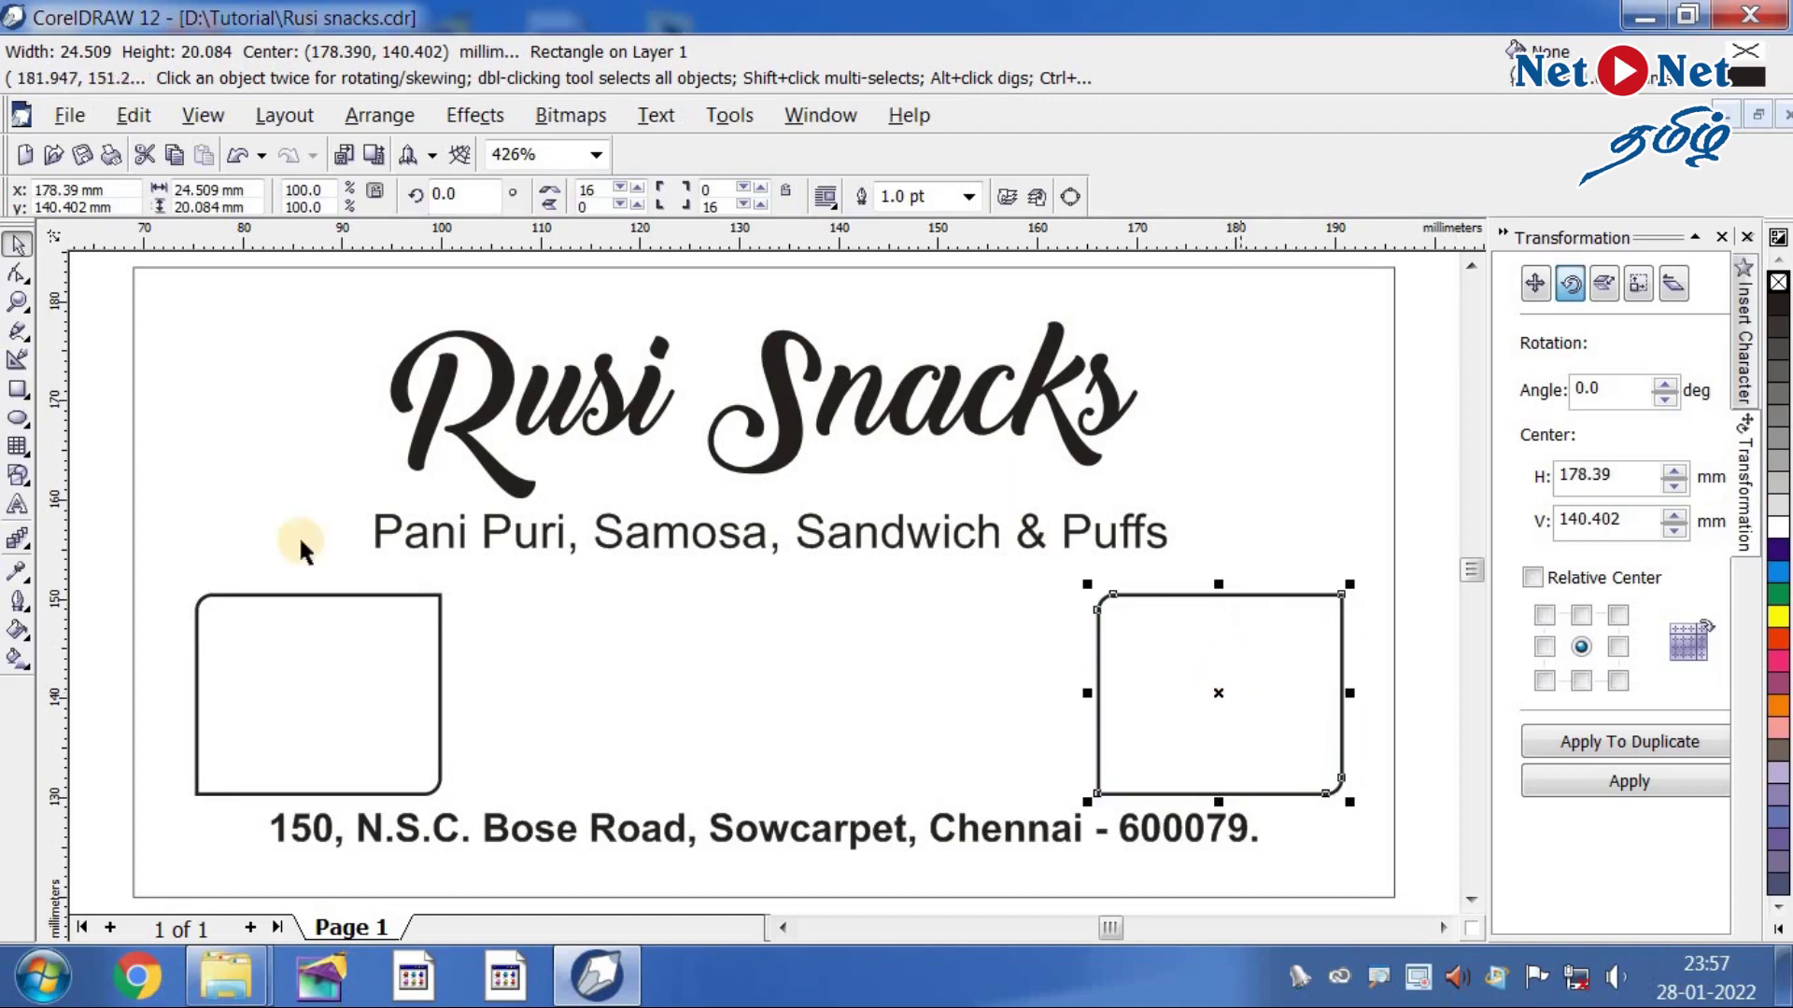
{"action": "left_click", "coordinate": [439, 630], "text": "shift"}
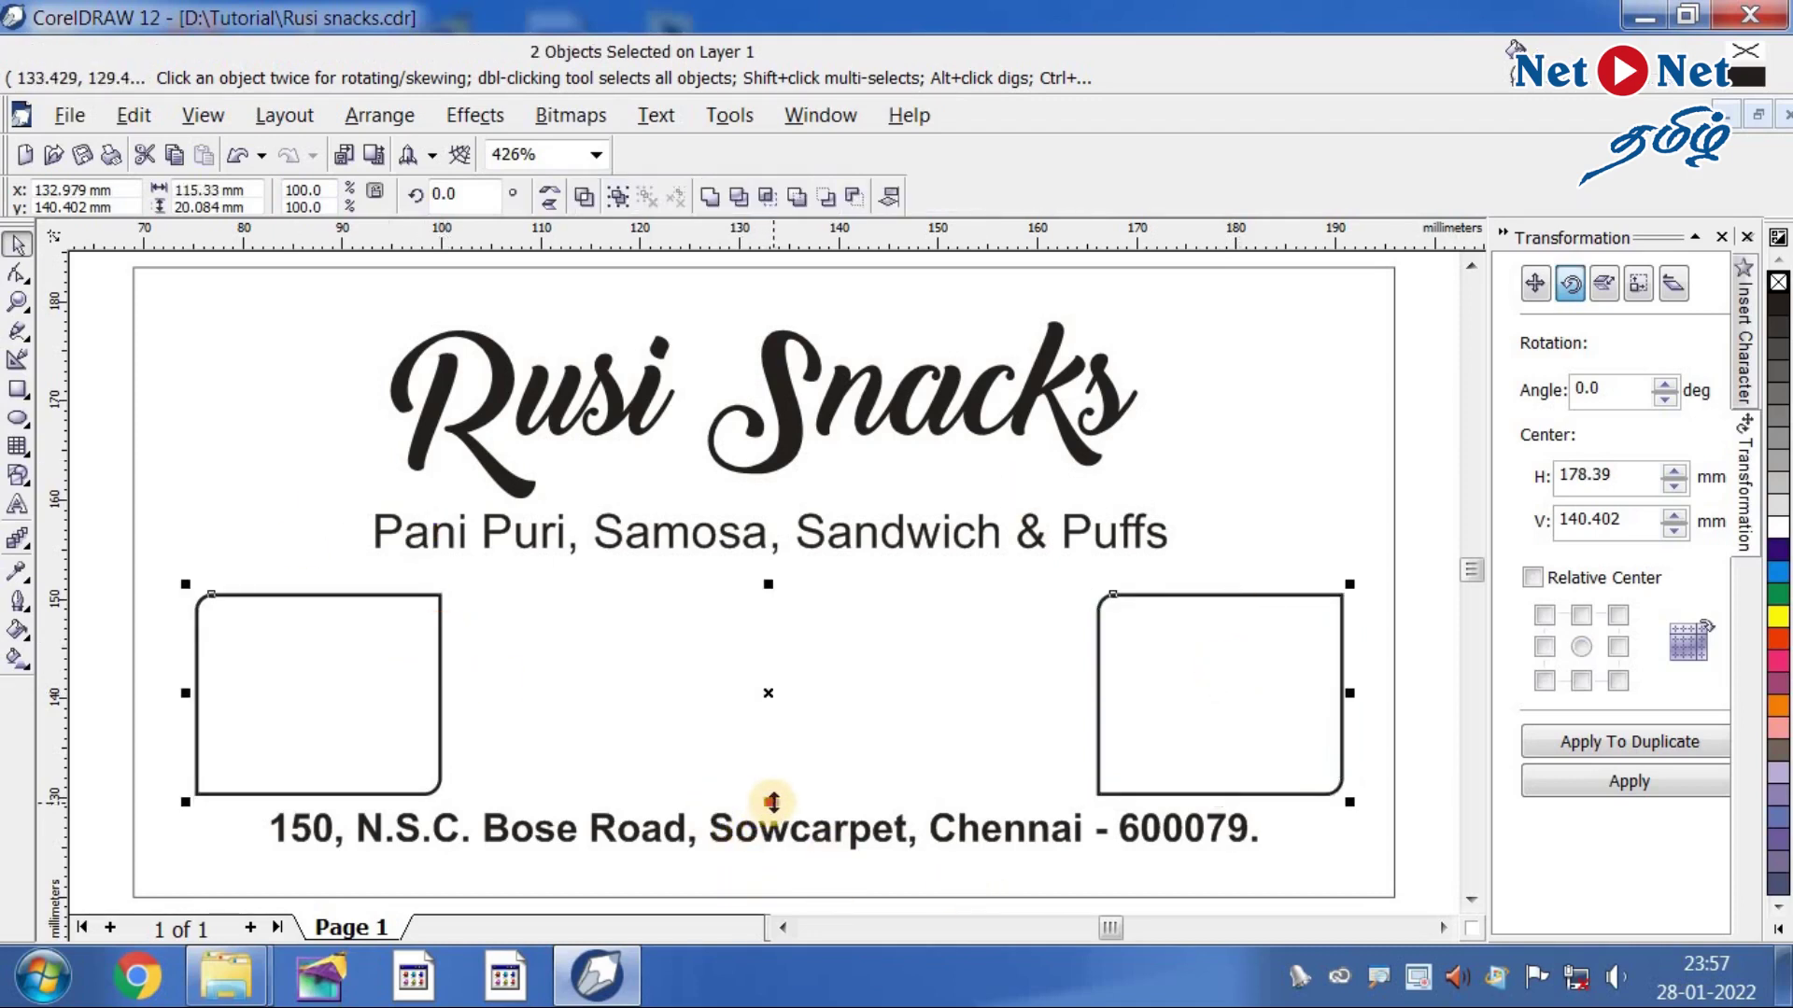
{"action": "left_click_drag", "start_coordinate": [771, 801], "coordinate": [771, 794]}
- Raise the right-hand small rectangle slightly and align its top edge with the left-hand one
{"action": "left_click", "coordinate": [1315, 502]}
{"action": "left_click", "coordinate": [1252, 632]}
{"action": "left_click_drag", "start_coordinate": [1216, 684], "coordinate": [1229, 664]}
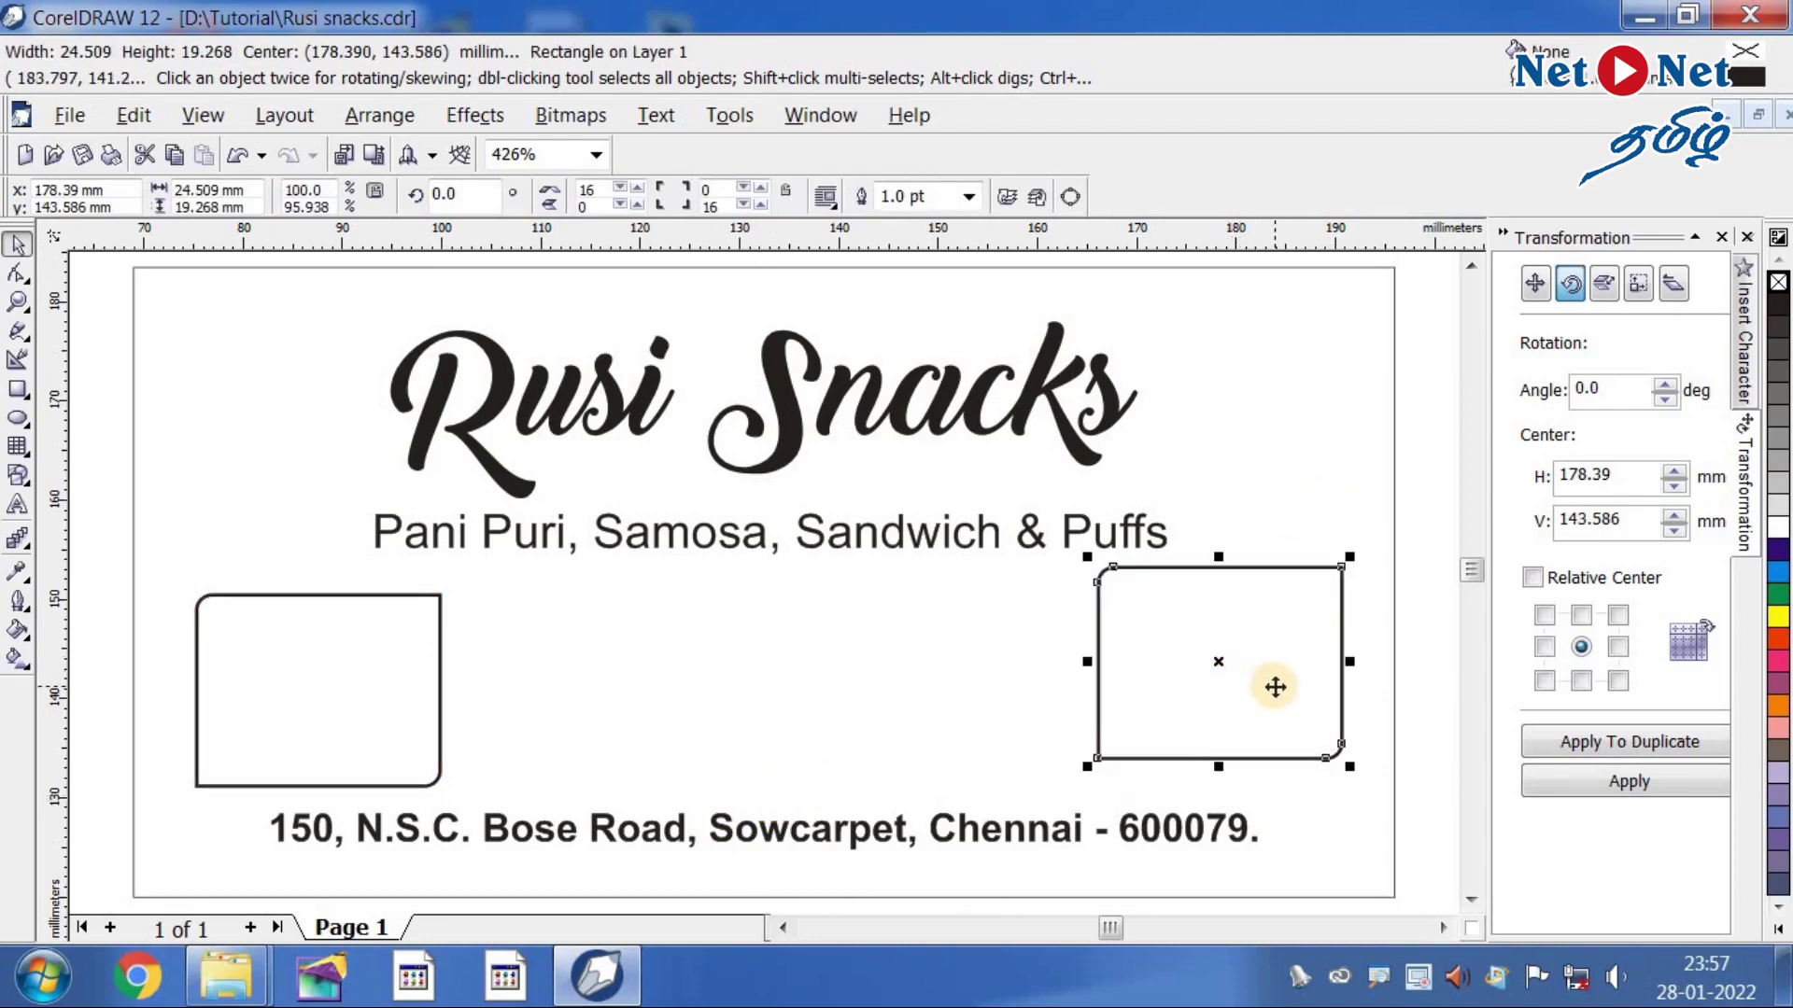
{"action": "left_click", "coordinate": [339, 597], "text": "shift"}
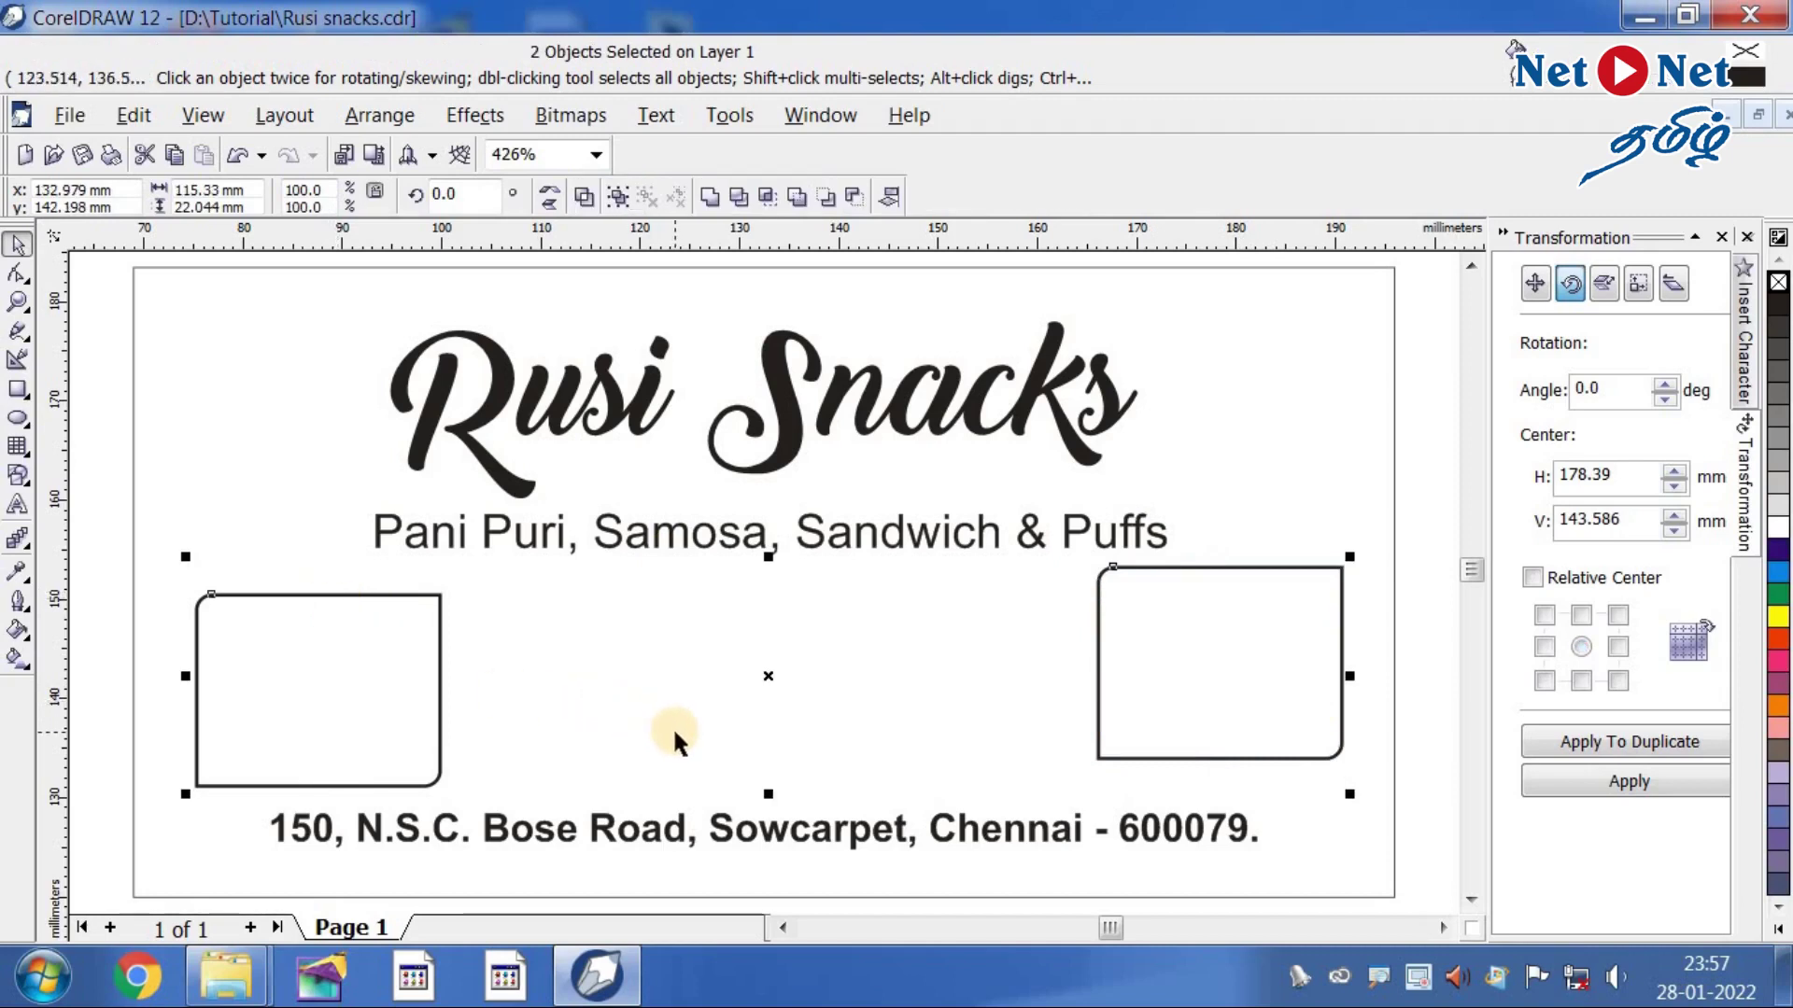
{"action": "key", "text": "t"}
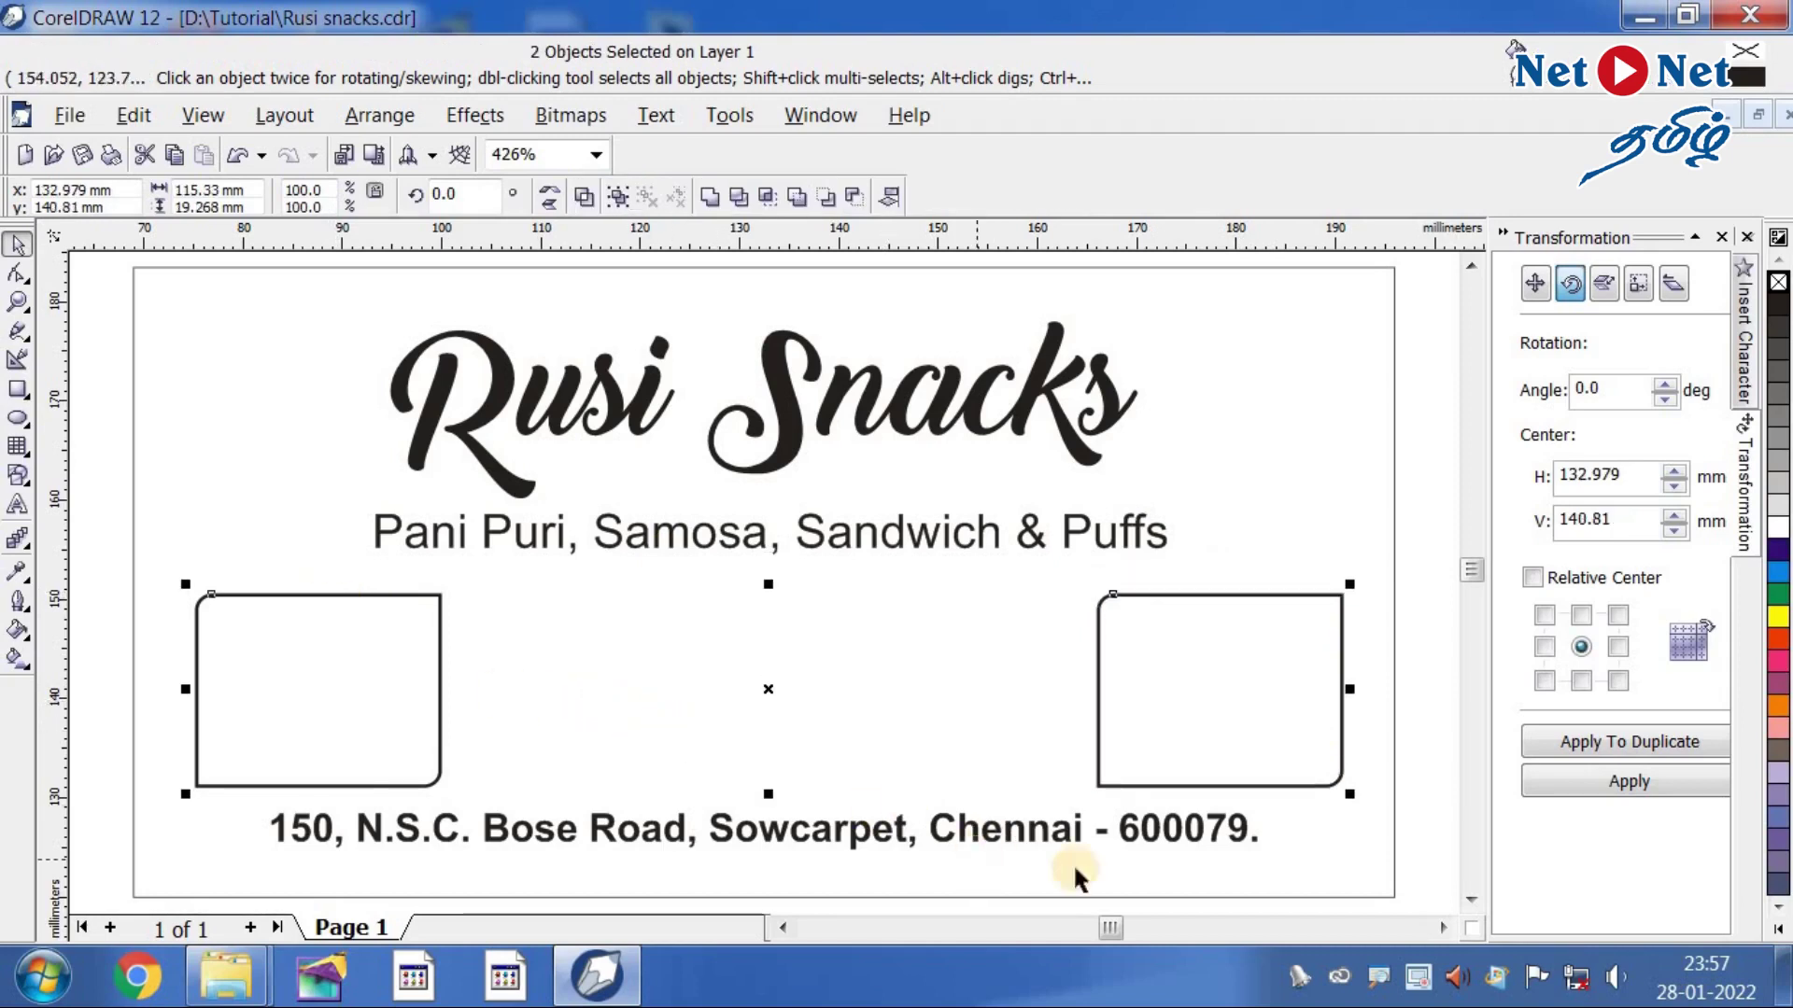
{"action": "left_click", "coordinate": [1436, 748]}
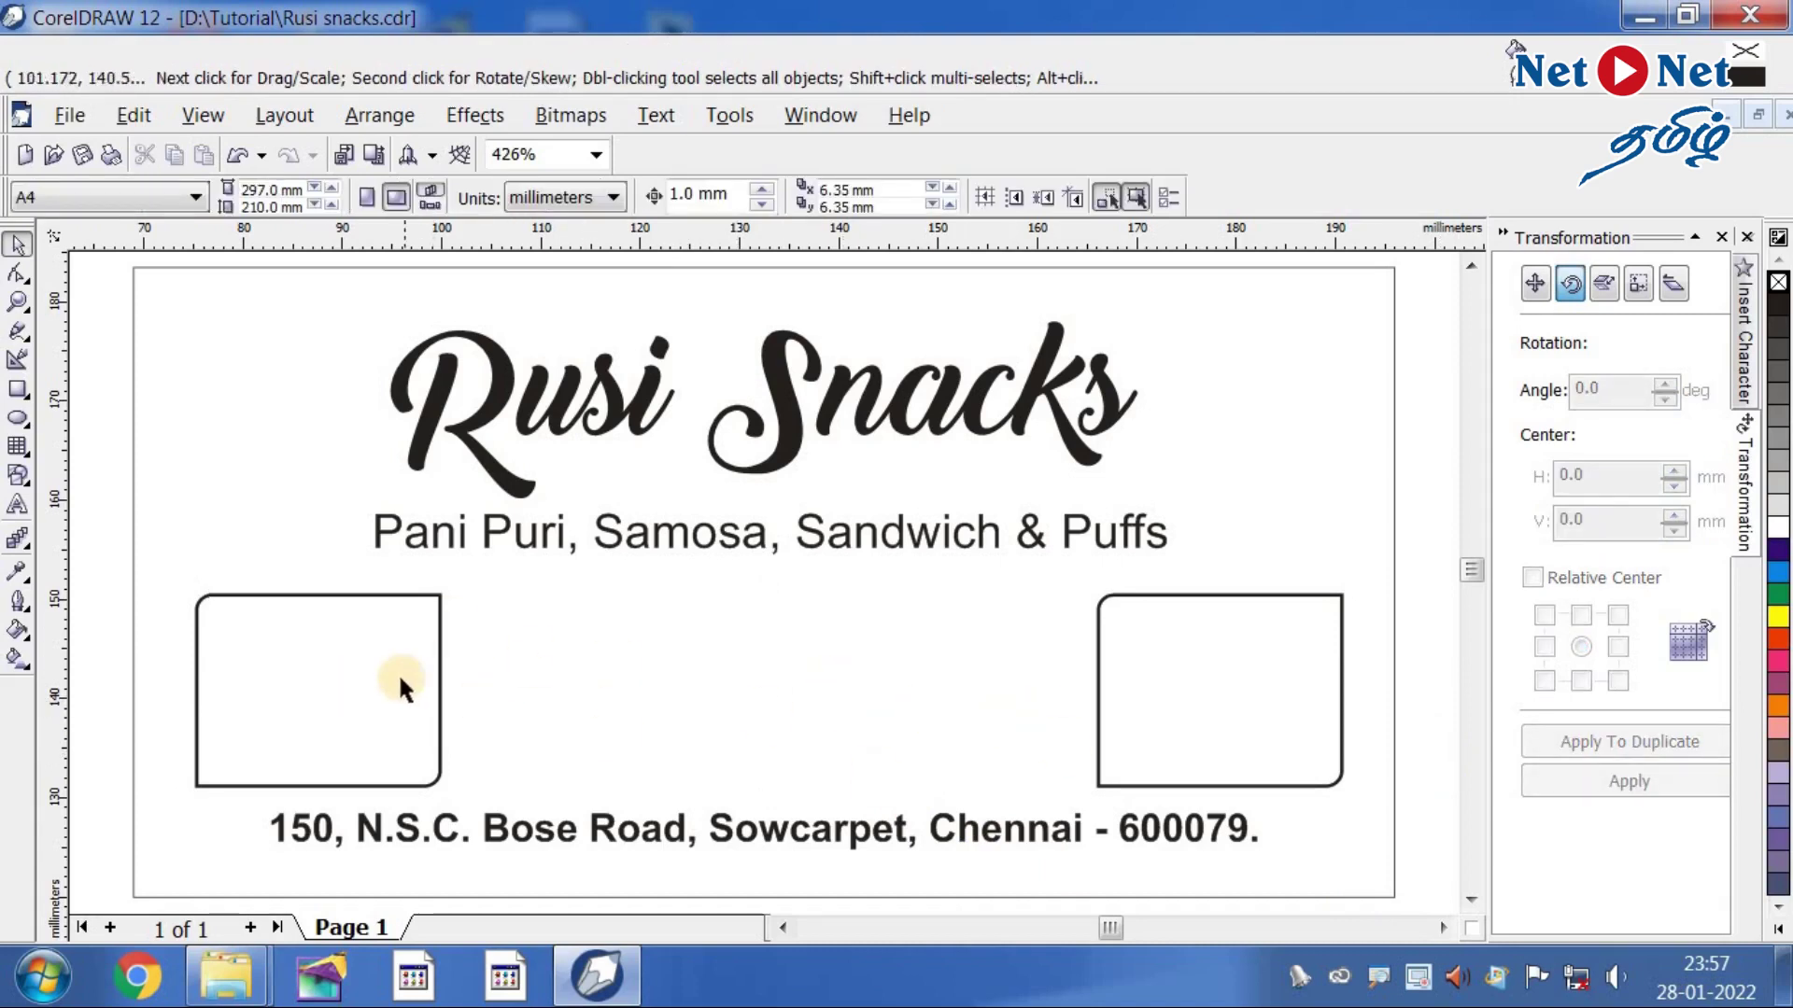
- Blend the two small rectangles with 2 steps to fill the row between them
{"action": "left_click", "coordinate": [436, 674]}
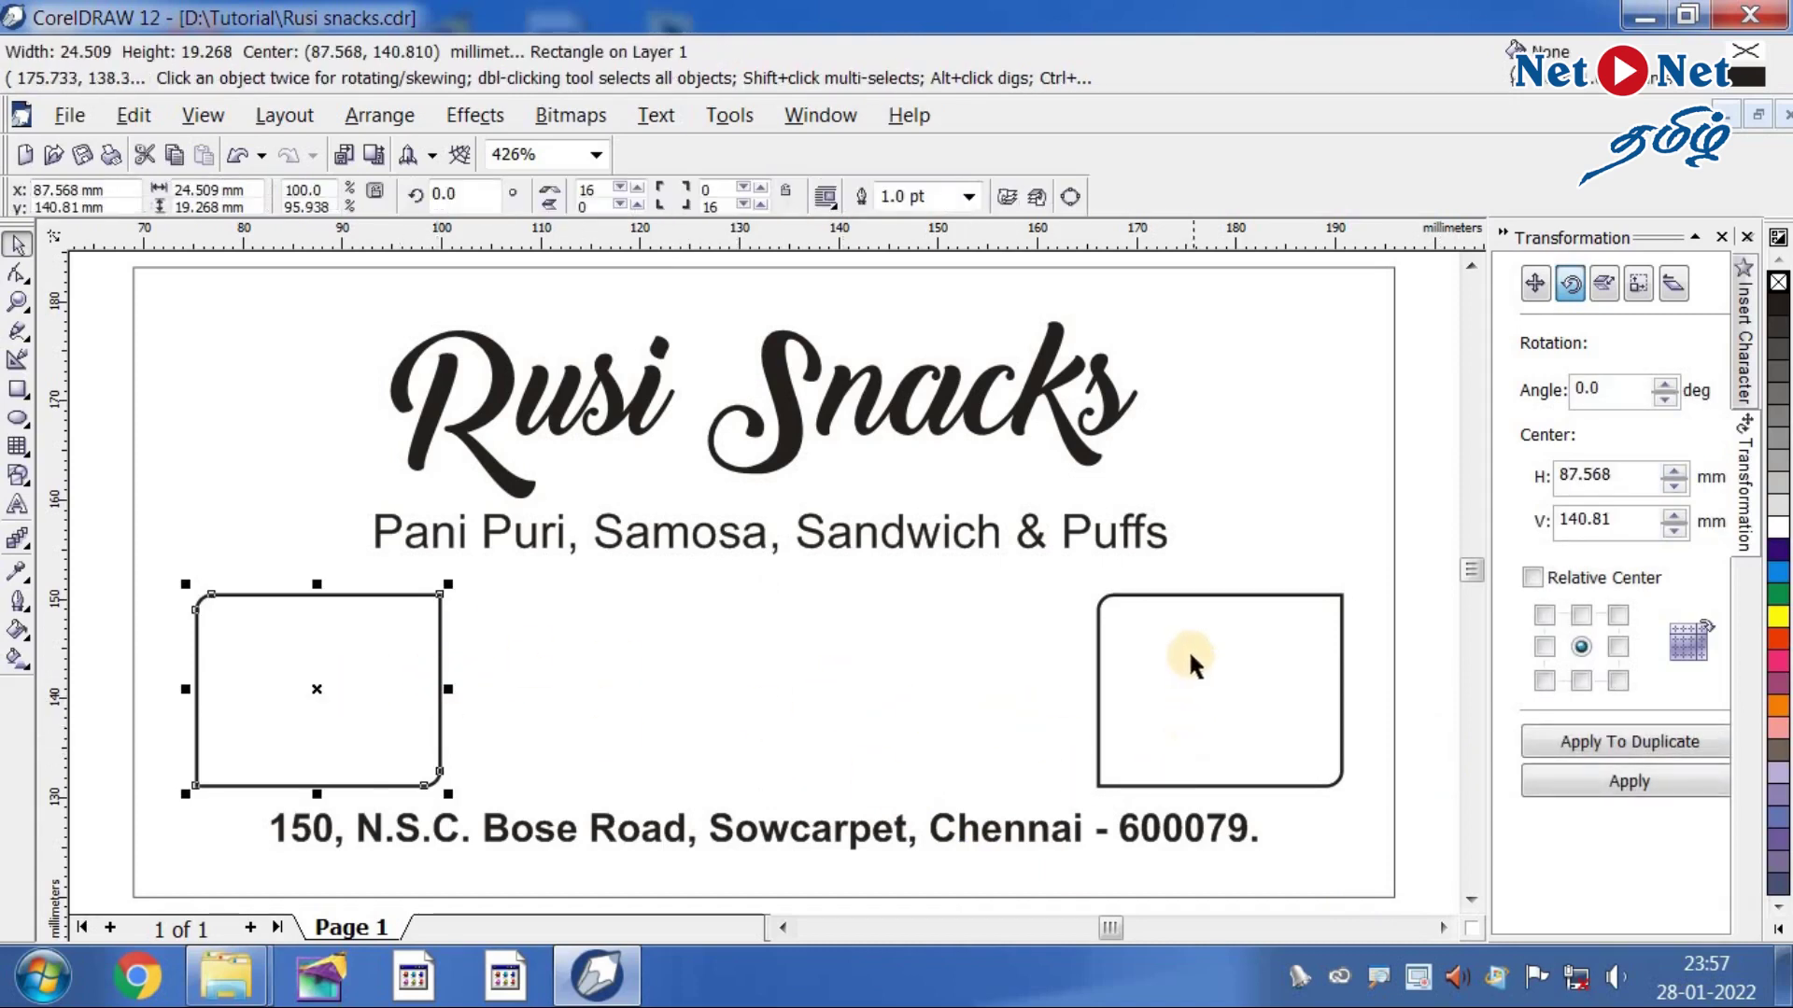
{"action": "left_click", "coordinate": [1179, 594], "text": "shift"}
{"action": "left_click", "coordinate": [379, 115]}
{"action": "mouse_move", "coordinate": [473, 104]}
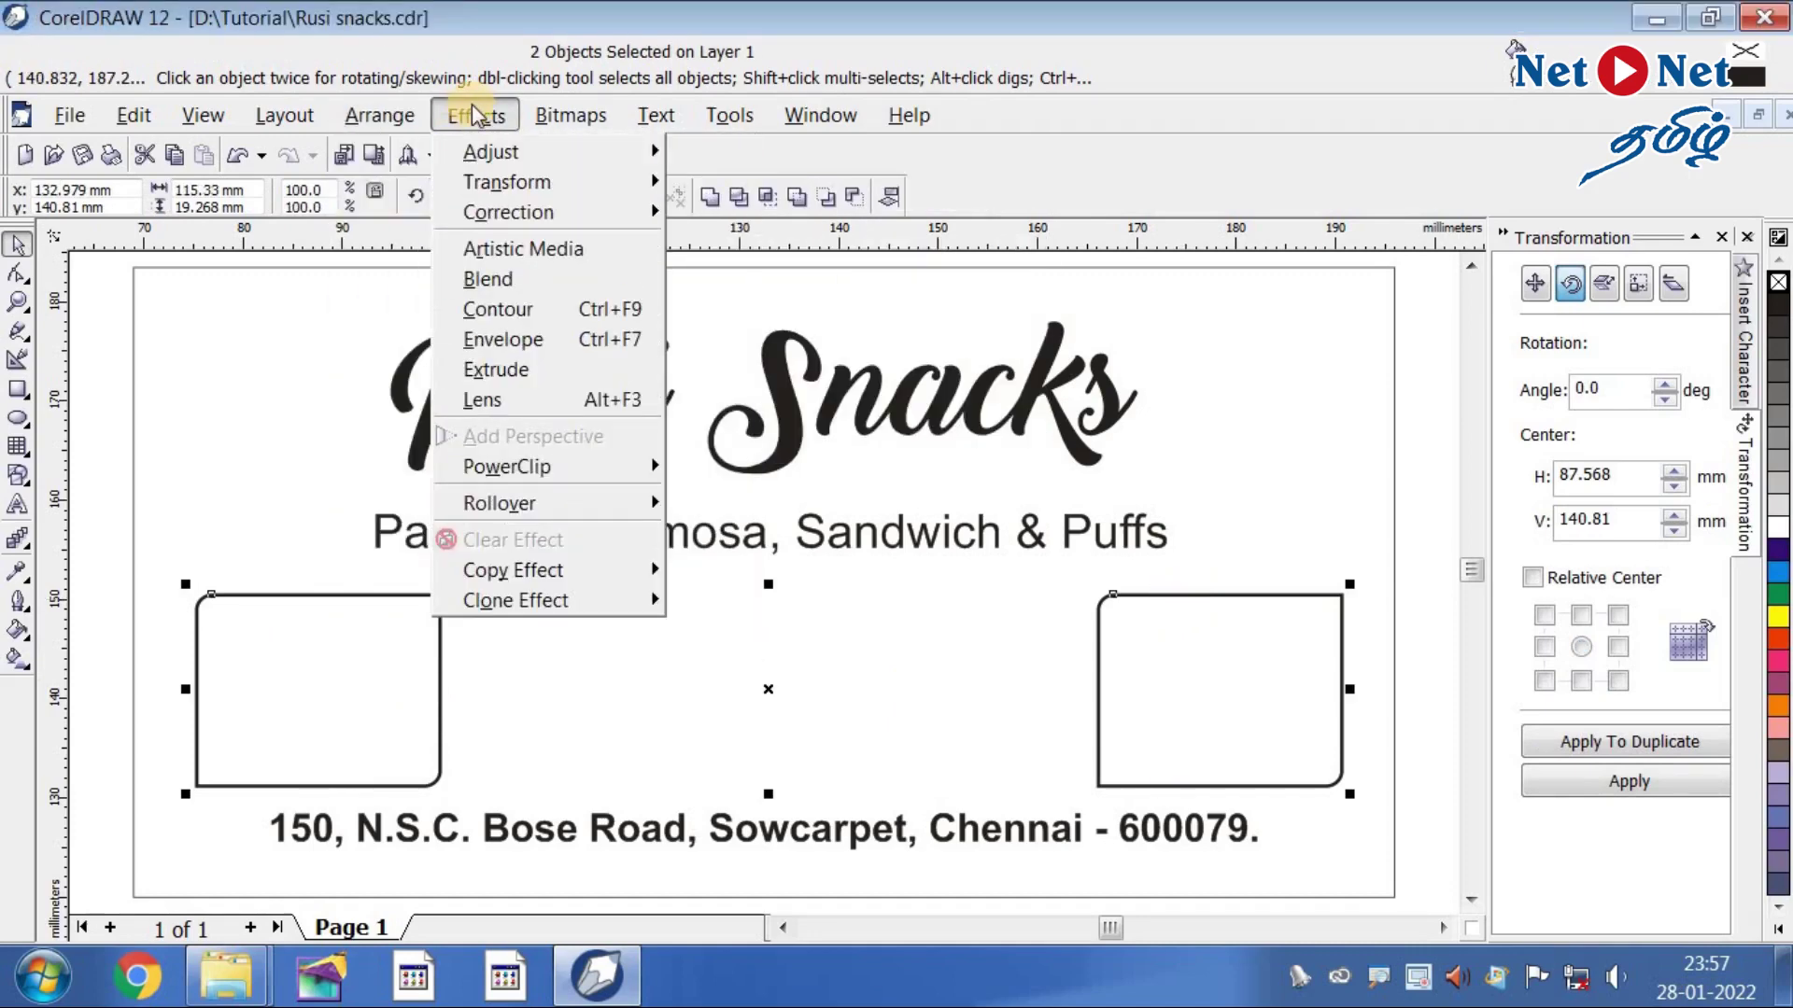
{"action": "left_click", "coordinate": [485, 284]}
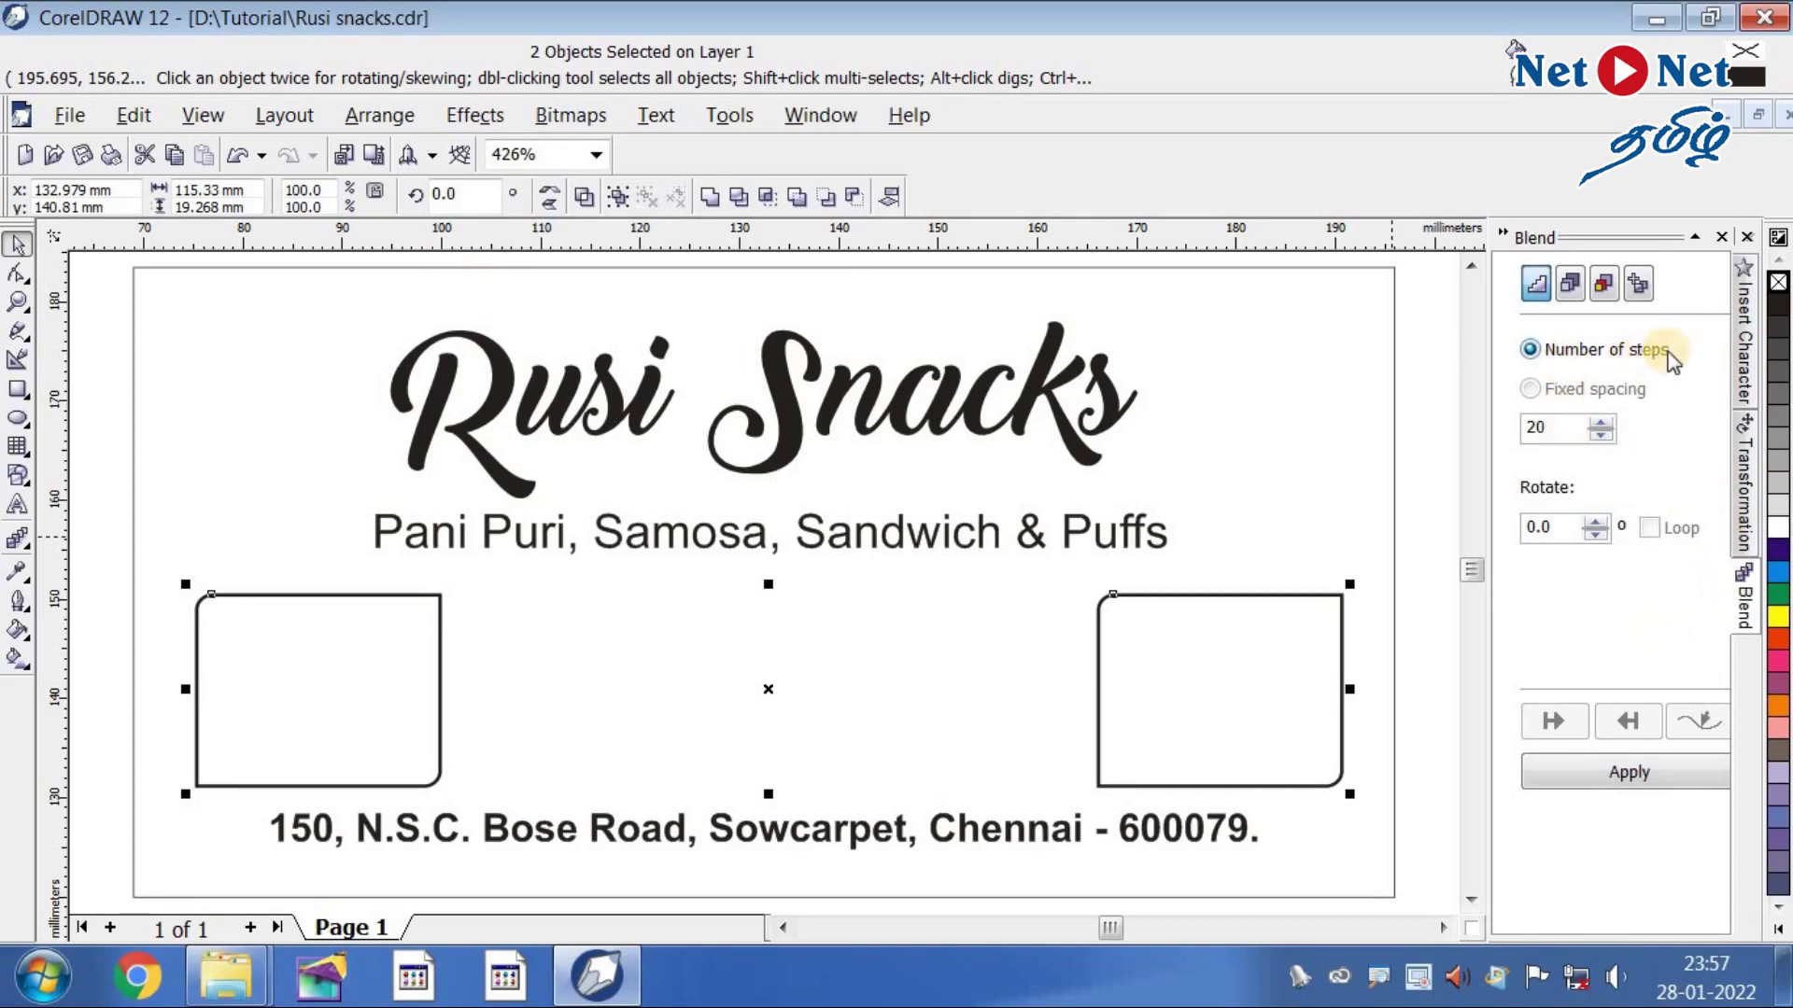
{"action": "double_click", "coordinate": [1539, 425]}
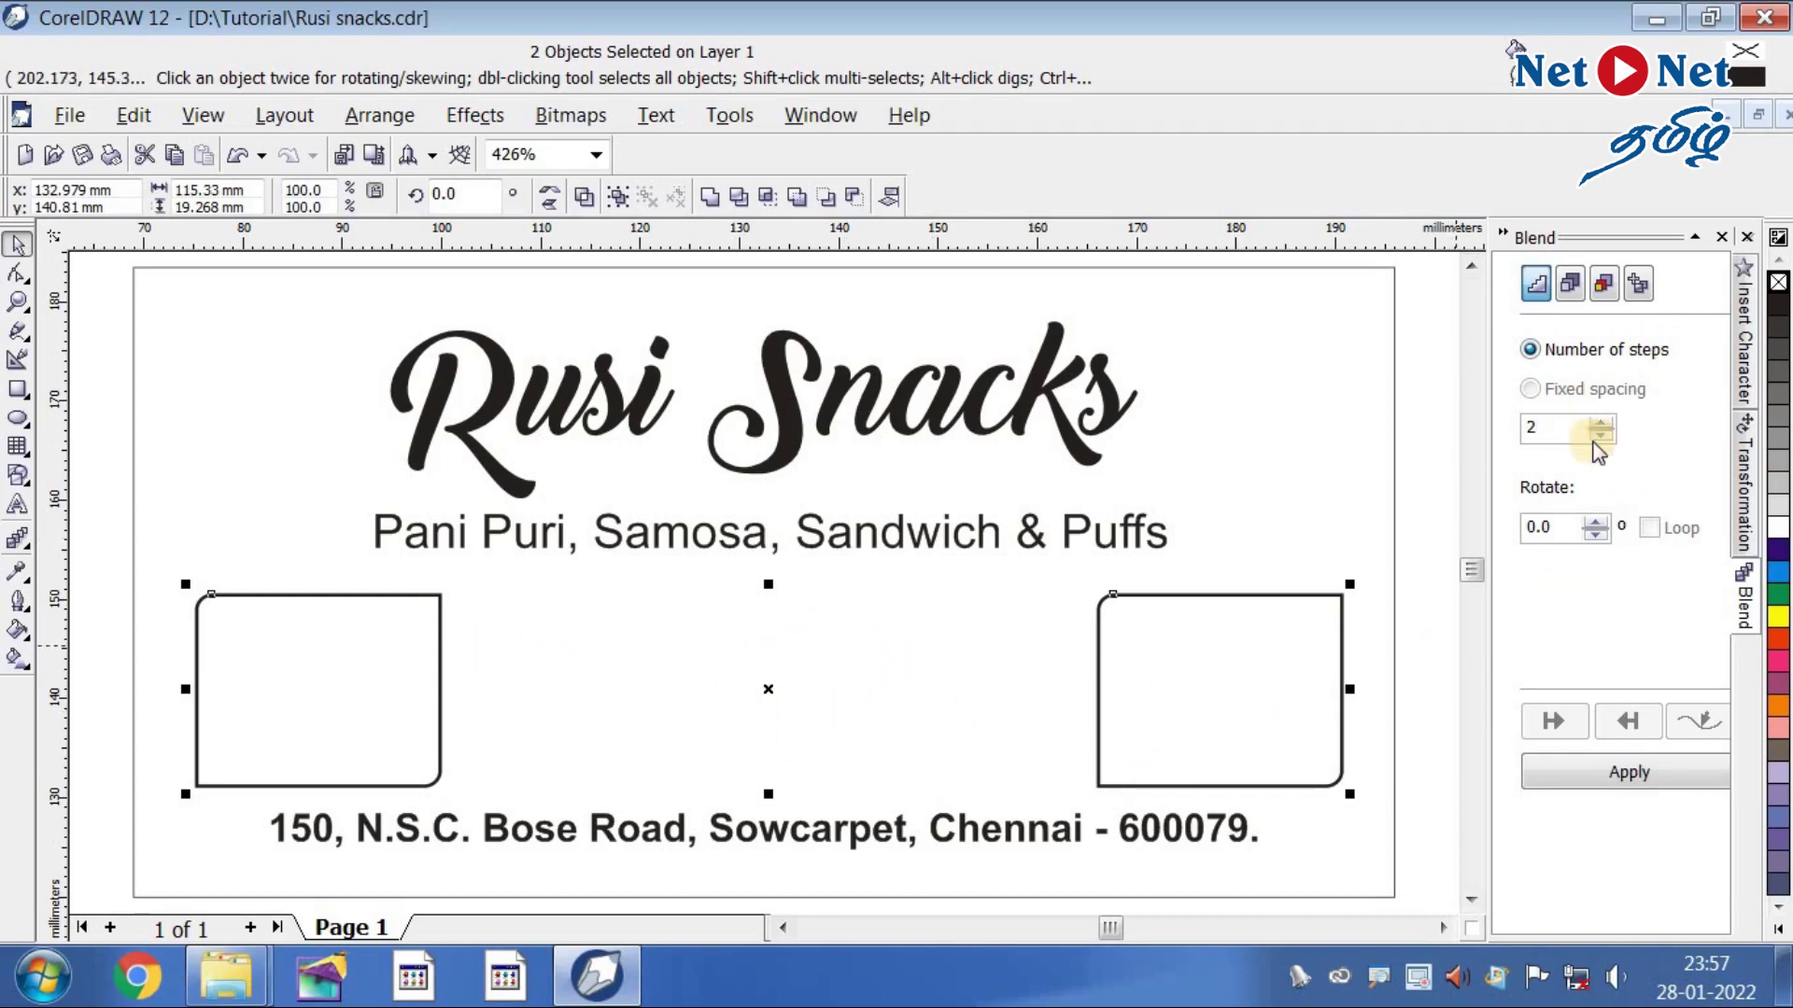
{"action": "left_click", "coordinate": [1612, 776]}
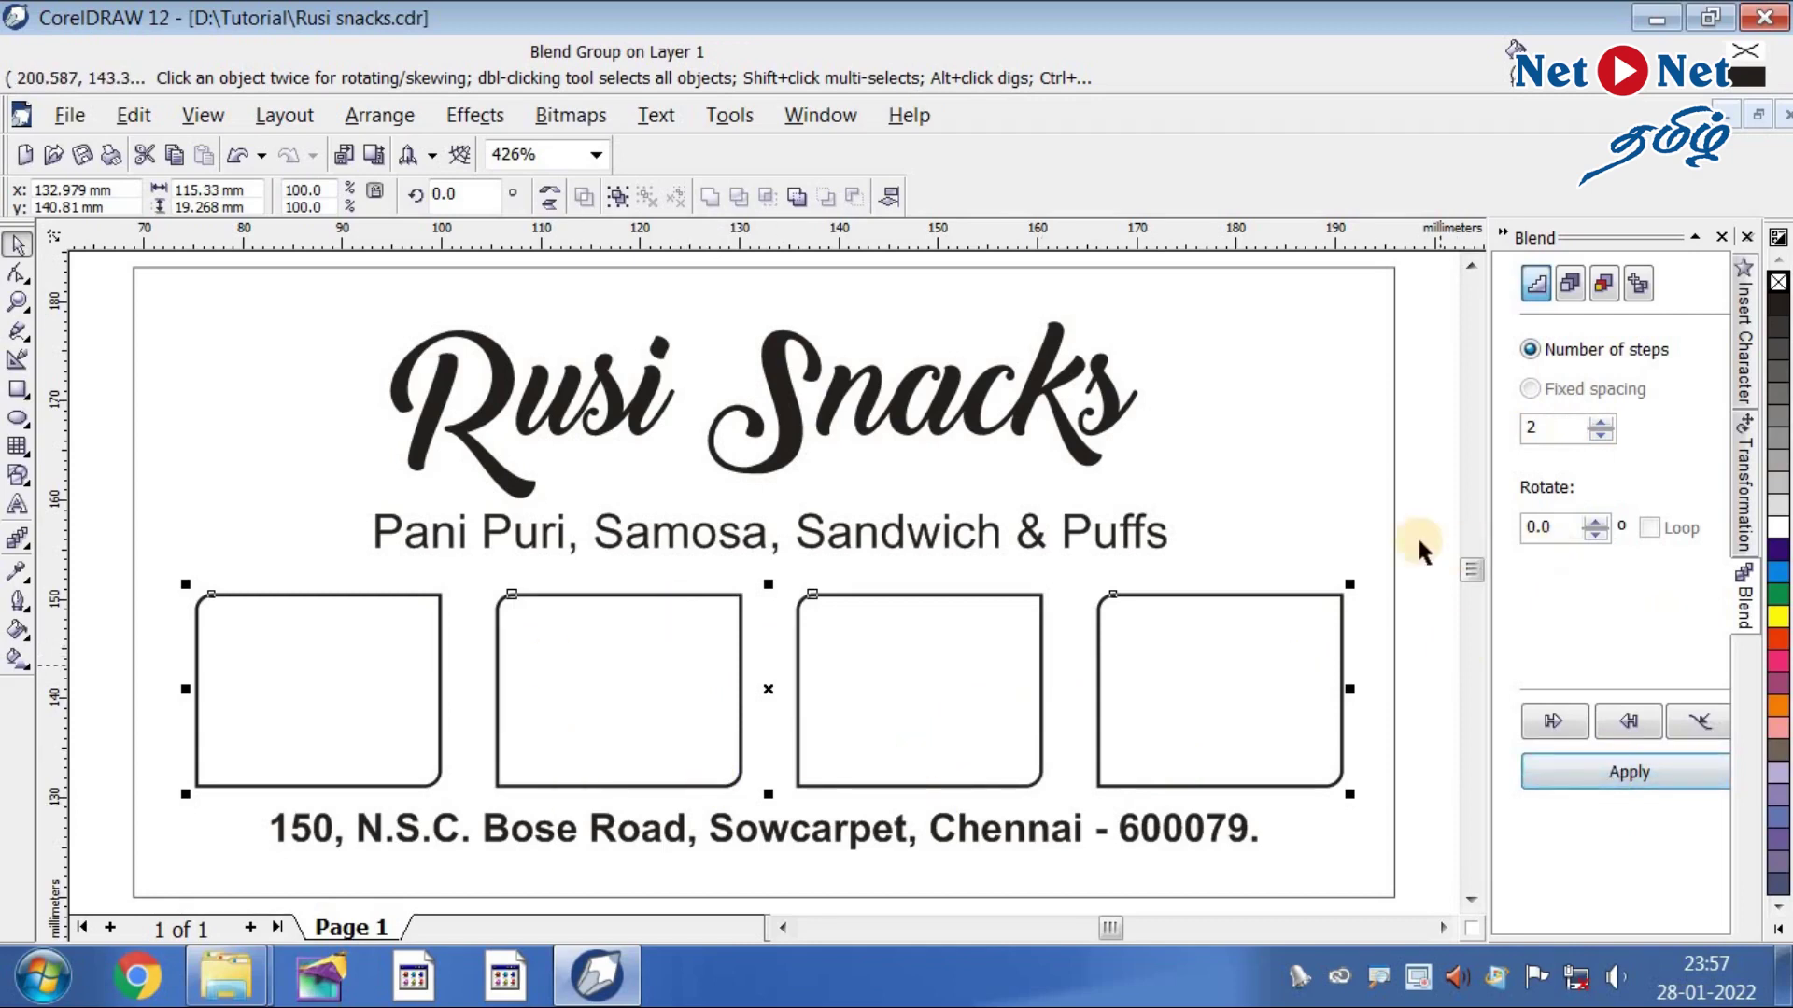
- Break the blend group of rectangles apart
{"action": "left_click", "coordinate": [976, 674]}
{"action": "left_click", "coordinate": [976, 668]}
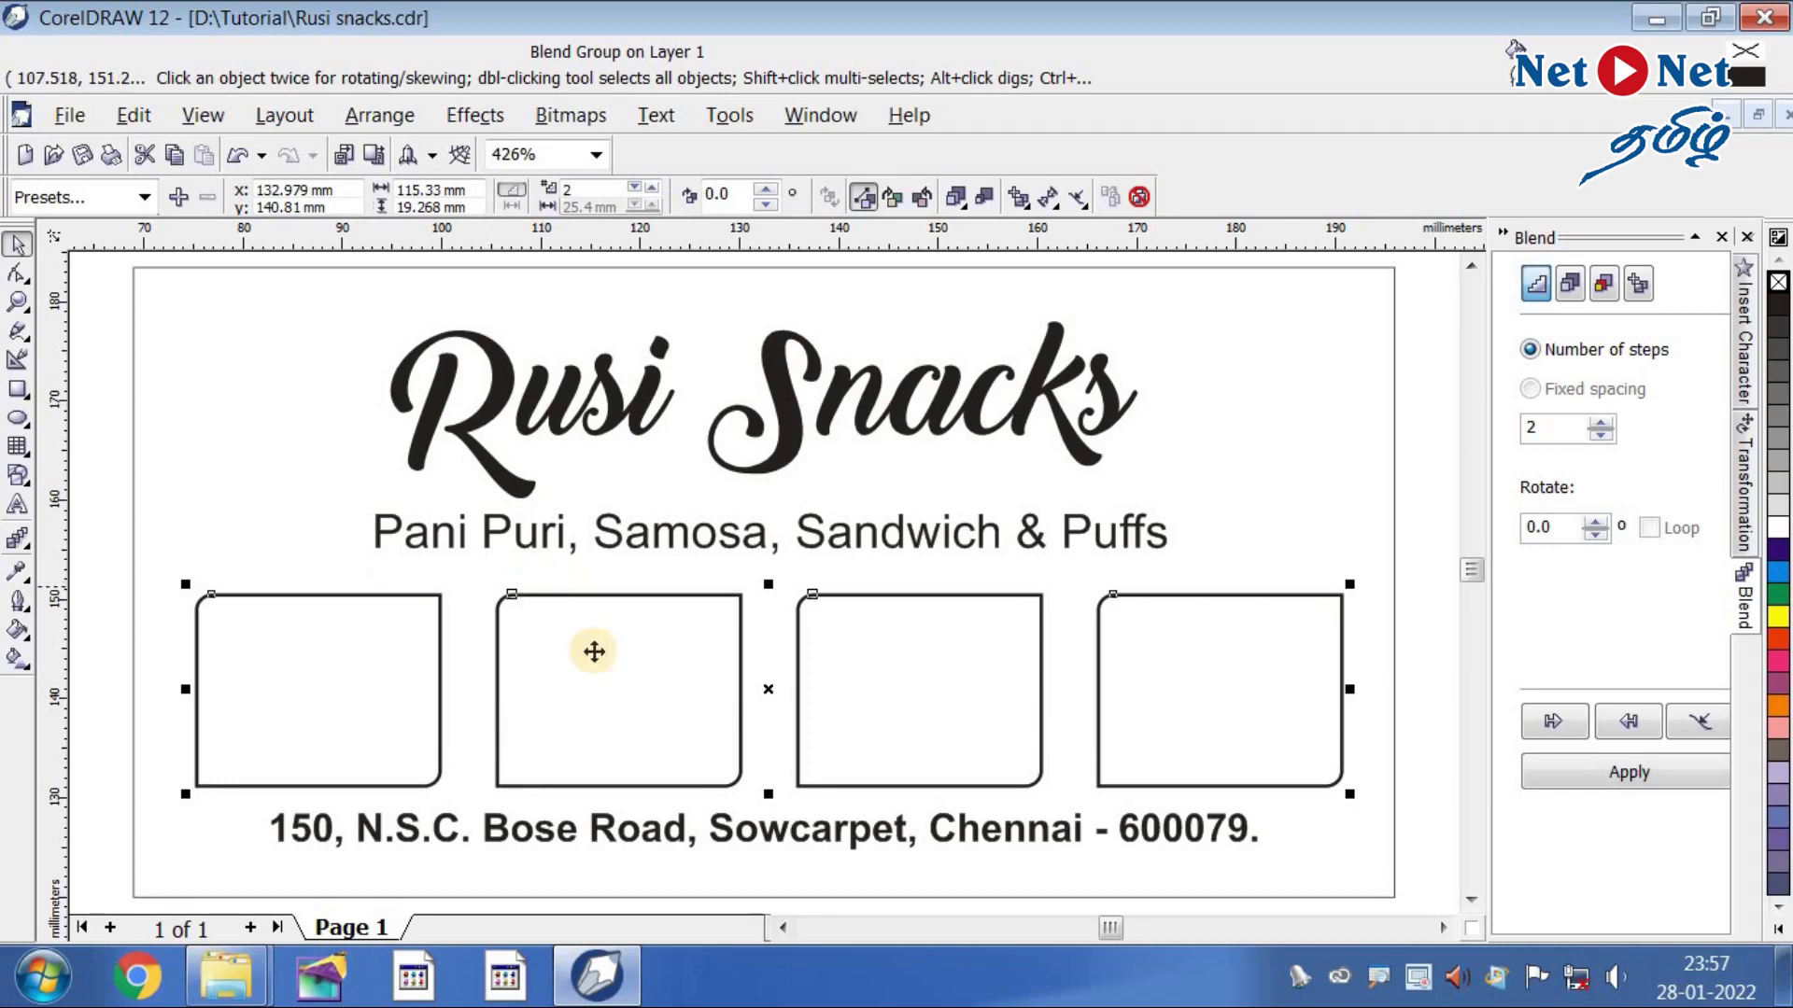
{"action": "left_click", "coordinate": [380, 115]}
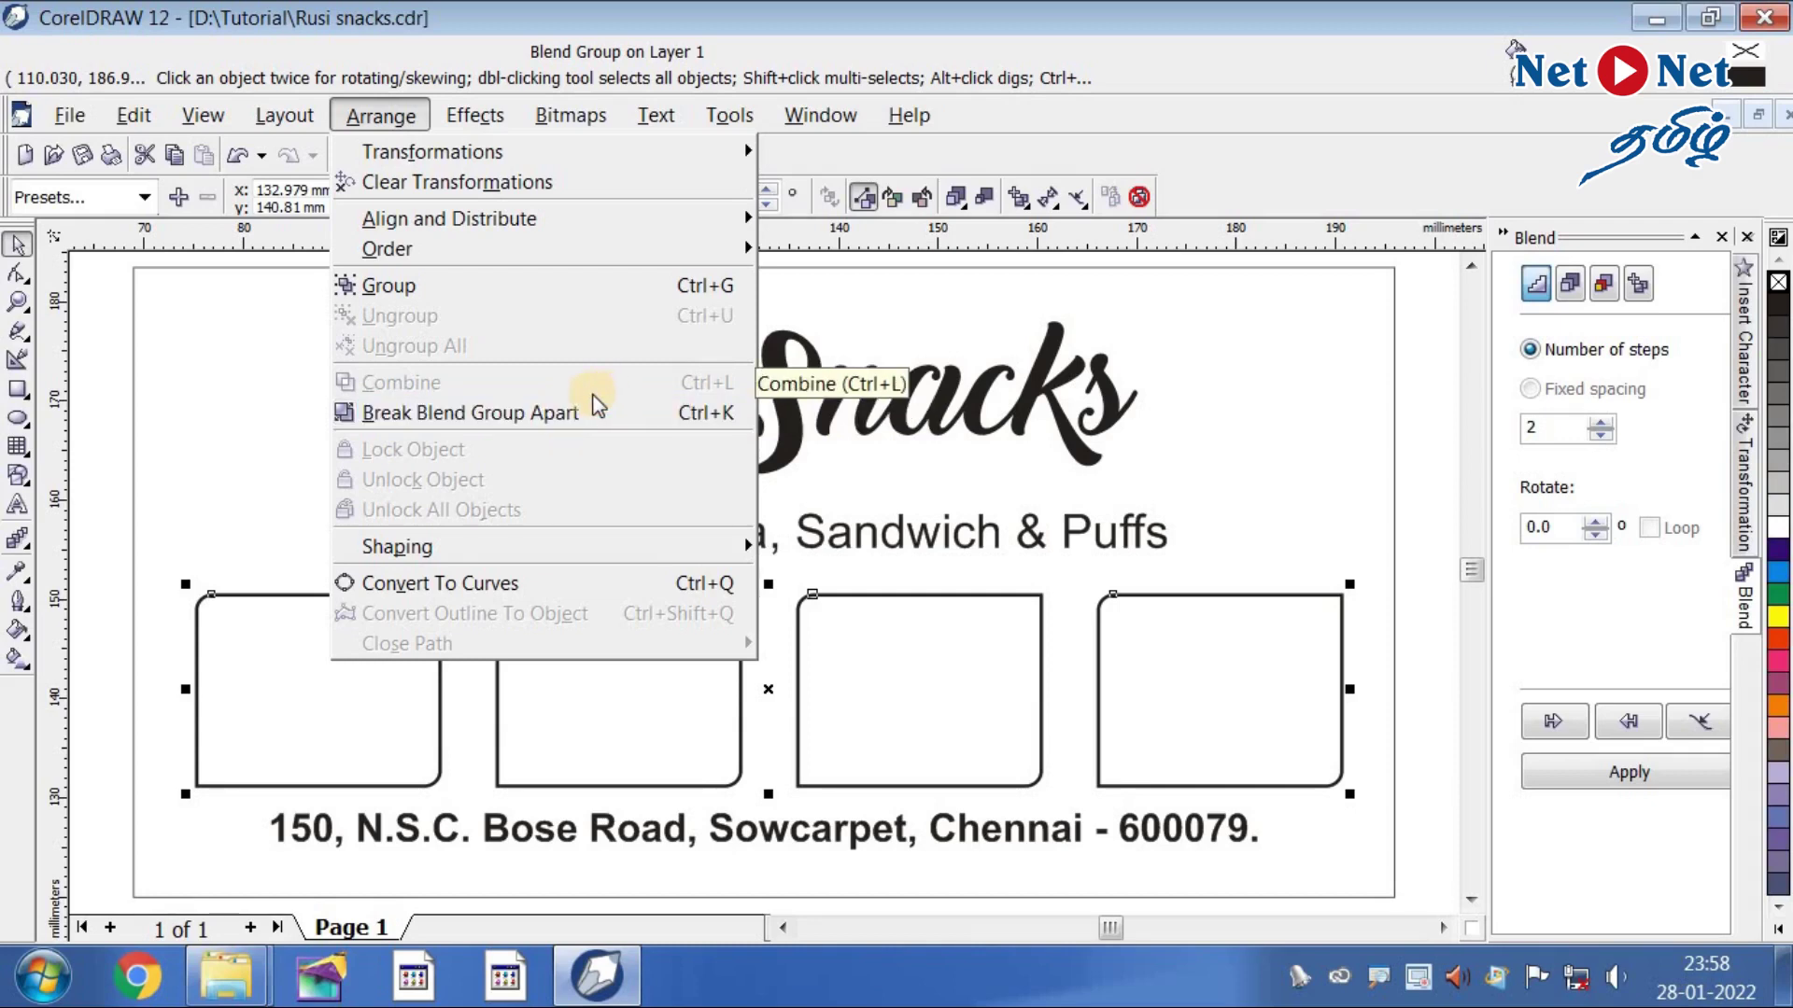
{"action": "left_click", "coordinate": [590, 412]}
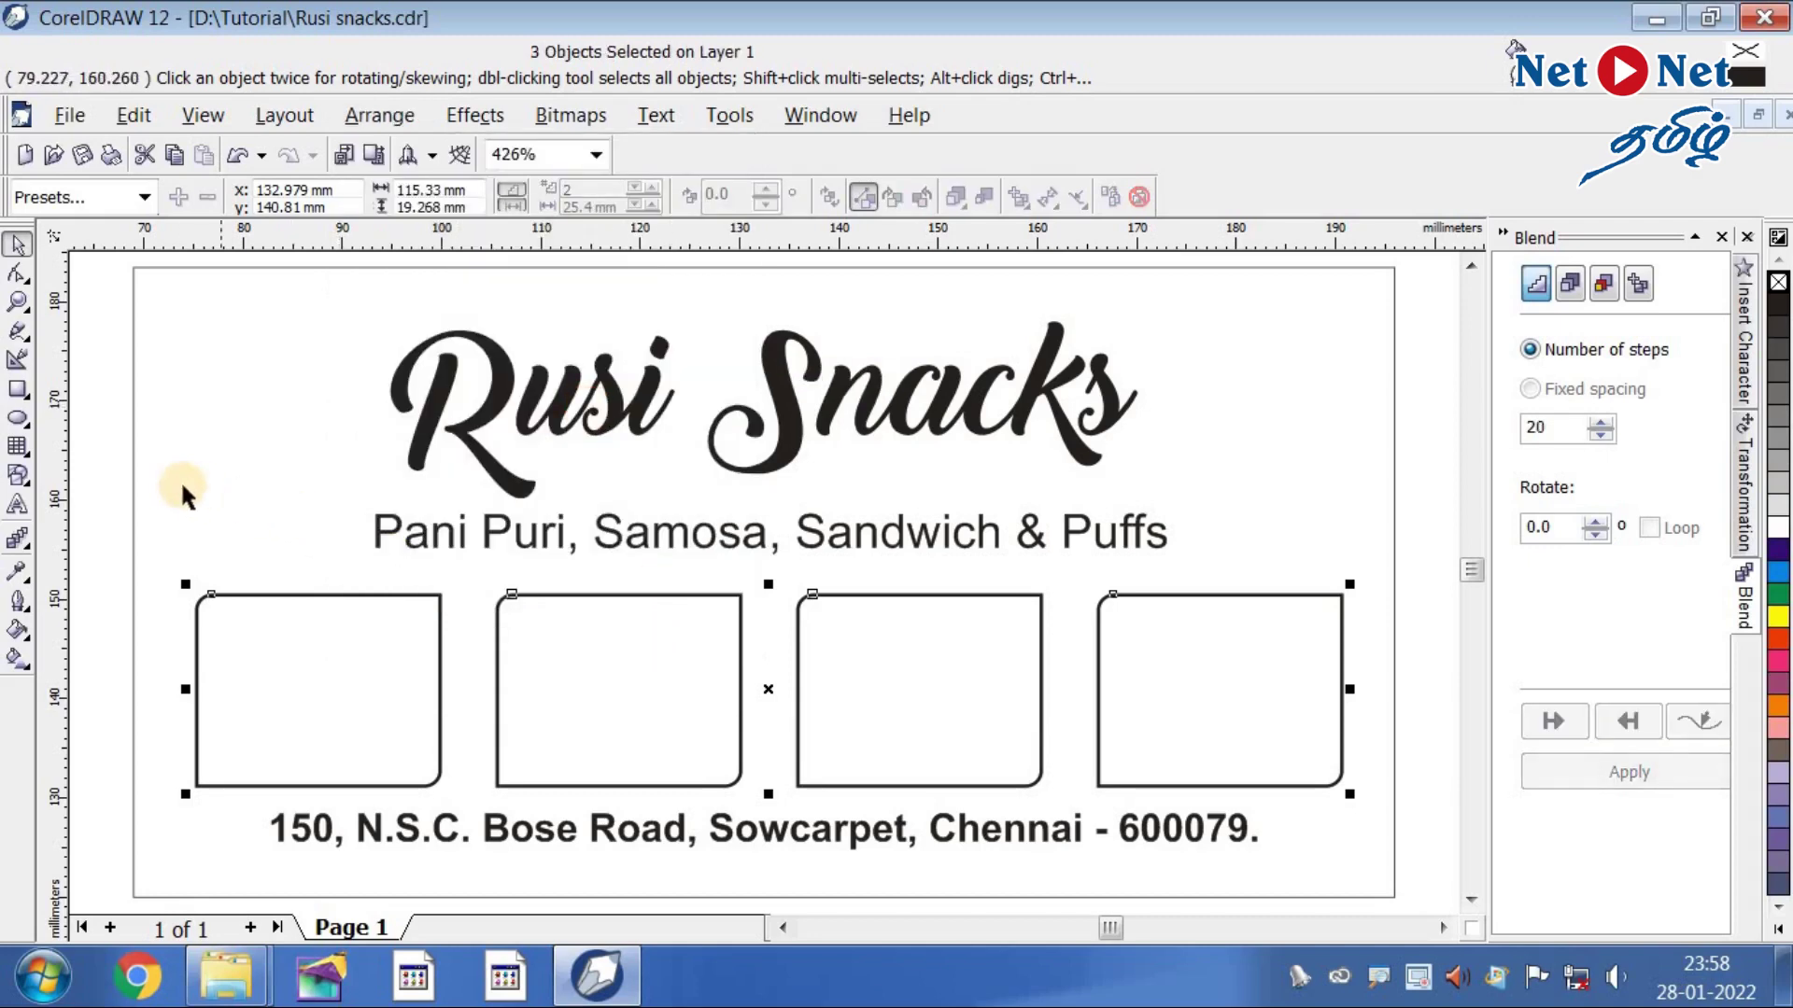
- Ungroup the two middle rectangles in the row of frames and deselect everything
{"action": "left_click", "coordinate": [640, 664]}
{"action": "left_click", "coordinate": [1043, 689]}
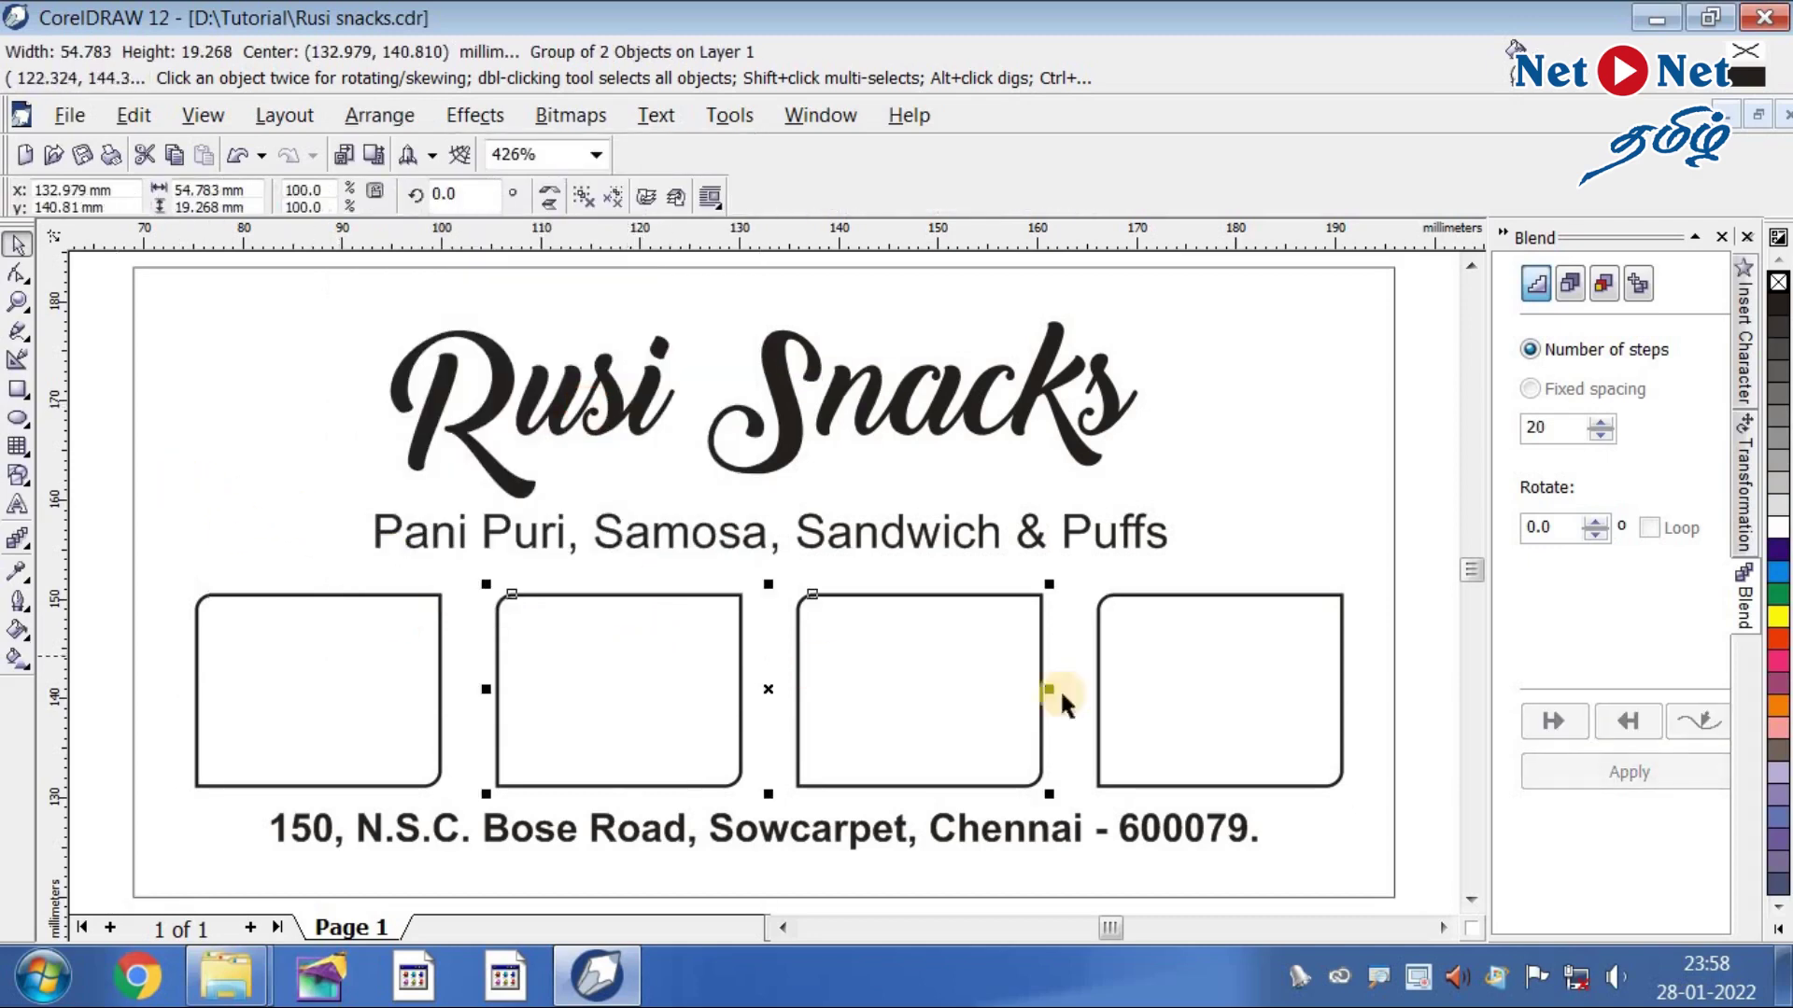
{"action": "left_click", "coordinate": [588, 200]}
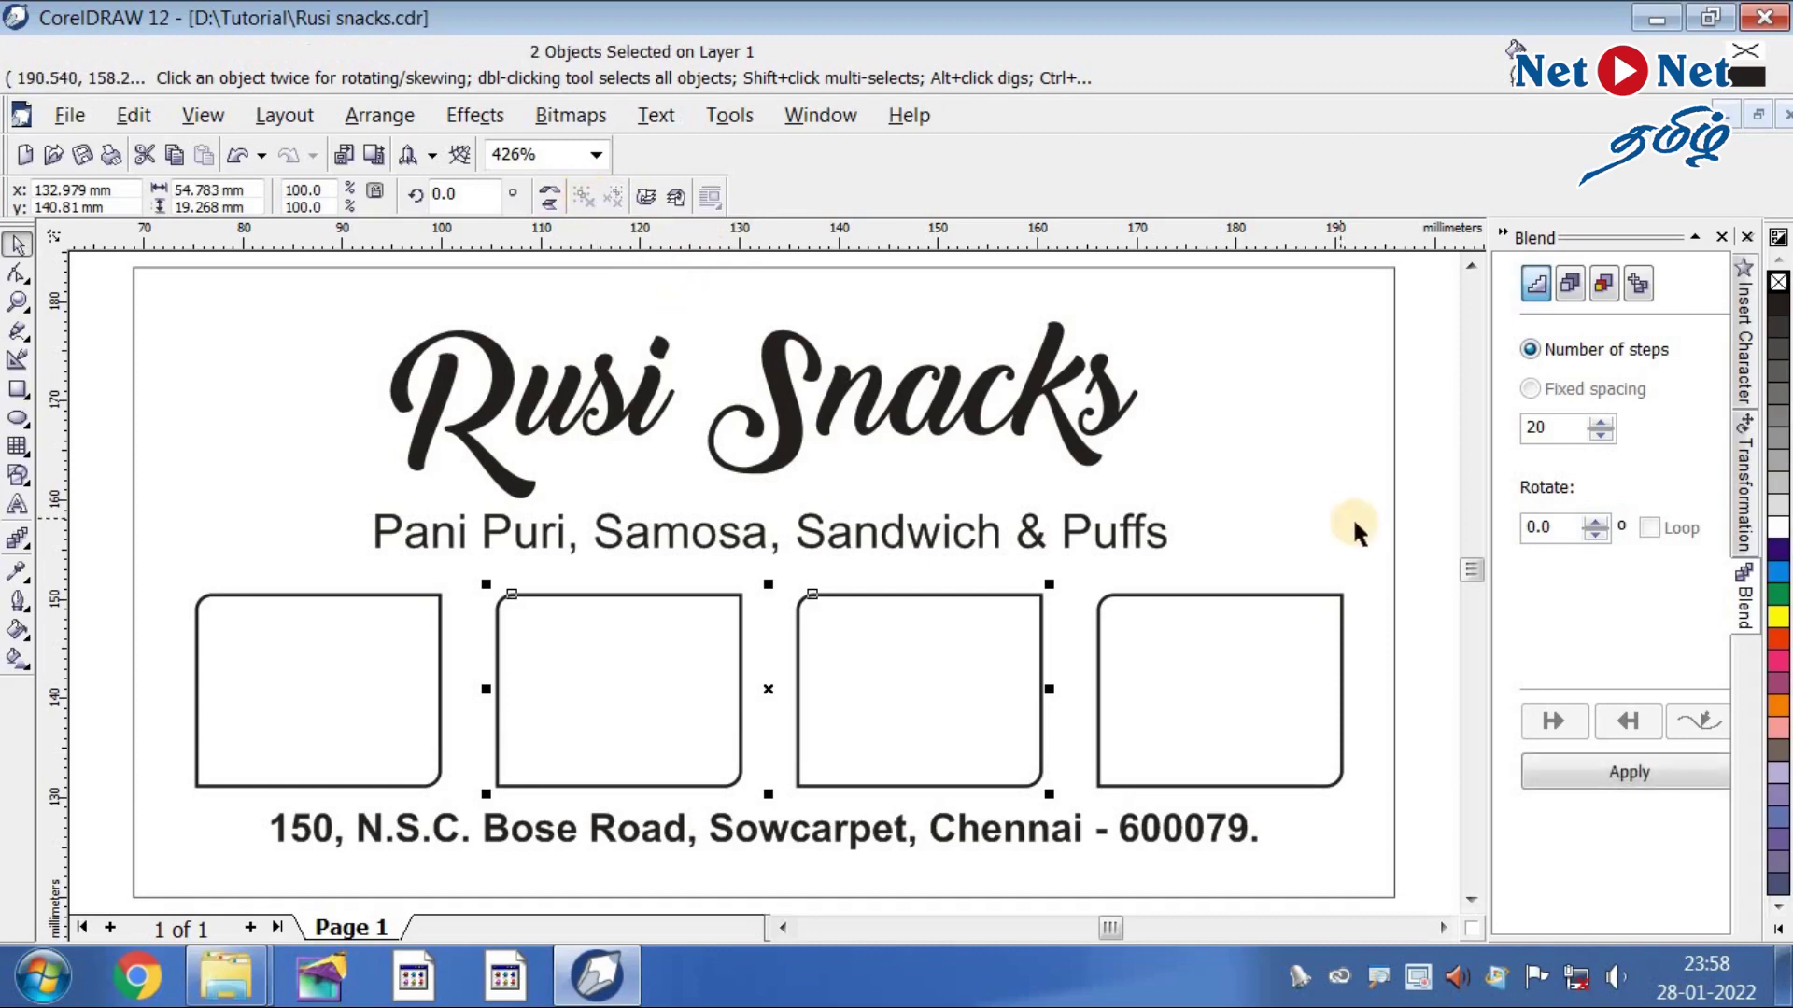
{"action": "left_click", "coordinate": [1428, 523]}
- Start importing a file and browse to the "image" folder on the Desktop
{"action": "scroll", "coordinate": [1427, 519], "scroll_direction": "down", "scroll_amount": 1}
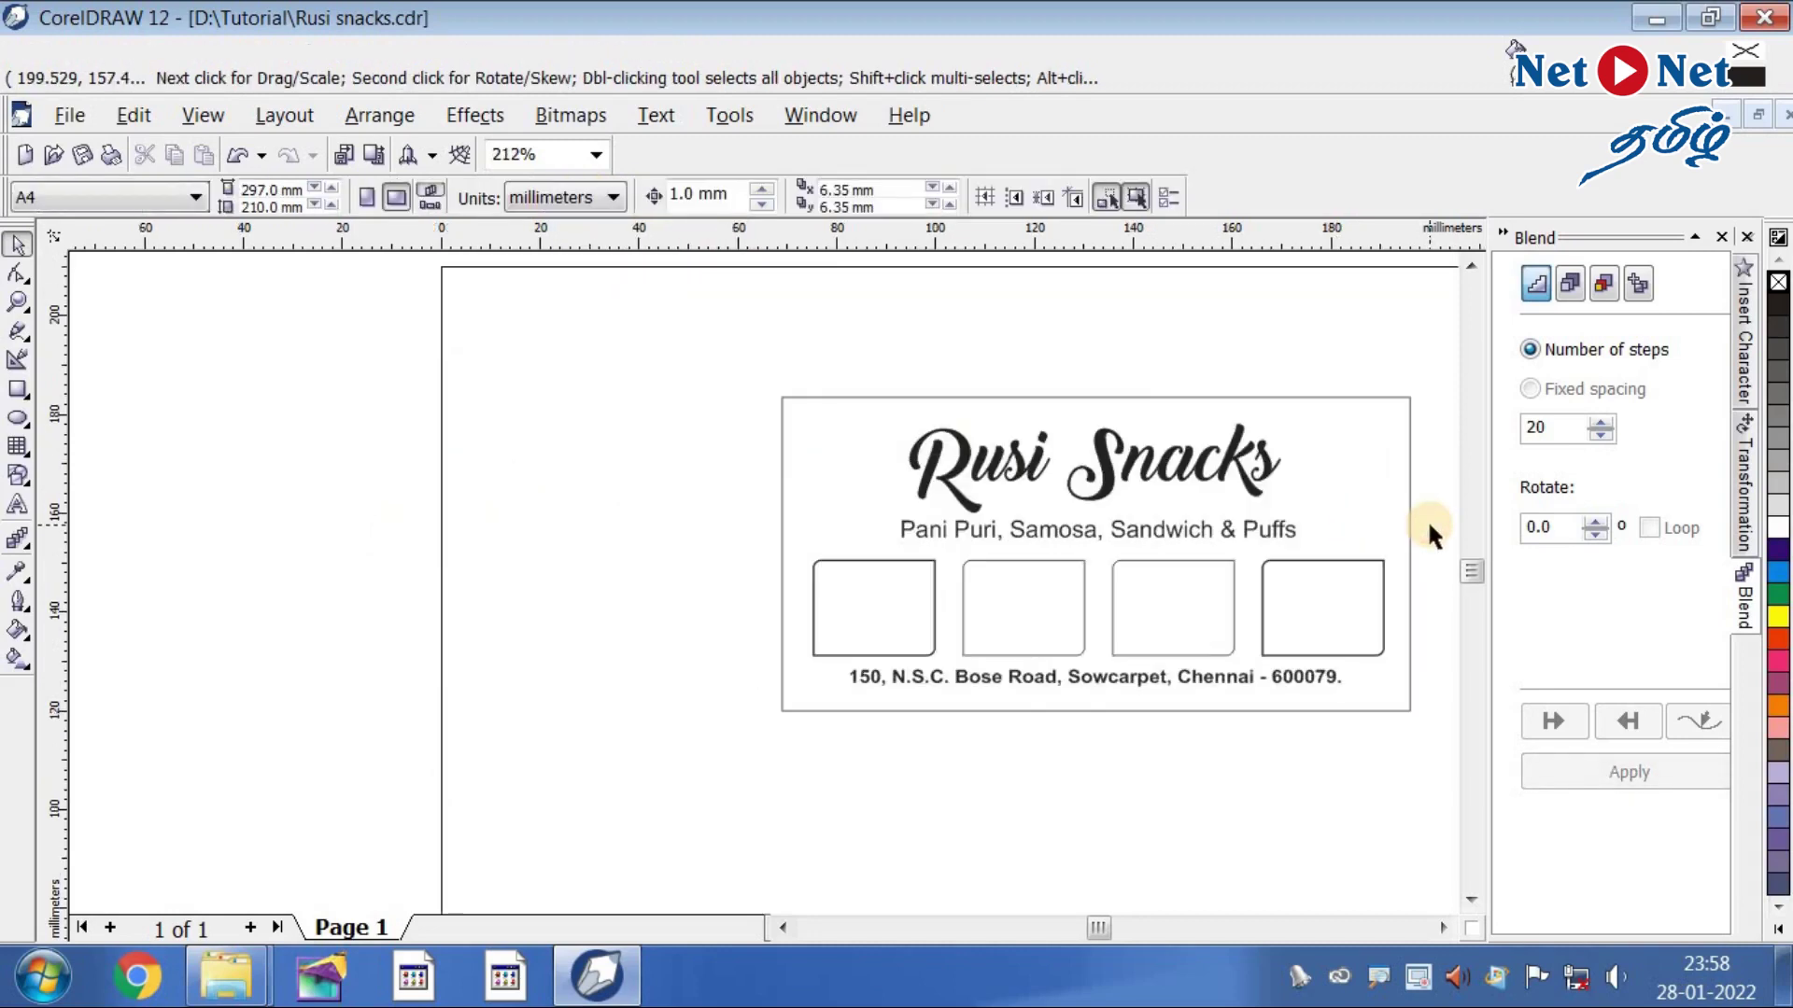
{"action": "left_click", "coordinate": [1444, 927]}
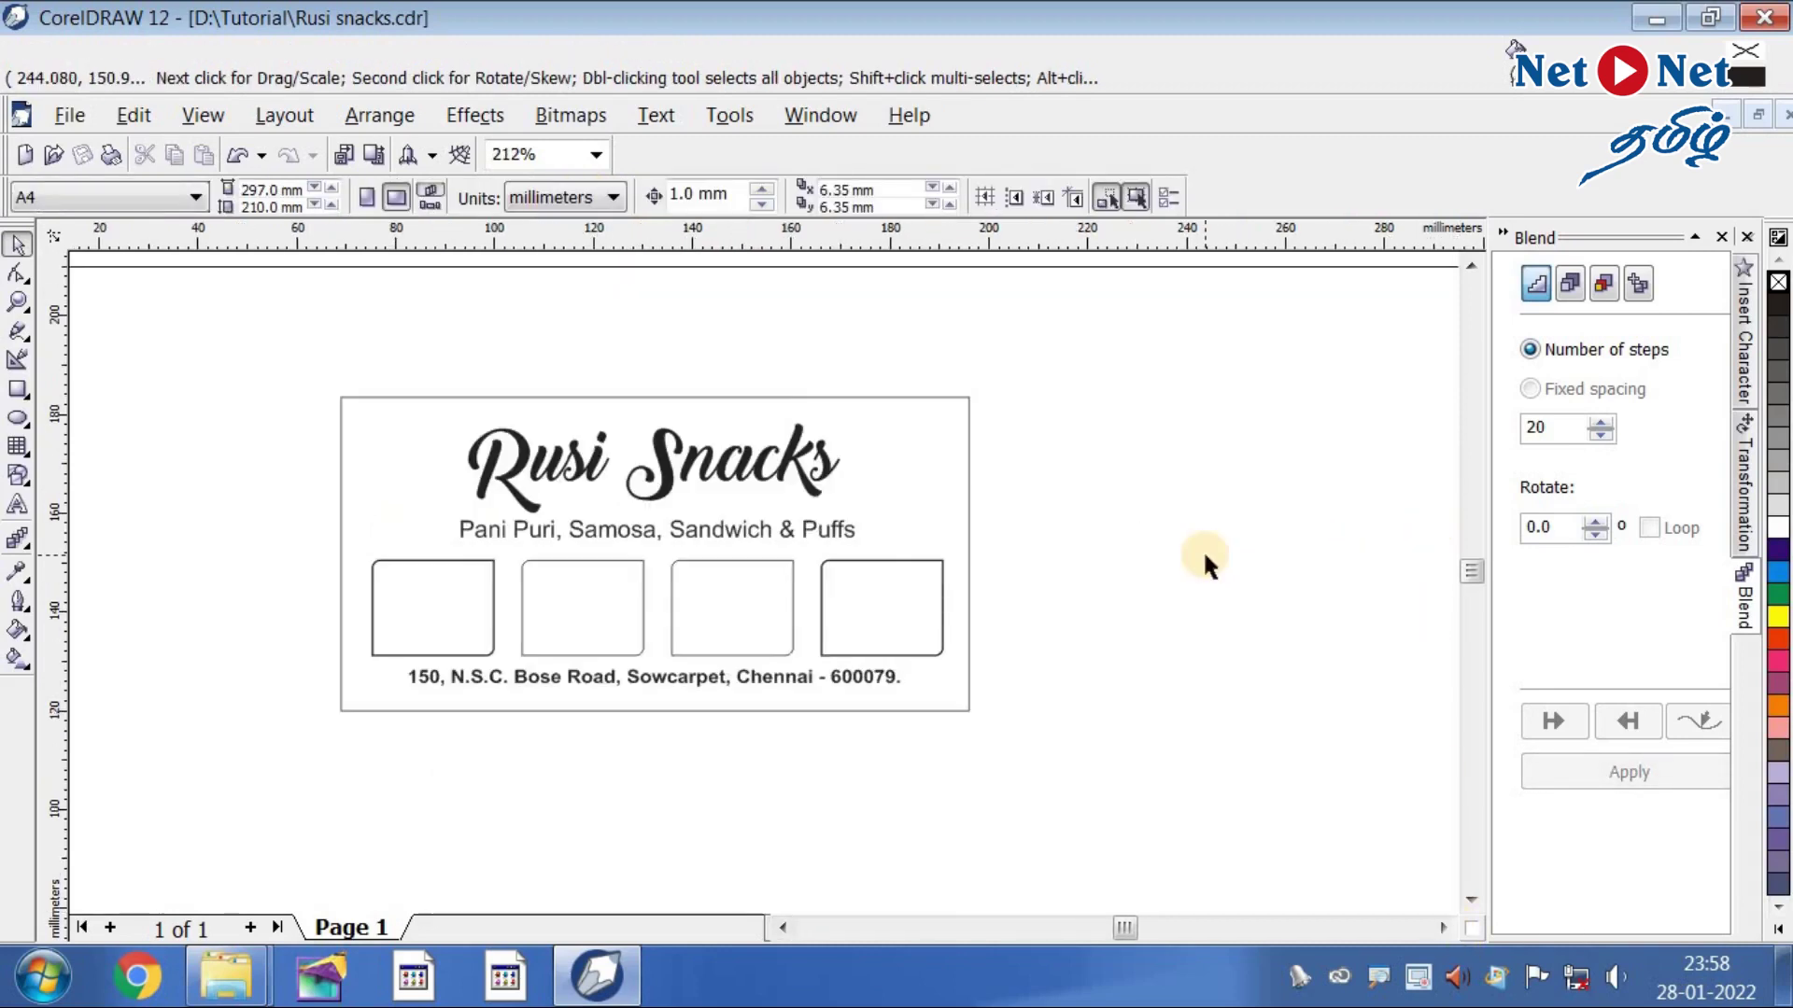
{"action": "left_click", "coordinate": [70, 108]}
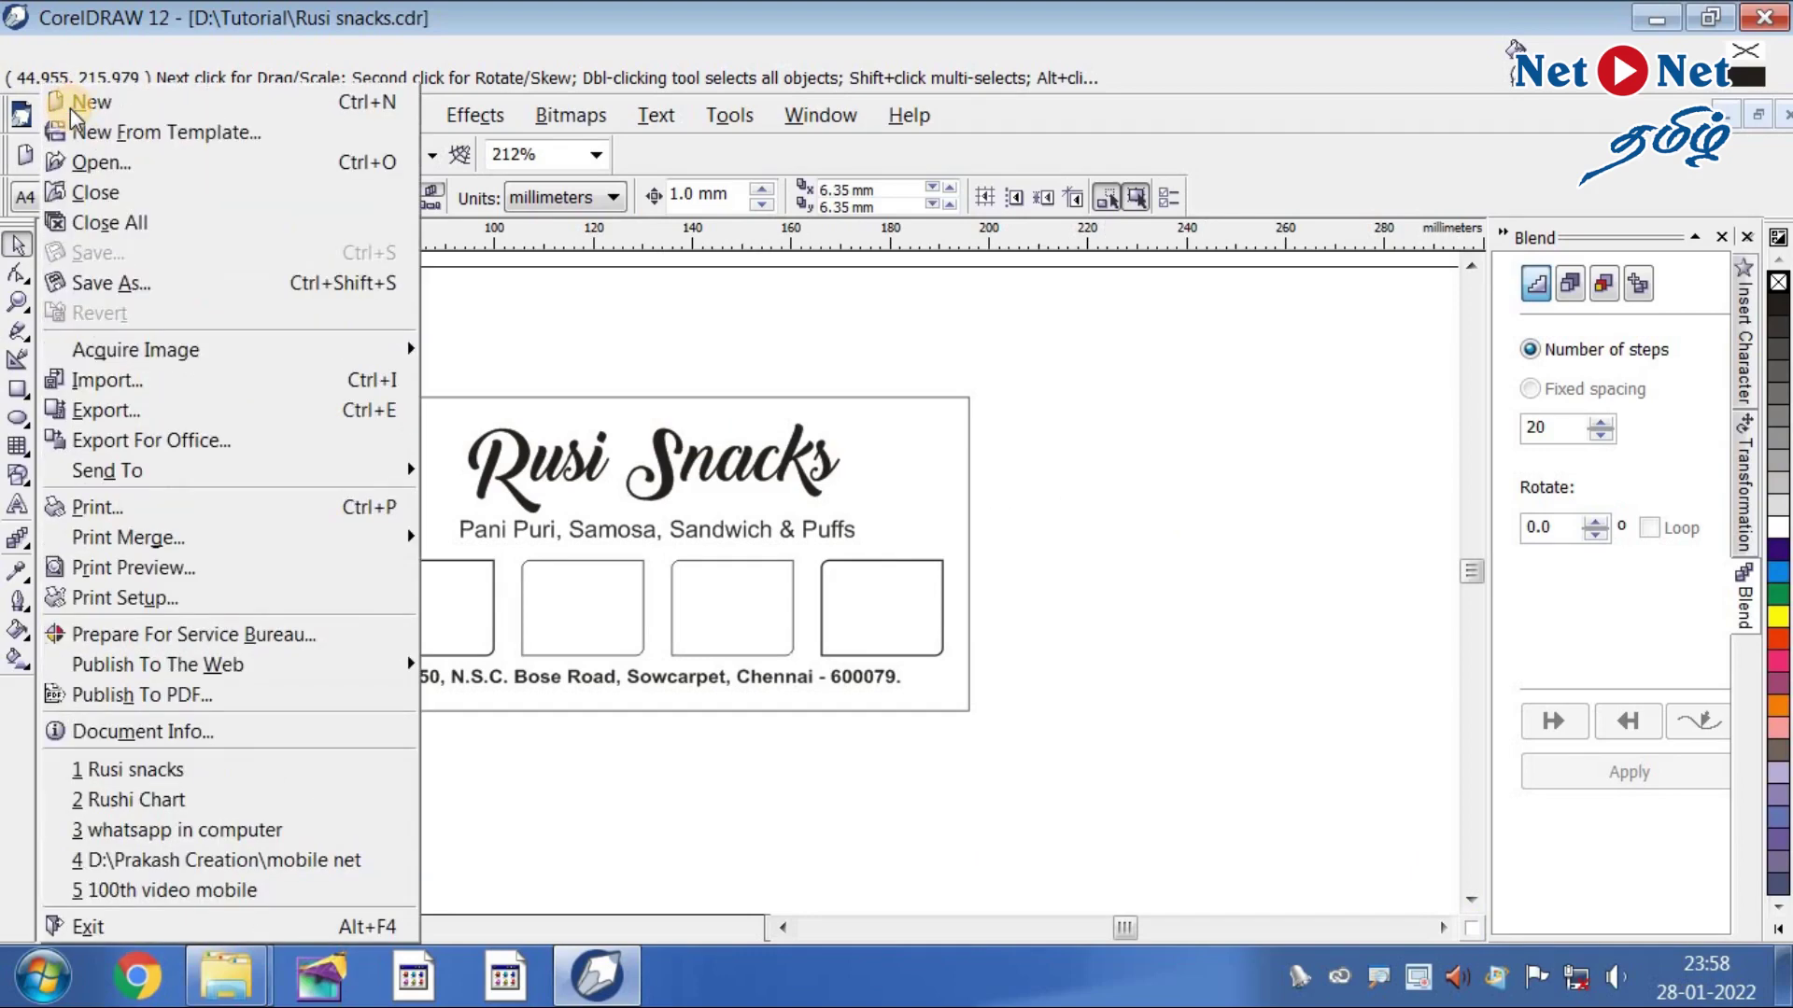
{"action": "left_click", "coordinate": [119, 378]}
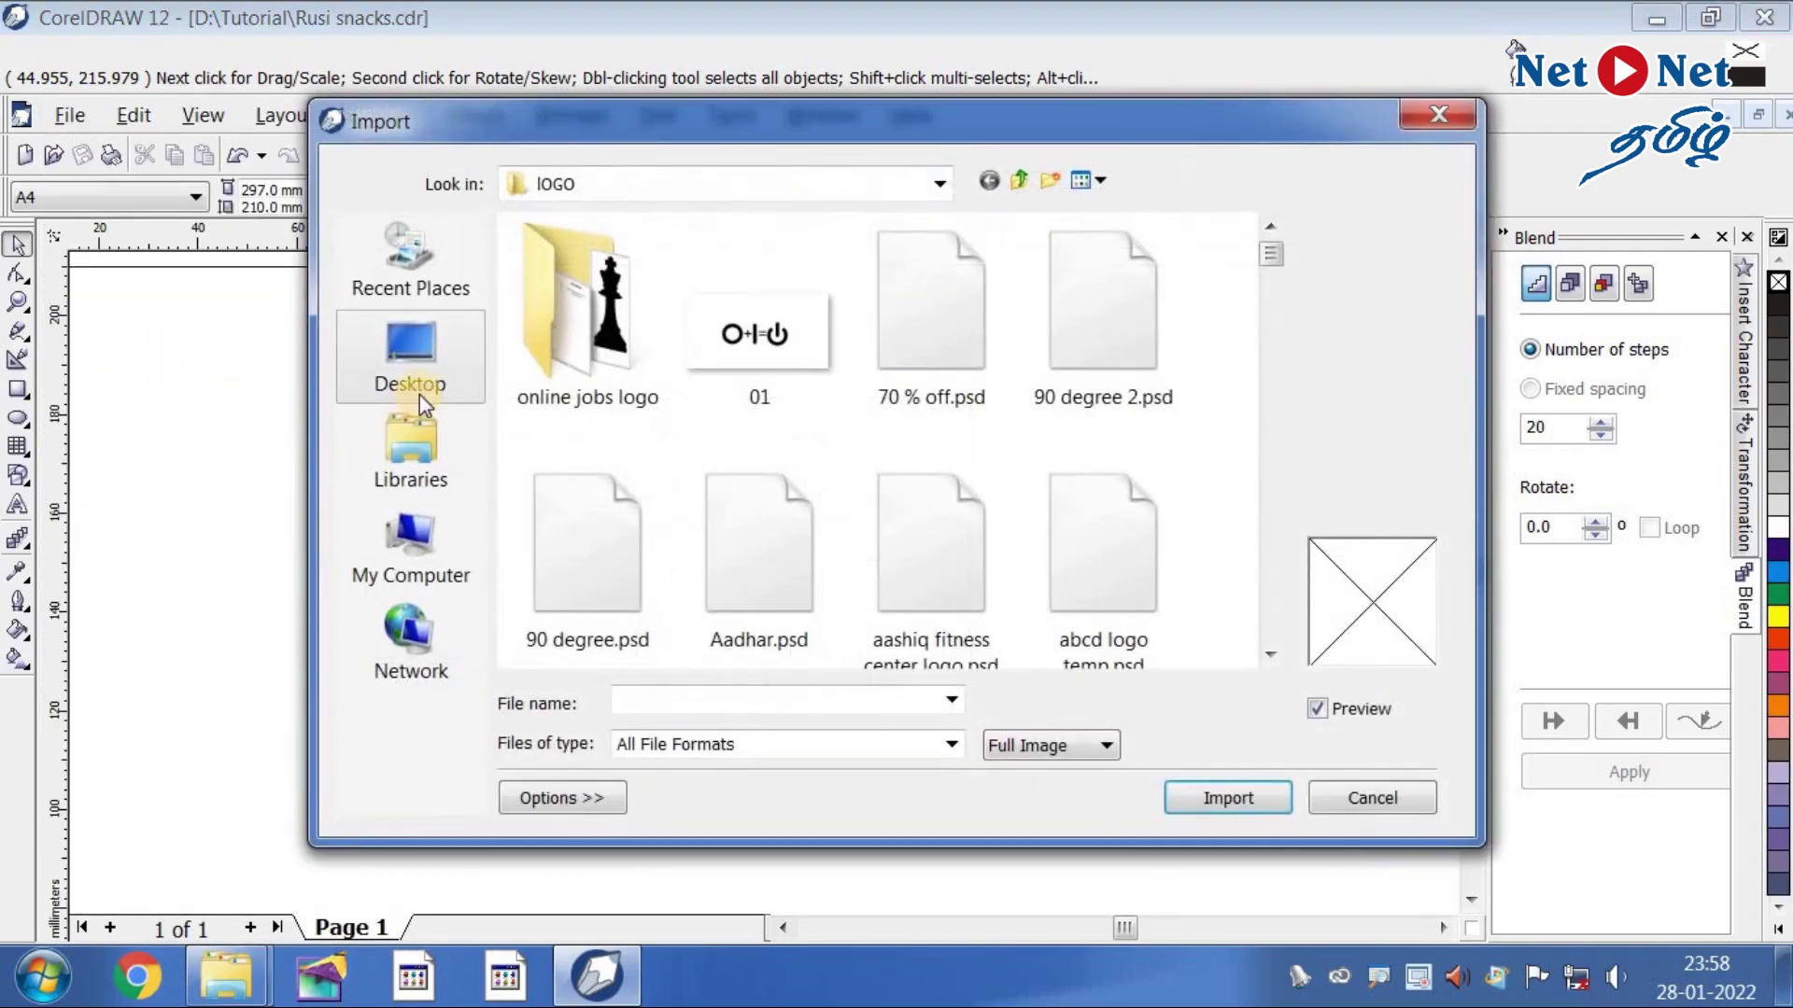
{"action": "left_click", "coordinate": [416, 389]}
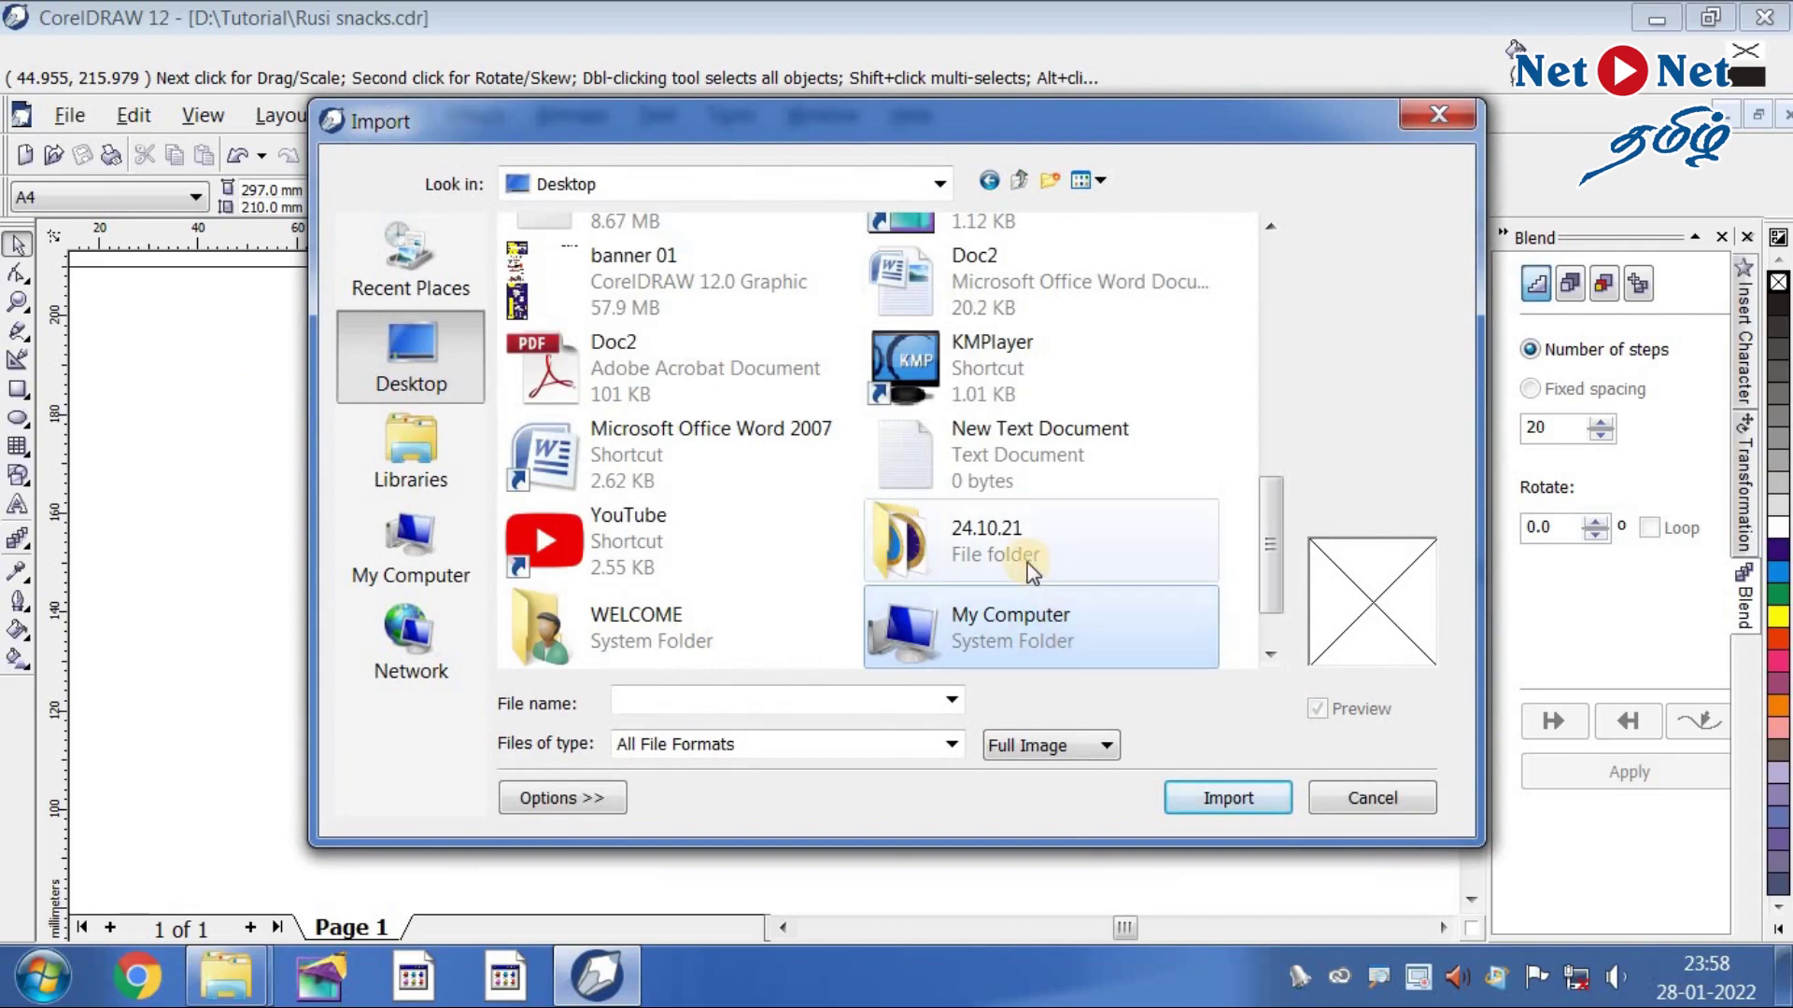
{"action": "left_click", "coordinate": [990, 428]}
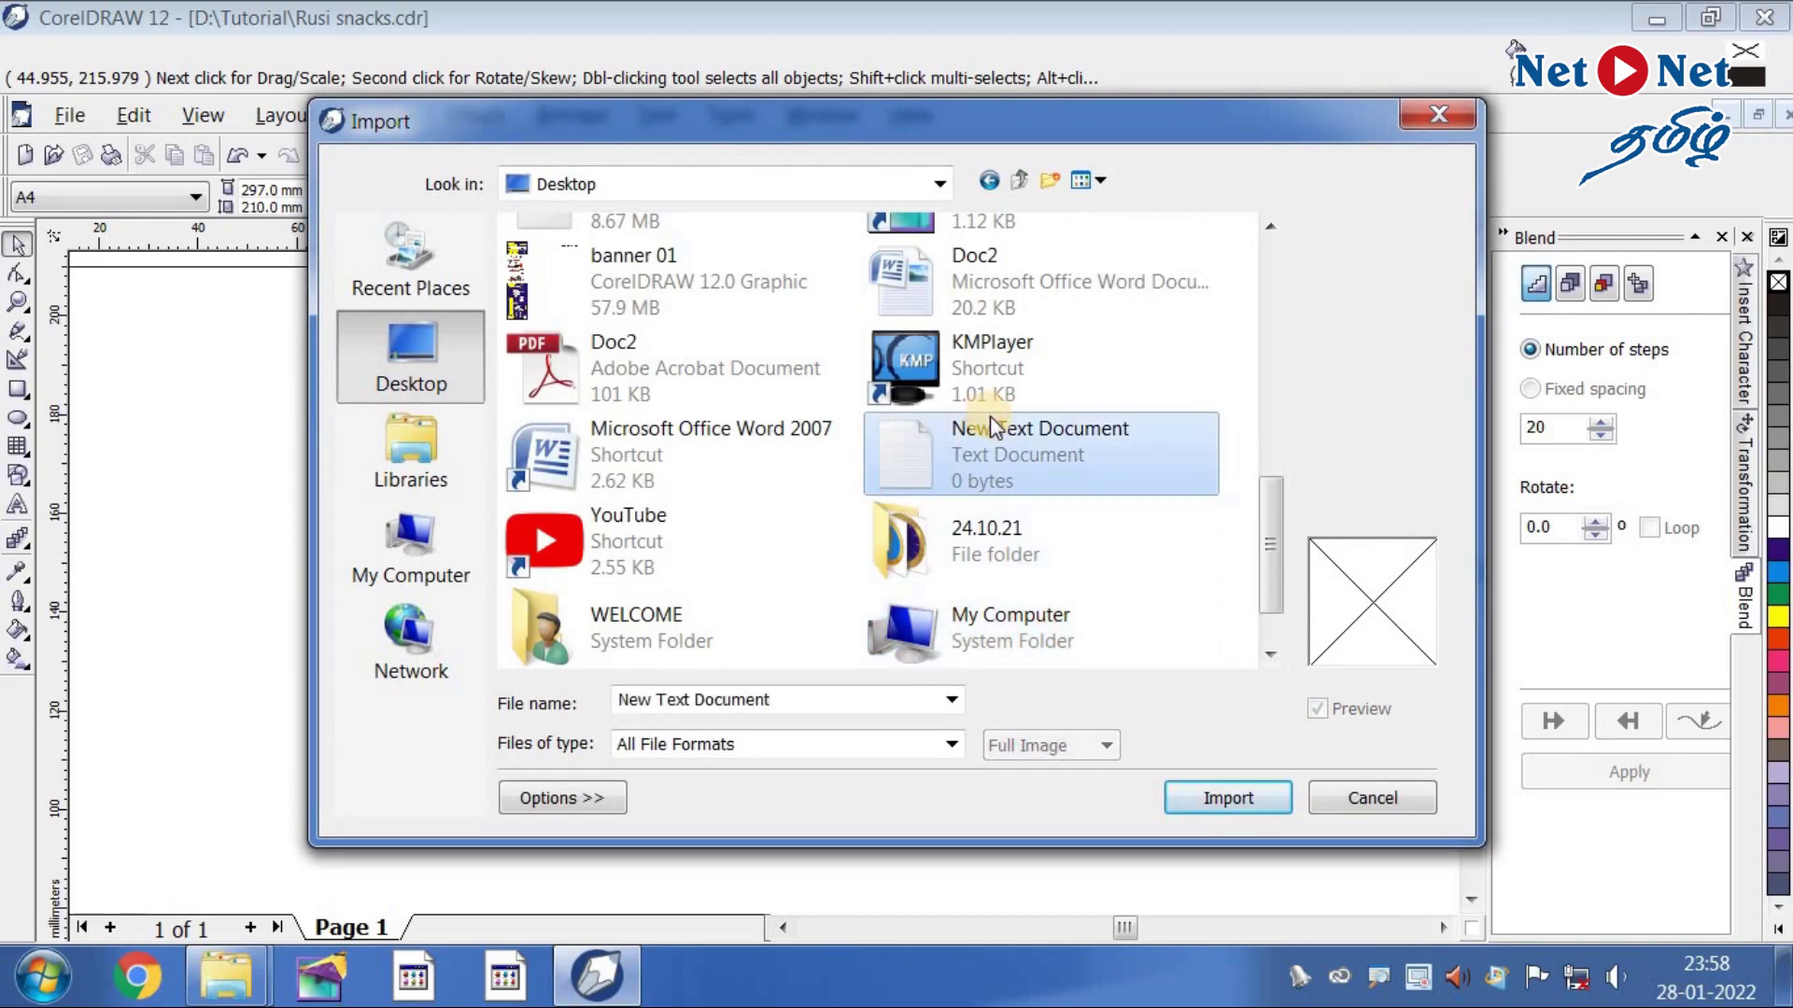
{"action": "key", "text": "i"}
{"action": "key", "text": "Return"}
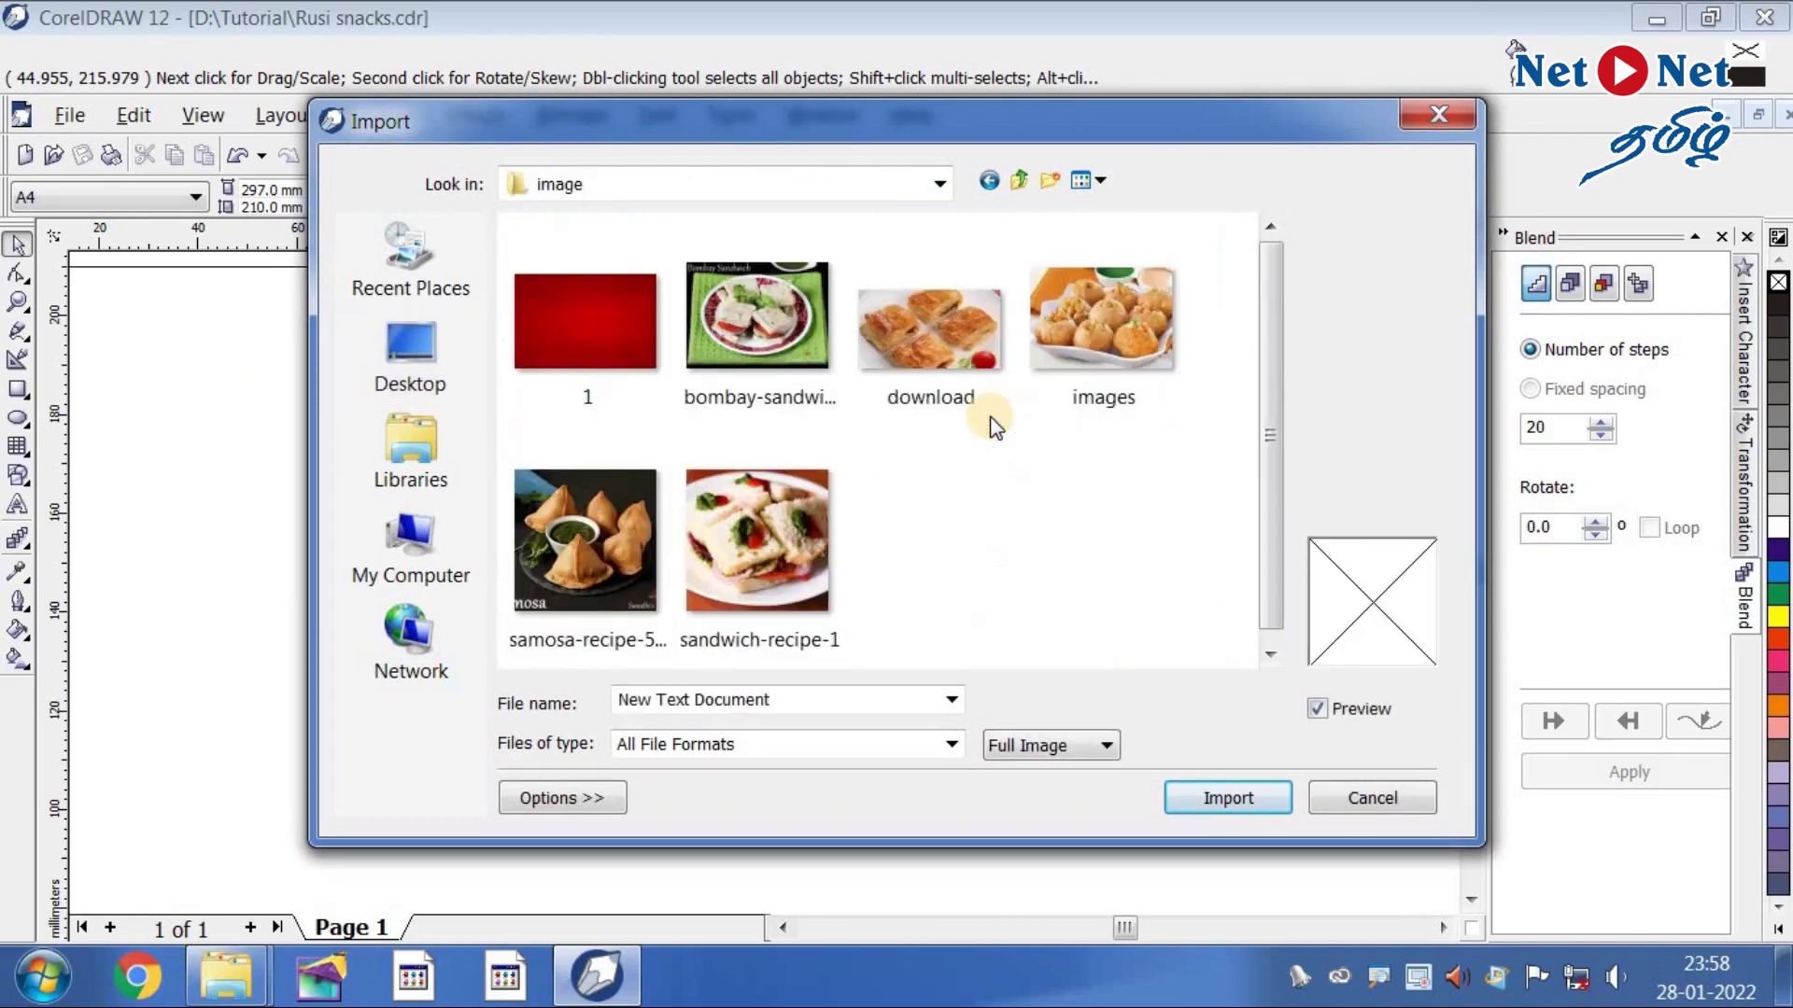
- Select all six pictures in the folder, including the red background named 1, and import them
{"action": "left_click", "coordinate": [757, 542]}
{"action": "left_click", "coordinate": [586, 542]}
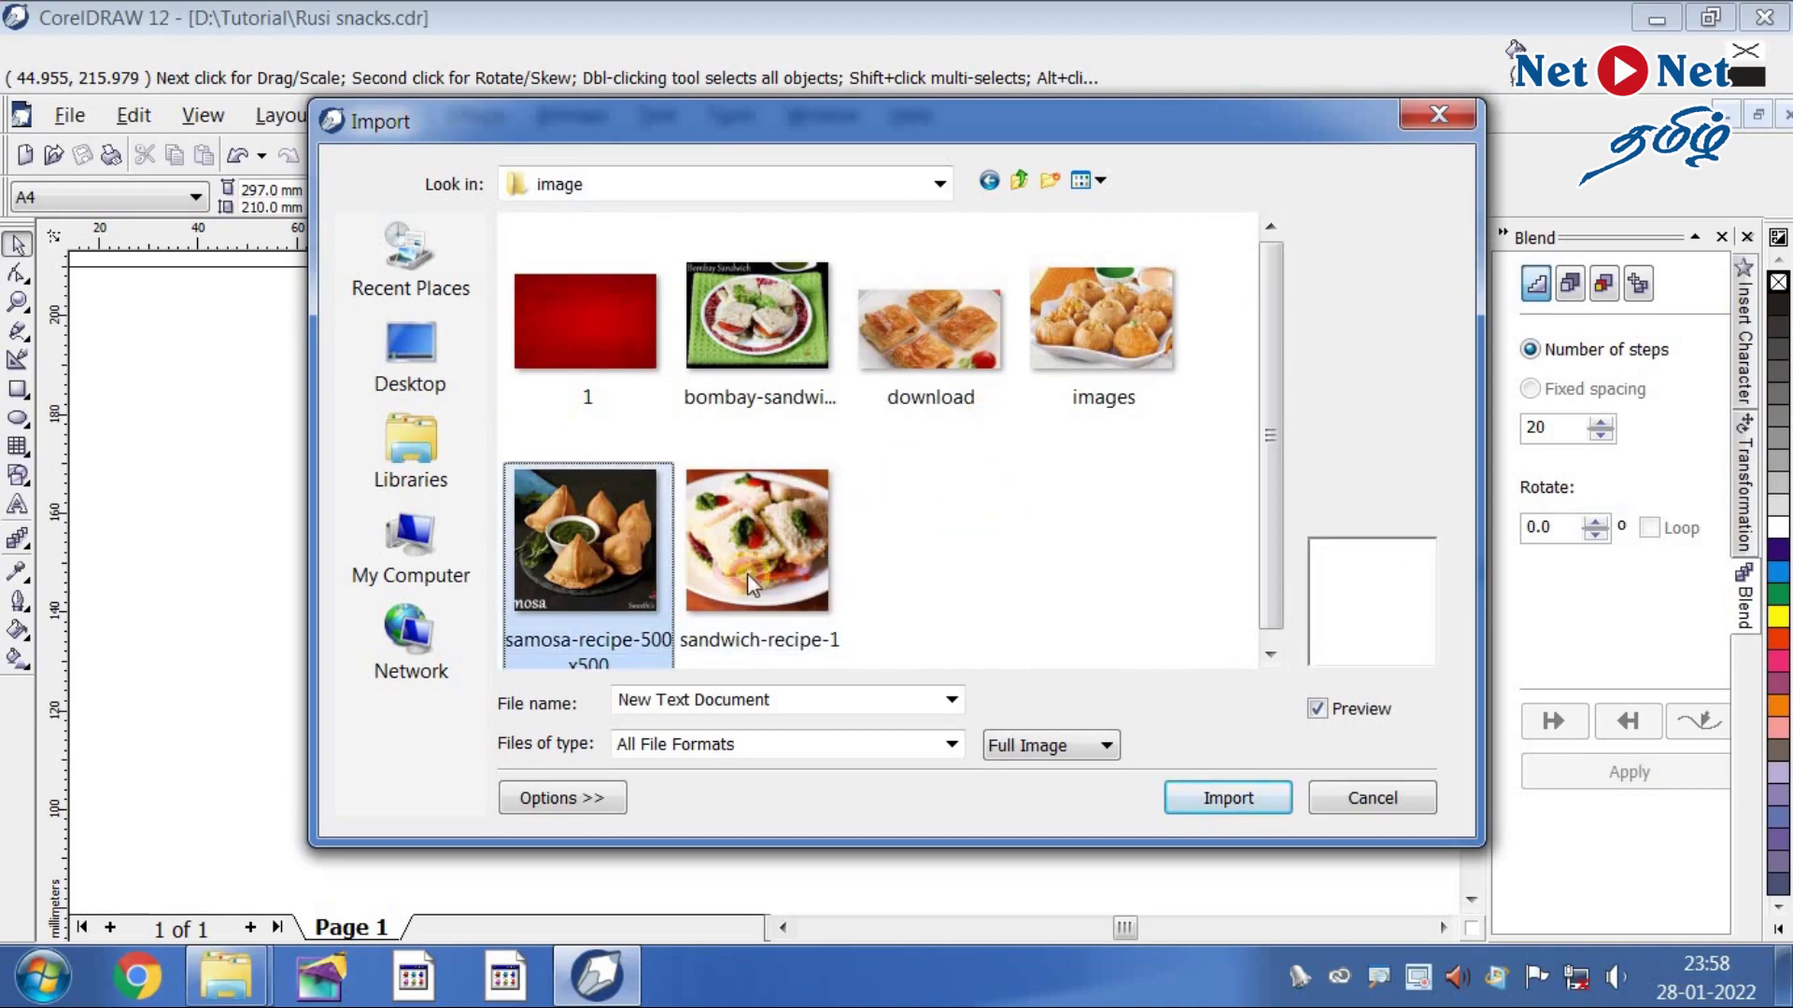
{"action": "left_click", "coordinate": [756, 537], "text": "ctrl"}
{"action": "left_click", "coordinate": [814, 321], "text": "ctrl"}
{"action": "left_click", "coordinate": [929, 327], "text": "ctrl"}
{"action": "left_click", "coordinate": [1101, 322], "text": "ctrl"}
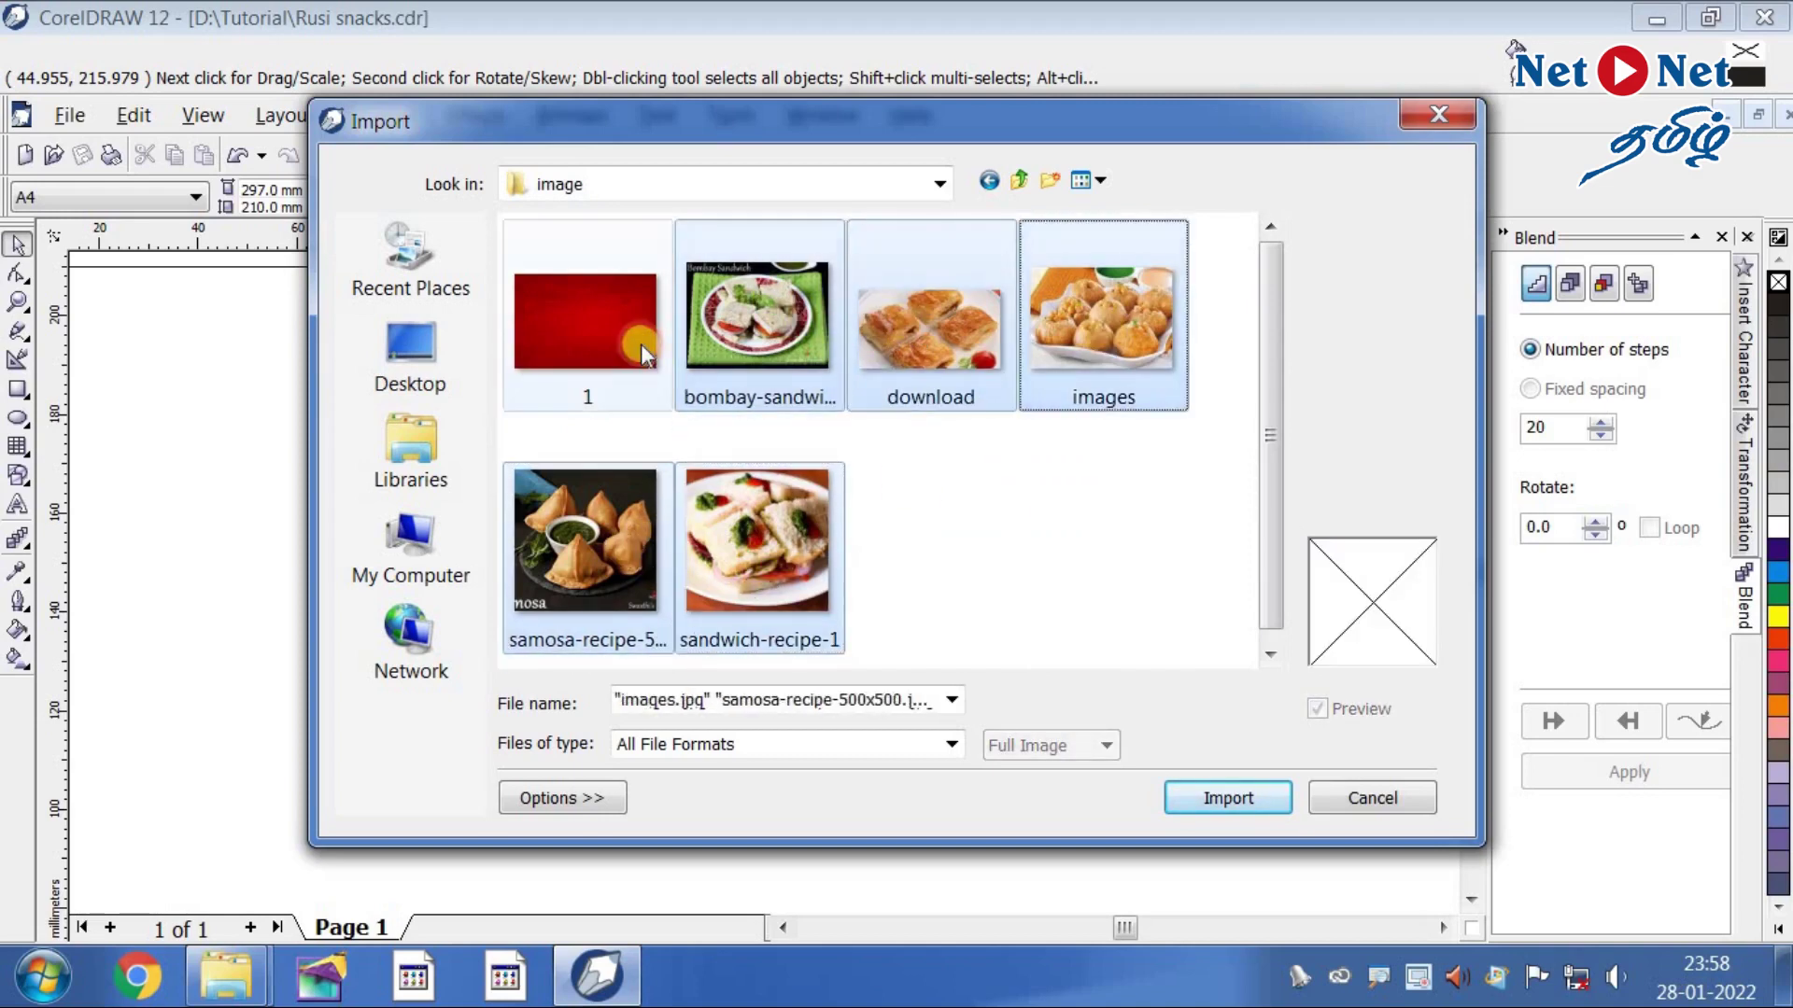
{"action": "left_click", "coordinate": [620, 338], "text": "ctrl"}
{"action": "left_click", "coordinate": [1261, 796]}
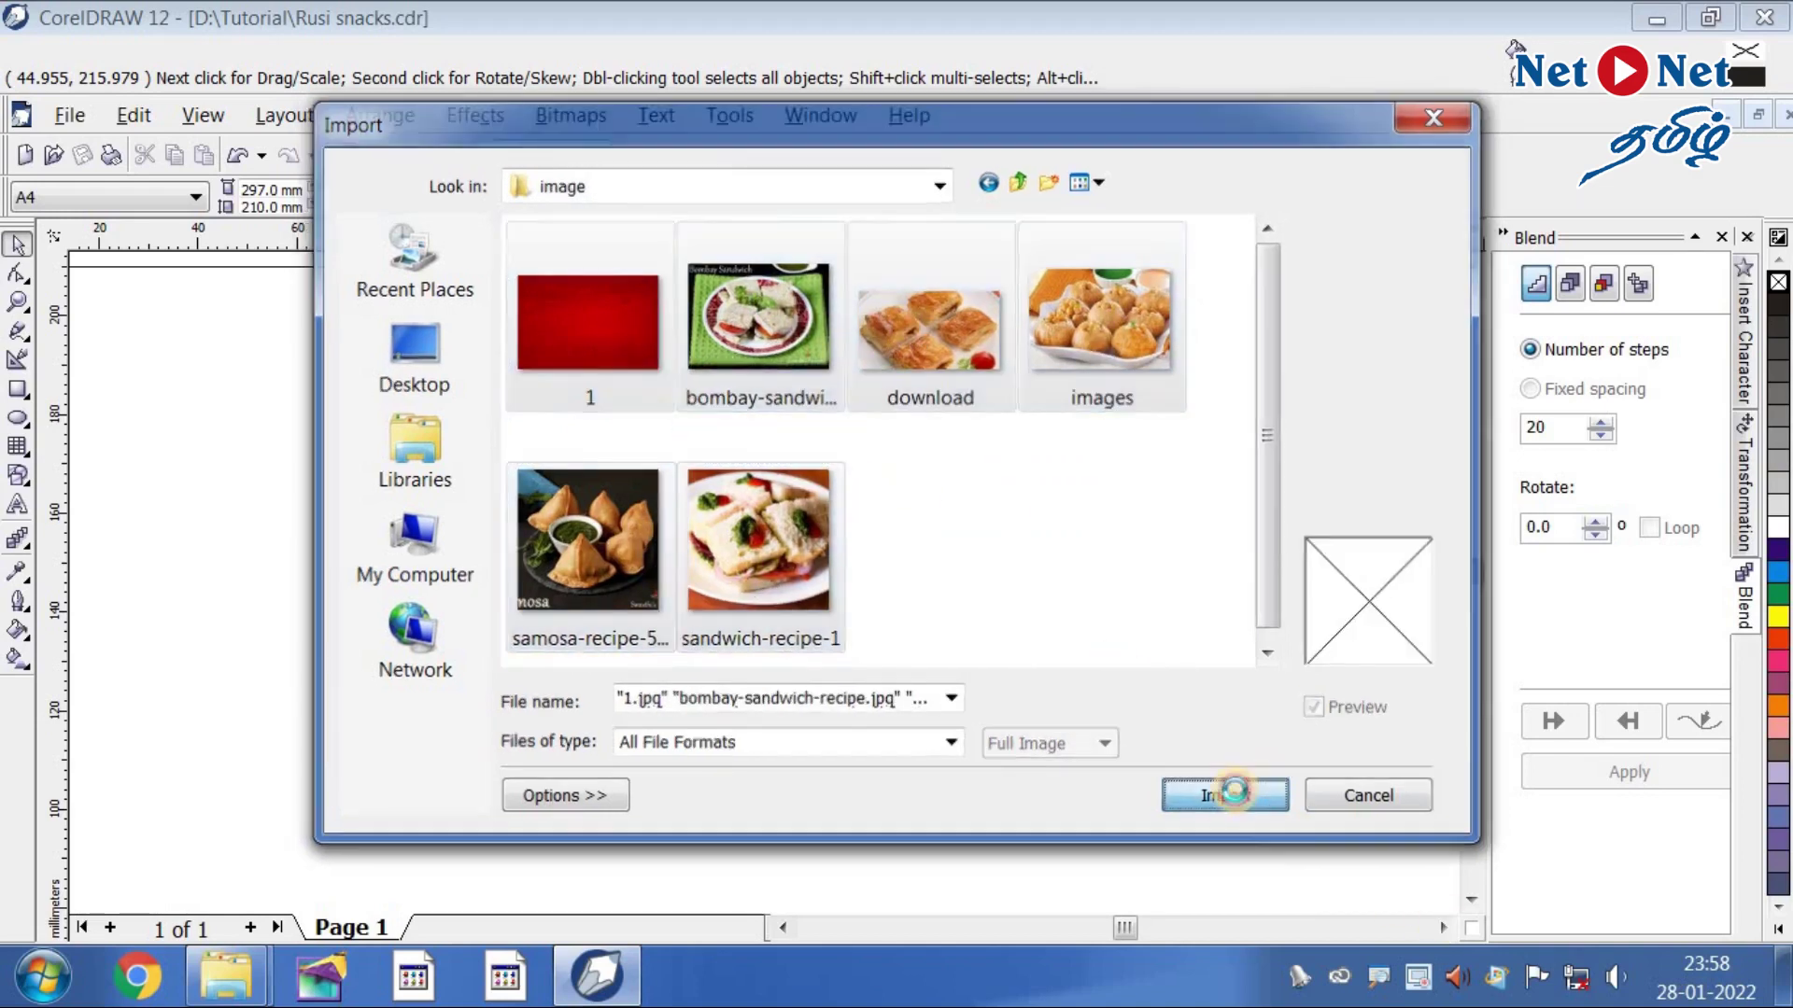
- Place the six imported pictures at their original size, one after another, to the lower right of the card
{"action": "left_click", "coordinate": [1207, 530]}
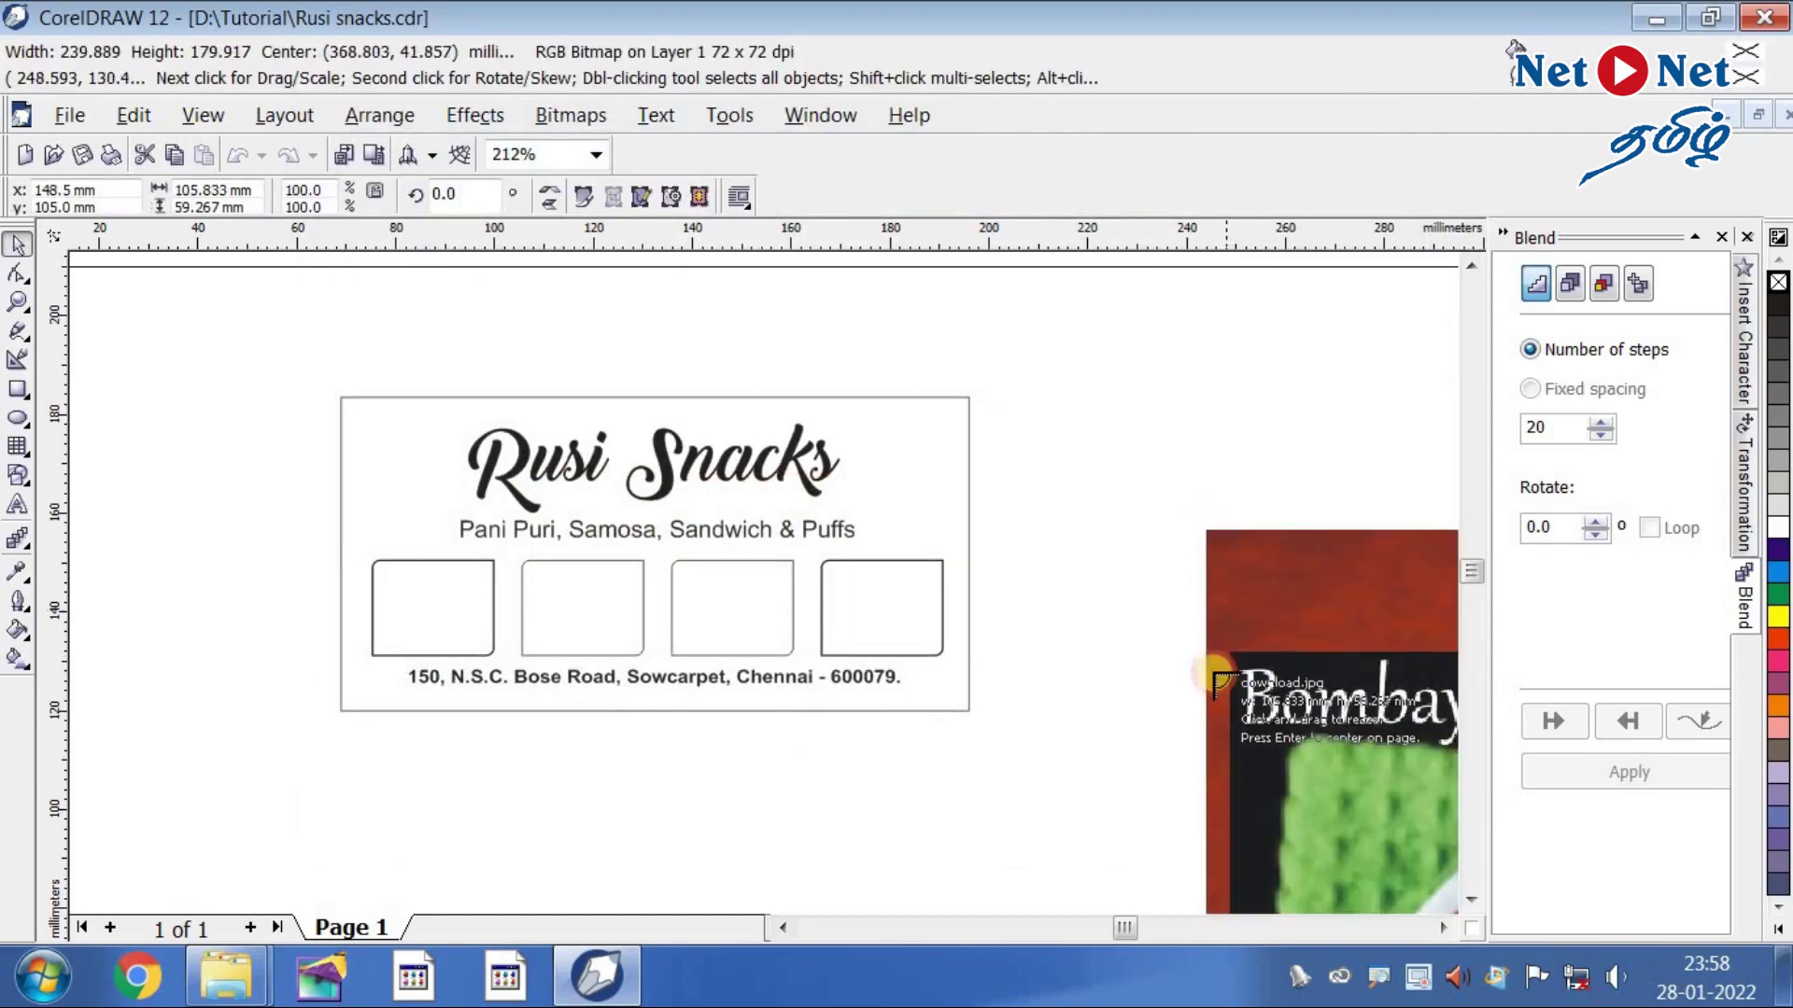
{"action": "left_click", "coordinate": [1146, 696]}
{"action": "left_click", "coordinate": [1113, 764]}
{"action": "left_click", "coordinate": [1057, 793]}
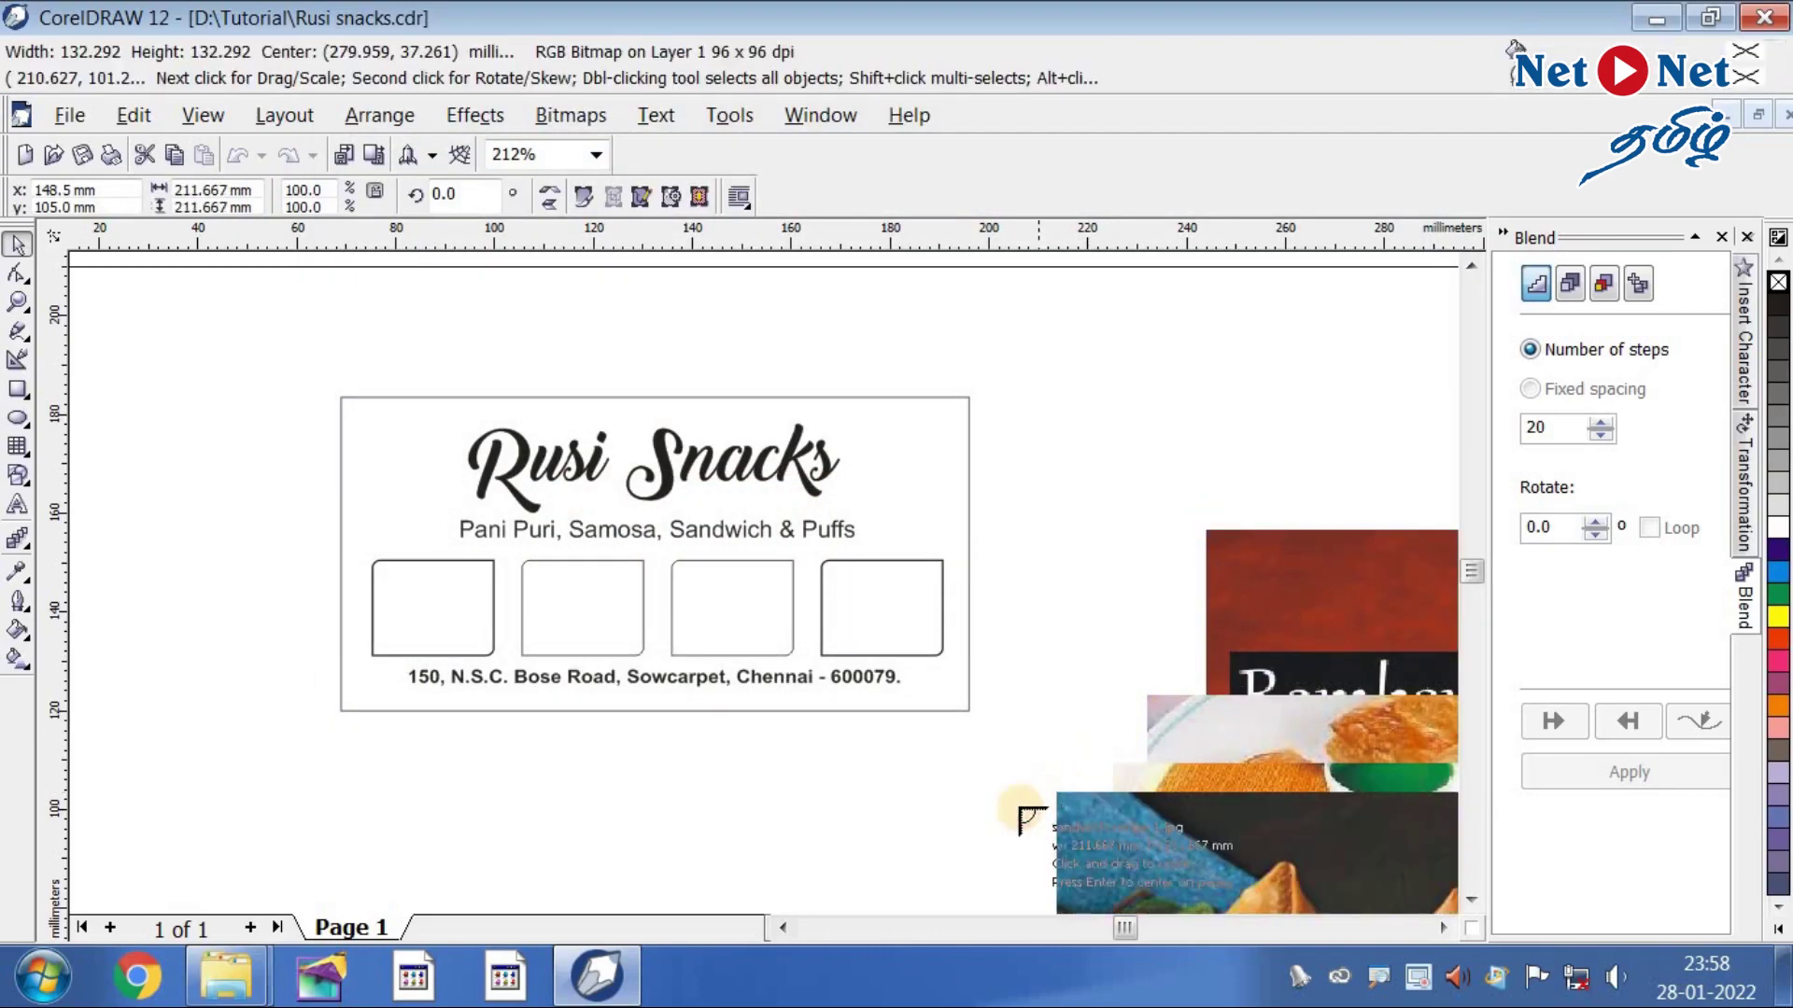
{"action": "left_click", "coordinate": [997, 810]}
- Scale the sandwich-recipe picture down to about 62 mm square and move it beneath the card's left part
{"action": "scroll", "coordinate": [1050, 828], "scroll_direction": "down", "scroll_amount": 2}
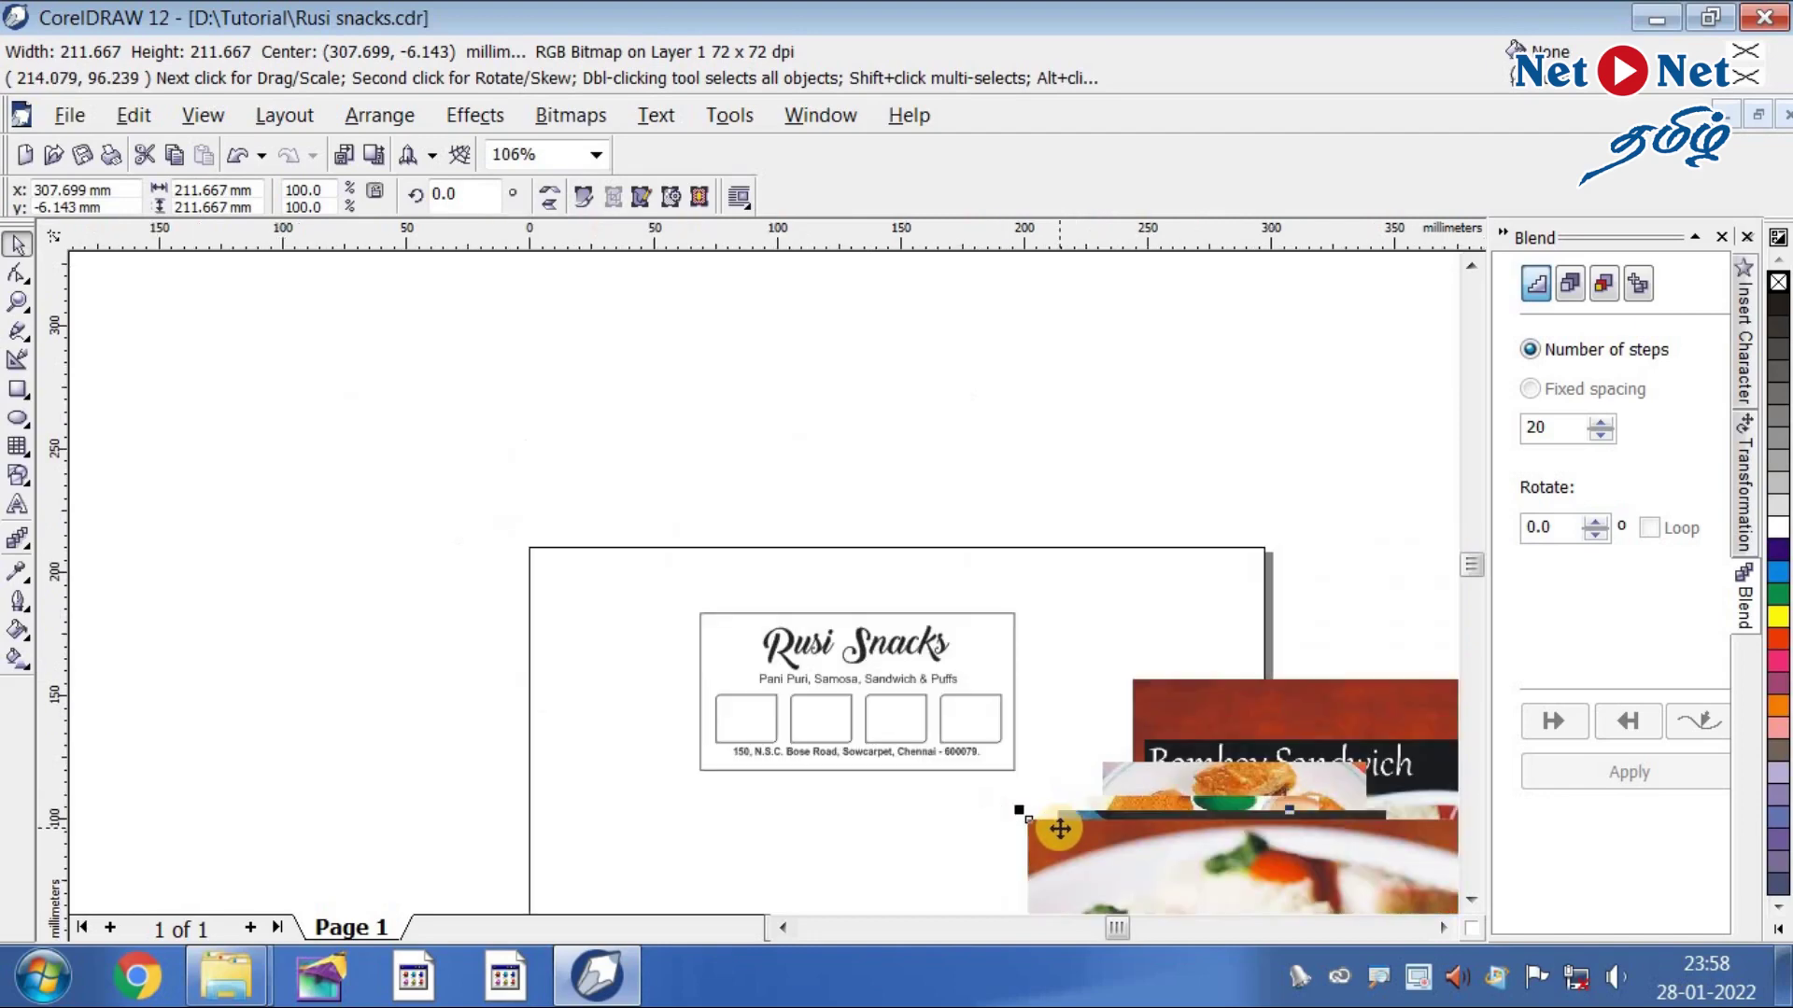
{"action": "left_click", "coordinate": [1471, 899]}
{"action": "left_click", "coordinate": [1471, 899]}
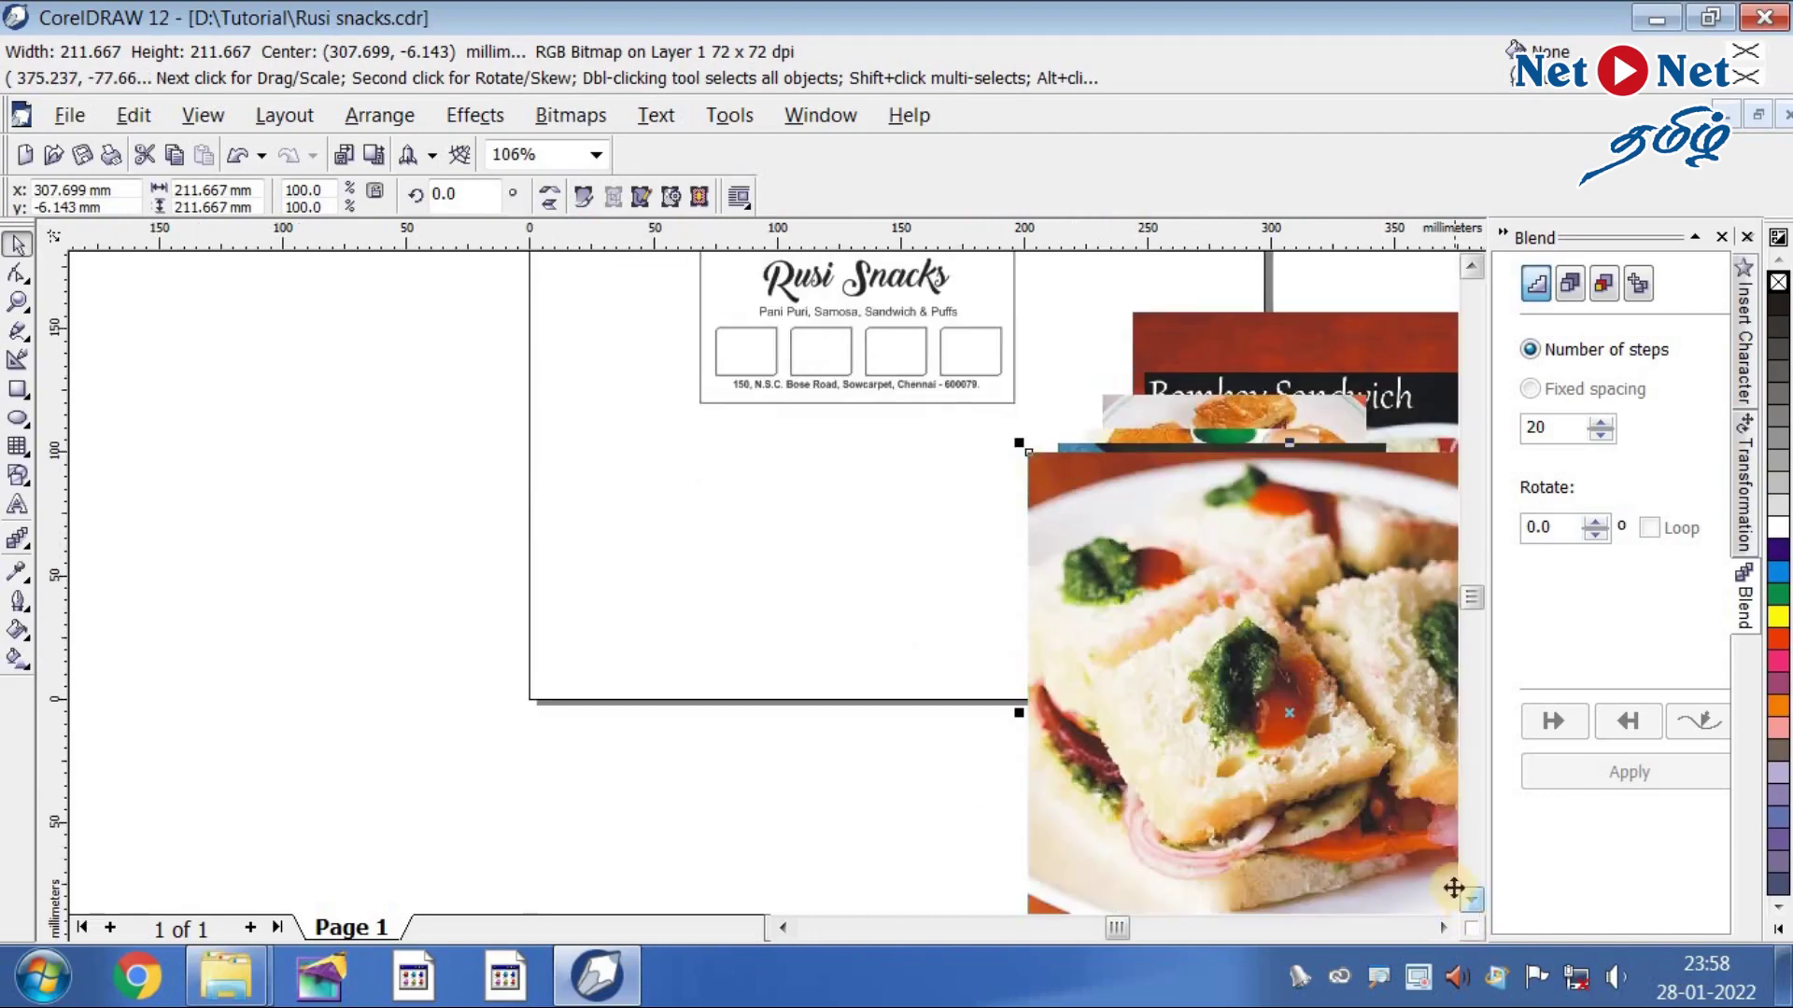
{"action": "left_click", "coordinate": [1443, 927]}
{"action": "left_click", "coordinate": [1444, 930]}
{"action": "left_click_drag", "start_coordinate": [911, 672], "coordinate": [541, 673]}
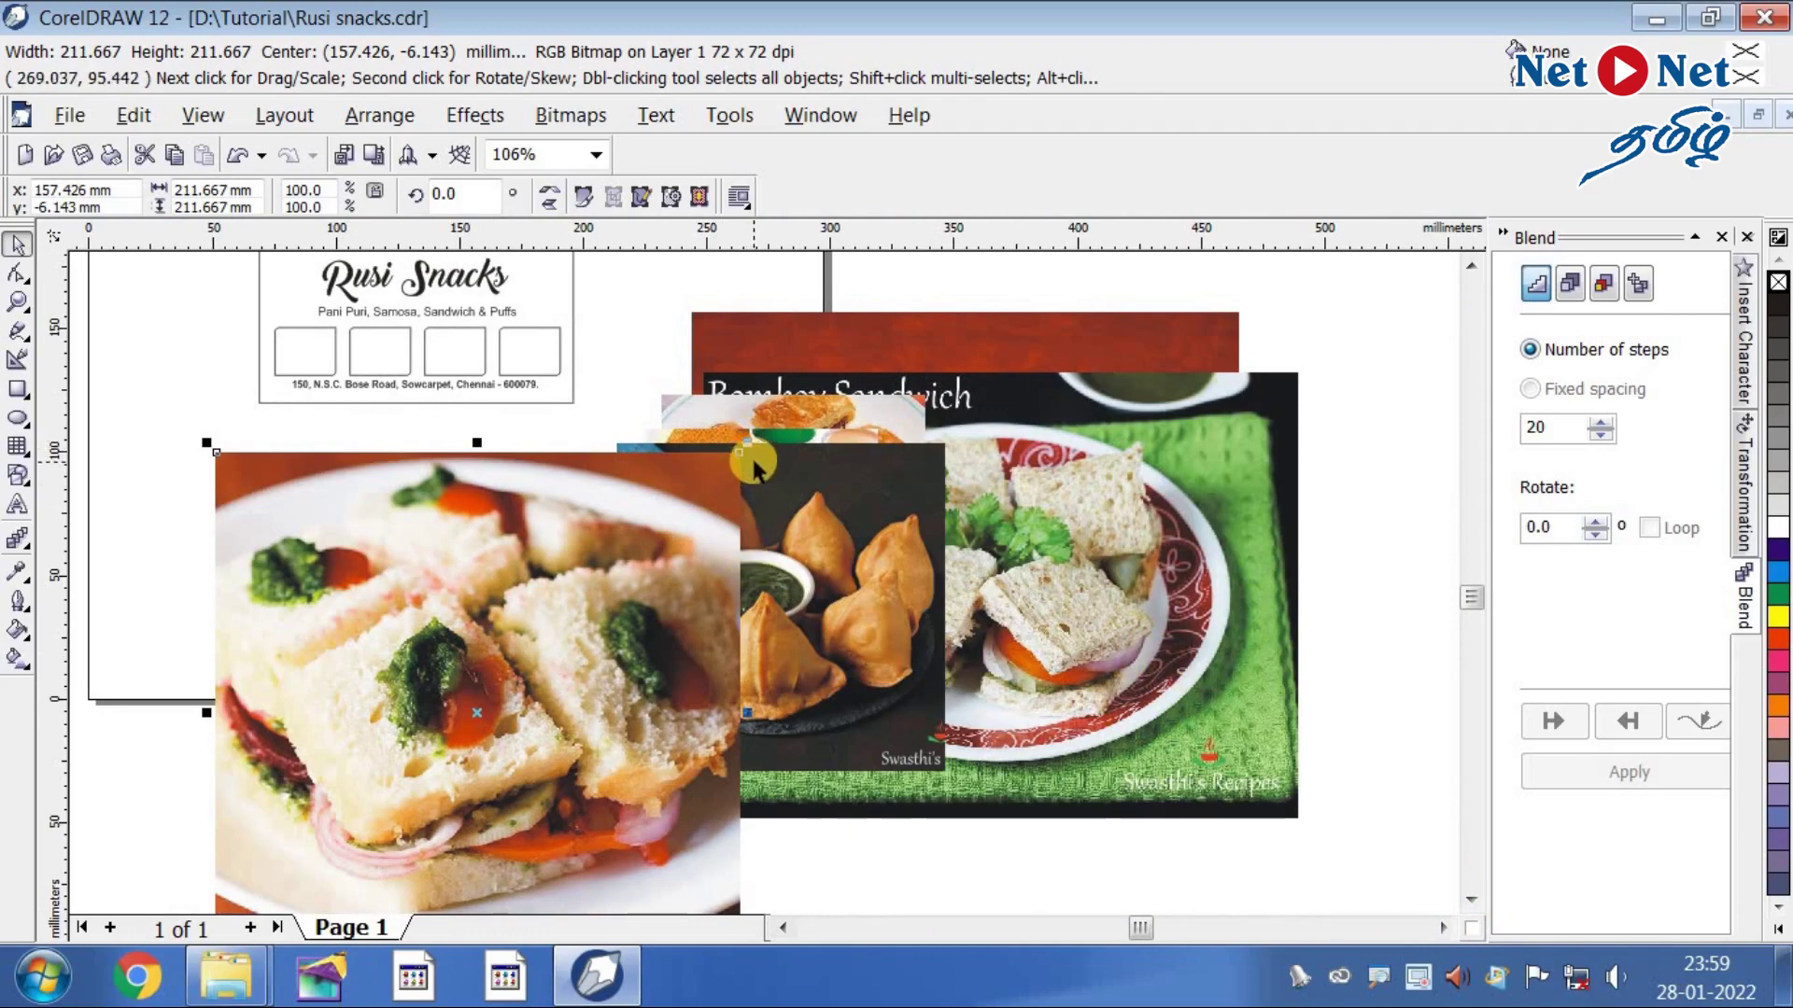
{"action": "left_click_drag", "start_coordinate": [736, 445], "coordinate": [551, 632]}
{"action": "left_click_drag", "start_coordinate": [490, 717], "coordinate": [296, 524]}
- Scale the samosa picture down to about 63 mm square and move it beneath the card, right of the sandwich picture
{"action": "left_click", "coordinate": [955, 439]}
{"action": "left_click_drag", "start_coordinate": [959, 435], "coordinate": [867, 516]}
{"action": "left_click_drag", "start_coordinate": [813, 583], "coordinate": [527, 485]}
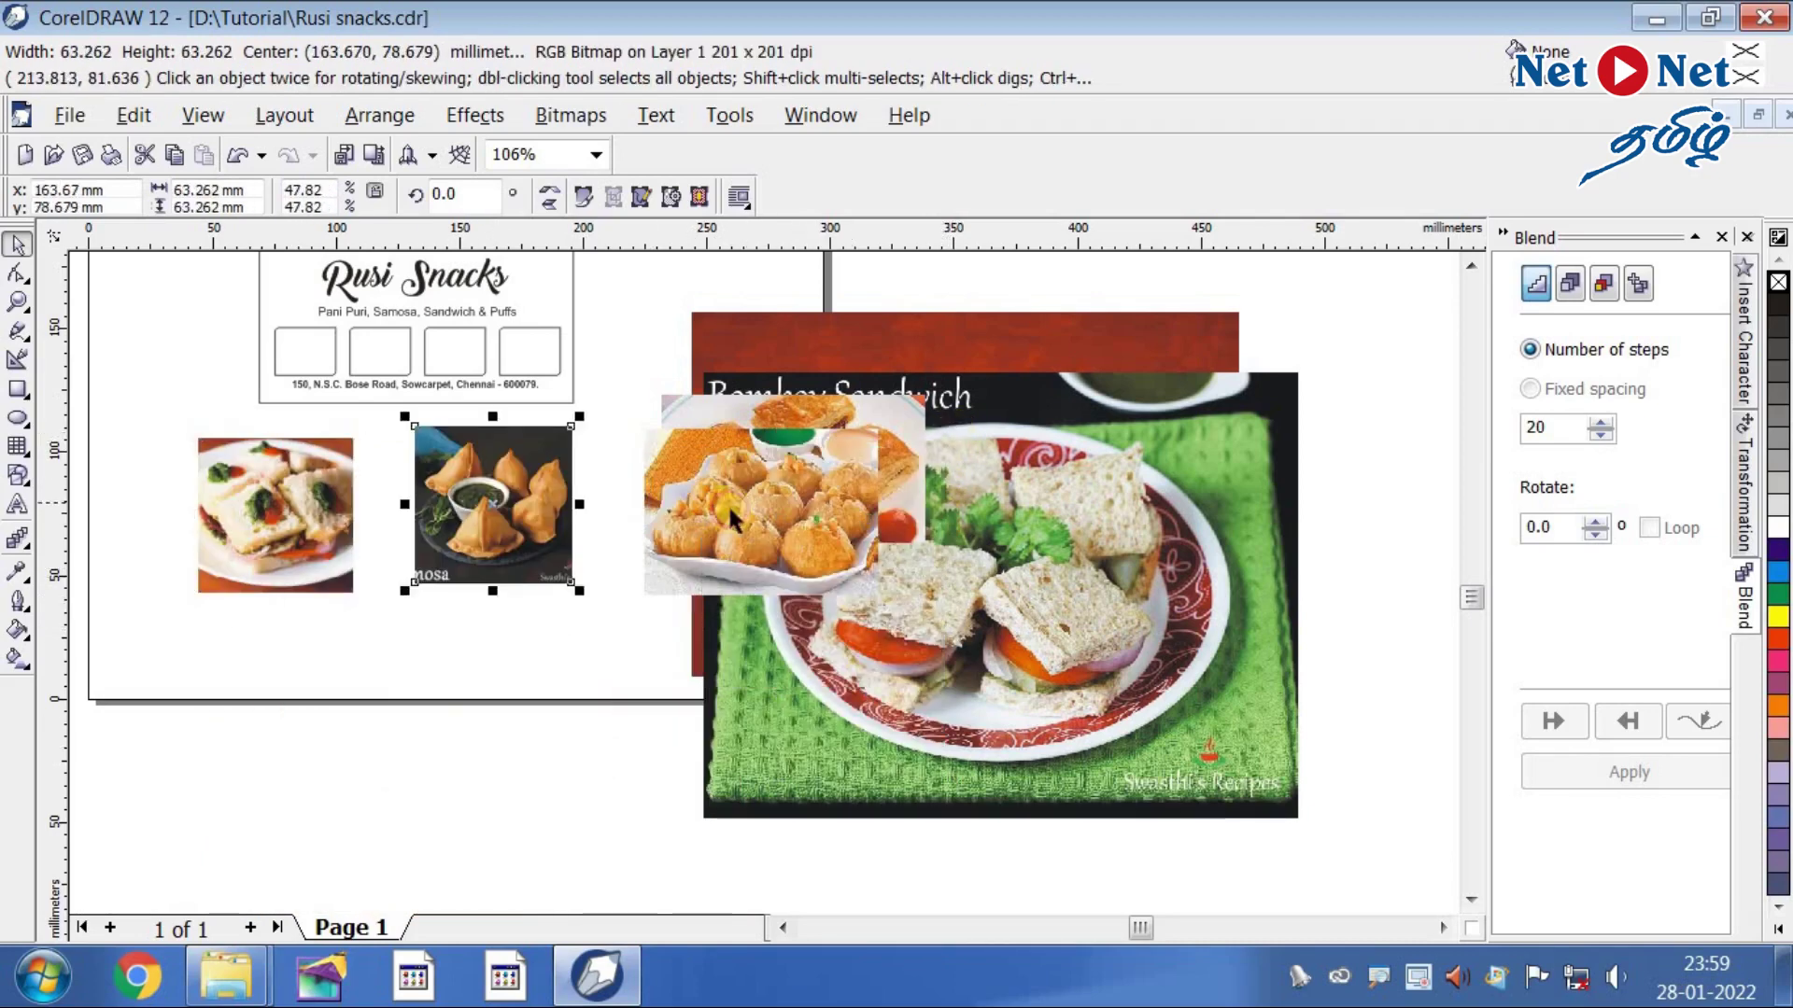
- Shrink the pani puri picture to about 60 × 43 mm and the puffs picture to about 72 × 40 mm, moving both near the card
{"action": "left_click", "coordinate": [733, 520]}
{"action": "left_click_drag", "start_coordinate": [885, 421], "coordinate": [841, 455]}
{"action": "left_click_drag", "start_coordinate": [788, 512], "coordinate": [409, 527]}
{"action": "left_click", "coordinate": [896, 411]}
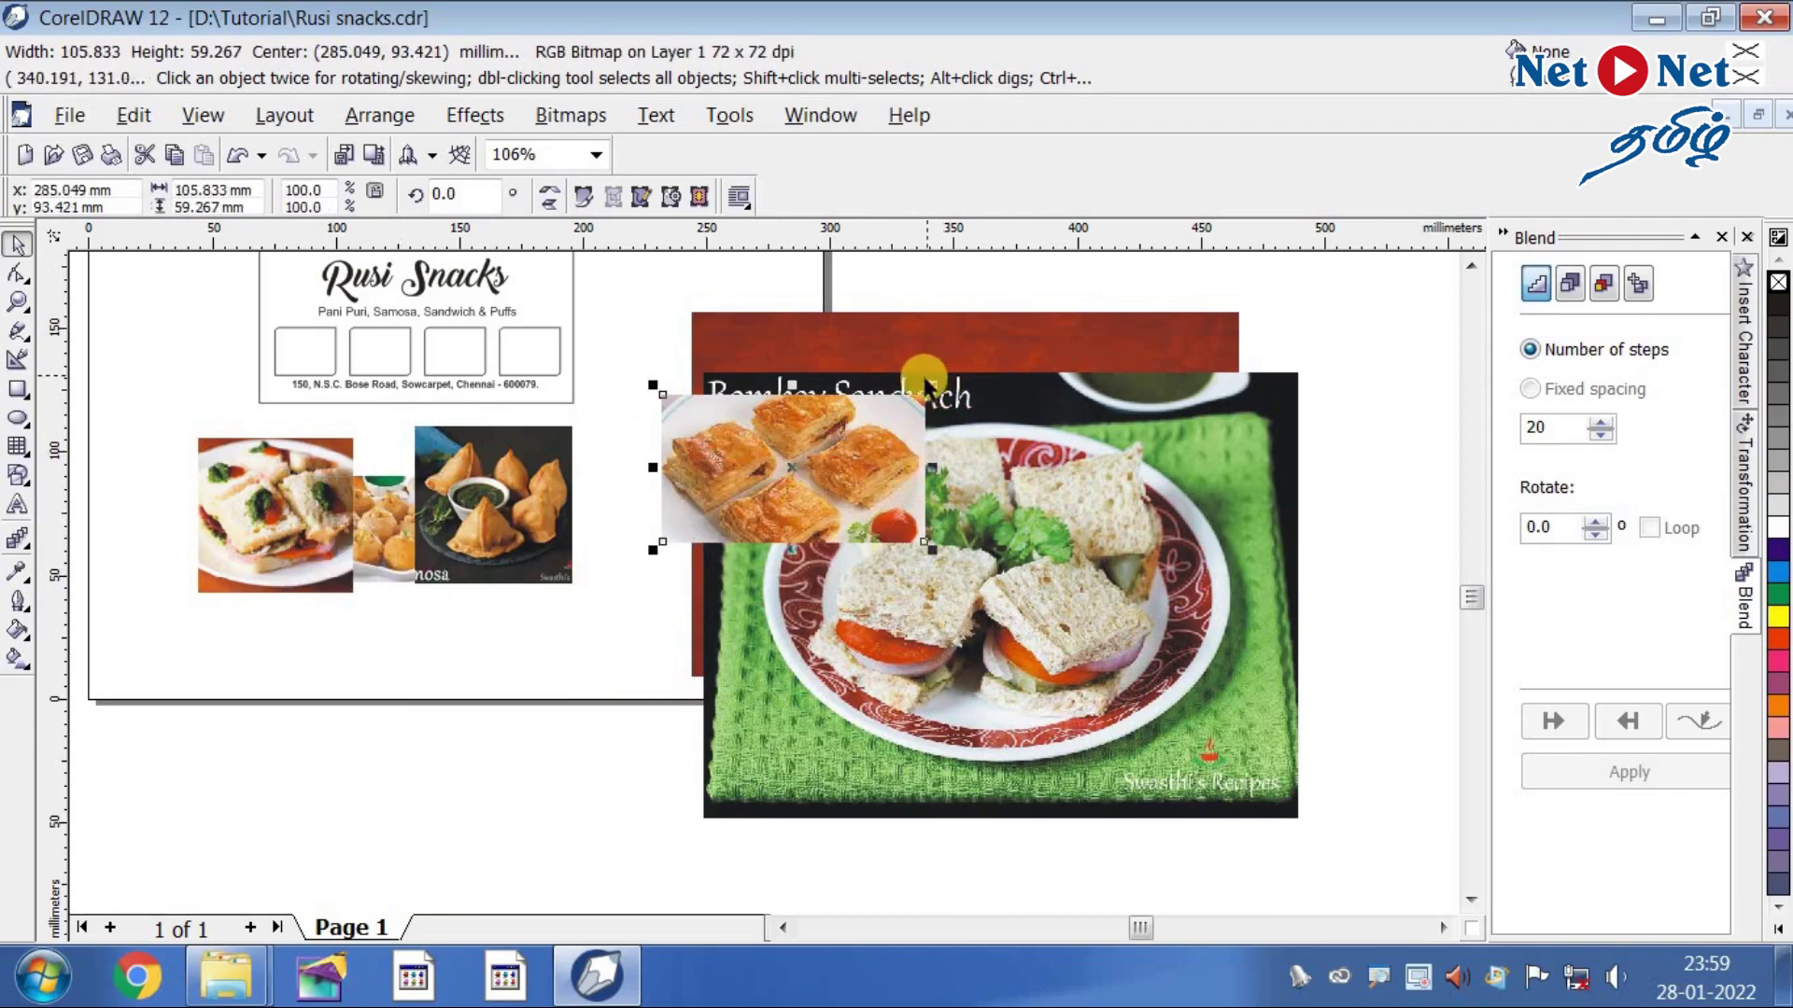
{"action": "left_click_drag", "start_coordinate": [931, 385], "coordinate": [654, 351]}
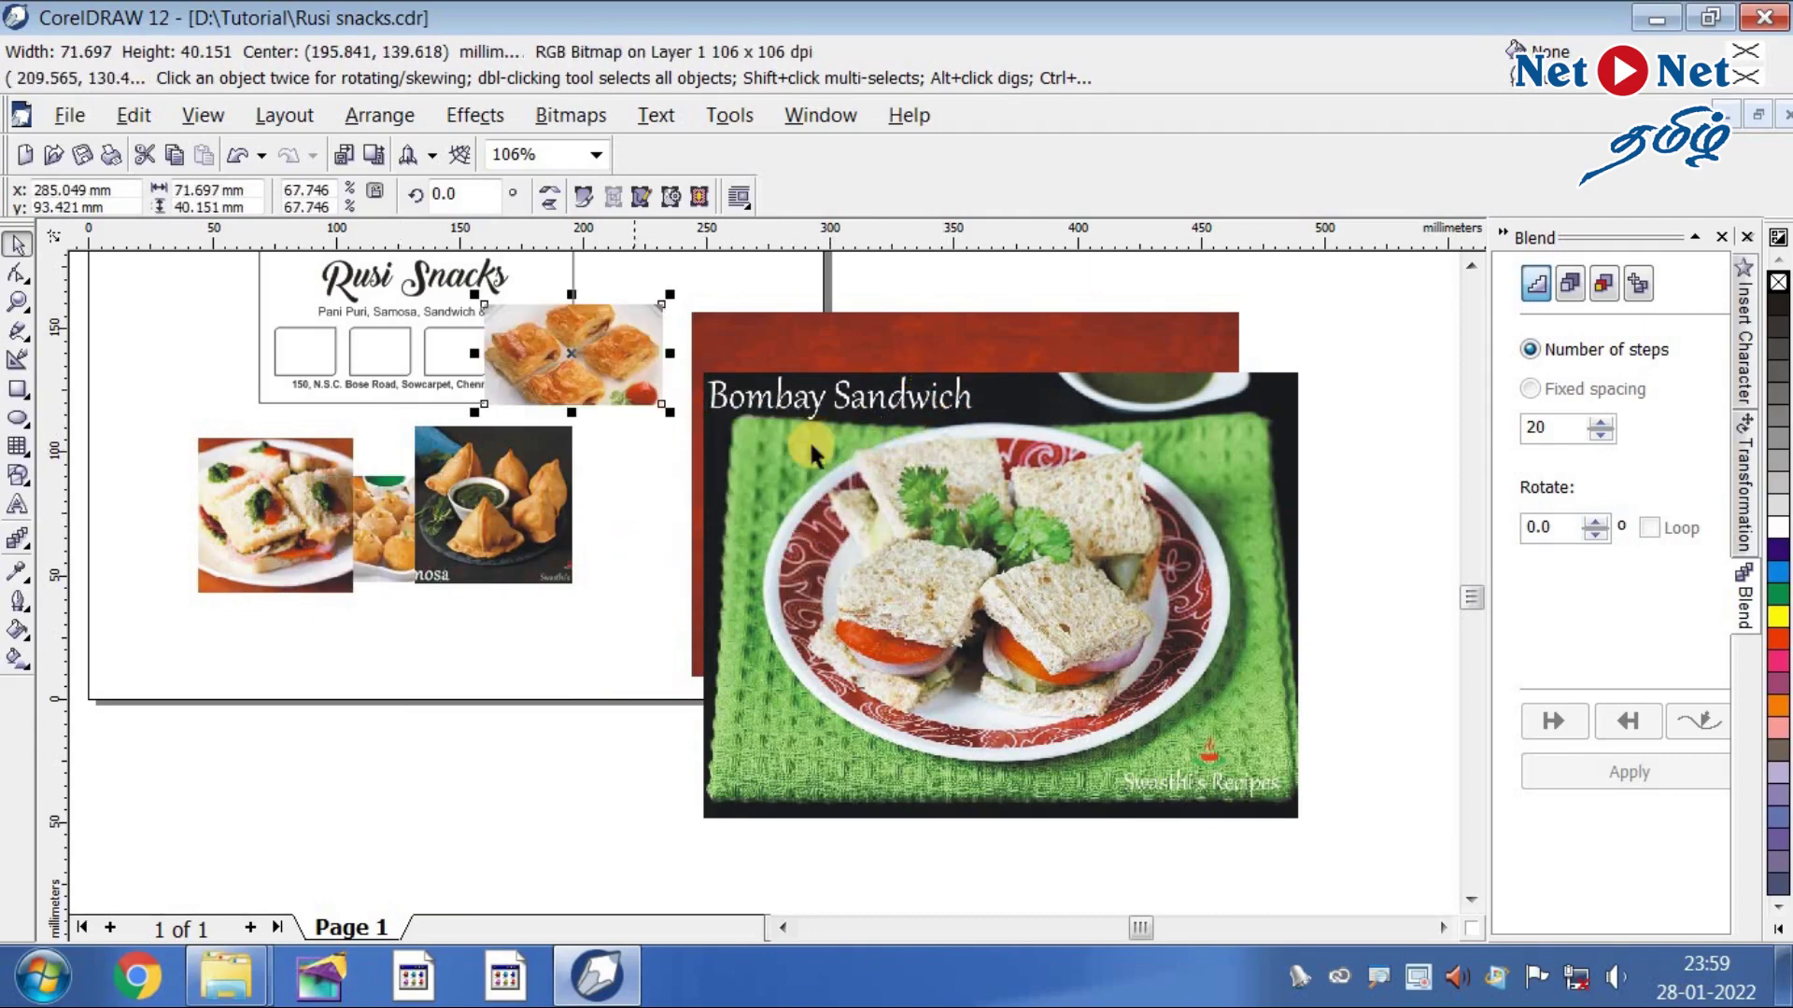
- Scale the Bombay Sandwich picture down to about 123 × 92 mm and move it below the samosa picture
{"action": "left_click", "coordinate": [810, 455]}
{"action": "left_click_drag", "start_coordinate": [1297, 375], "coordinate": [1273, 479]}
{"action": "left_click_drag", "start_coordinate": [1001, 579], "coordinate": [588, 653]}
- Scale the red background picture down to about 121 × 81 mm and move it across the page's right edge
{"action": "left_click_drag", "start_coordinate": [940, 560], "coordinate": [1001, 520]}
{"action": "left_click_drag", "start_coordinate": [1262, 600], "coordinate": [1163, 562]}
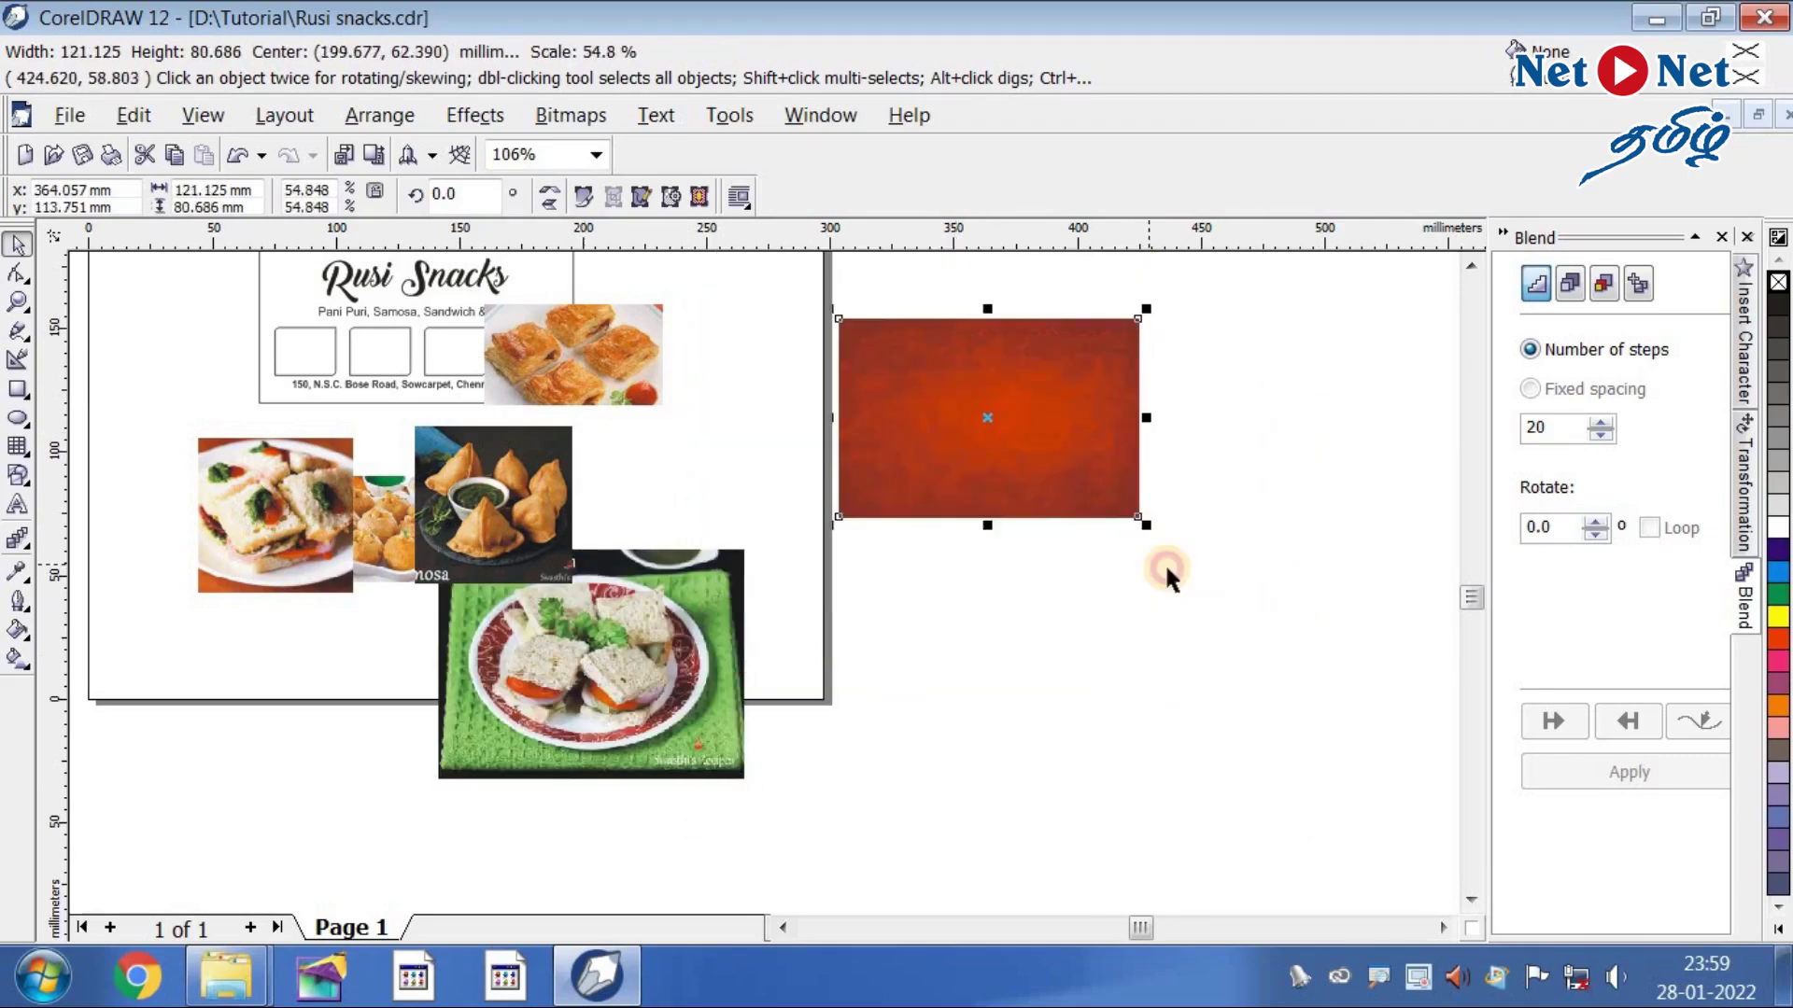
{"action": "left_click_drag", "start_coordinate": [1008, 480], "coordinate": [837, 428]}
{"action": "left_click", "coordinate": [820, 468]}
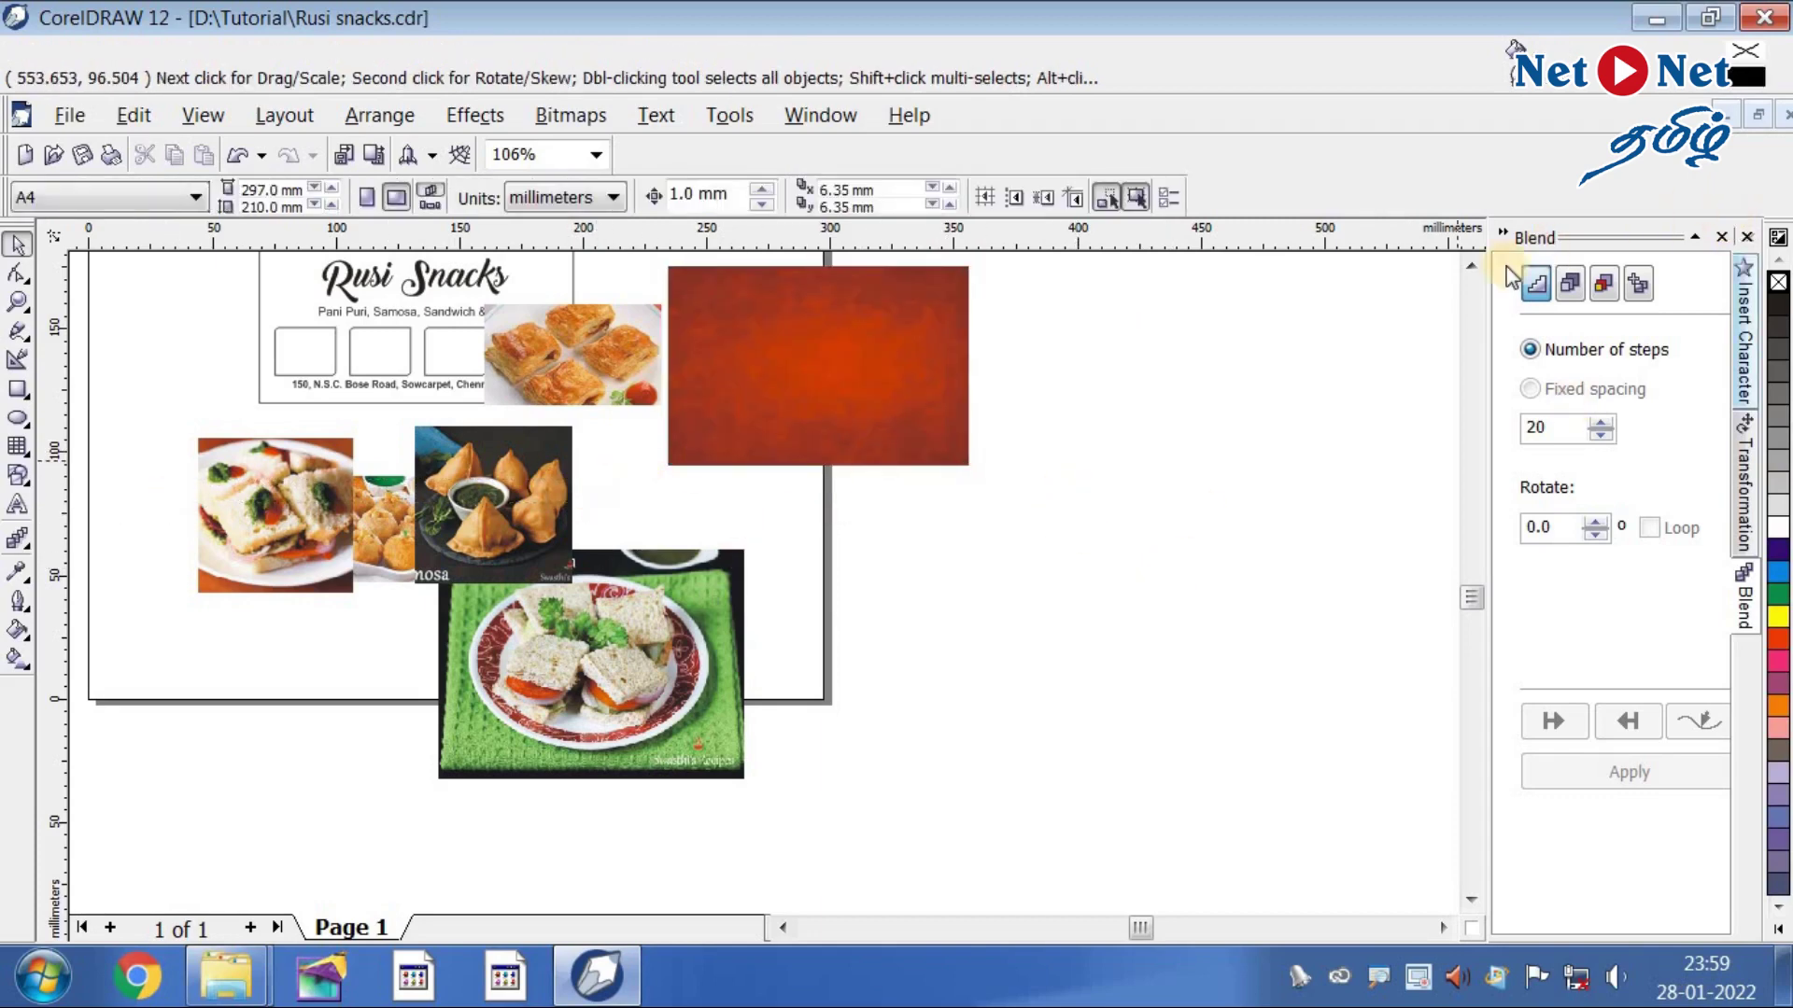
- Move the sandwich-recipe picture to the page's right edge and set the pani puri and samosa pictures side by side beneath the card
{"action": "left_click", "coordinate": [1472, 265]}
{"action": "key", "text": "z"}
{"action": "left_click_drag", "start_coordinate": [156, 352], "coordinate": [1020, 793]}
{"action": "left_click", "coordinate": [23, 245]}
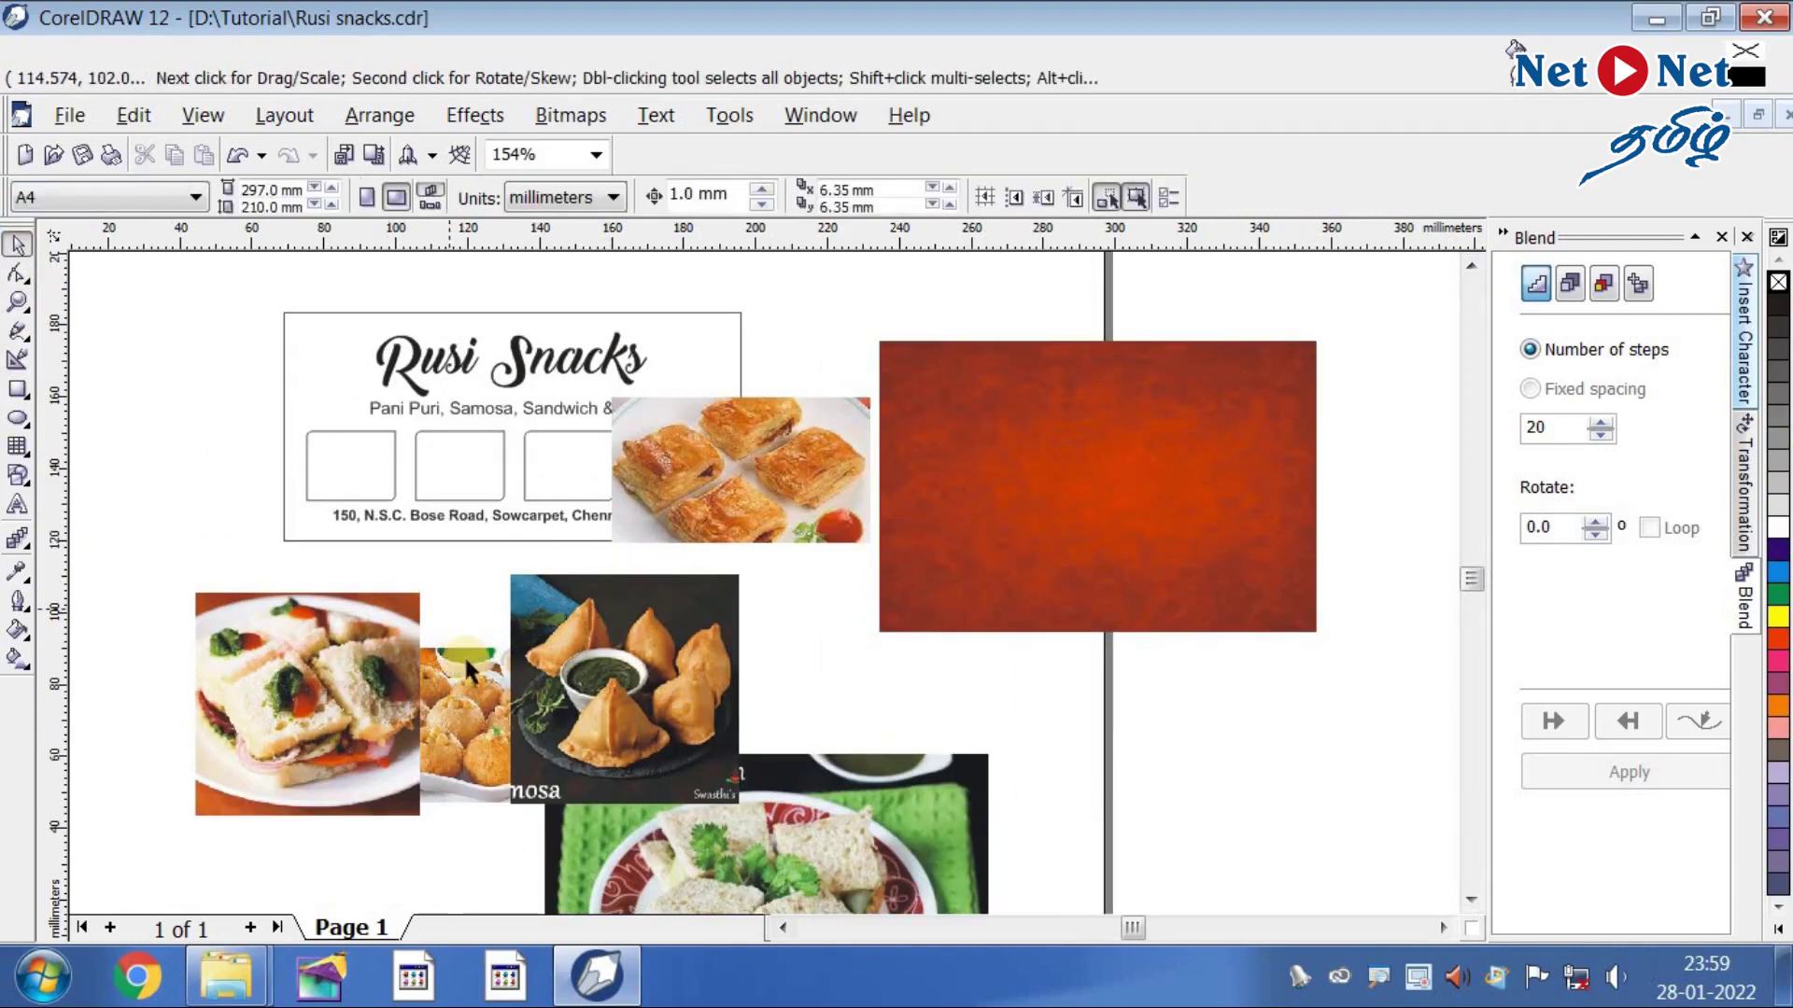
{"action": "left_click", "coordinate": [465, 680]}
{"action": "left_click", "coordinate": [333, 690]}
{"action": "left_click_drag", "start_coordinate": [333, 691], "coordinate": [1194, 675]}
{"action": "left_click_drag", "start_coordinate": [443, 692], "coordinate": [245, 633]}
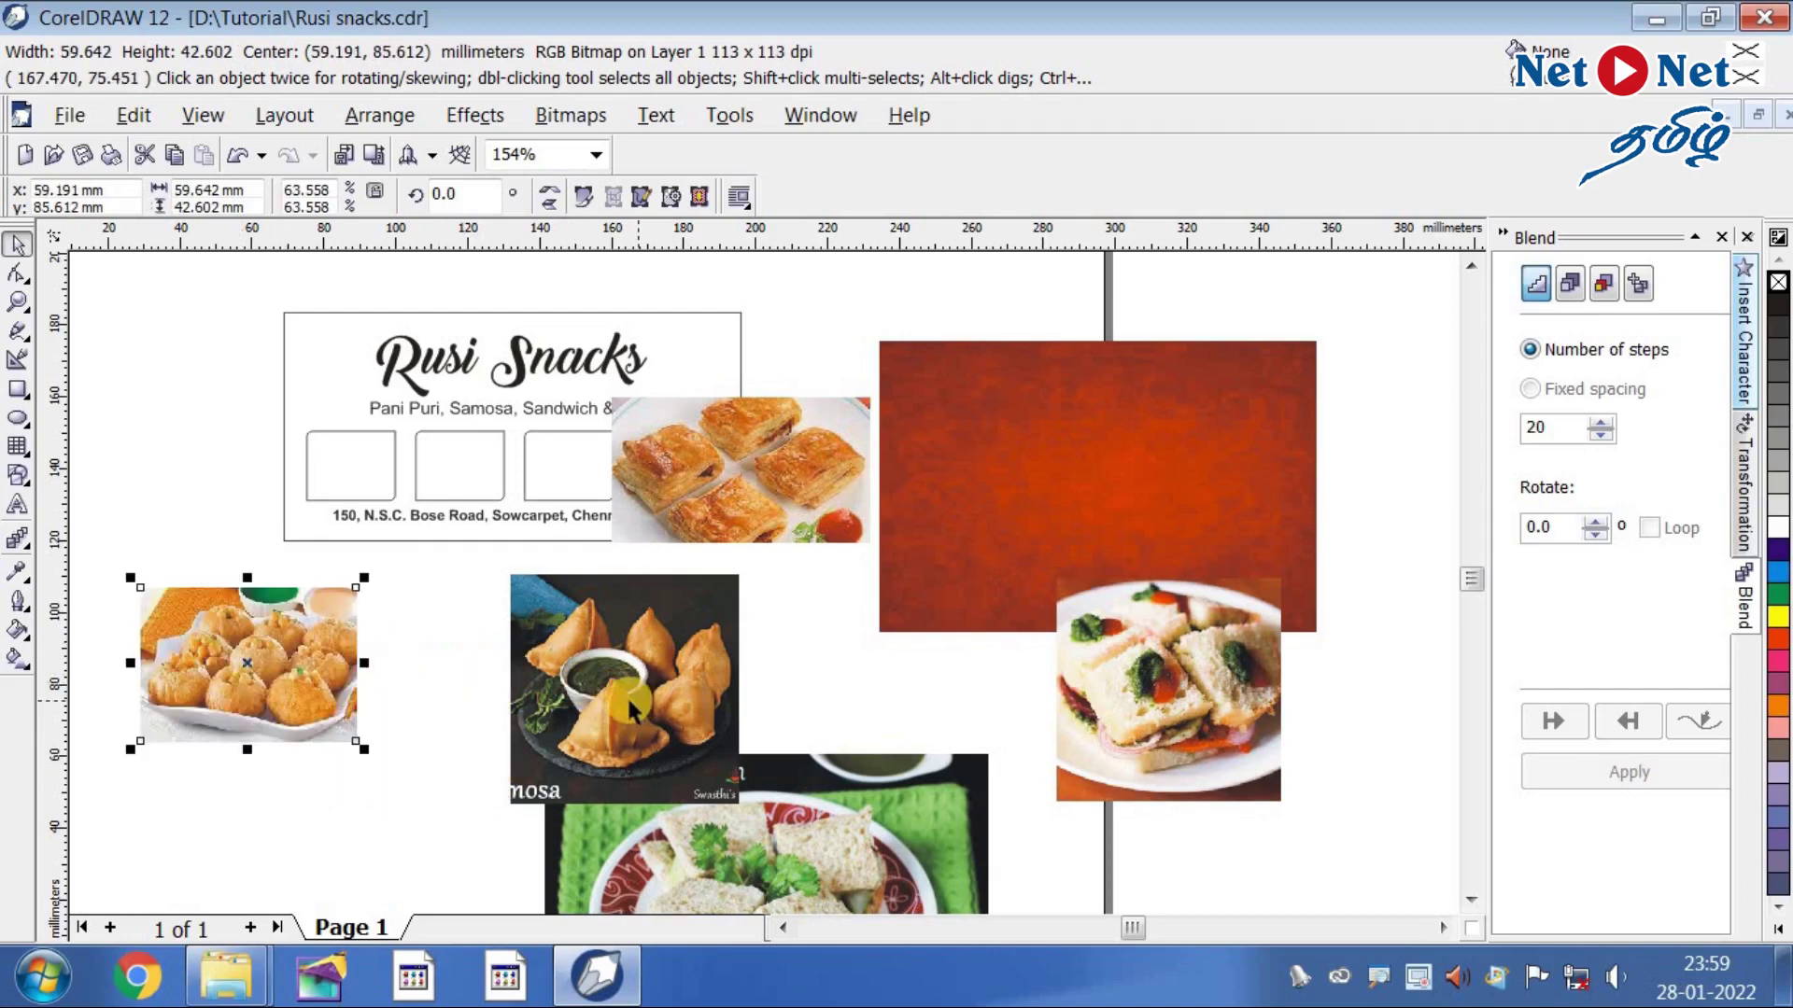
{"action": "left_click", "coordinate": [528, 707]}
{"action": "left_click_drag", "start_coordinate": [528, 707], "coordinate": [411, 703]}
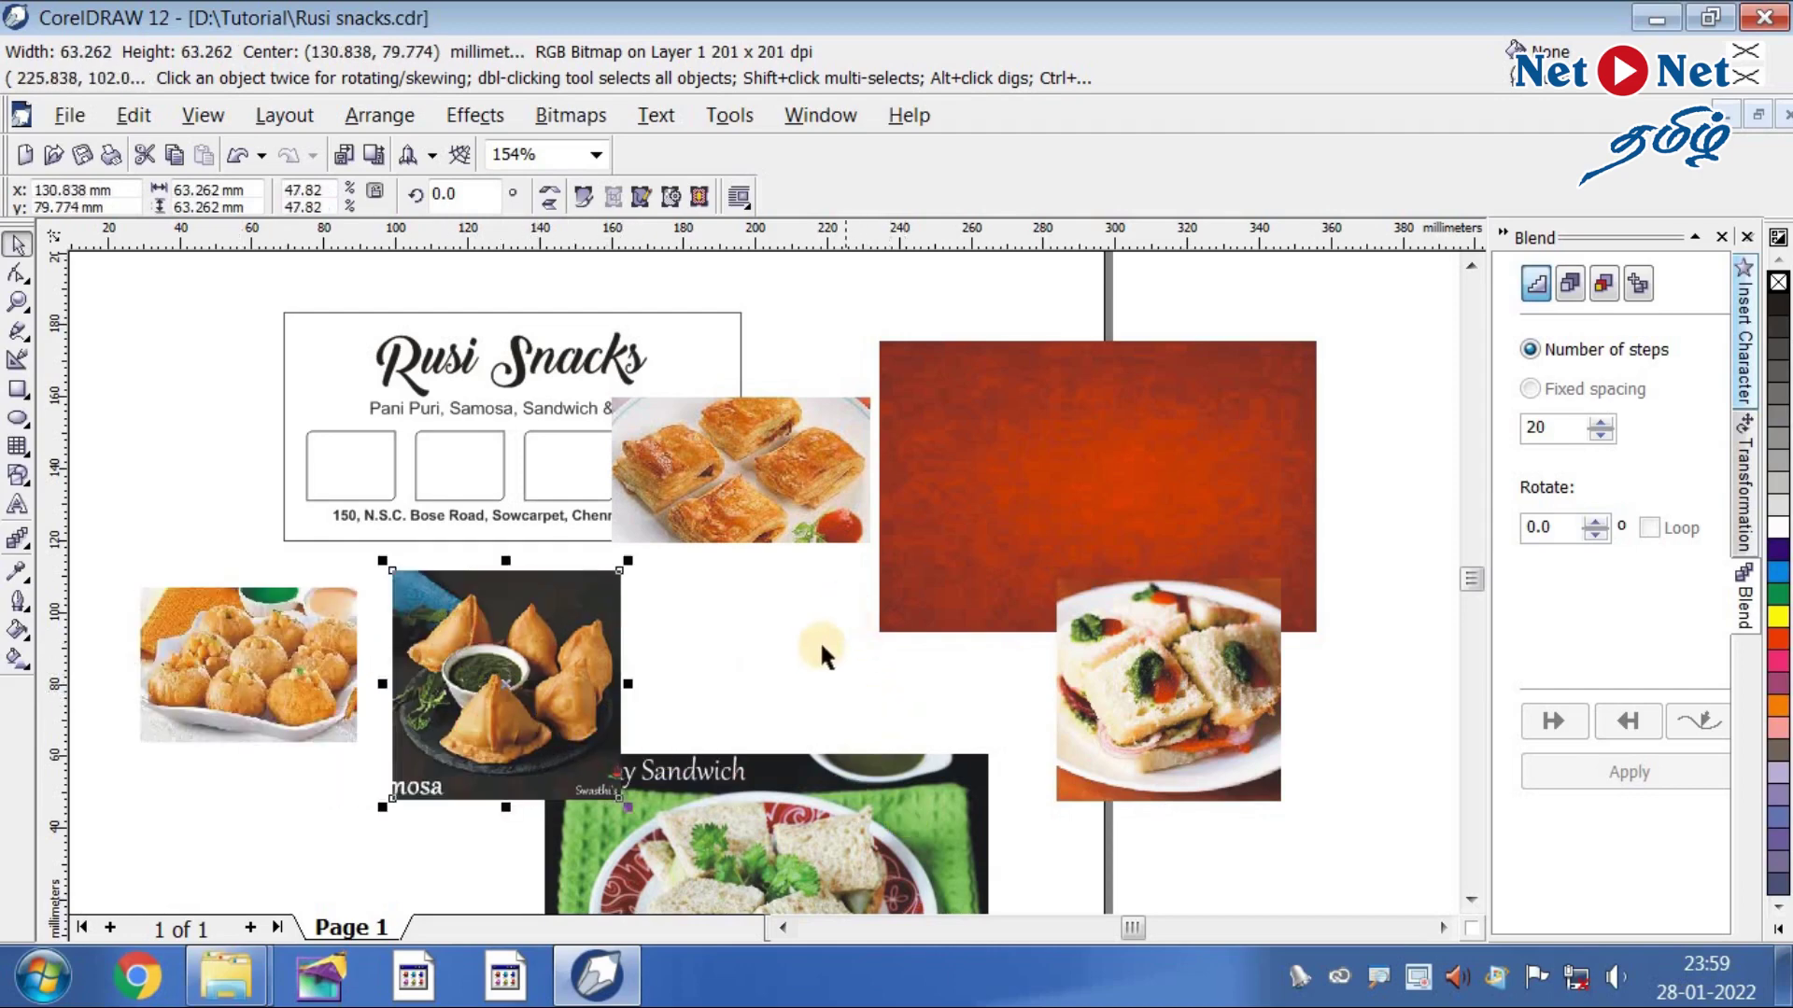
- Shrink the Bombay Sandwich picture to about 72 × 54 mm and move it aside below the sandwich-recipe picture
{"action": "left_click_drag", "start_coordinate": [781, 881], "coordinate": [874, 689]}
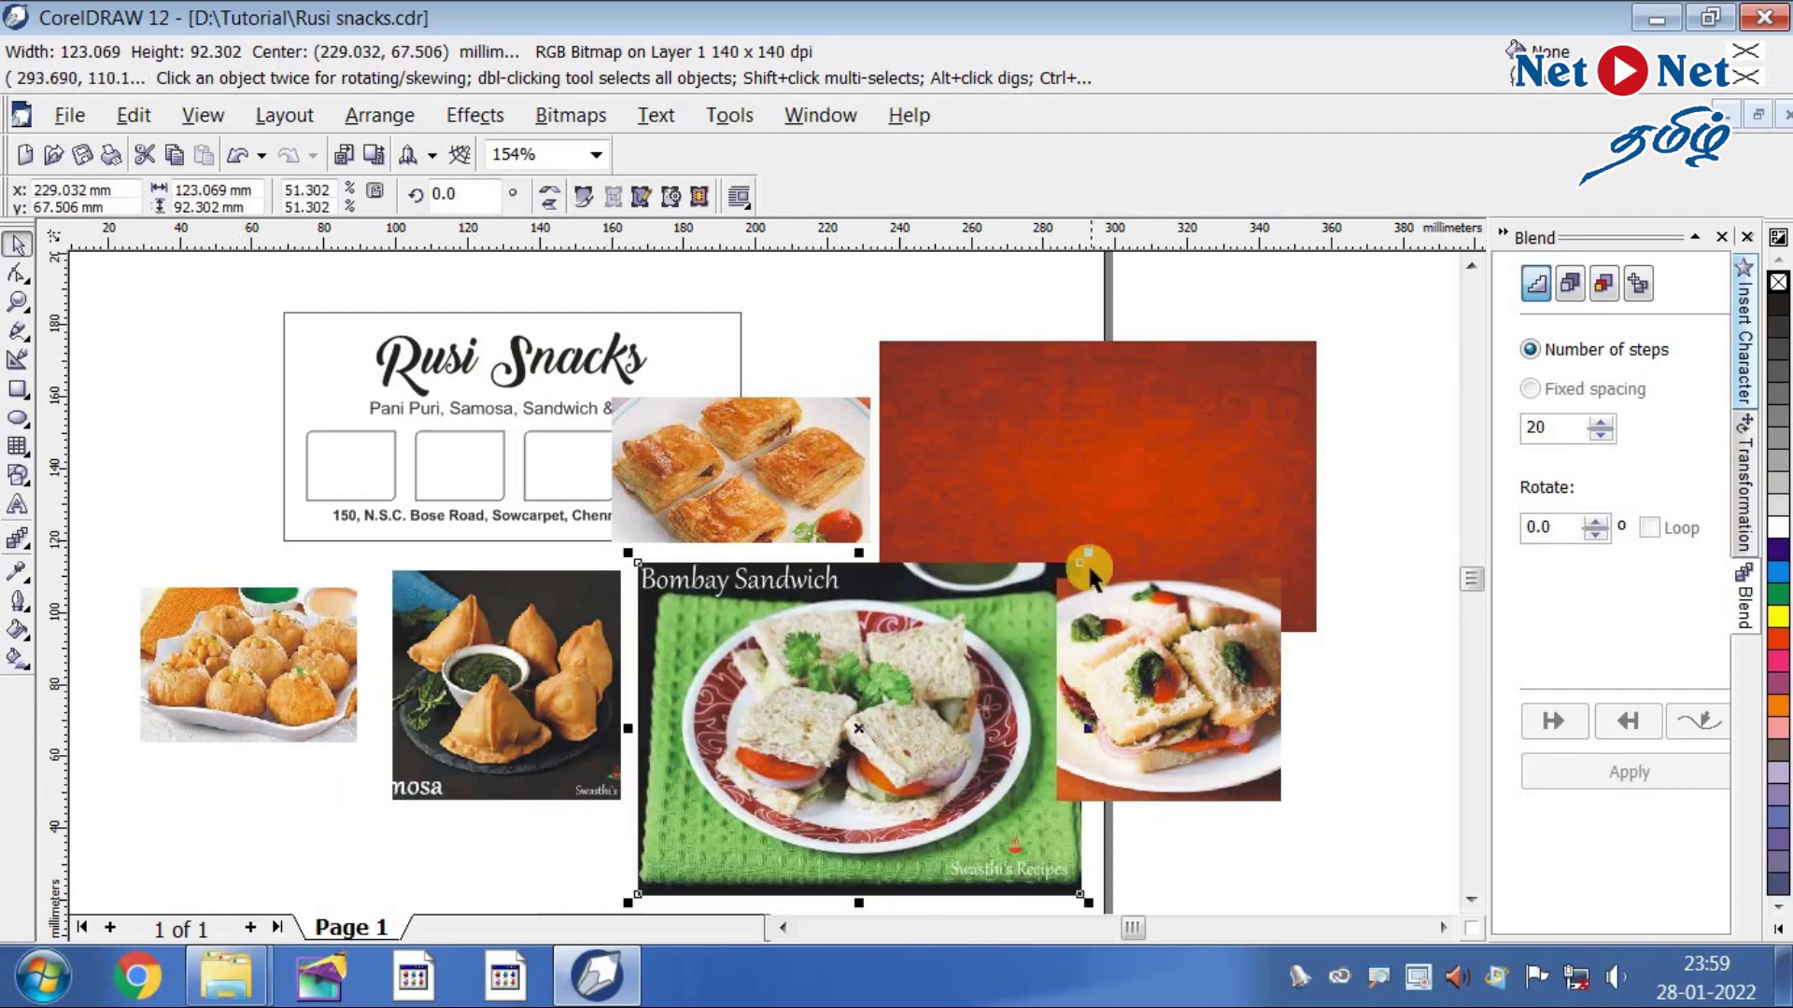
{"action": "left_click_drag", "start_coordinate": [1090, 552], "coordinate": [993, 624]}
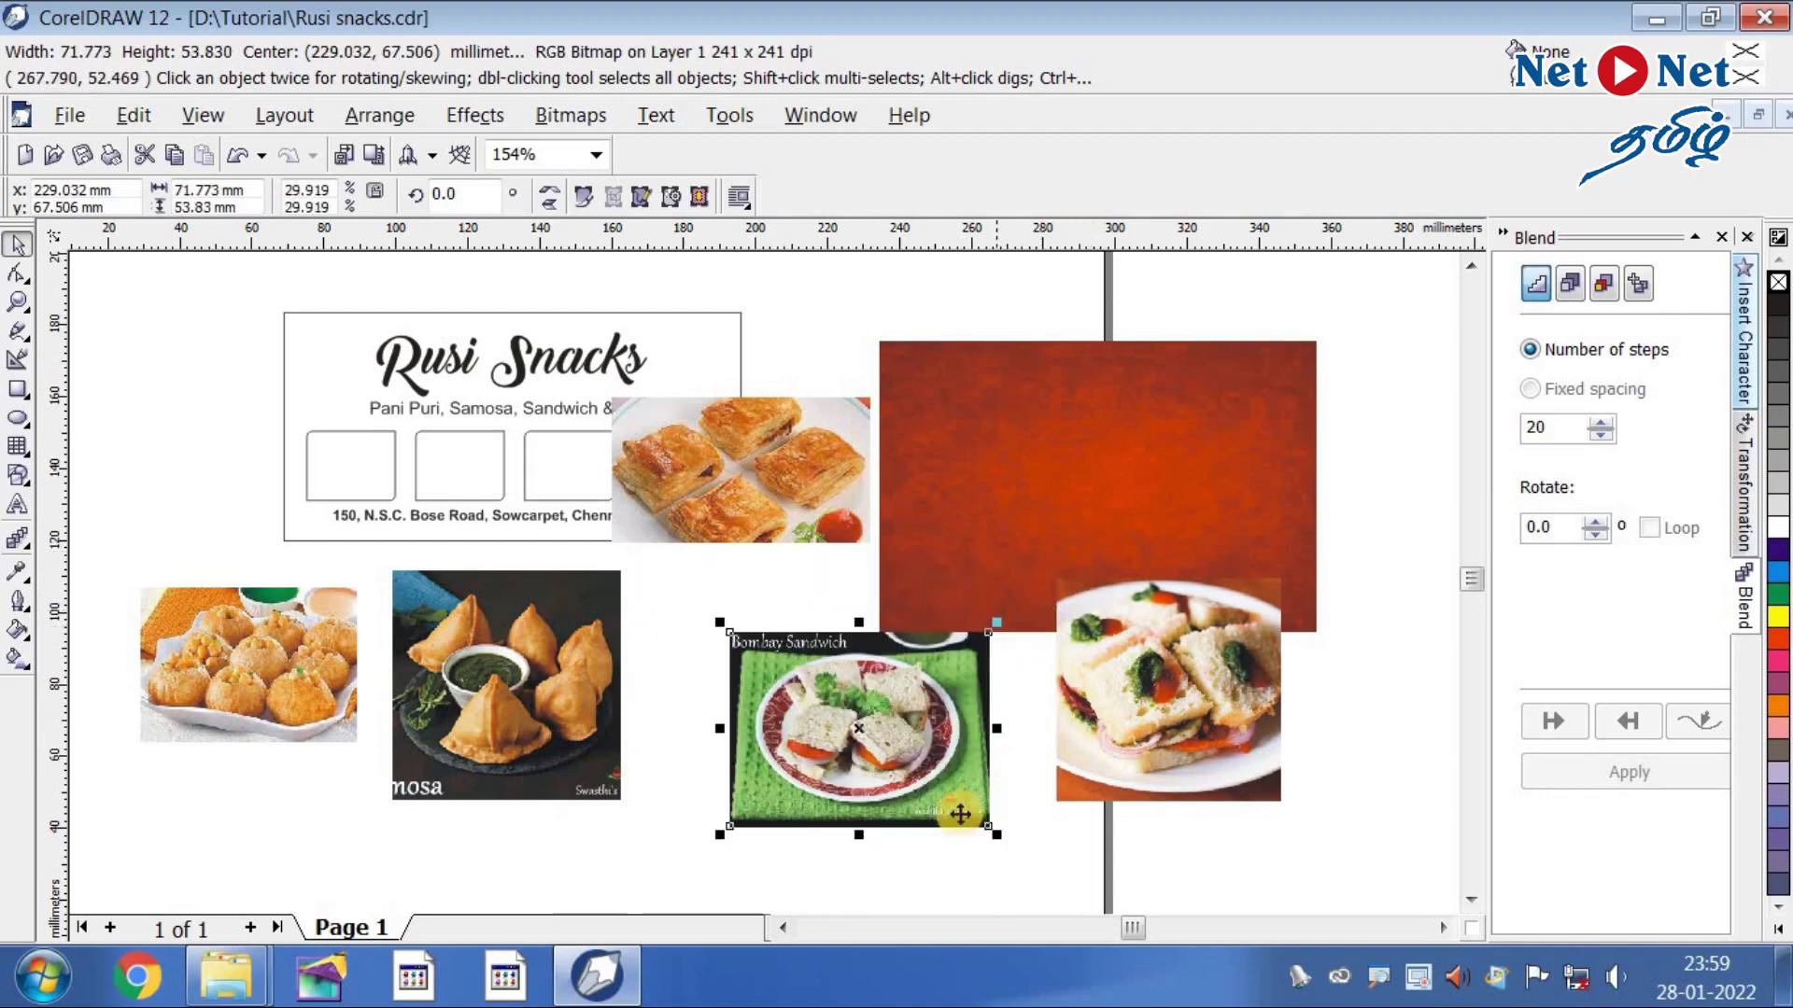
{"action": "left_click_drag", "start_coordinate": [847, 781], "coordinate": [782, 746]}
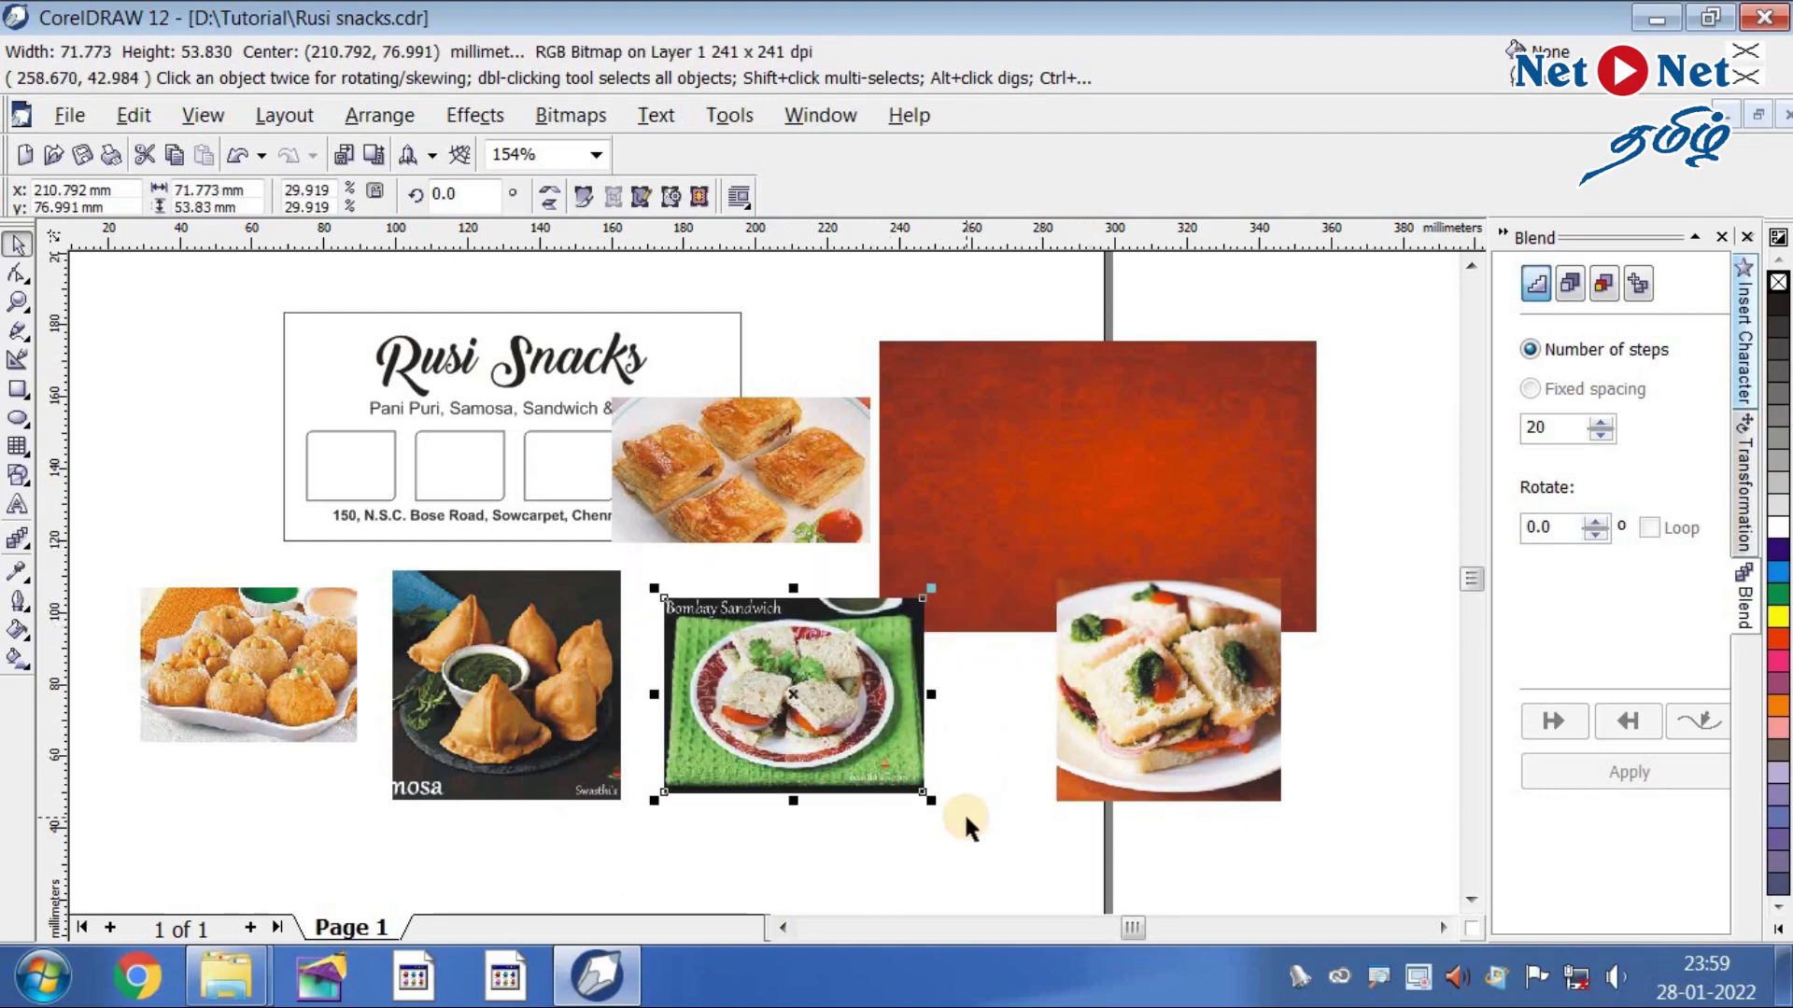
{"action": "left_click_drag", "start_coordinate": [779, 675], "coordinate": [1246, 841]}
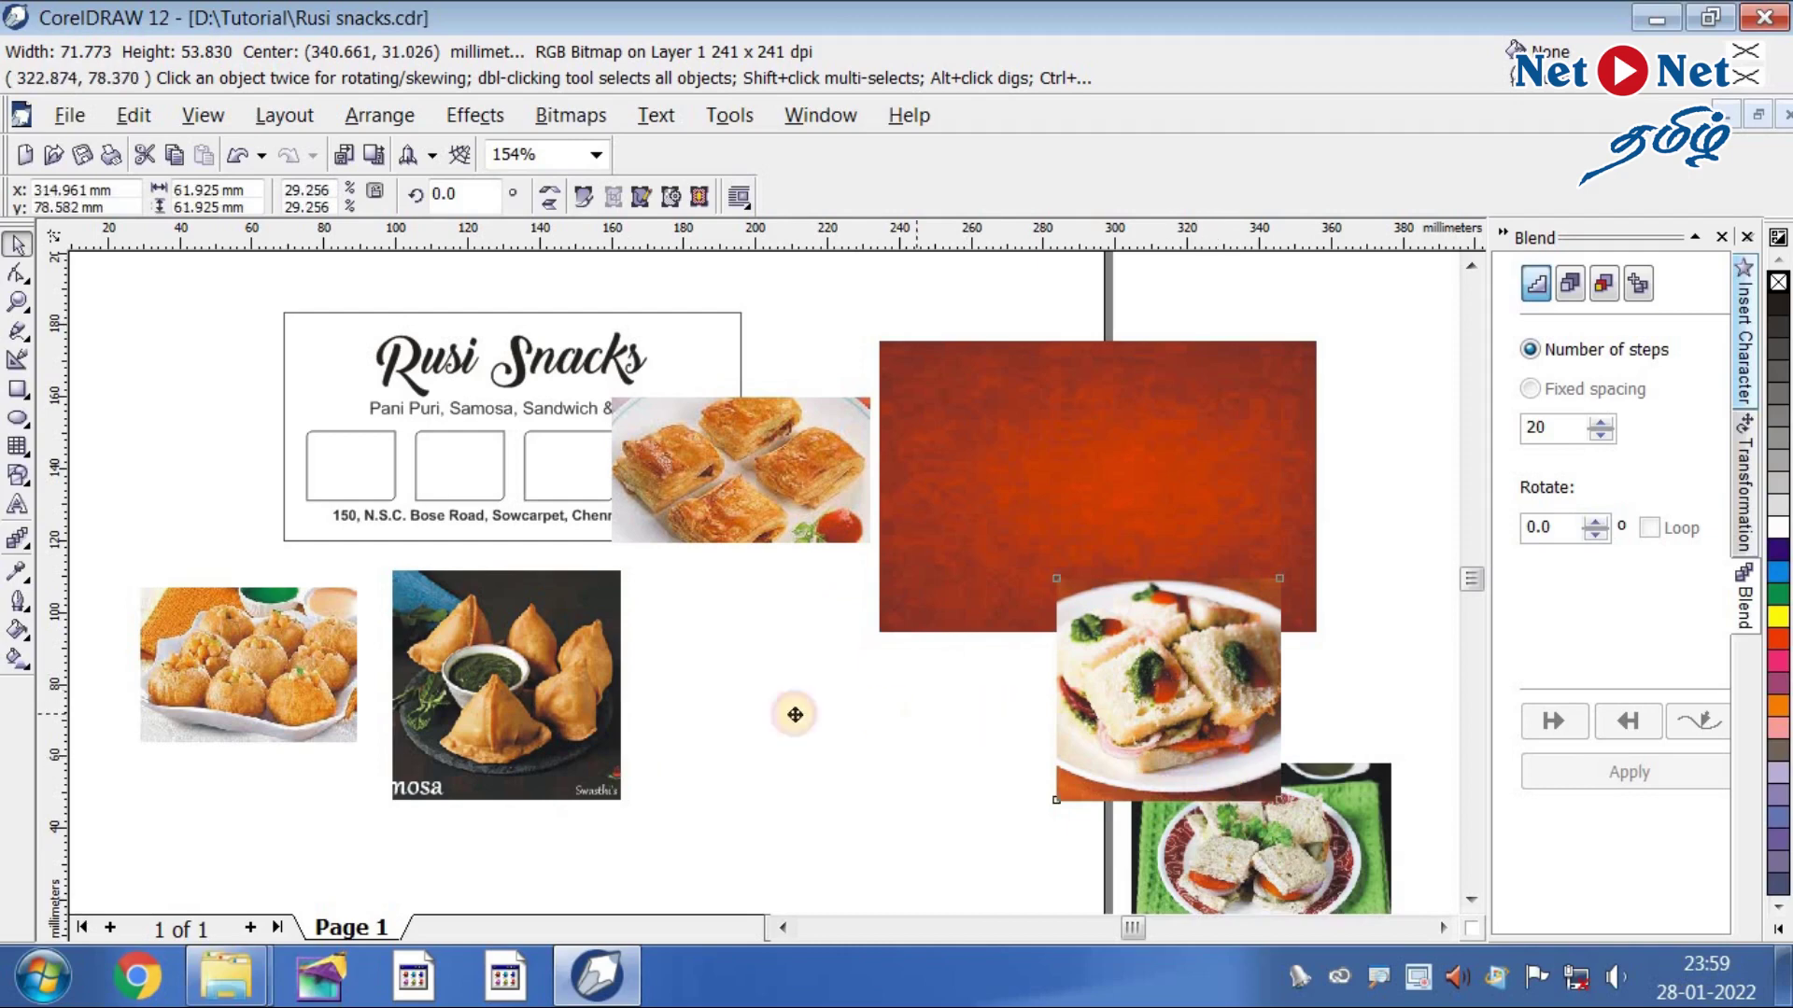
- Line up the sandwich-recipe and puffs pictures right of the samosa picture and move the red background off the page to the right
{"action": "left_click_drag", "start_coordinate": [771, 693], "coordinate": [770, 692]}
{"action": "left_click_drag", "start_coordinate": [765, 471], "coordinate": [1038, 710]}
{"action": "left_click_drag", "start_coordinate": [1047, 519], "coordinate": [1363, 467]}
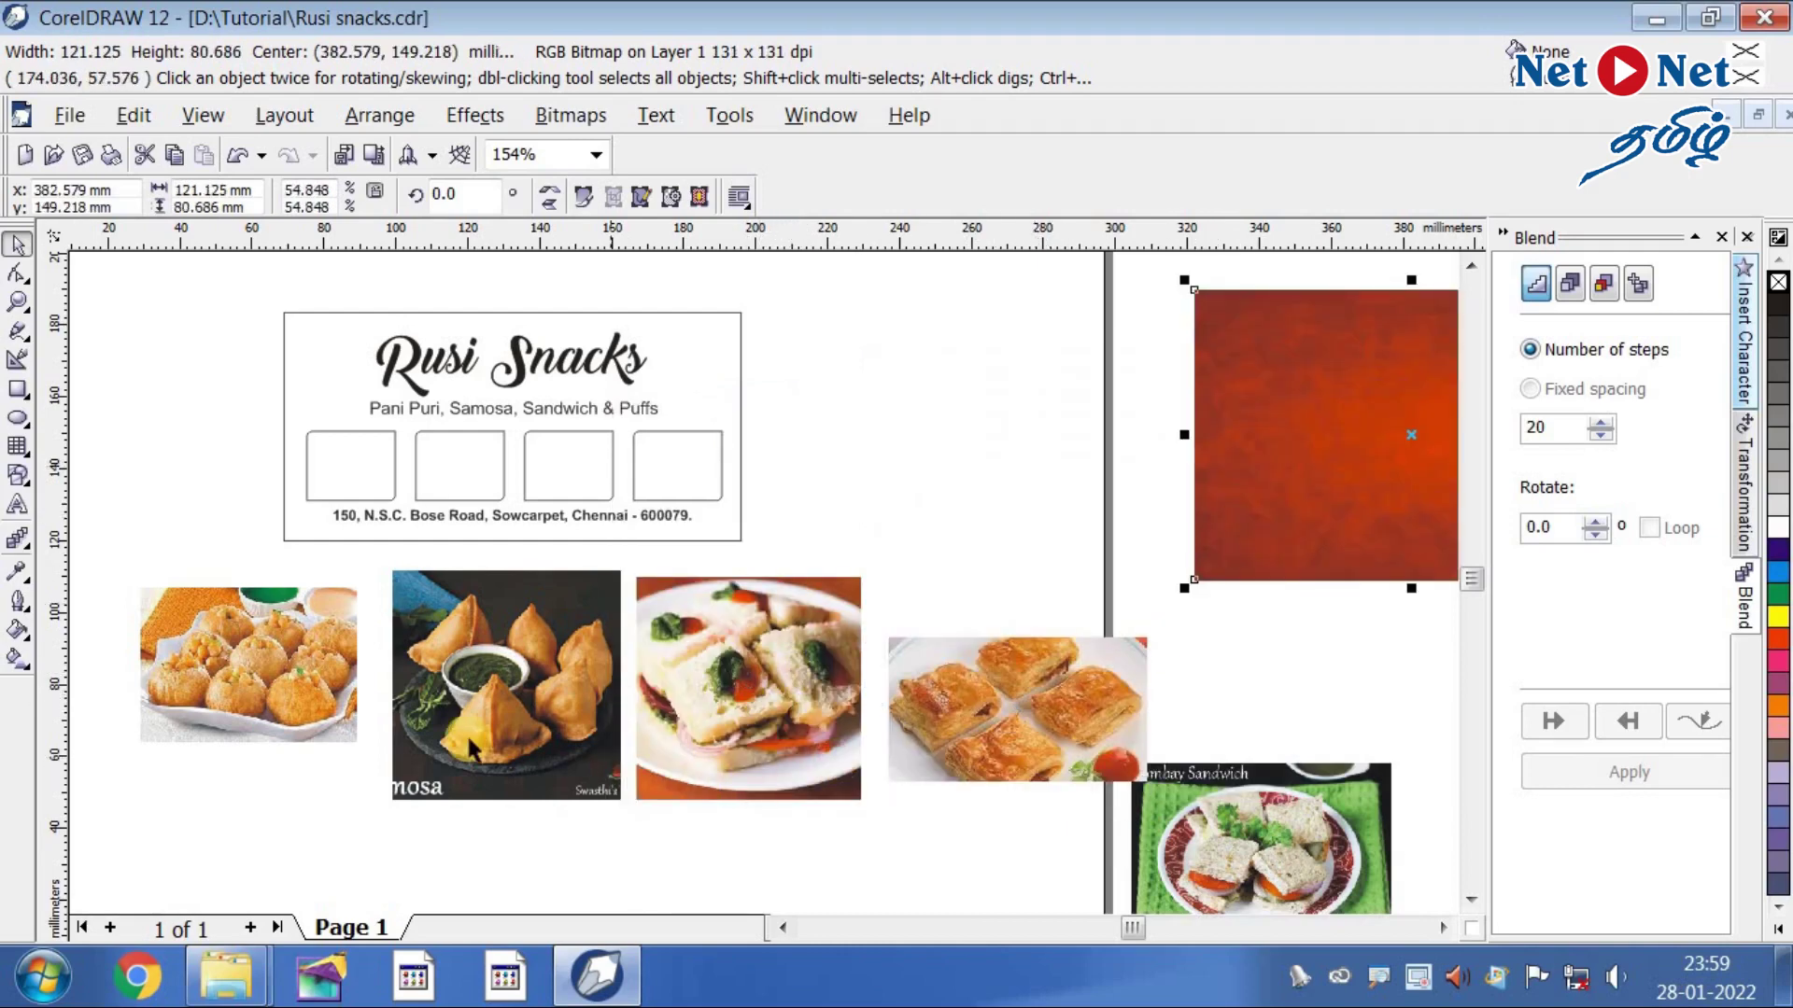
- Move the pani puri picture to just below the card's first frame, overlapping the start of the address line
{"action": "left_click_drag", "start_coordinate": [254, 664], "coordinate": [291, 674]}
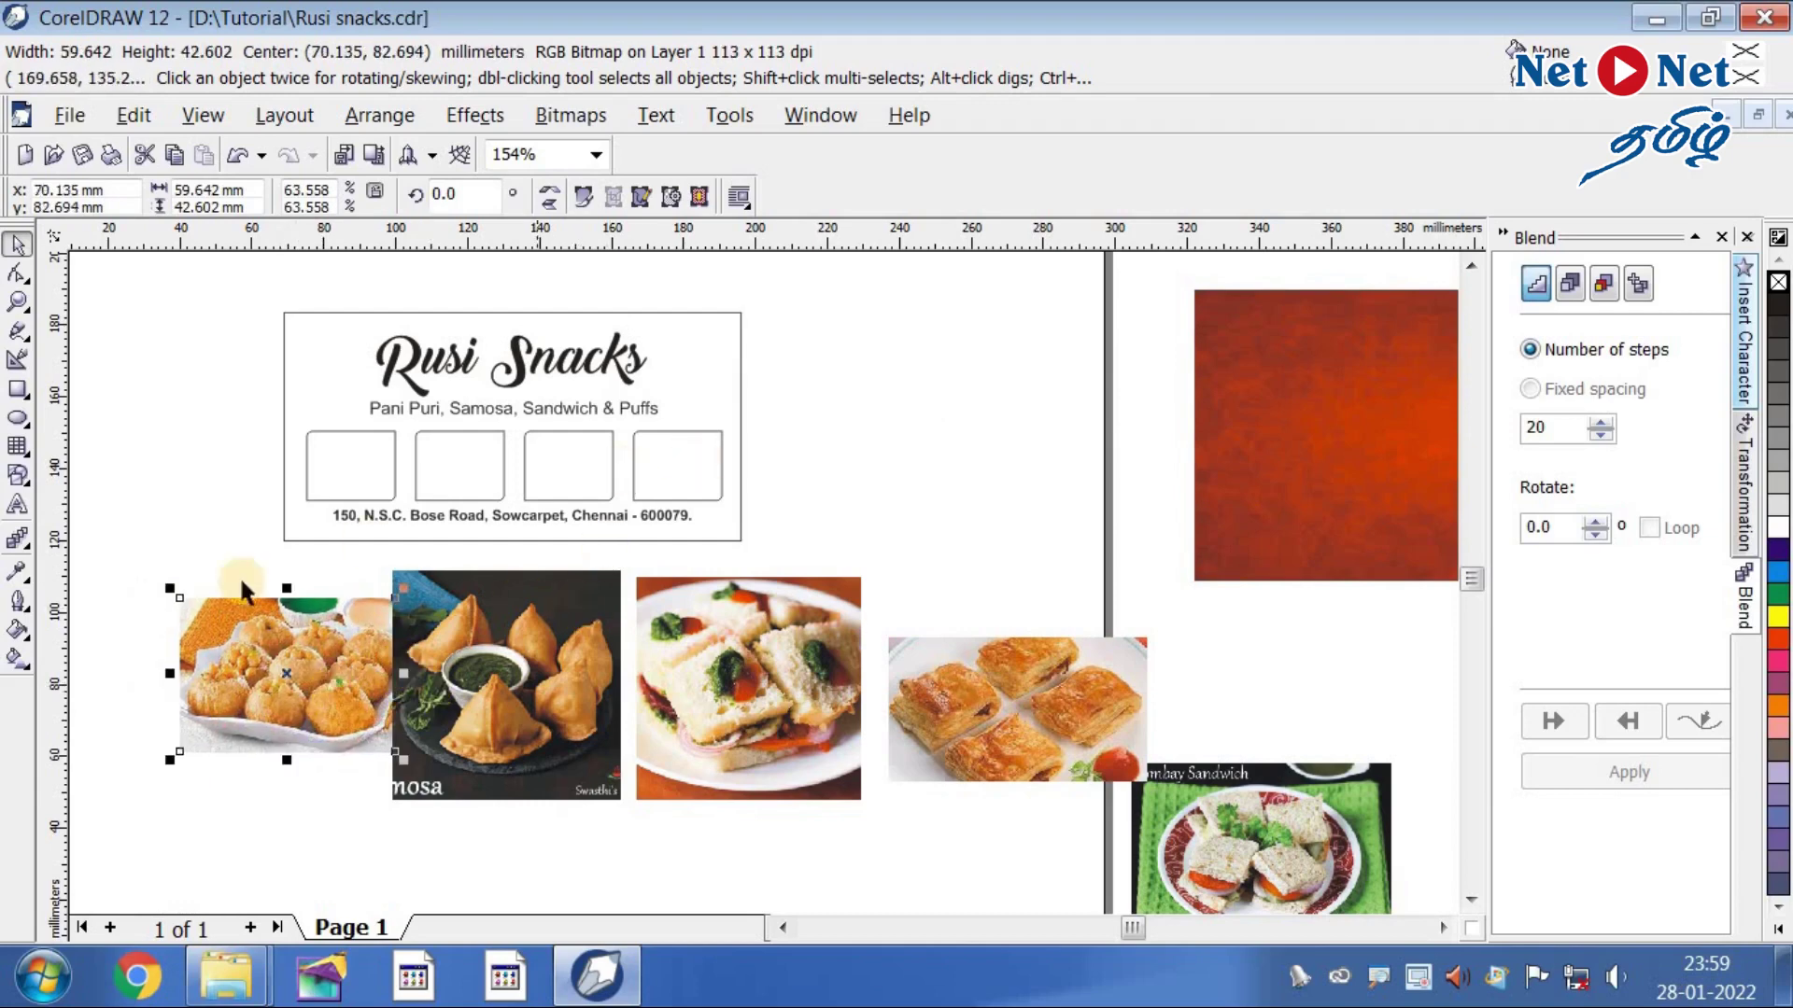
{"action": "key", "text": "z"}
{"action": "left_click_drag", "start_coordinate": [196, 294], "coordinate": [934, 758]}
{"action": "left_click", "coordinate": [17, 244]}
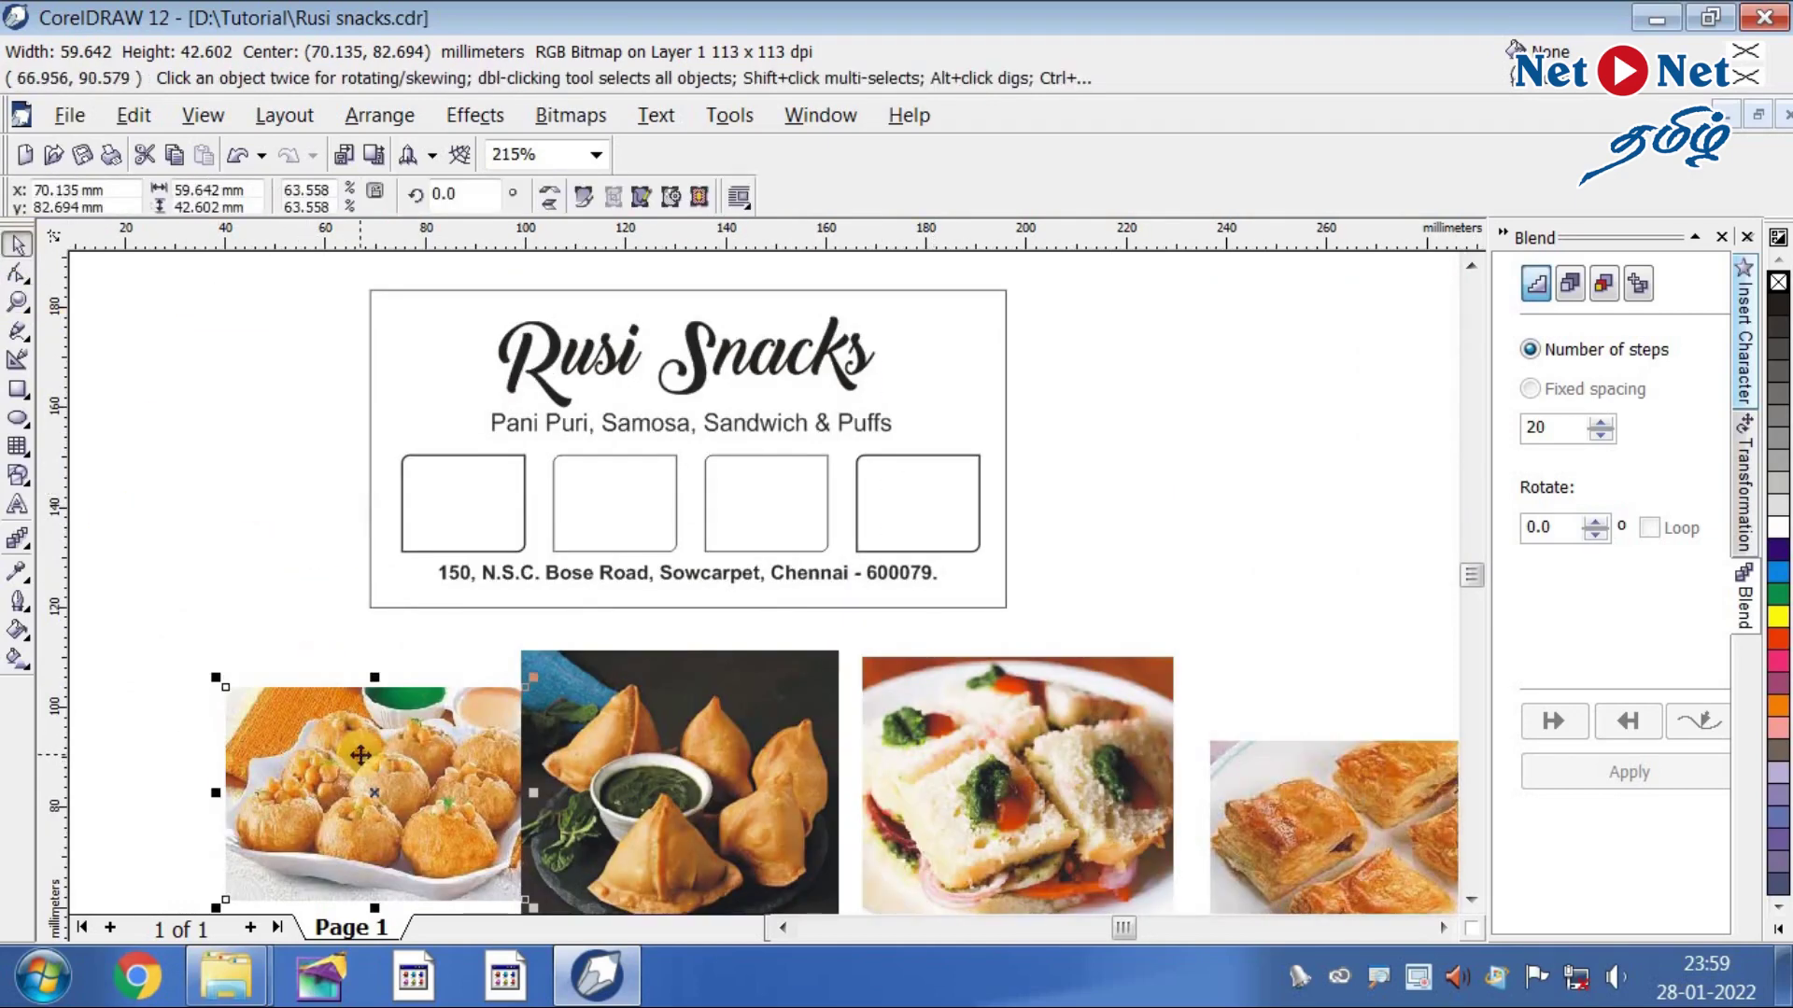
{"action": "left_click_drag", "start_coordinate": [328, 880], "coordinate": [273, 768]}
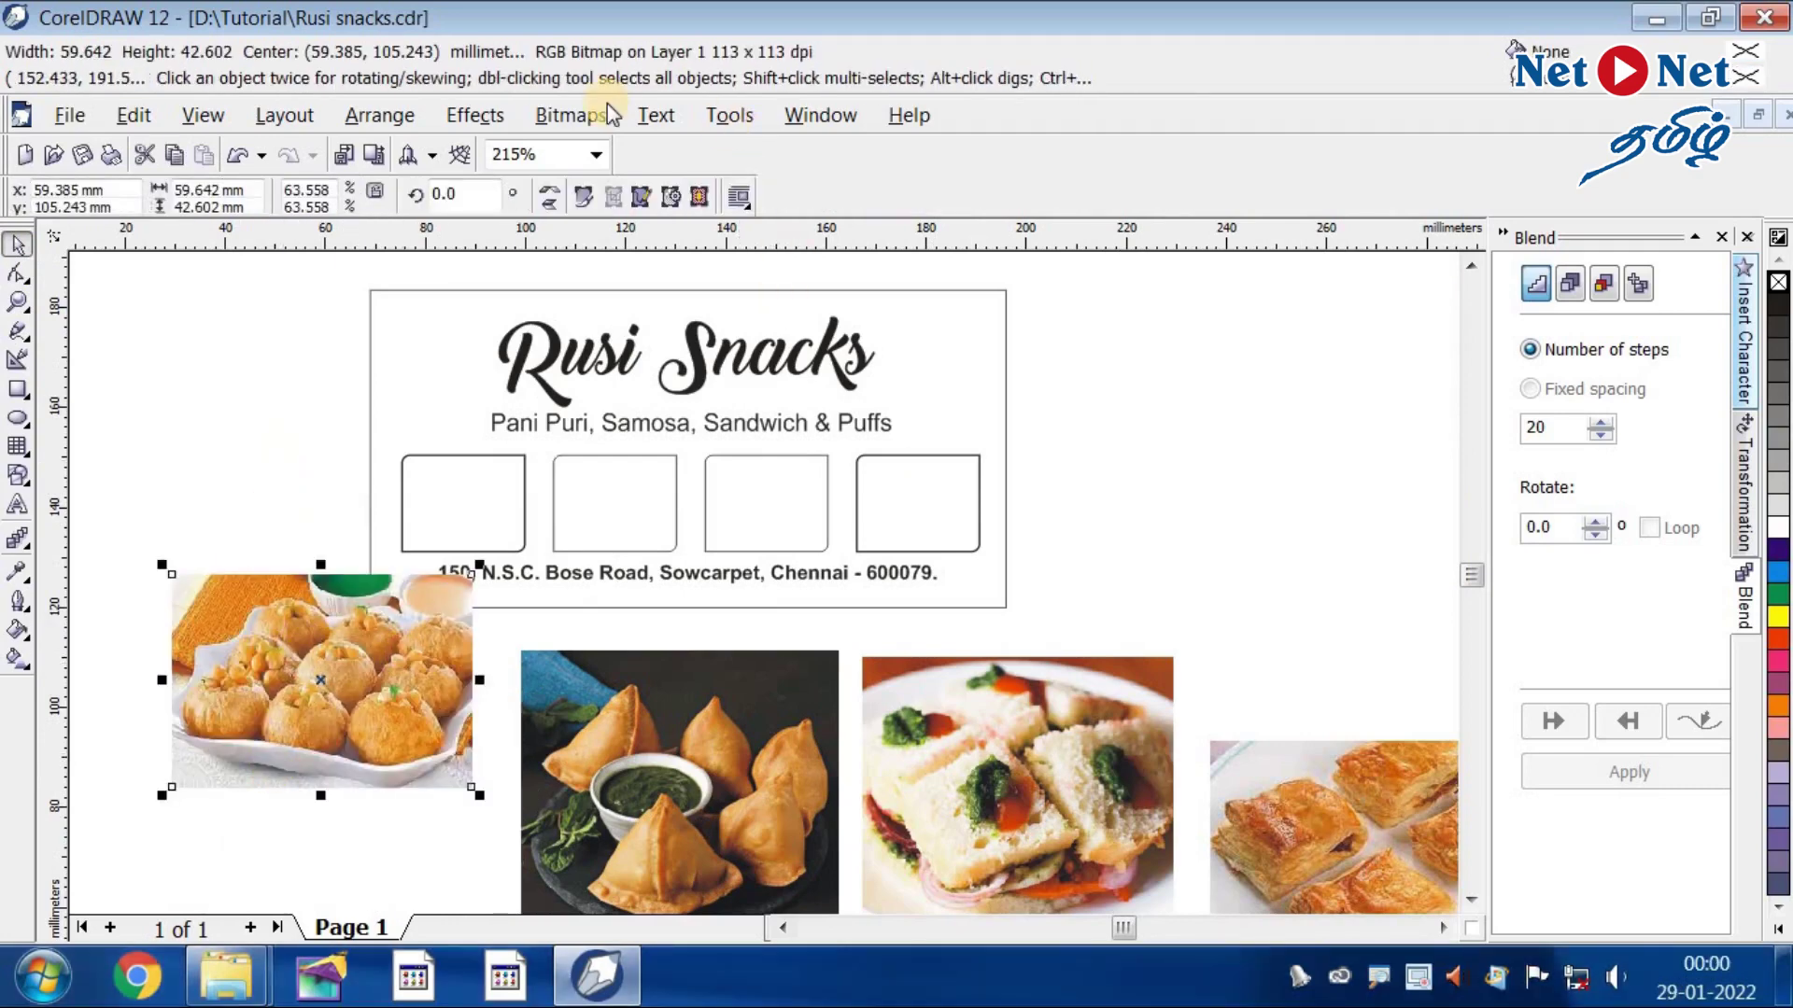
- PowerClip the pani puri picture inside the first of the four frames
{"action": "left_click", "coordinate": [490, 122]}
{"action": "mouse_move", "coordinate": [515, 497]}
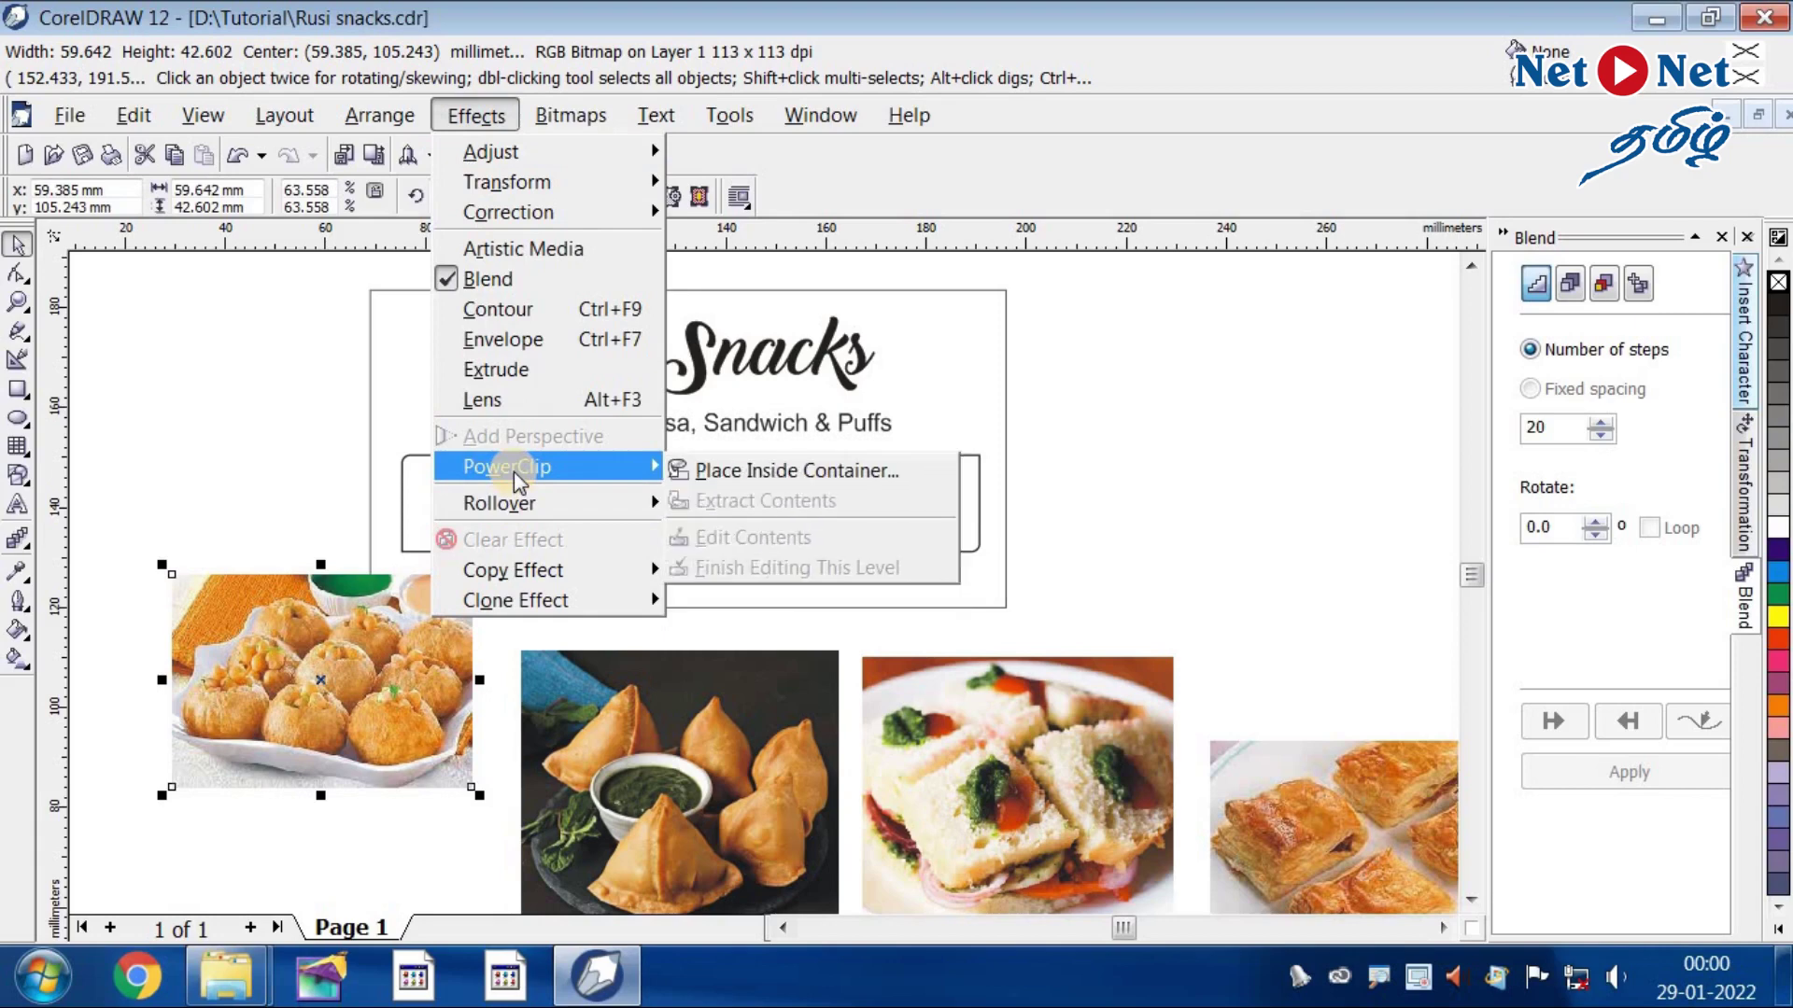
{"action": "left_click", "coordinate": [916, 486]}
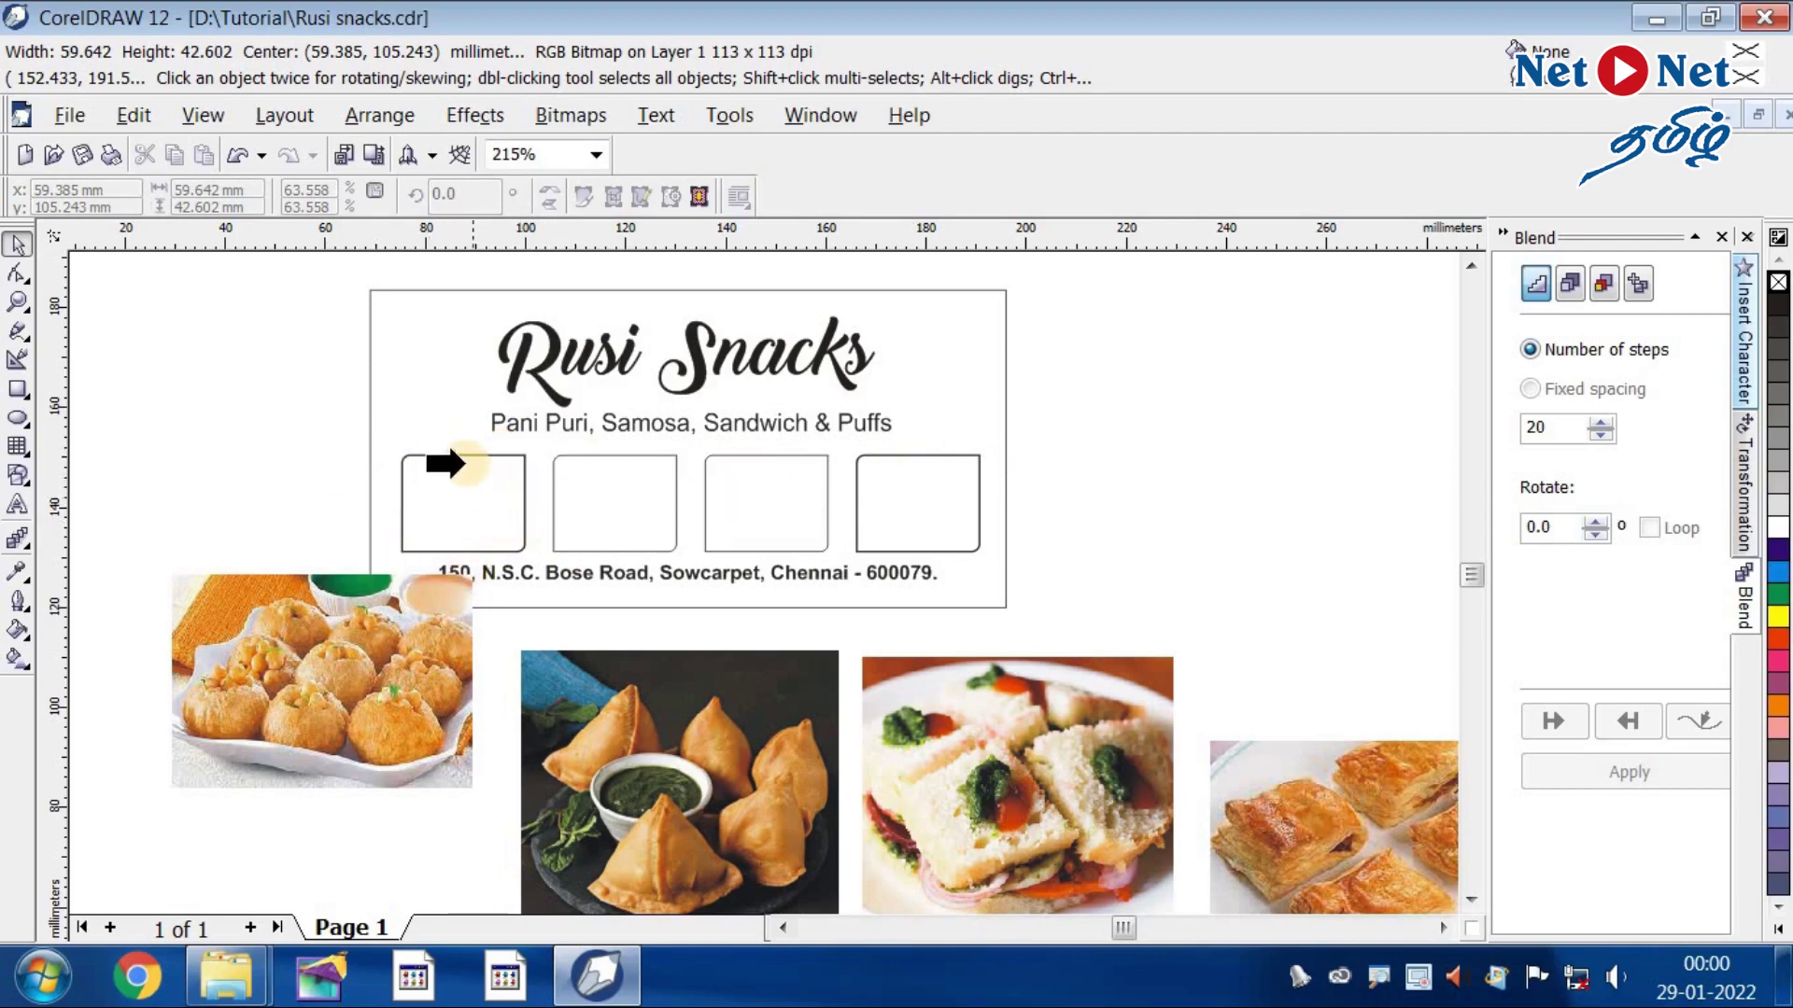
{"action": "left_click", "coordinate": [441, 456]}
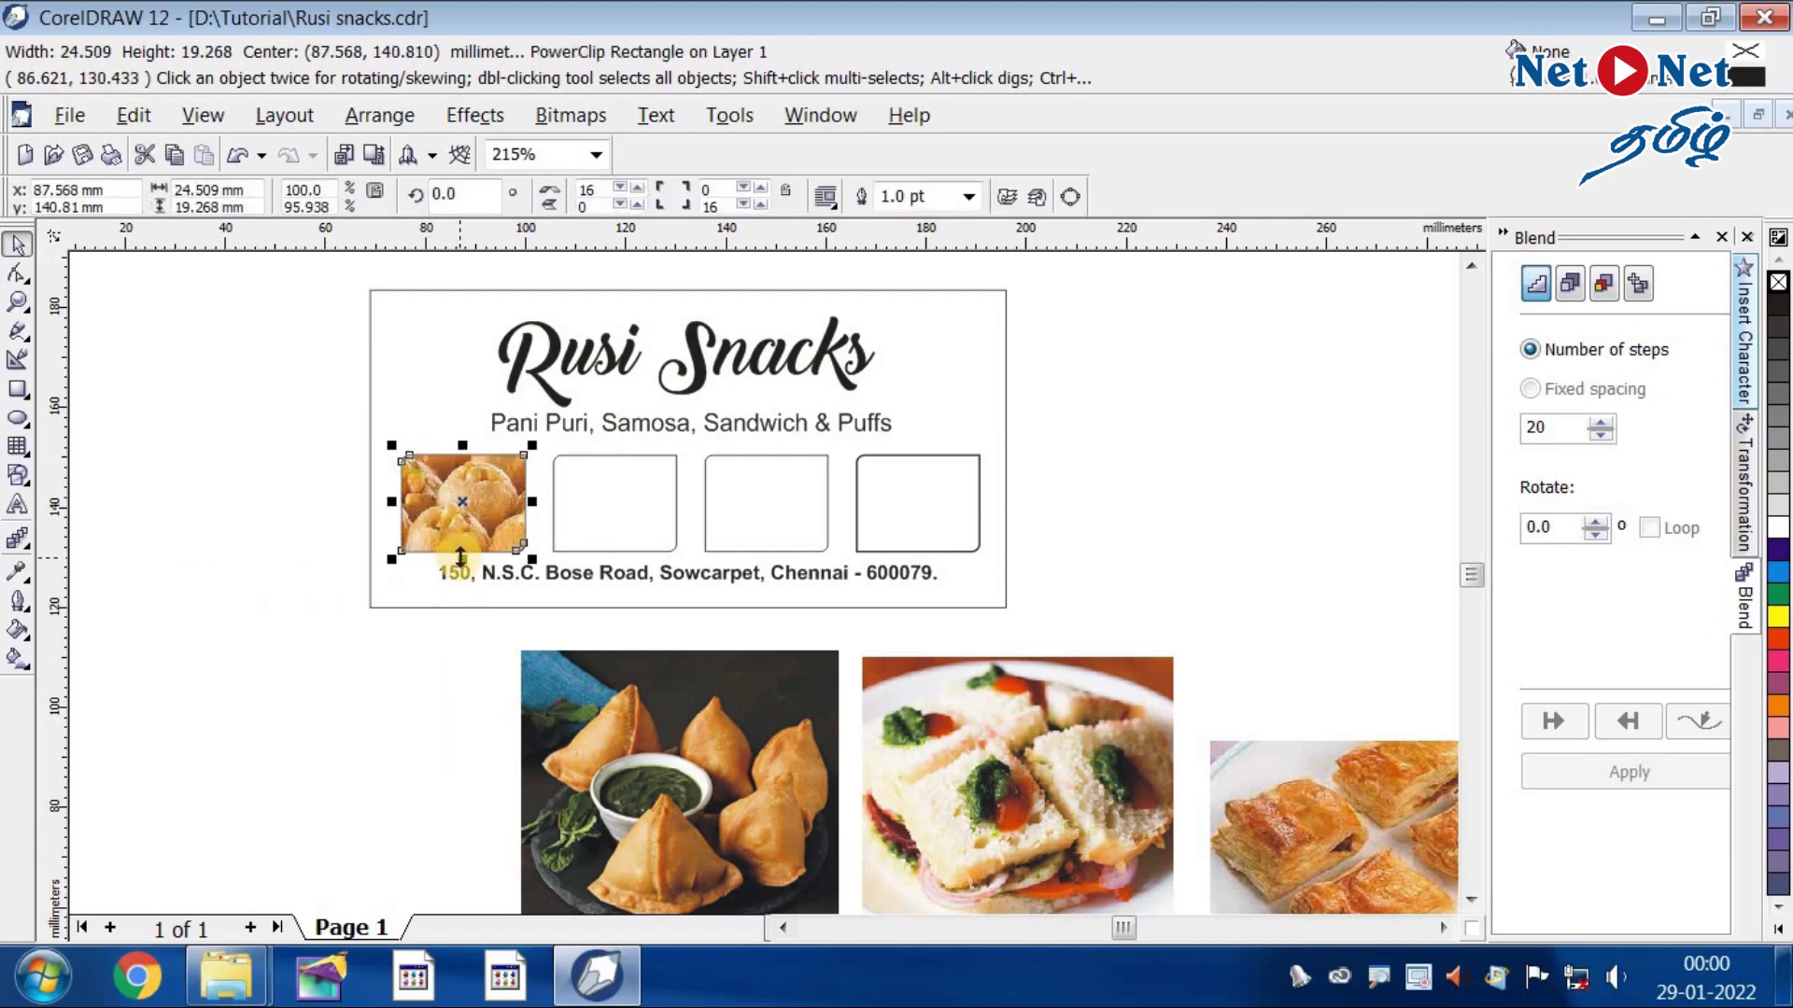
- Open the first frame's contents for editing and shrink the pani puri picture about its centre to about 30.5 × 21.8 mm
{"action": "key", "text": "z"}
{"action": "left_click_drag", "start_coordinate": [304, 487], "coordinate": [827, 645]}
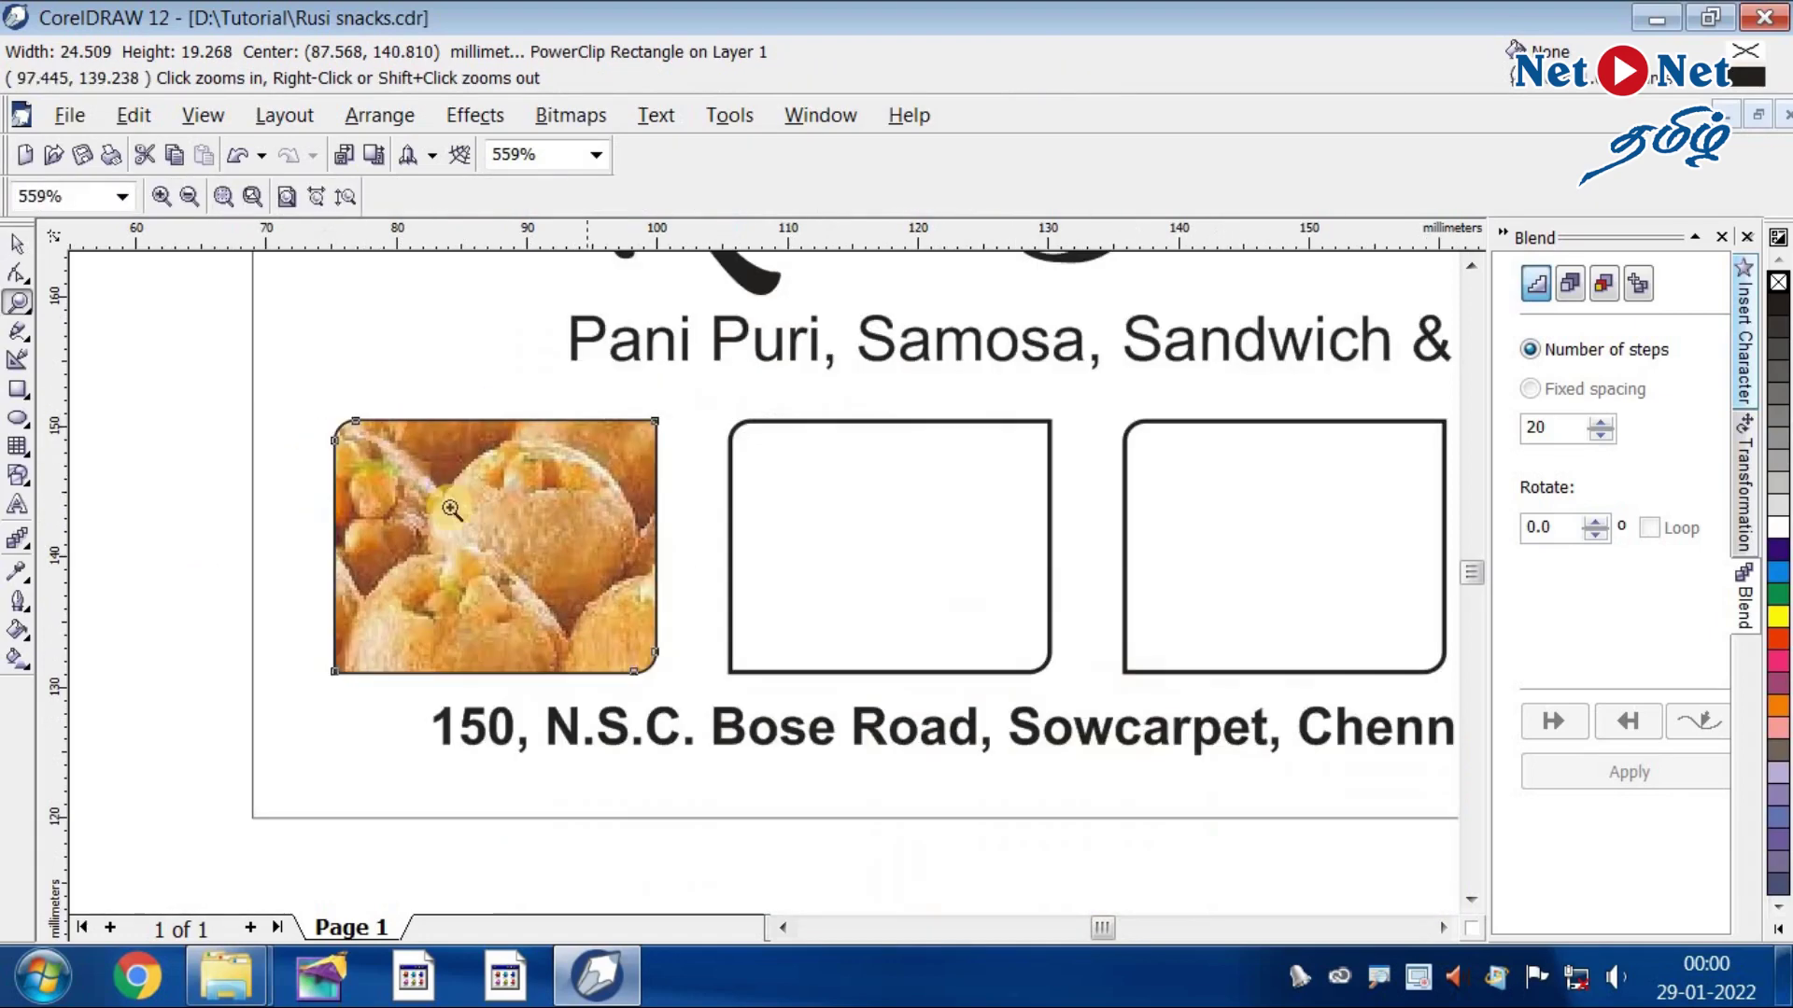
{"action": "left_click", "coordinate": [16, 244]}
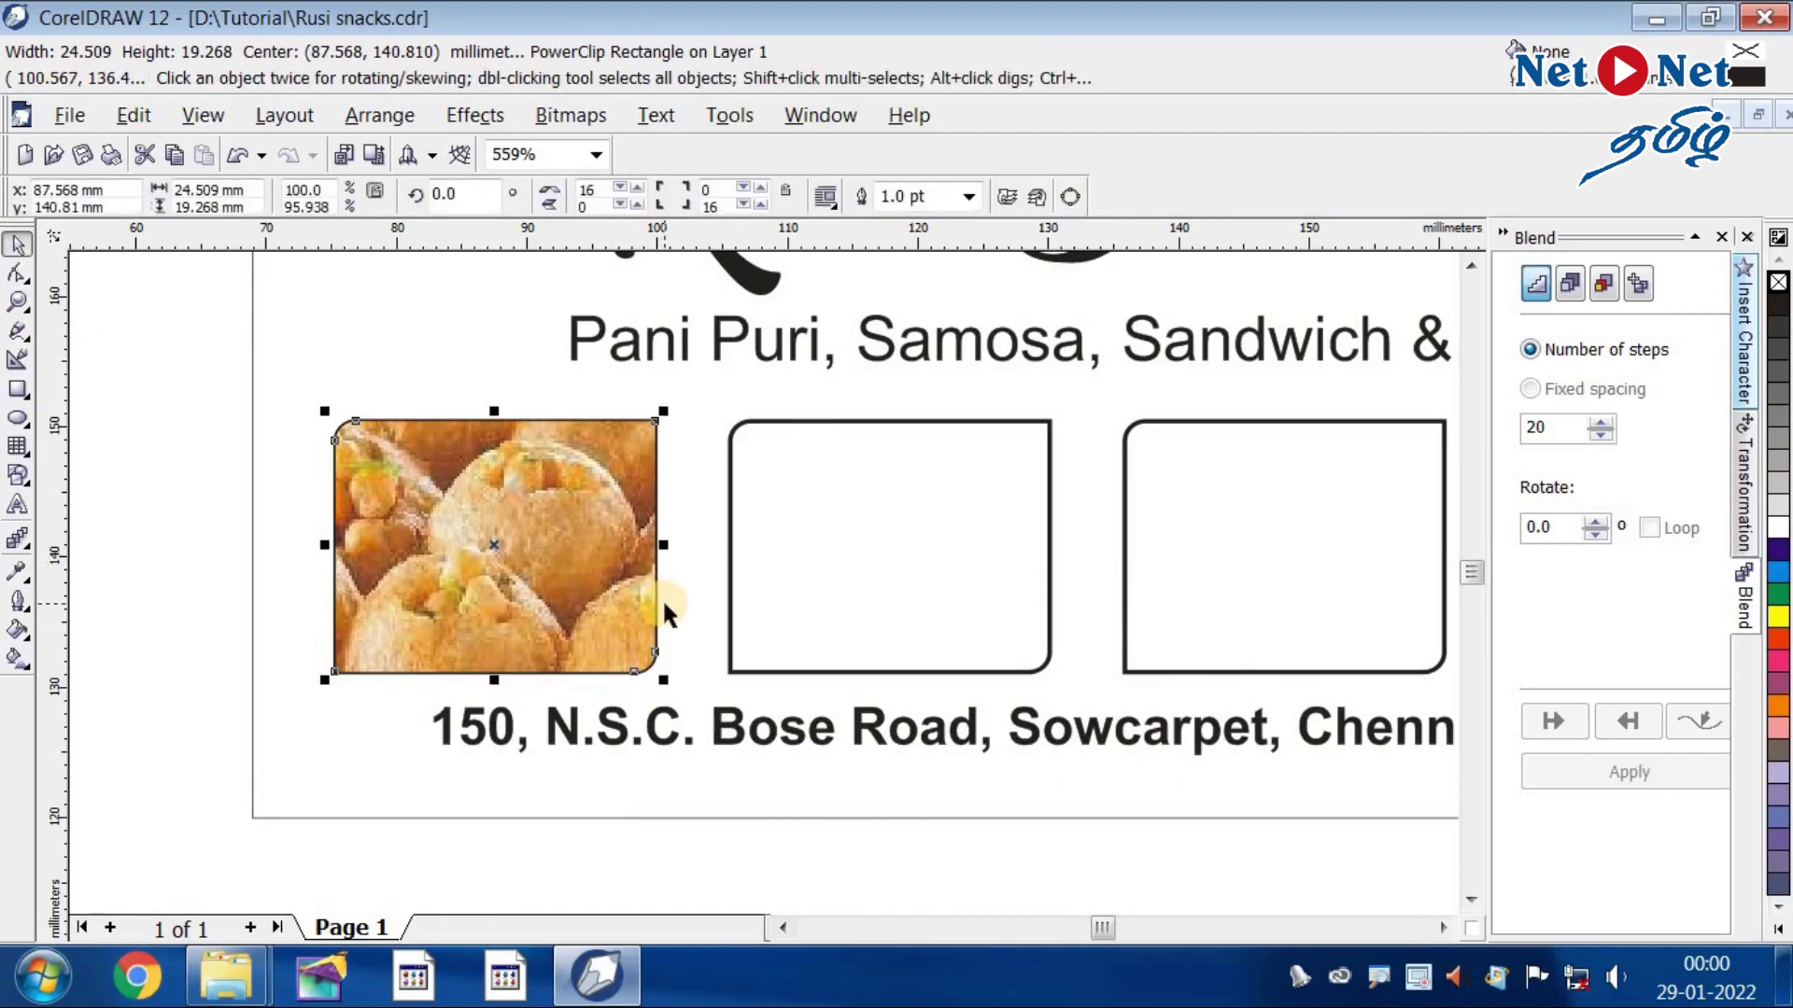
{"action": "key", "text": "F3"}
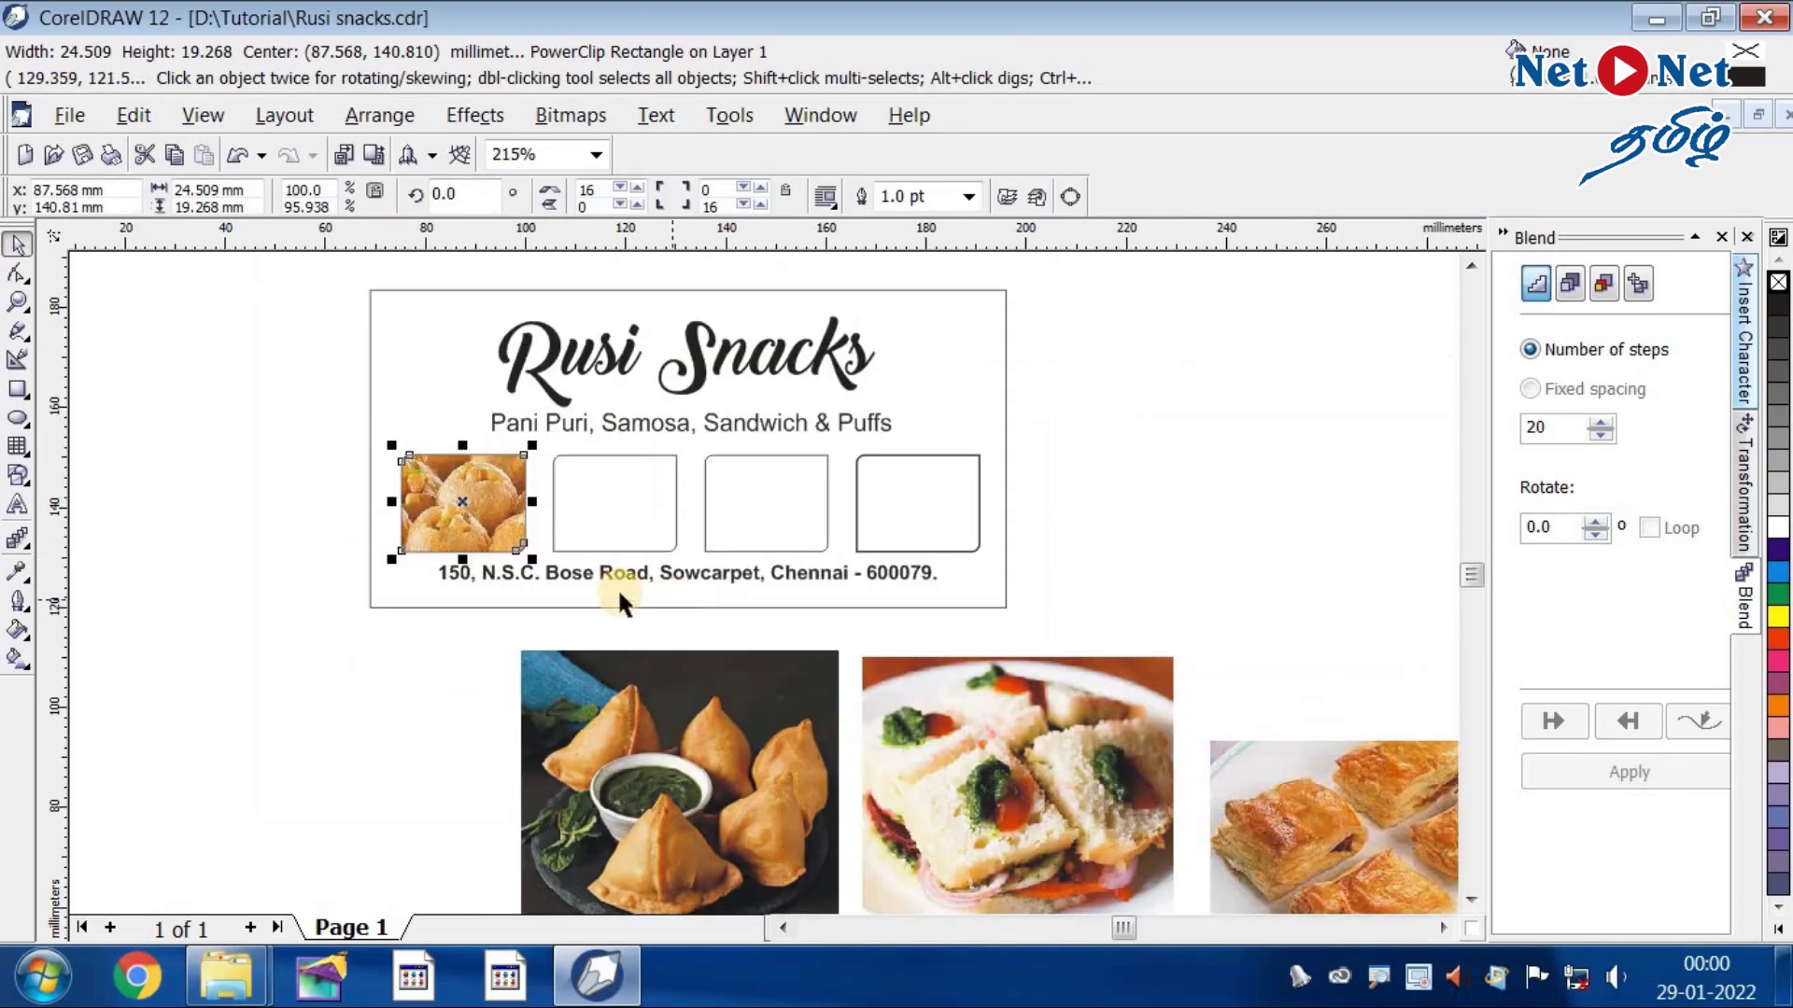
{"action": "left_click", "coordinate": [486, 505], "text": "ctrl"}
{"action": "left_click", "coordinate": [566, 490]}
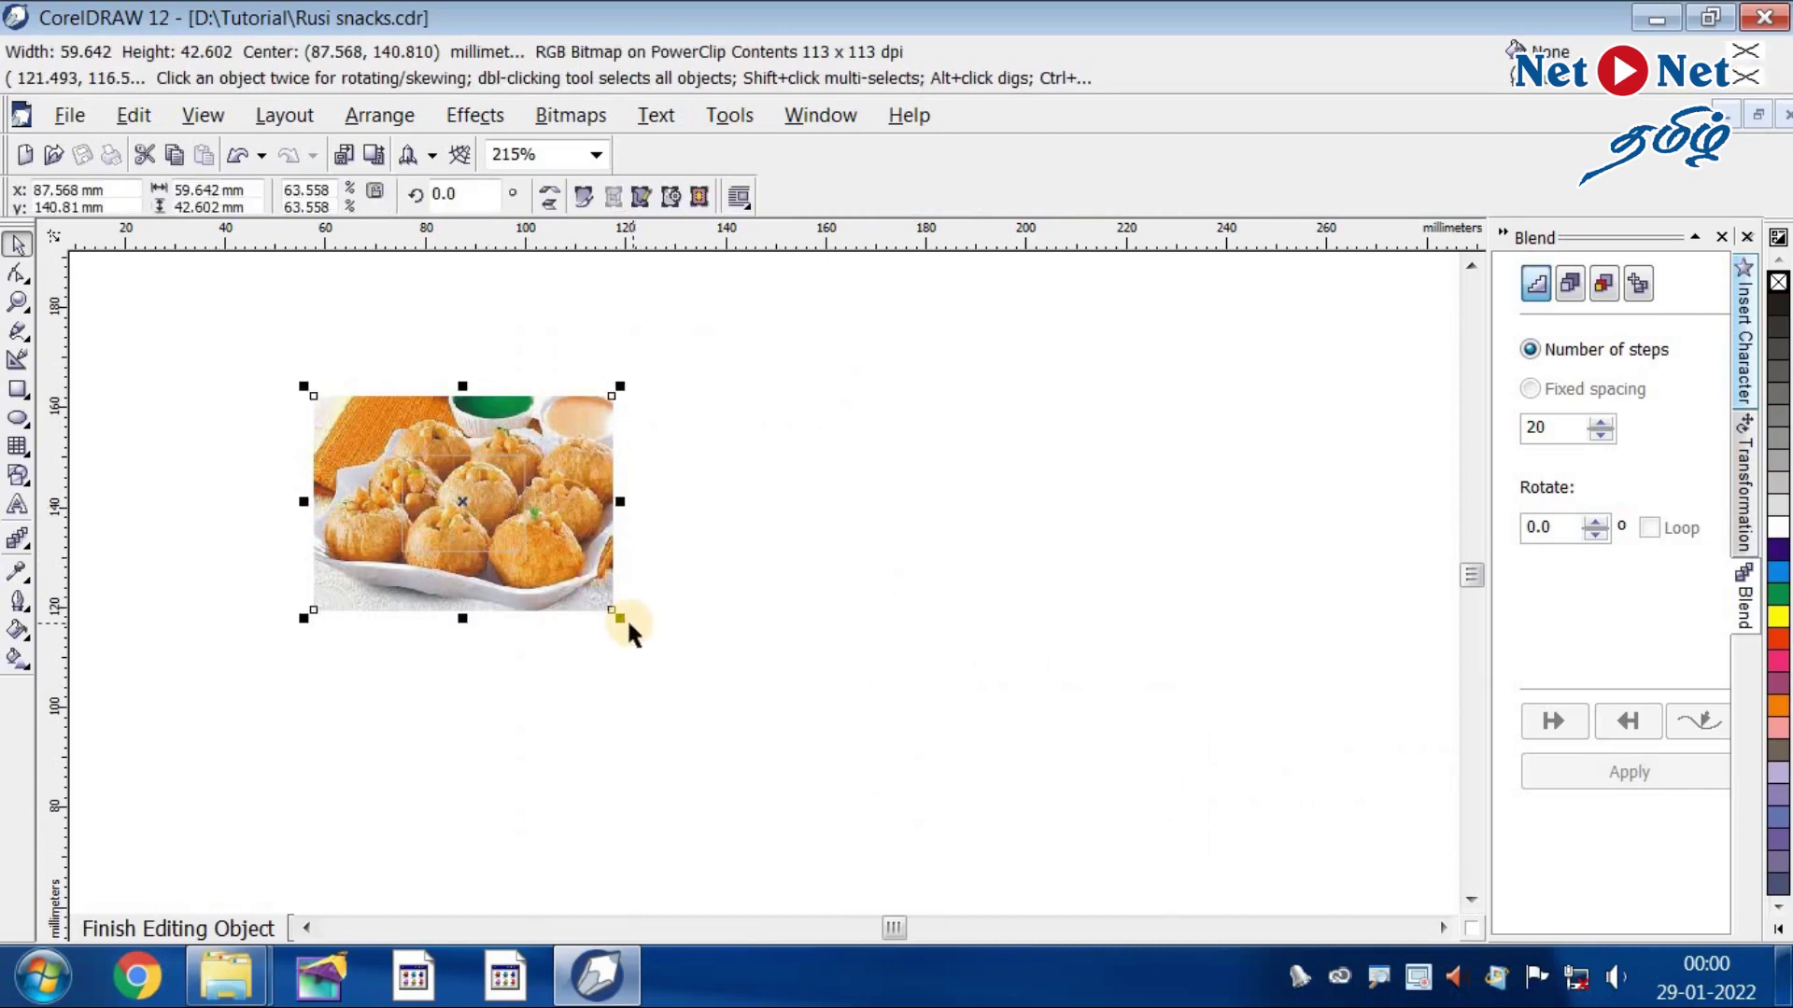
{"action": "left_click_drag", "start_coordinate": [618, 618], "coordinate": [562, 558]}
- Reduce the pani puri picture slightly more to fit the frame outline and finish editing the first frame's contents
{"action": "key", "text": "z"}
{"action": "left_click_drag", "start_coordinate": [360, 405], "coordinate": [673, 611]}
{"action": "left_click", "coordinate": [14, 250]}
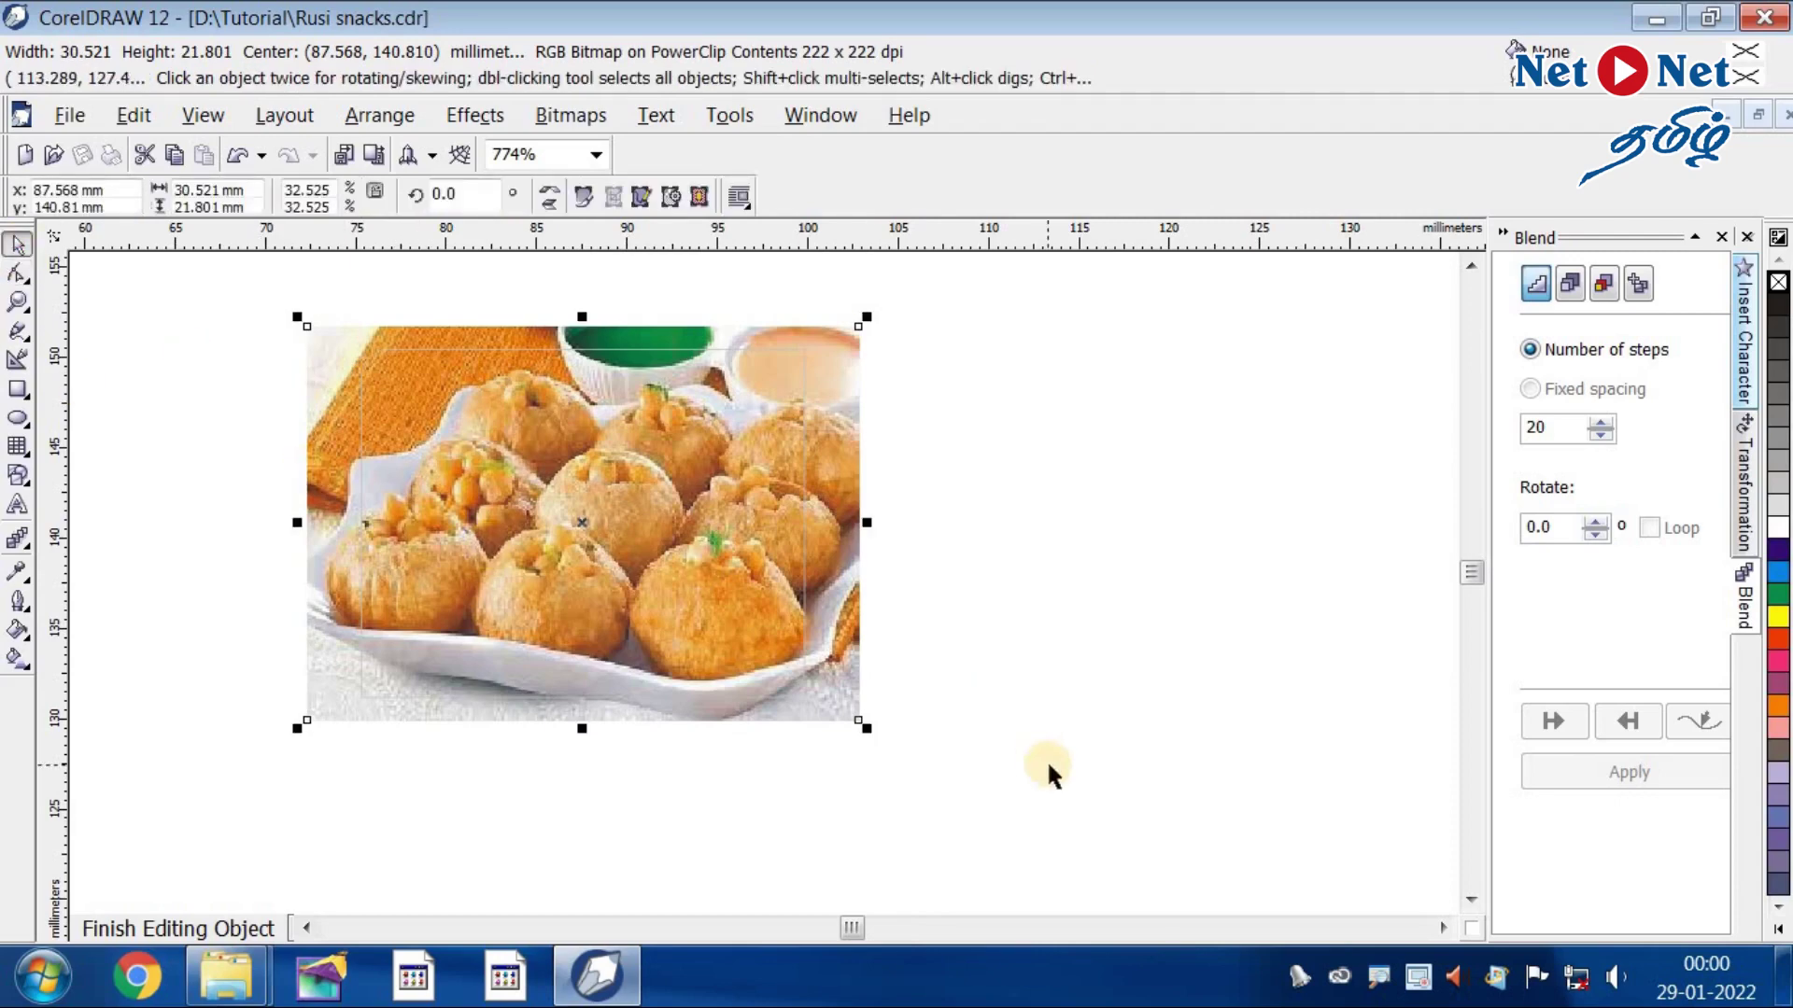
{"action": "left_click_drag", "start_coordinate": [868, 724], "coordinate": [840, 713]}
{"action": "left_click", "coordinate": [932, 726], "text": "ctrl"}
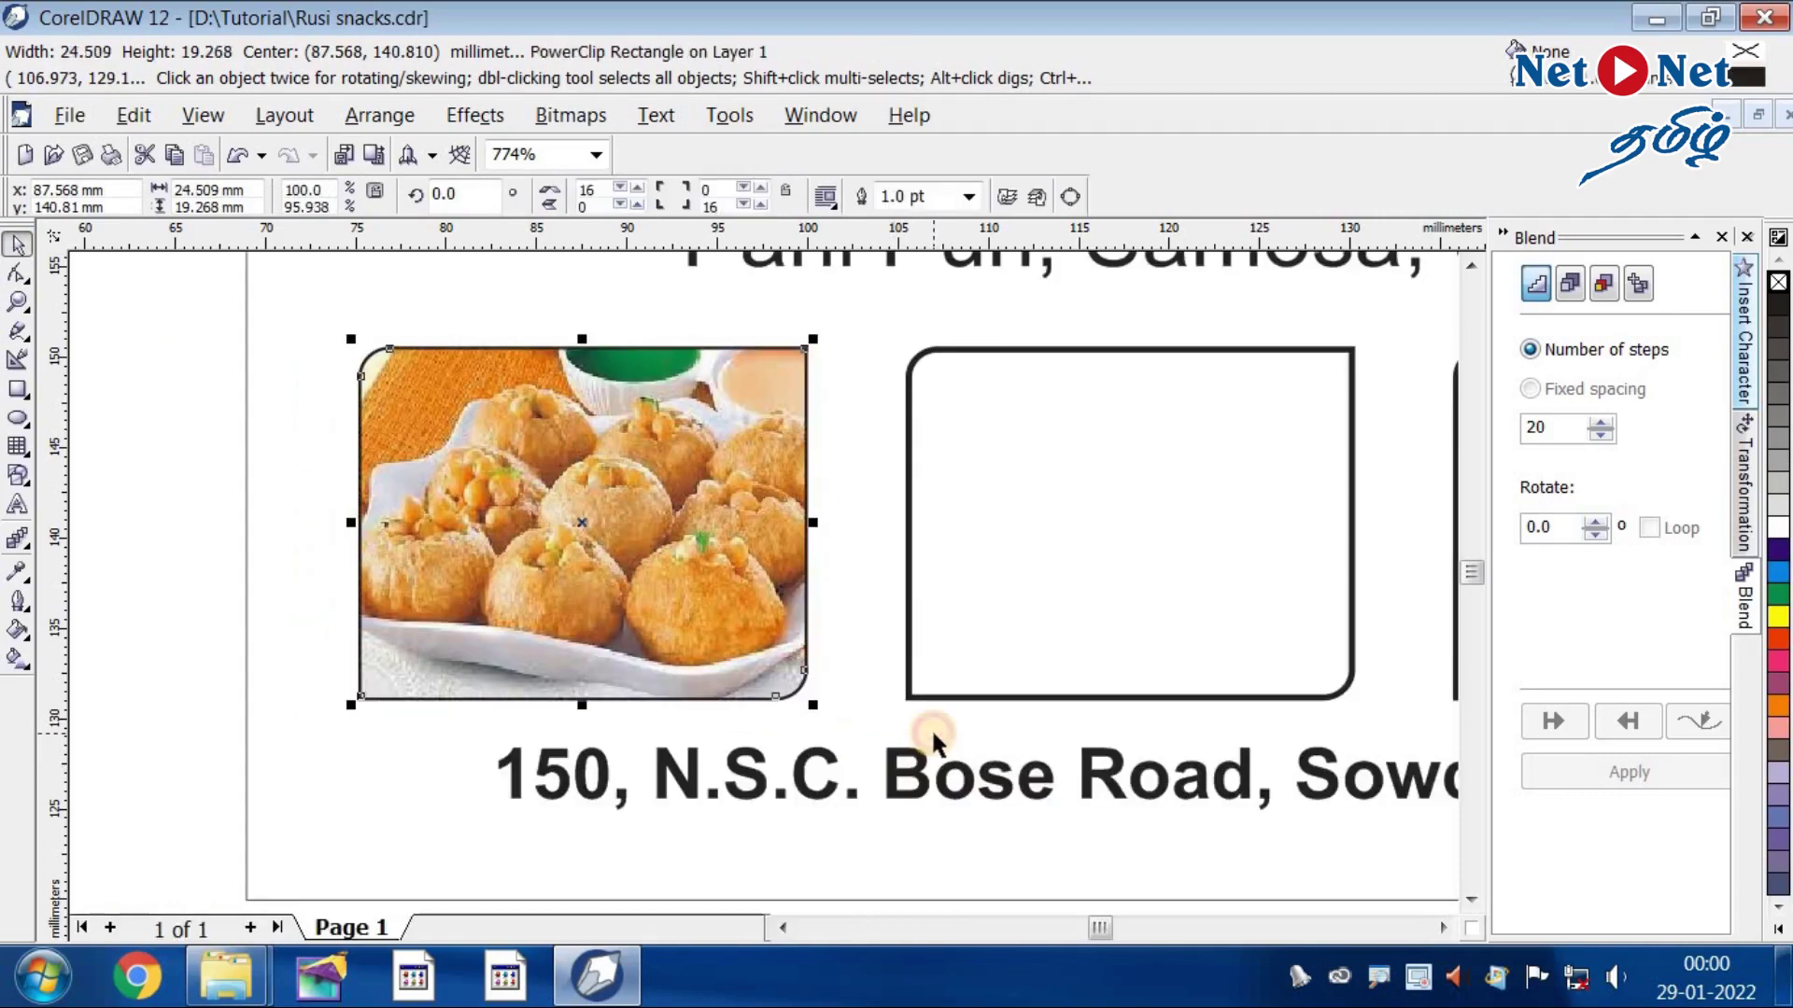
{"action": "key", "text": "z"}
{"action": "left_click_drag", "start_coordinate": [301, 341], "coordinate": [1081, 745]}
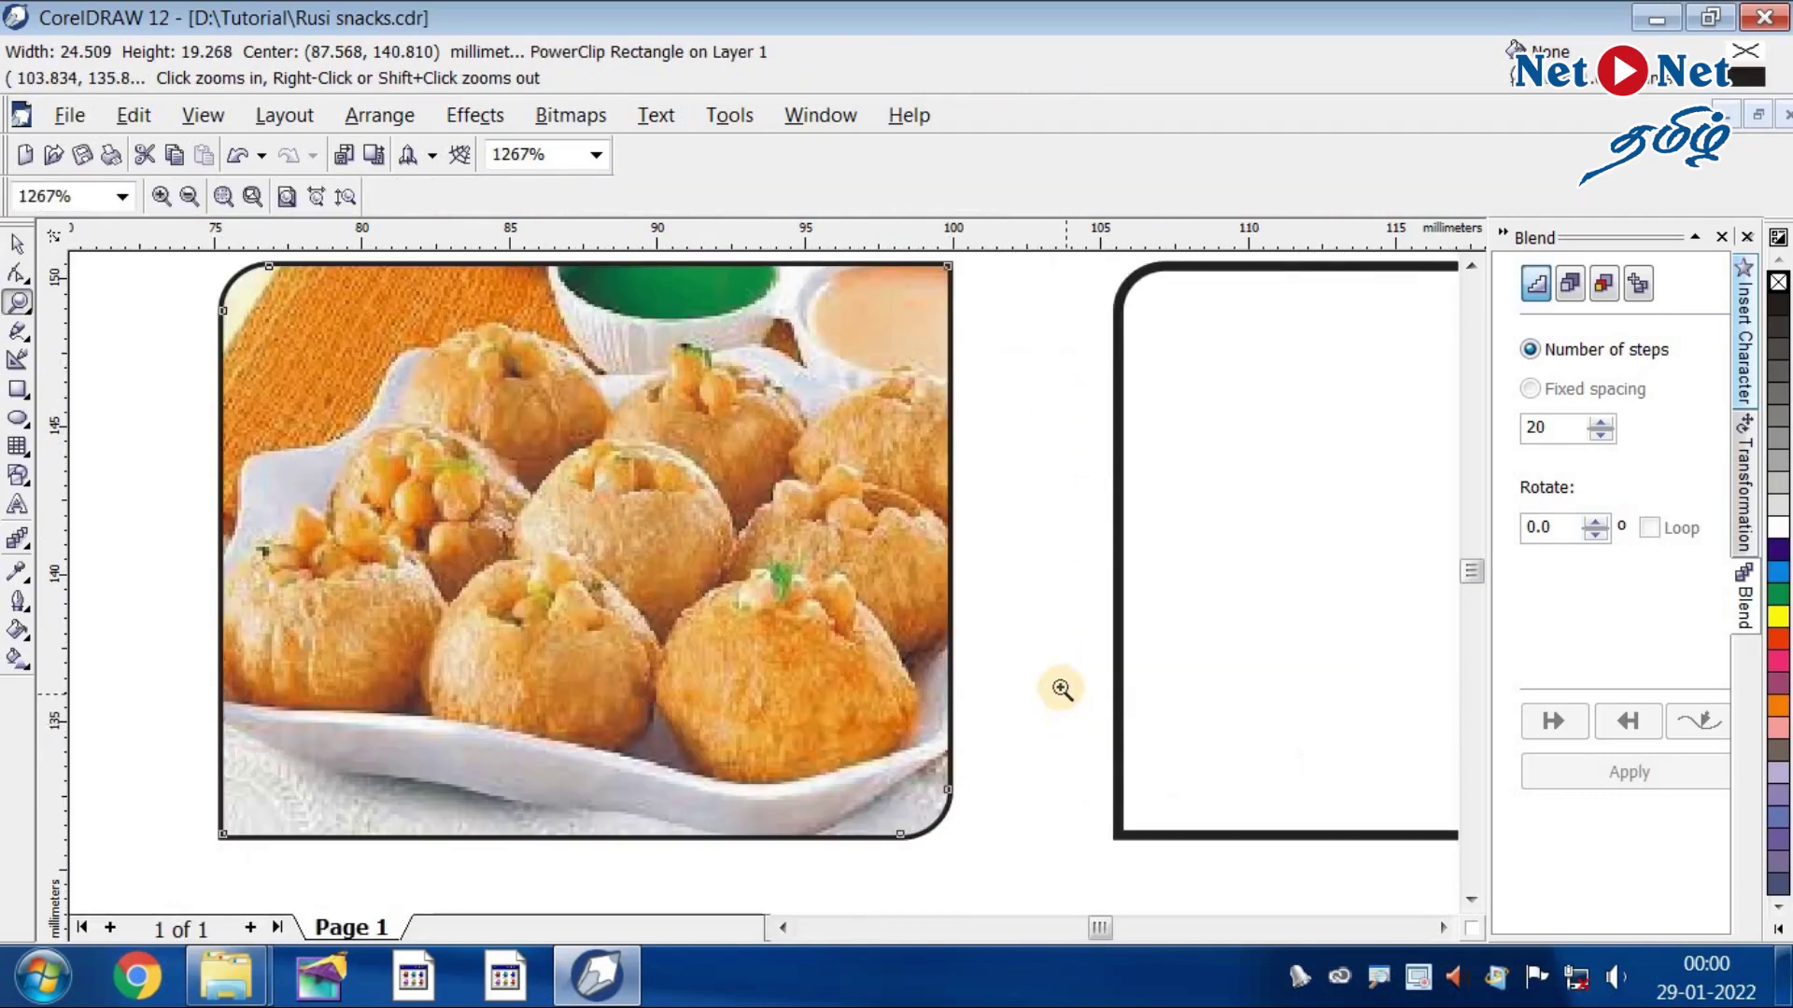
{"action": "right_click", "coordinate": [843, 530]}
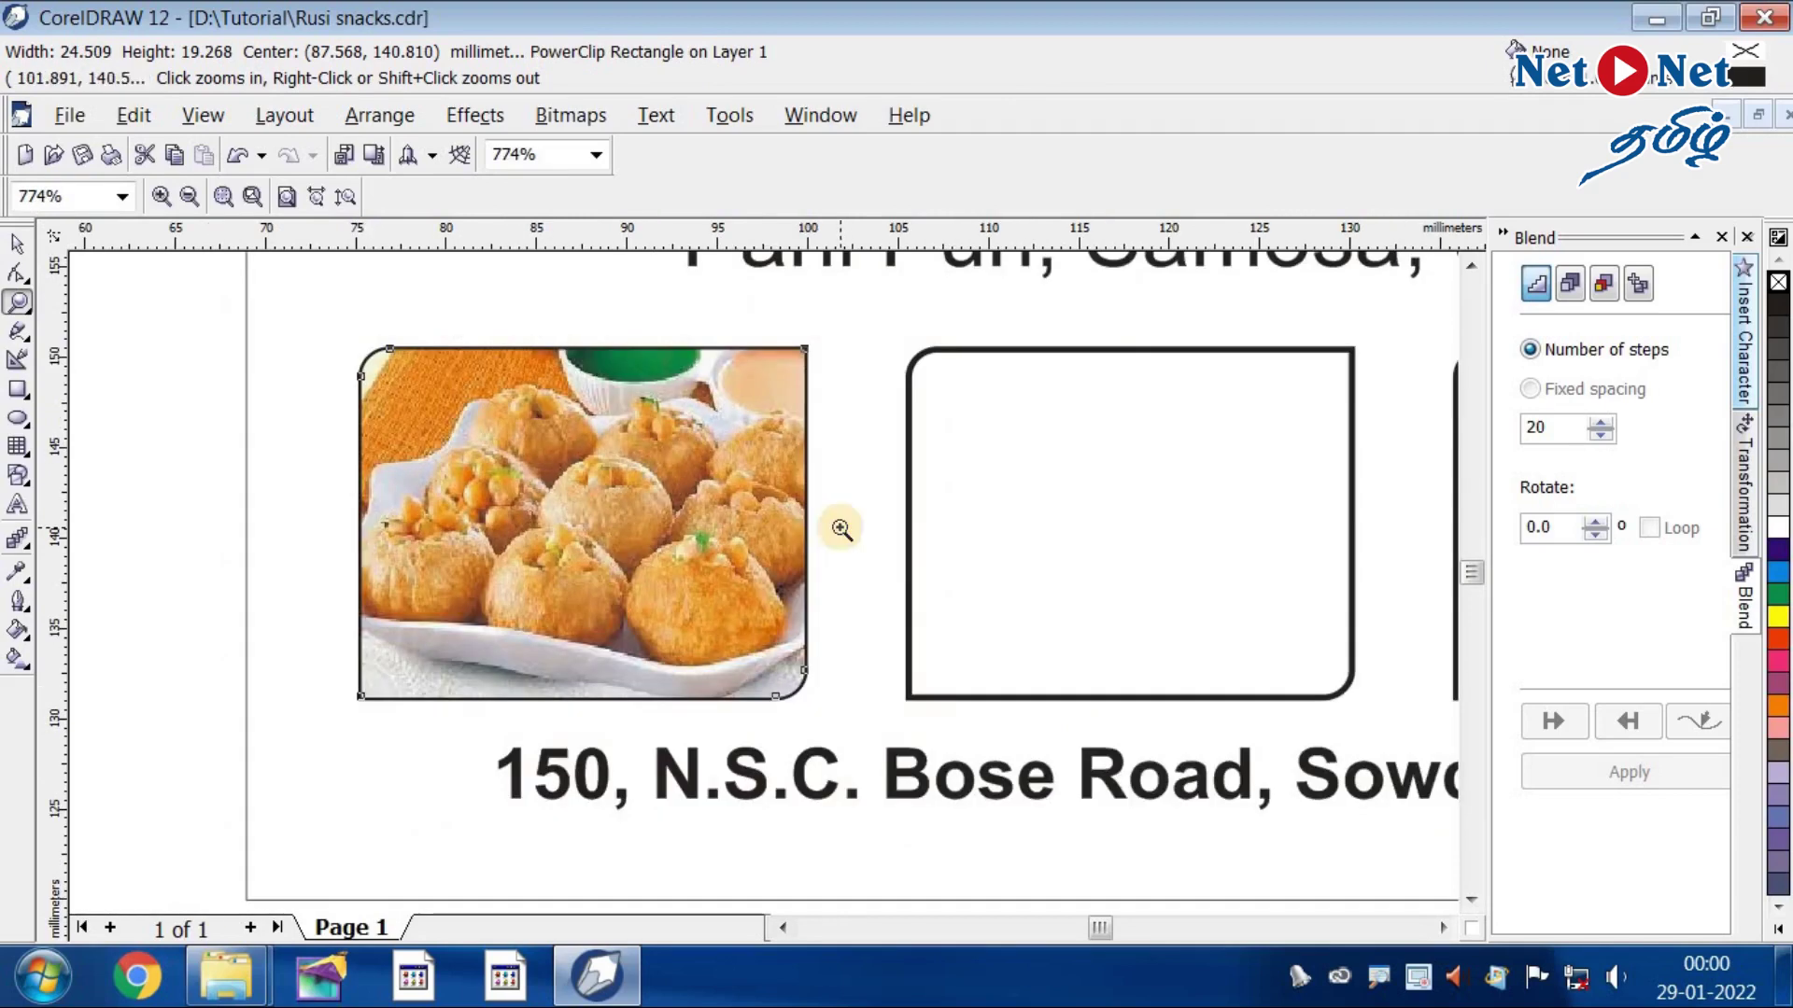
{"action": "right_click", "coordinate": [726, 511]}
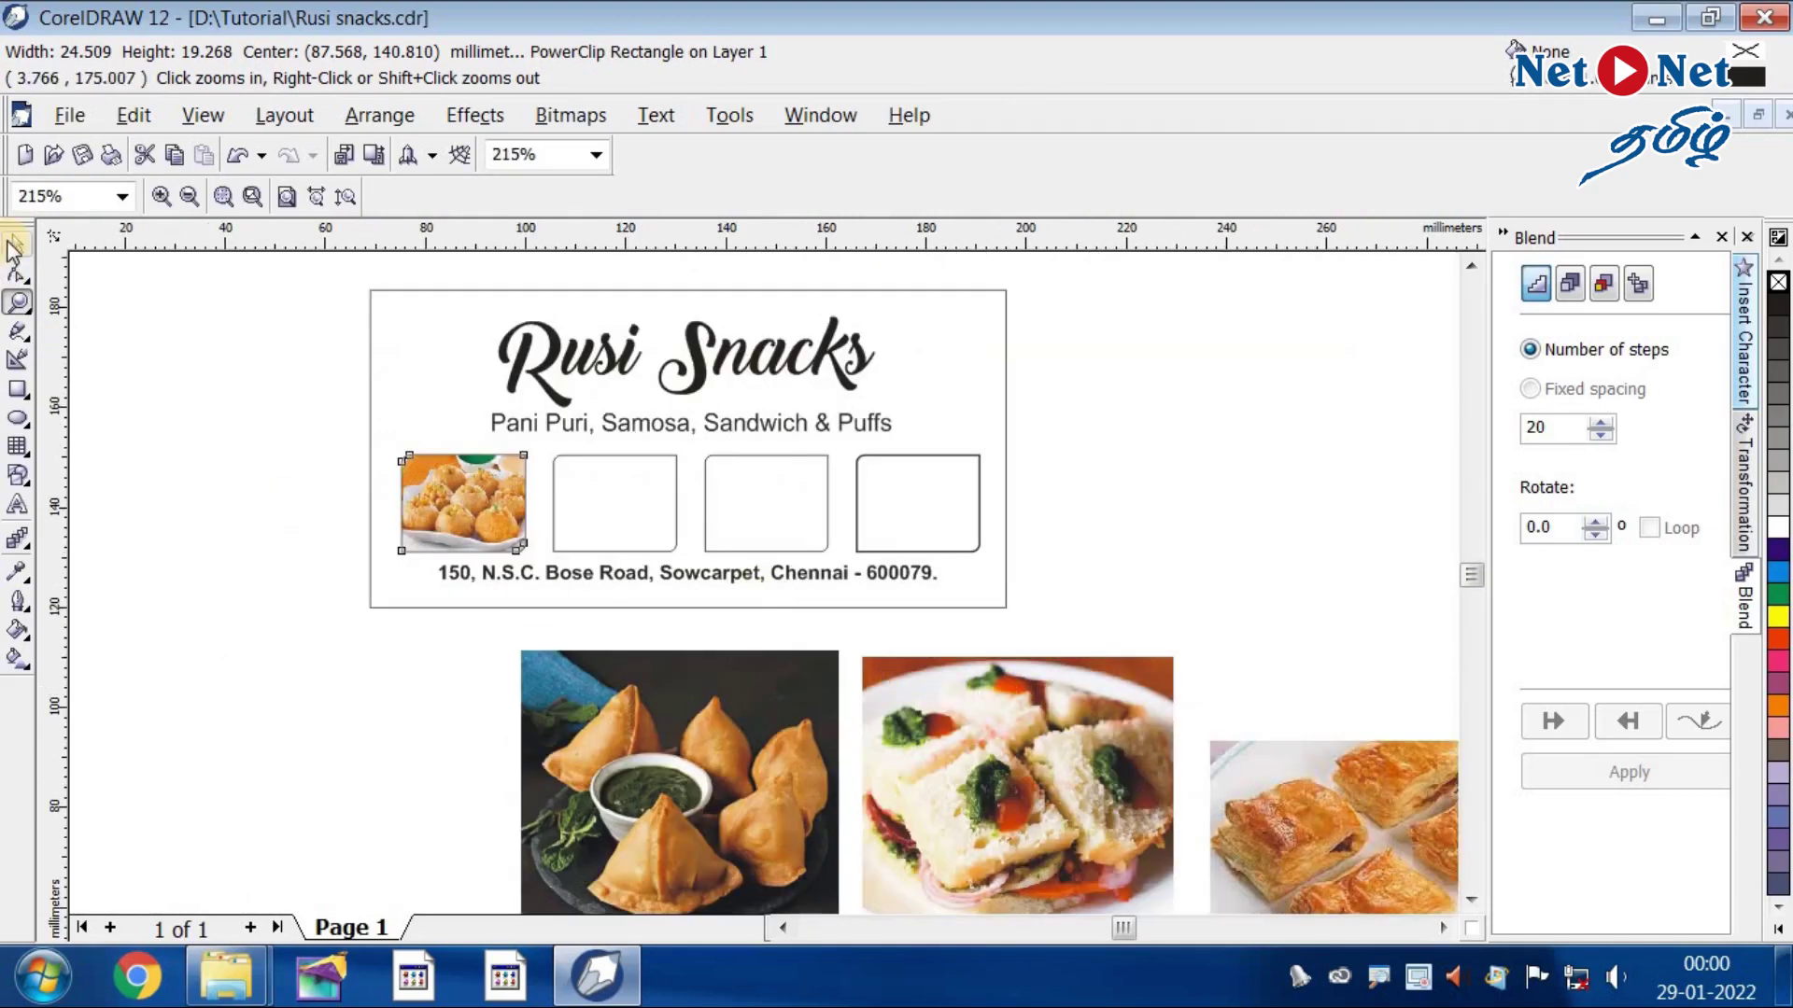
- Shrink the samosa picture to about 40 × 40 mm and PowerClip it inside the second frame
{"action": "left_click", "coordinate": [13, 247]}
{"action": "left_click", "coordinate": [821, 796]}
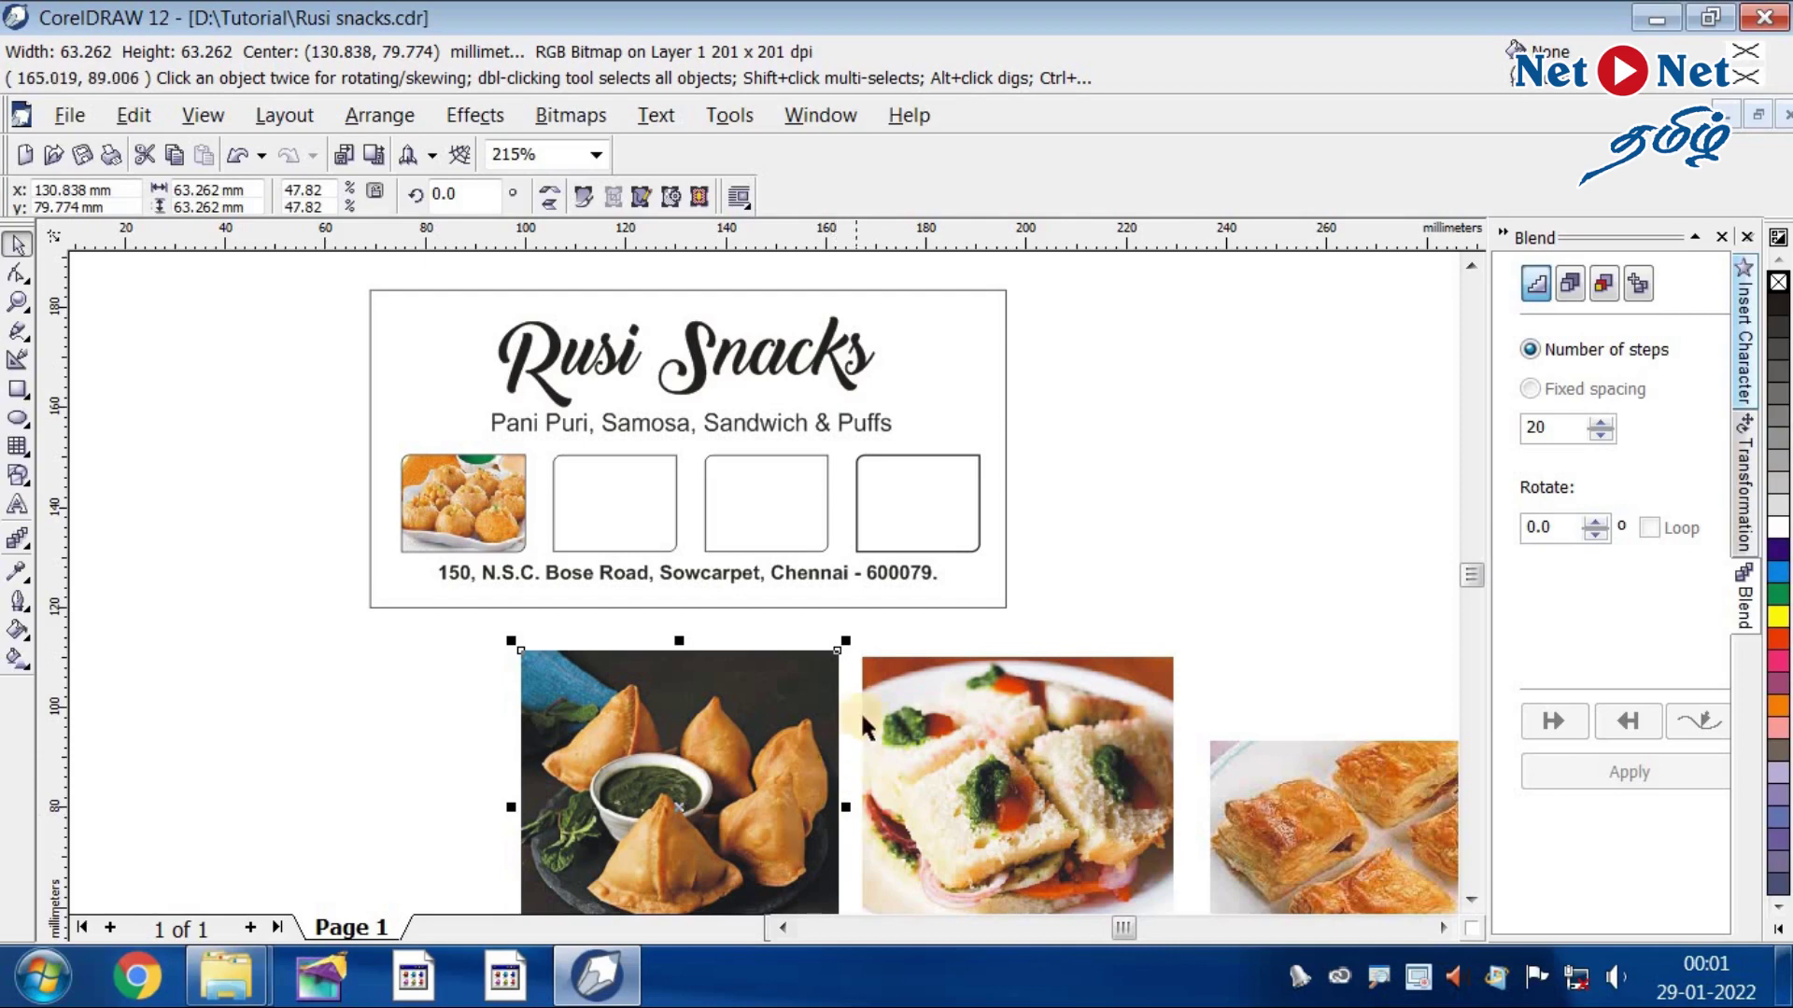
{"action": "left_click_drag", "start_coordinate": [847, 641], "coordinate": [833, 696]}
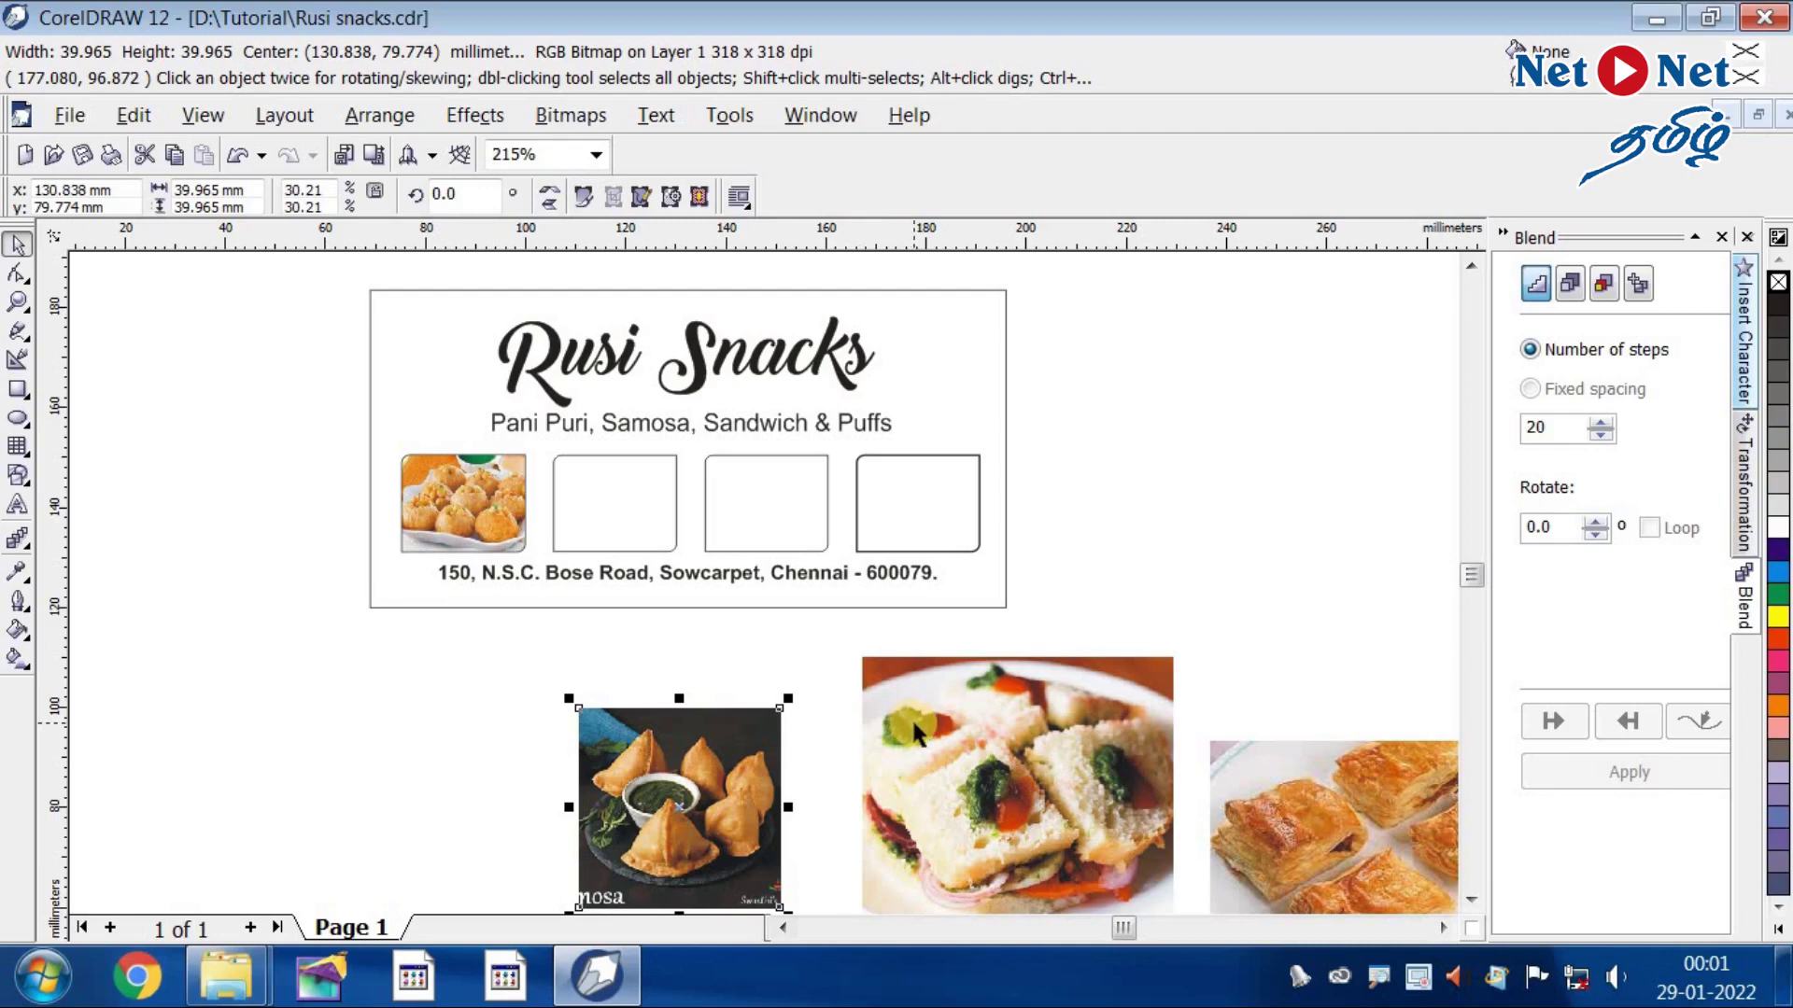
{"action": "left_click", "coordinate": [475, 117]}
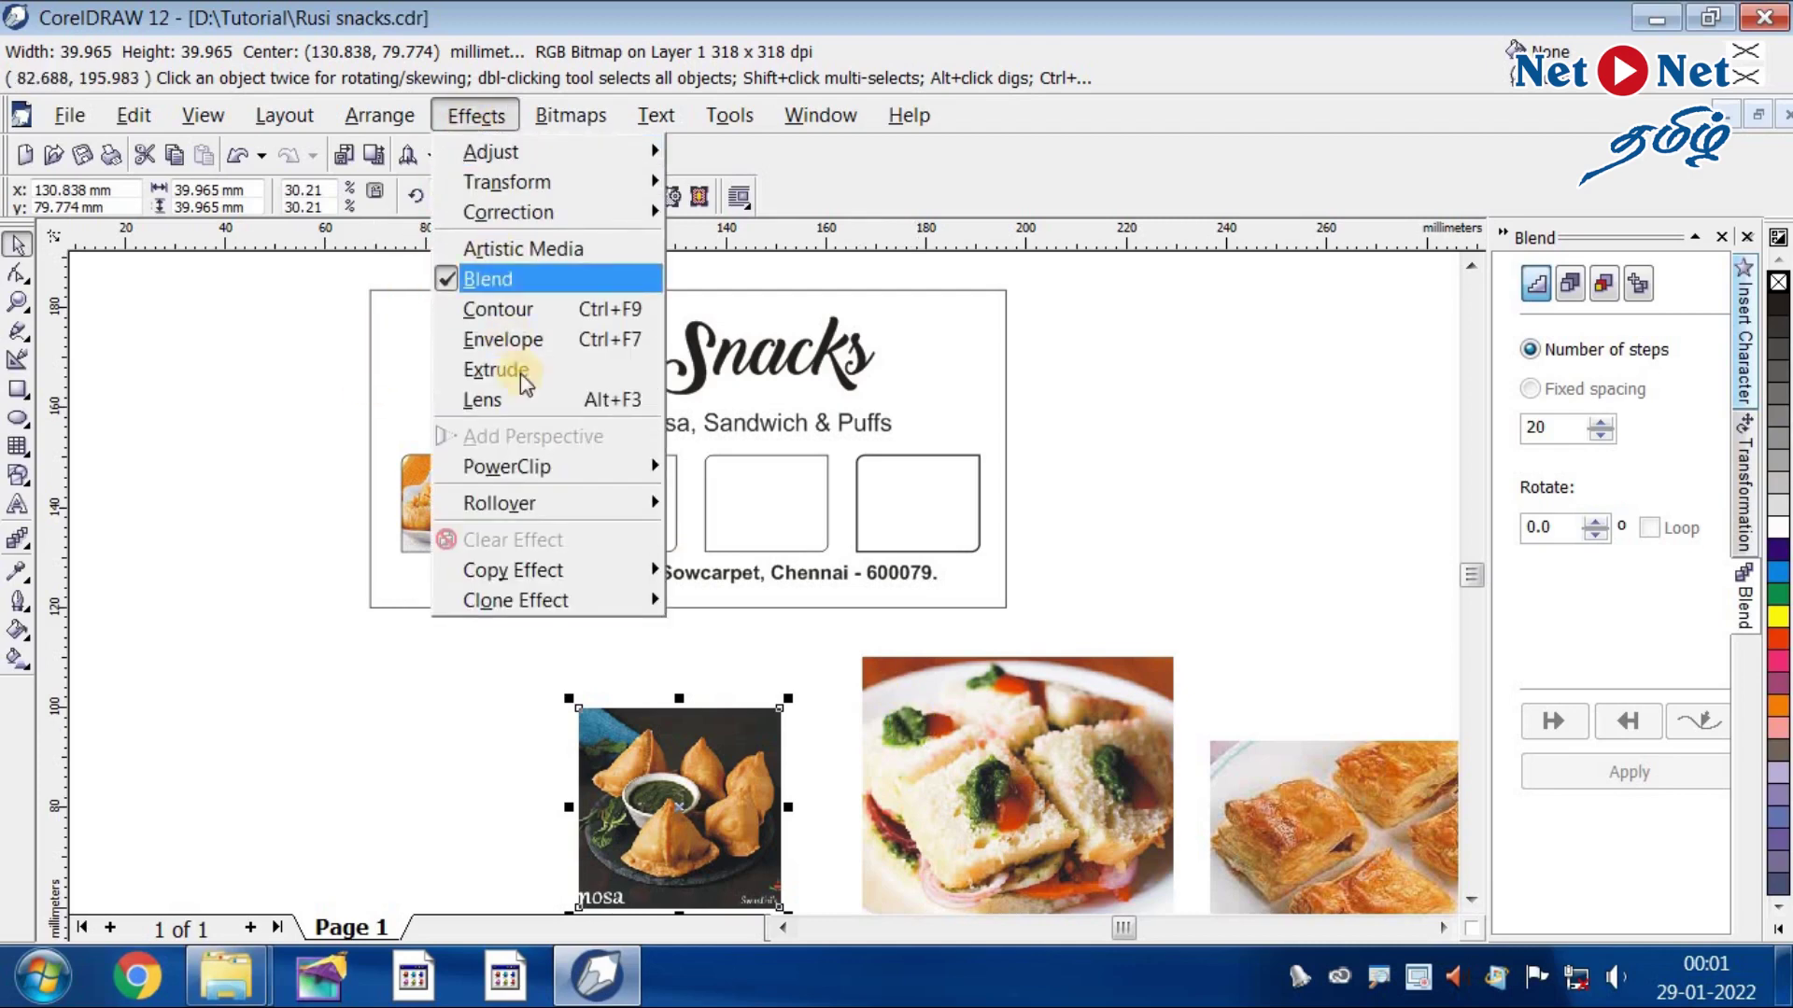
{"action": "mouse_move", "coordinate": [530, 468]}
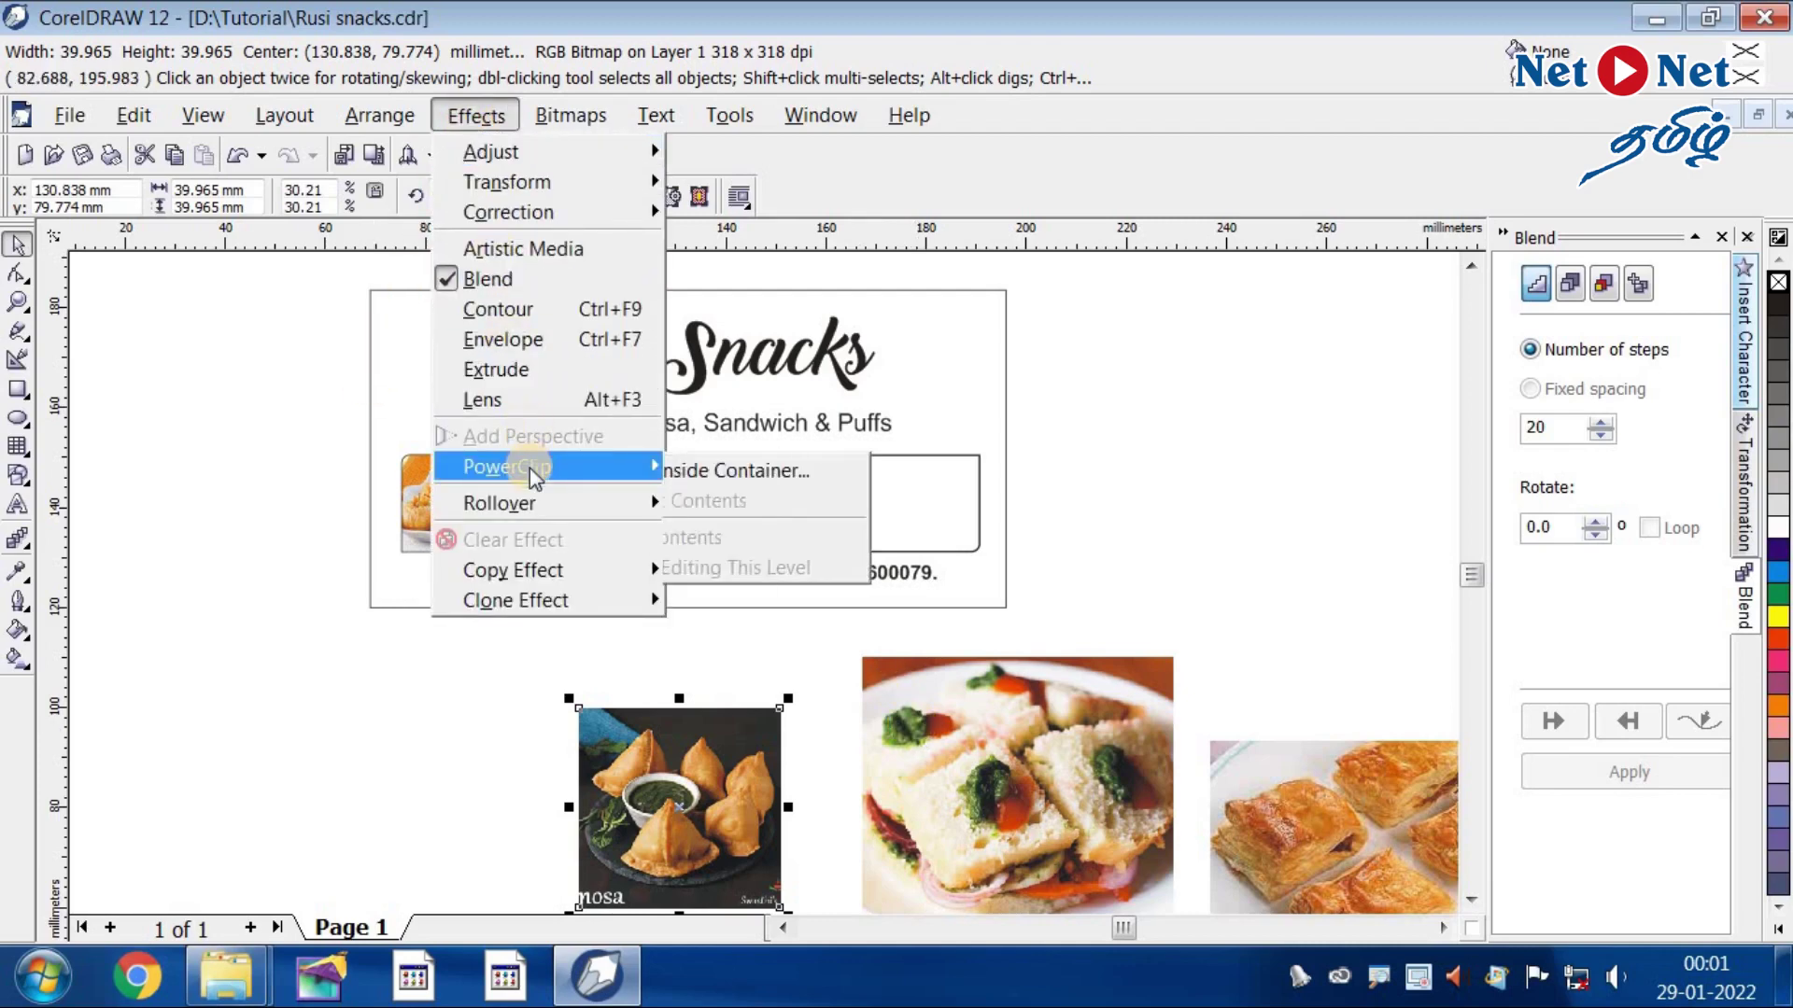
{"action": "left_click", "coordinate": [782, 479]}
{"action": "left_click", "coordinate": [635, 487]}
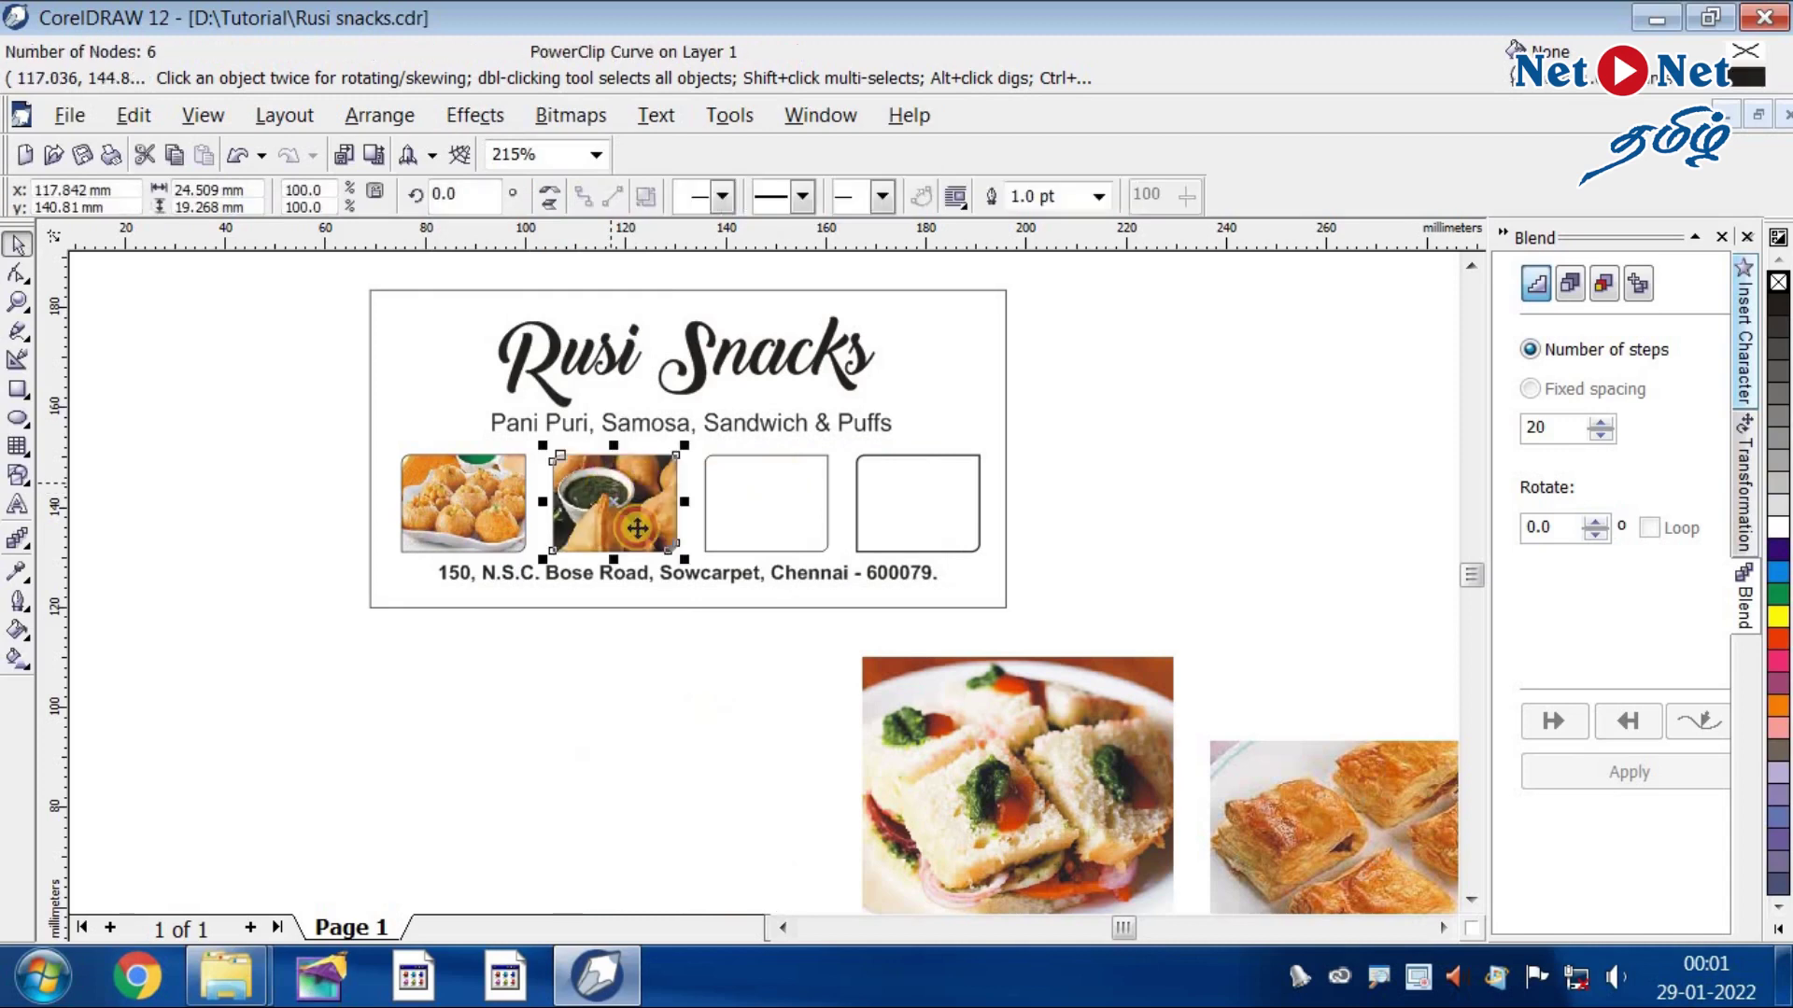
- PowerClip the sandwich picture at its current size inside the third frame
{"action": "left_click", "coordinate": [889, 764]}
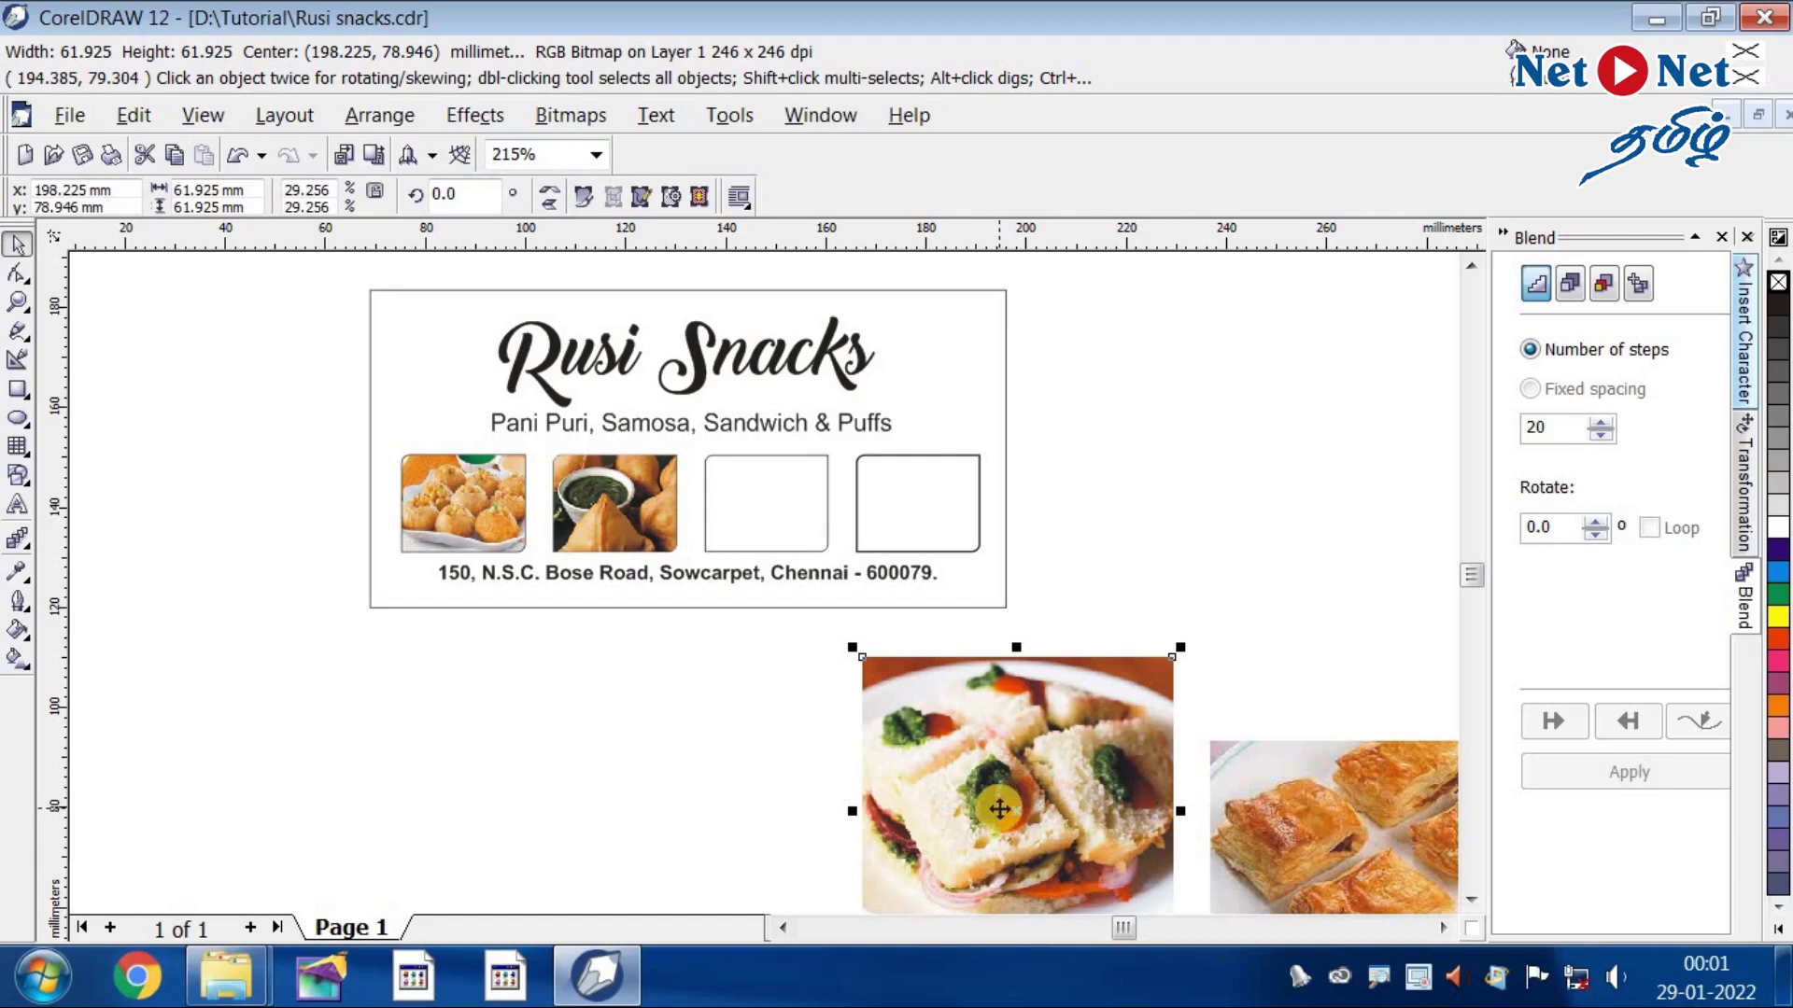
{"action": "key", "text": "alt+c"}
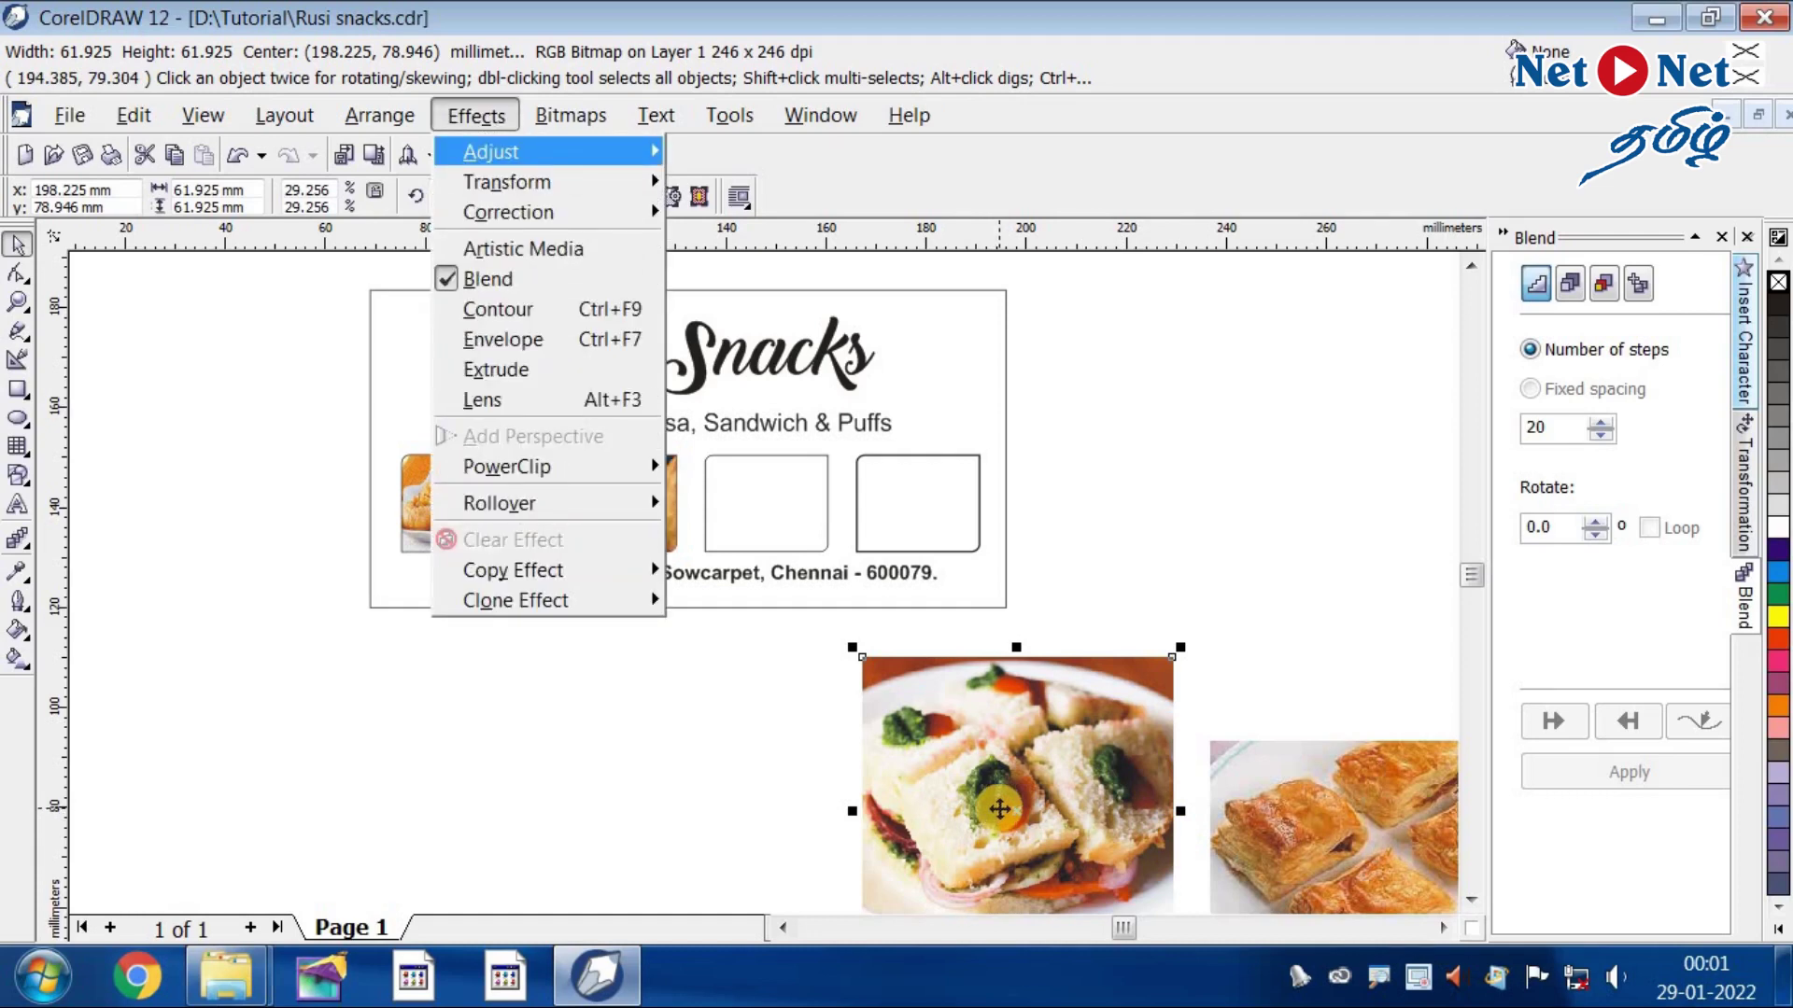
{"action": "key", "text": "w"}
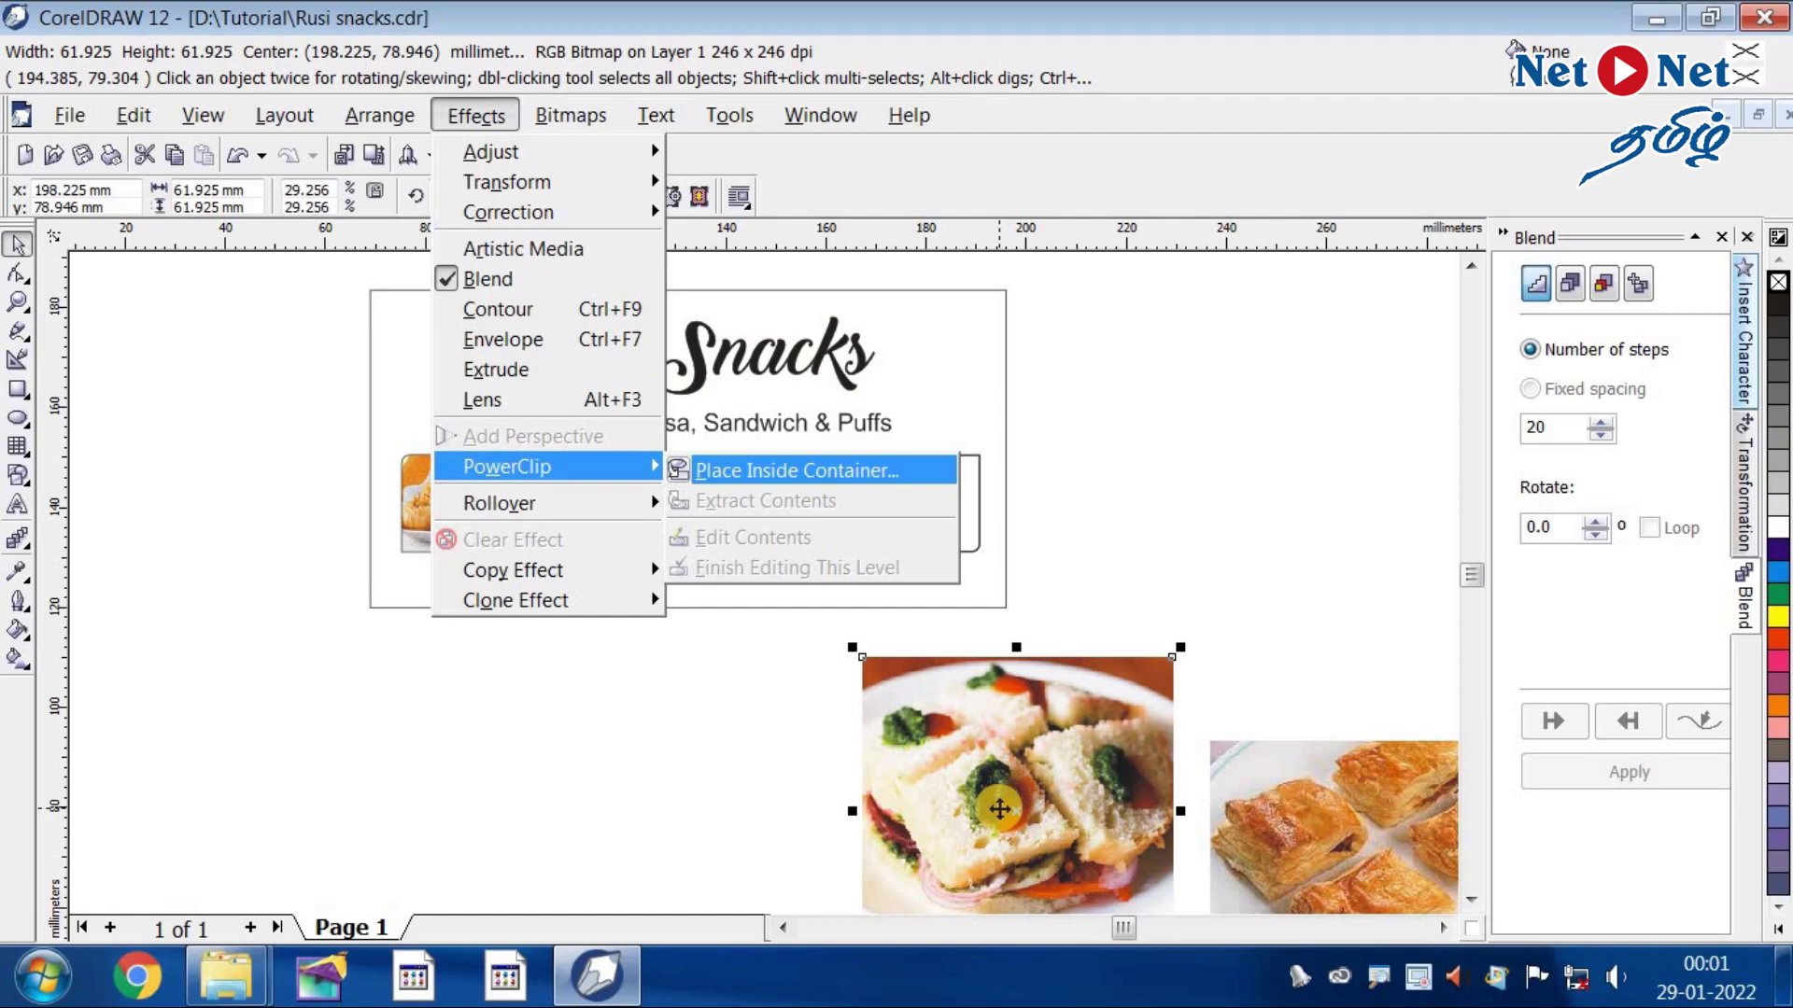
{"action": "key", "text": "Return"}
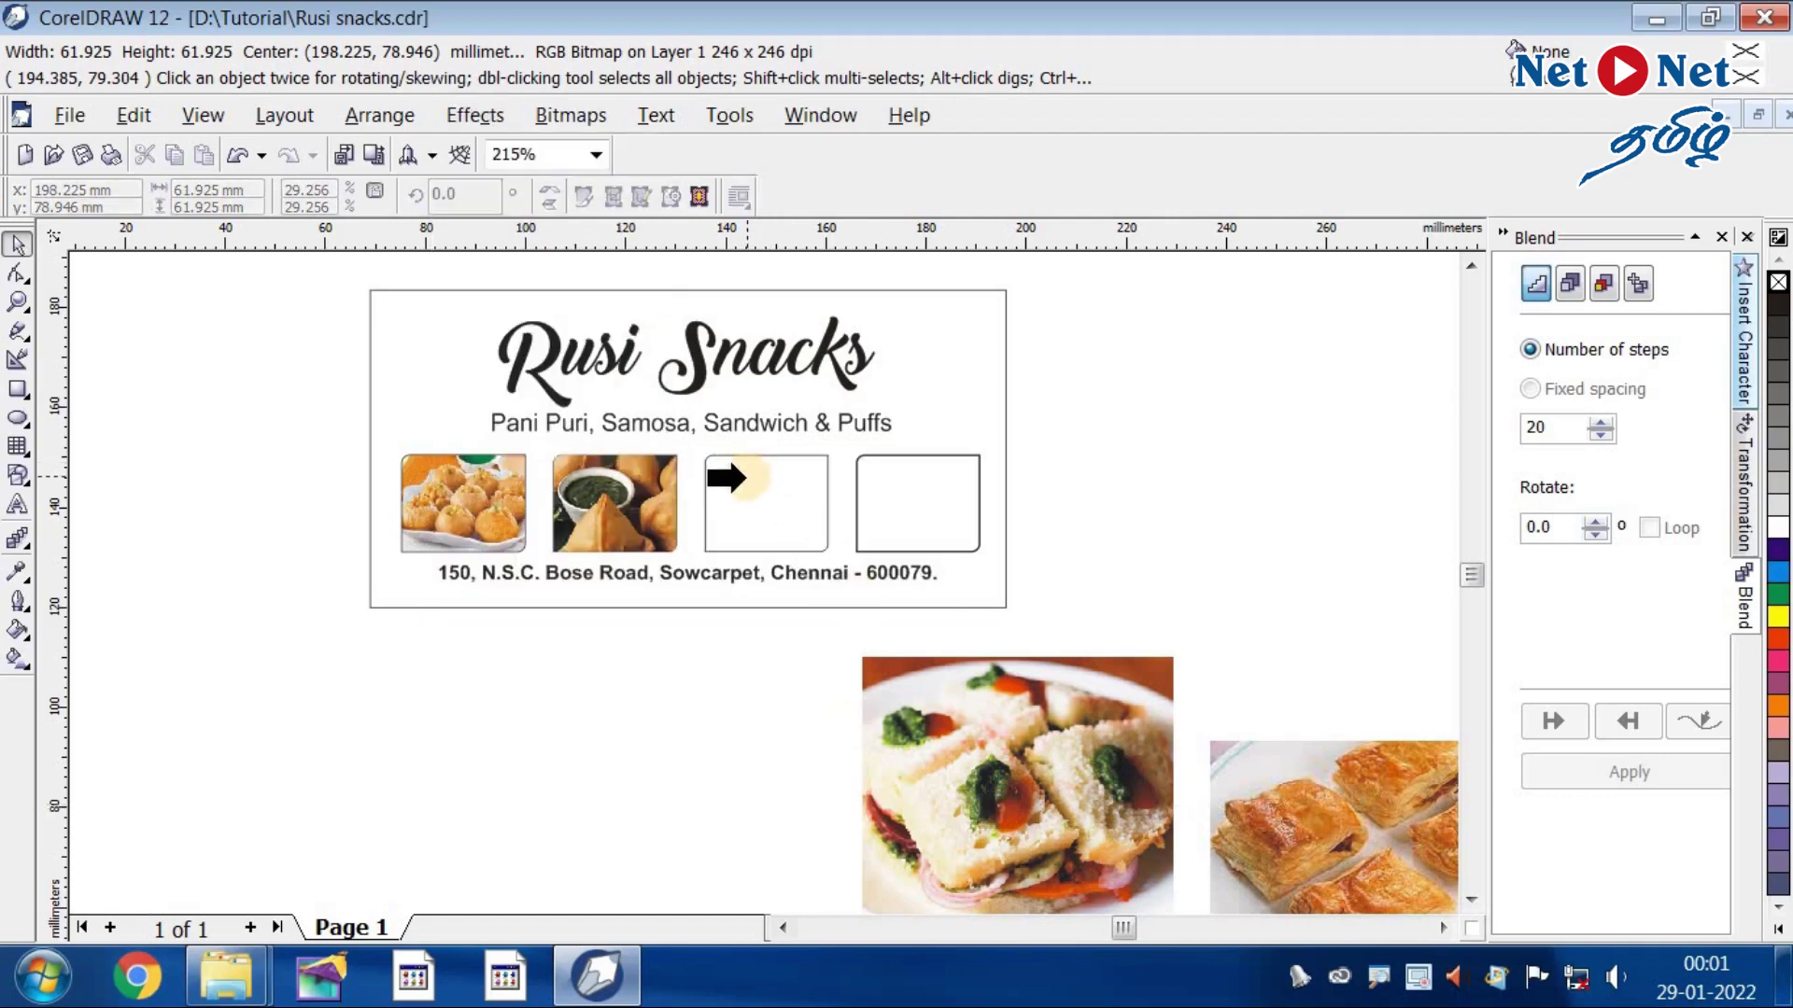
{"action": "left_click", "coordinate": [746, 477]}
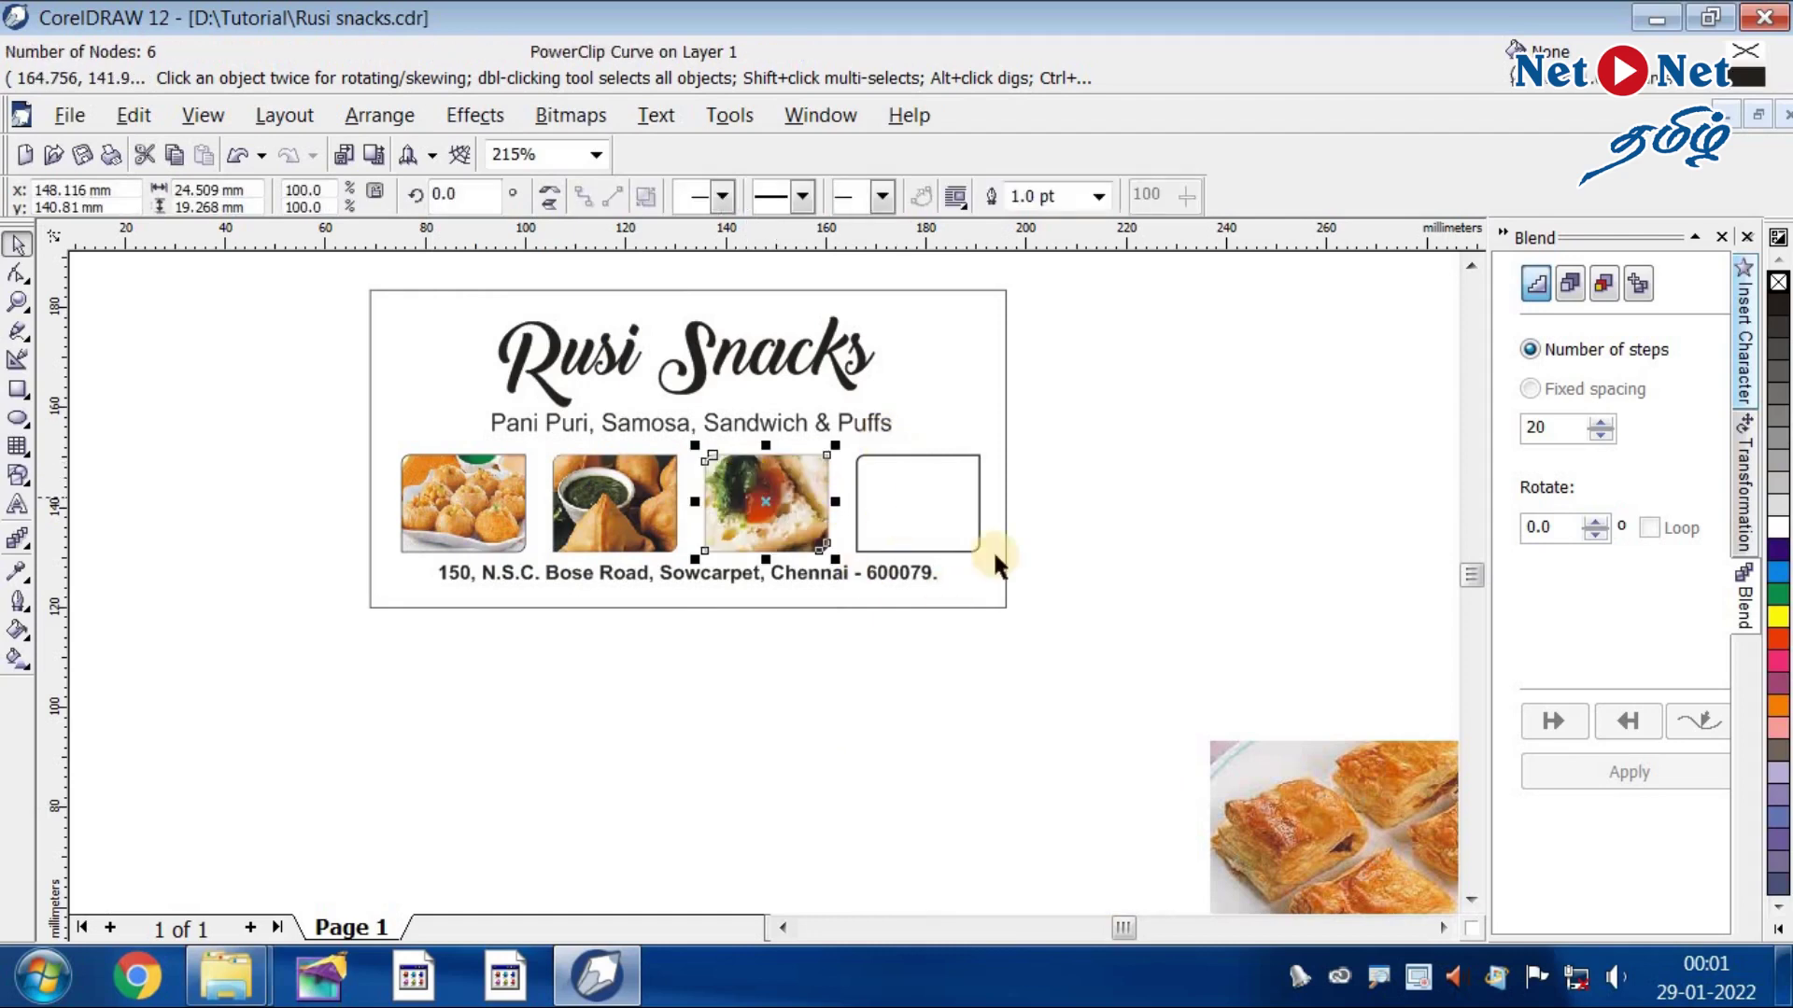
- Move the puffs picture to the card's lower edge and PowerClip it inside the fourth frame
{"action": "left_click_drag", "start_coordinate": [1348, 872], "coordinate": [853, 730]}
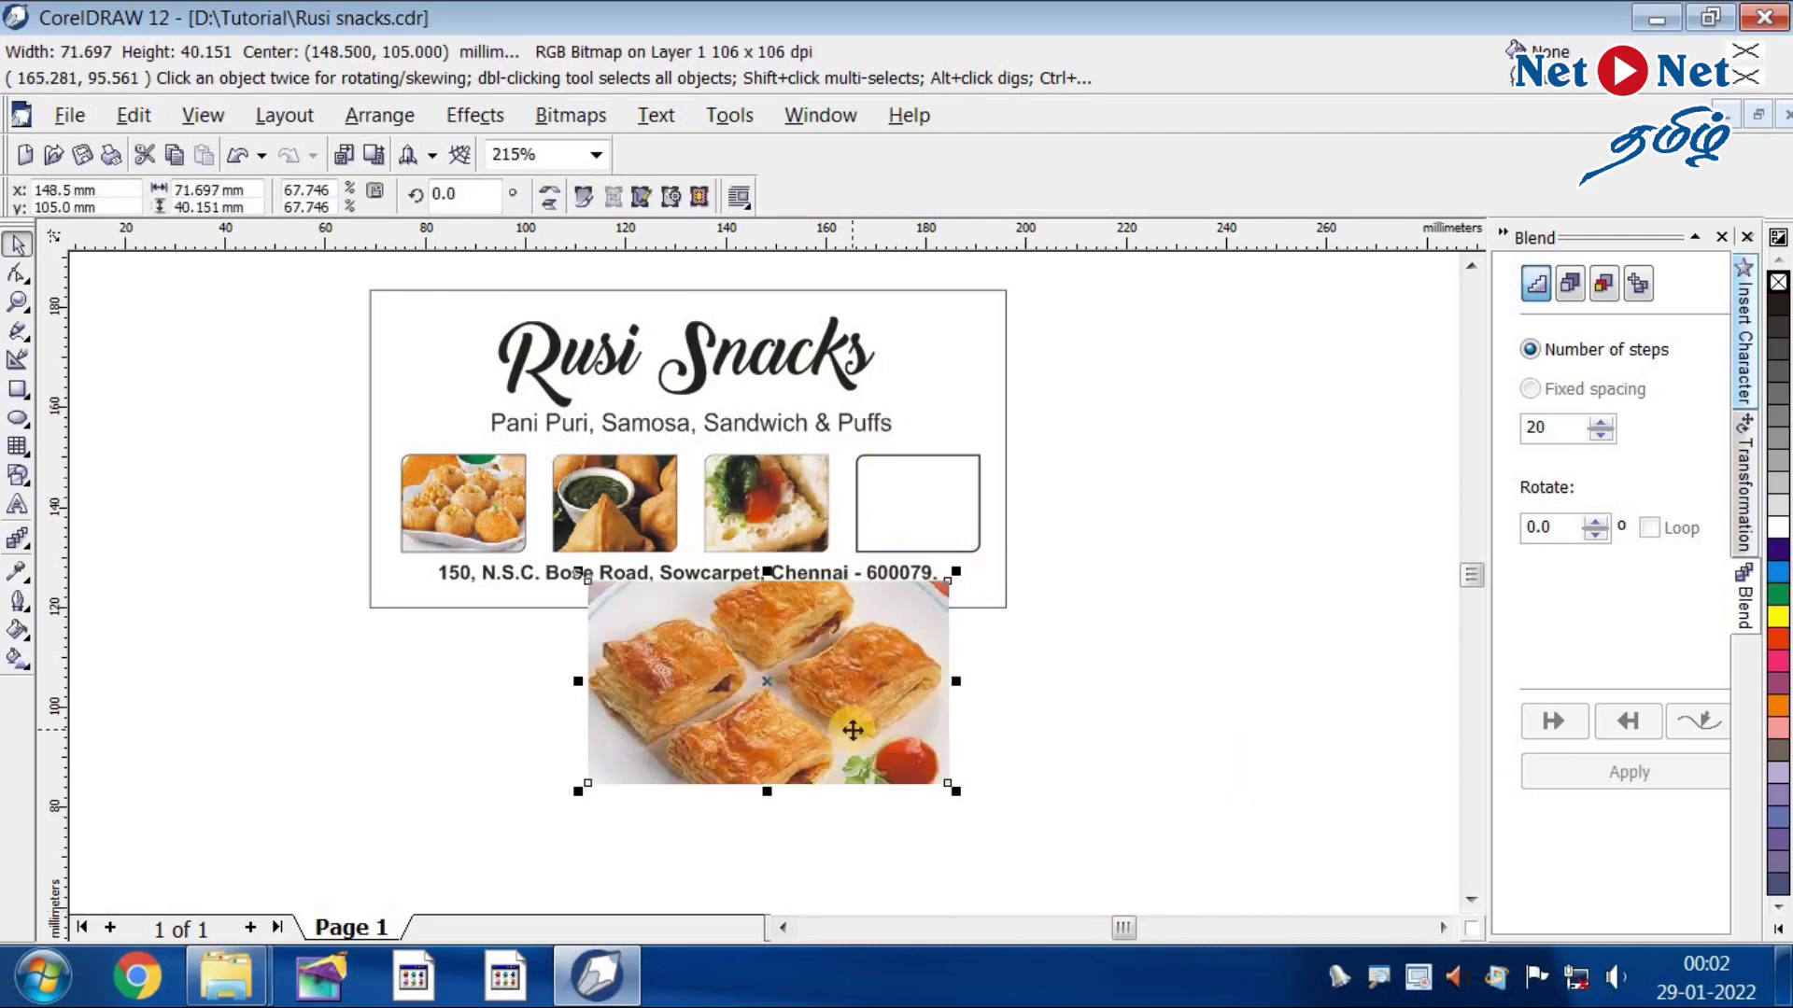
{"action": "key", "text": "alt+c"}
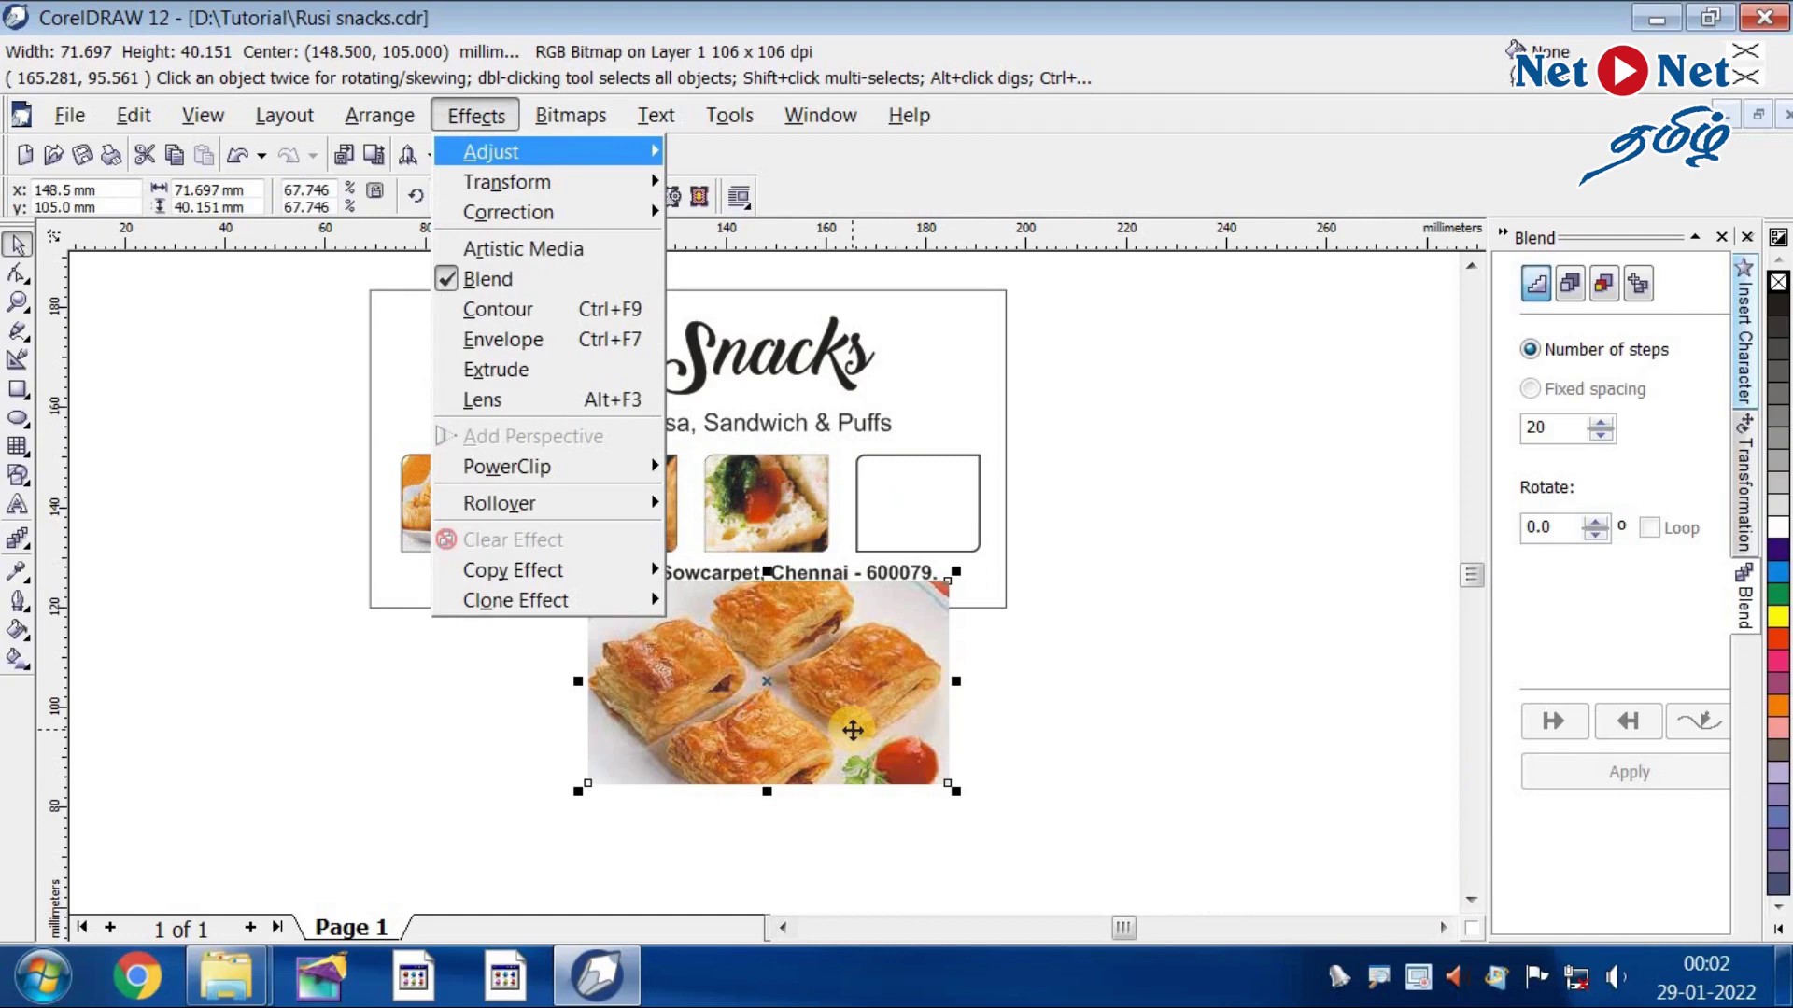
{"action": "key", "text": "w"}
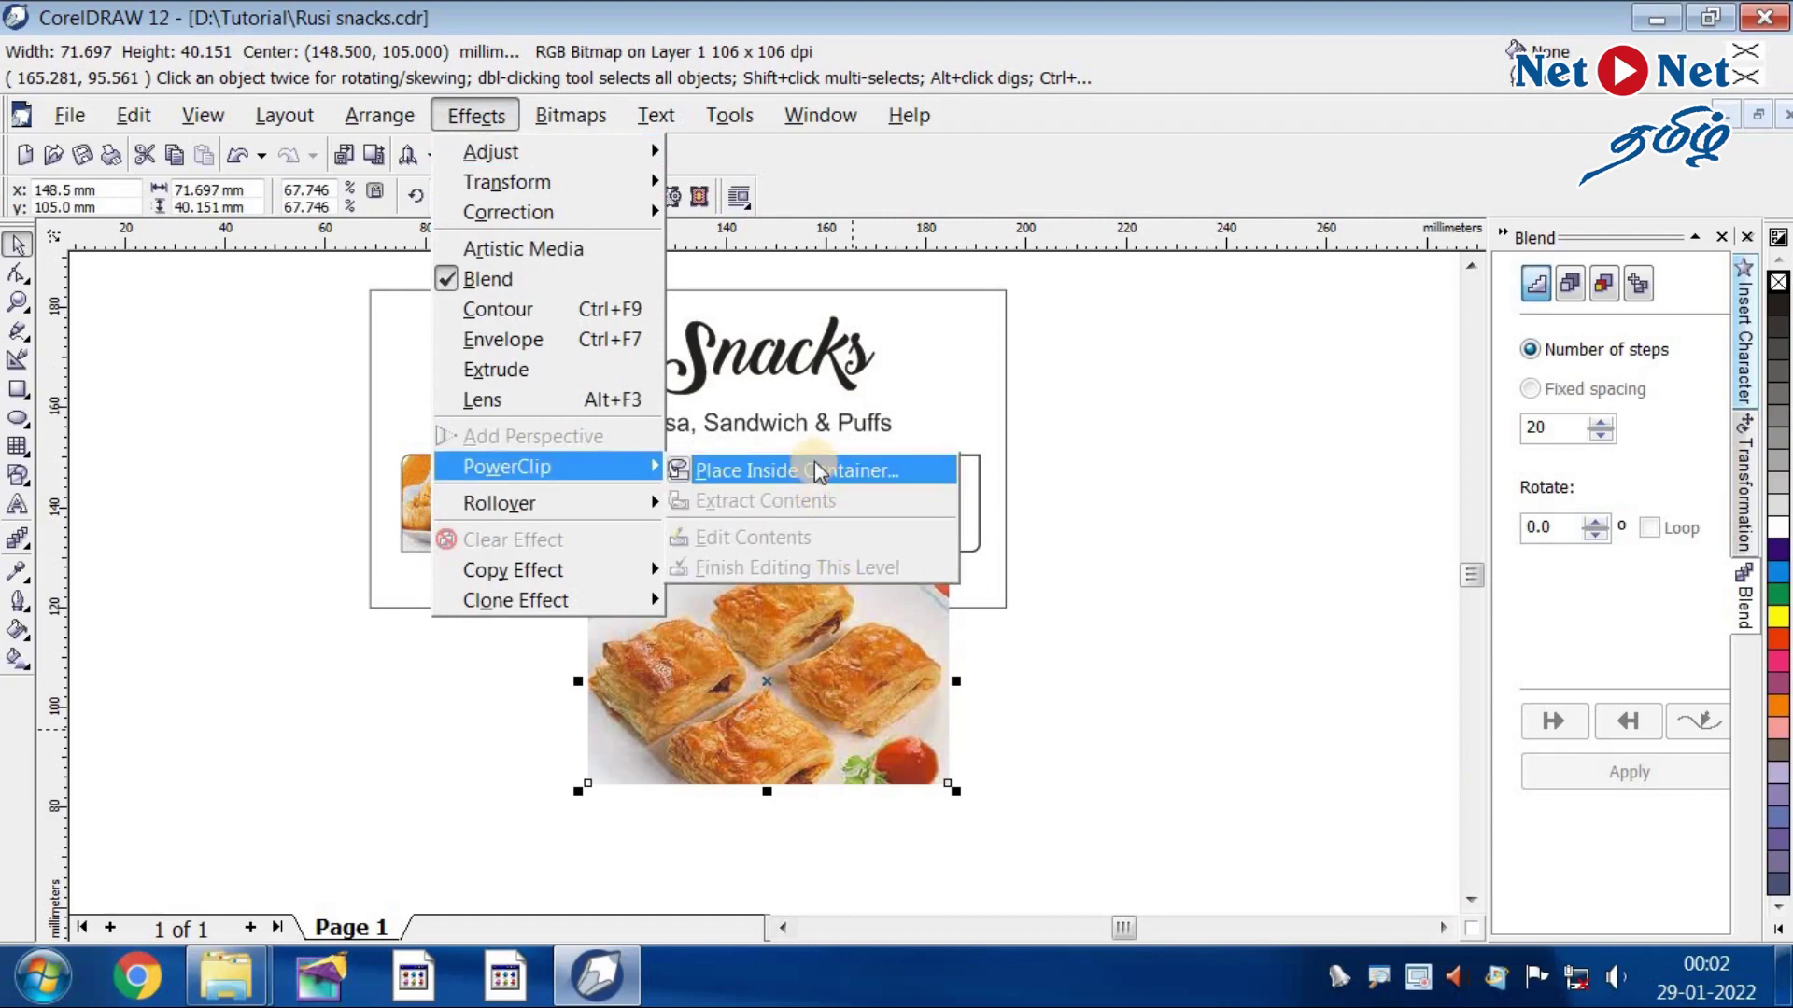
{"action": "left_click", "coordinate": [814, 463]}
{"action": "left_click", "coordinate": [914, 473]}
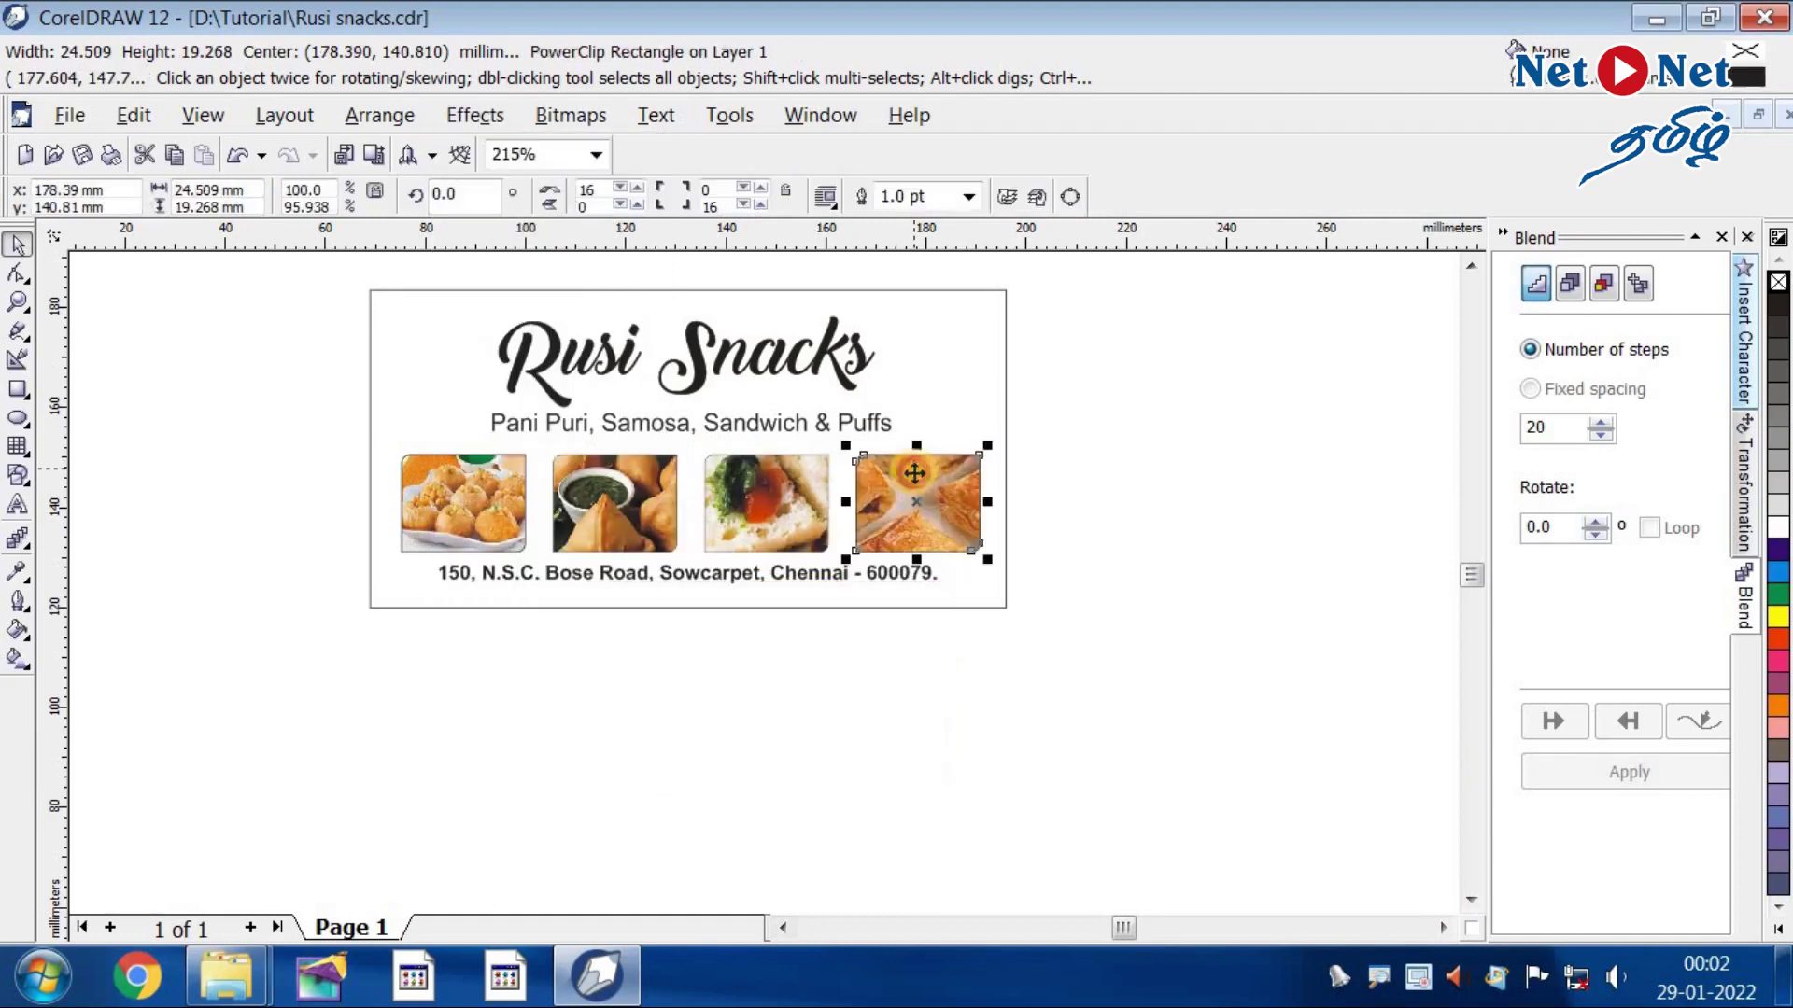
{"action": "left_click", "coordinate": [1036, 569]}
- Shrink the samosa picture inside the second frame to about 26.4 × 26.4 mm and finish editing the frame's contents
{"action": "key", "text": "z"}
{"action": "left_click_drag", "start_coordinate": [355, 437], "coordinate": [1105, 624]}
{"action": "left_click", "coordinate": [17, 244]}
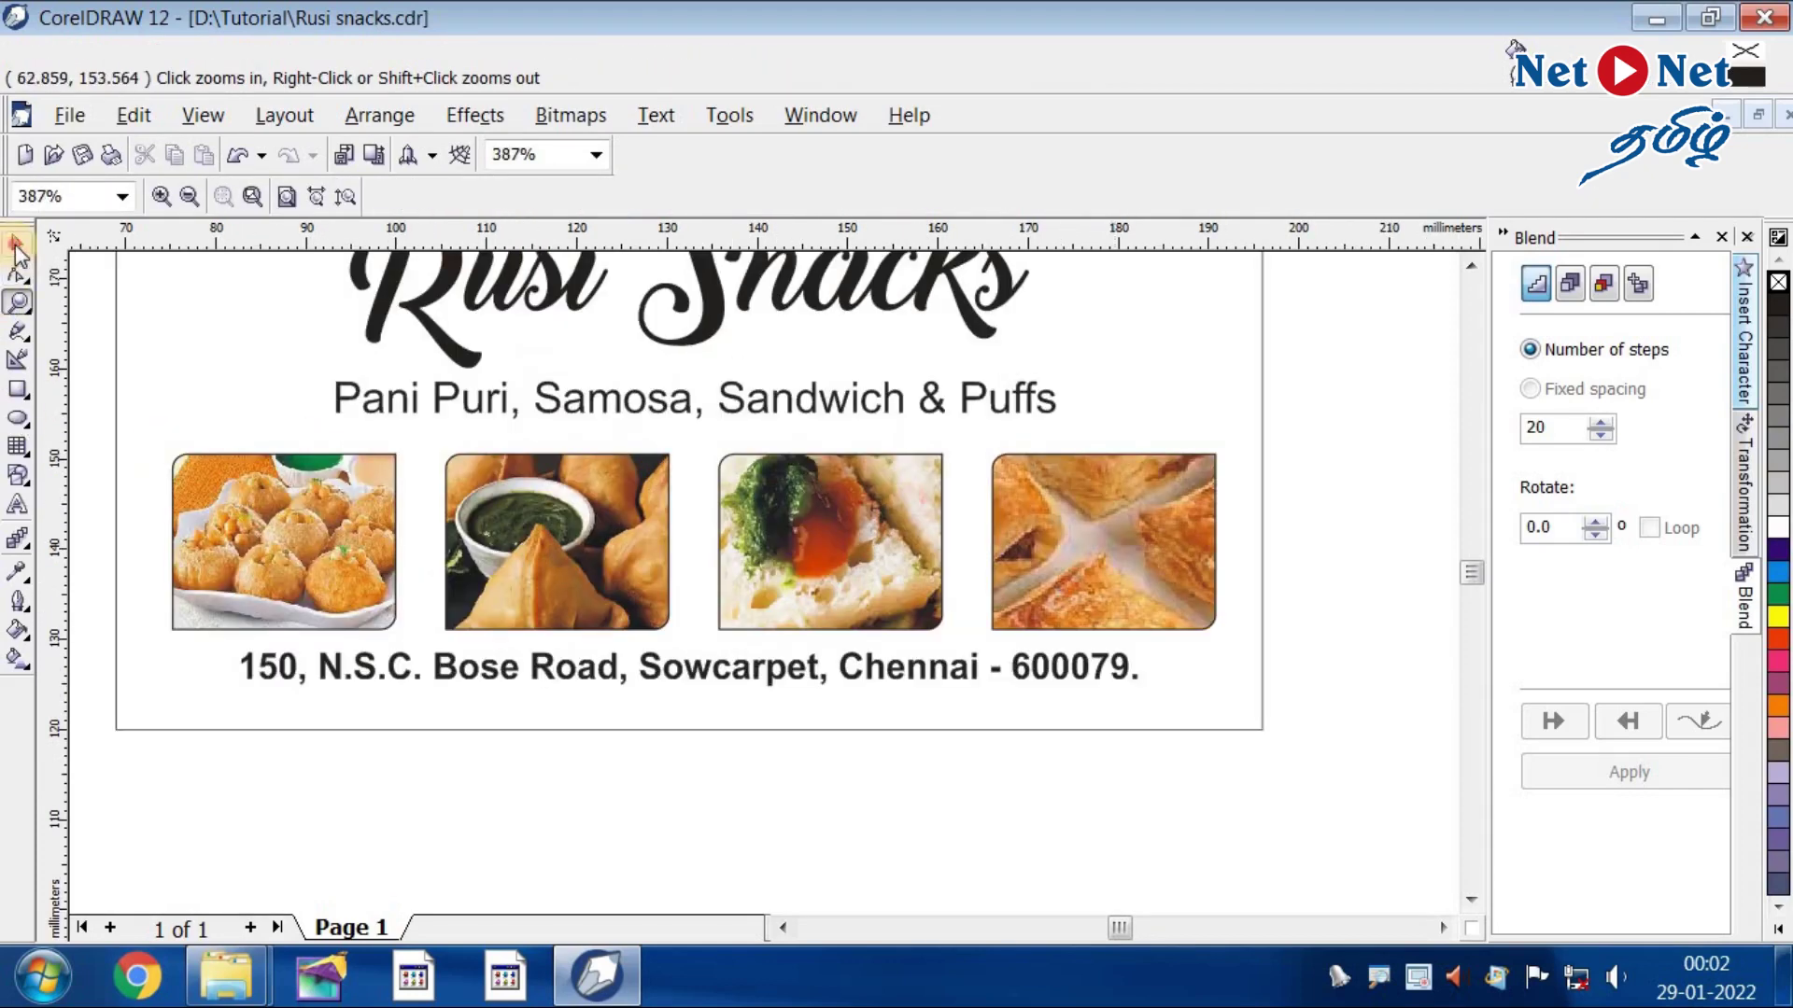
{"action": "left_click", "coordinate": [652, 566]}
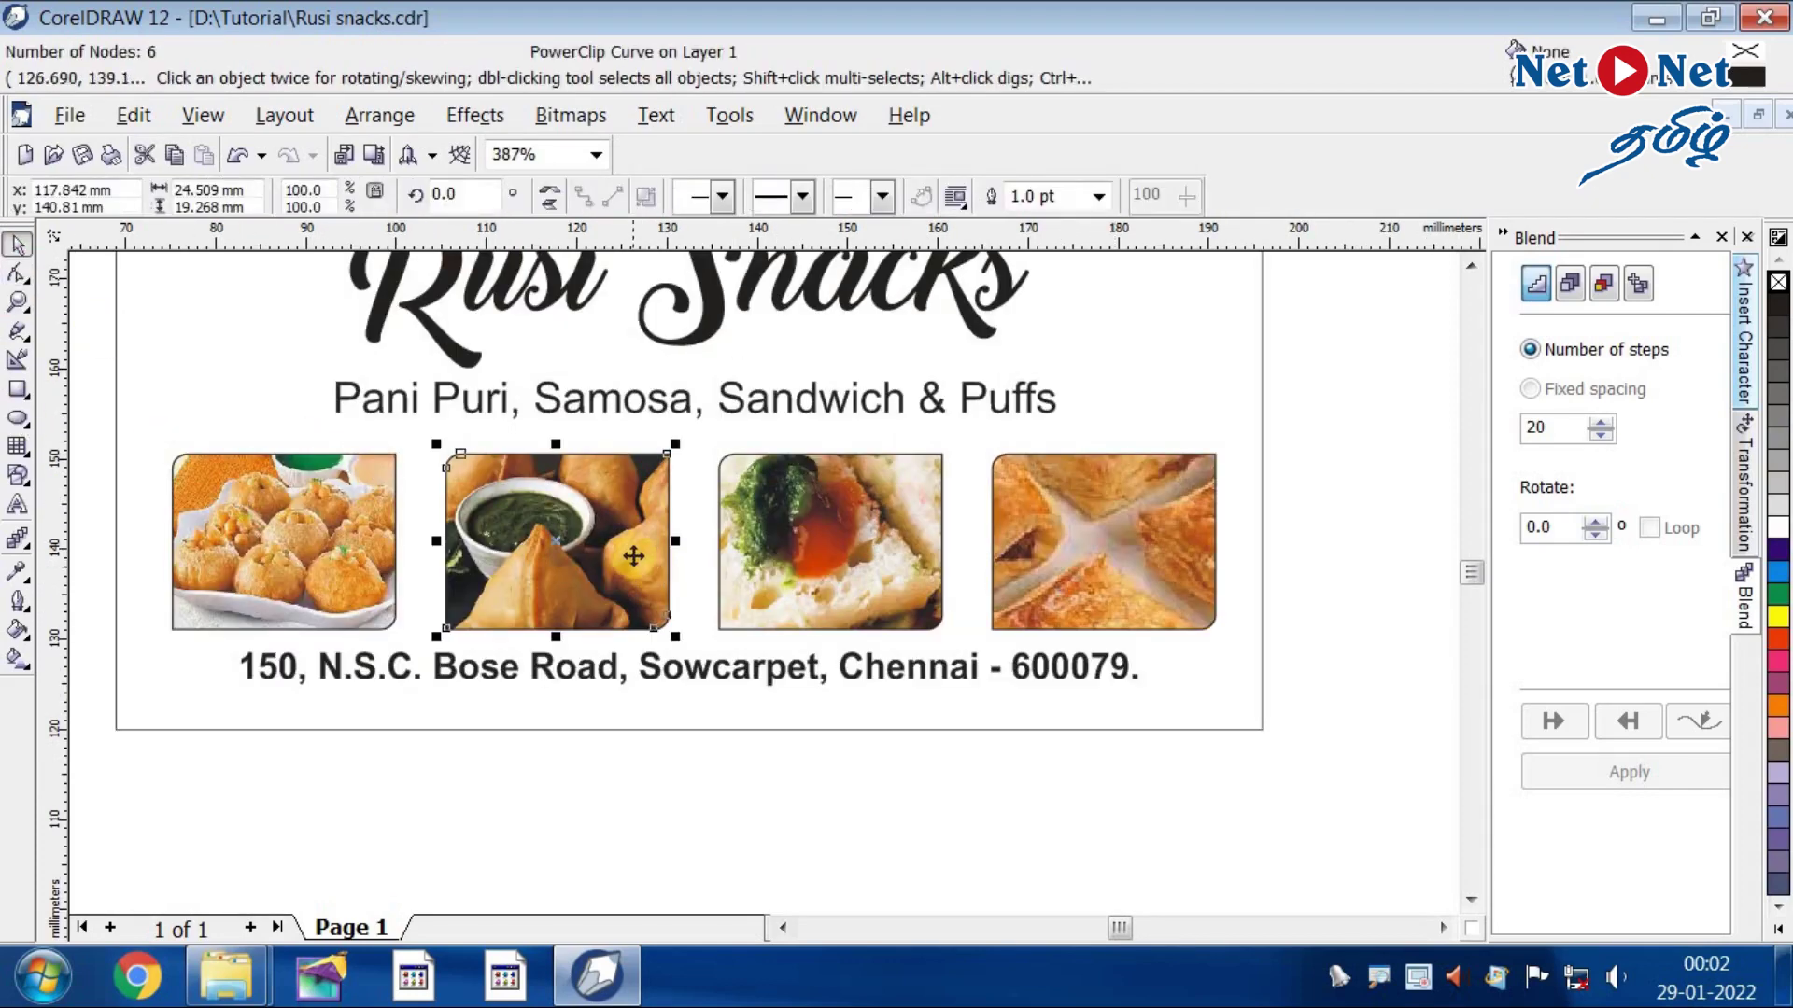
{"action": "left_click", "coordinate": [629, 549], "text": "ctrl"}
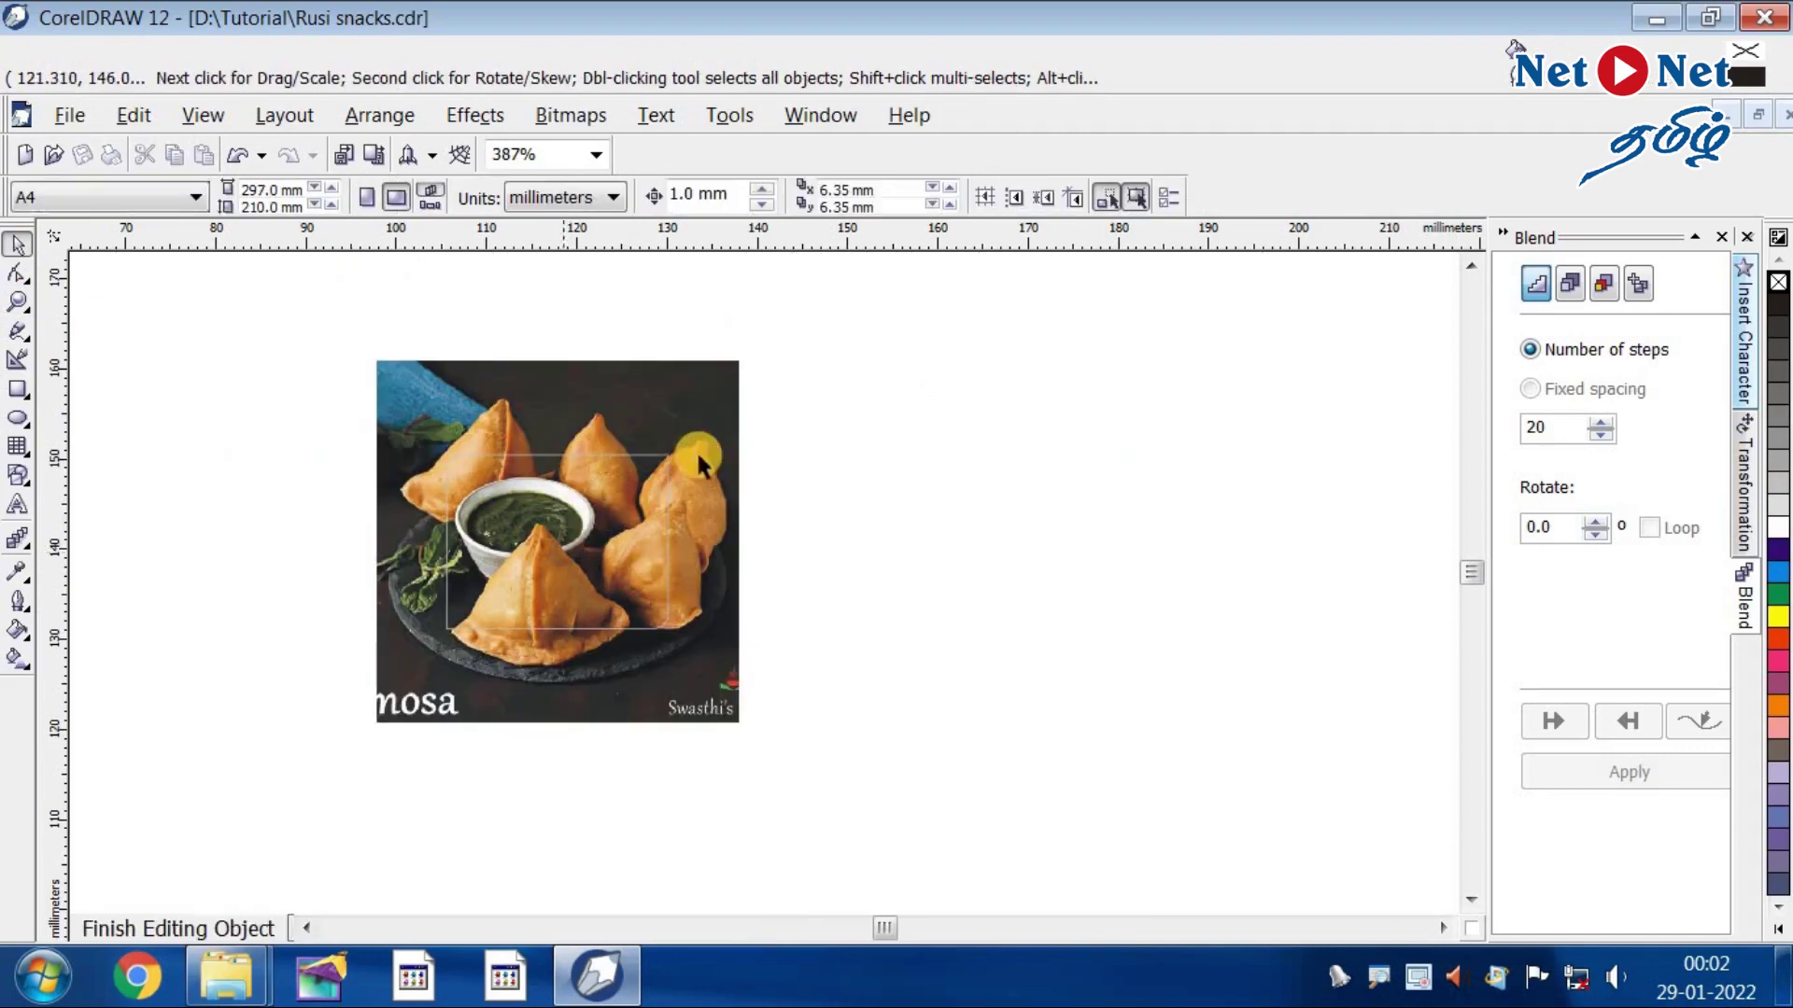
{"action": "left_click", "coordinate": [754, 394]}
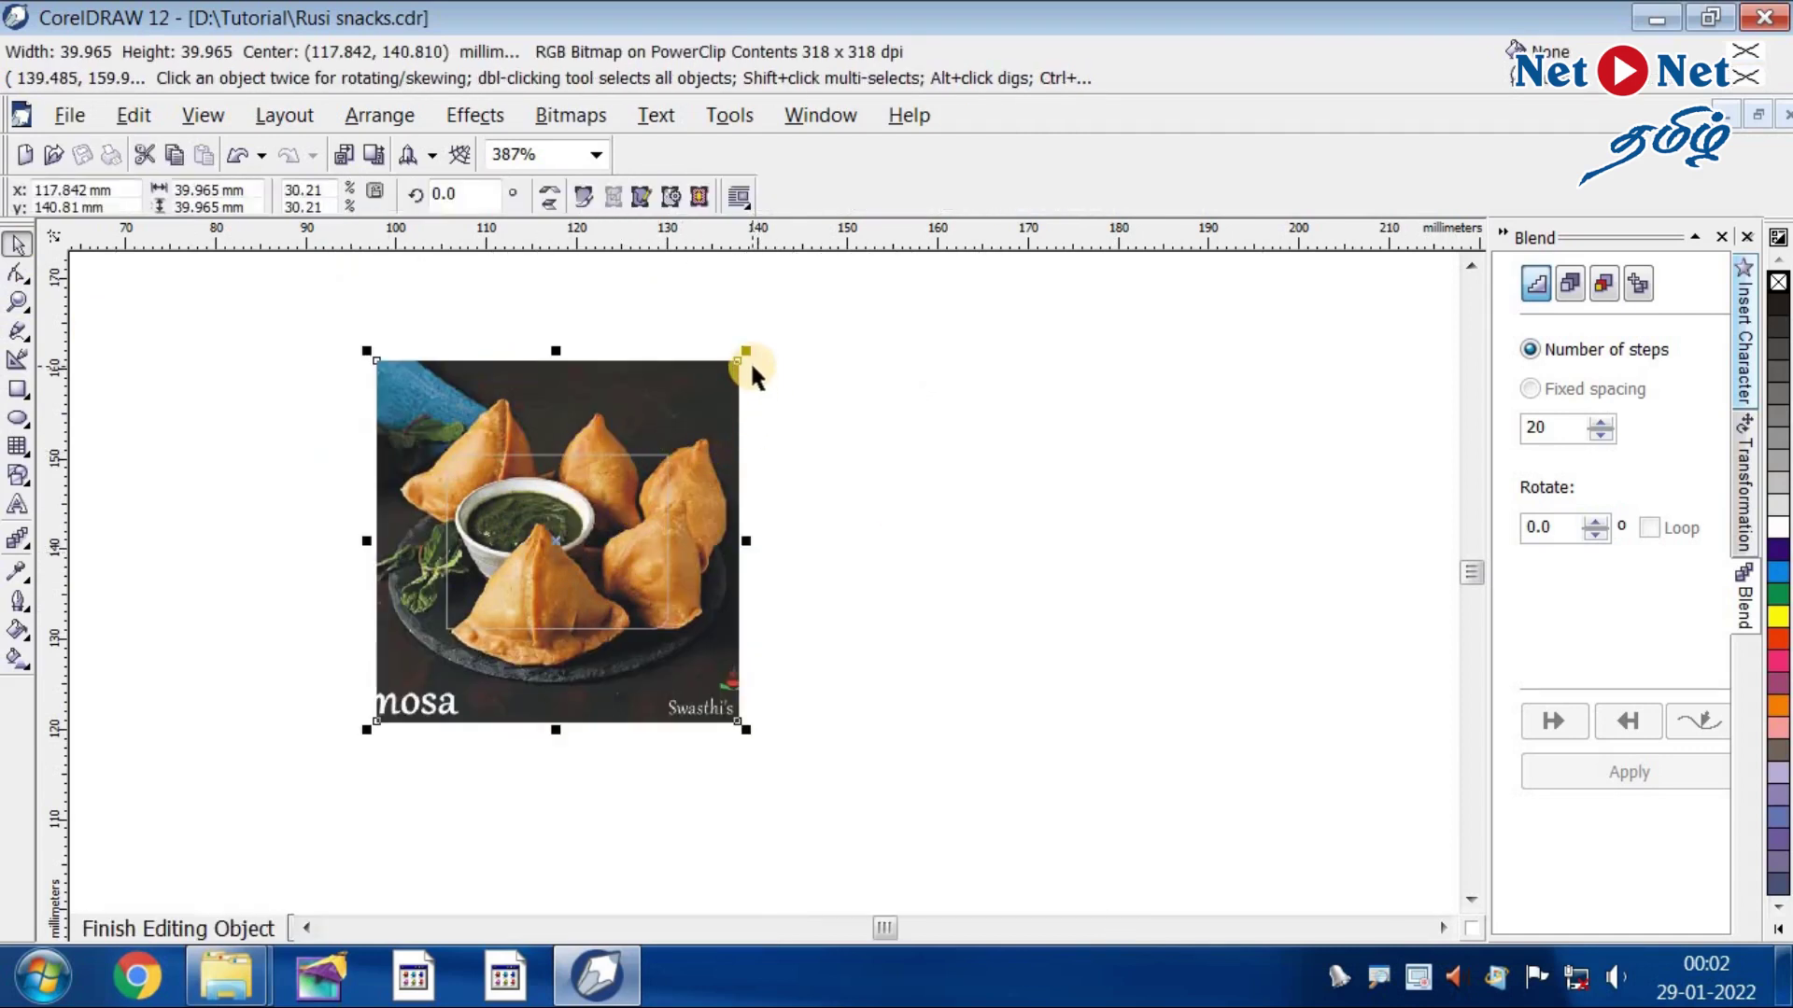
{"action": "left_click_drag", "start_coordinate": [747, 356], "coordinate": [753, 408]}
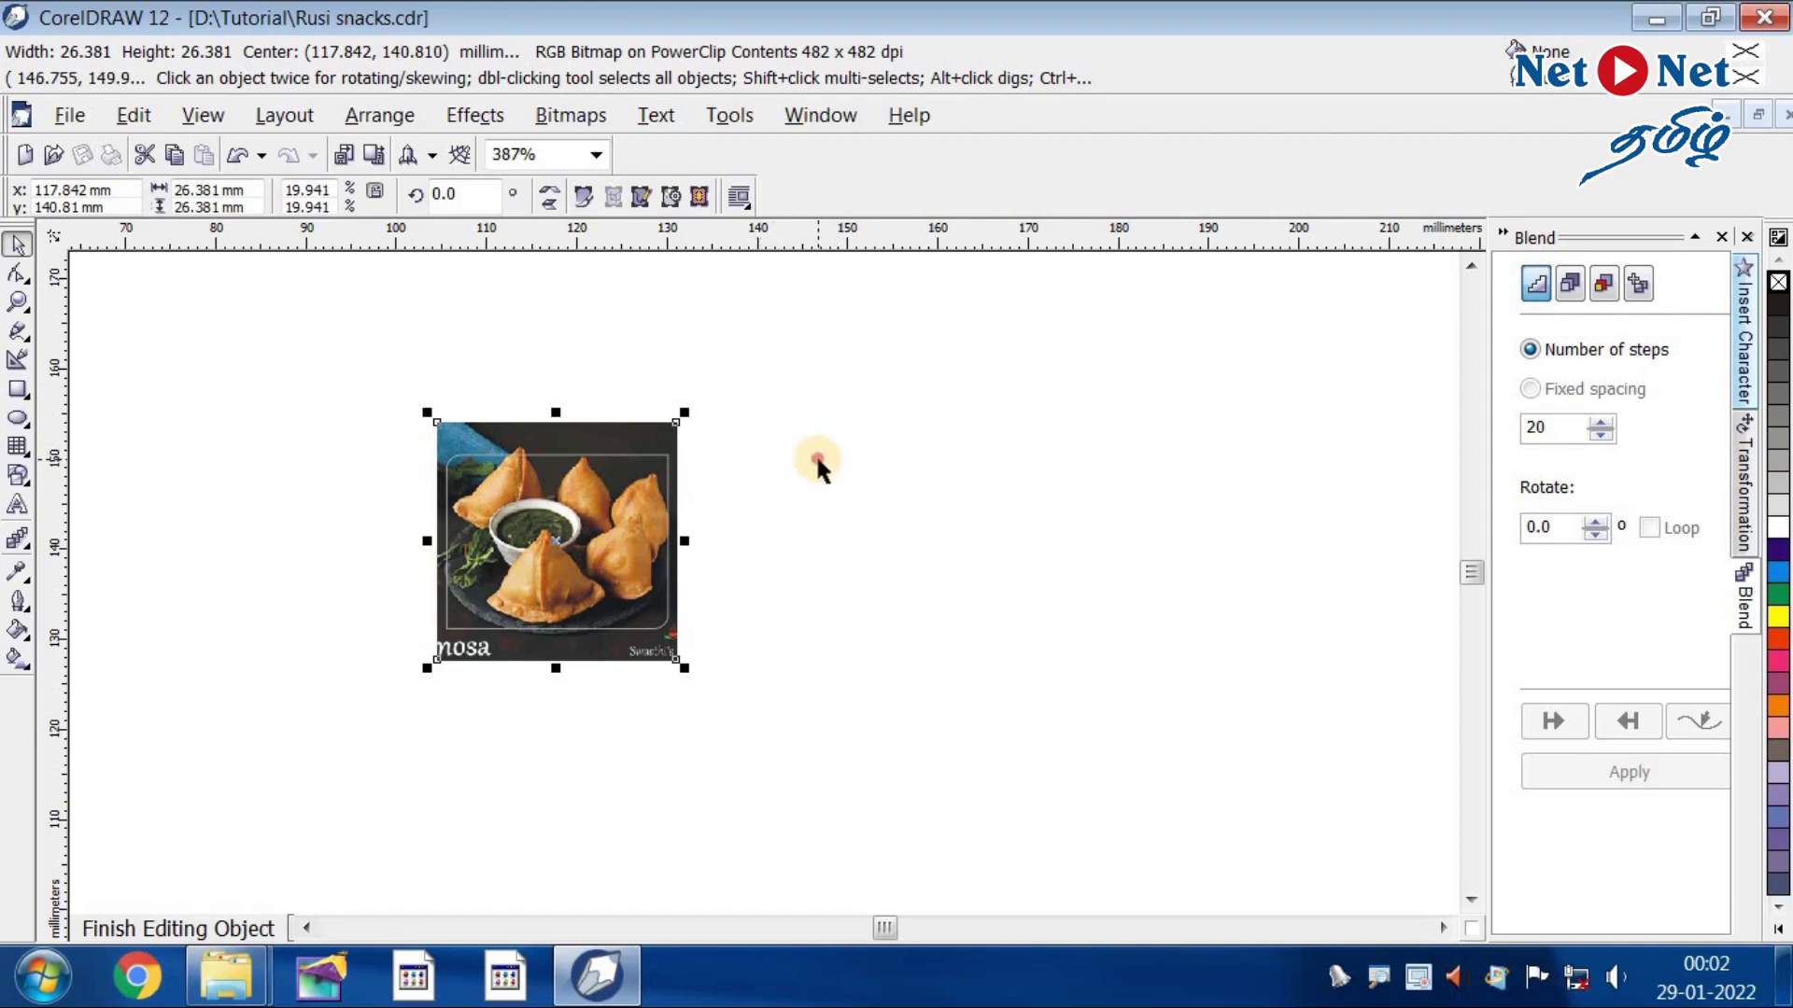
{"action": "left_click", "coordinate": [815, 454]}
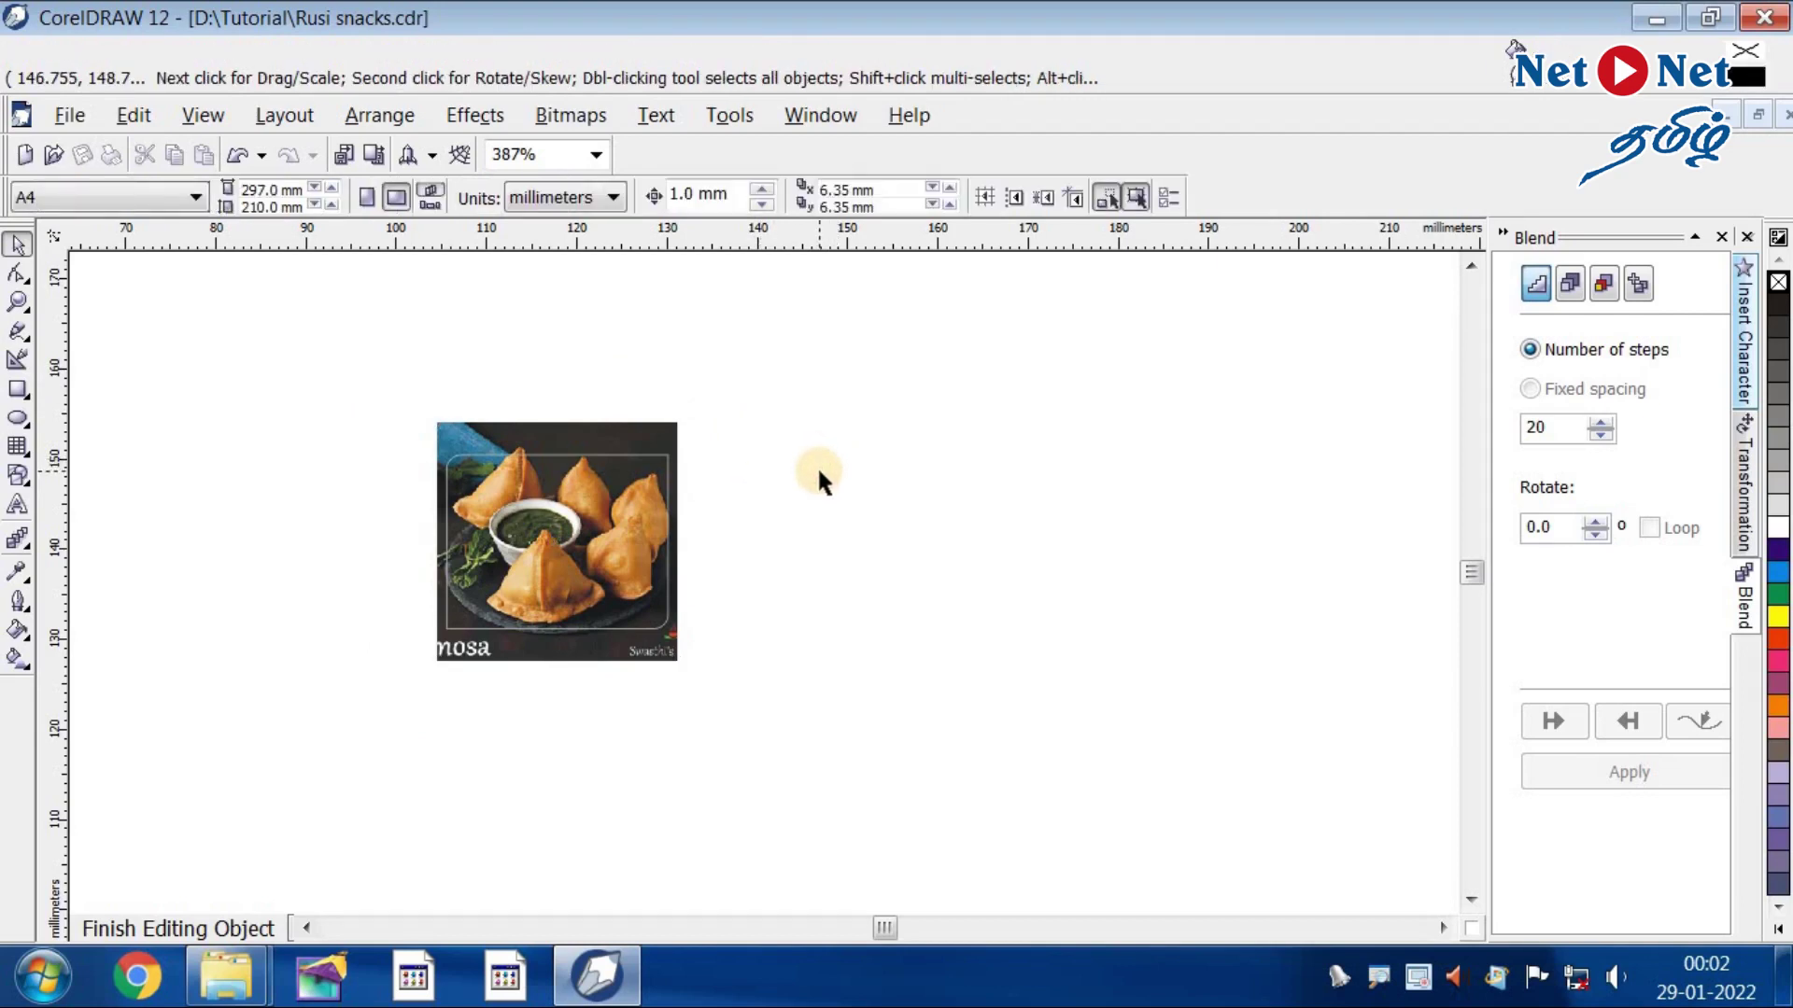
{"action": "left_click", "coordinate": [816, 466], "text": "ctrl"}
{"action": "left_click", "coordinate": [779, 808]}
- Shrink the sandwich picture inside the third frame to about 25.4 × 25.4 mm and finish editing its contents
{"action": "left_click", "coordinate": [887, 574]}
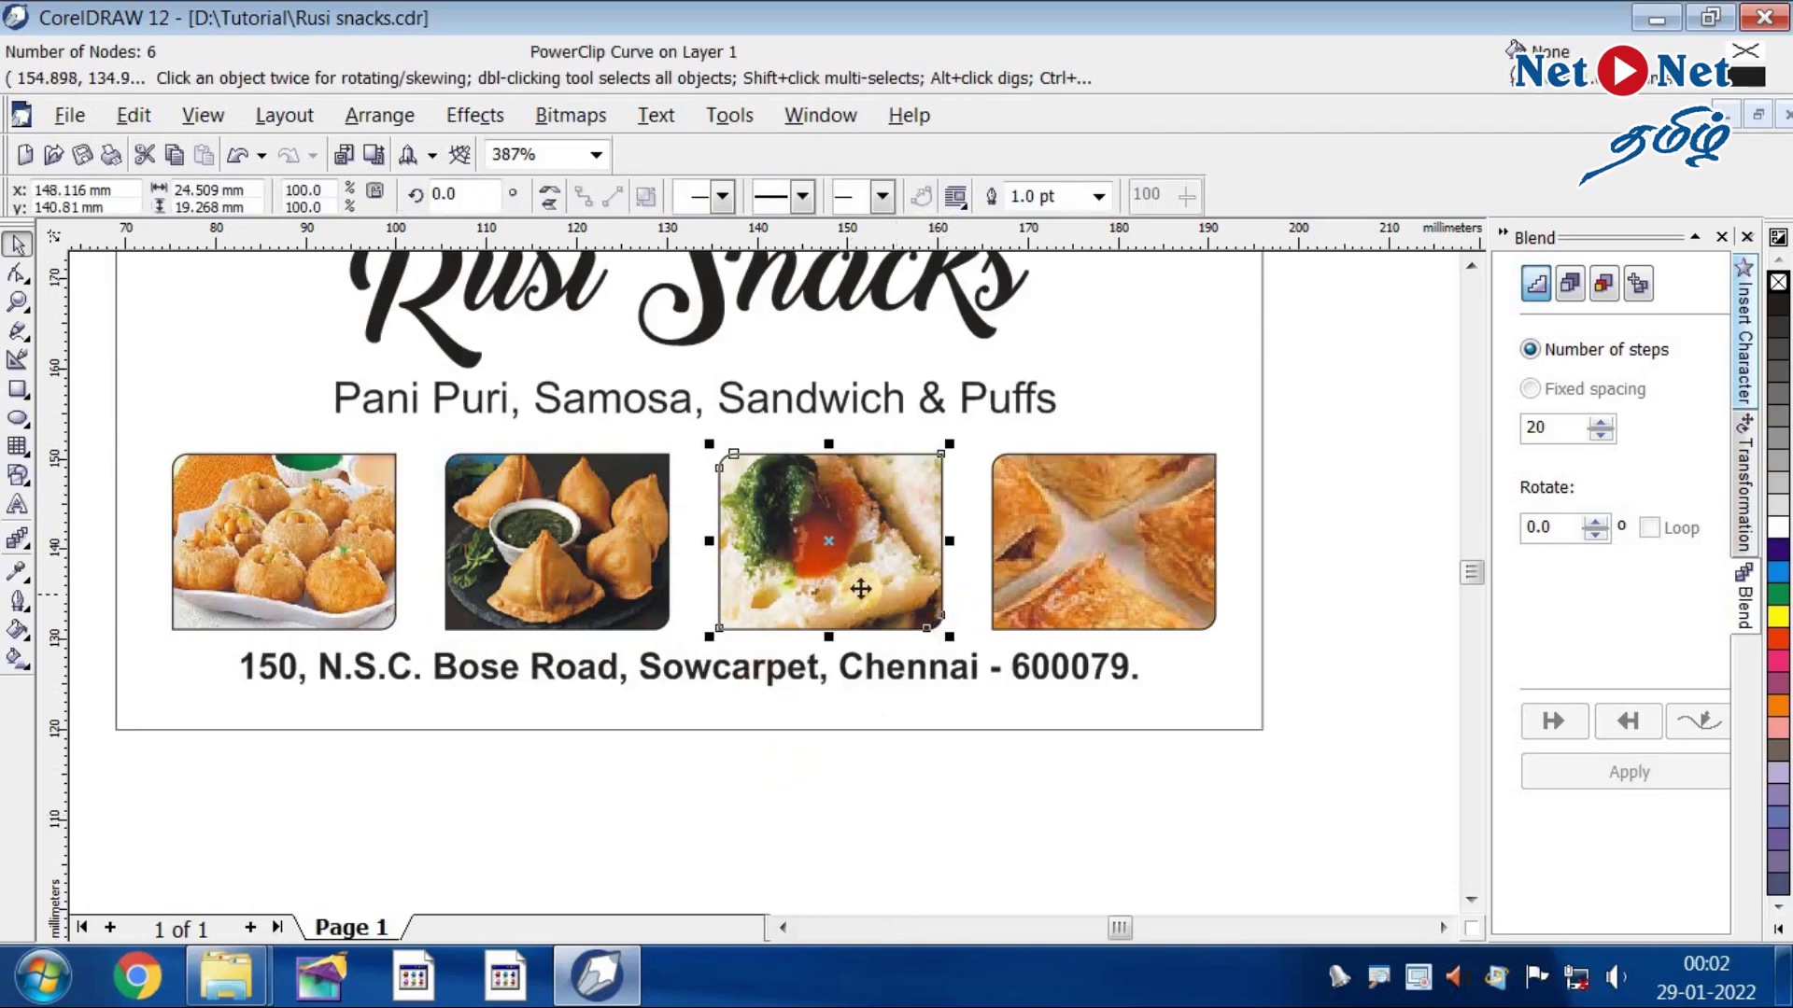
{"action": "left_click", "coordinate": [860, 589], "text": "ctrl"}
{"action": "left_click", "coordinate": [1008, 449]}
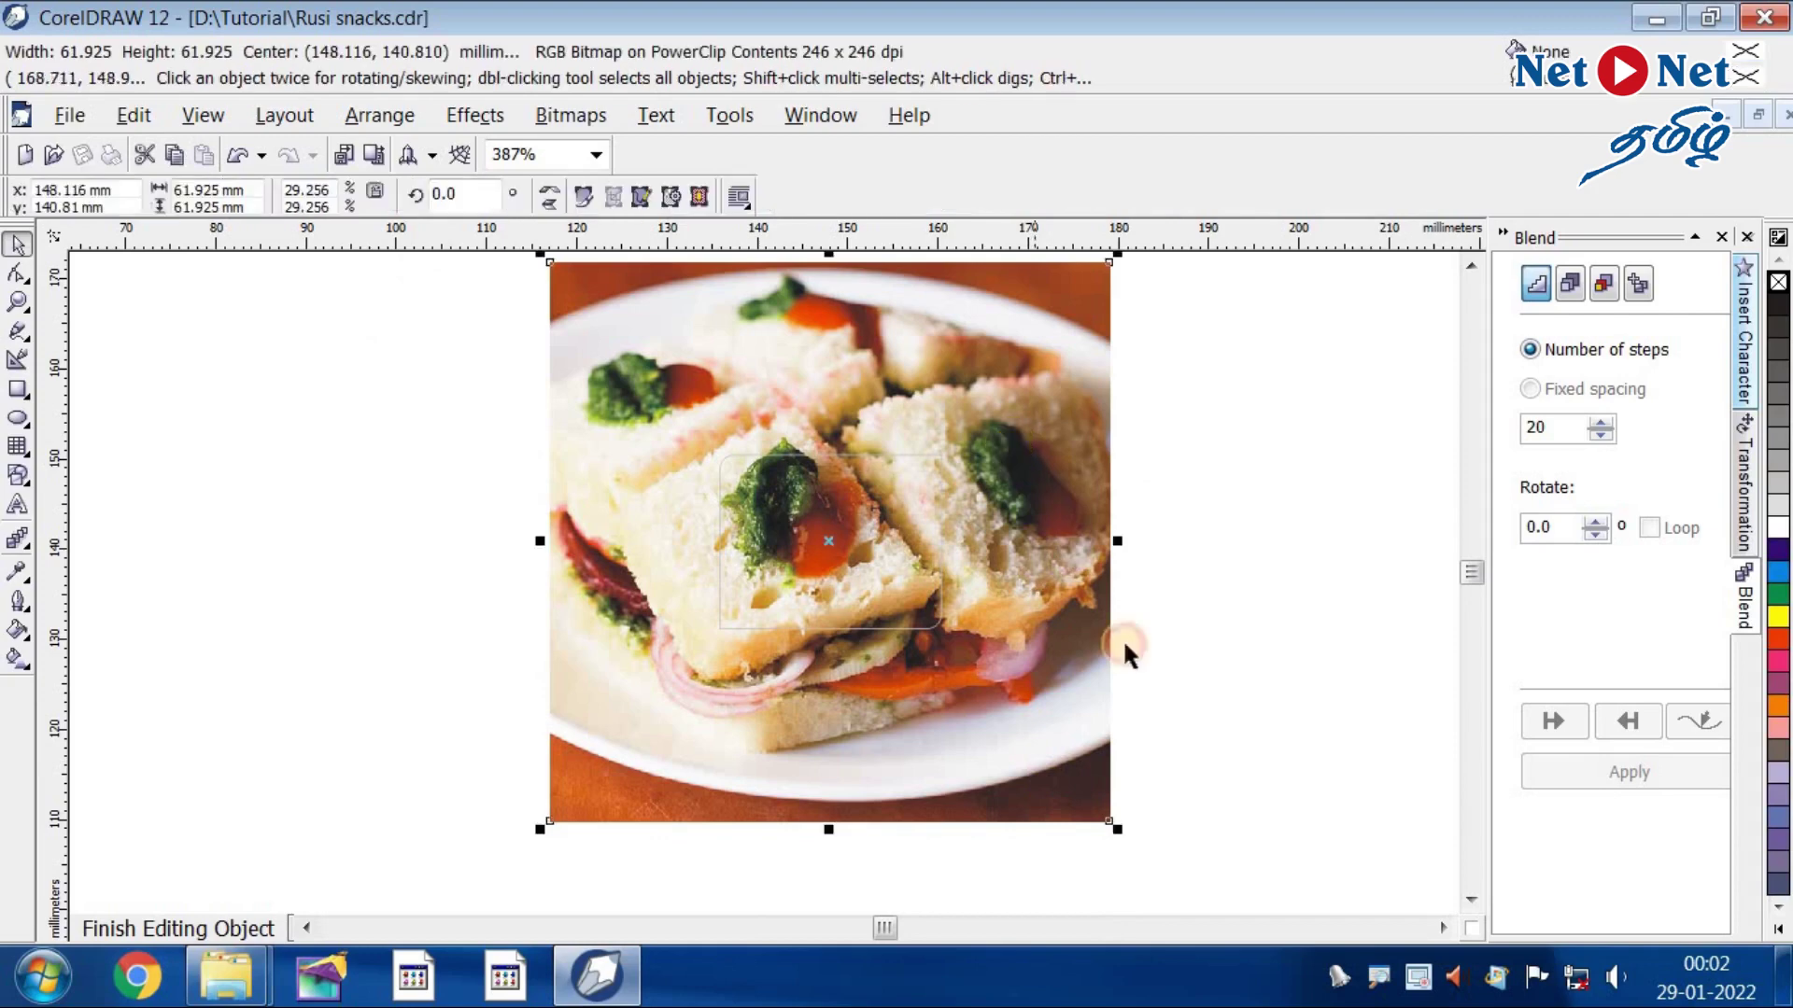
{"action": "left_click", "coordinate": [1470, 265]}
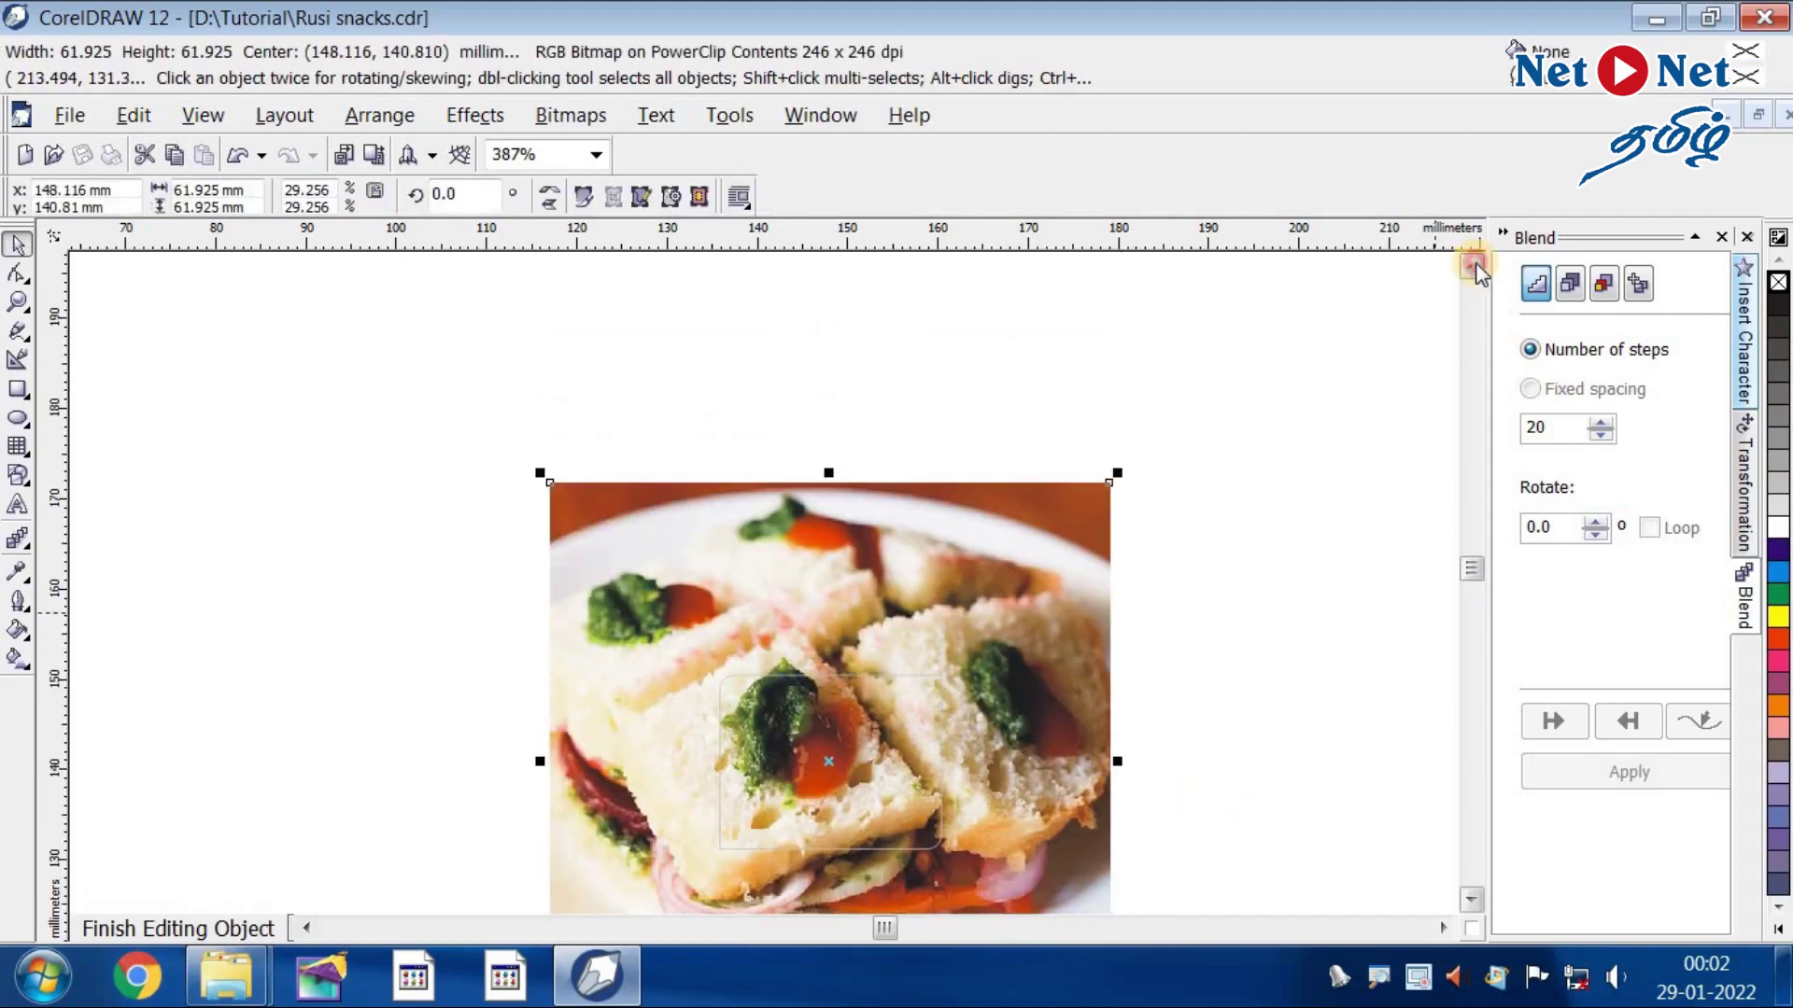
{"action": "left_click", "coordinate": [1470, 899]}
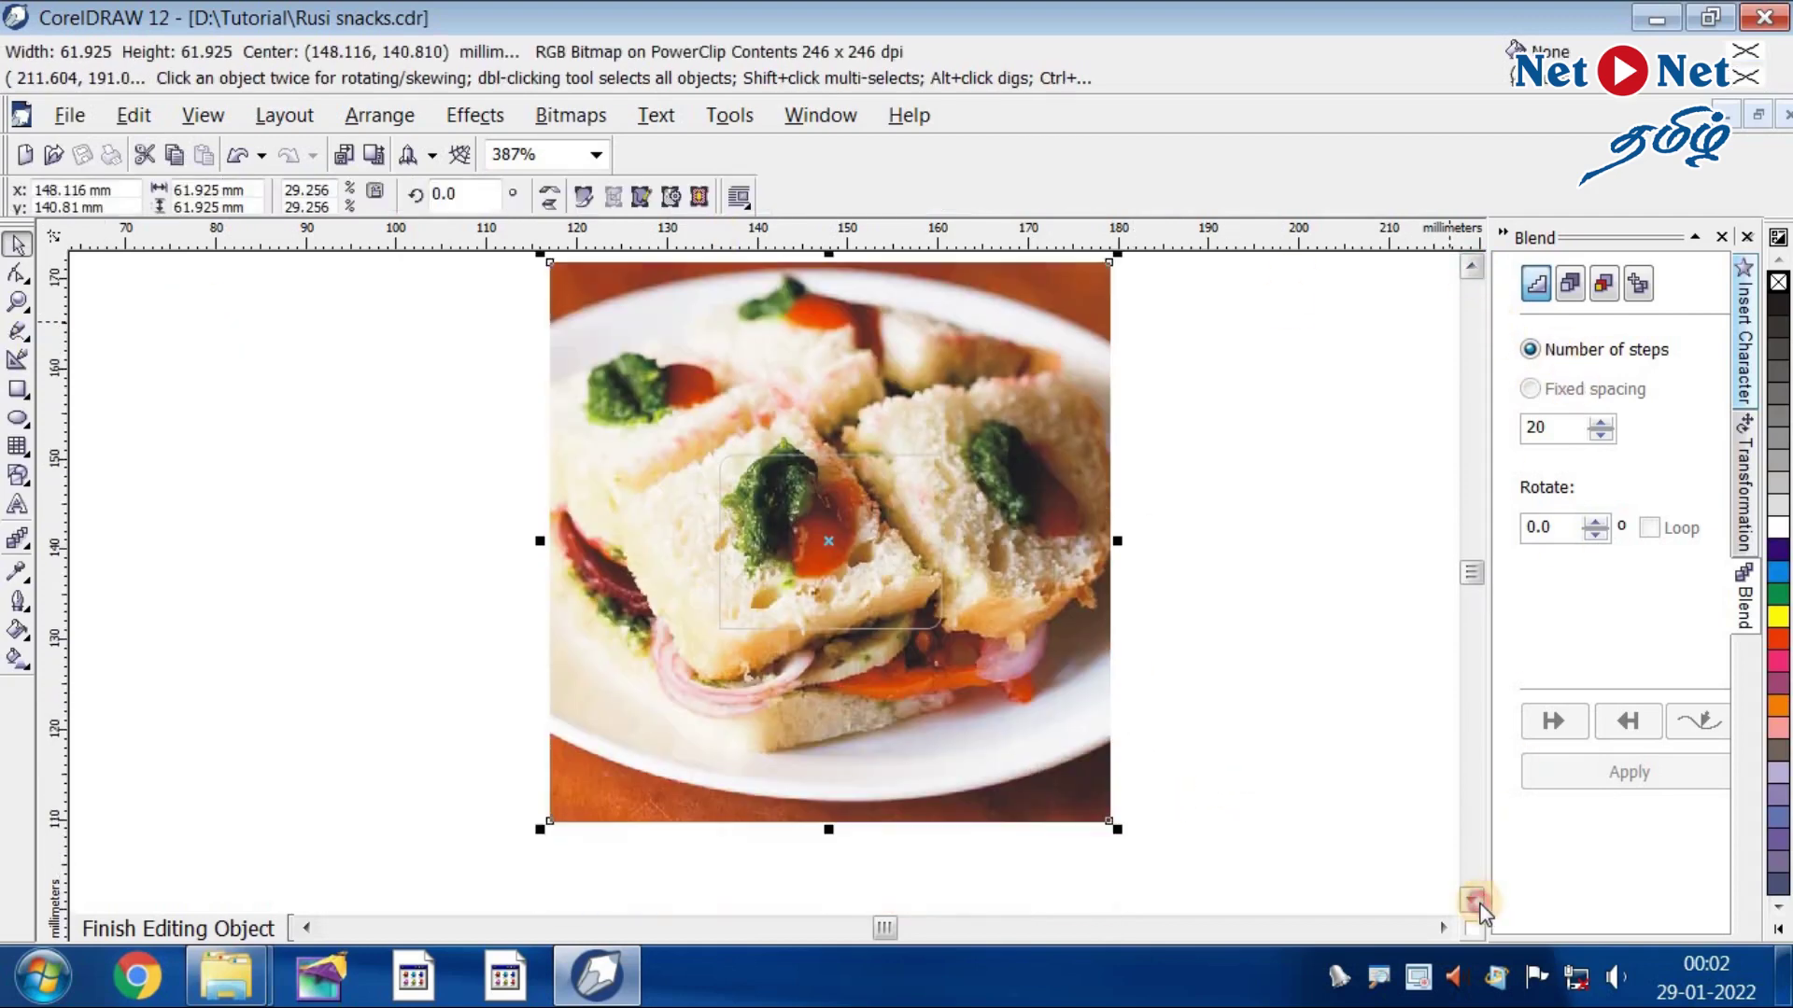
{"action": "left_click_drag", "start_coordinate": [1119, 758], "coordinate": [1009, 598]}
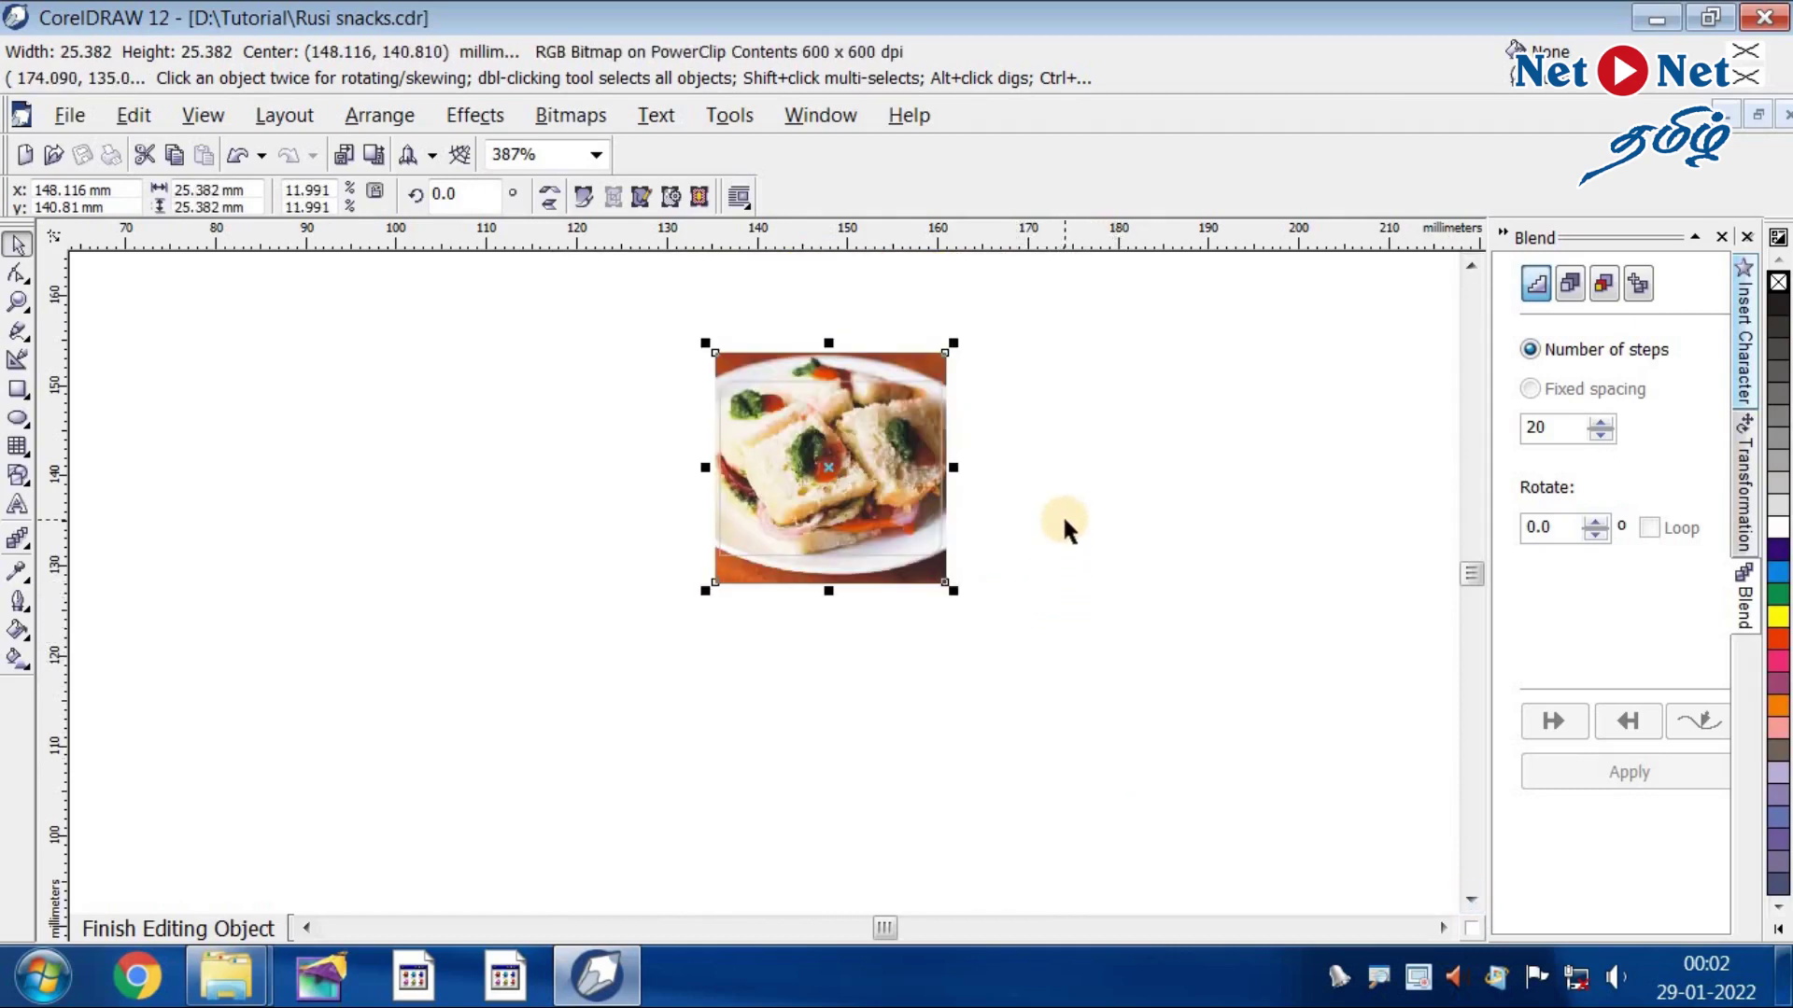
{"action": "left_click", "coordinate": [1062, 514], "text": "ctrl"}
{"action": "left_click", "coordinate": [1333, 609]}
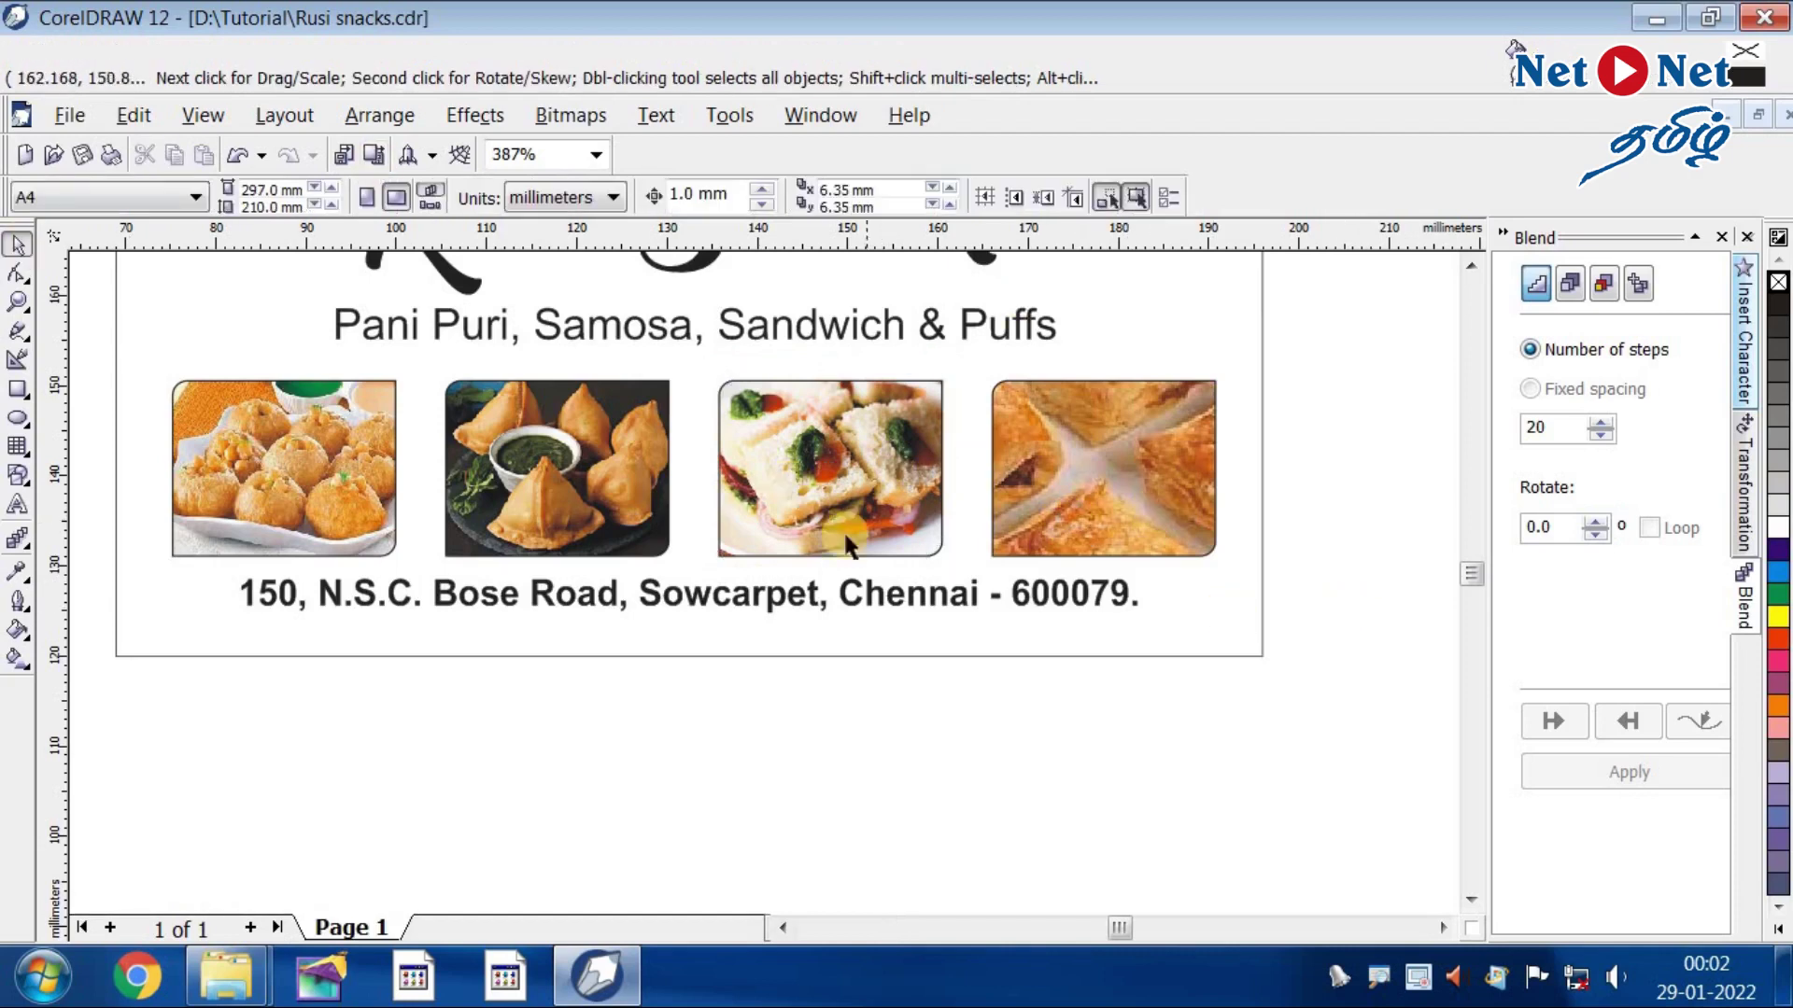
- Shrink the puffs picture inside the fourth frame to about 37 × 20.7 mm and finish editing its contents
{"action": "left_click", "coordinate": [1117, 490]}
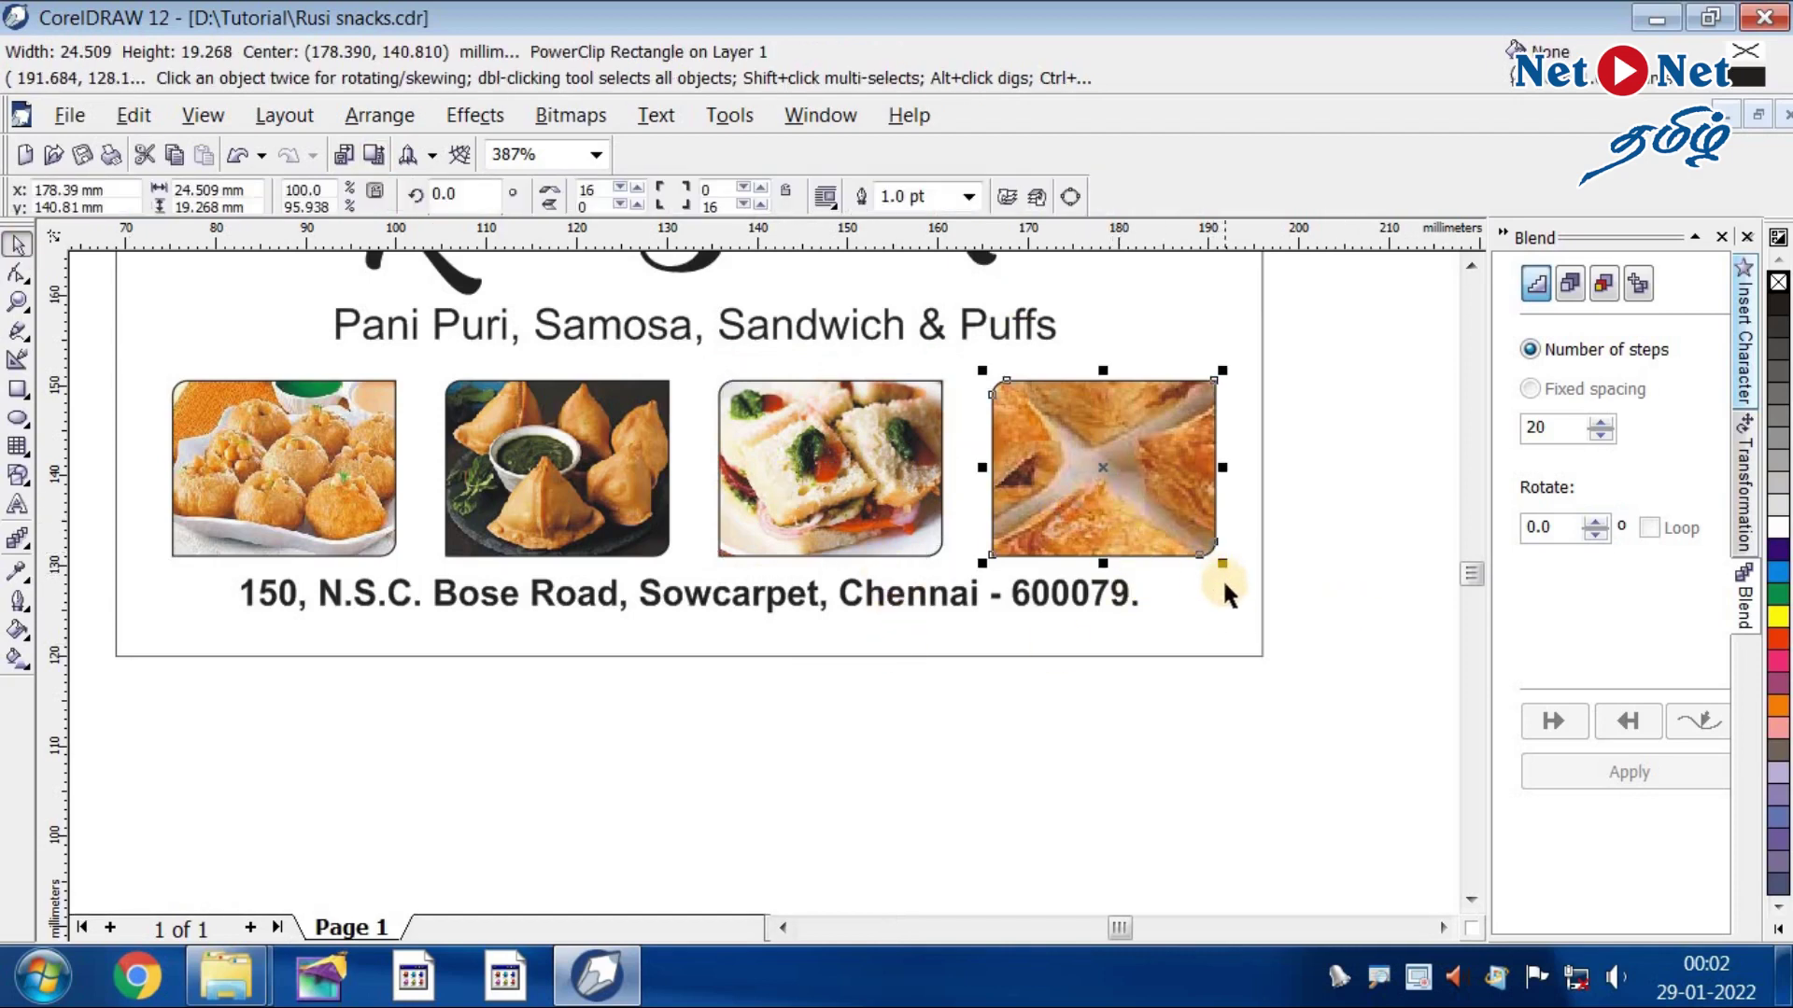
{"action": "left_click", "coordinate": [1178, 492], "text": "ctrl"}
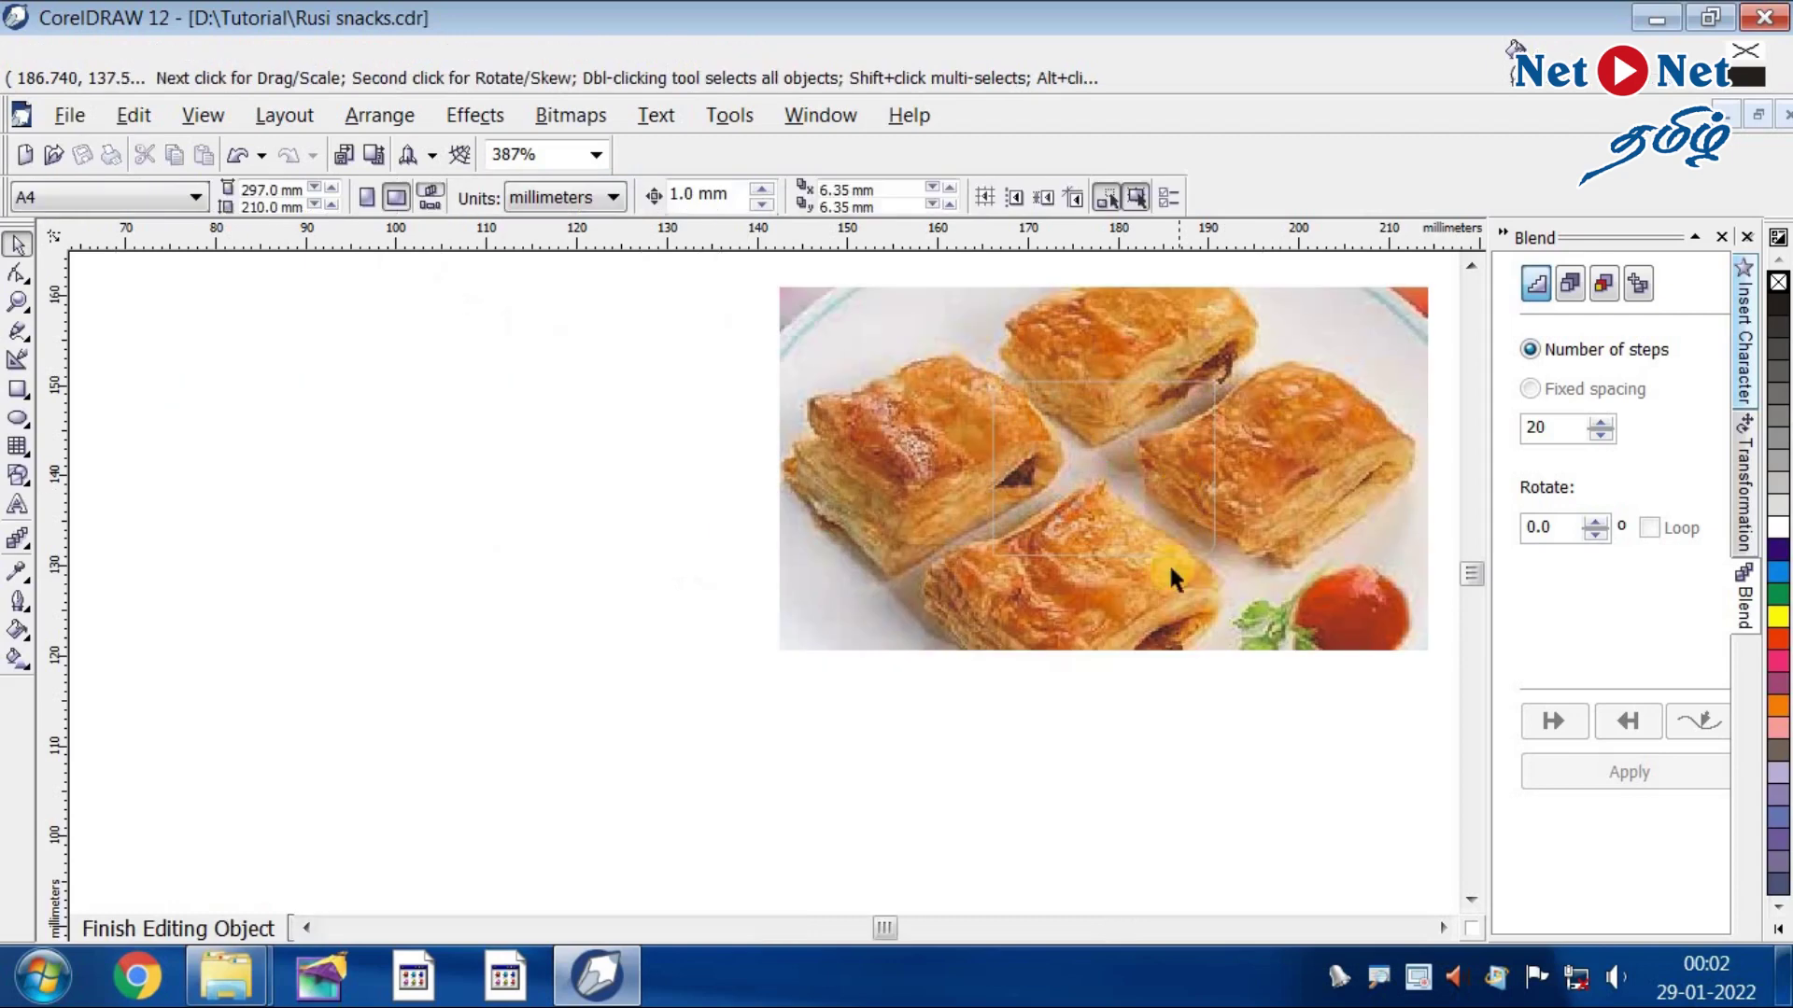
{"action": "left_click", "coordinate": [800, 654]}
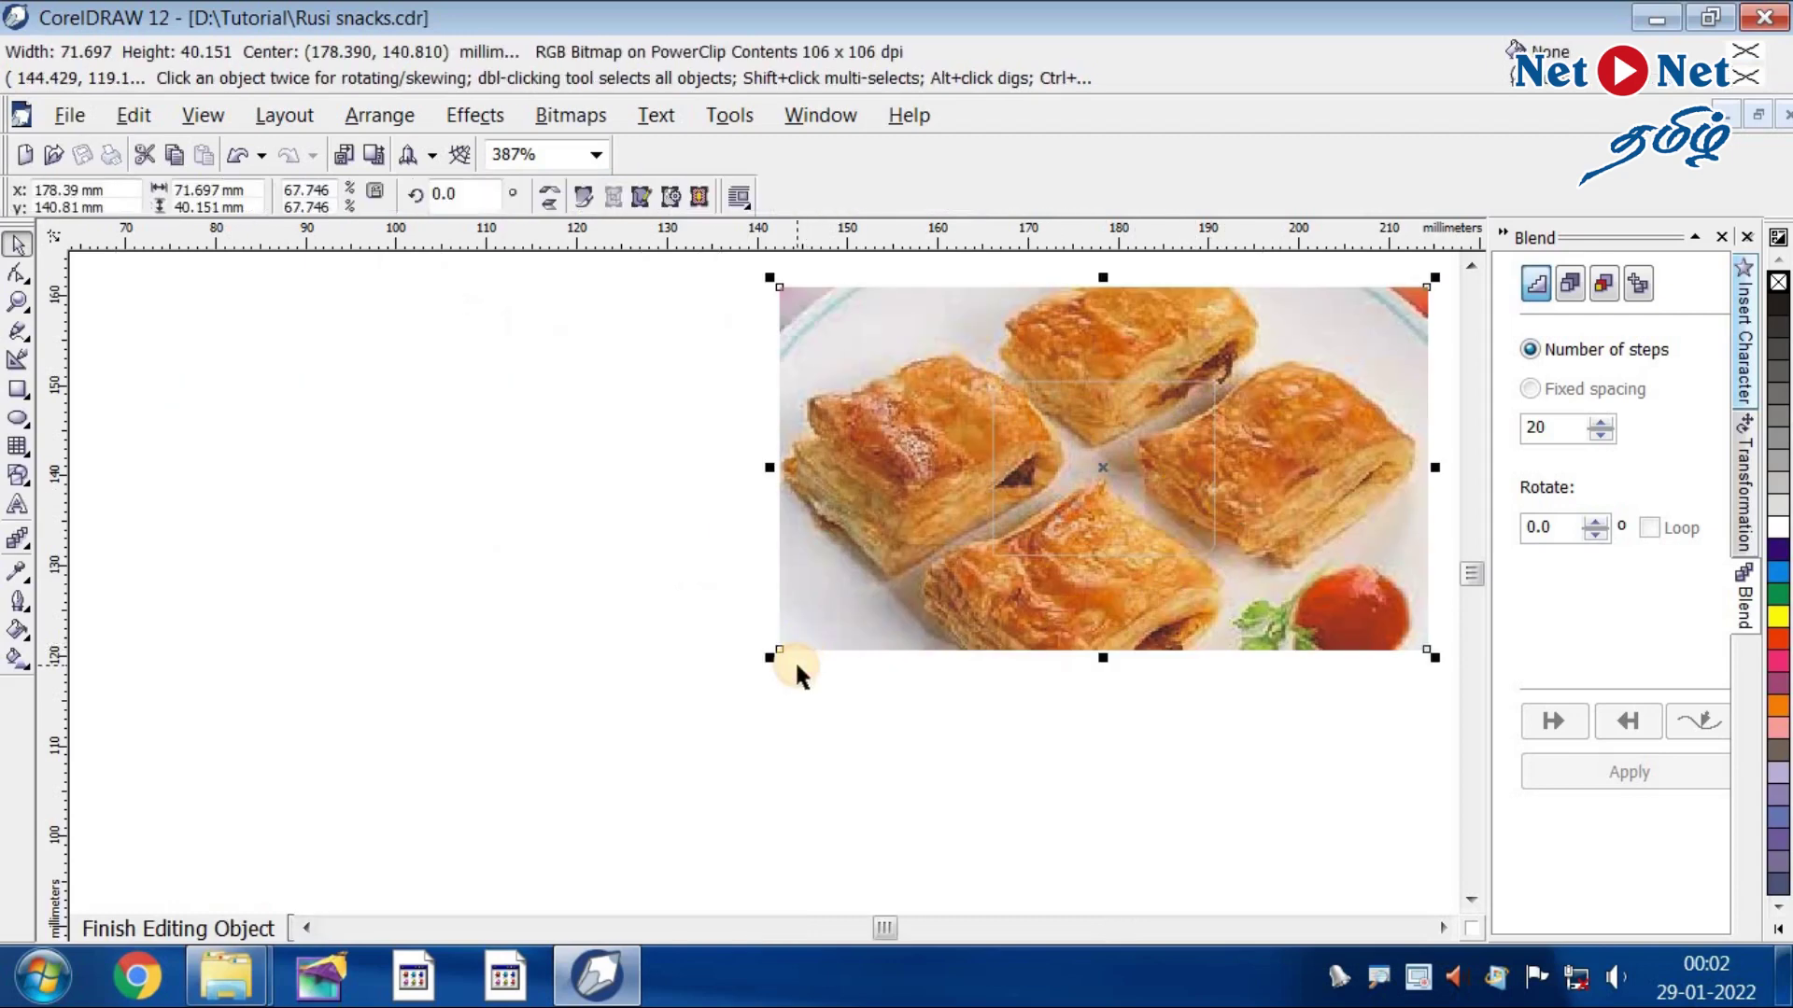
{"action": "left_click_drag", "start_coordinate": [771, 658], "coordinate": [925, 569]}
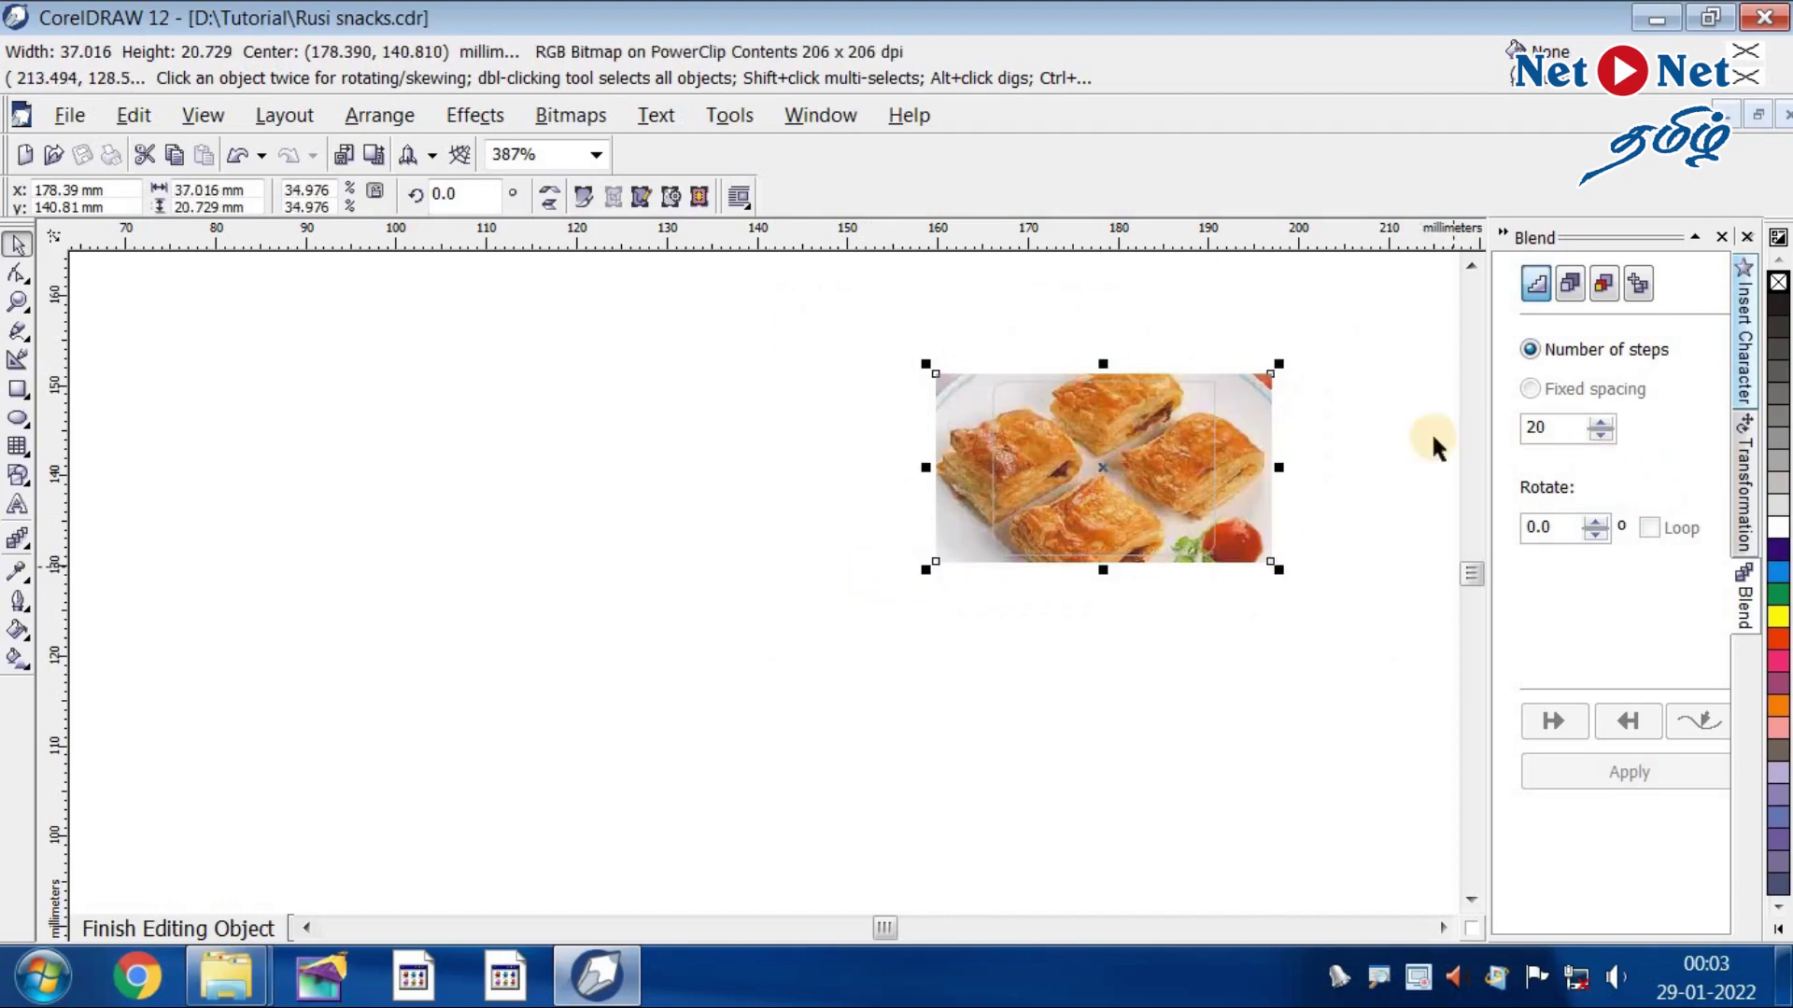
{"action": "left_click", "coordinate": [1393, 428], "text": "ctrl"}
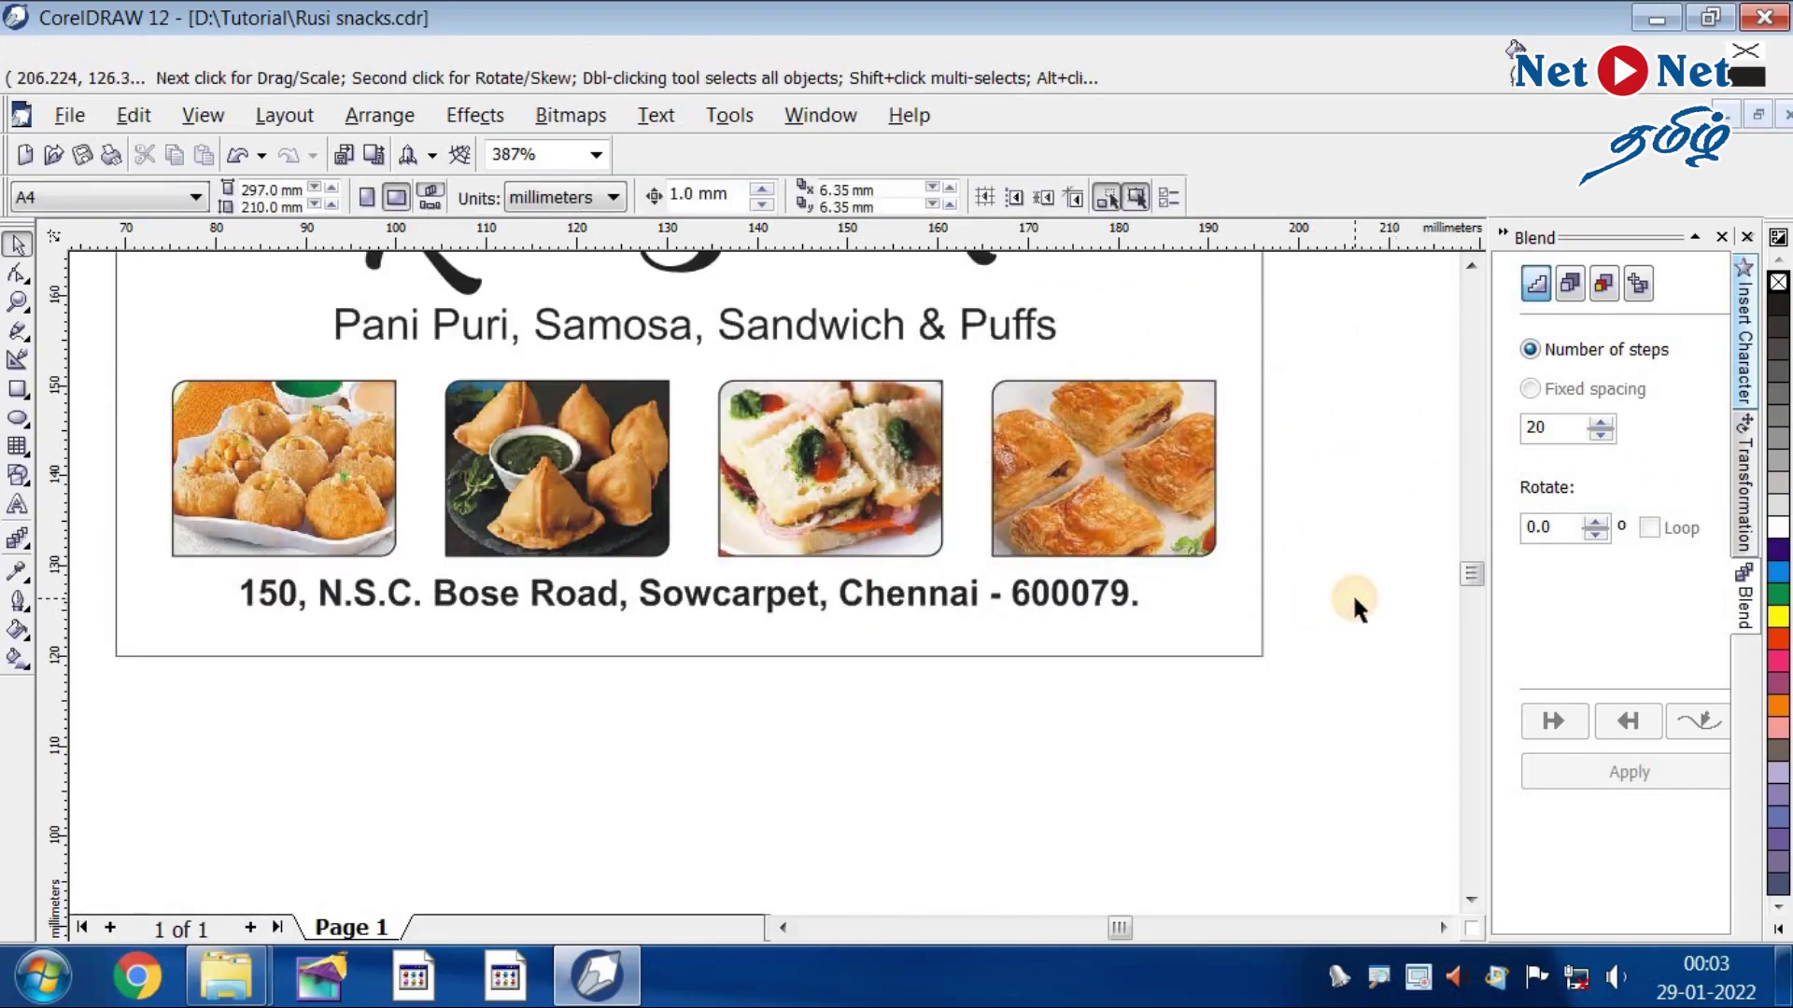
- Move the red textured background picture from outside the page to just beside the Rusi Snacks card
{"action": "key", "text": "F3"}
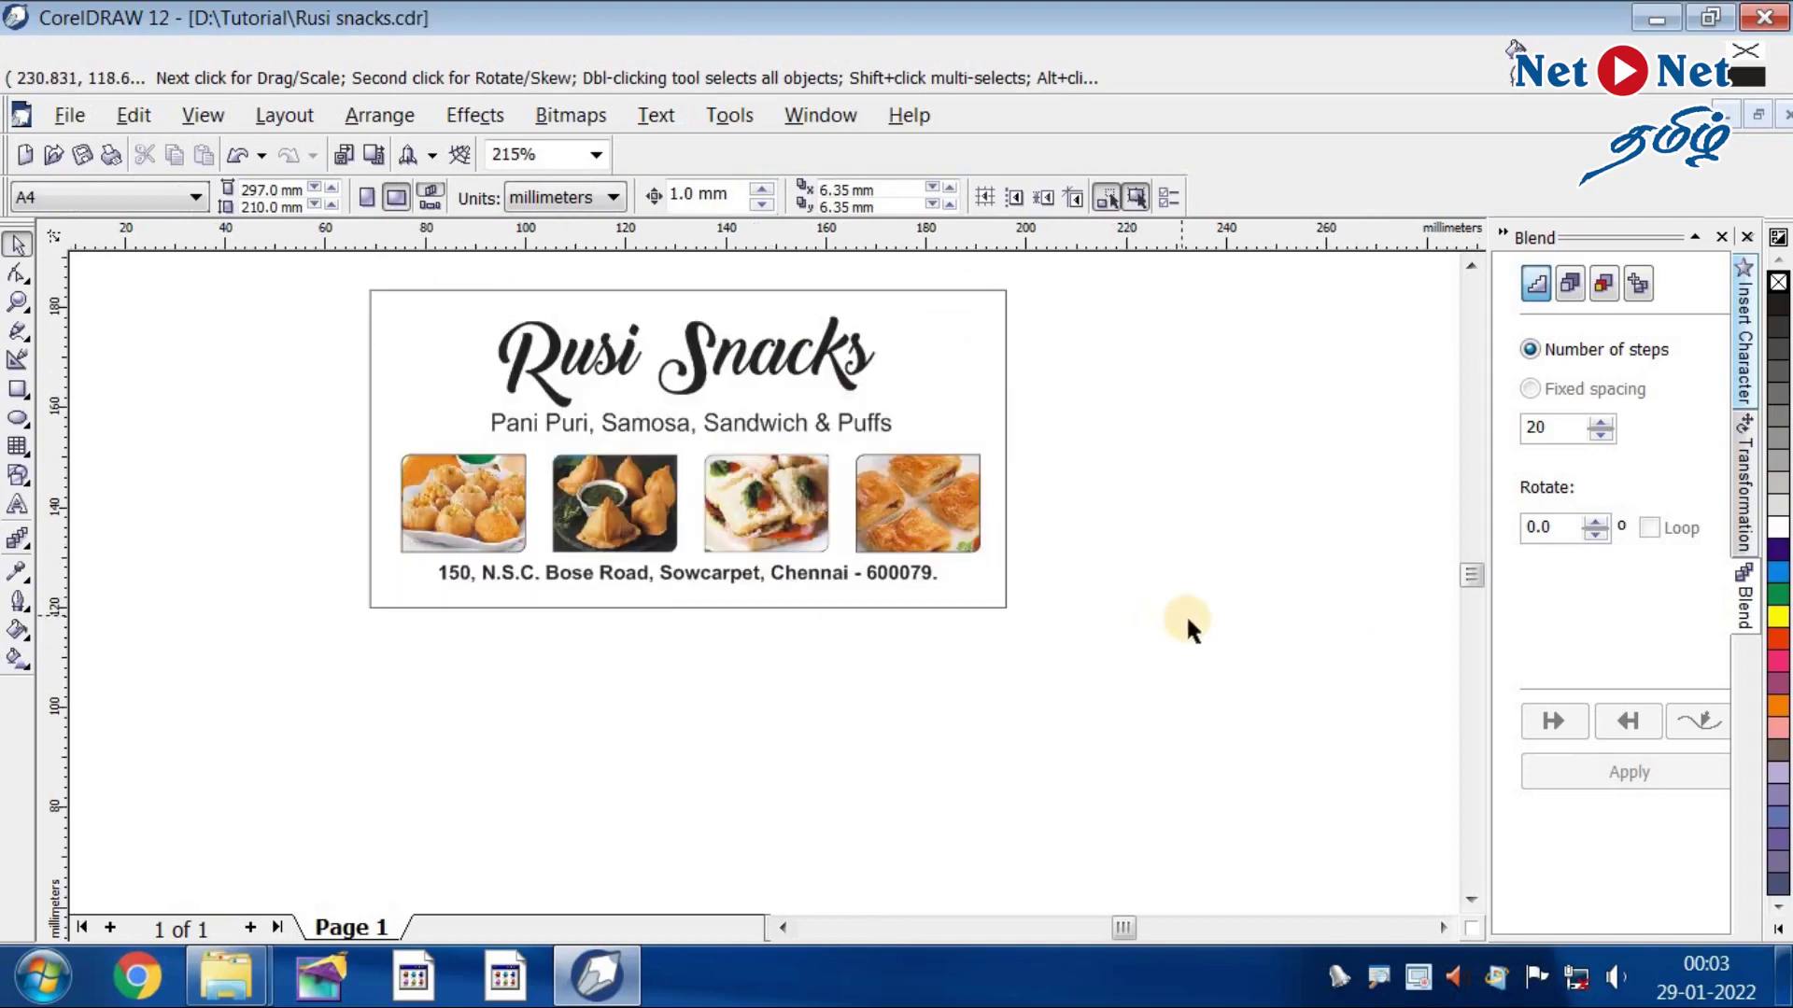
{"action": "key", "text": "F3"}
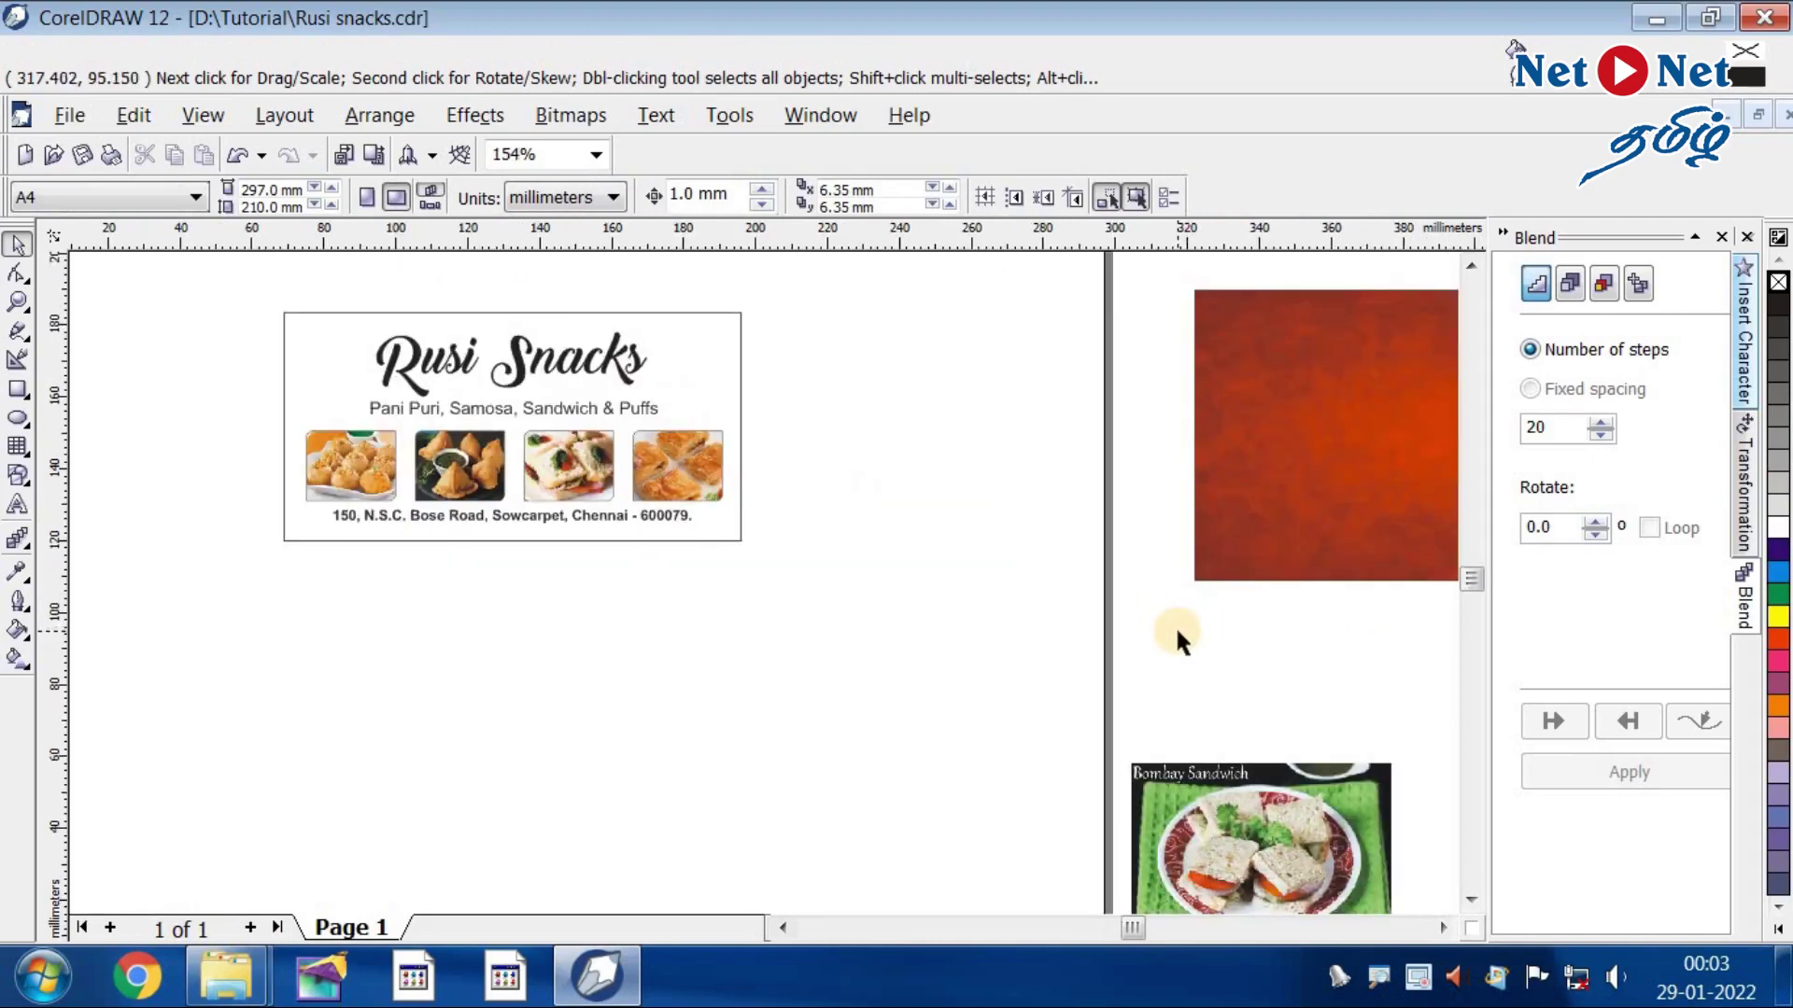
{"action": "left_click", "coordinate": [1397, 512]}
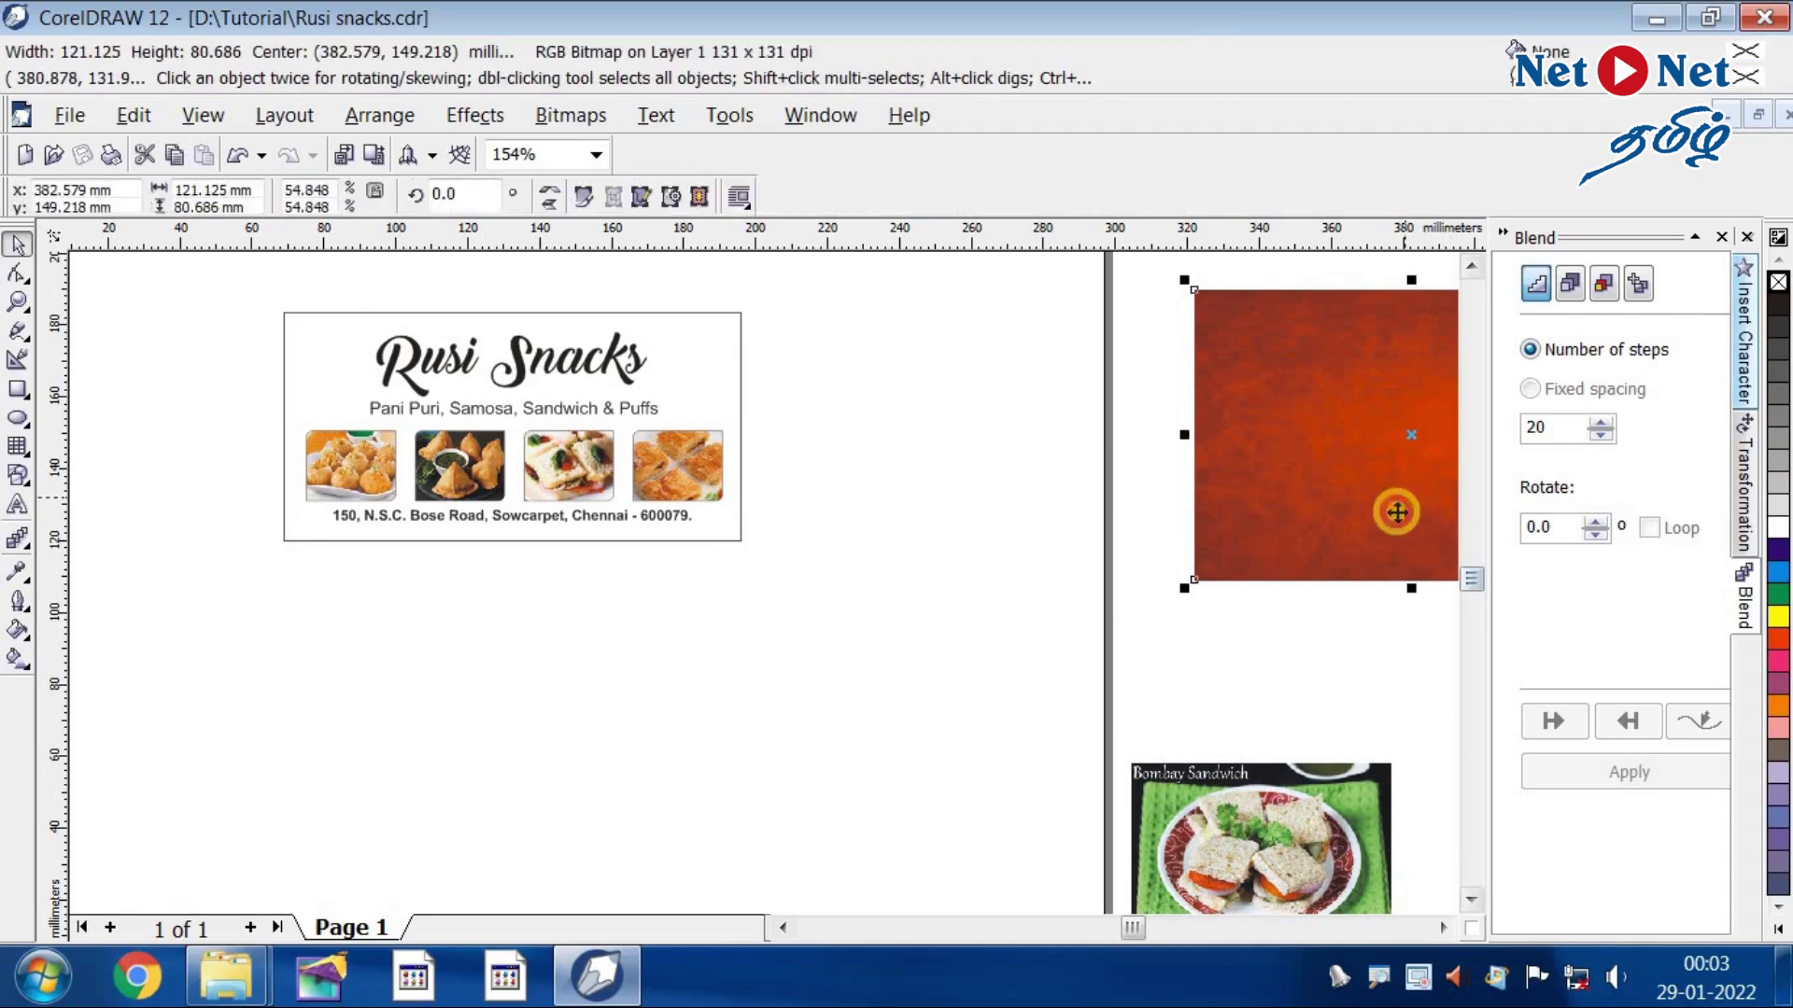
{"action": "left_click_drag", "start_coordinate": [1176, 502], "coordinate": [750, 533]}
{"action": "key", "text": "z"}
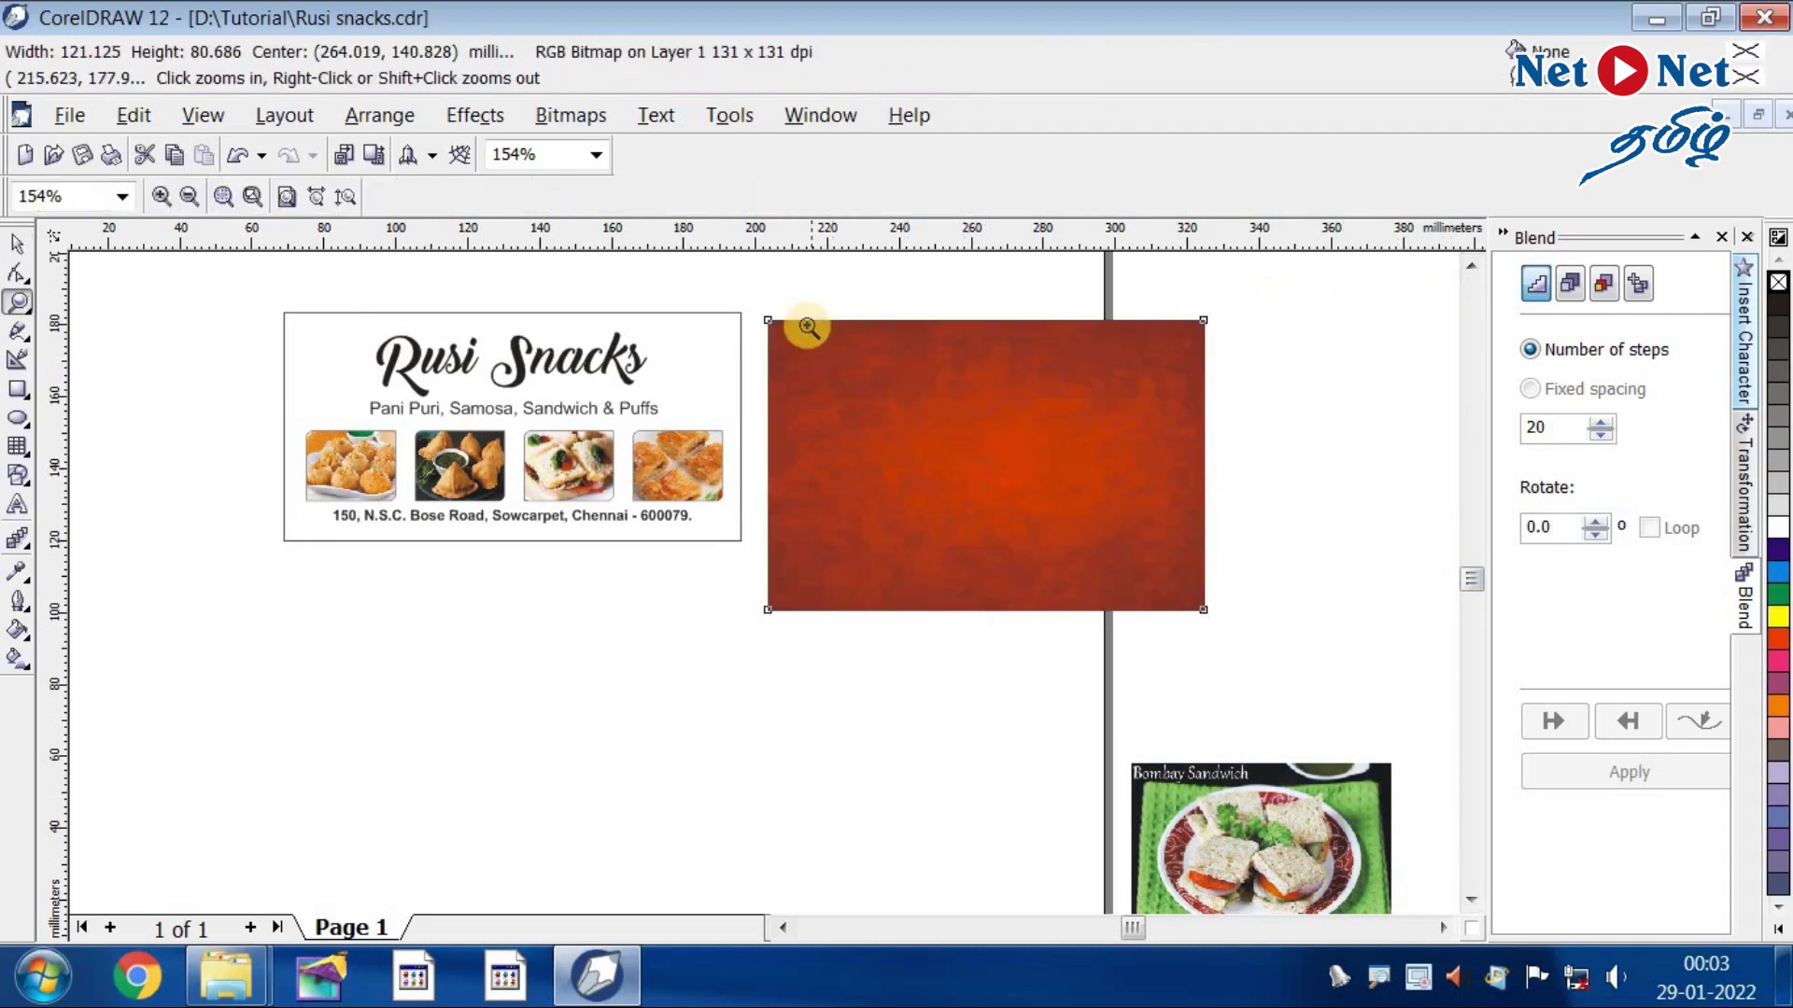
{"action": "left_click", "coordinate": [1149, 560]}
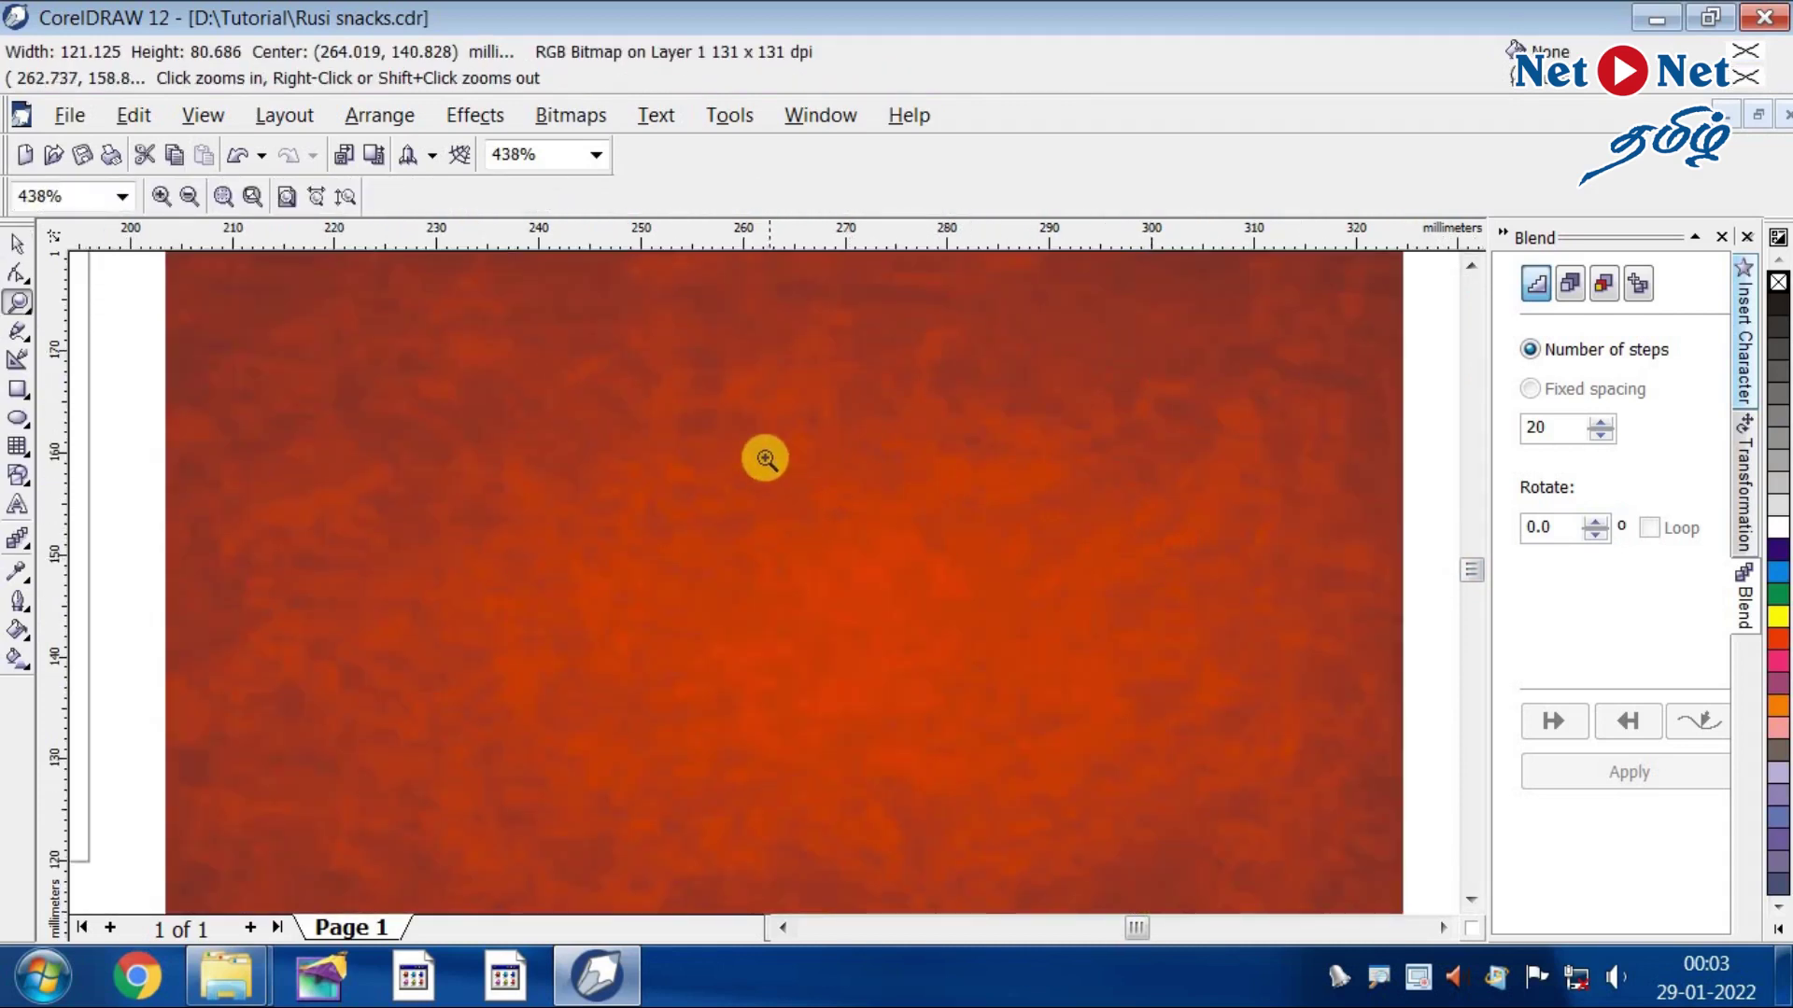
{"action": "left_click", "coordinate": [845, 521]}
{"action": "right_click", "coordinate": [766, 530]}
{"action": "right_click", "coordinate": [667, 565]}
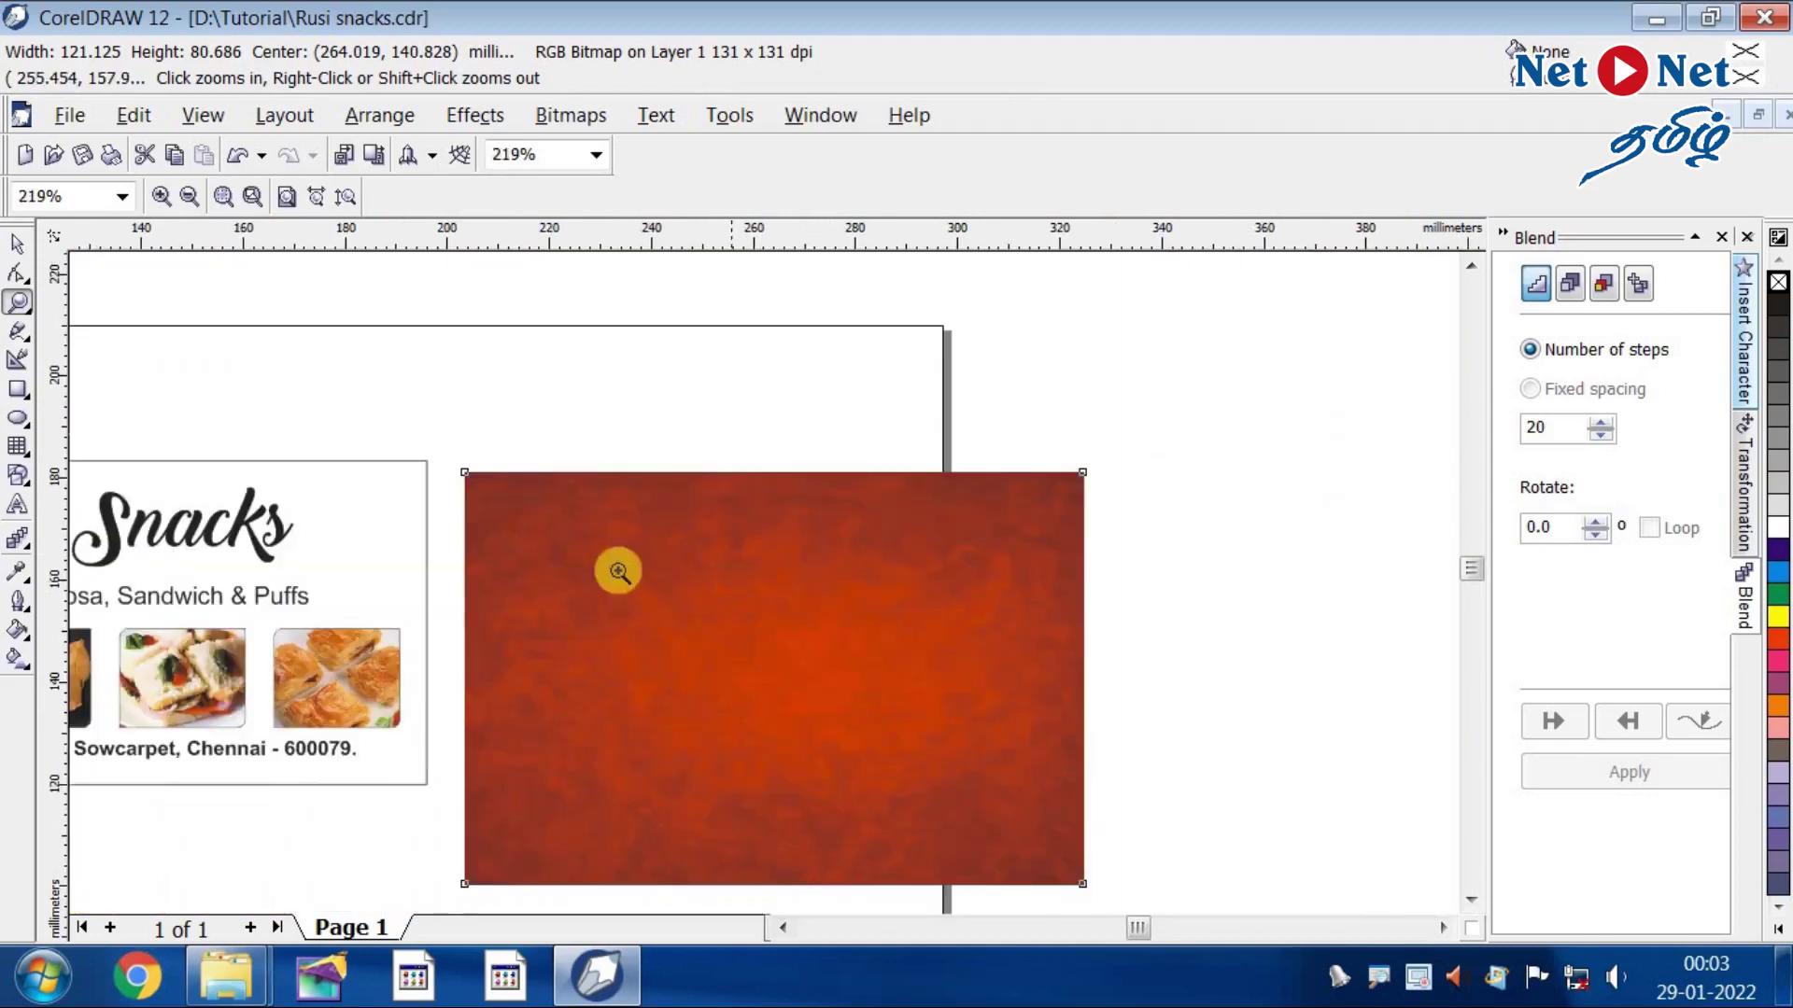
{"action": "left_click", "coordinate": [13, 242]}
{"action": "left_click_drag", "start_coordinate": [733, 660], "coordinate": [715, 606]}
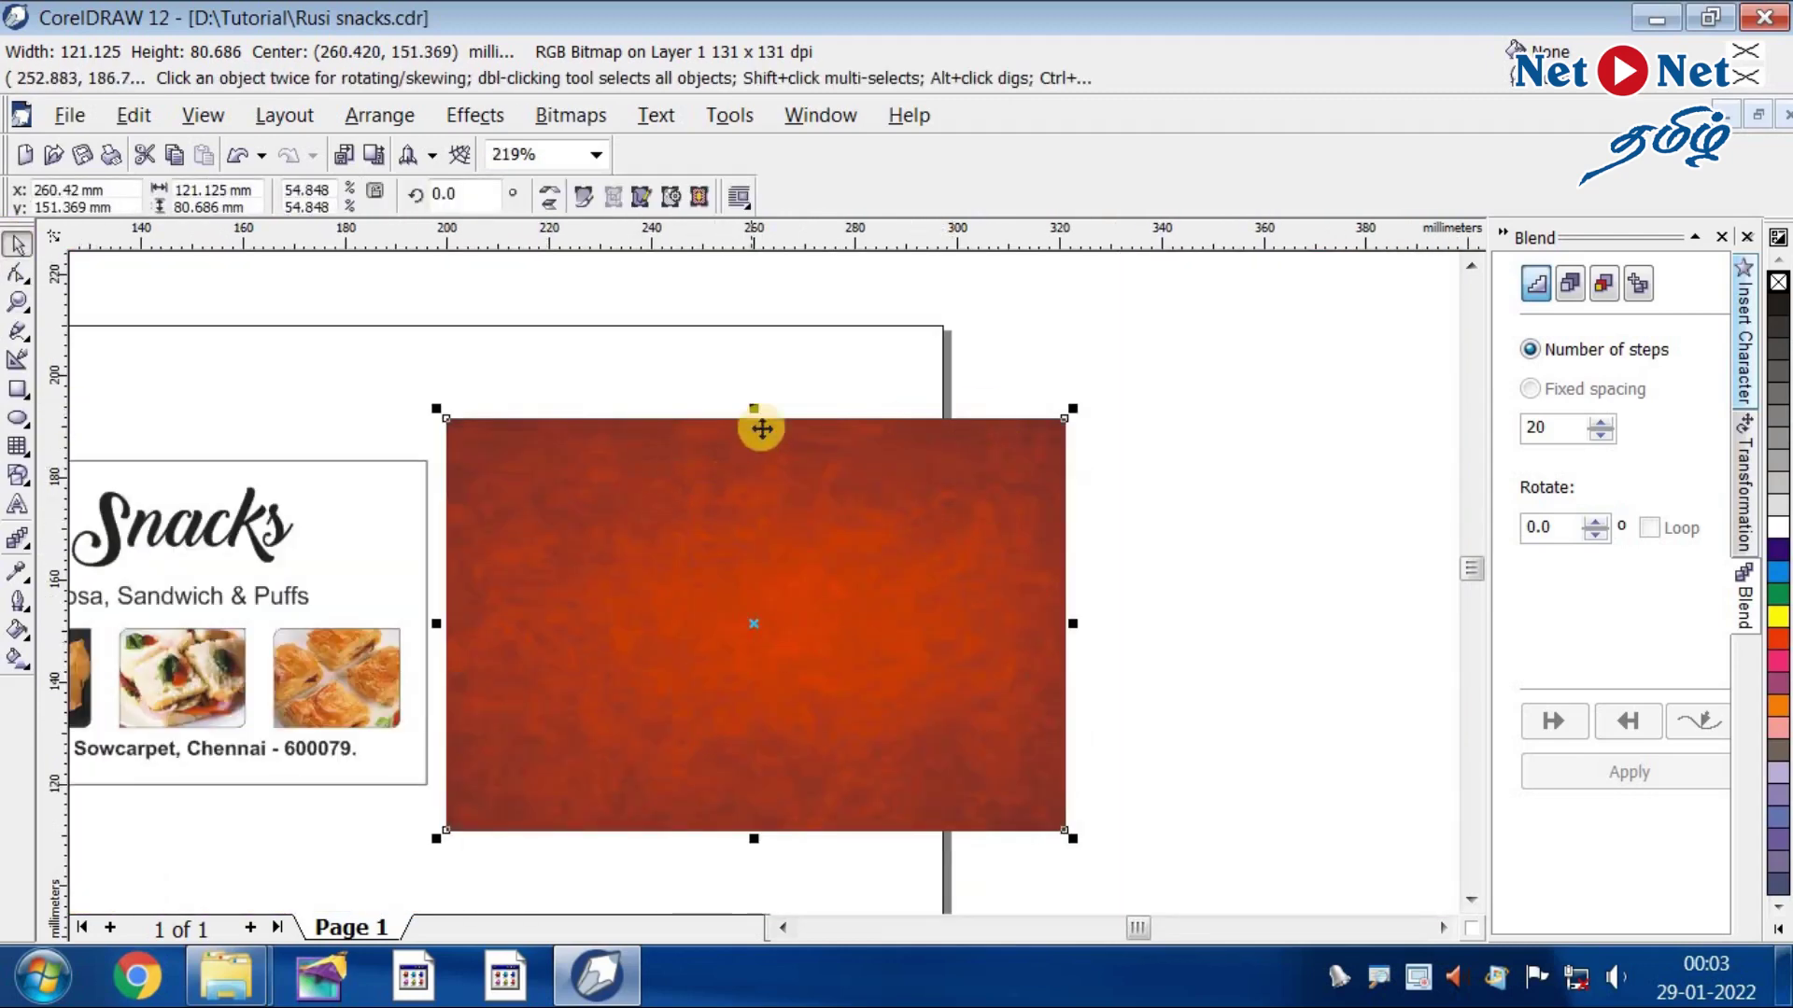
- Convert the red background picture to a CMYK Color (32-bit) bitmap at 300 dpi
{"action": "left_click", "coordinate": [560, 116]}
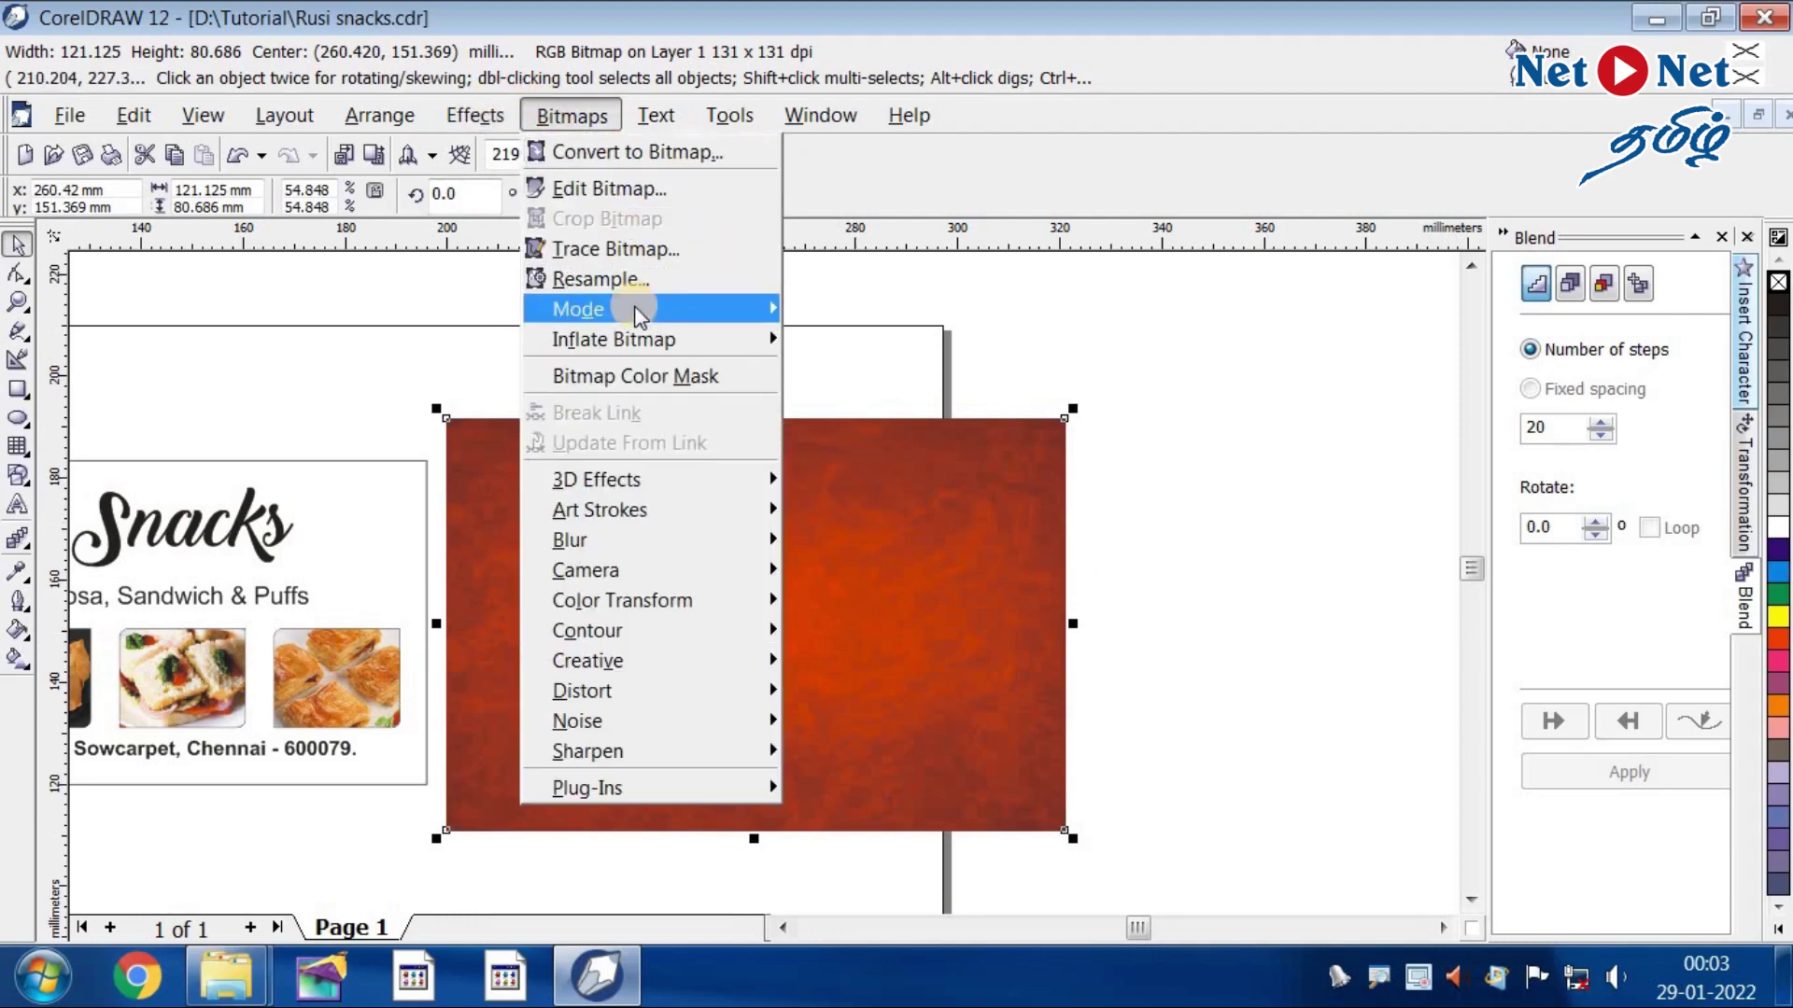
{"action": "left_click", "coordinate": [608, 151]}
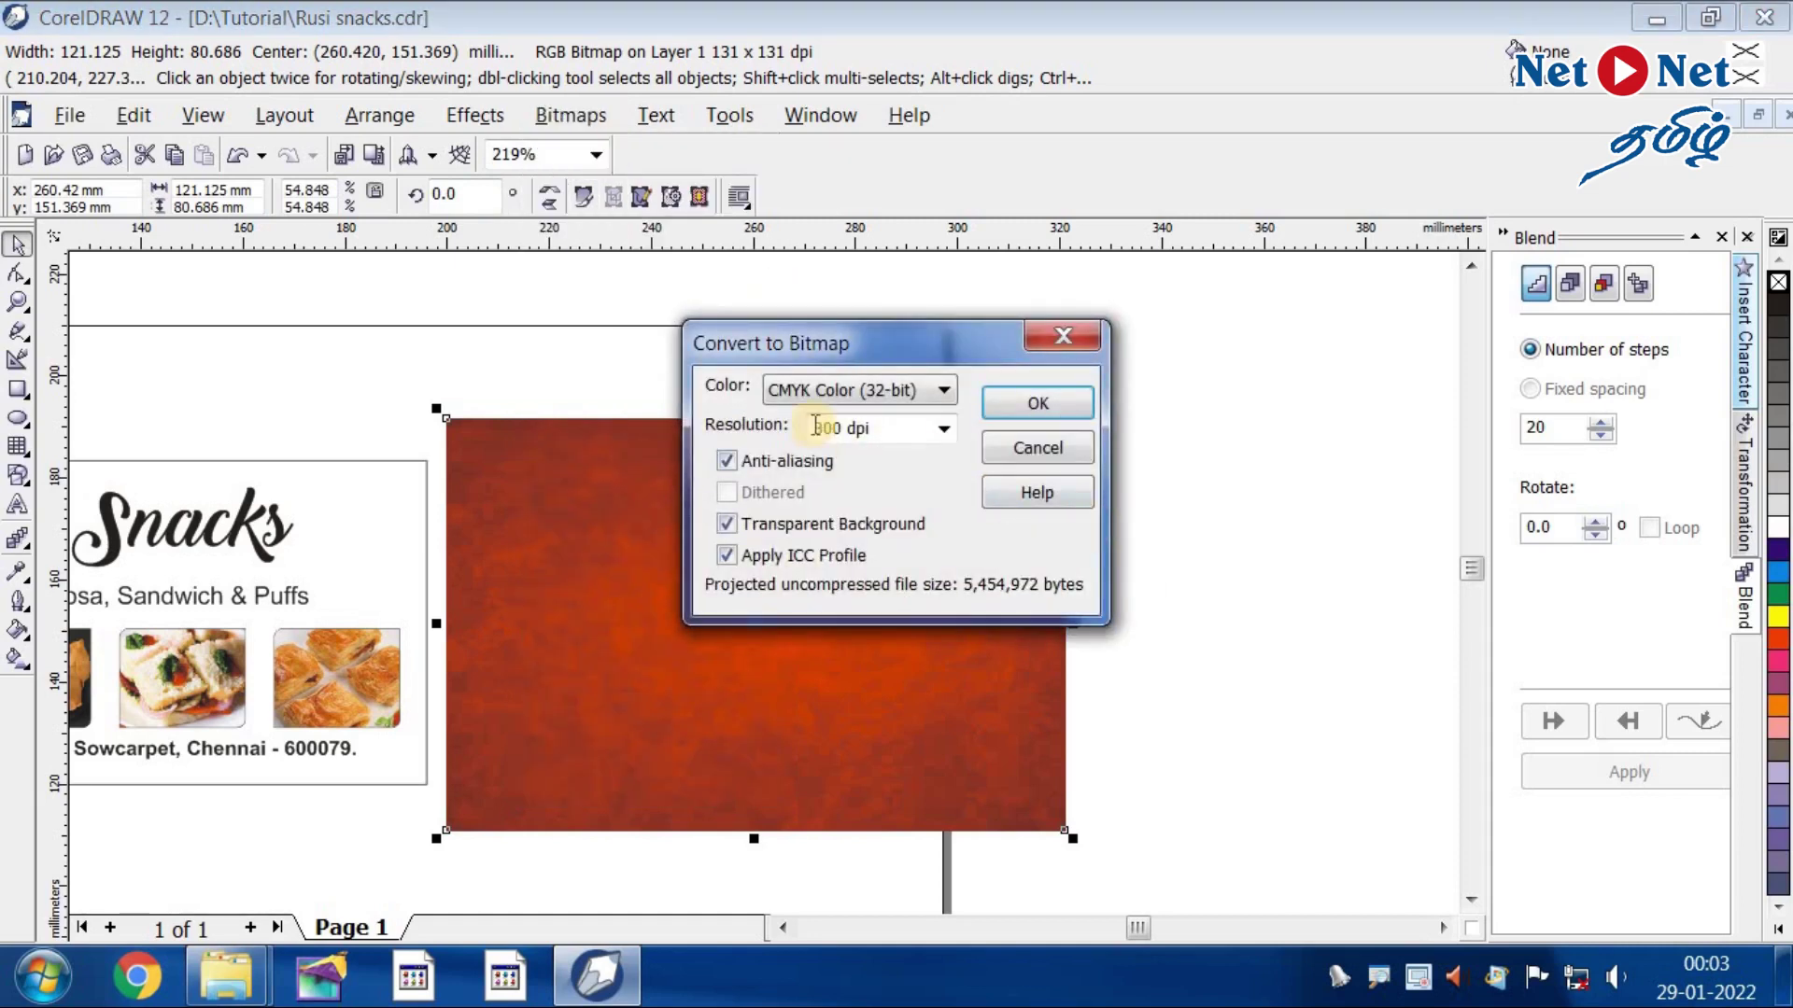
{"action": "left_click", "coordinate": [946, 431]}
{"action": "left_click", "coordinate": [885, 448]}
{"action": "left_click", "coordinate": [1040, 401]}
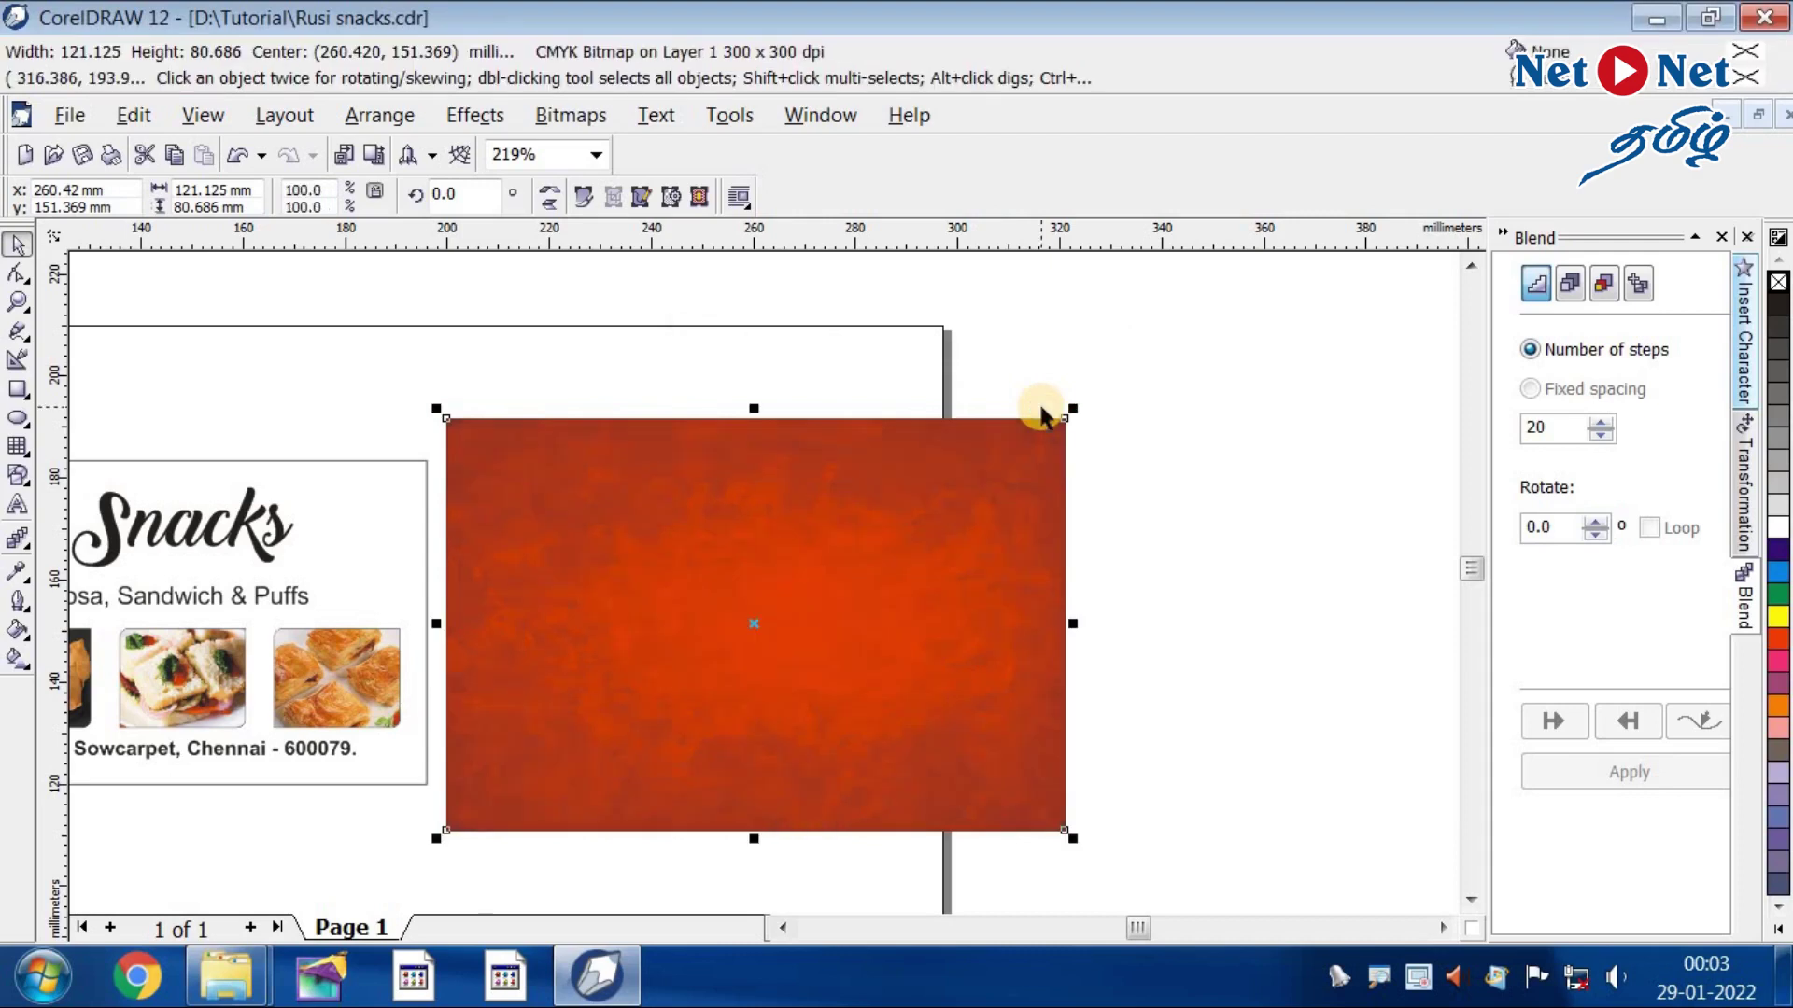
- PowerClip the red background picture inside the card's outer rectangle
{"action": "scroll", "coordinate": [1325, 760], "scroll_direction": "down", "scroll_amount": 1}
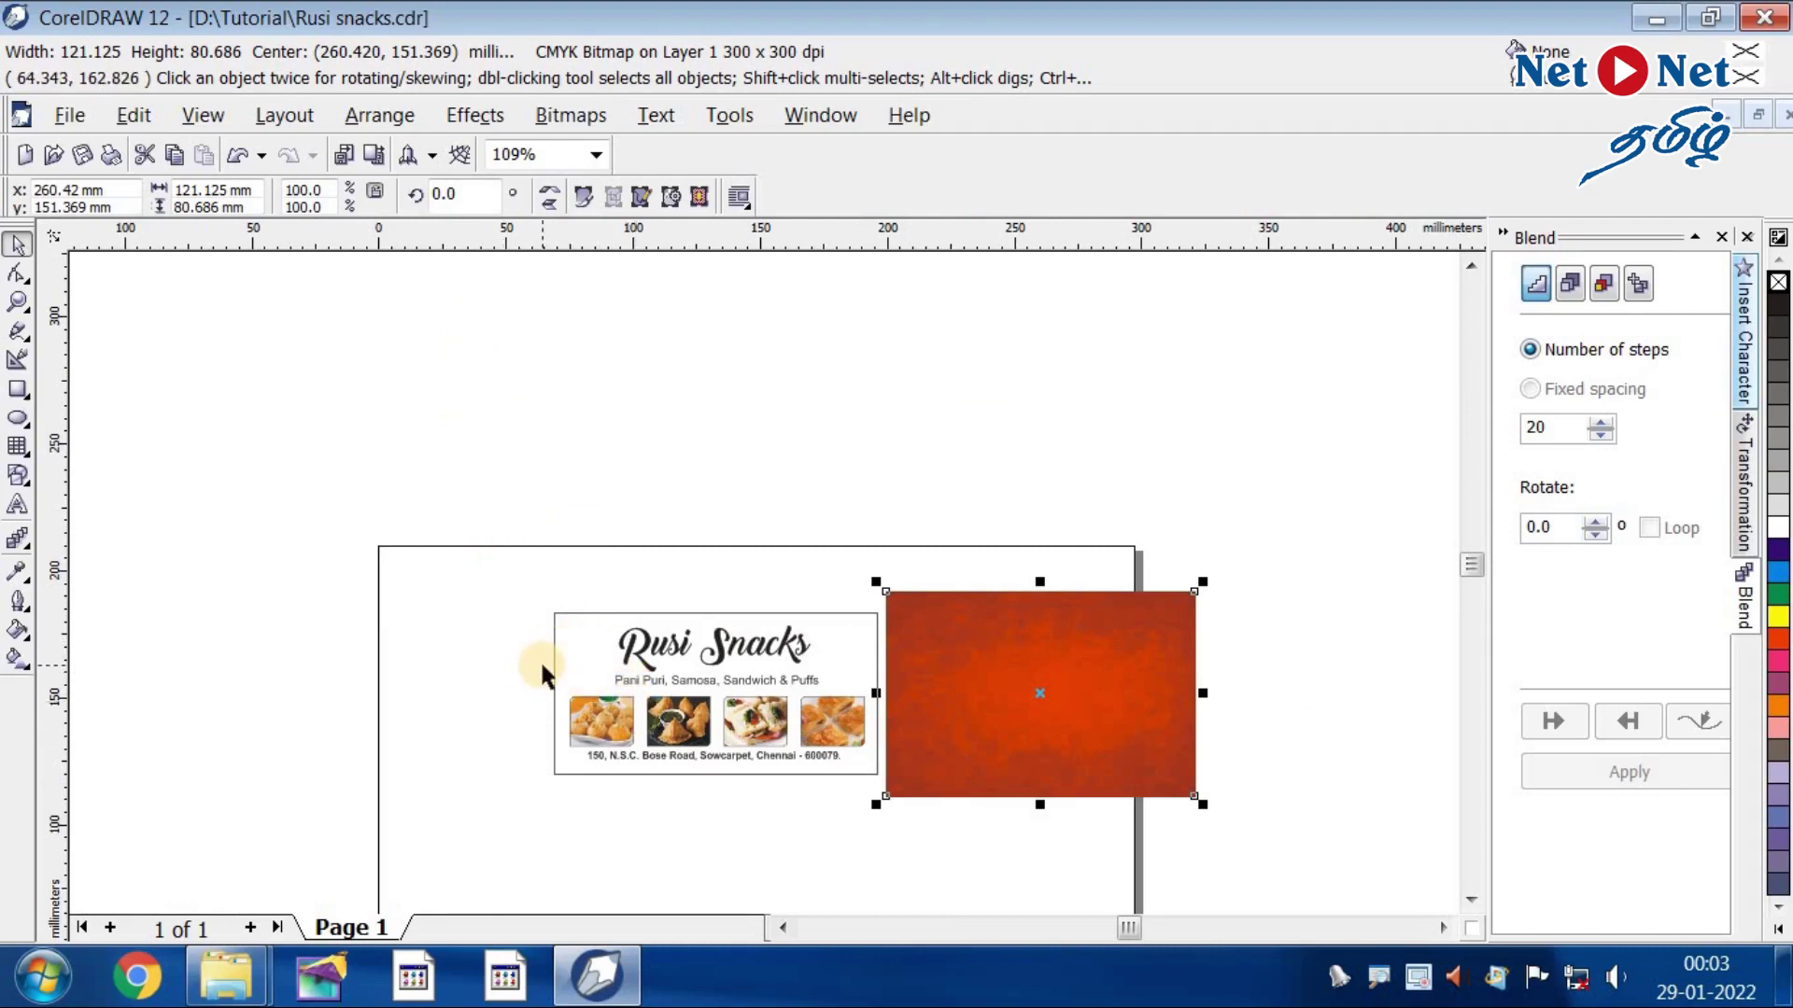
{"action": "key", "text": "alt+c"}
{"action": "key", "text": "Right"}
{"action": "key", "text": "Return"}
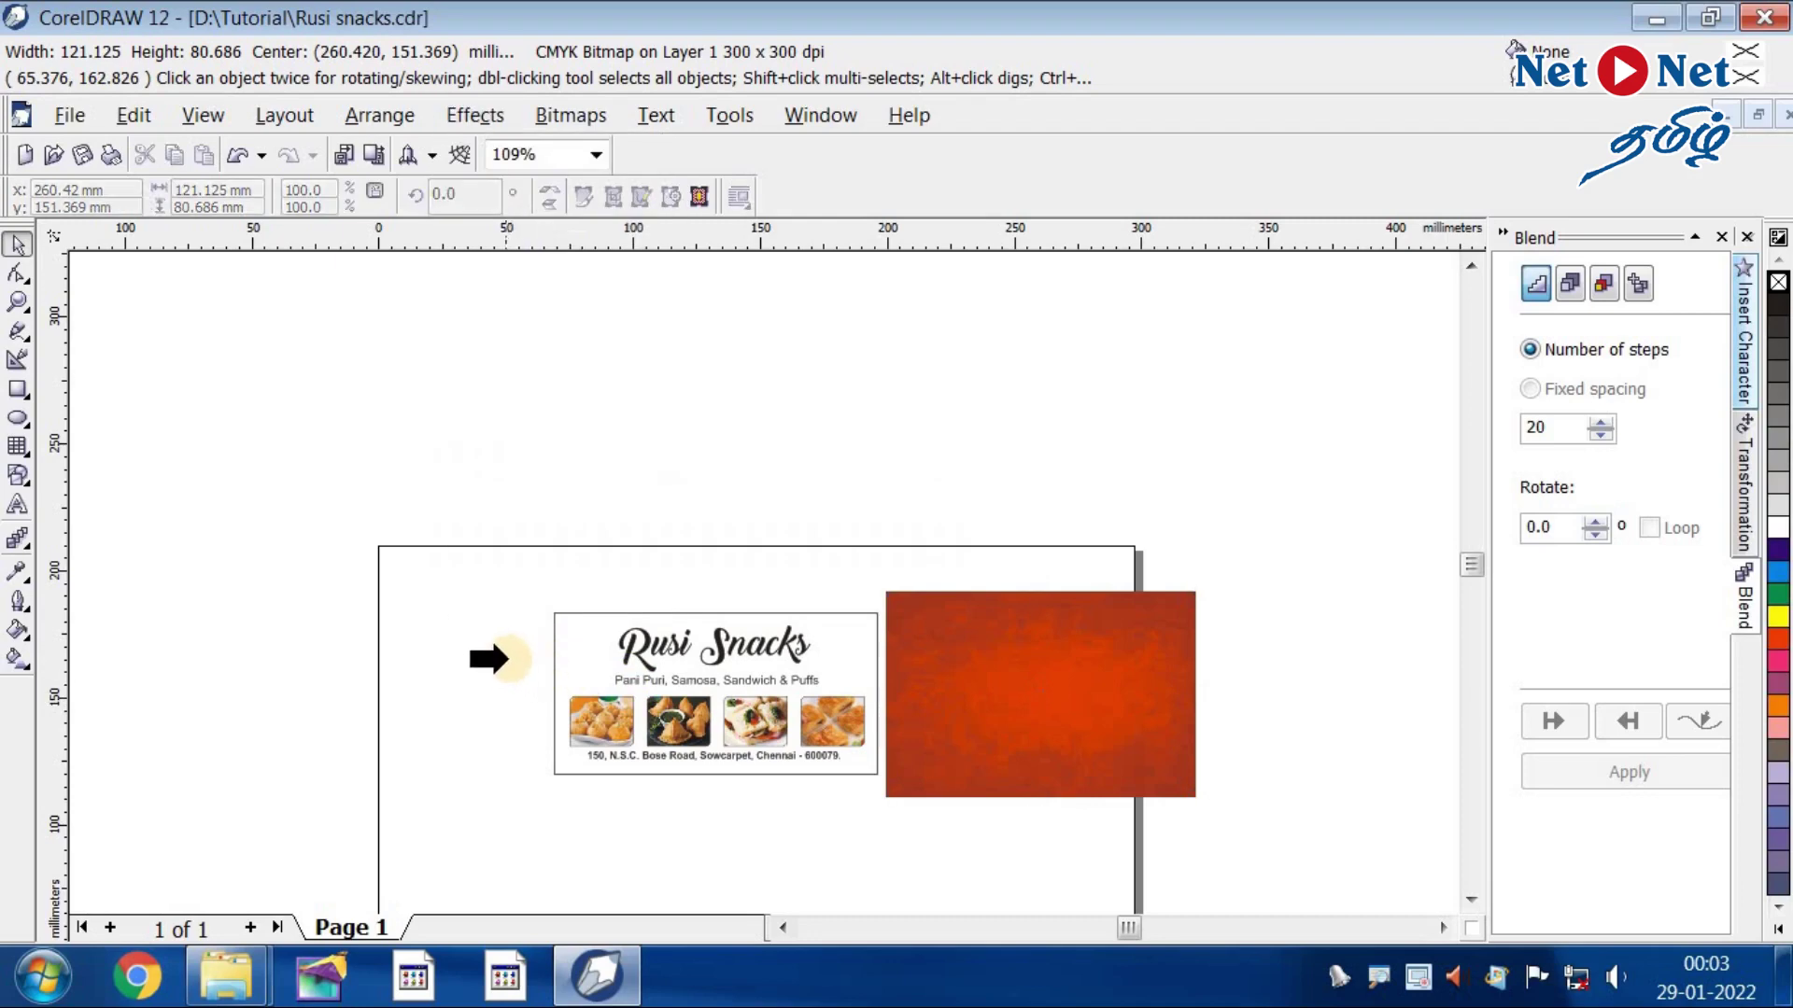
{"action": "left_click", "coordinate": [566, 625]}
{"action": "key", "text": "z"}
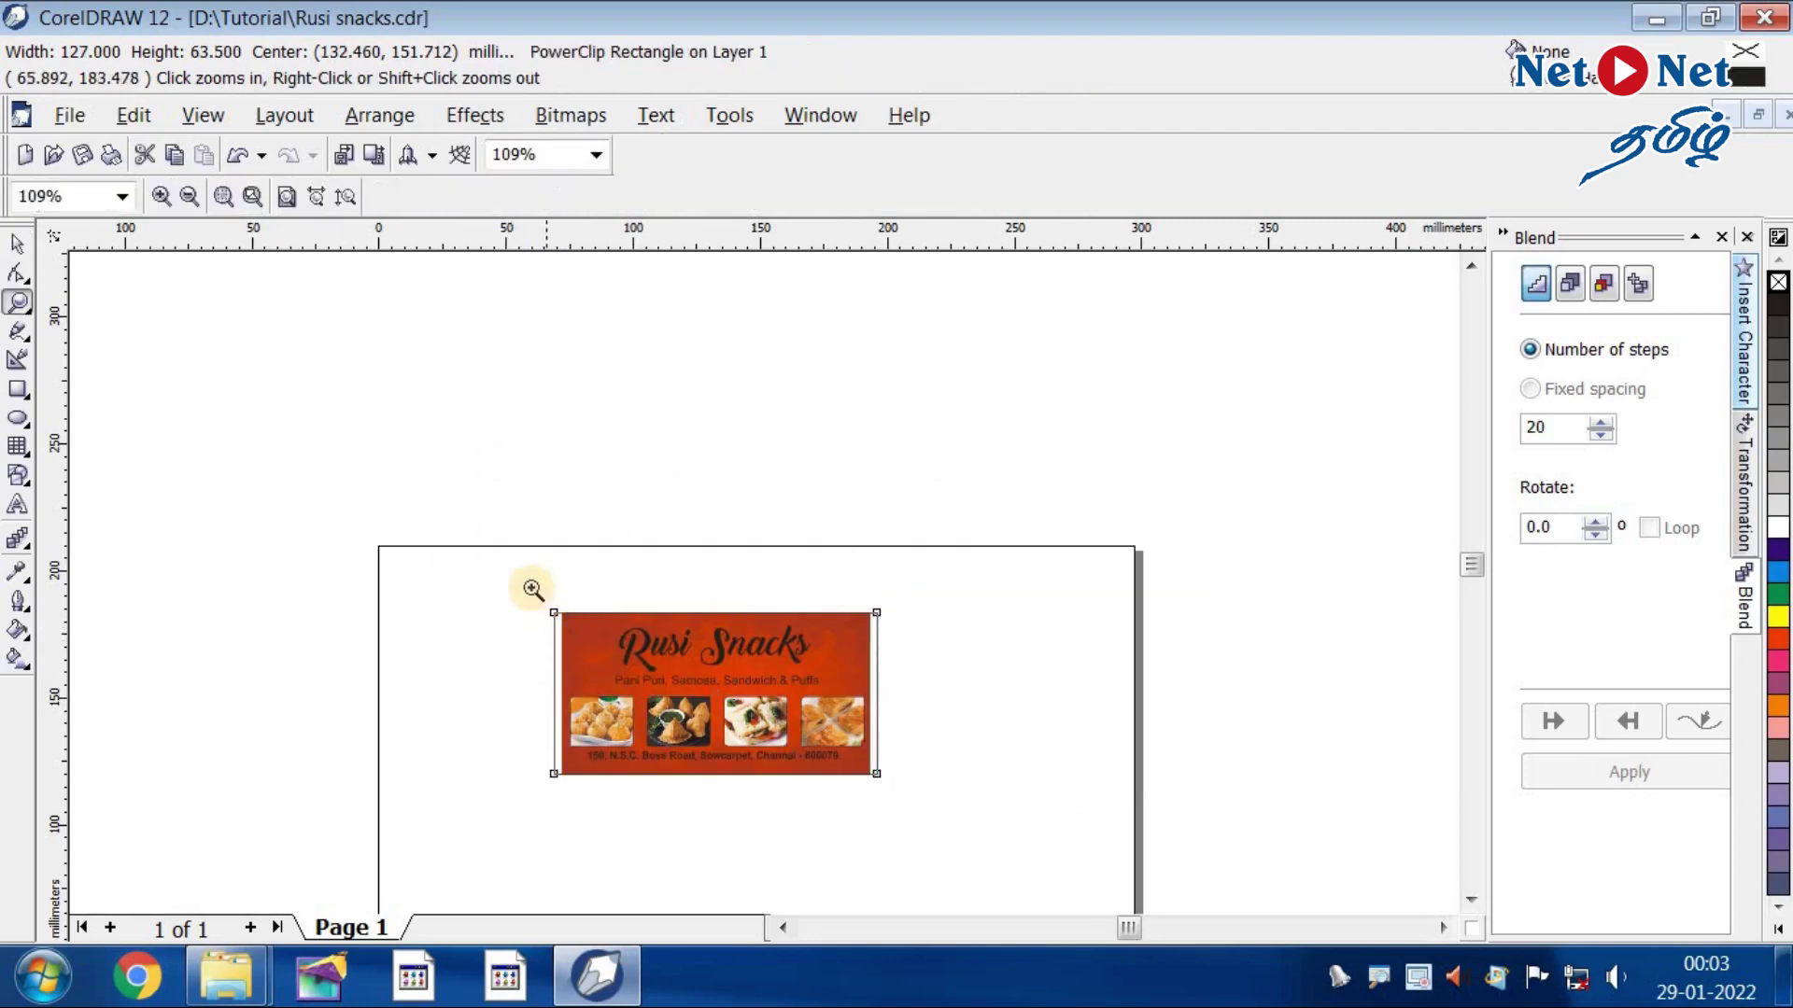
{"action": "key", "text": "shift+F2"}
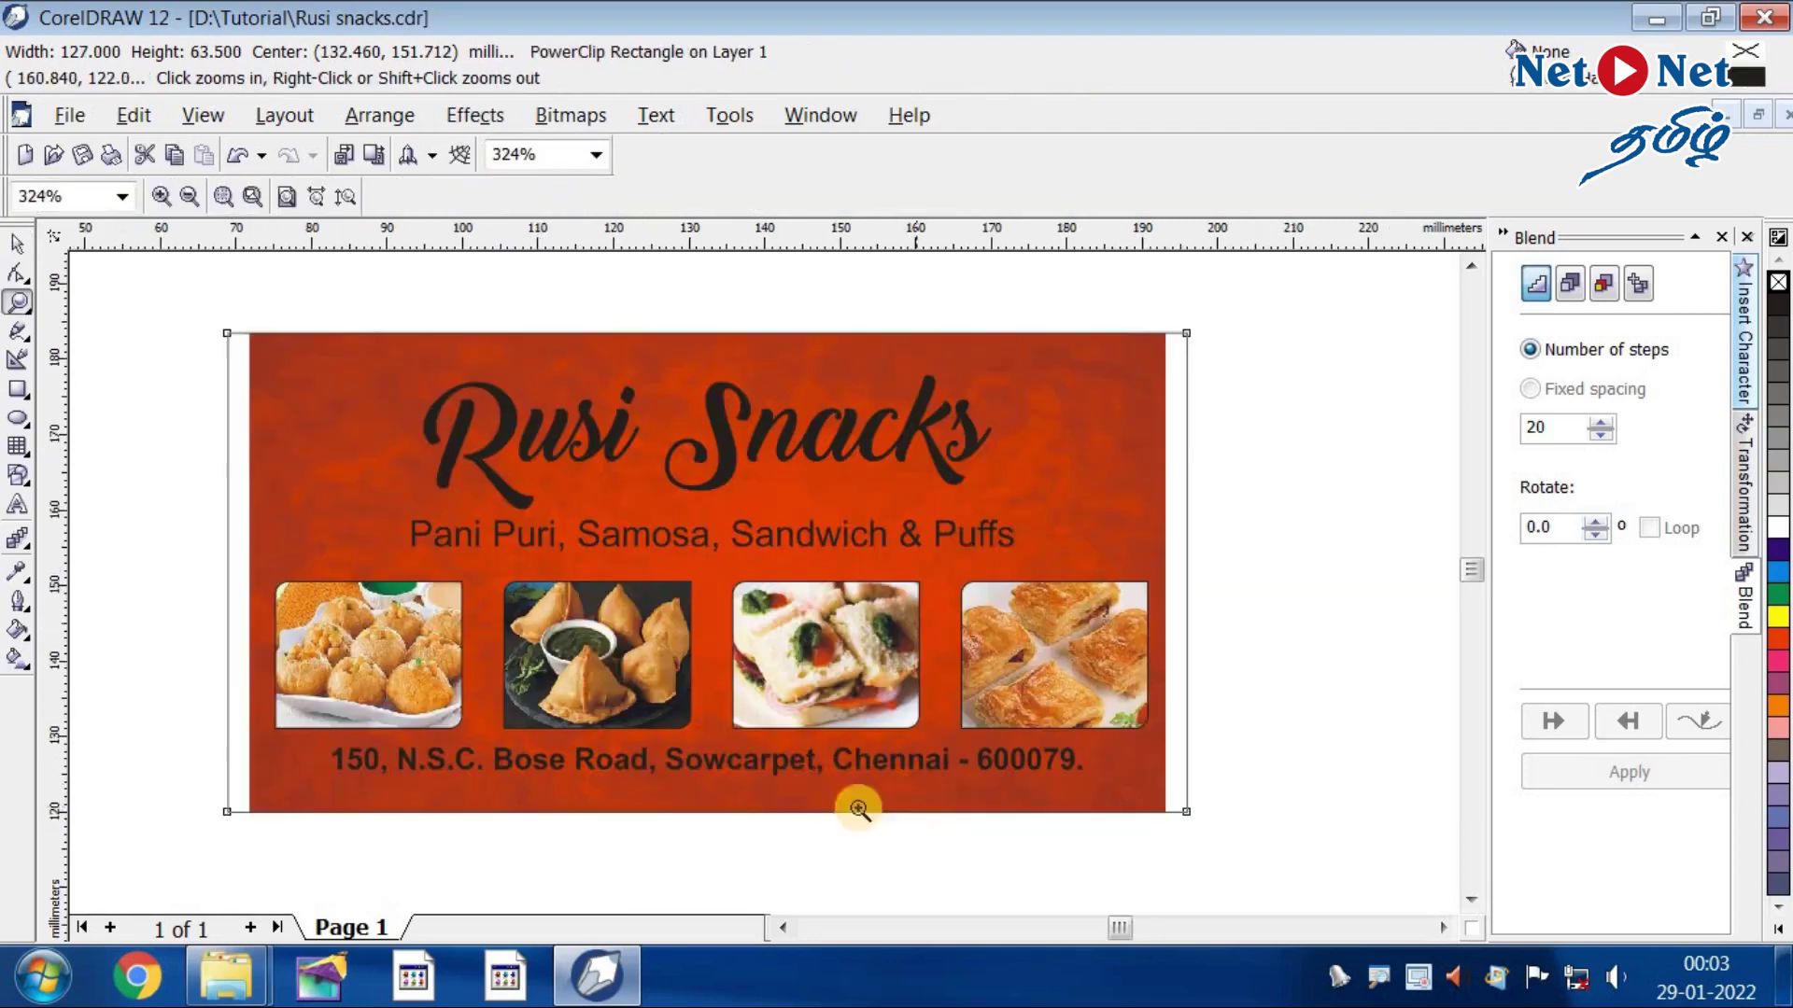
- Enlarge the PowerClipped red background until it covers the card's full width, and finish editing the contents
{"action": "left_click", "coordinate": [17, 244]}
{"action": "left_click", "coordinate": [1154, 366], "text": "ctrl"}
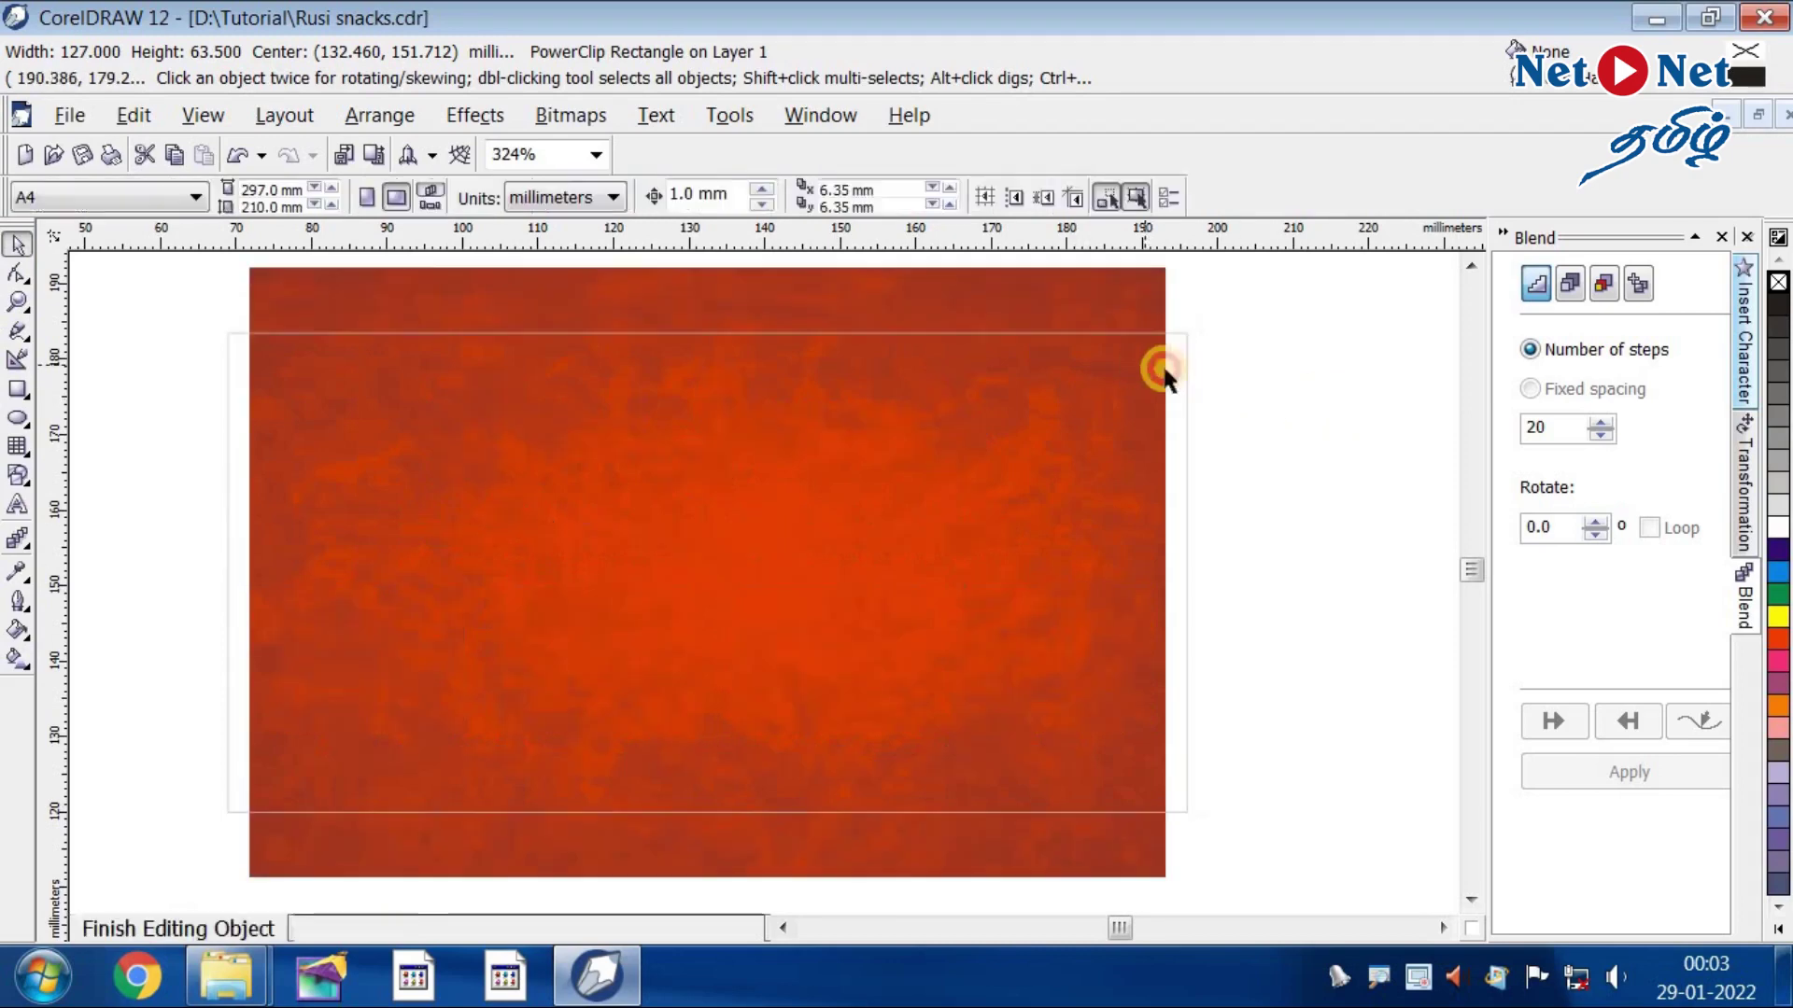
{"action": "left_click", "coordinate": [1154, 308]}
{"action": "left_click_drag", "start_coordinate": [1180, 256], "coordinate": [1329, 472]}
{"action": "left_click", "coordinate": [1336, 468], "text": "ctrl"}
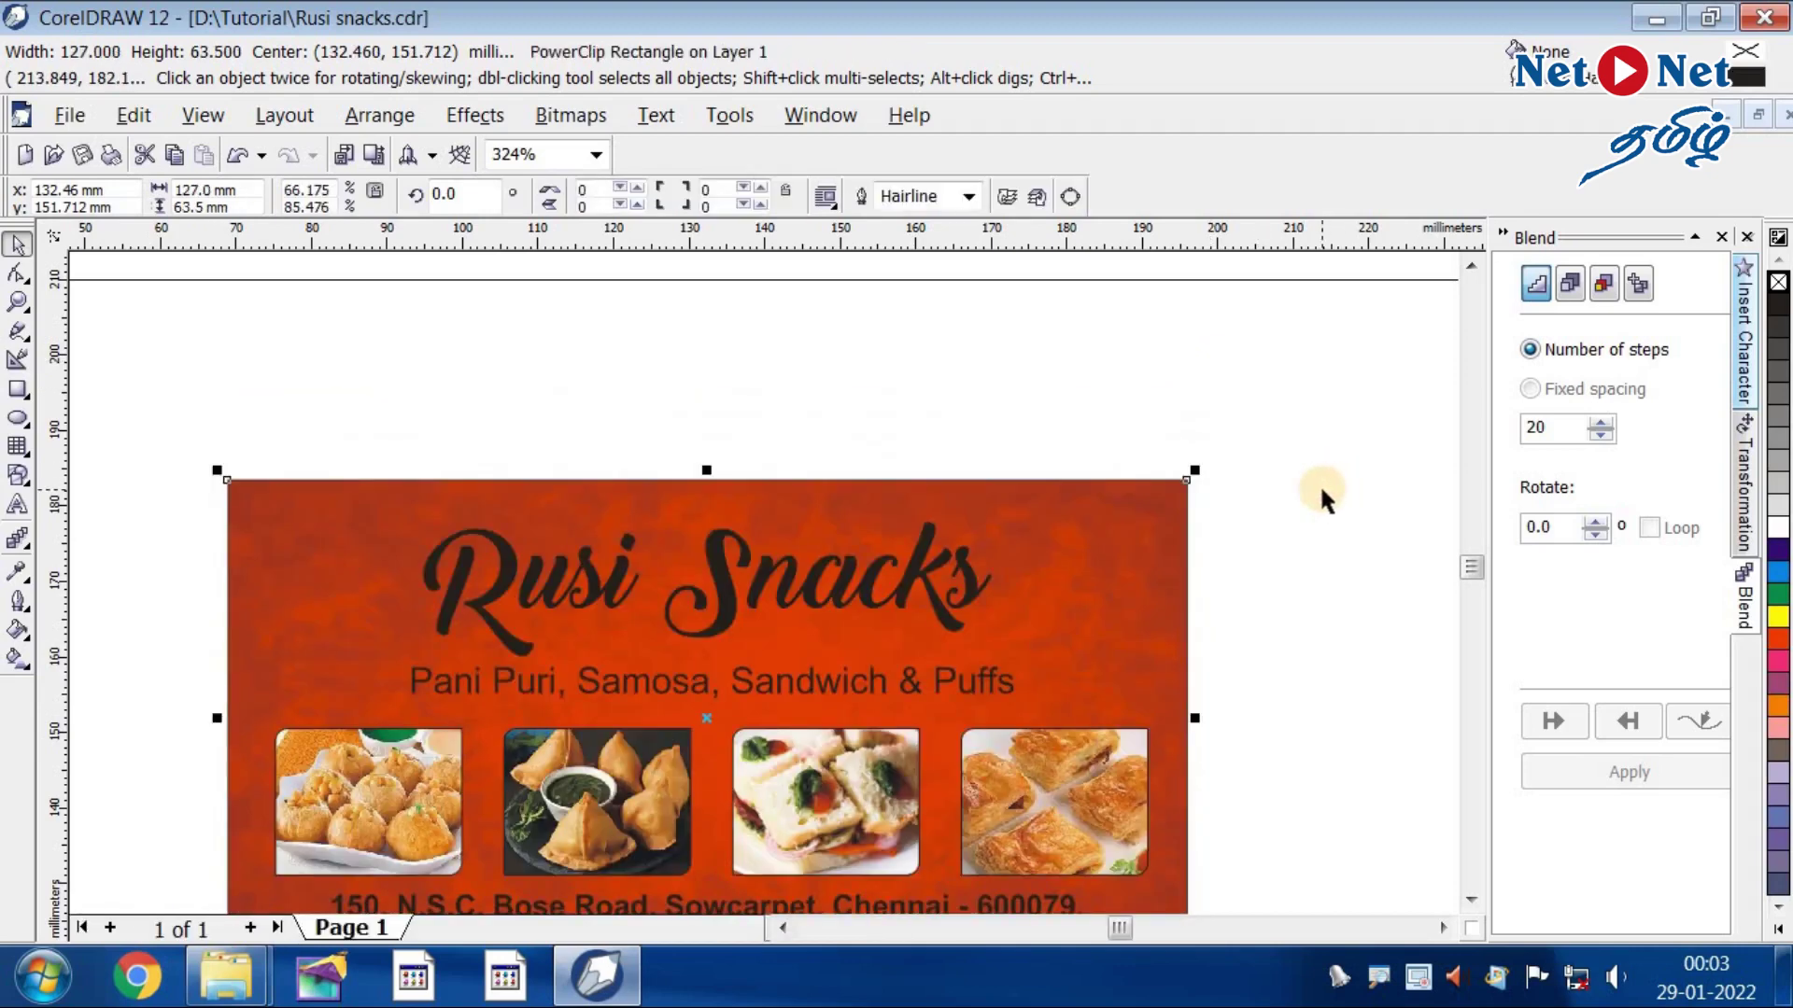
{"action": "left_click", "coordinate": [1319, 484]}
- Select the four snack pictures on the card and colour their outlines orange
{"action": "left_click", "coordinate": [1471, 900]}
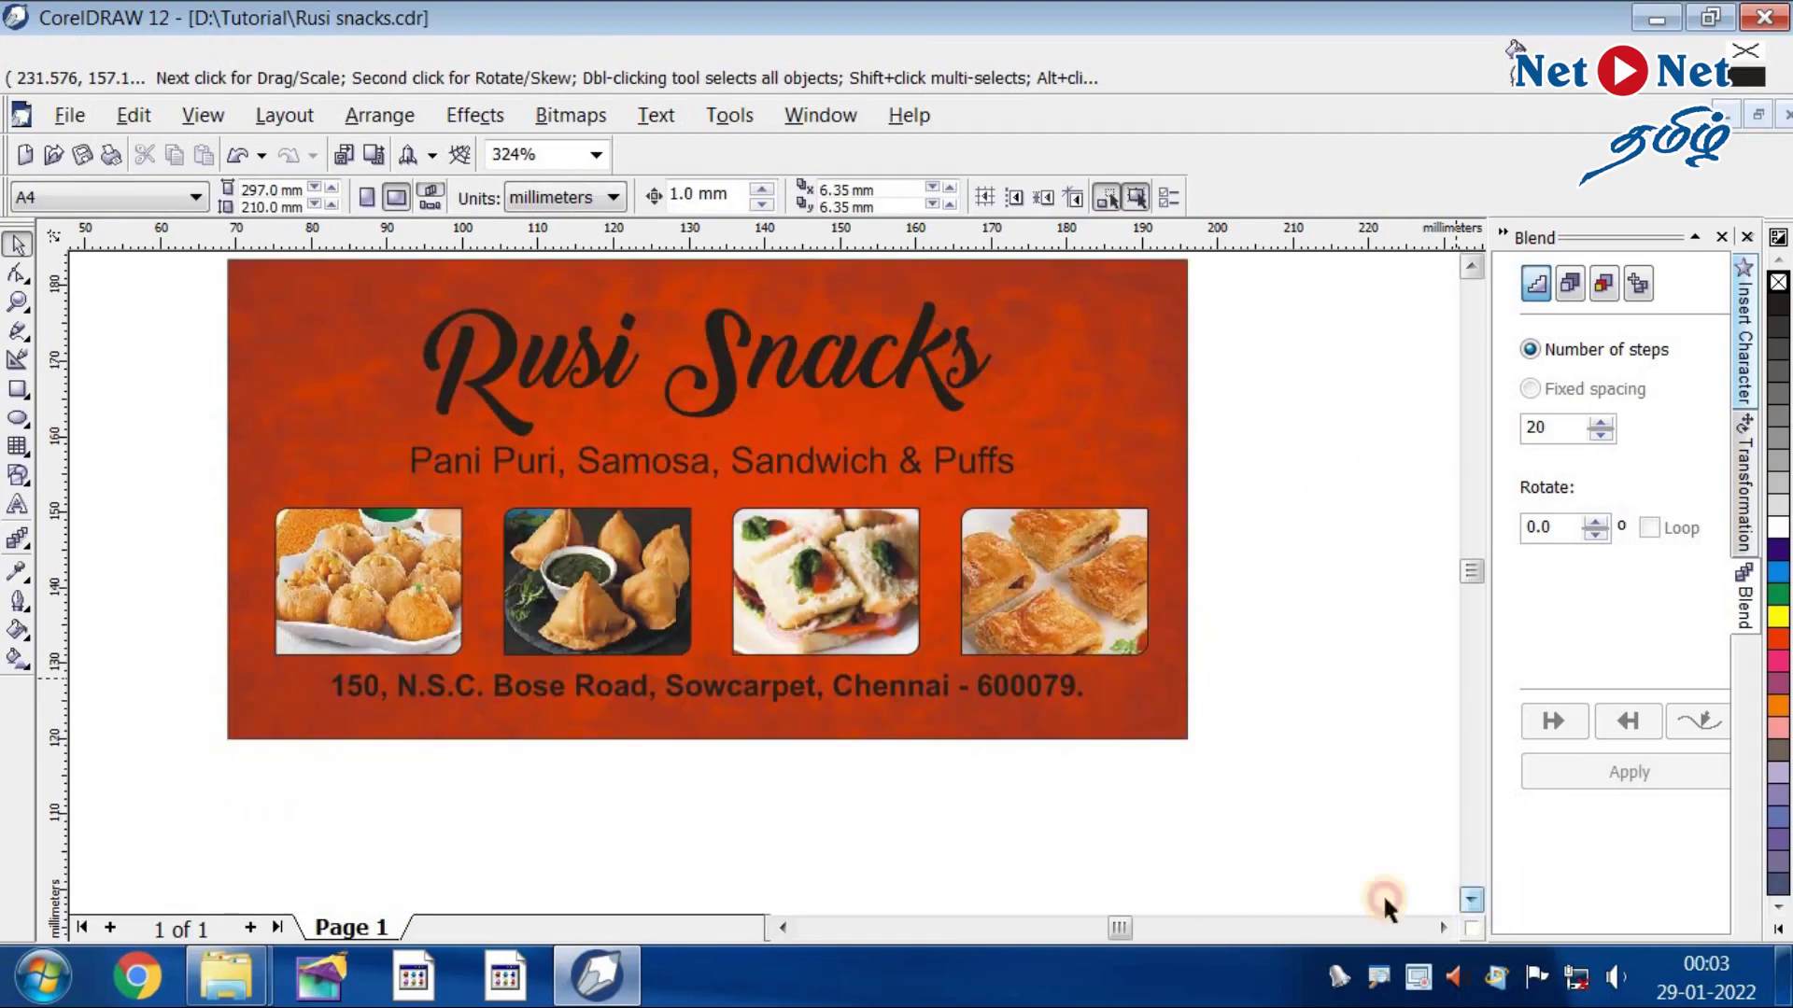
{"action": "left_click", "coordinate": [294, 586]}
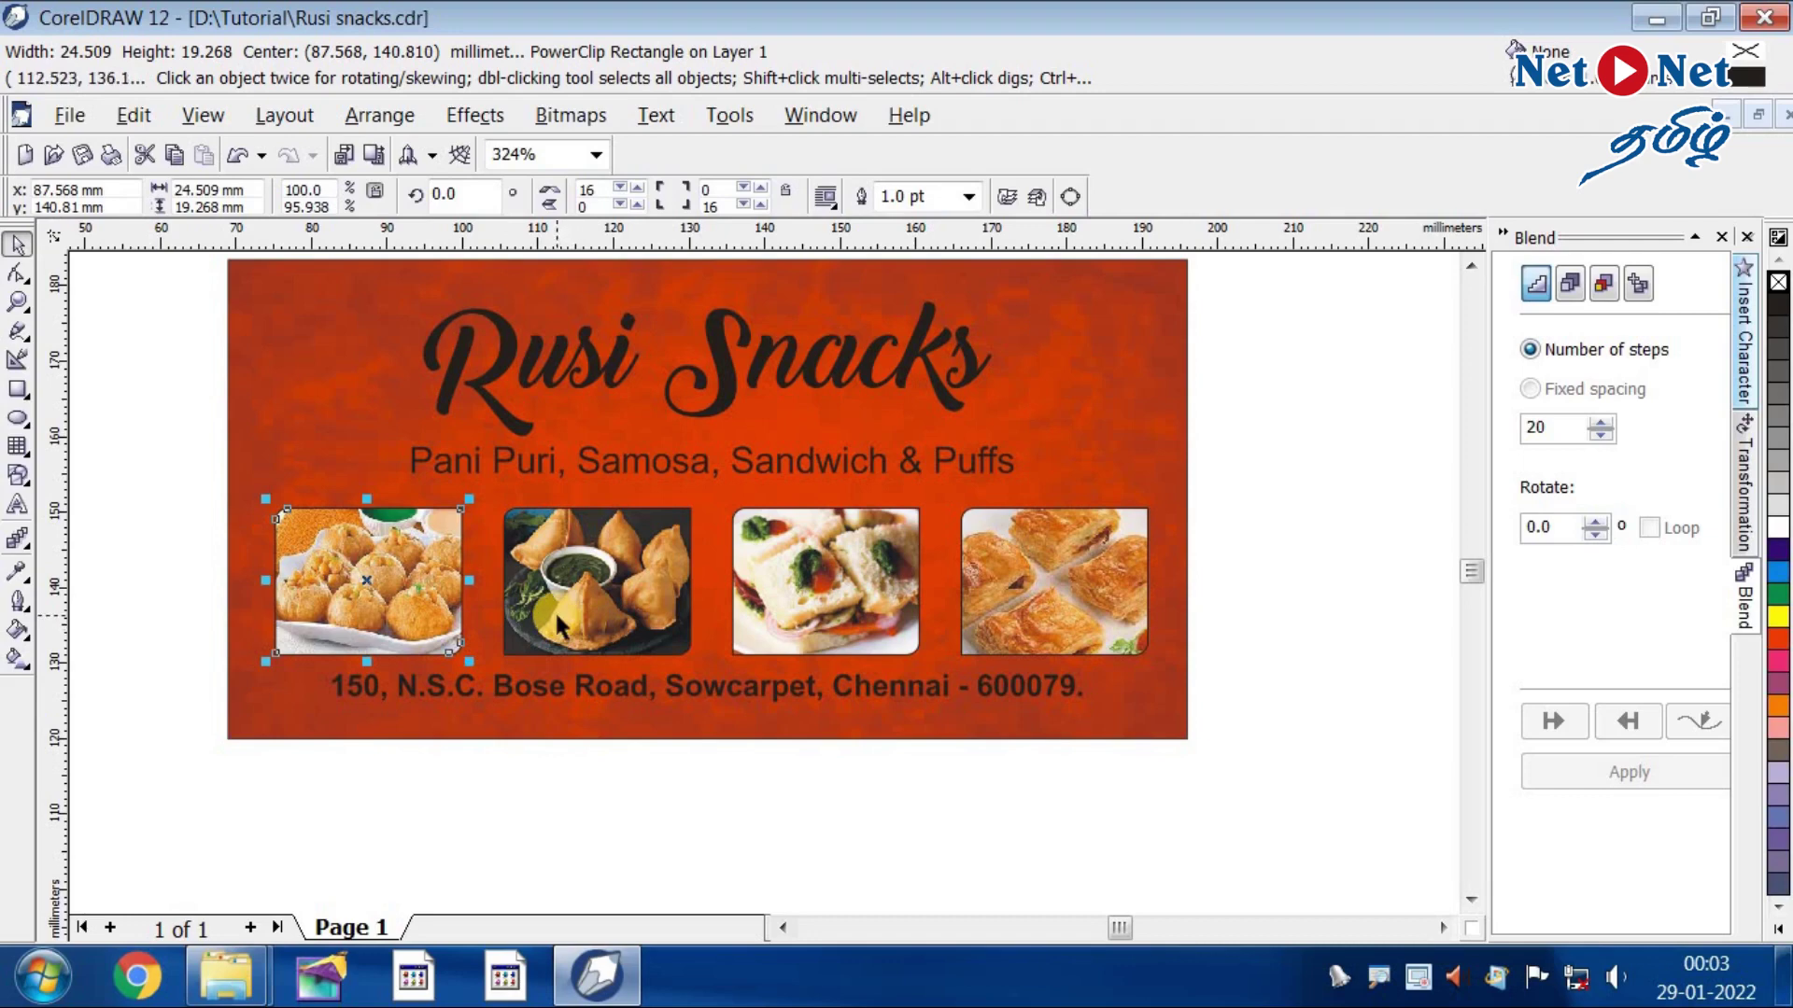
{"action": "left_click", "coordinate": [658, 614], "text": "shift"}
{"action": "left_click", "coordinate": [917, 624], "text": "shift"}
{"action": "left_click", "coordinate": [1034, 604], "text": "shift"}
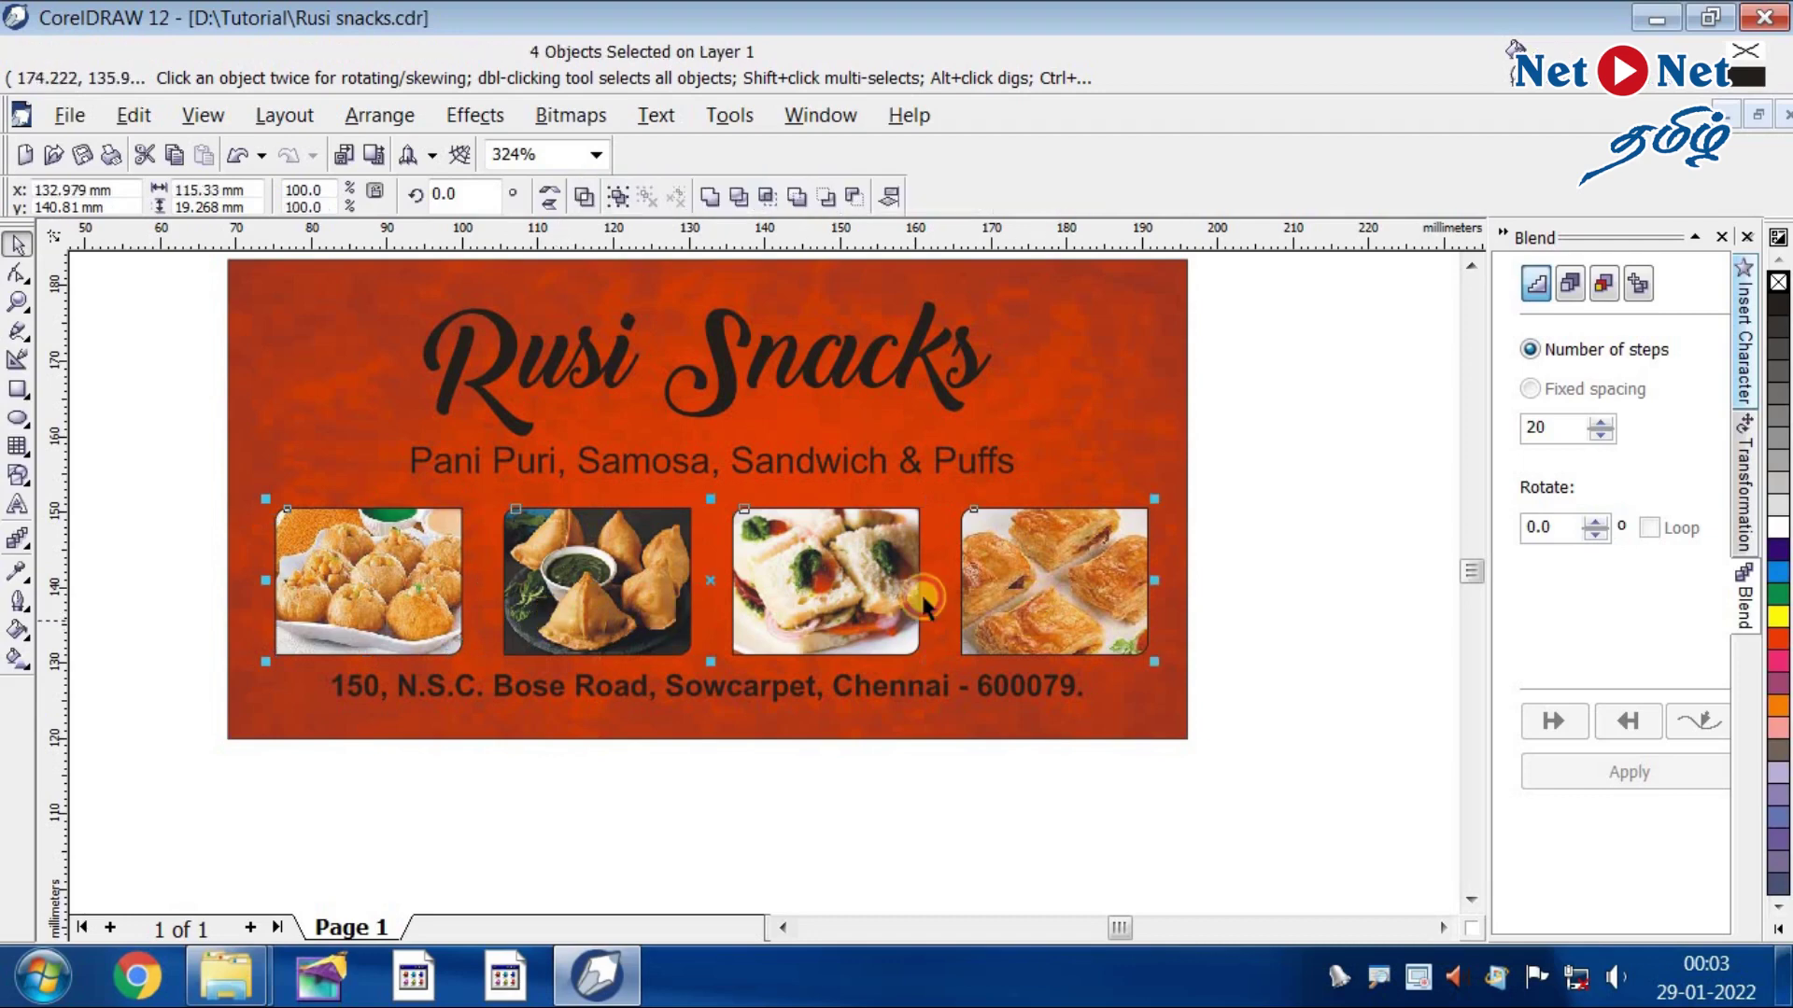
{"action": "key", "text": "z"}
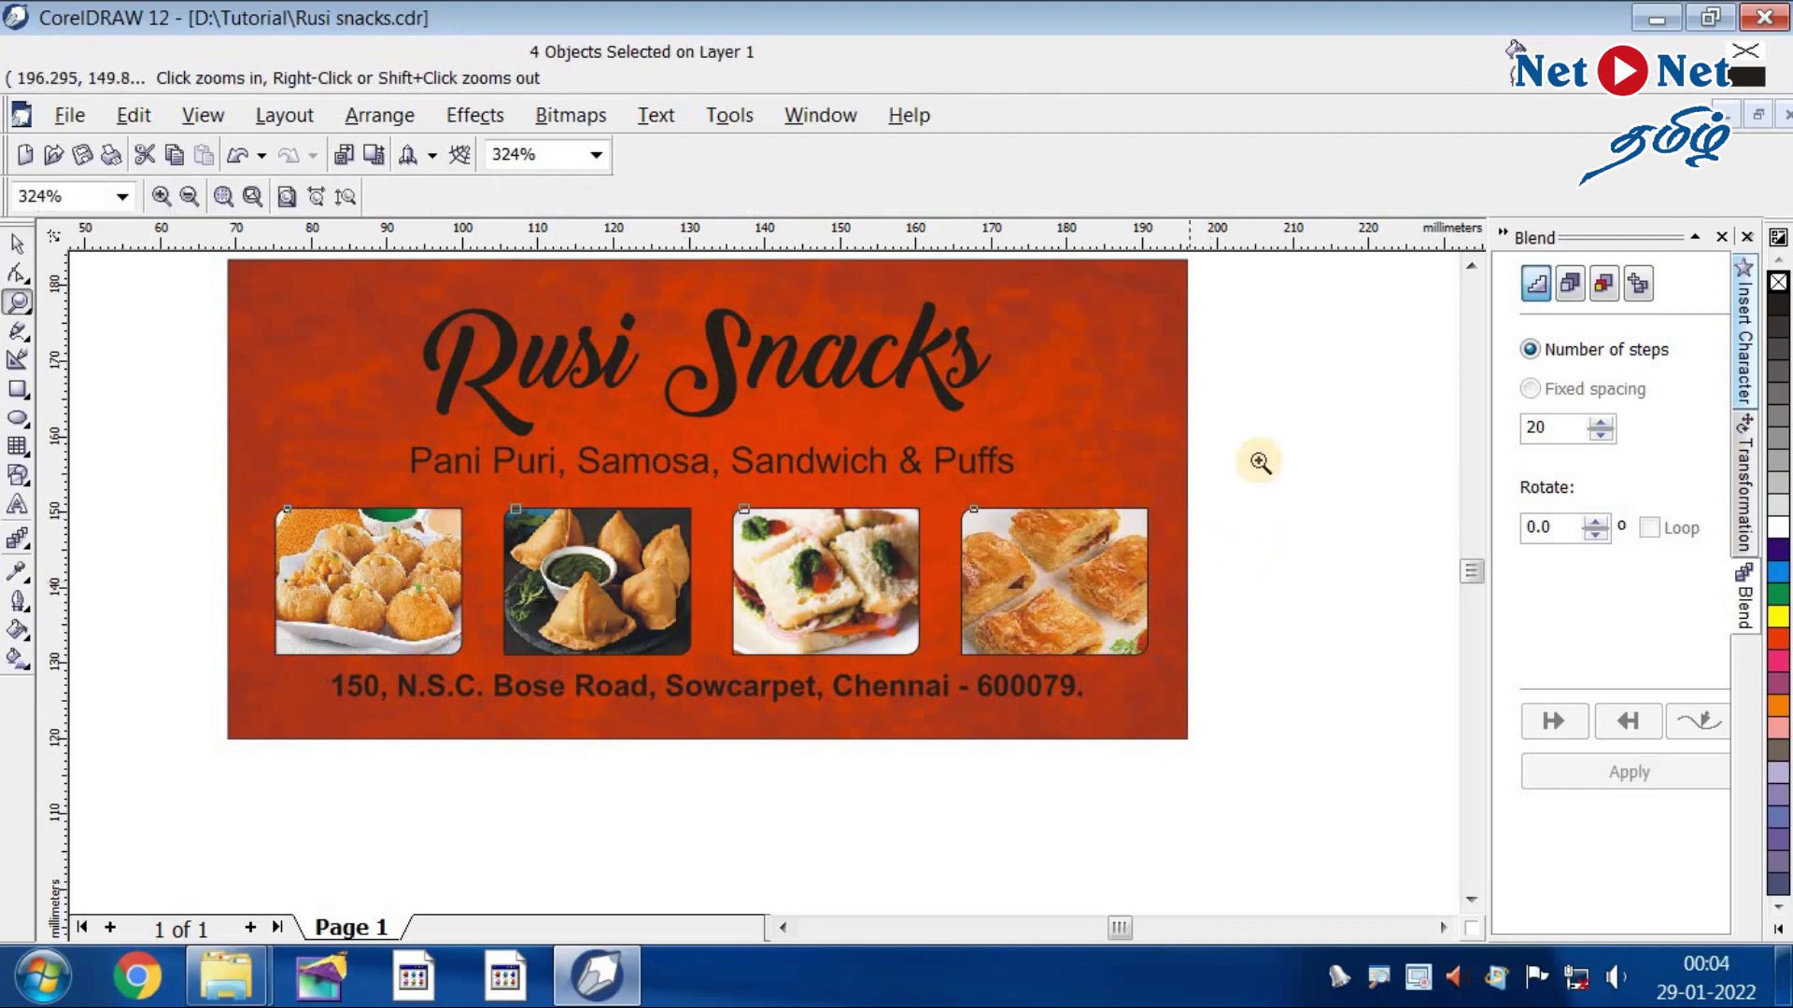
{"action": "left_click", "coordinate": [1076, 713]}
{"action": "key", "text": "space"}
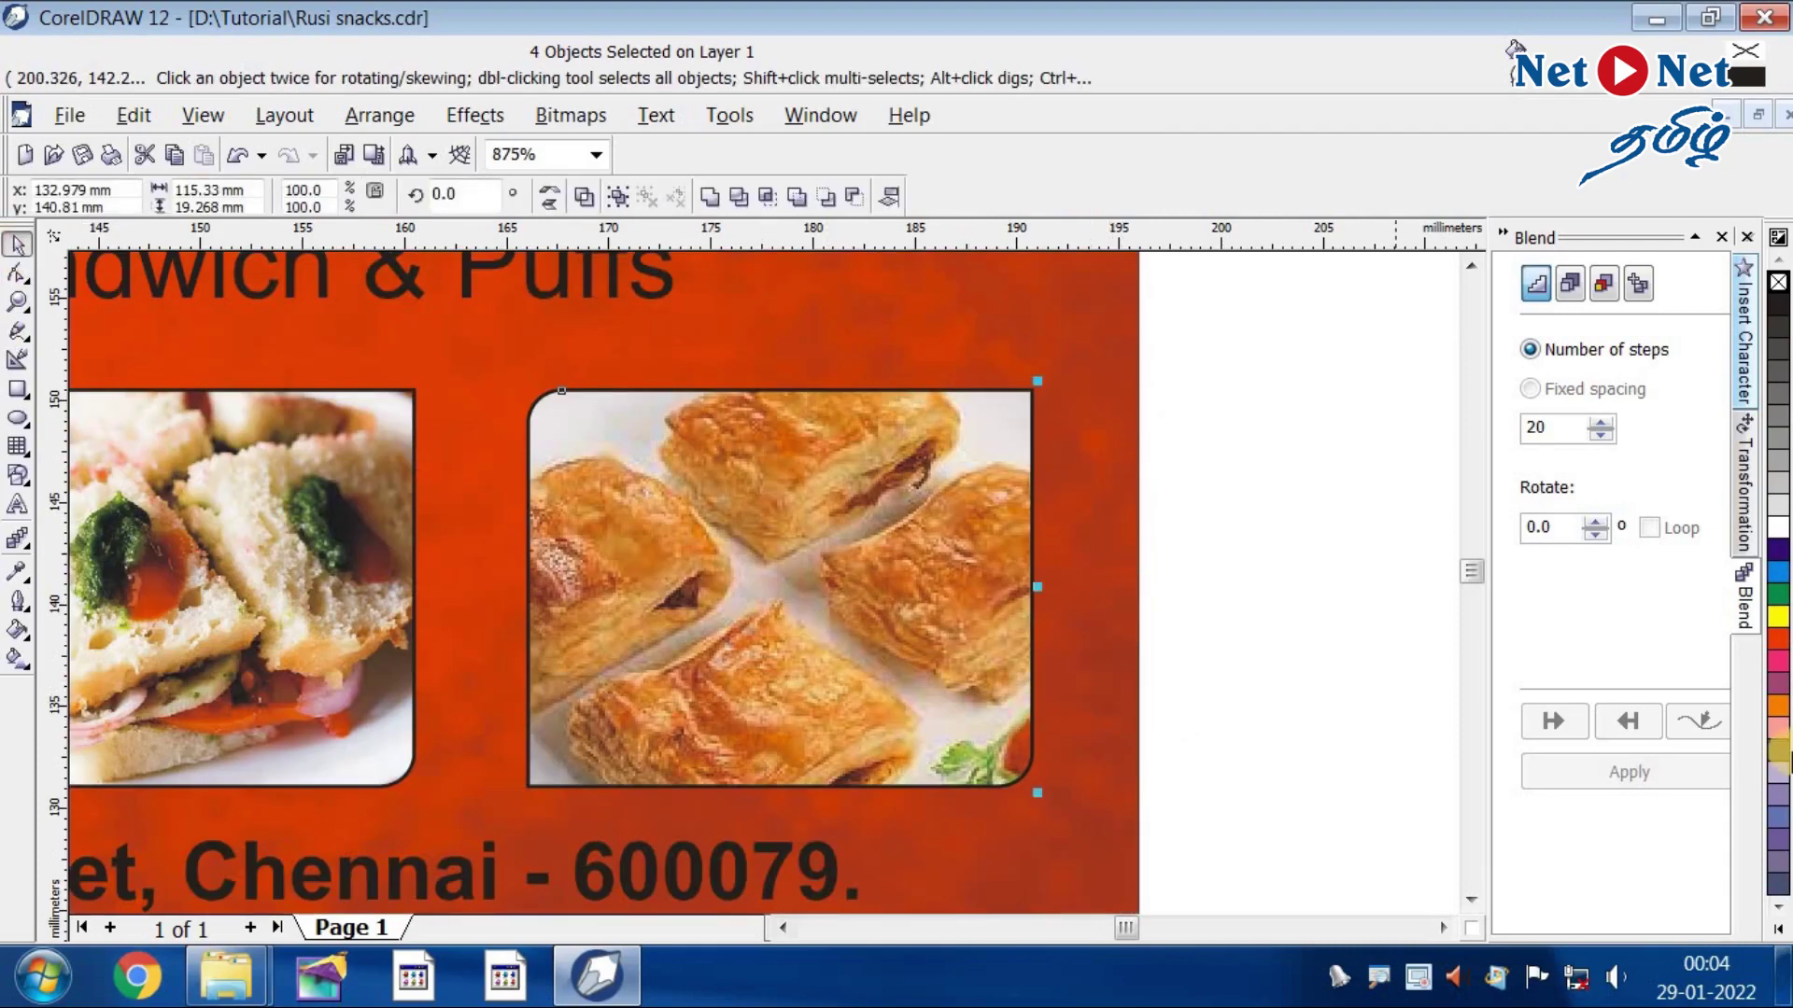
{"action": "right_click", "coordinate": [1777, 721]}
- Set the outlines of the four snack pictures to 1.5 pt wide in golden yellow
{"action": "key", "text": "F12"}
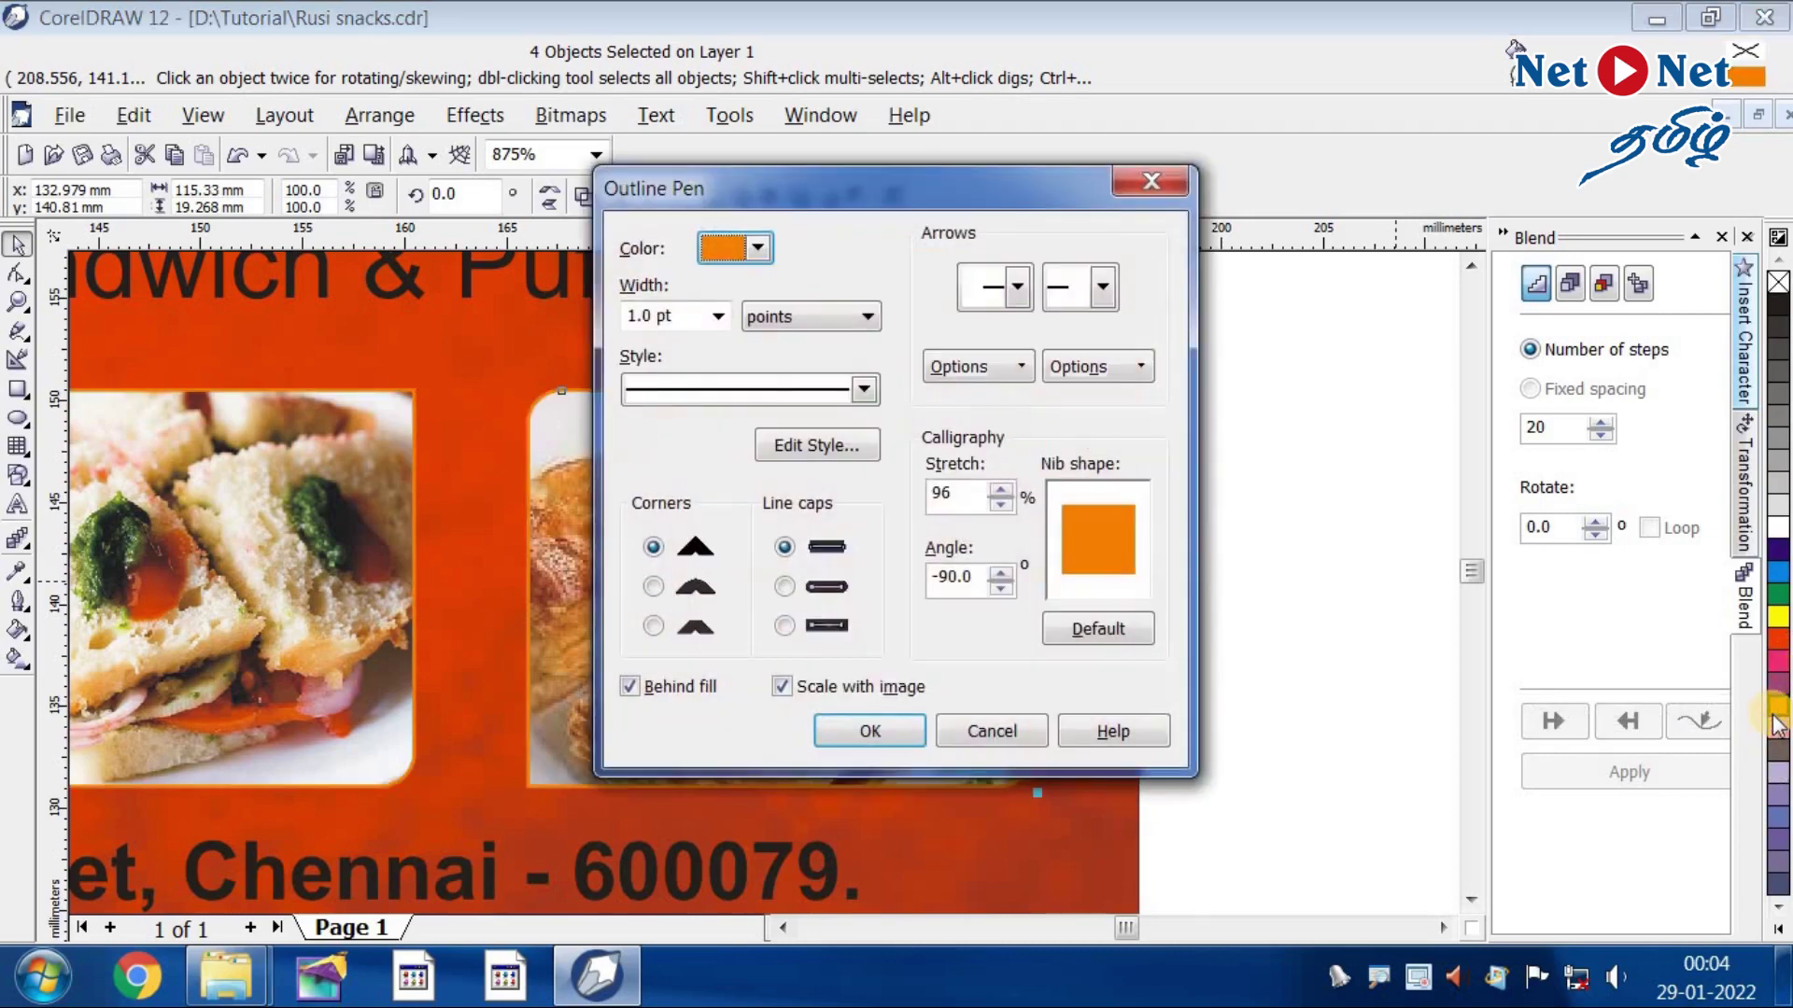
{"action": "left_click_drag", "start_coordinate": [691, 317], "coordinate": [423, 348]}
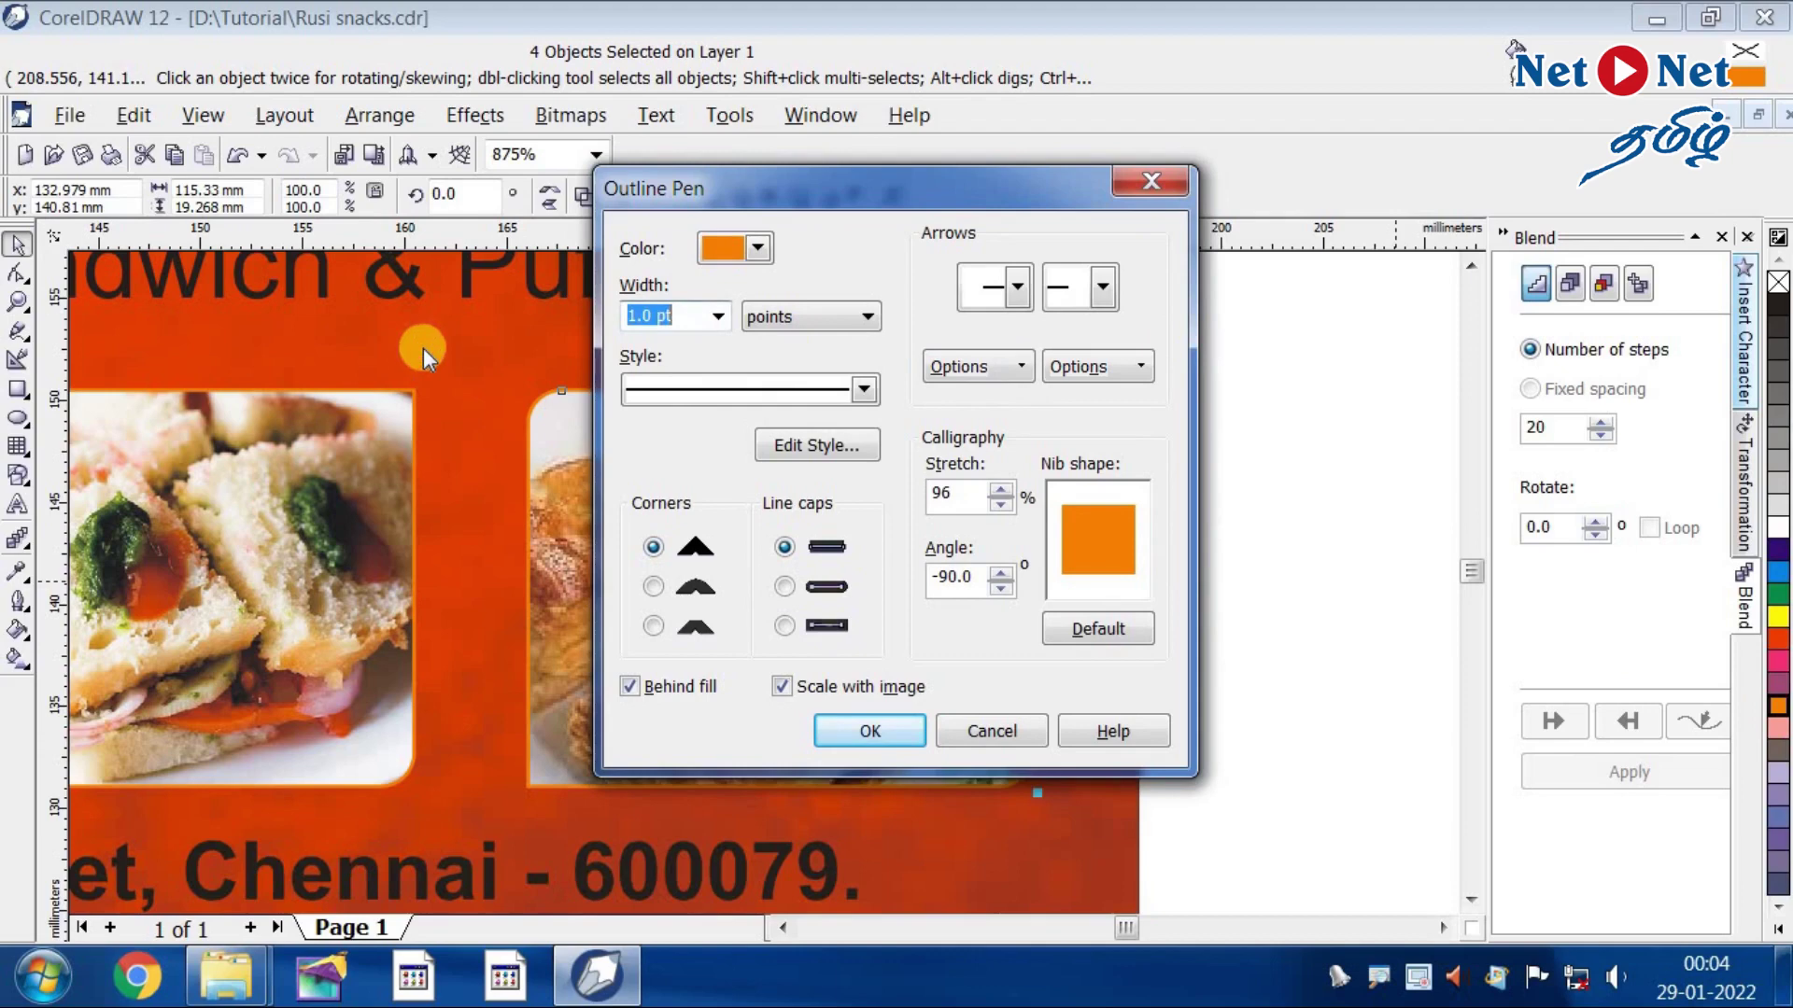
{"action": "type", "text": "1.5"}
{"action": "key", "text": "Tab"}
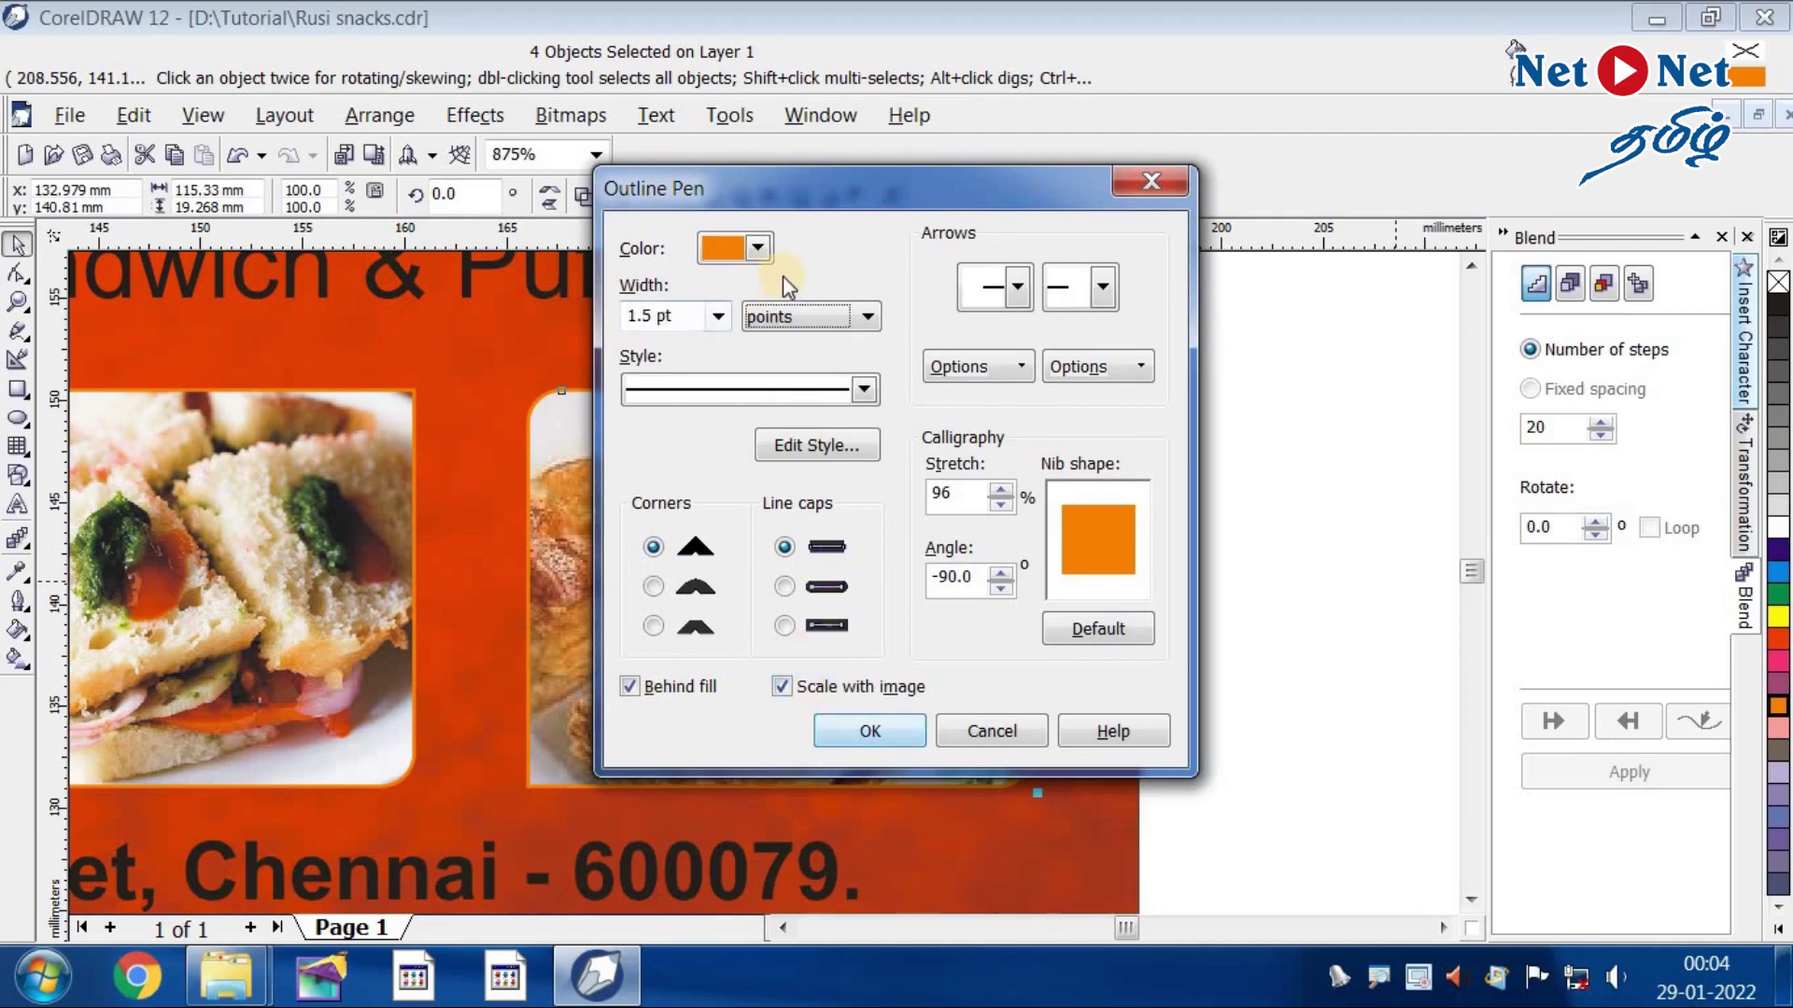
{"action": "left_click", "coordinate": [759, 248]}
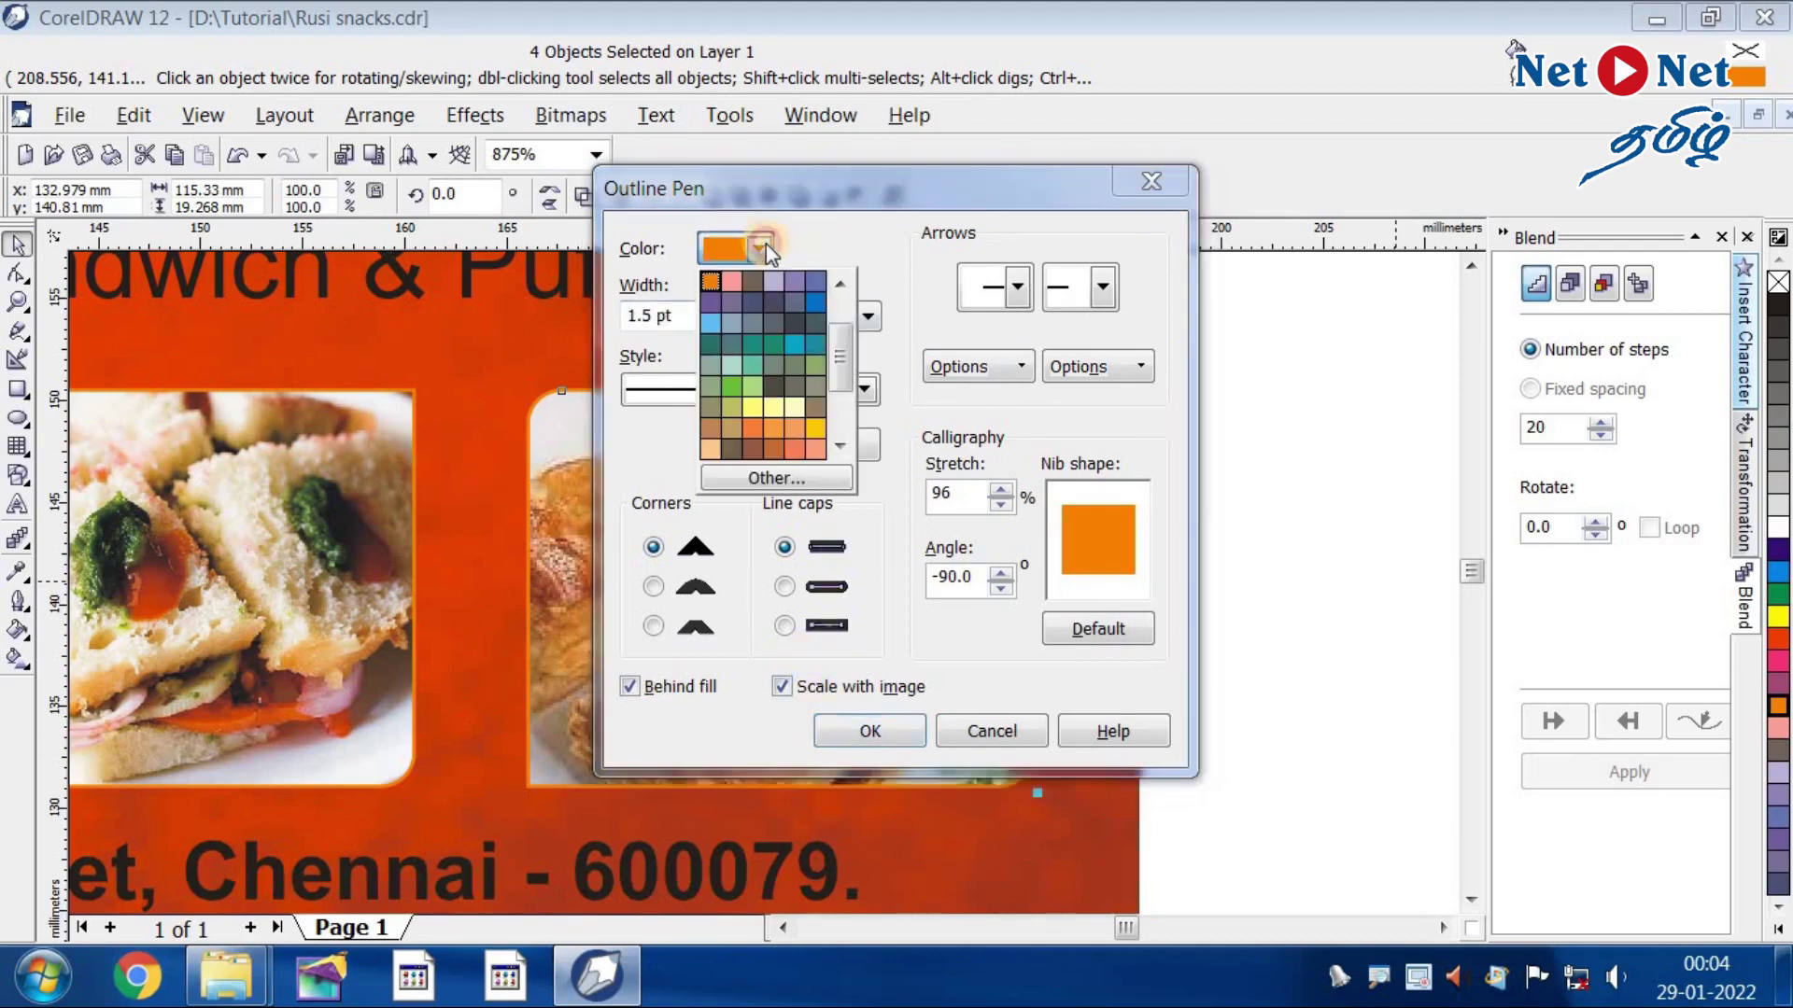
{"action": "left_click", "coordinate": [820, 435]}
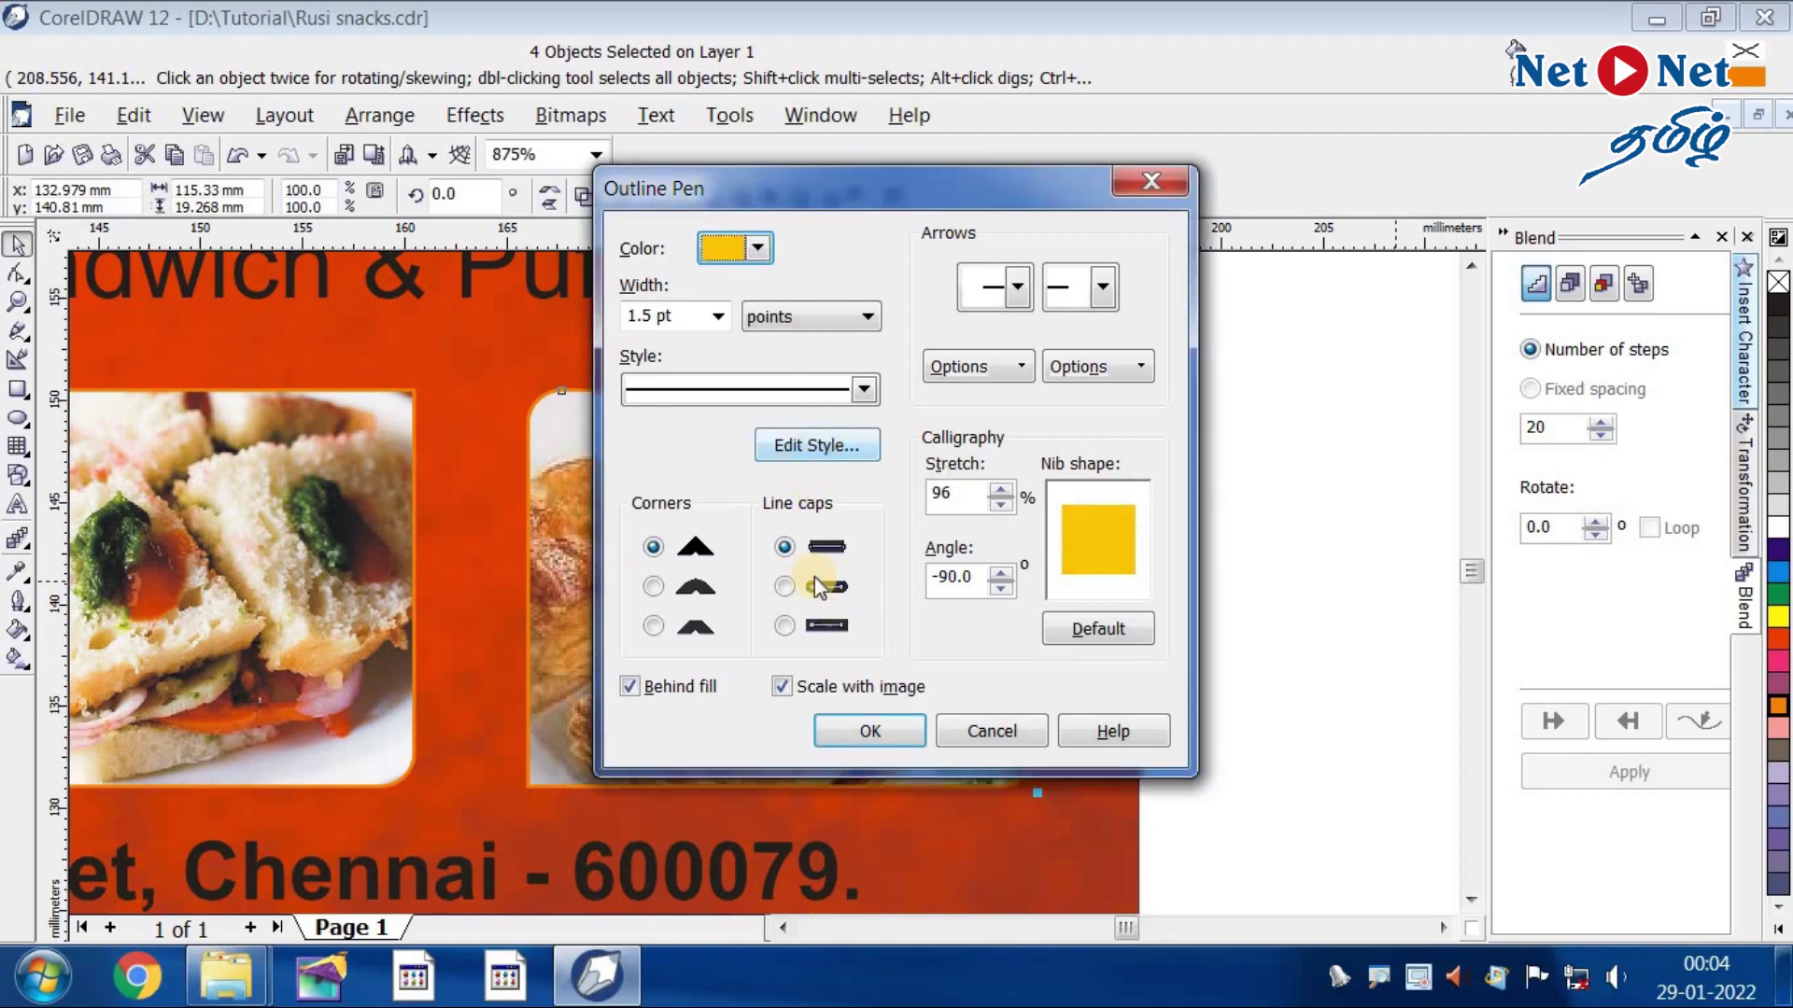
{"action": "left_click", "coordinate": [870, 731]}
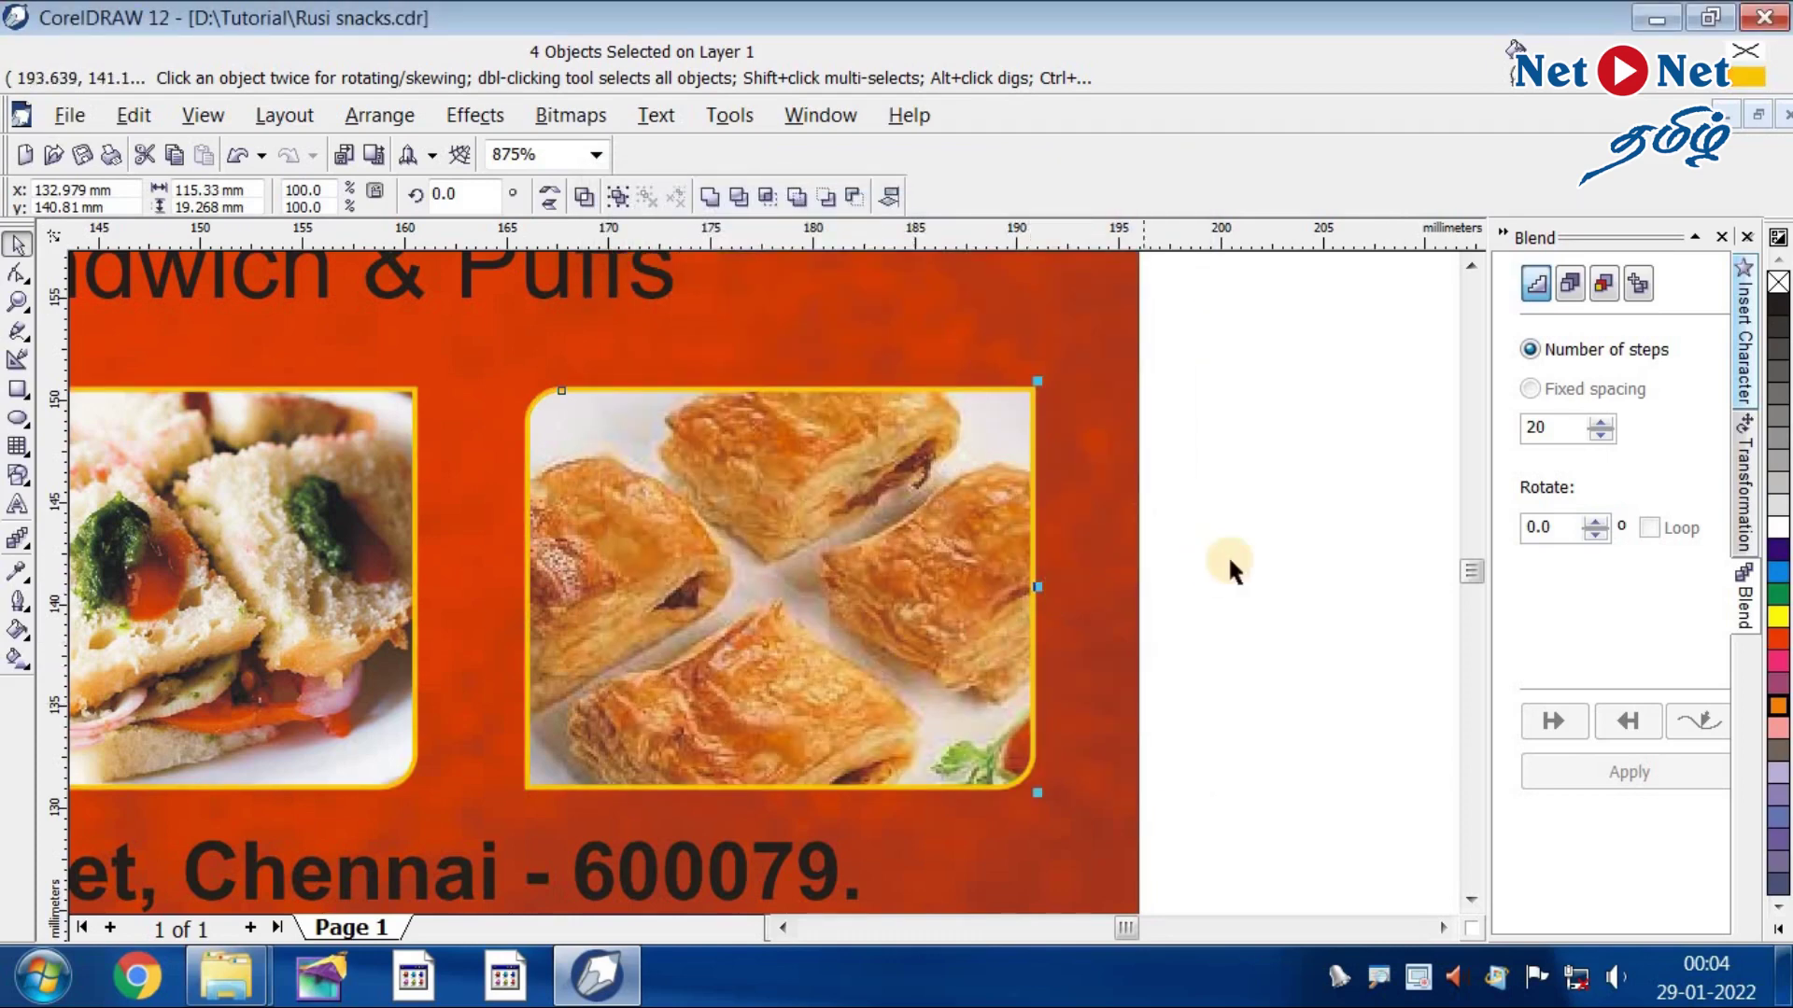
{"action": "scroll", "coordinate": [1241, 566], "scroll_direction": "down", "scroll_amount": 3}
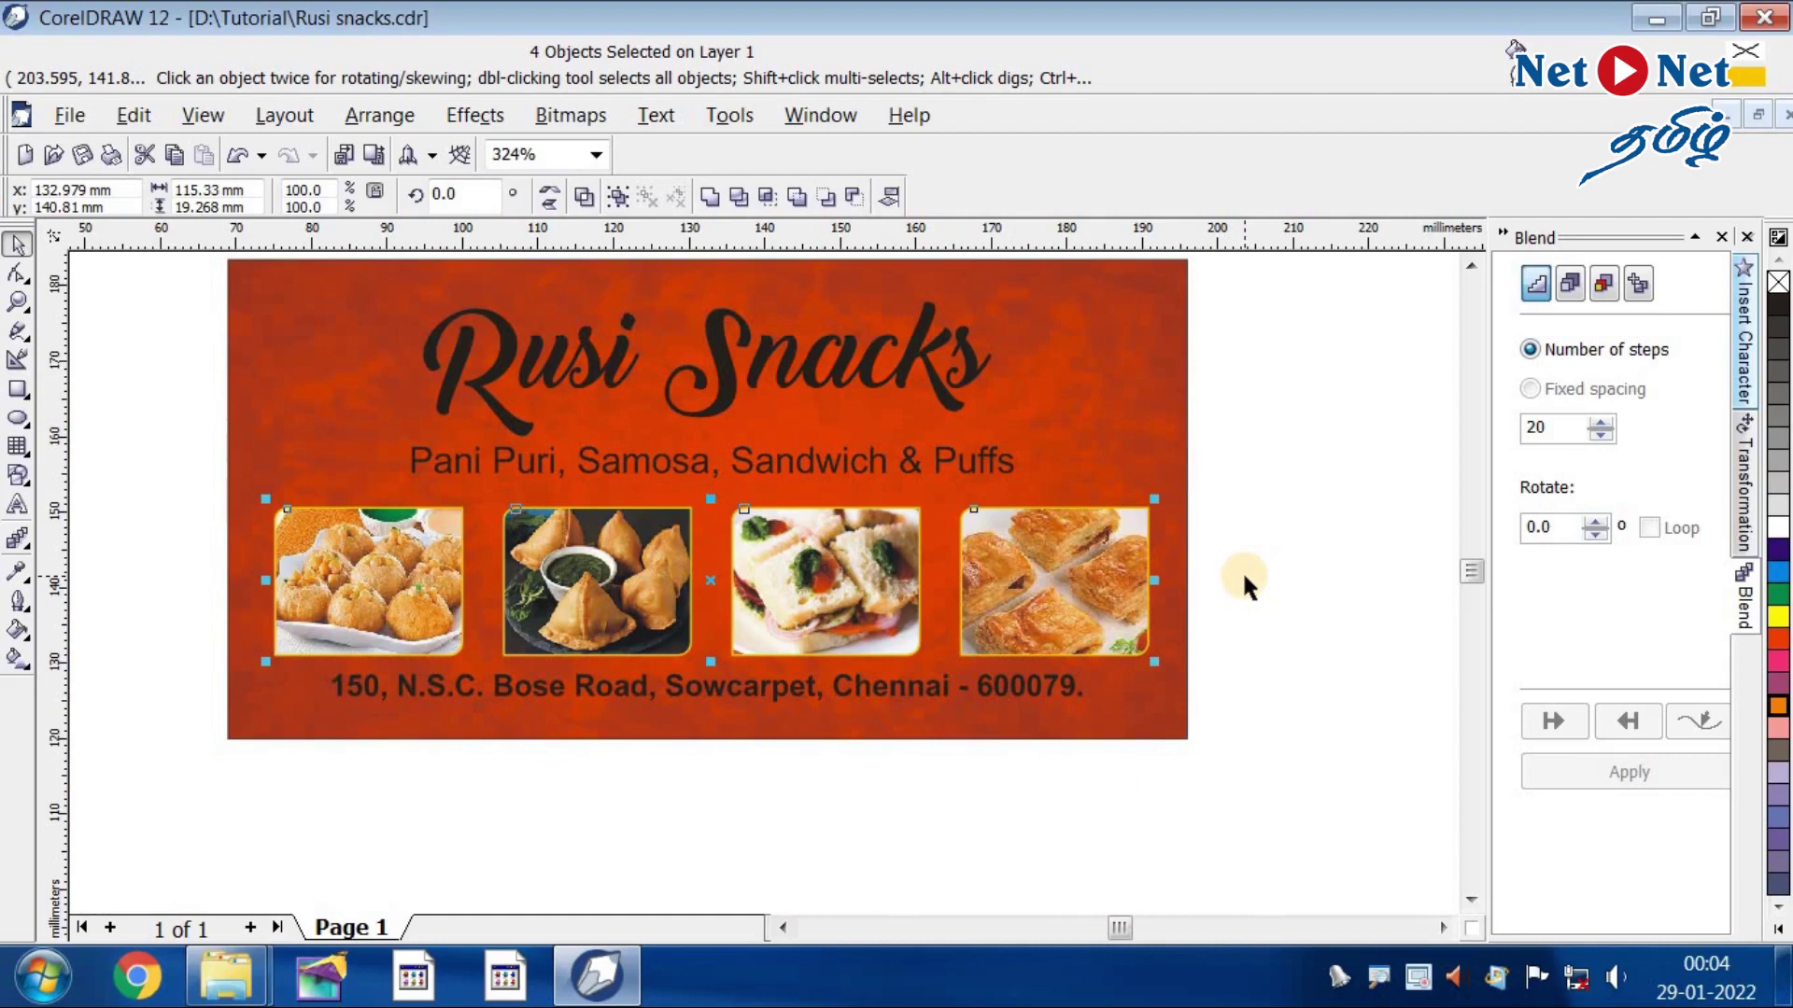
- Change the outlines of the four snack pictures to white and set their width to 2
{"action": "right_click", "coordinate": [1777, 530]}
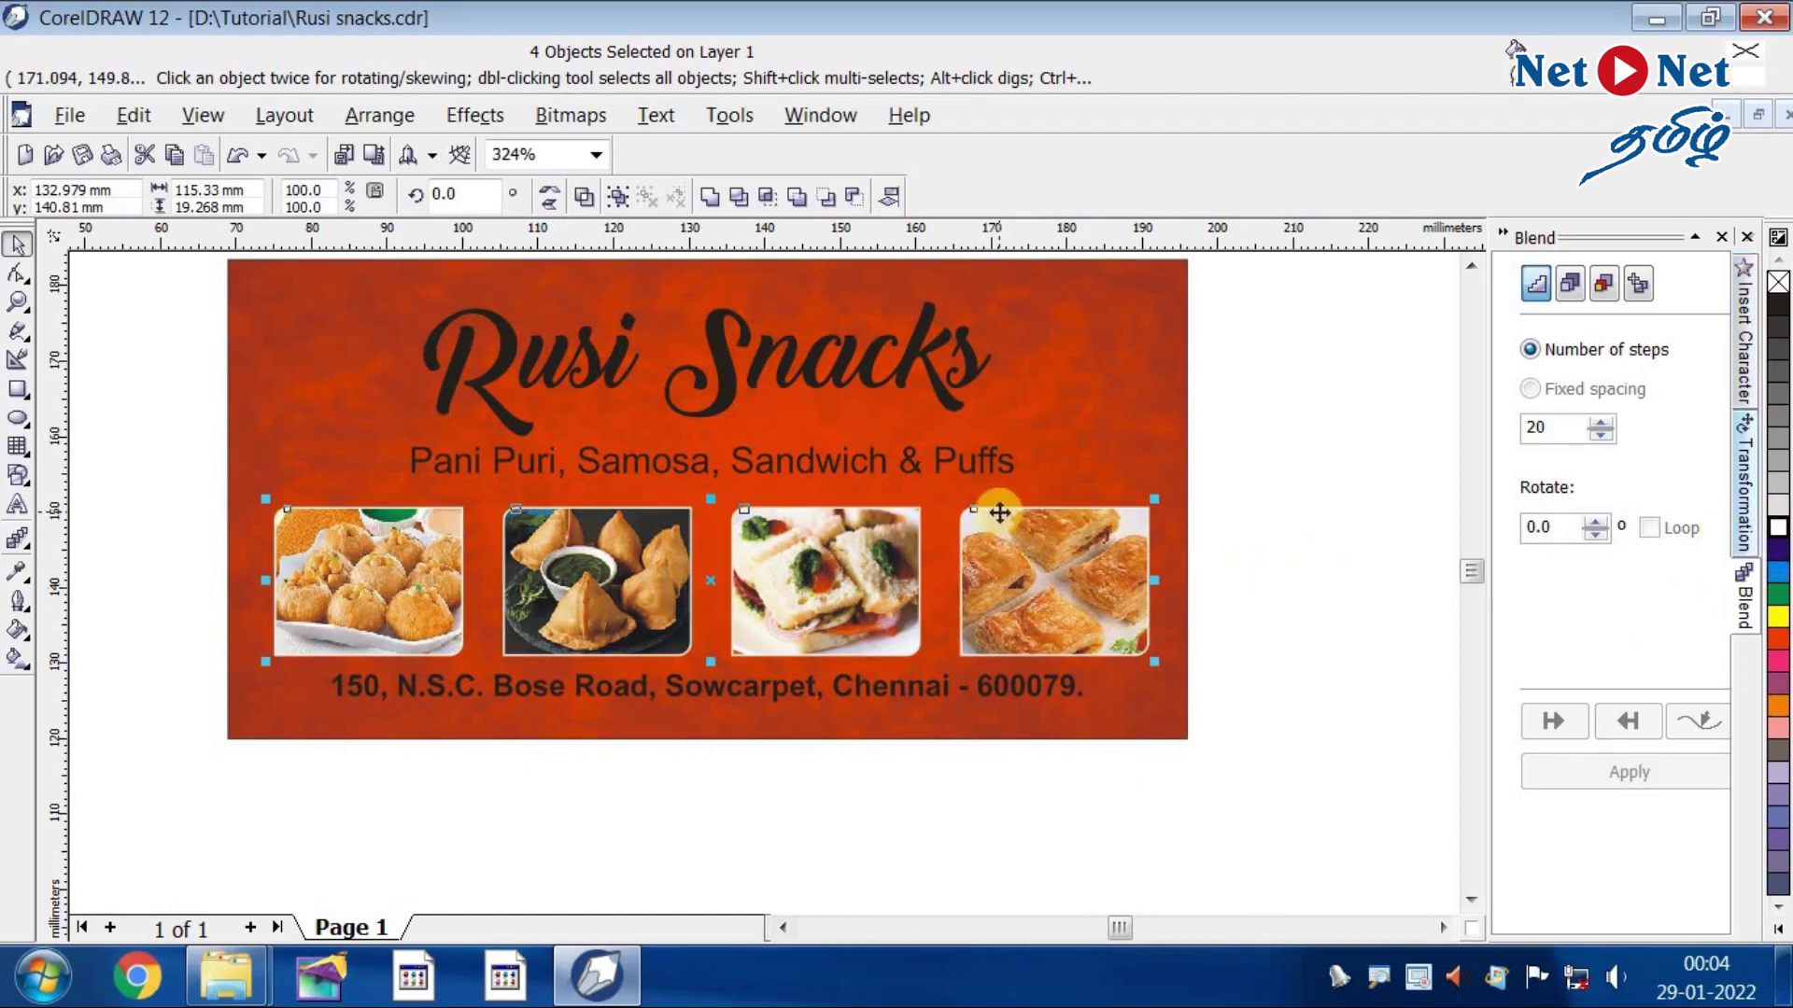
{"action": "key", "text": "F12"}
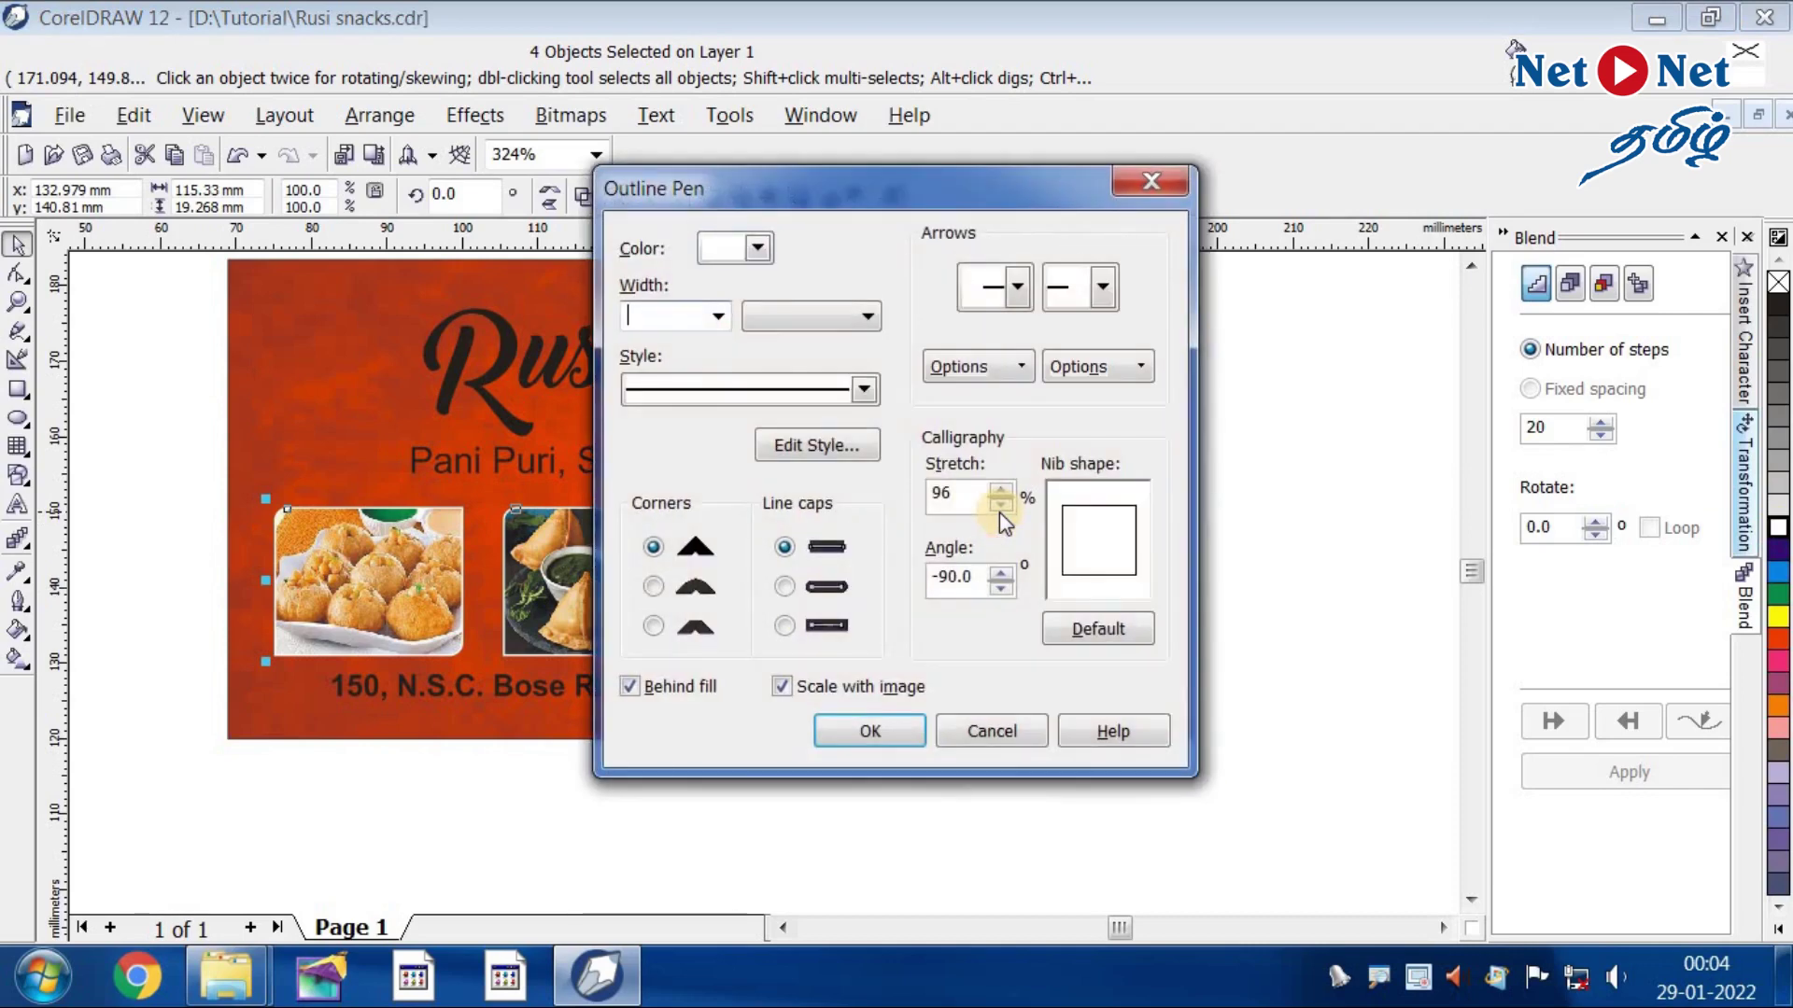
{"action": "type", "text": "2"}
{"action": "key", "text": "Return"}
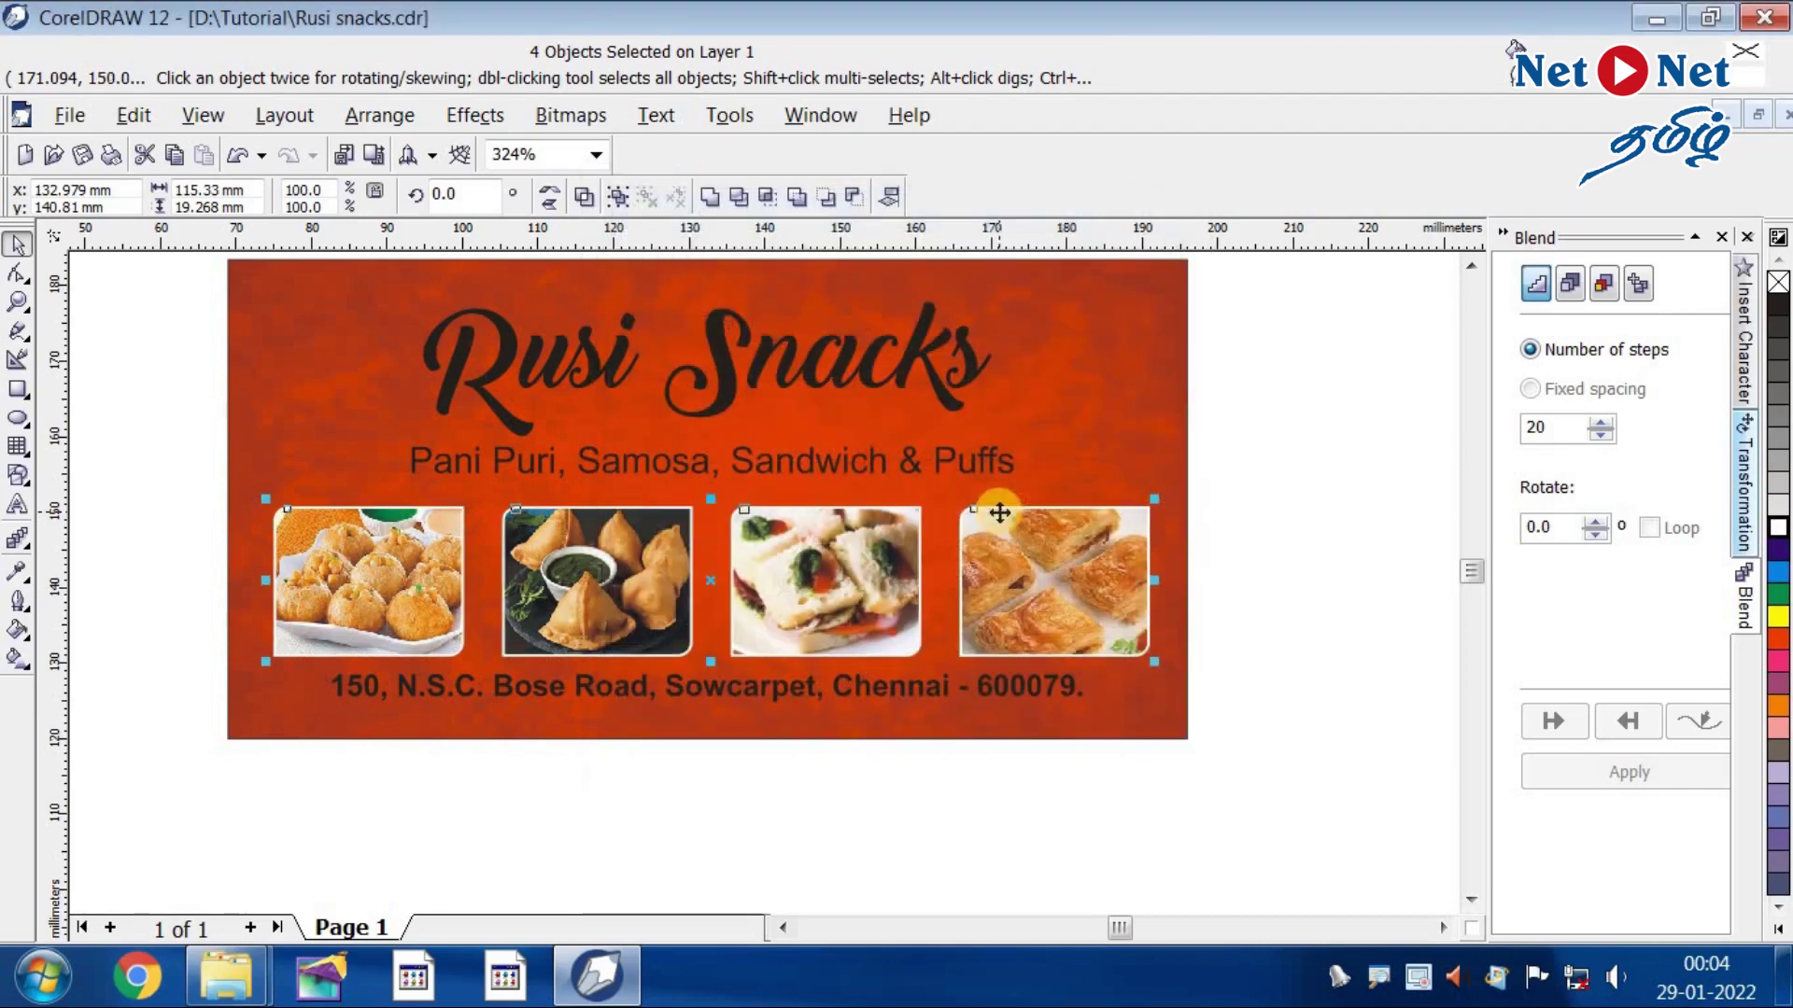
{"action": "left_click", "coordinate": [1270, 523]}
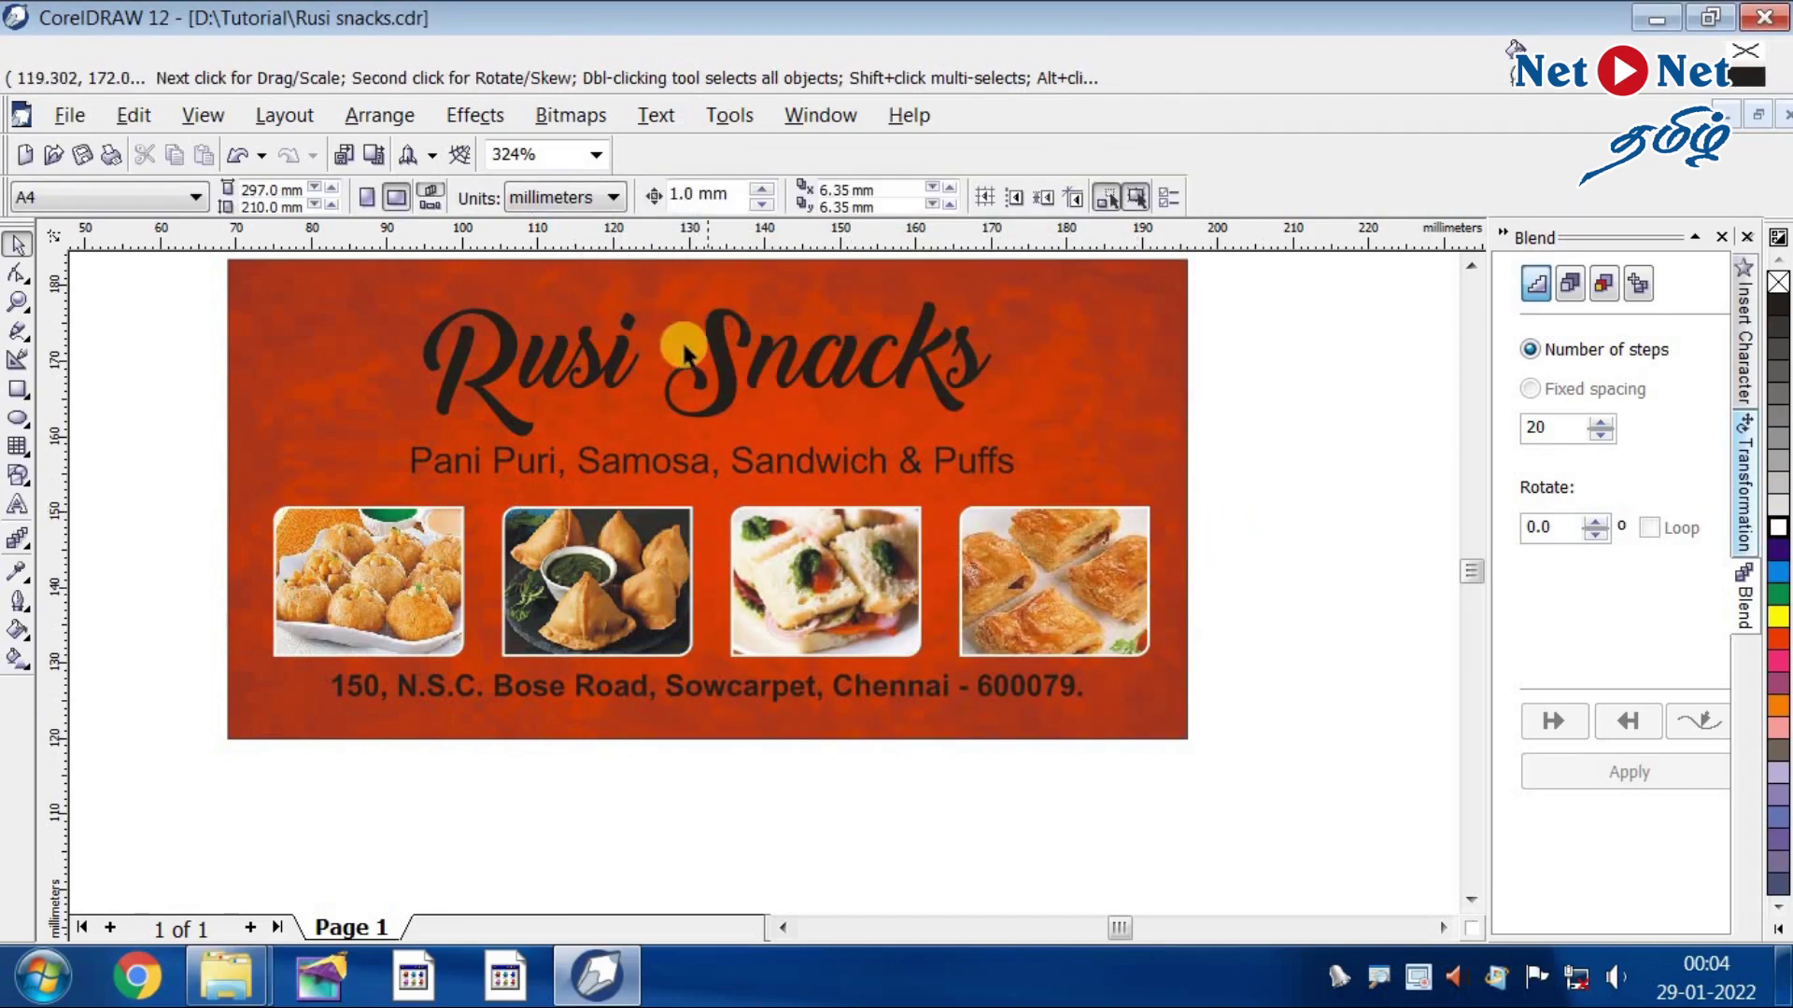
- Fill the Rusi Snacks title with yellow and enlarge it from its centre to about 42.9 pt
{"action": "left_click", "coordinate": [714, 397]}
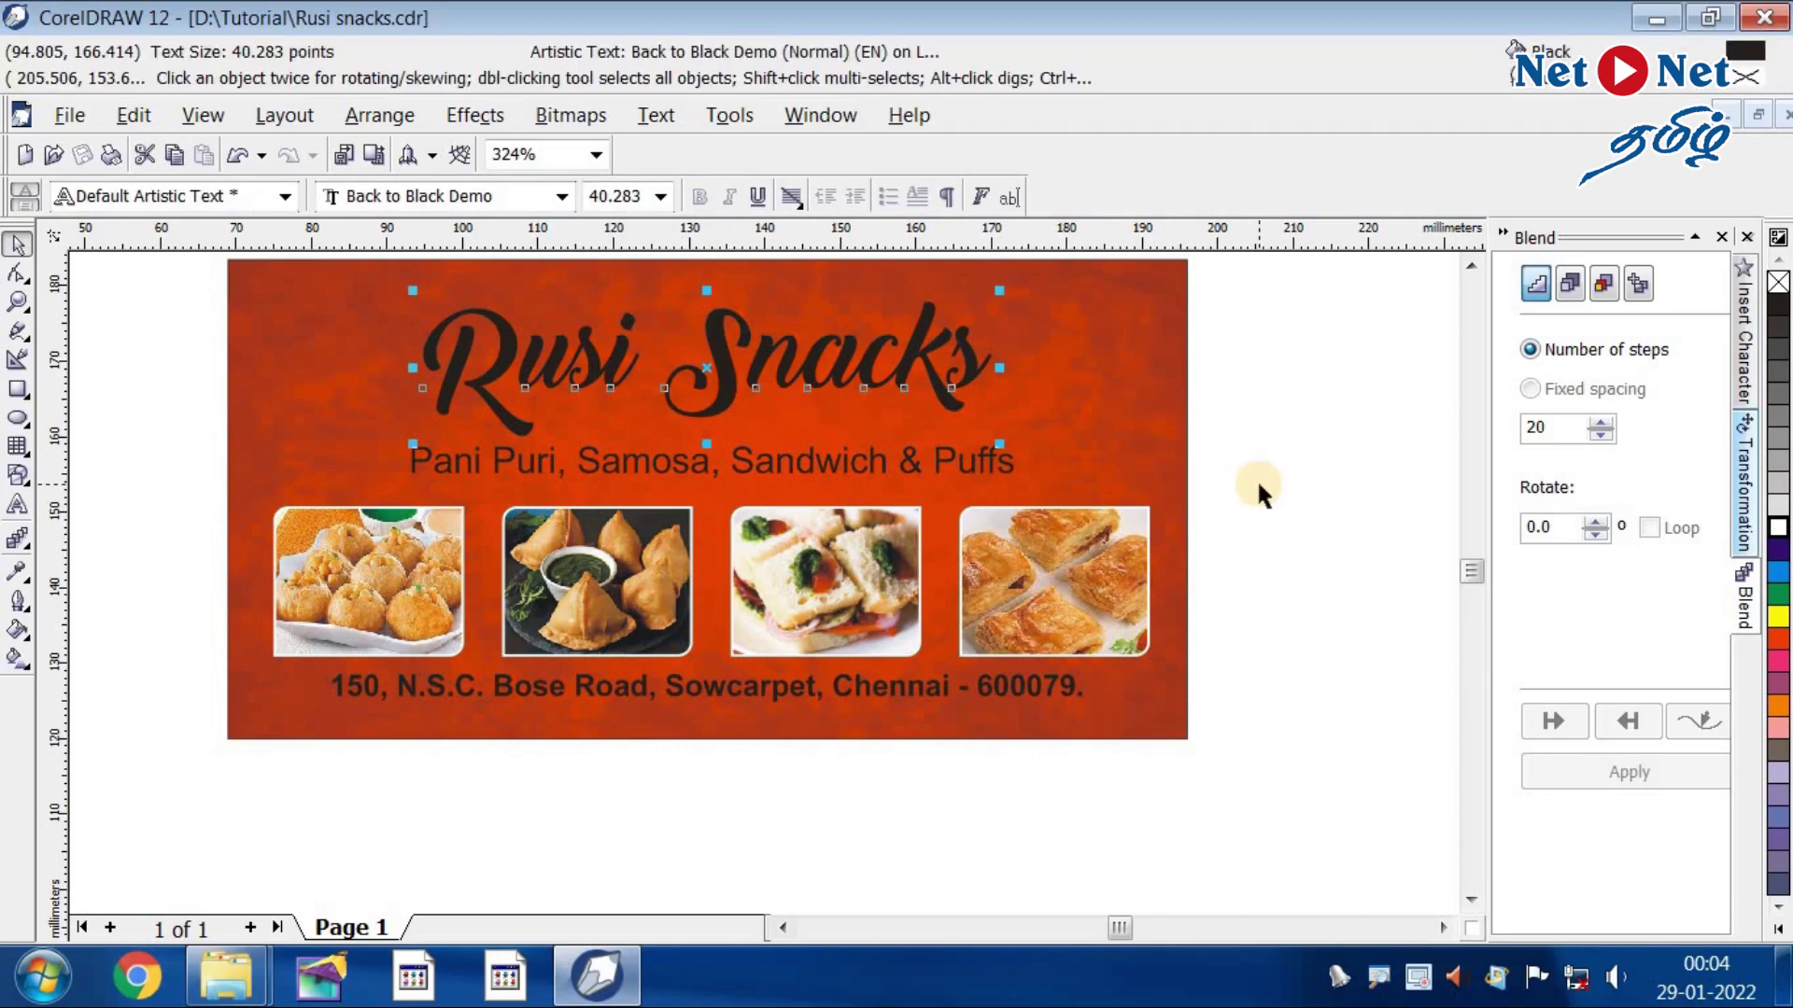
{"action": "left_click", "coordinate": [1259, 487]}
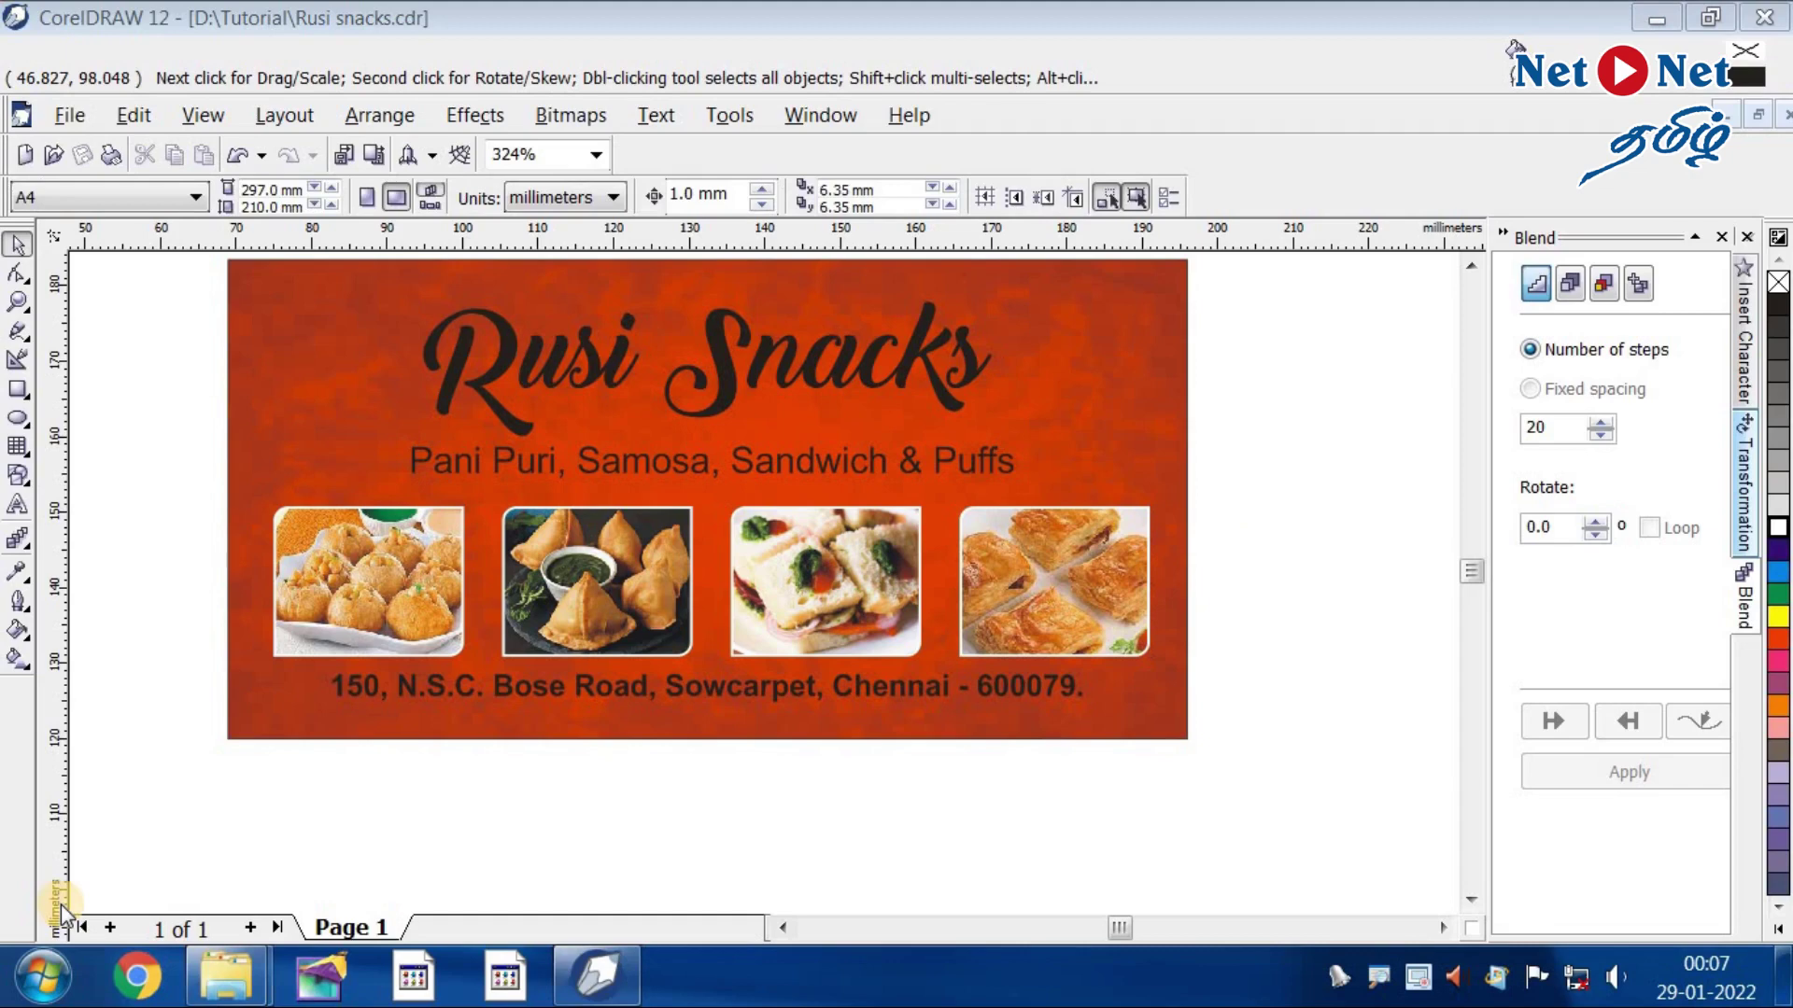
{"action": "left_click", "coordinate": [516, 353]}
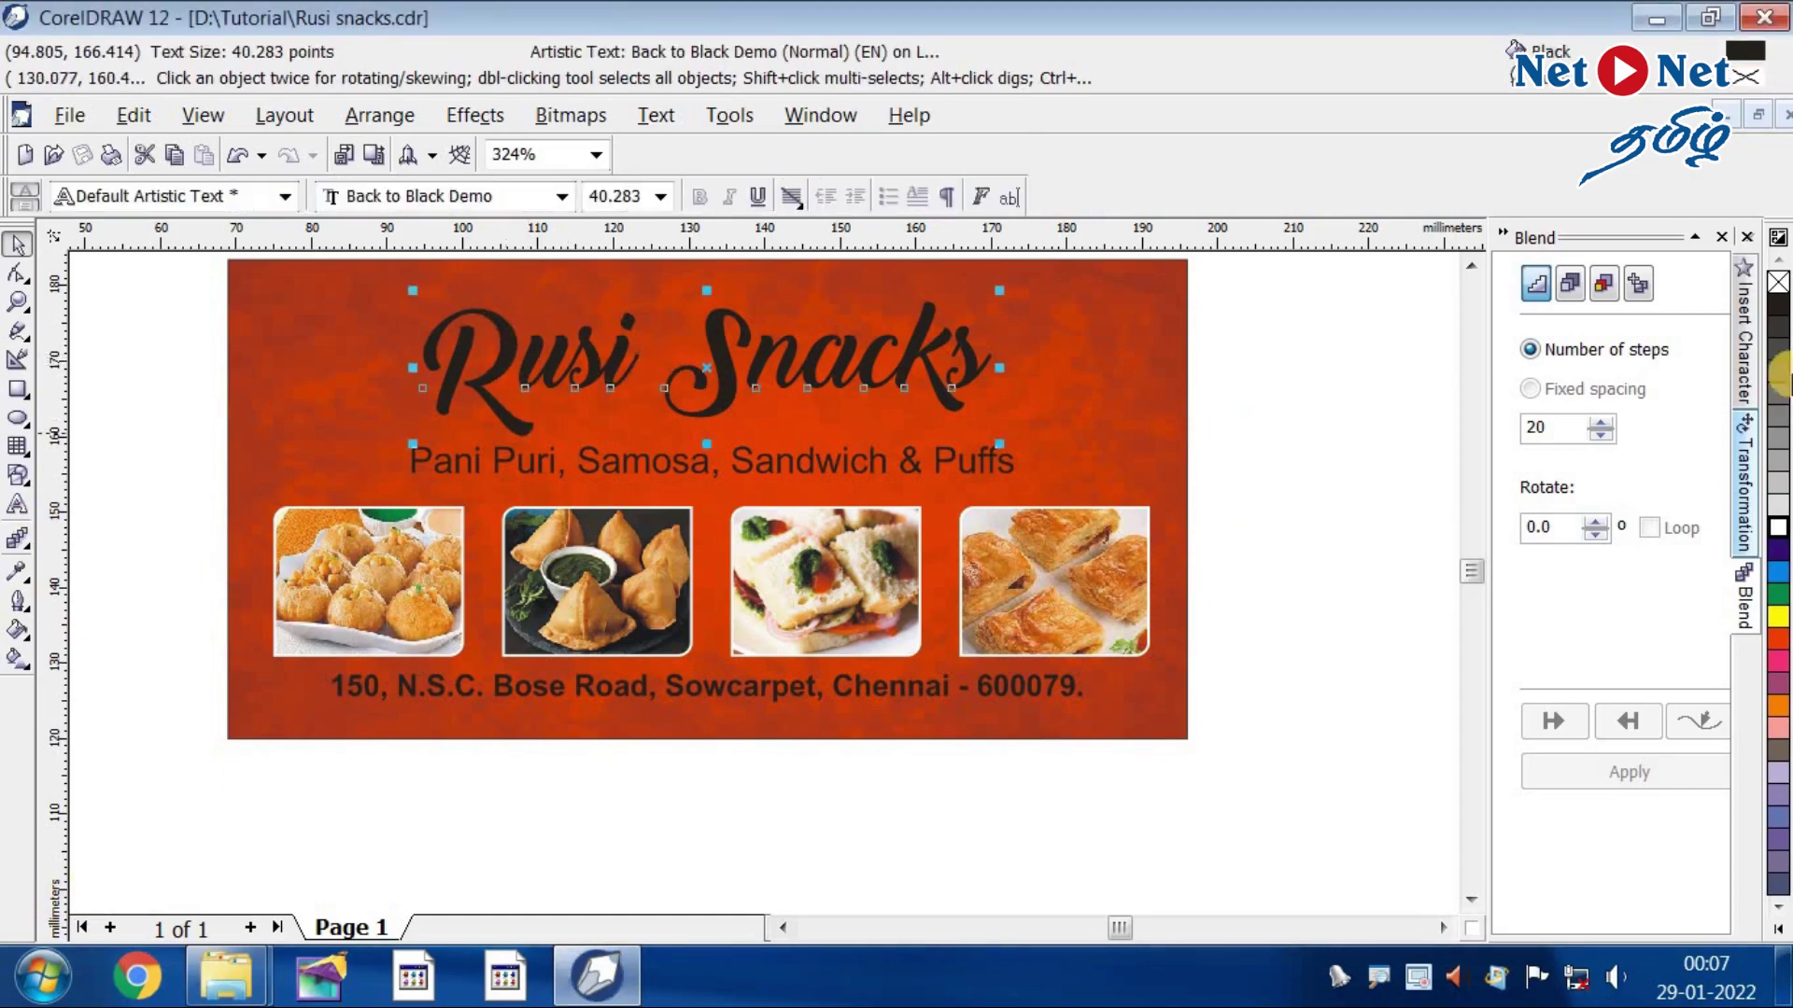
{"action": "left_click", "coordinate": [1780, 528]}
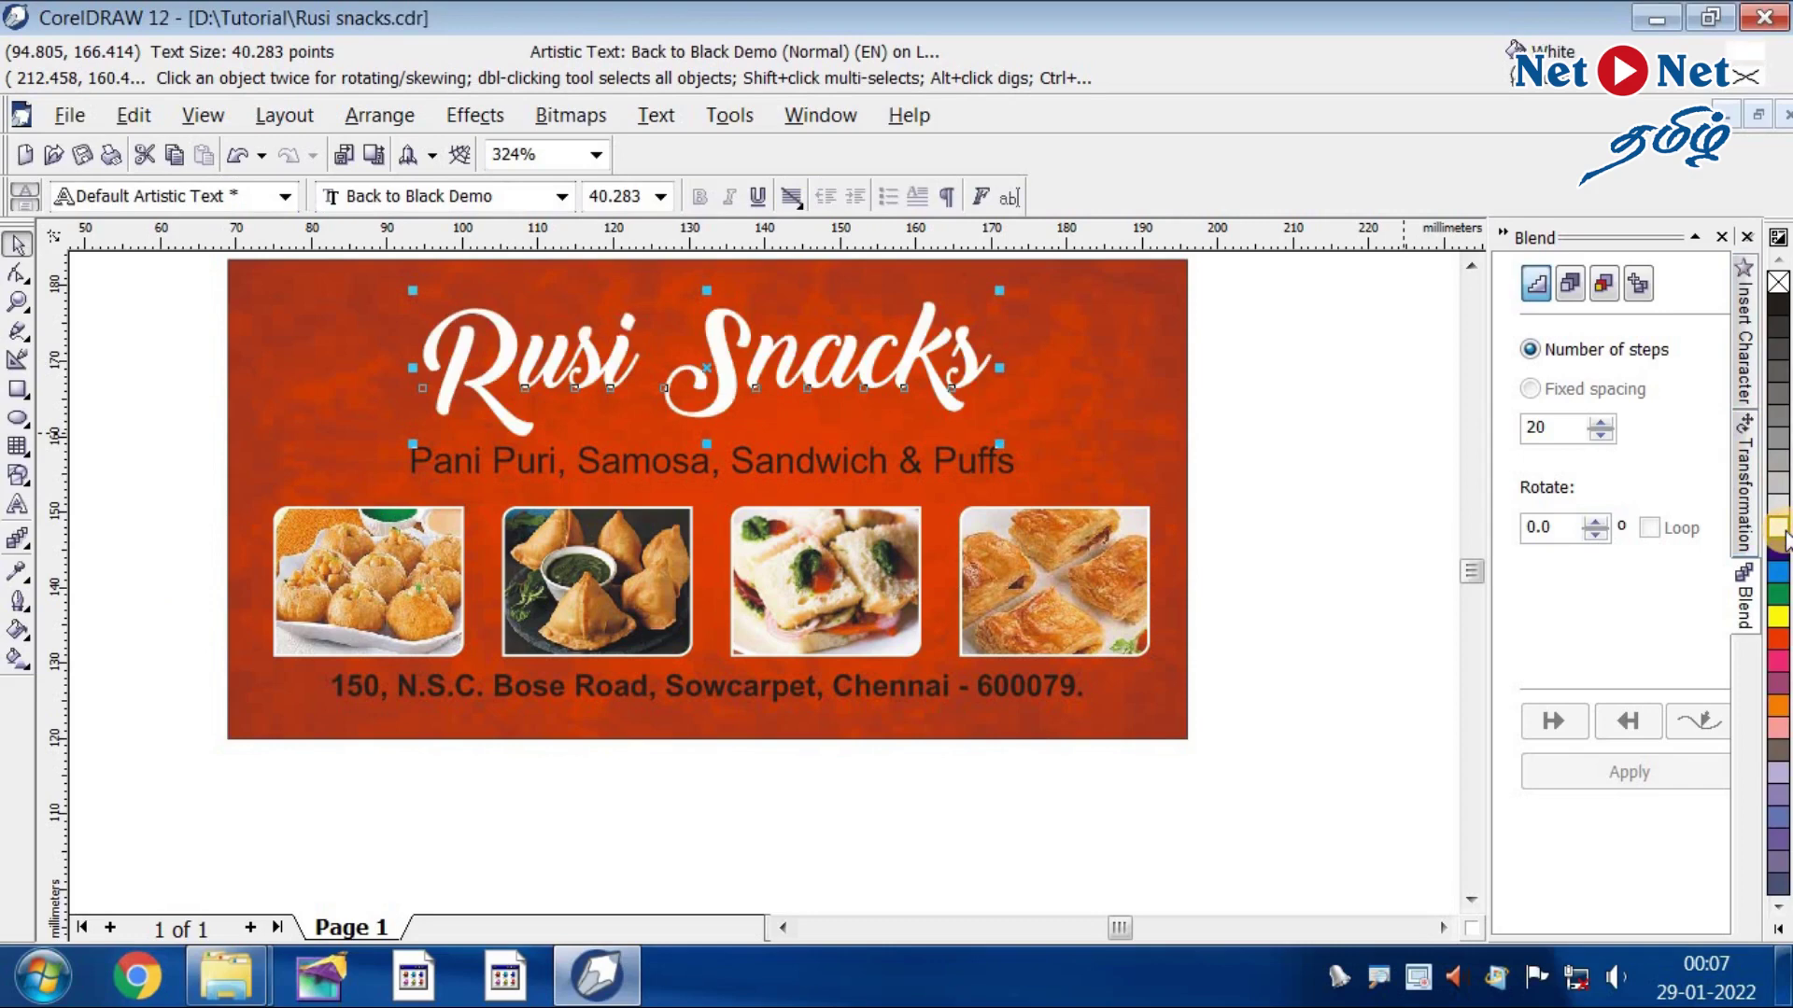
{"action": "left_click", "coordinate": [1777, 616]}
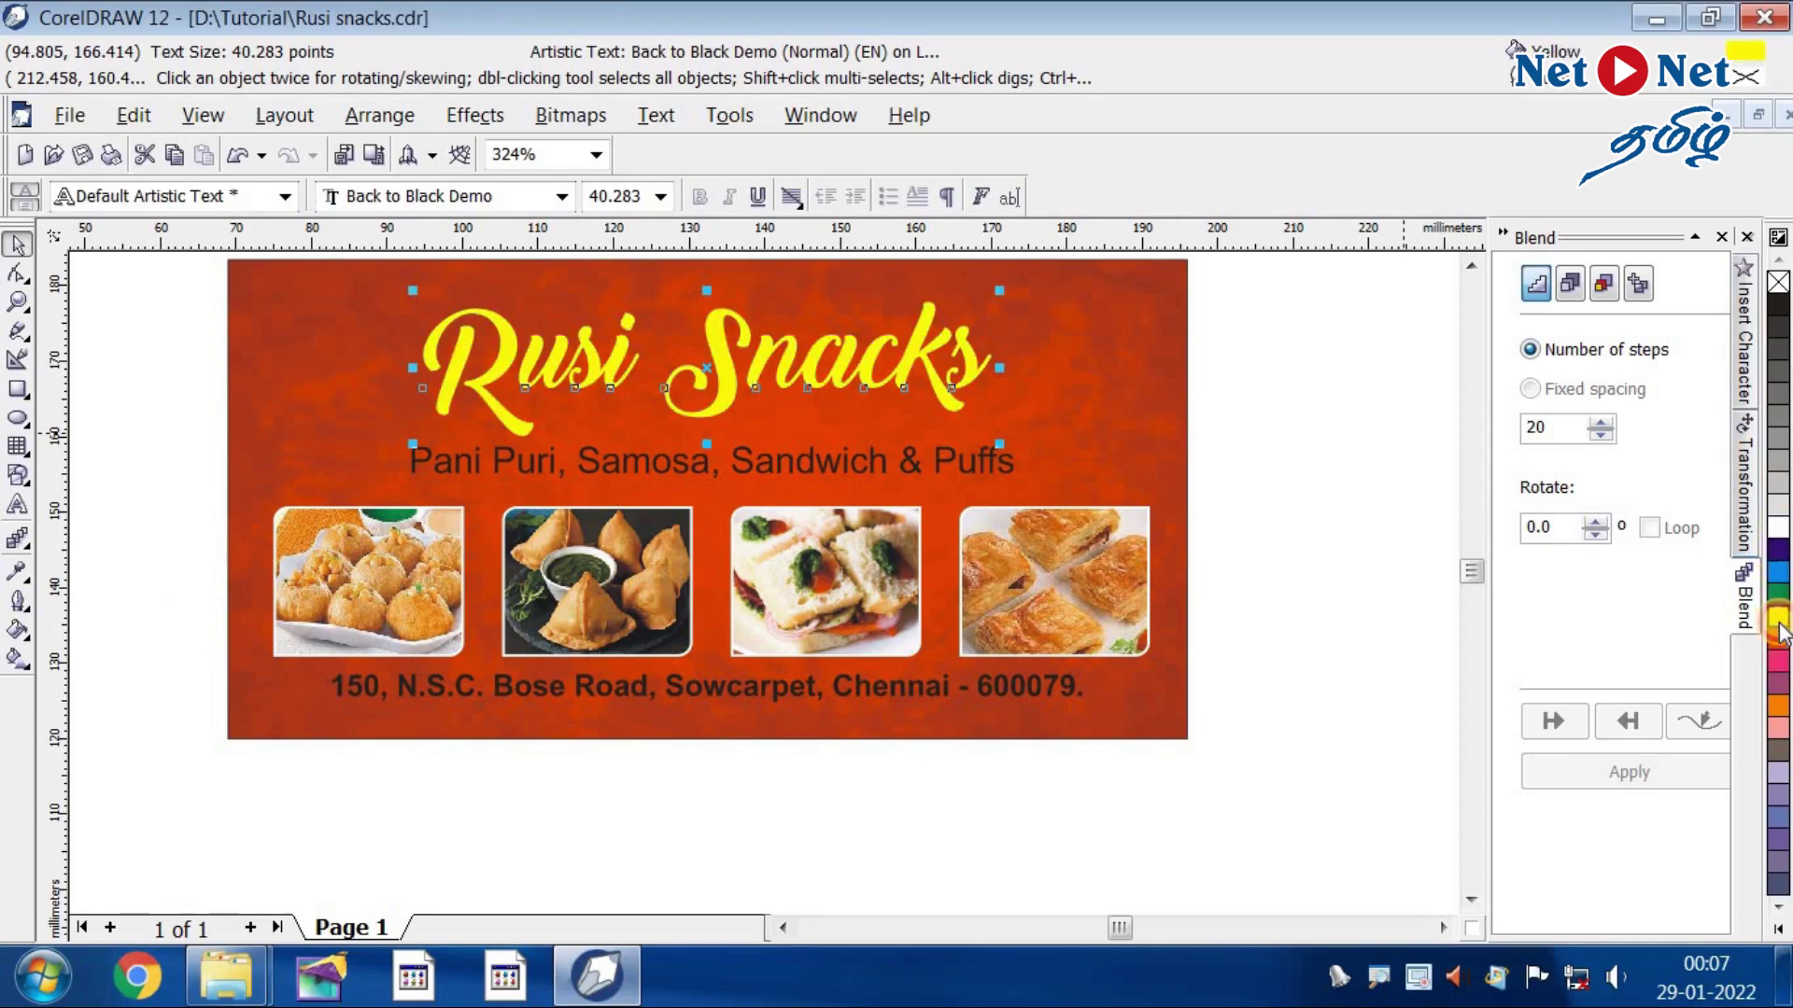
{"action": "left_click", "coordinate": [1473, 268]}
{"action": "left_click_drag", "start_coordinate": [1007, 364], "coordinate": [1039, 373]}
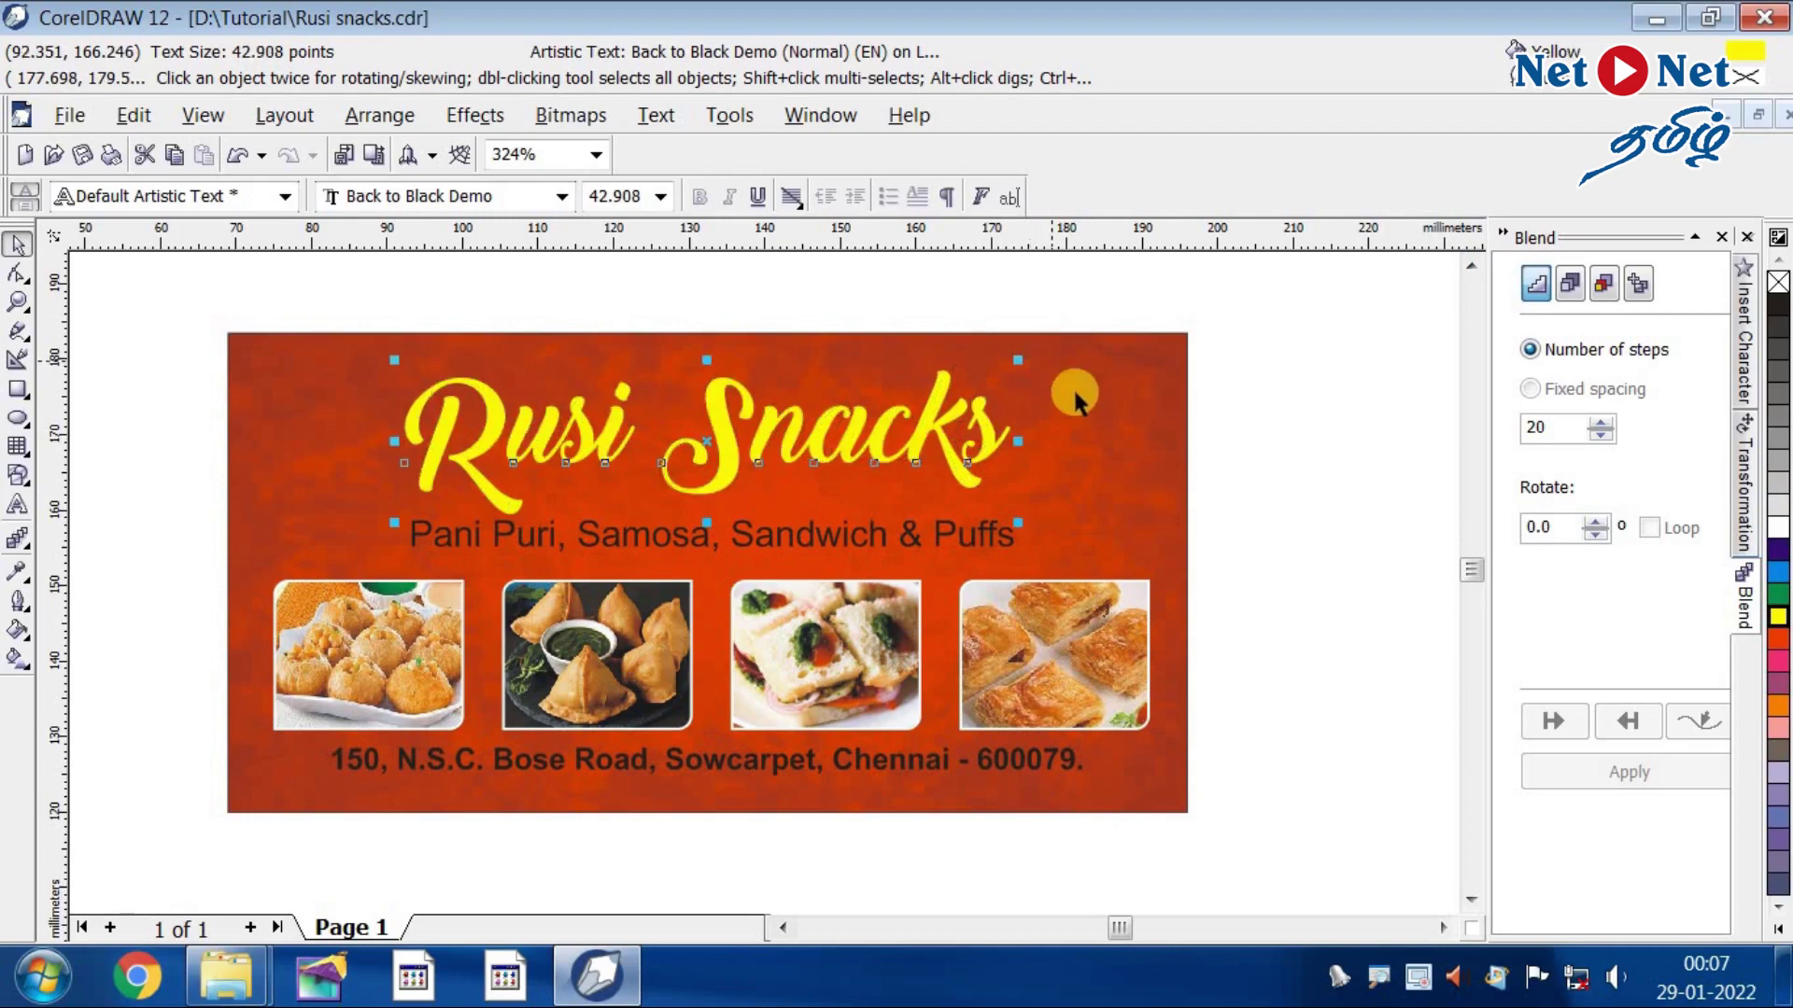
- Make the product list text under the title bold and set its text alignment to Center
{"action": "left_click", "coordinate": [951, 536]}
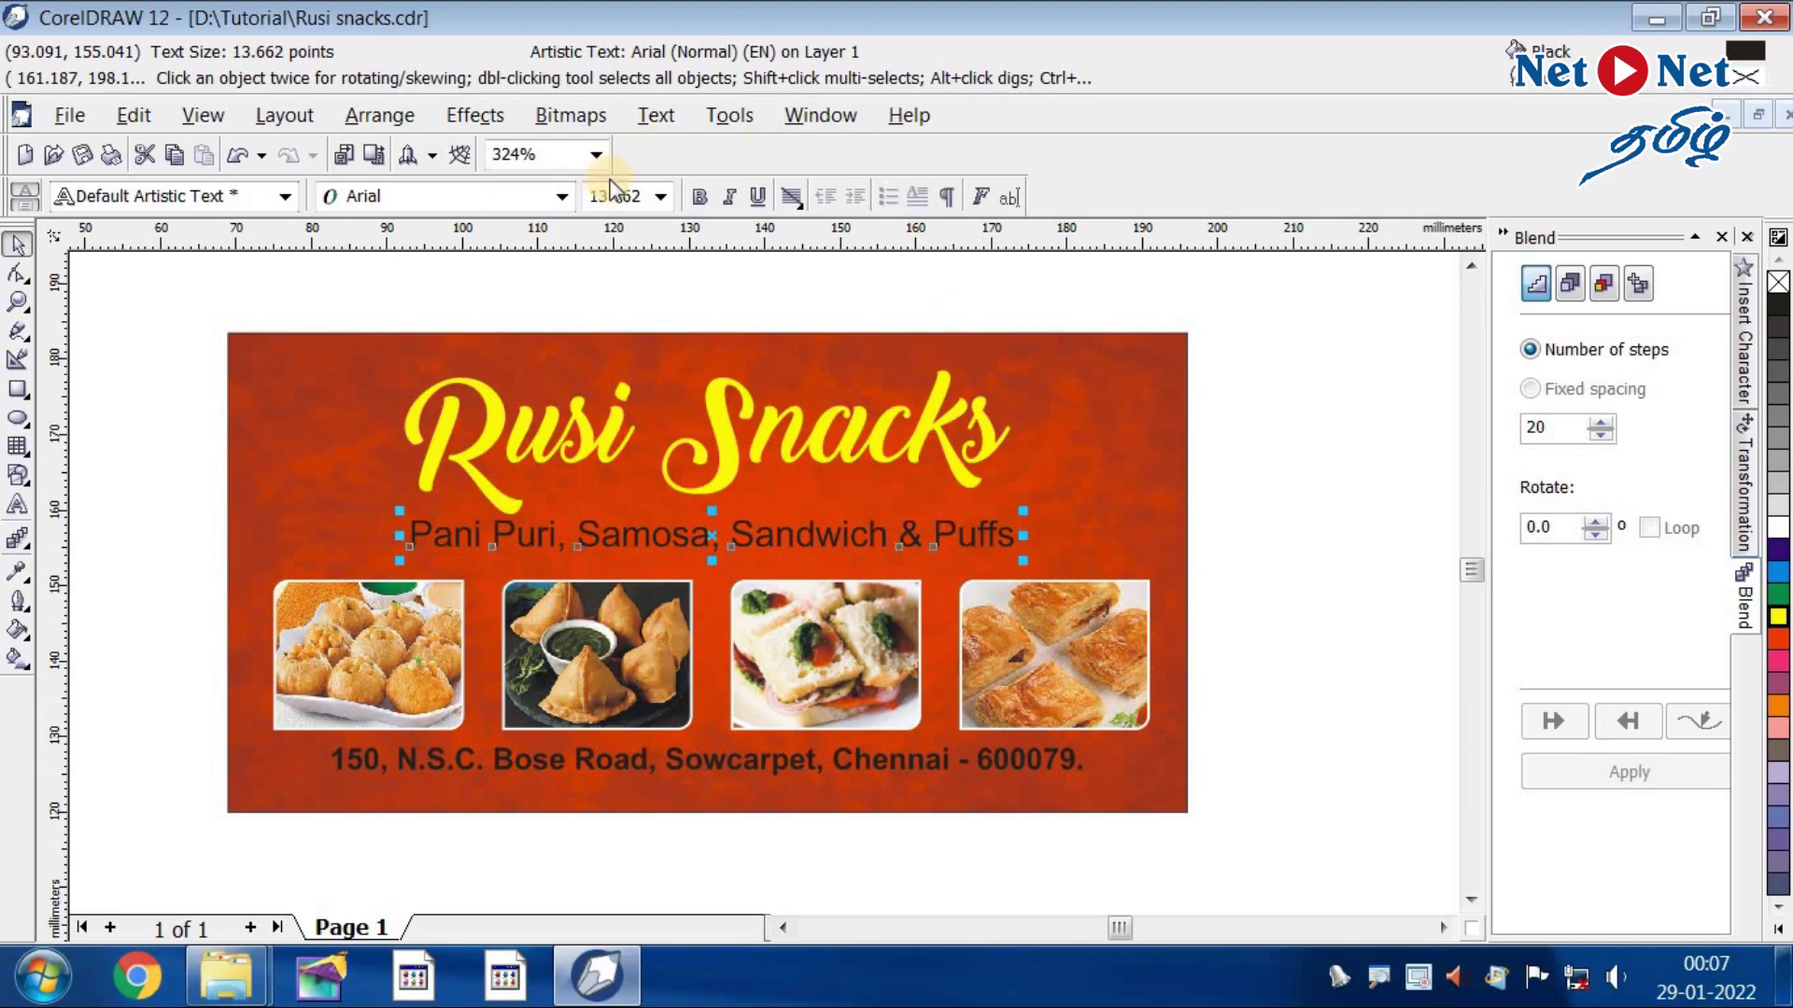
{"action": "left_click", "coordinate": [702, 198]}
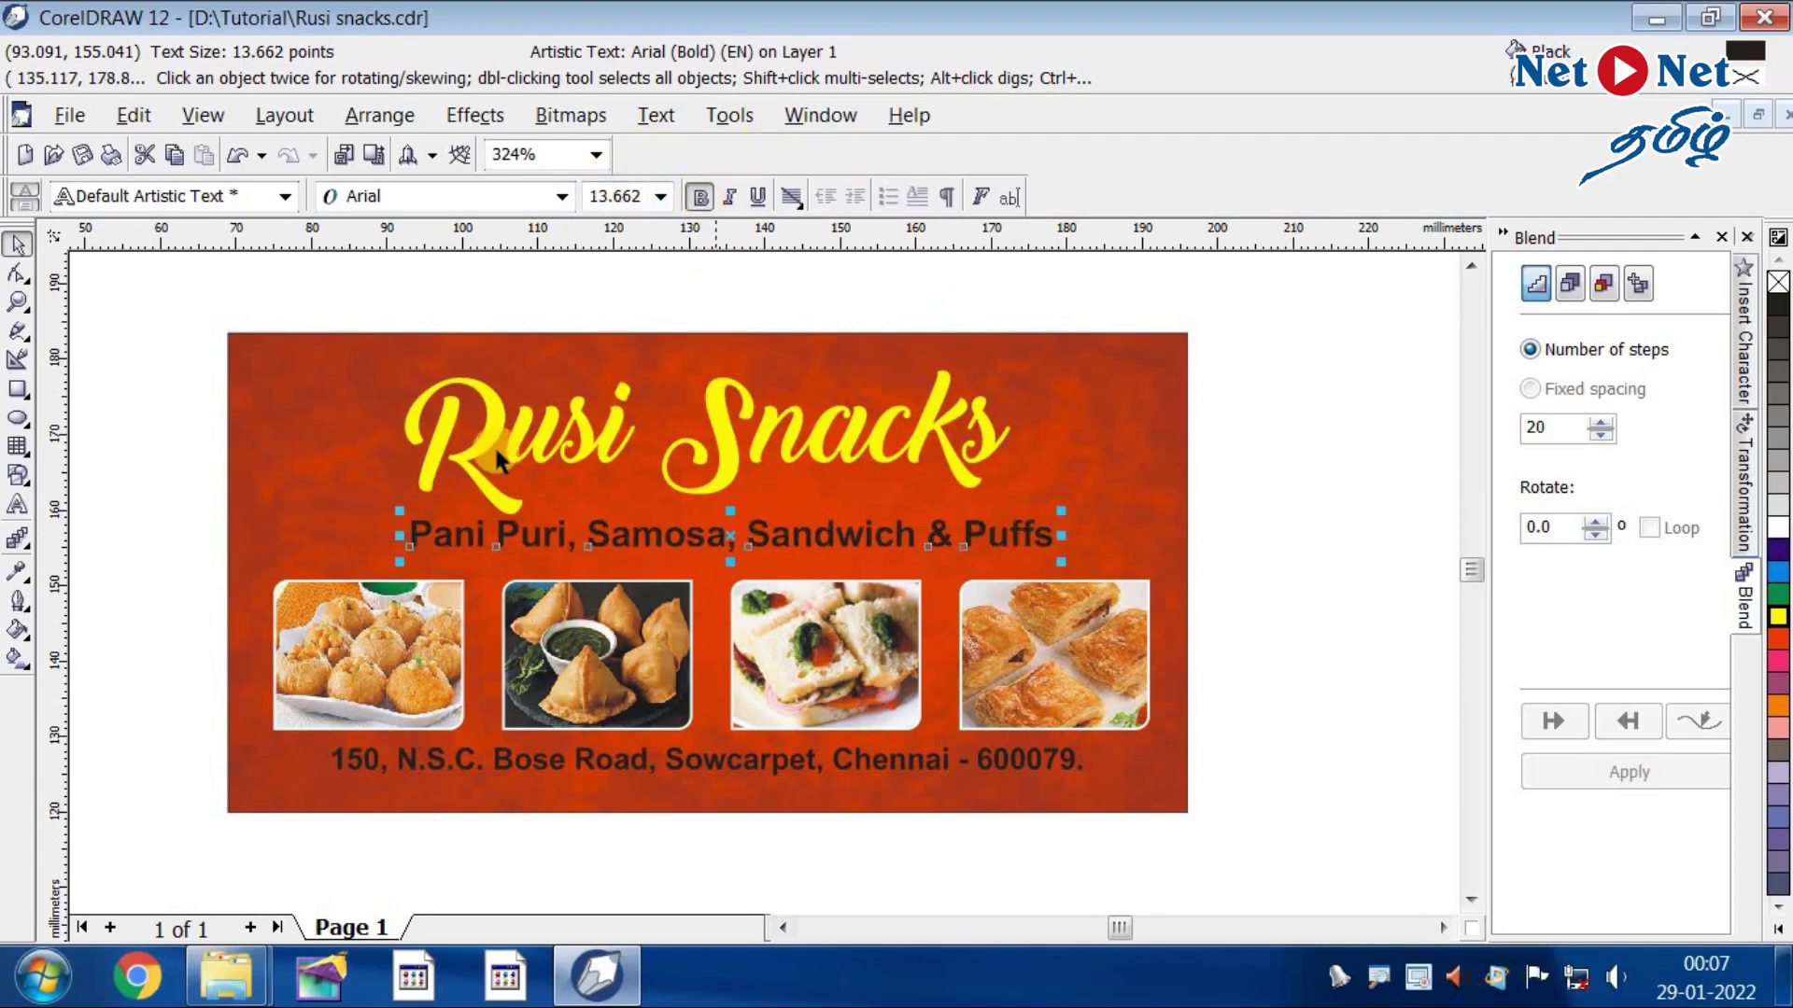
{"action": "left_click", "coordinate": [16, 508]}
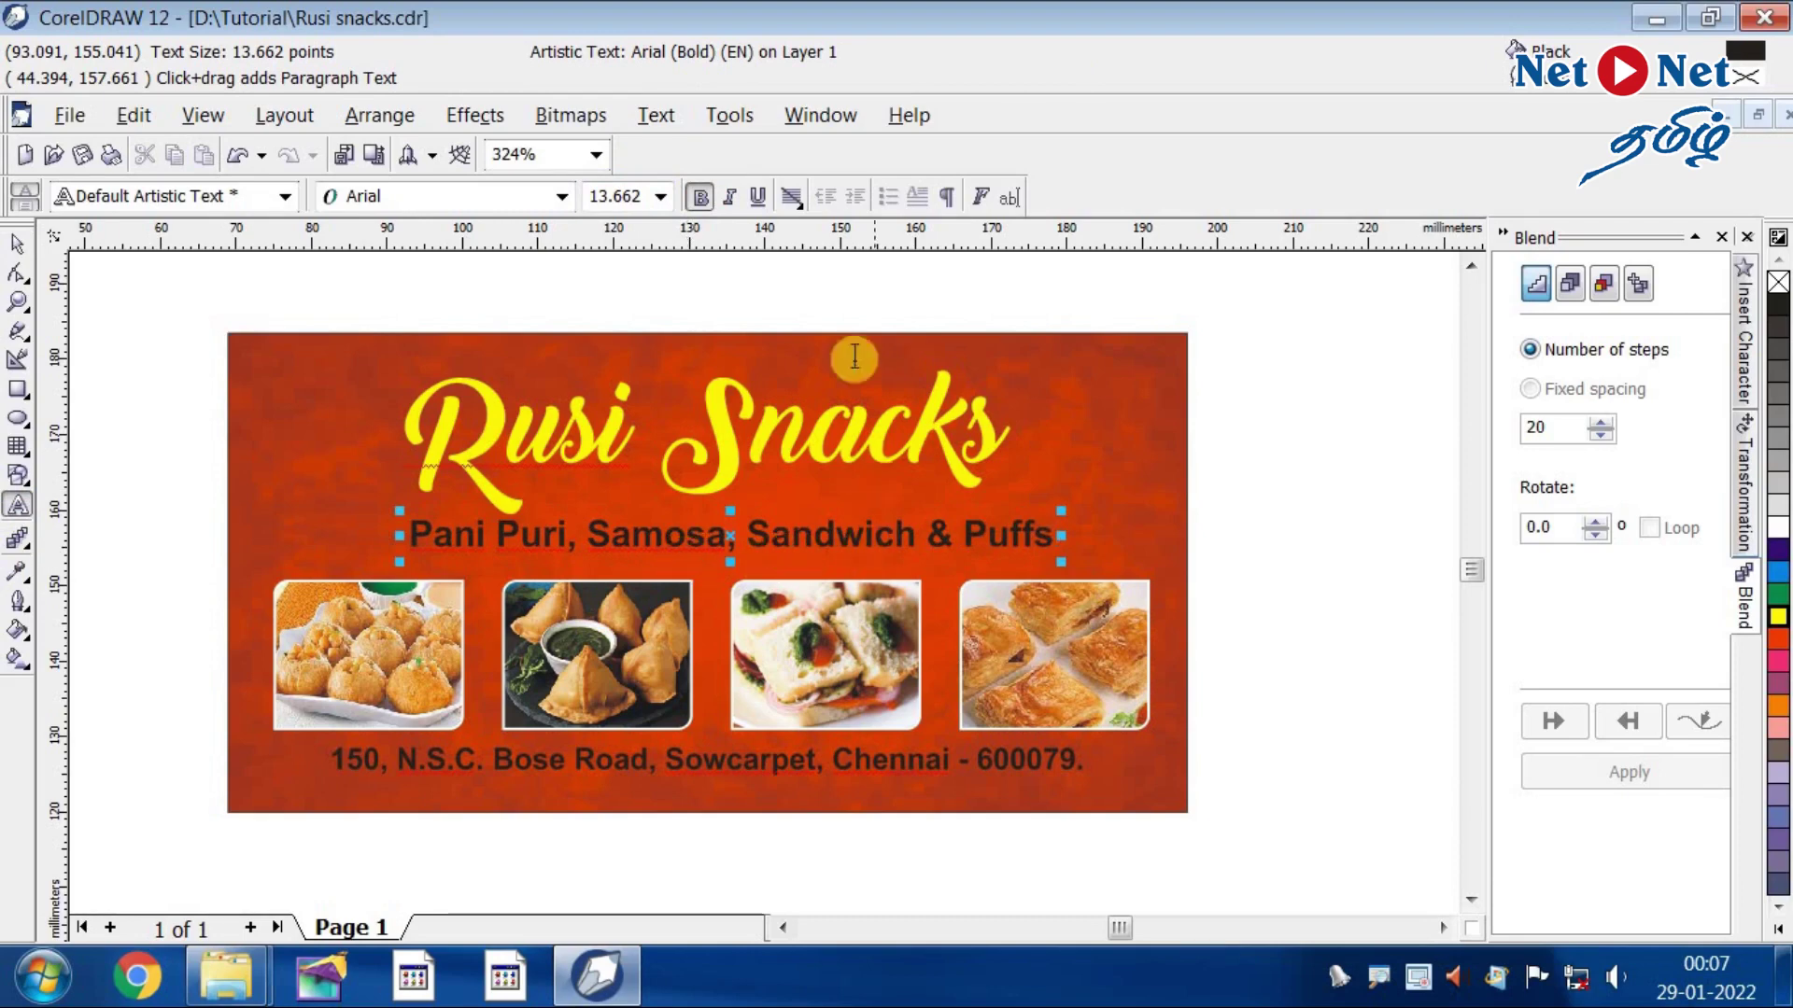
{"action": "left_click", "coordinate": [795, 198]}
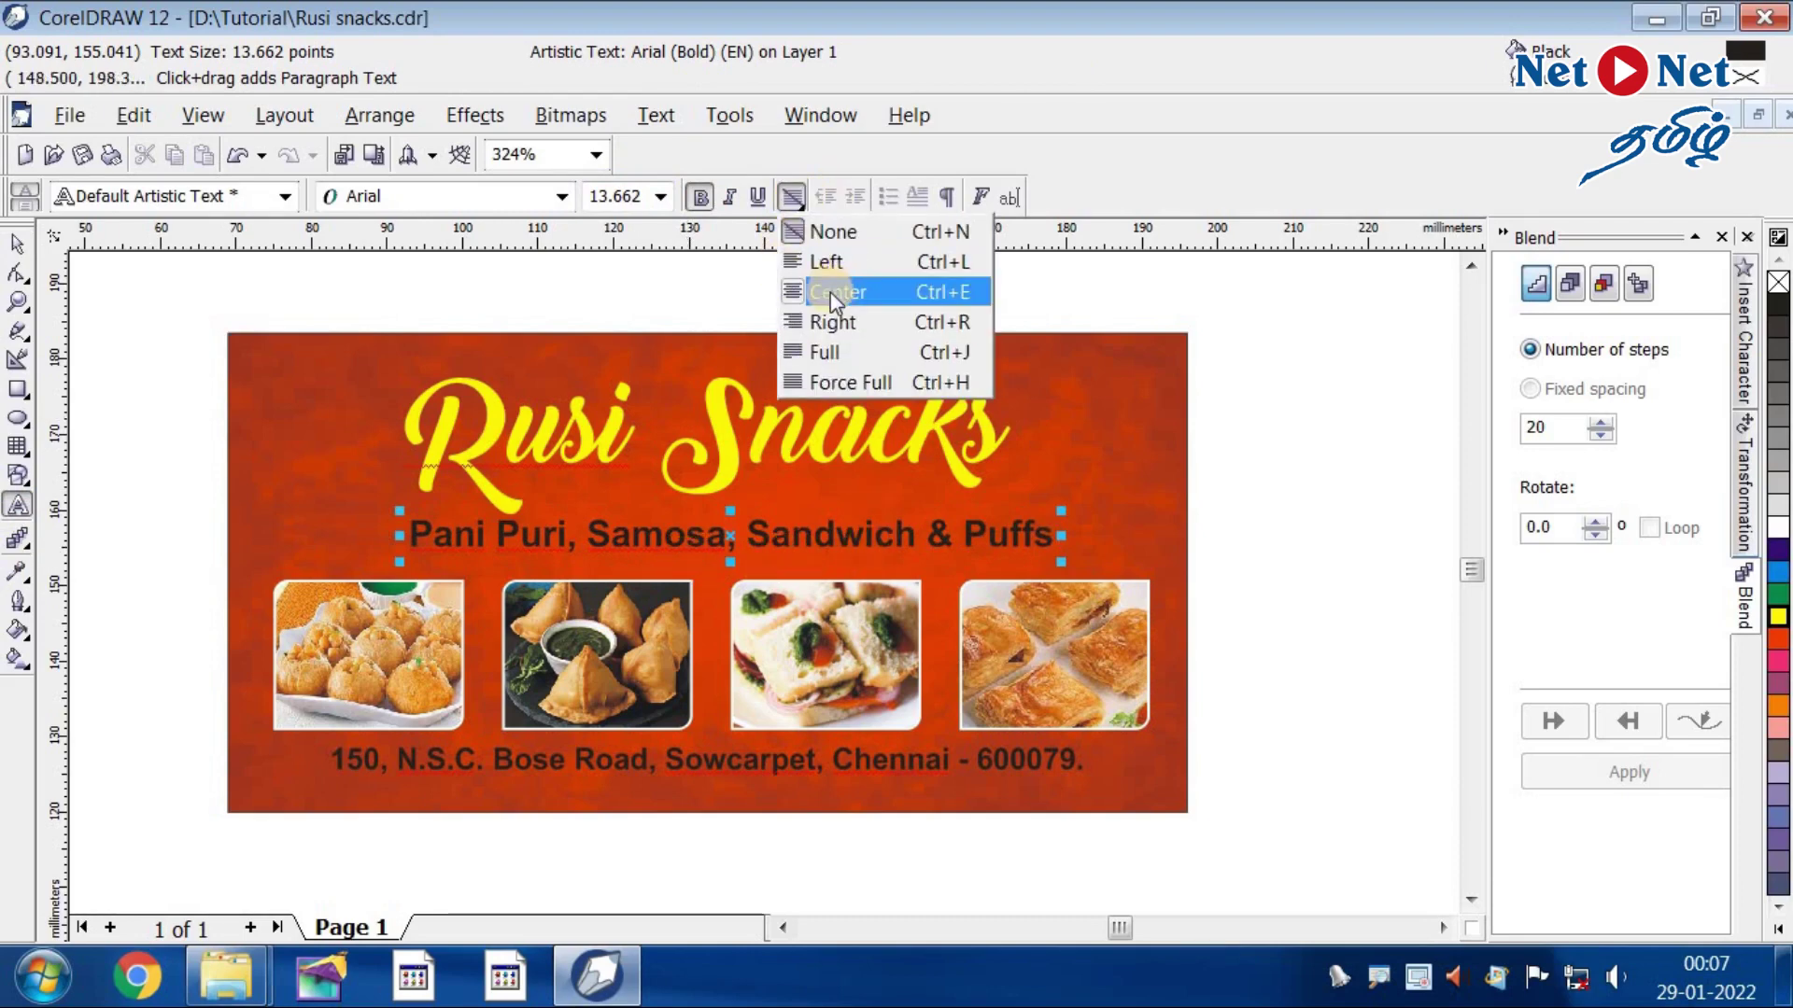
{"action": "left_click", "coordinate": [934, 294]}
{"action": "left_click", "coordinate": [16, 244]}
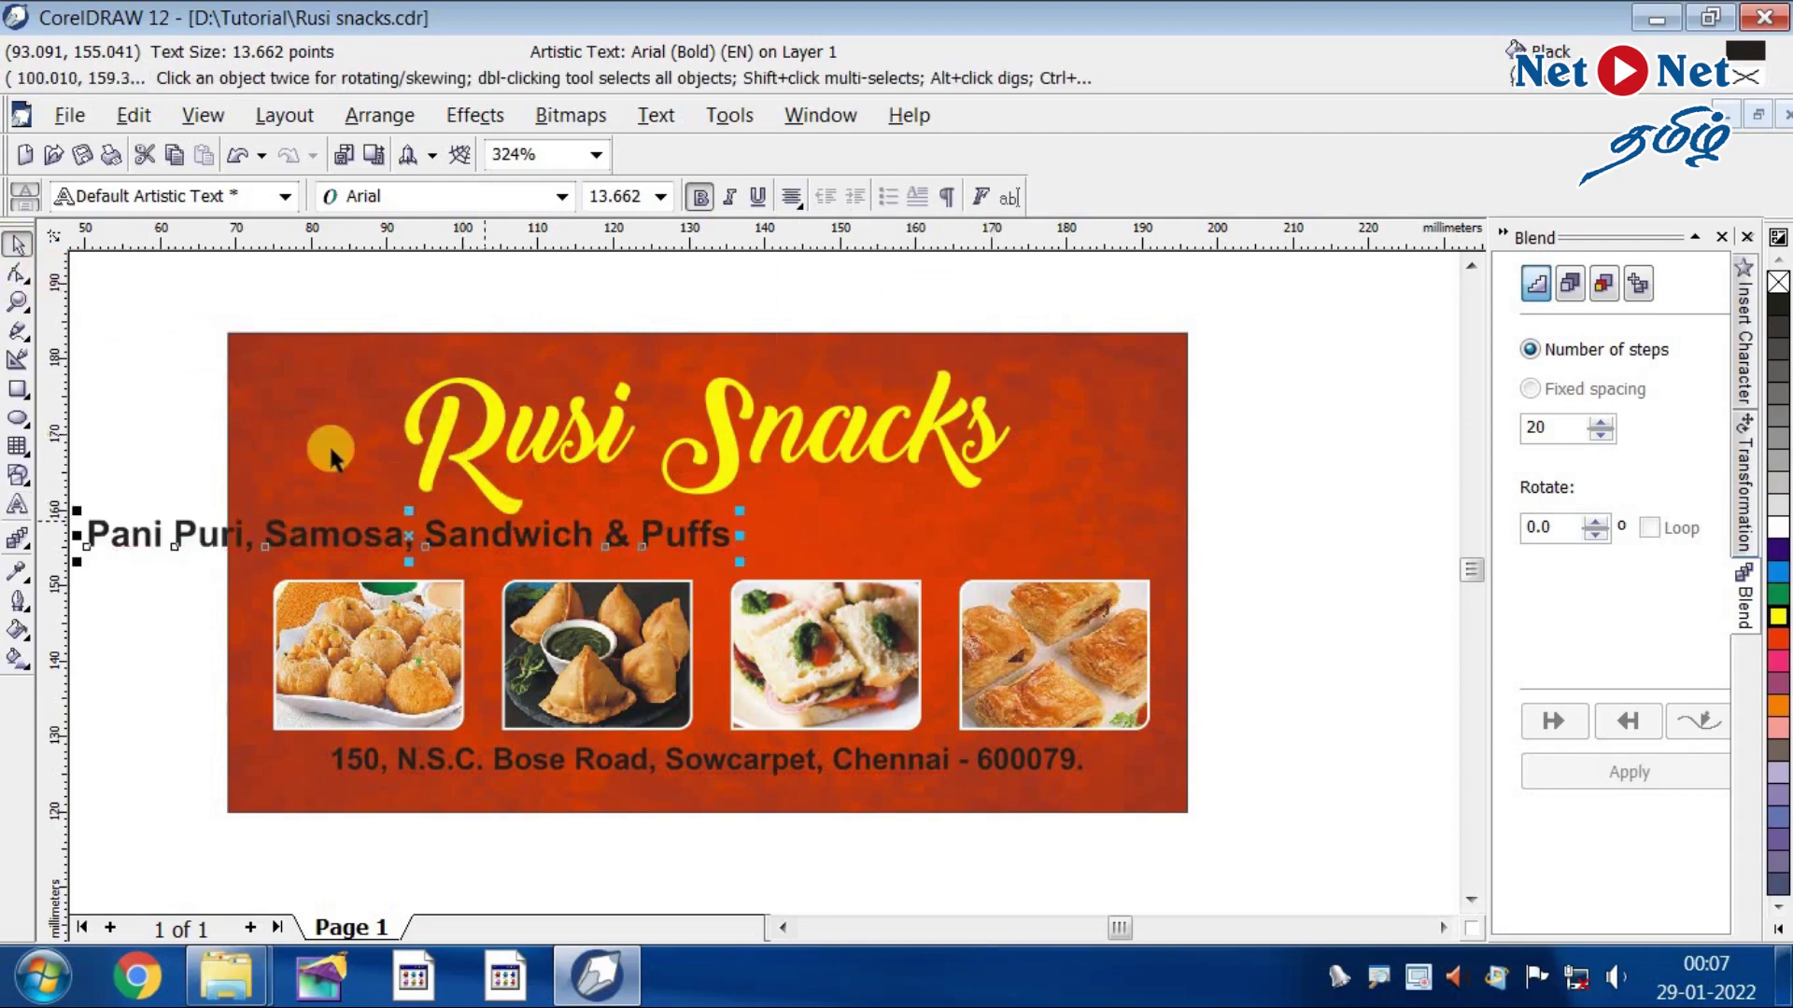
- Centre the product list text horizontally on the card's outer rectangle
{"action": "left_click", "coordinate": [562, 350], "text": "shift"}
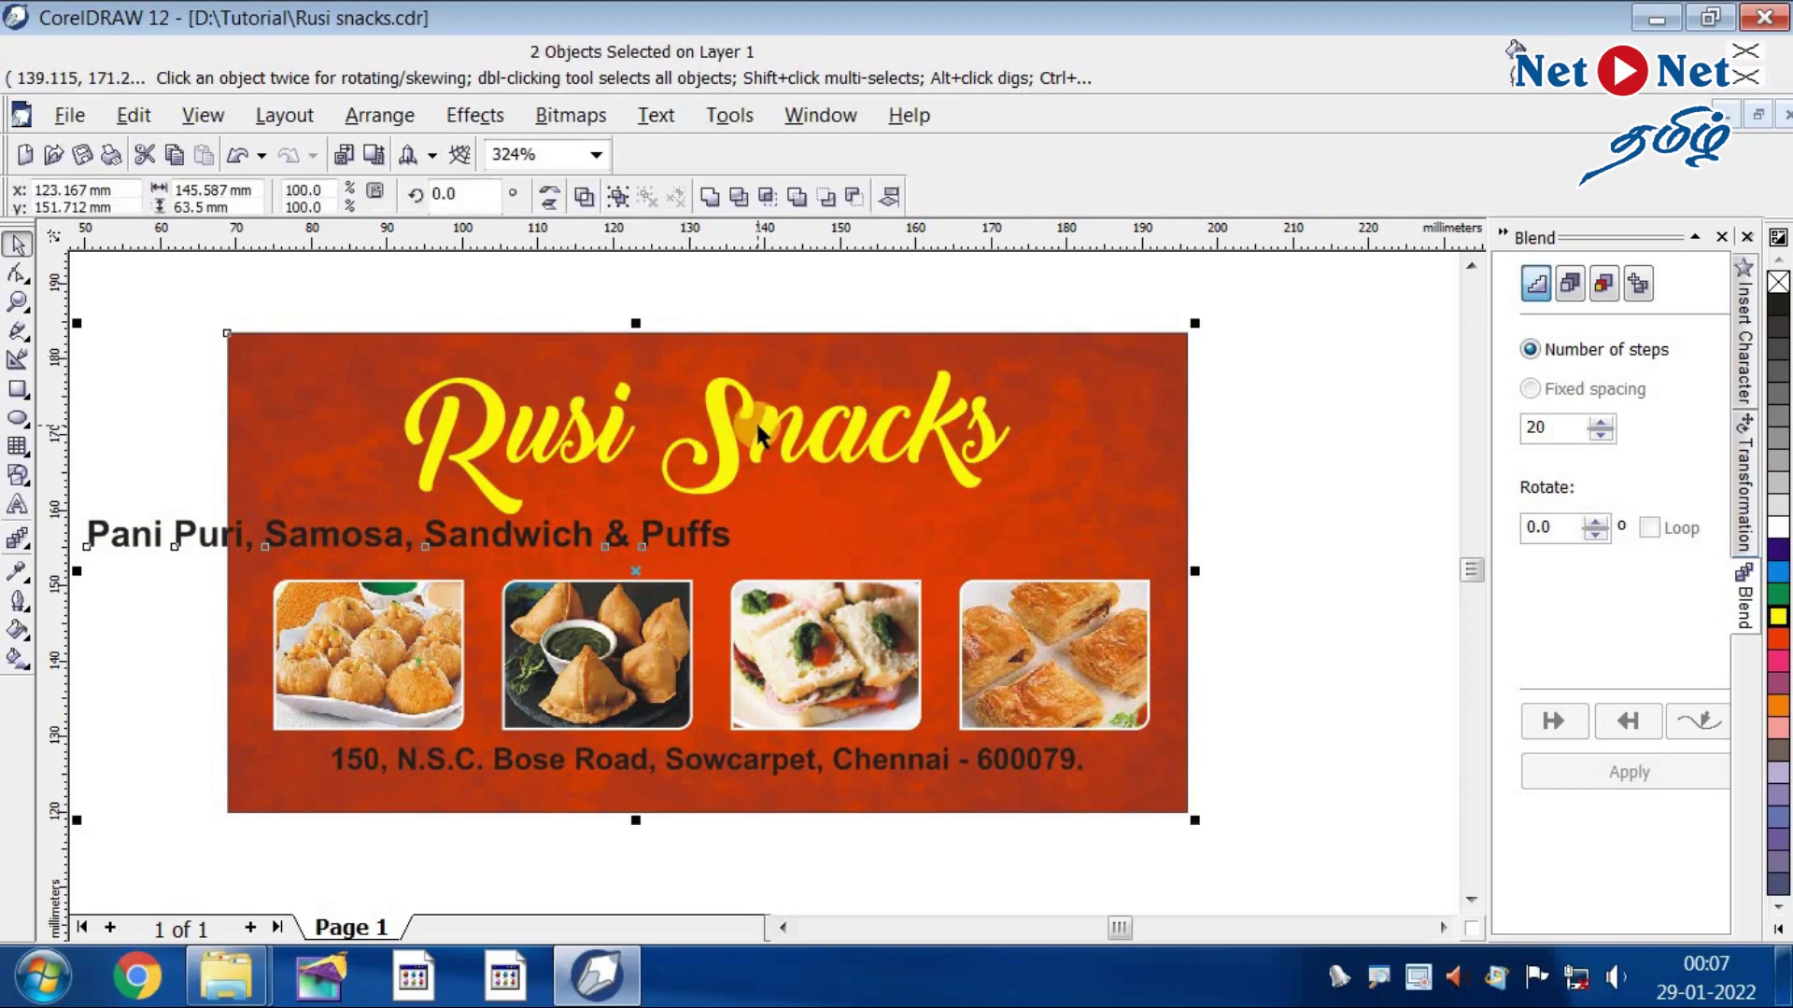
{"action": "key", "text": "c"}
{"action": "left_click", "coordinate": [1236, 470]}
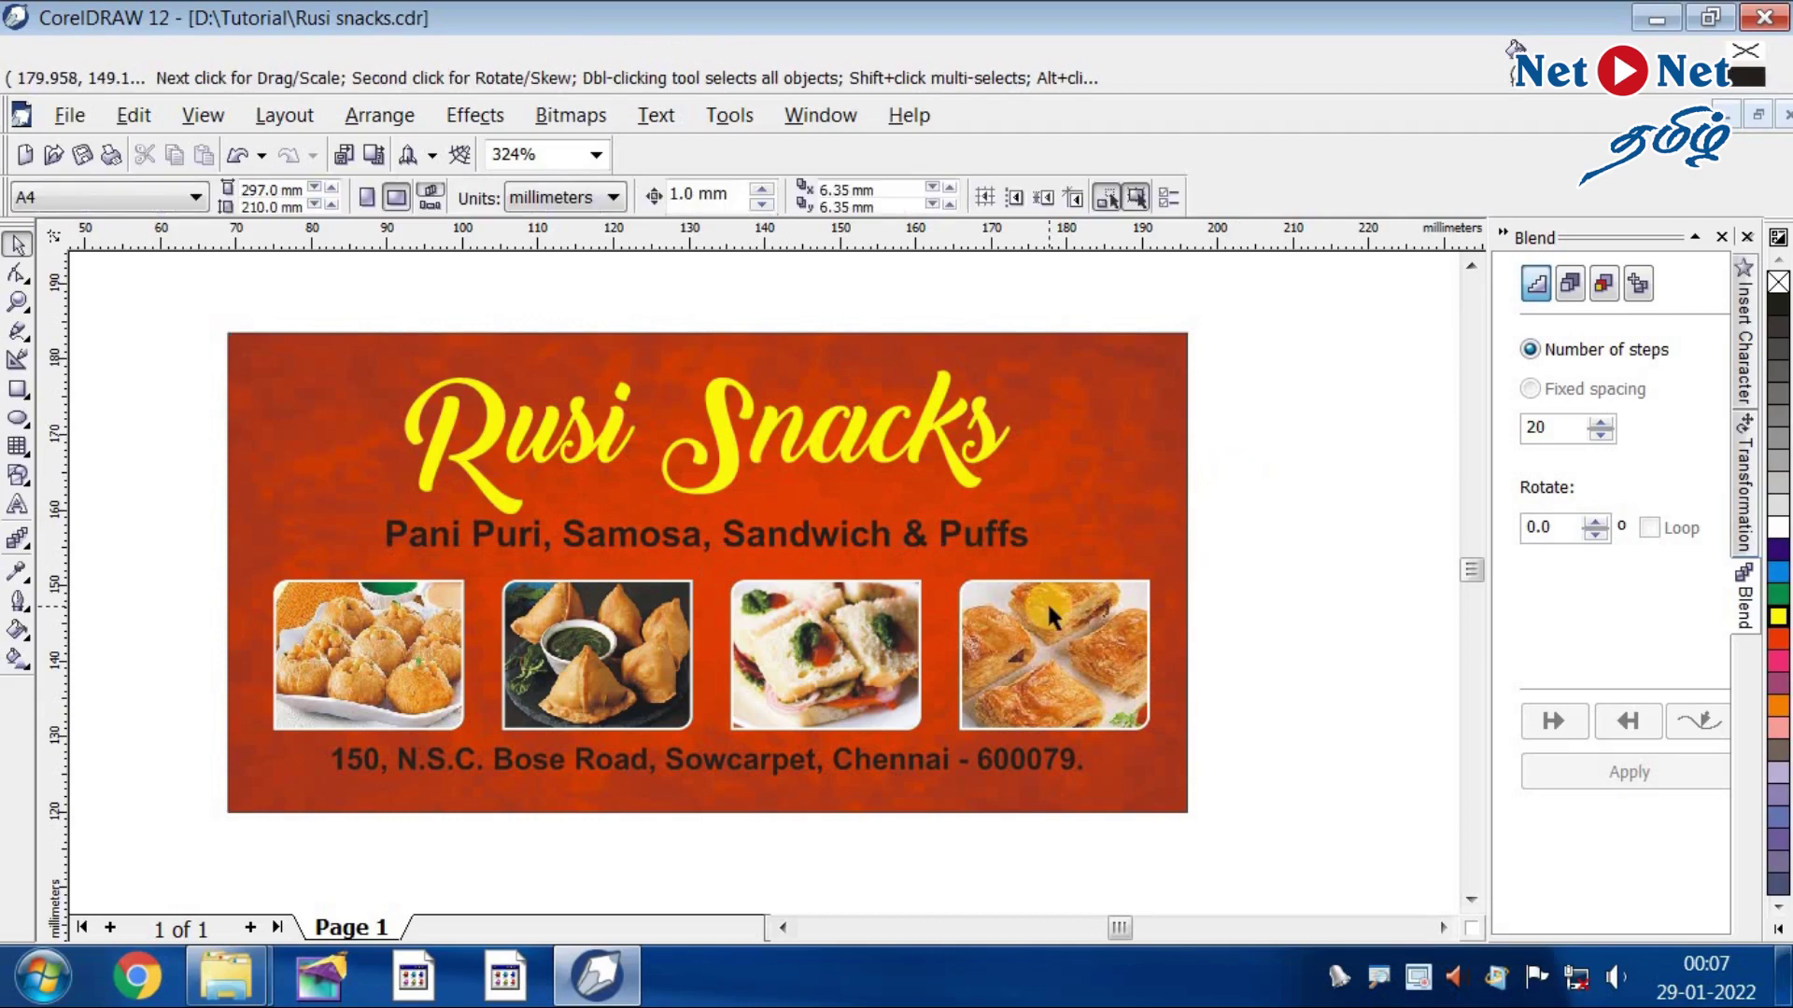
- Draw a rectangle about 125 mm wide and 5.9 mm high around the product list line
{"action": "left_click", "coordinate": [722, 340]}
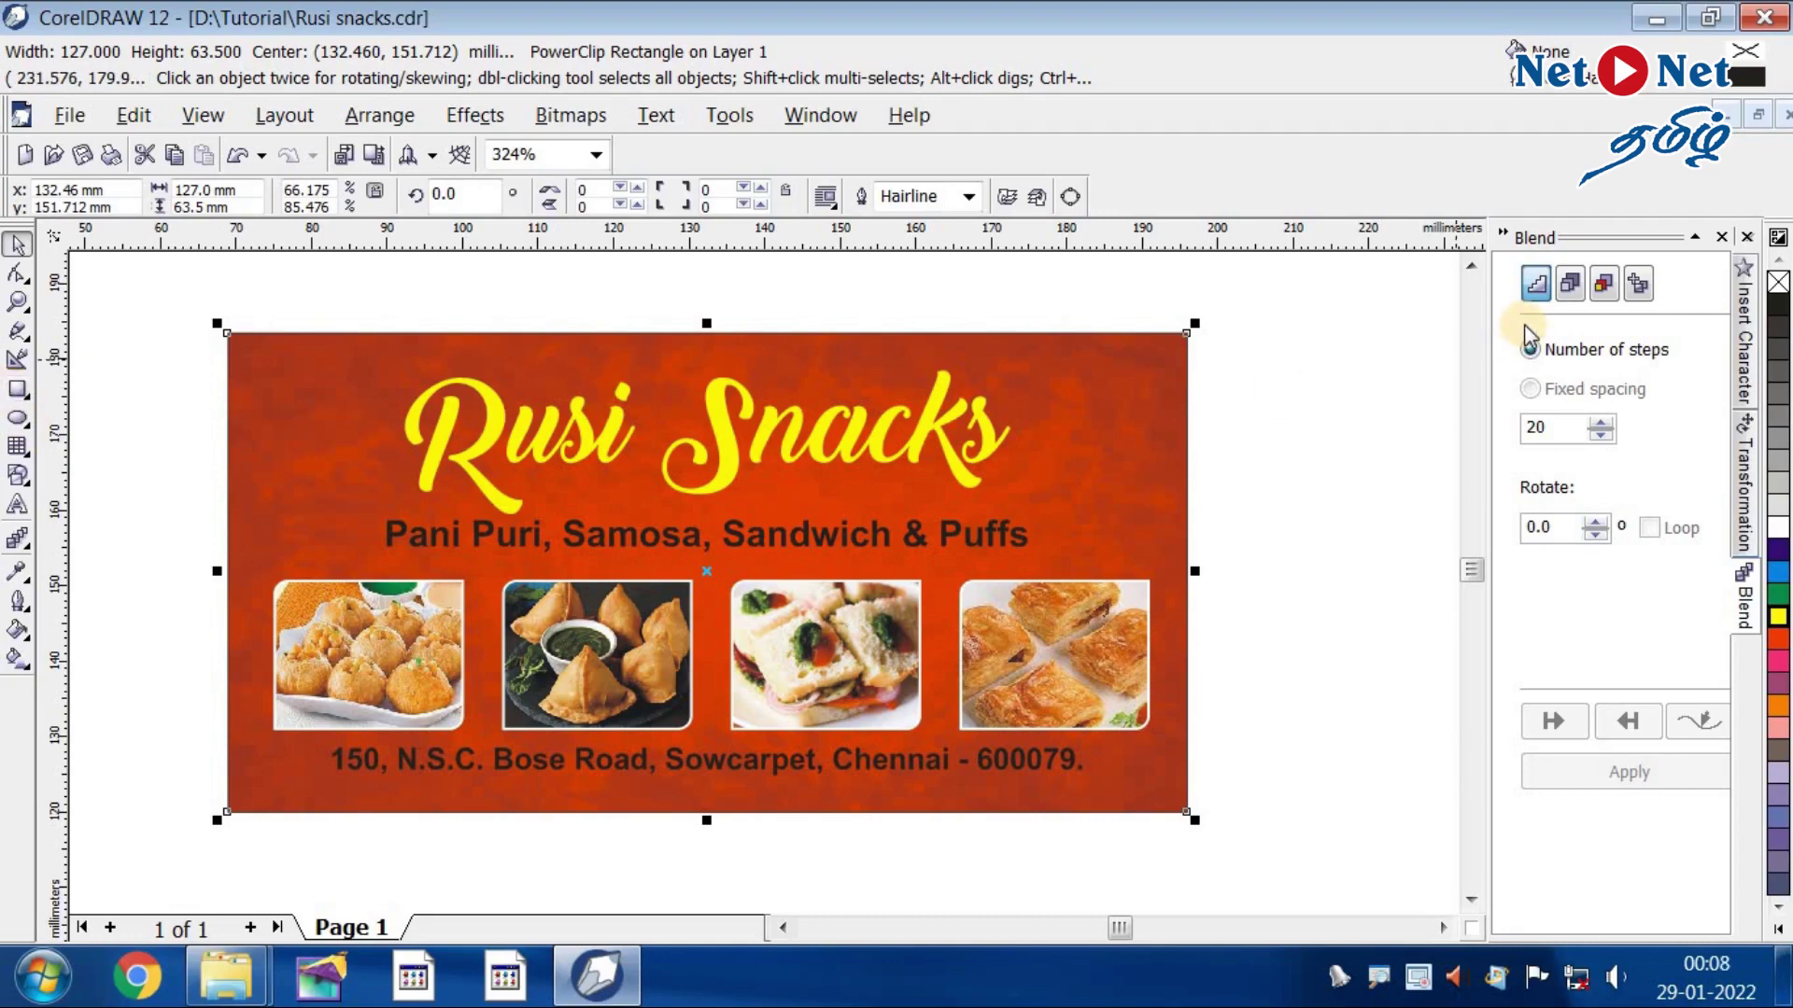
{"action": "left_click", "coordinate": [17, 392]}
{"action": "mouse_move", "coordinate": [235, 517]}
{"action": "left_mouse_down"}
{"action": "mouse_move", "coordinate": [1241, 560]}
{"action": "mouse_move", "coordinate": [1181, 563]}
{"action": "left_mouse_up"}
{"action": "key", "text": "space"}
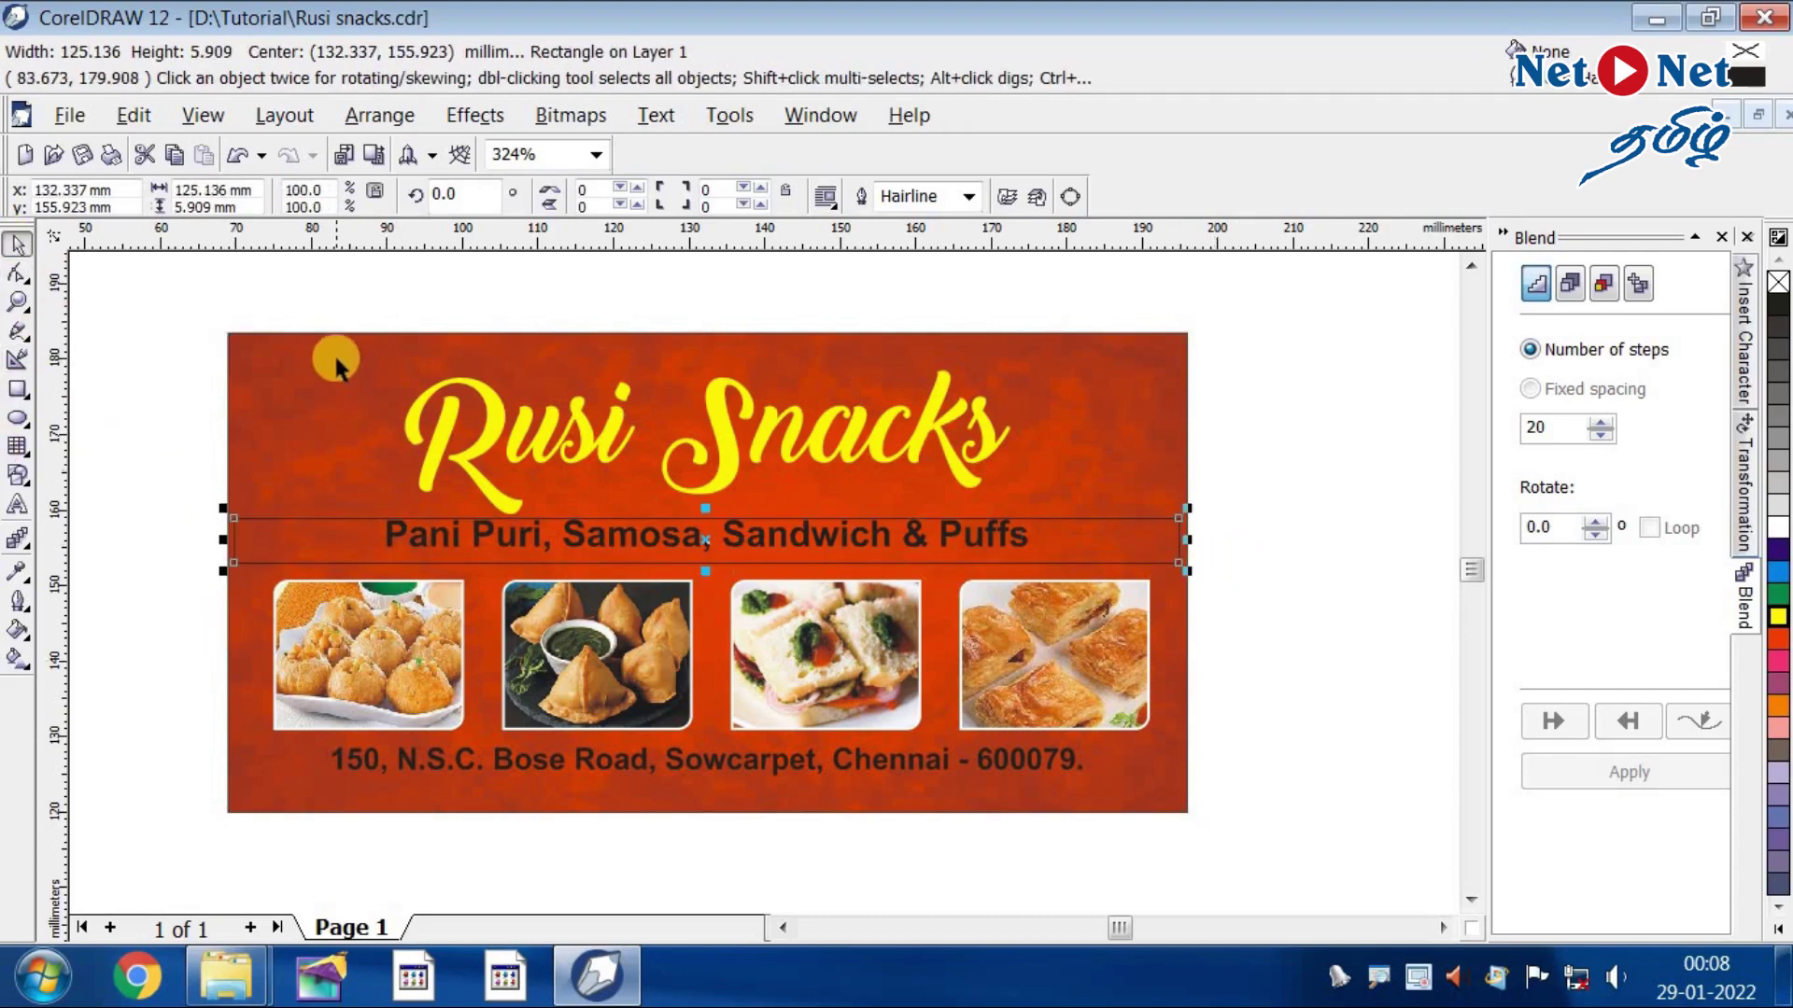
- Set the width of the rectangle around the product list to 127 mm and centre it horizontally on the card
{"action": "left_click", "coordinate": [336, 360]}
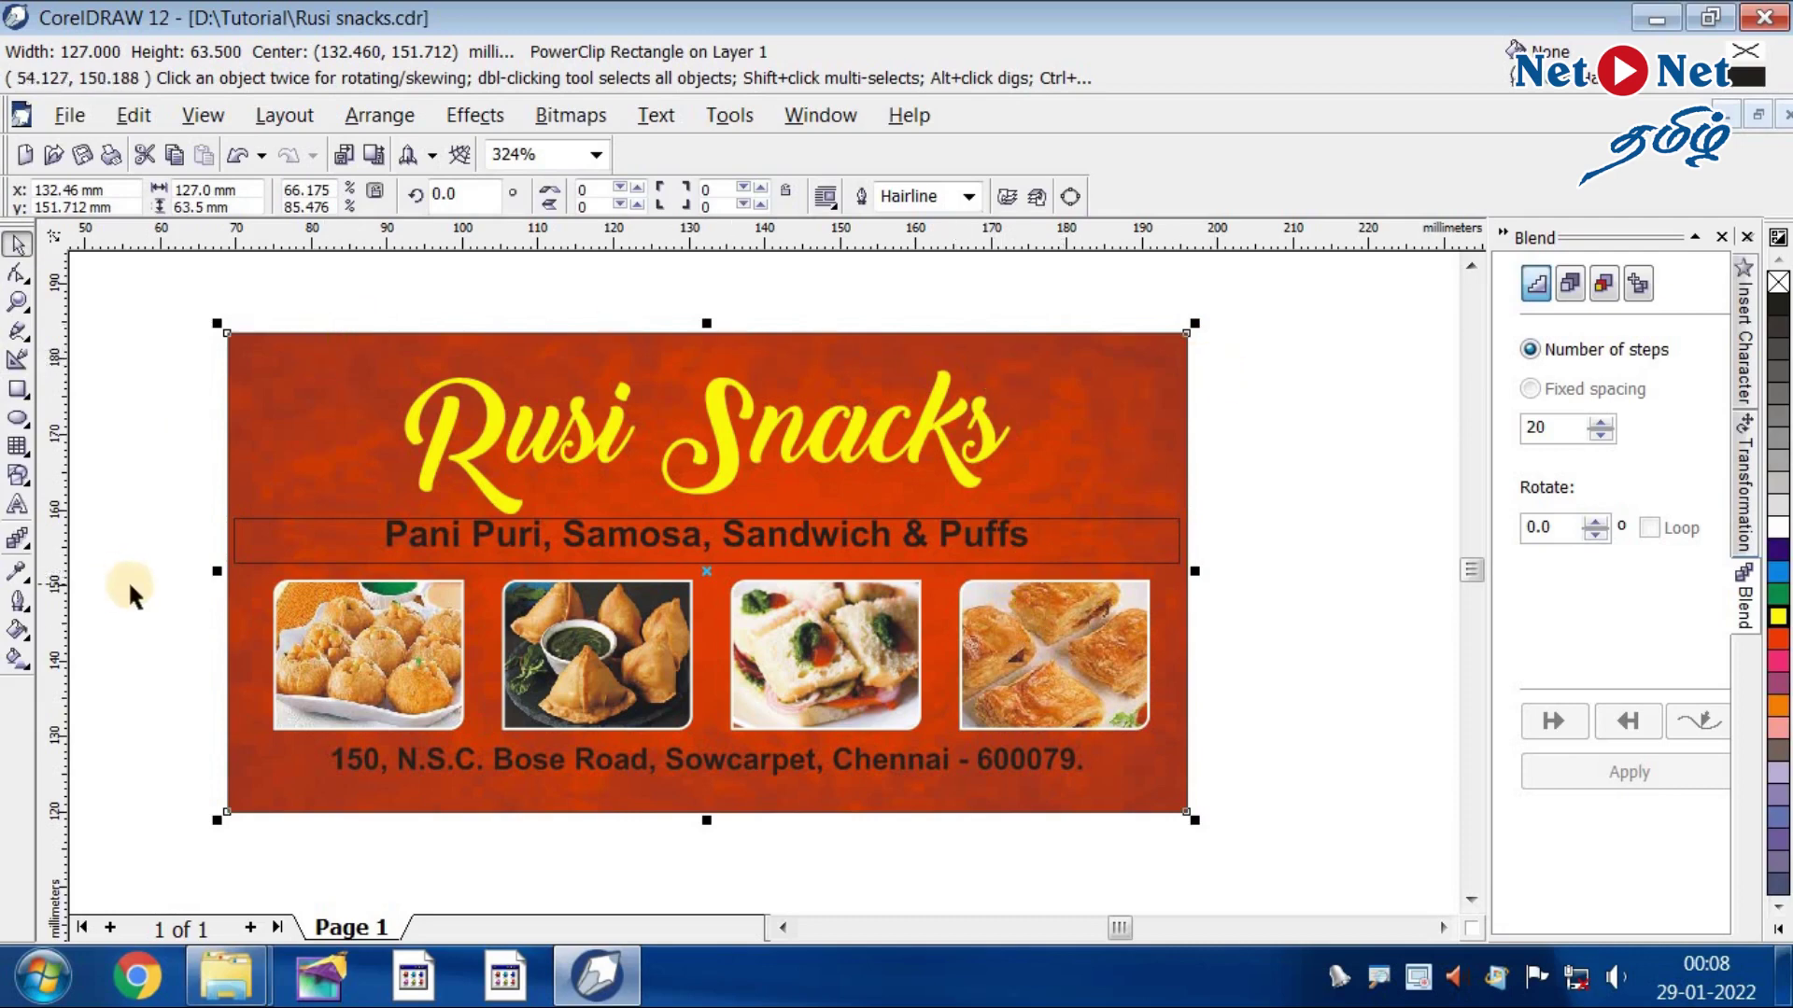
{"action": "left_click", "coordinate": [236, 535]}
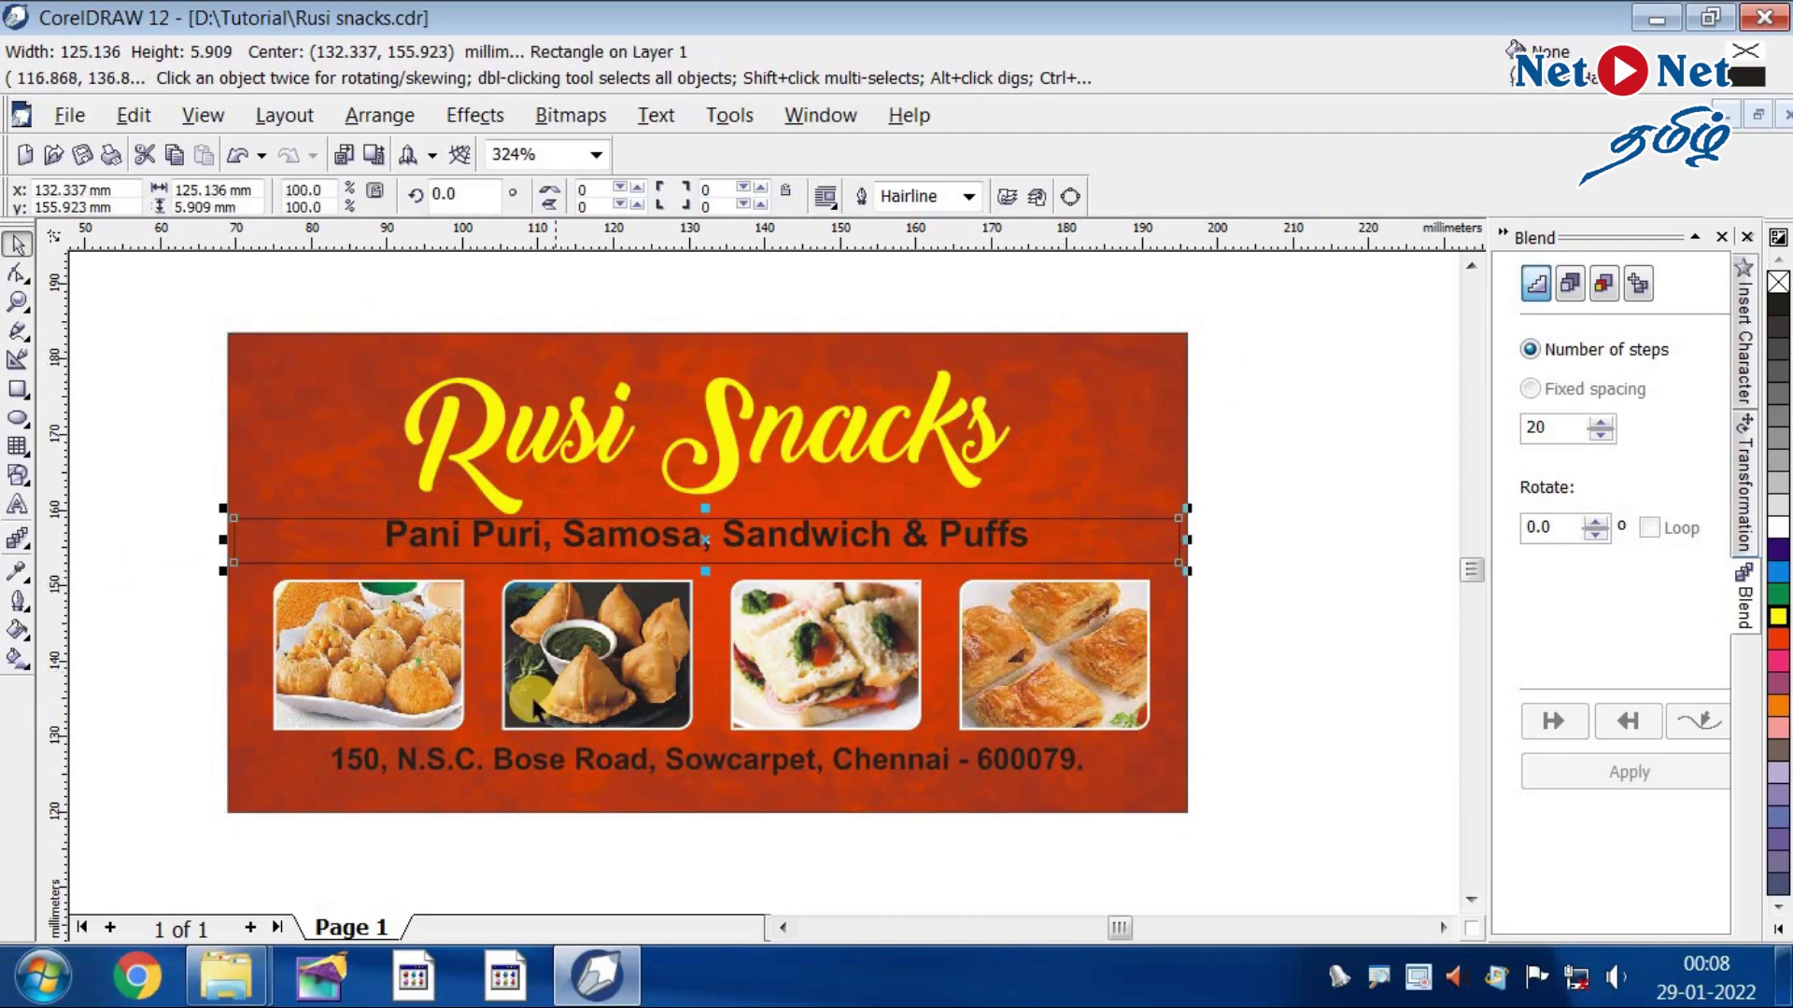
{"action": "left_click_drag", "start_coordinate": [247, 188], "coordinate": [147, 232]}
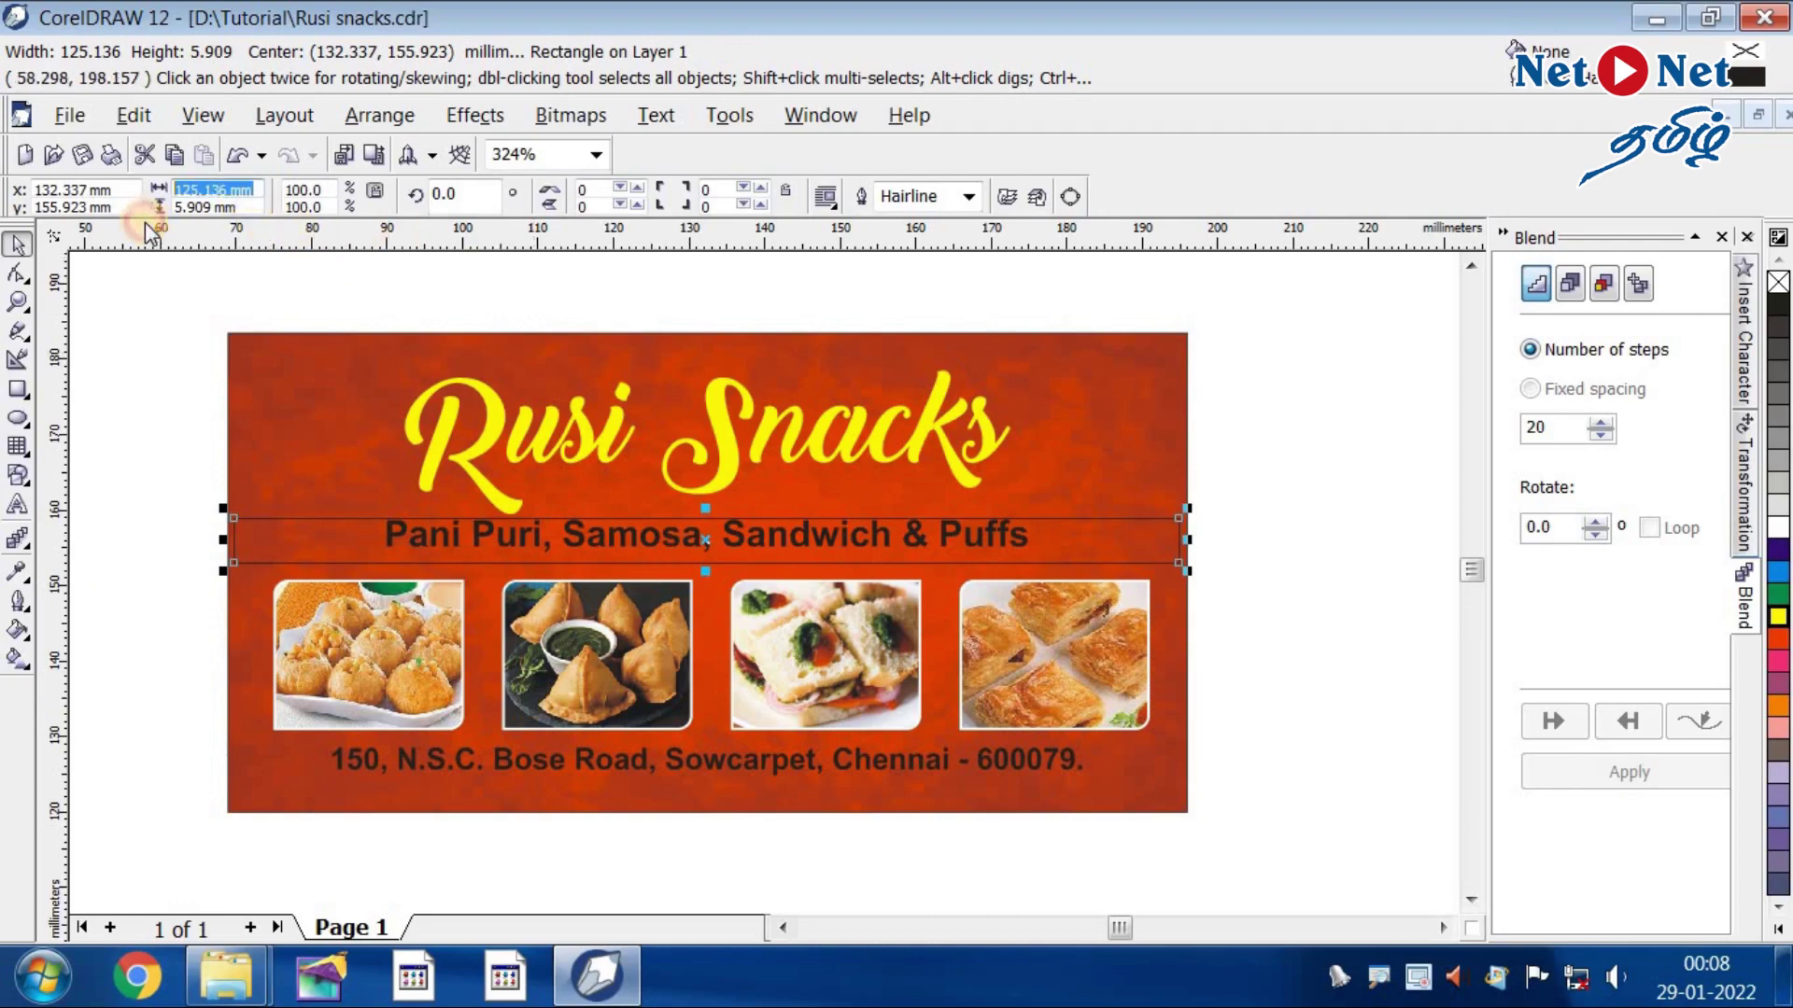
{"action": "type", "text": "127"}
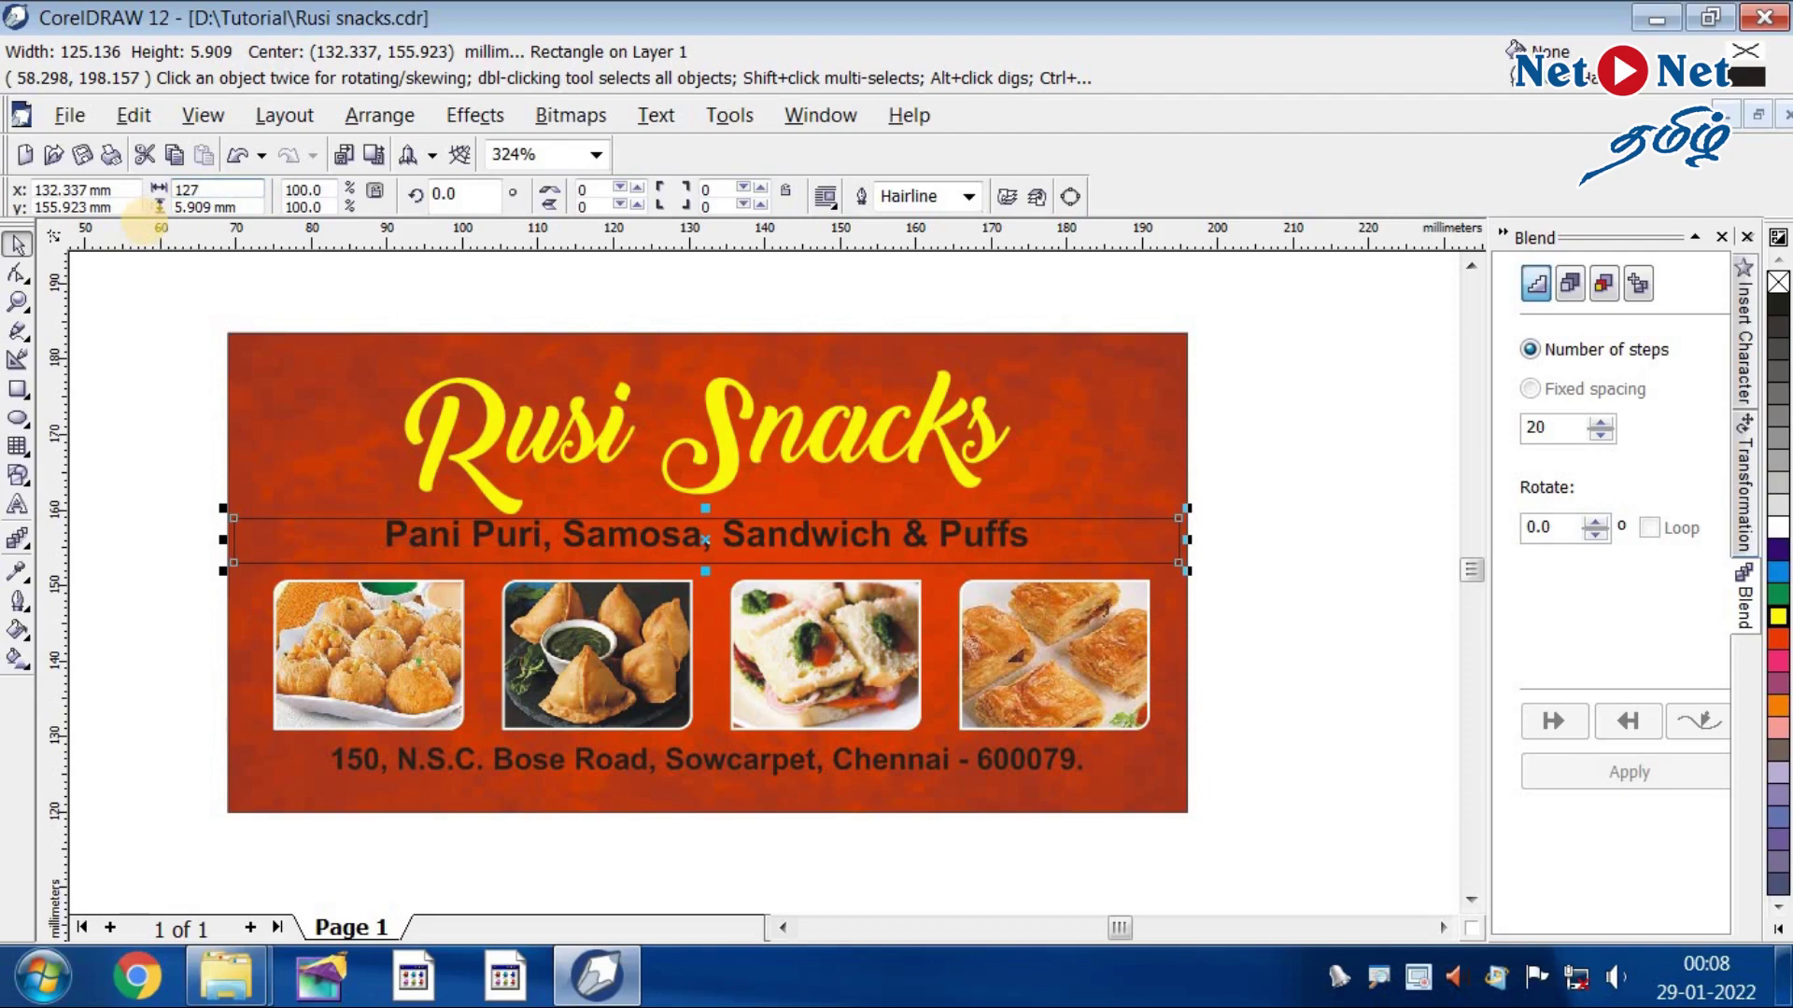
{"action": "key", "text": "Return"}
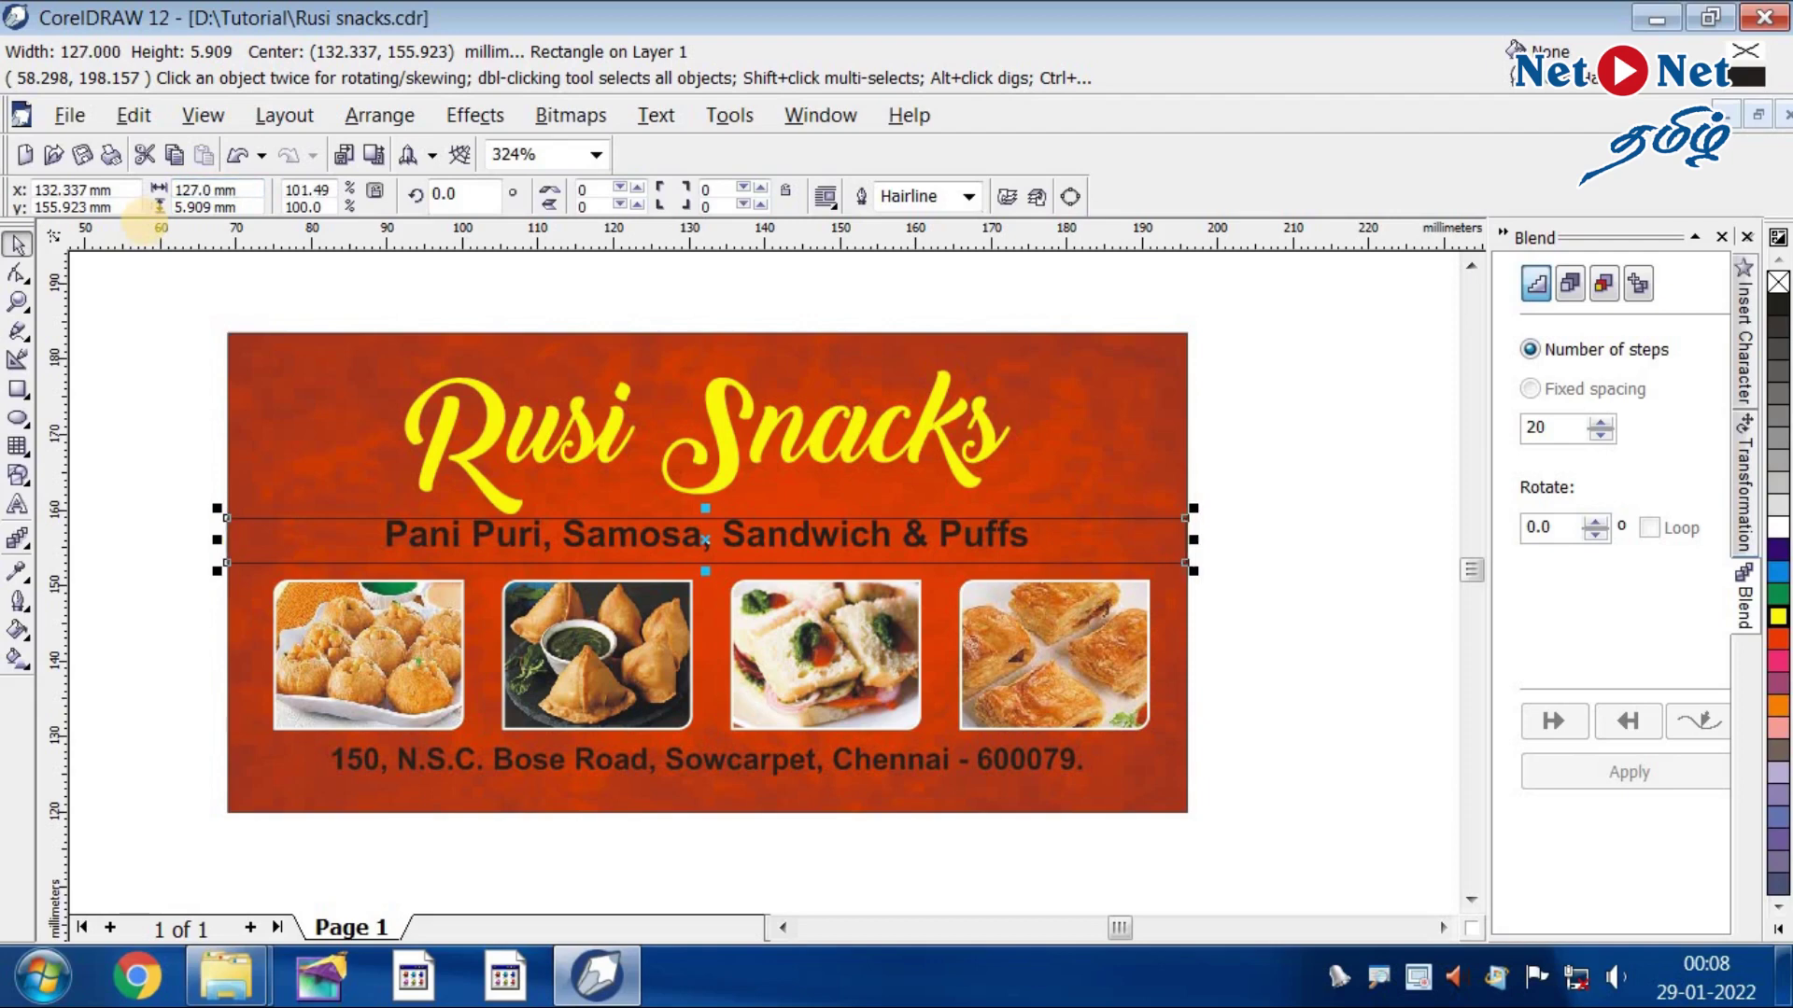
{"action": "left_click", "coordinate": [396, 439], "text": "shift"}
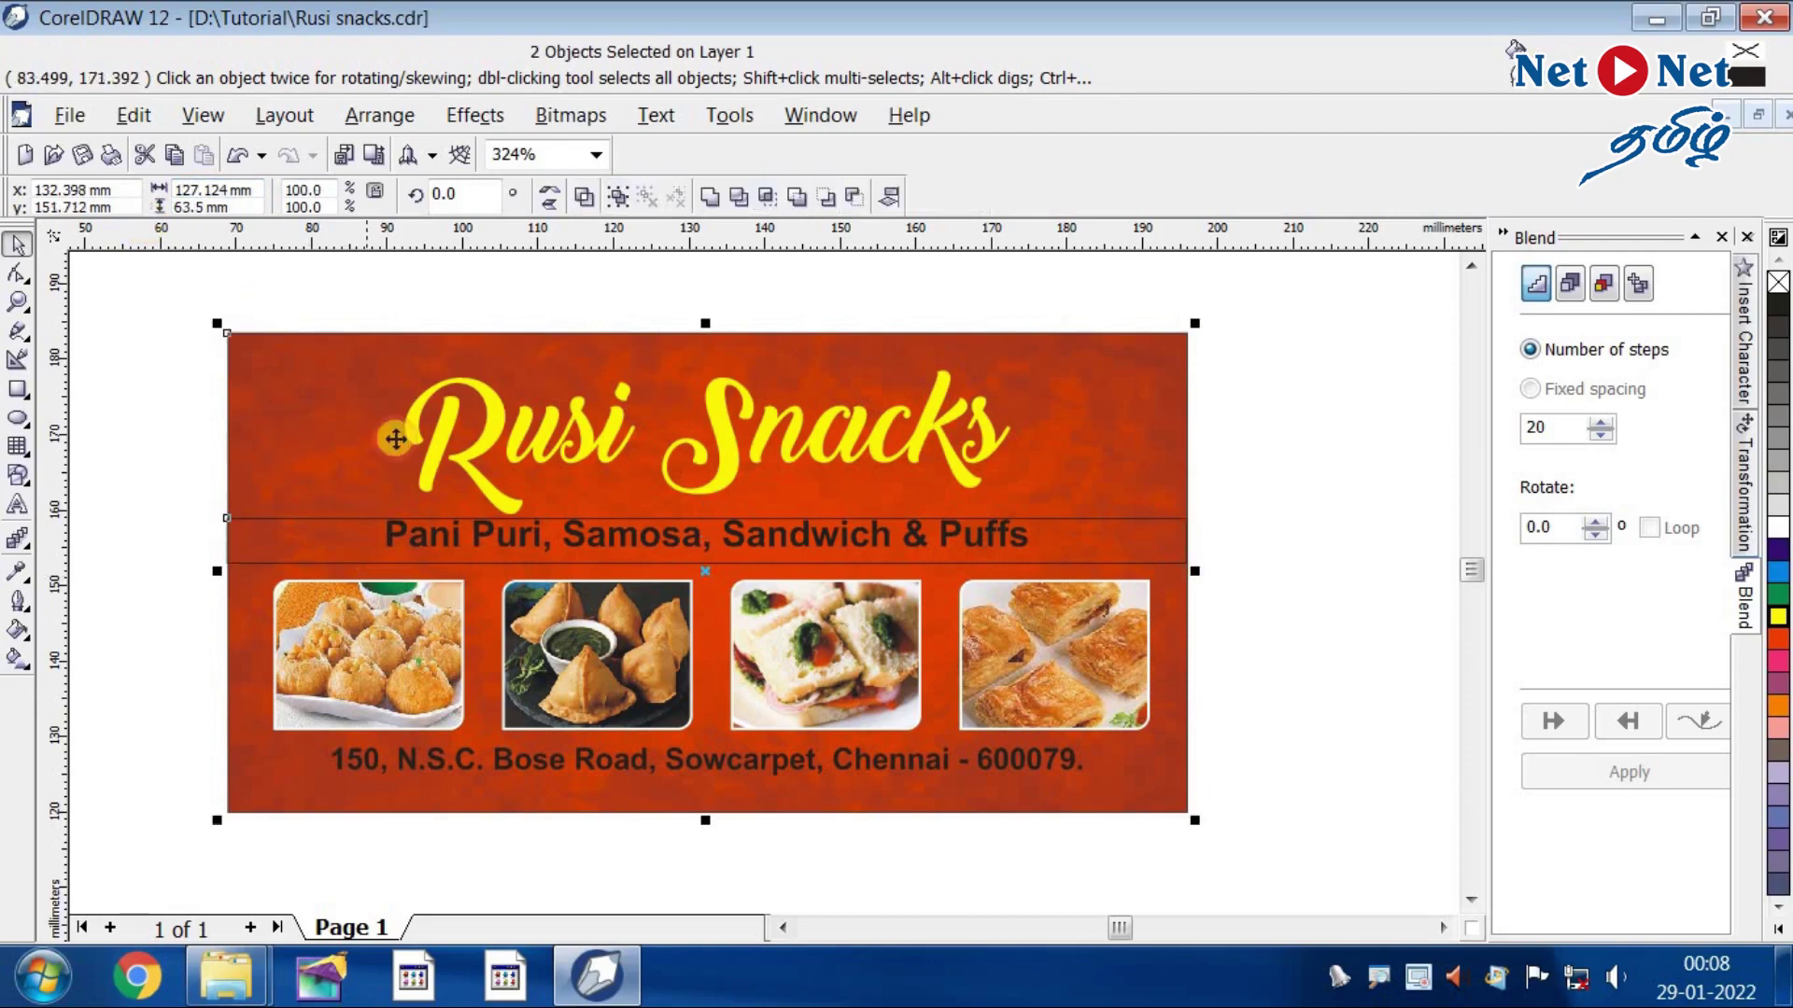
- Fill the product list rectangle with white and remove its outline
{"action": "left_click", "coordinate": [283, 527]}
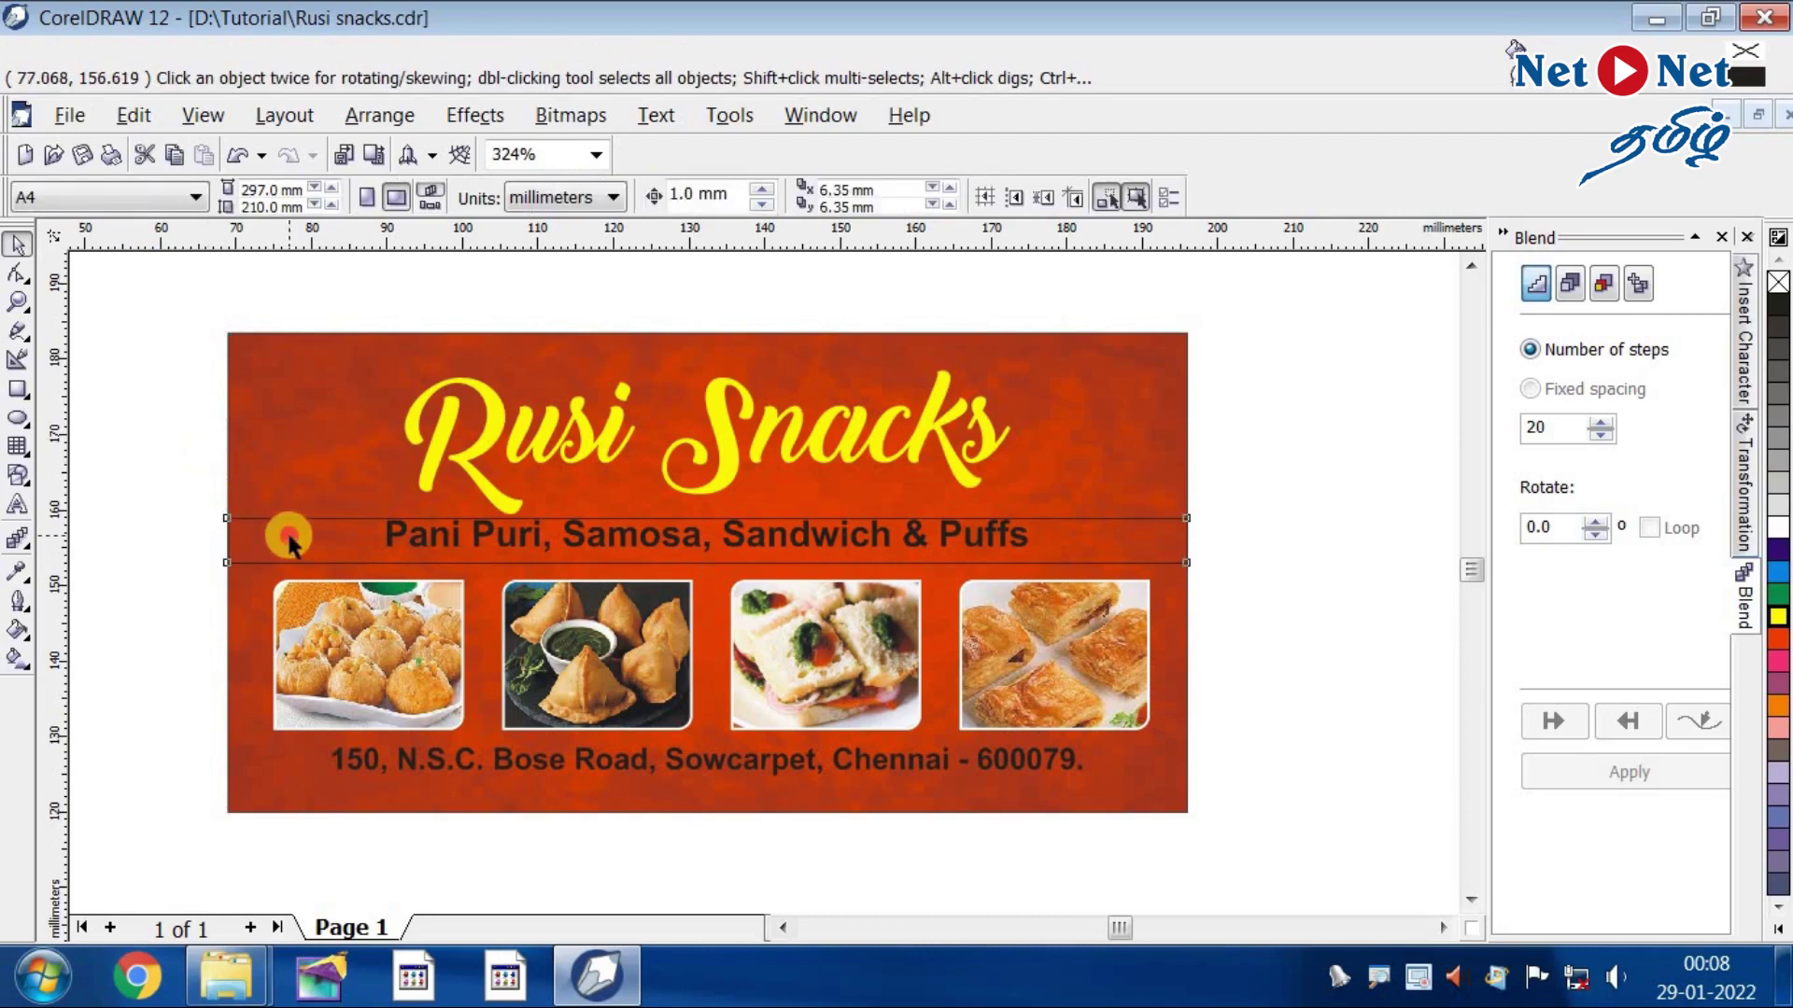
{"action": "left_click", "coordinate": [1778, 528]}
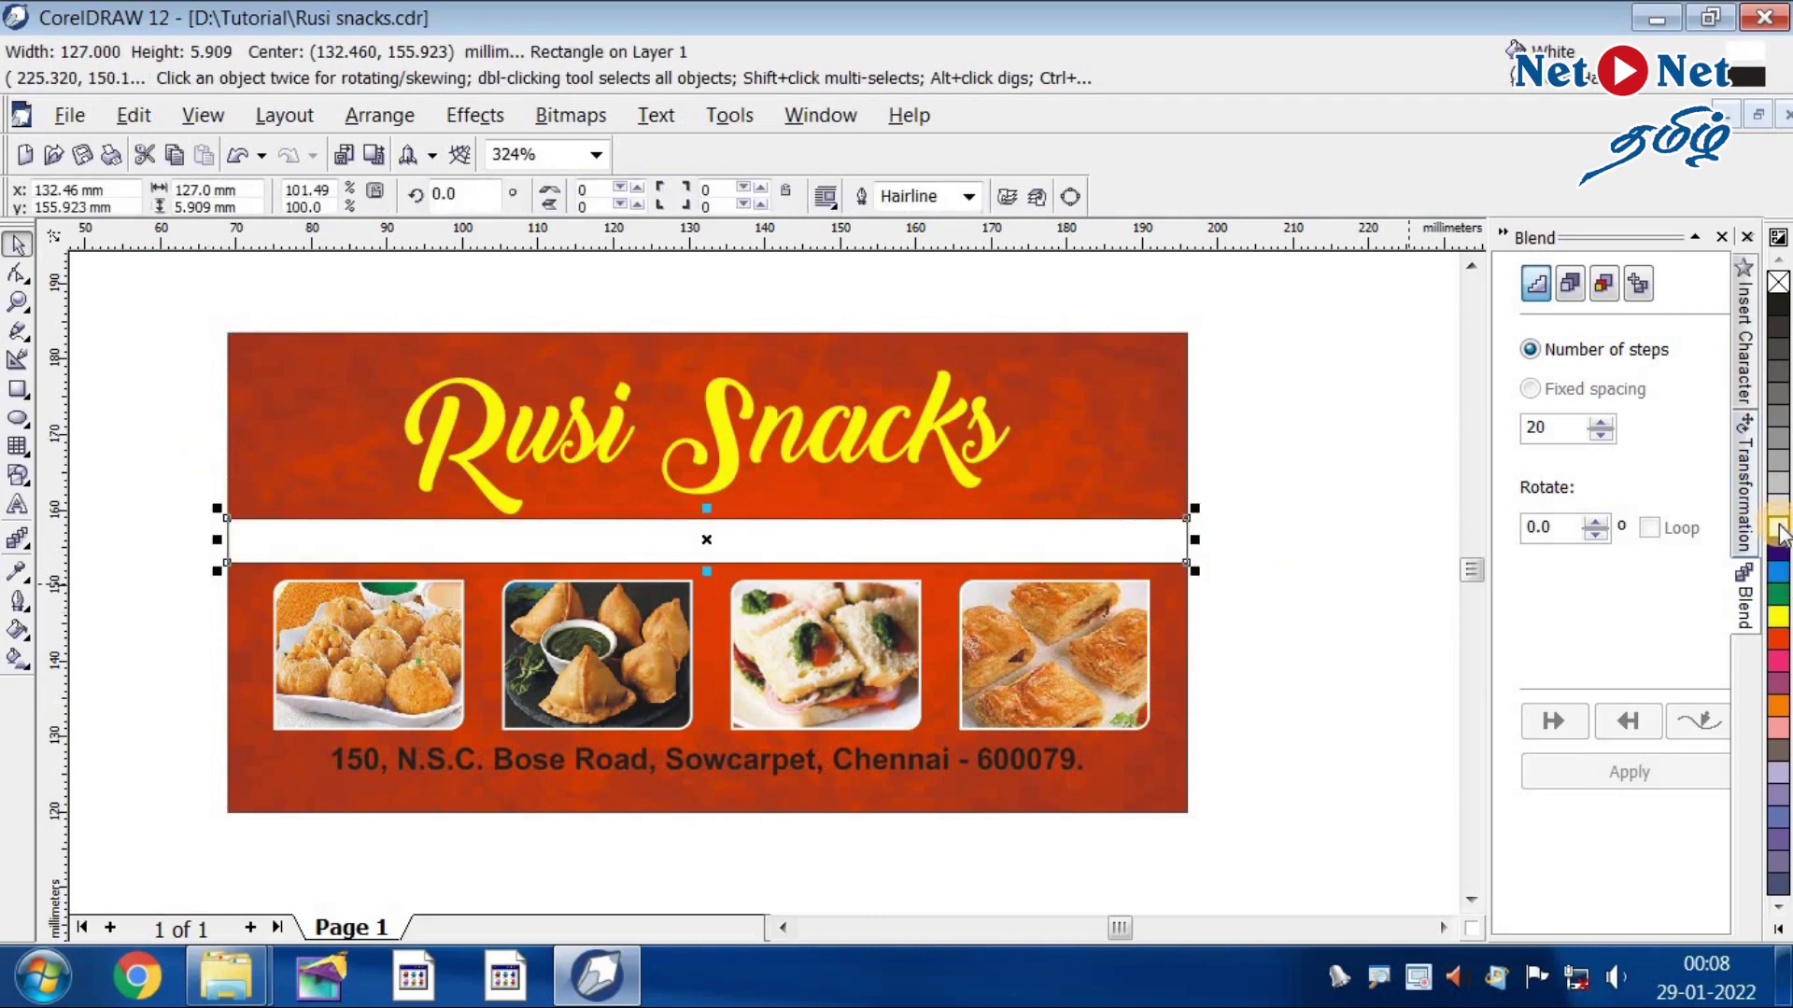
{"action": "right_click", "coordinate": [1778, 282]}
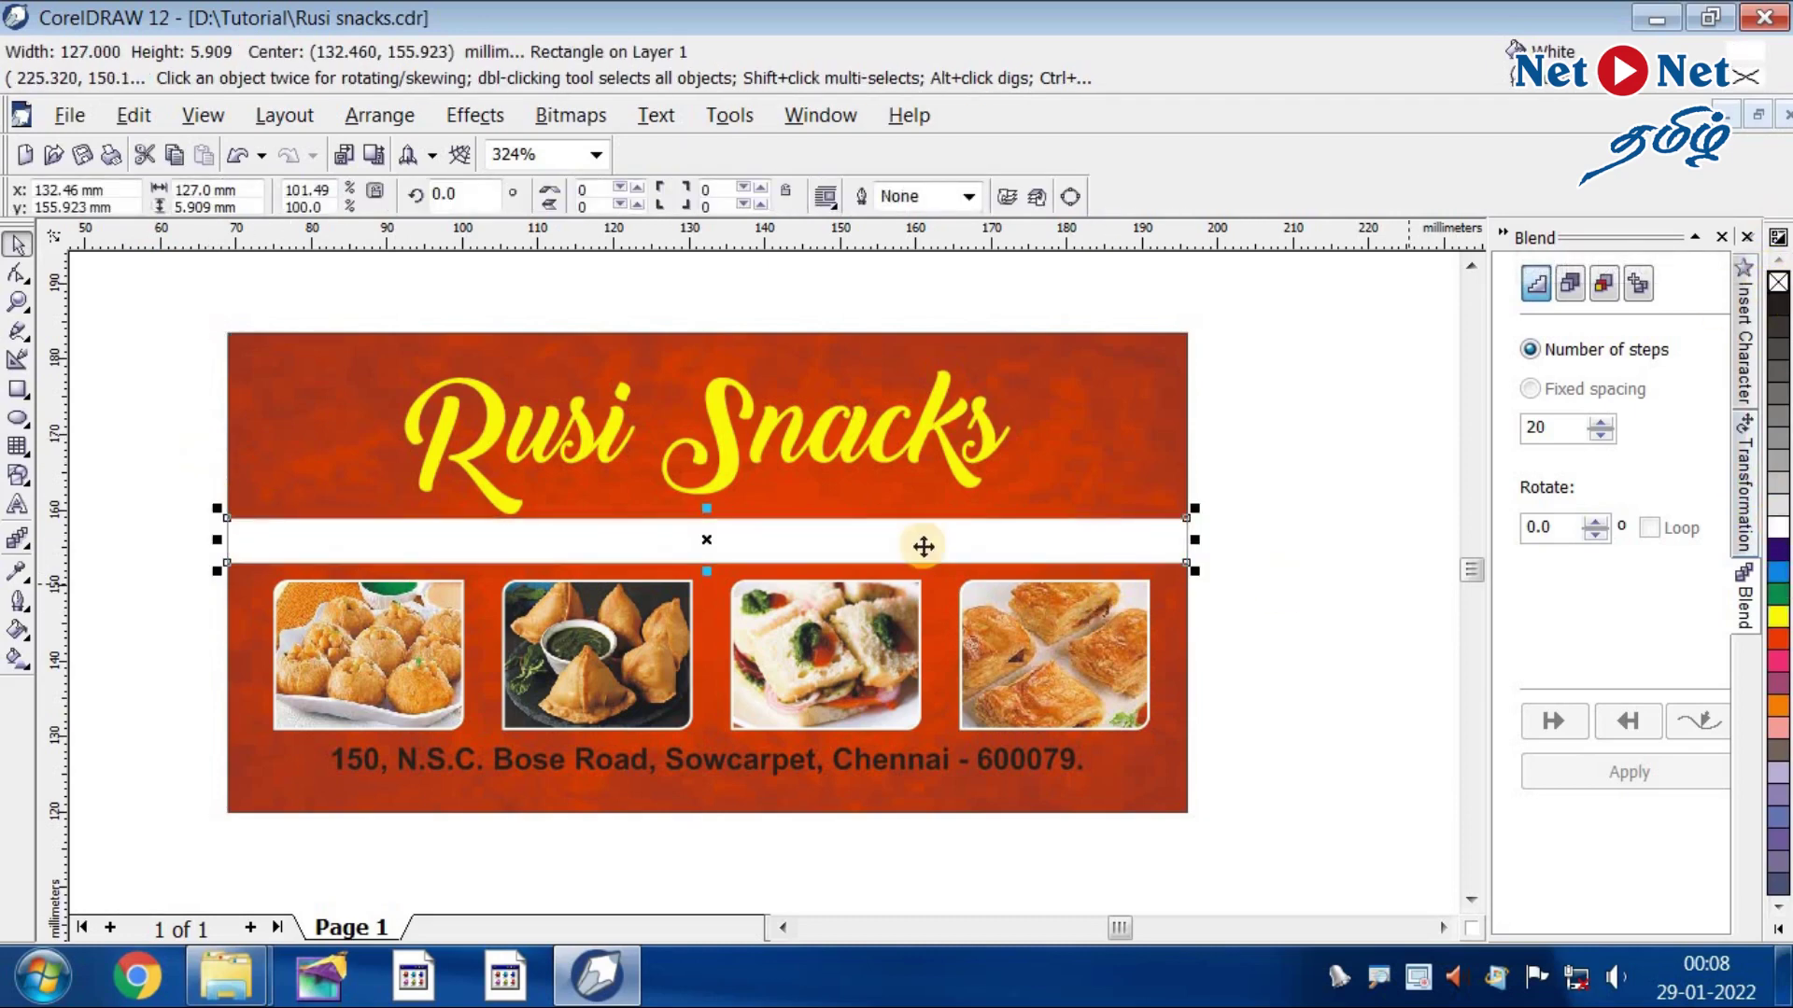
- Bring the product list text in front of the white rectangle
{"action": "left_click", "coordinate": [580, 534]}
{"action": "left_click", "coordinate": [590, 549]}
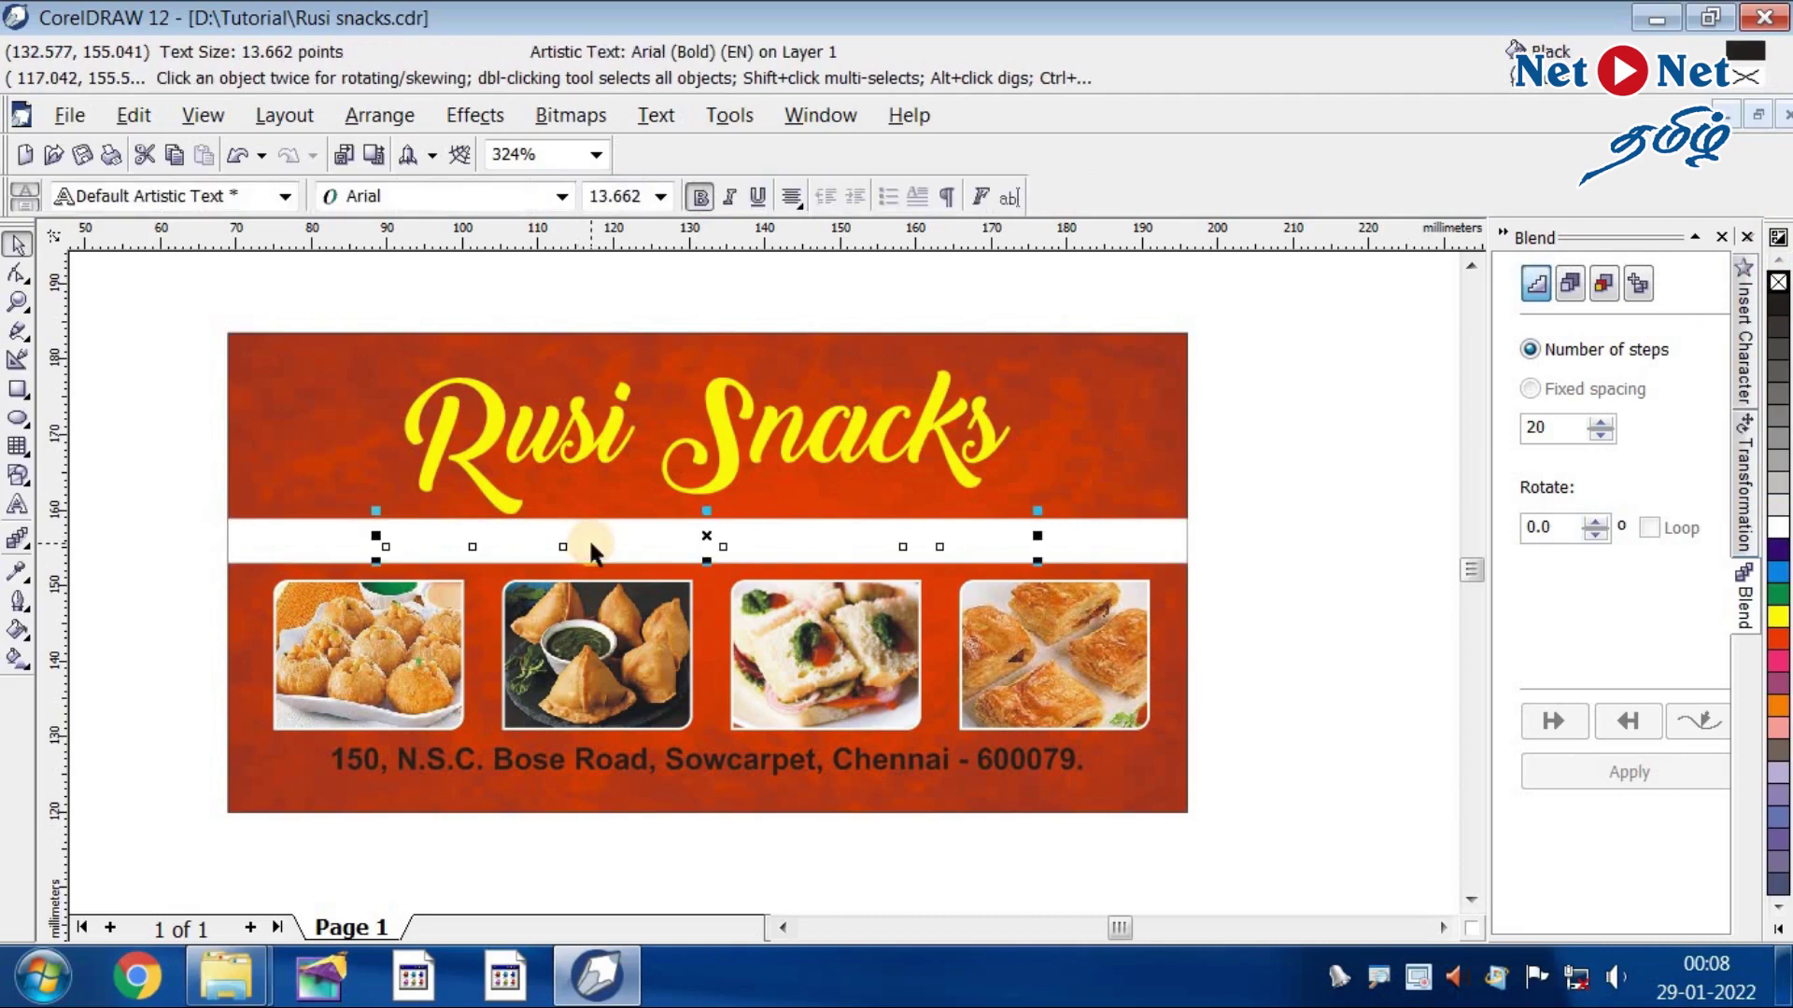
{"action": "left_click", "coordinate": [378, 552]}
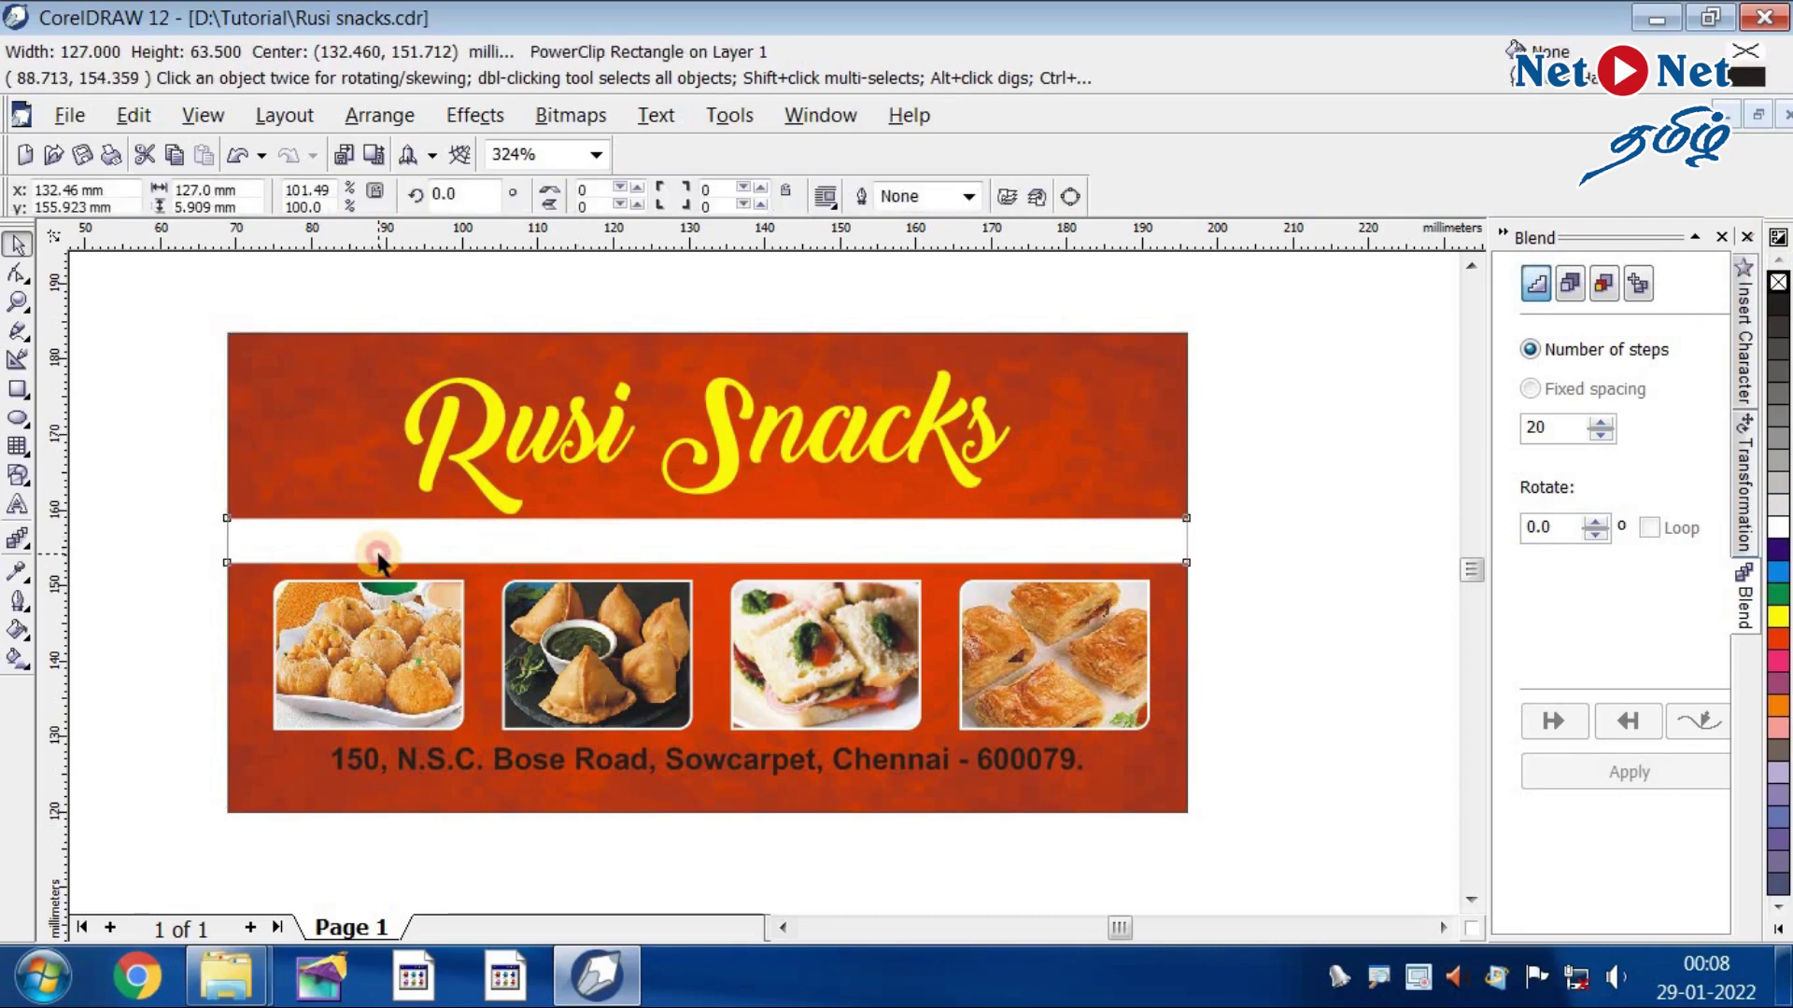
{"action": "left_click", "coordinate": [635, 545]}
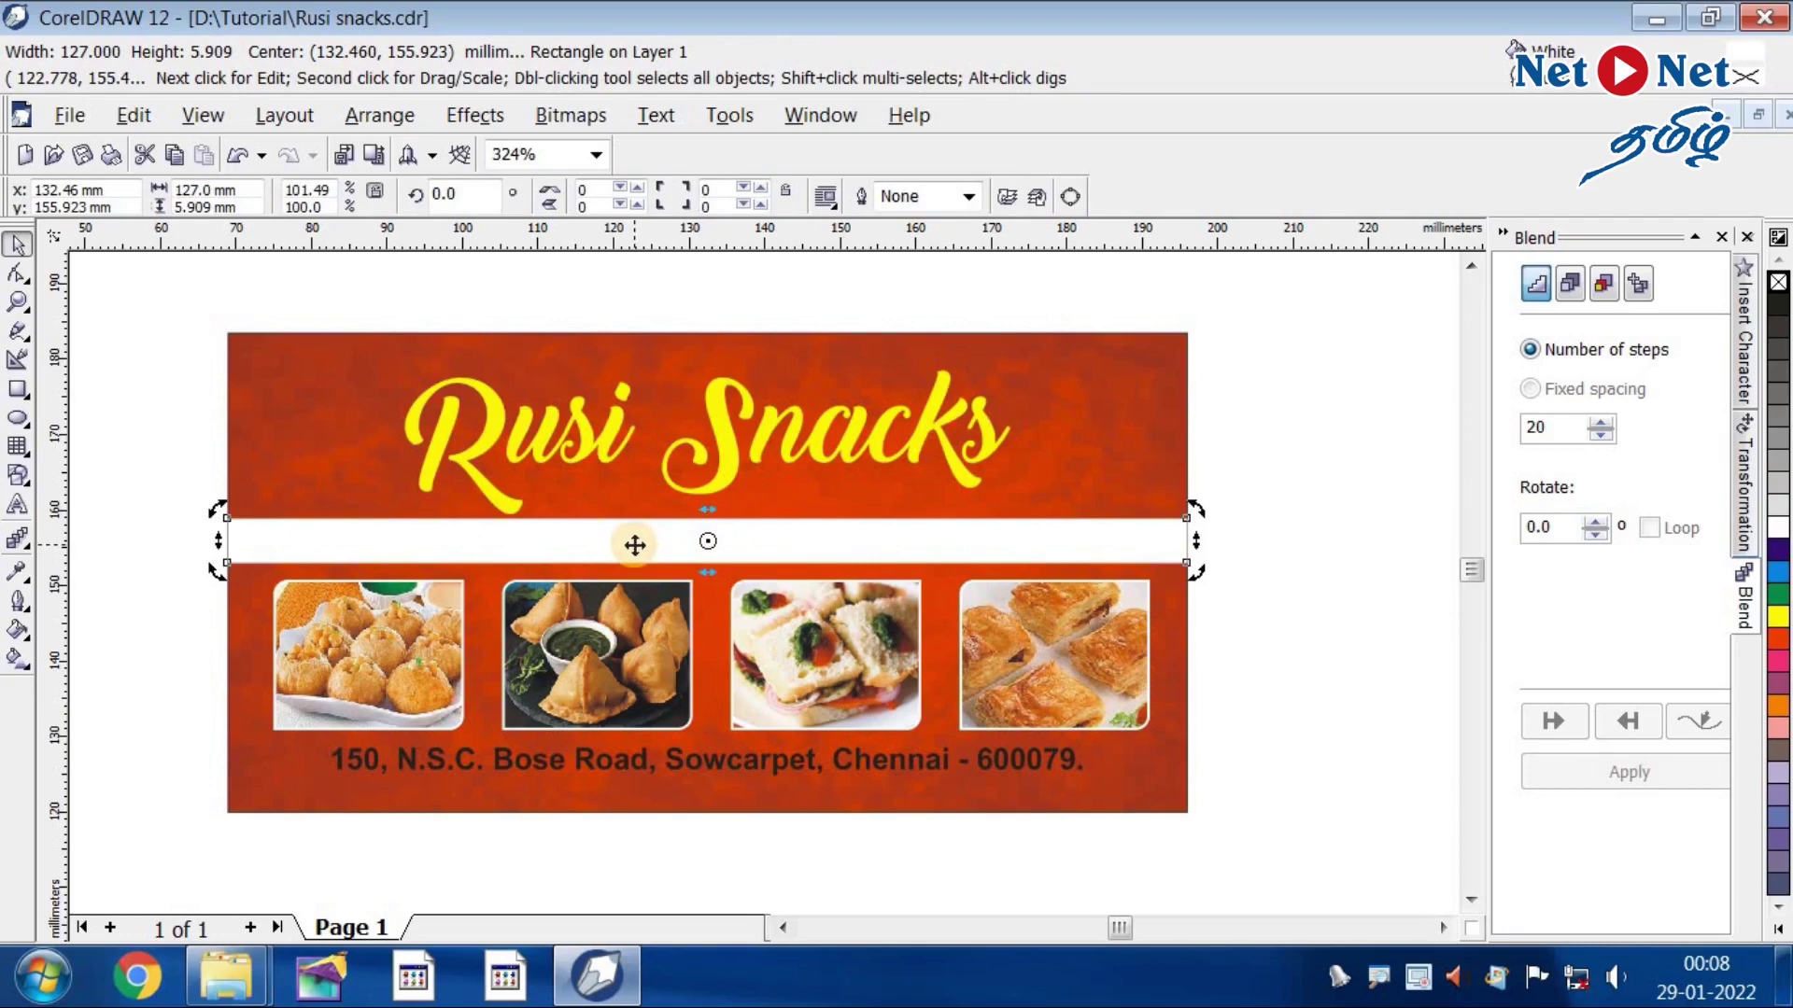
{"action": "left_click", "coordinate": [634, 545]}
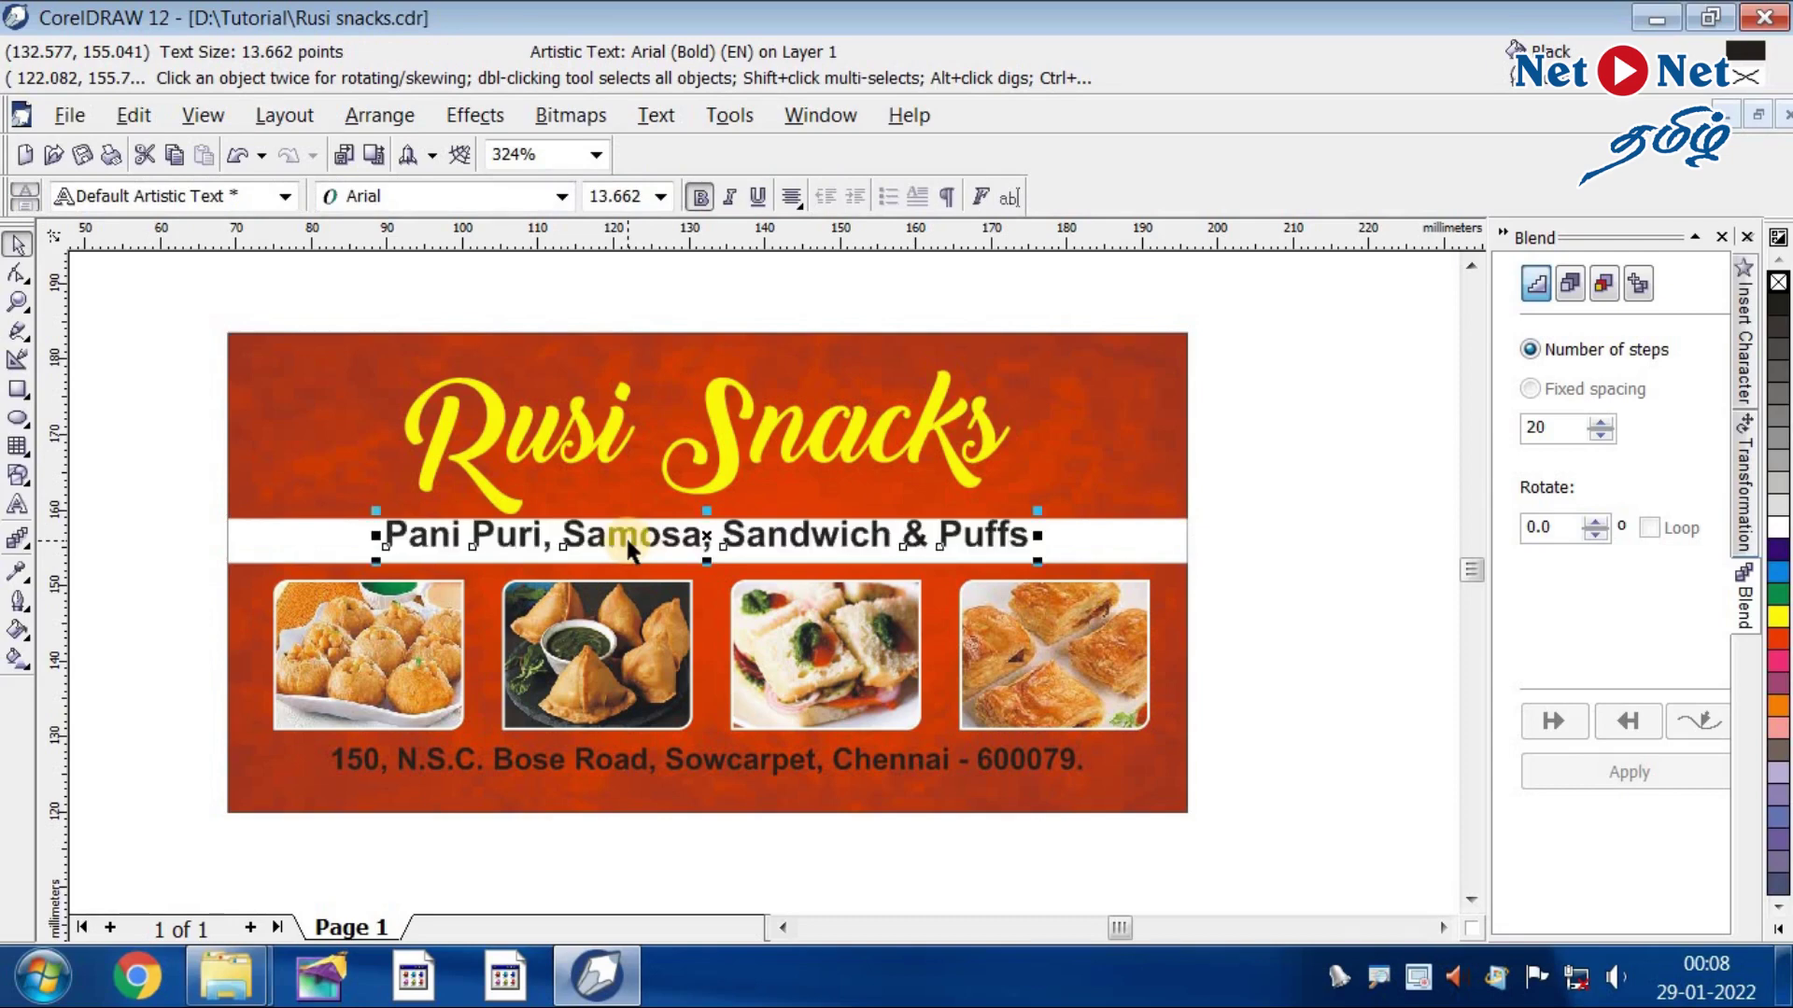
{"action": "left_click", "coordinate": [383, 117]}
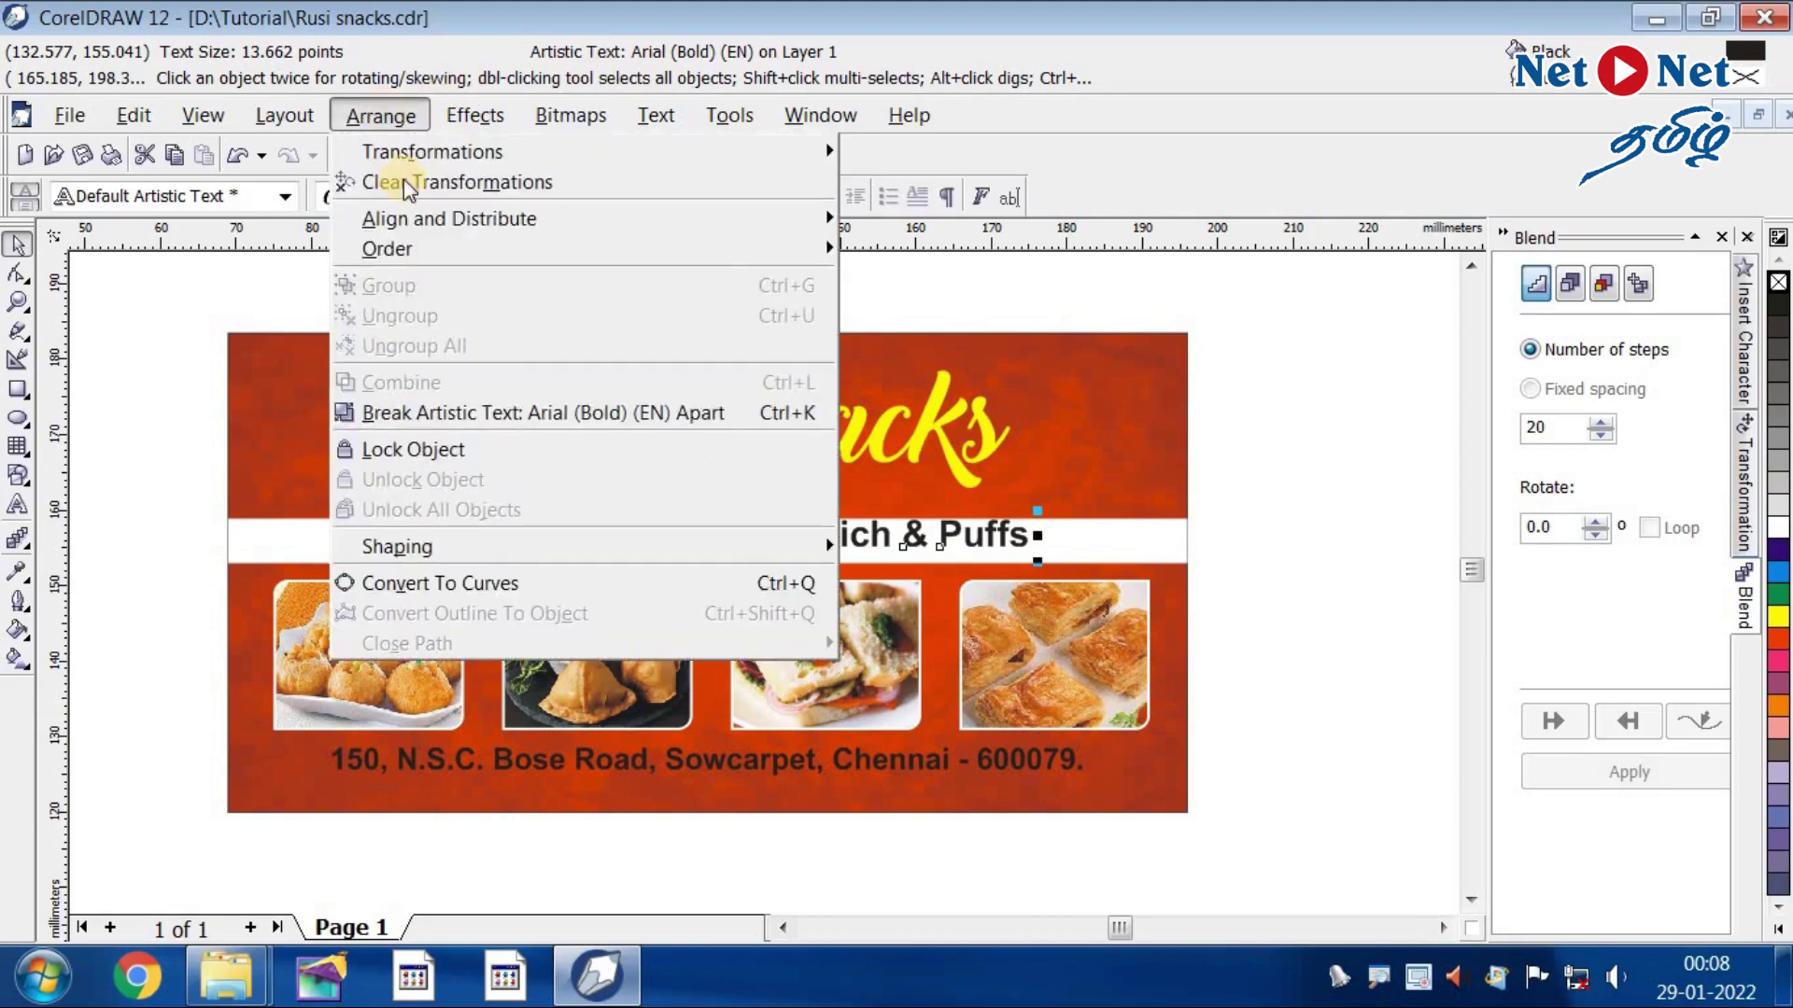
{"action": "mouse_move", "coordinate": [410, 261]}
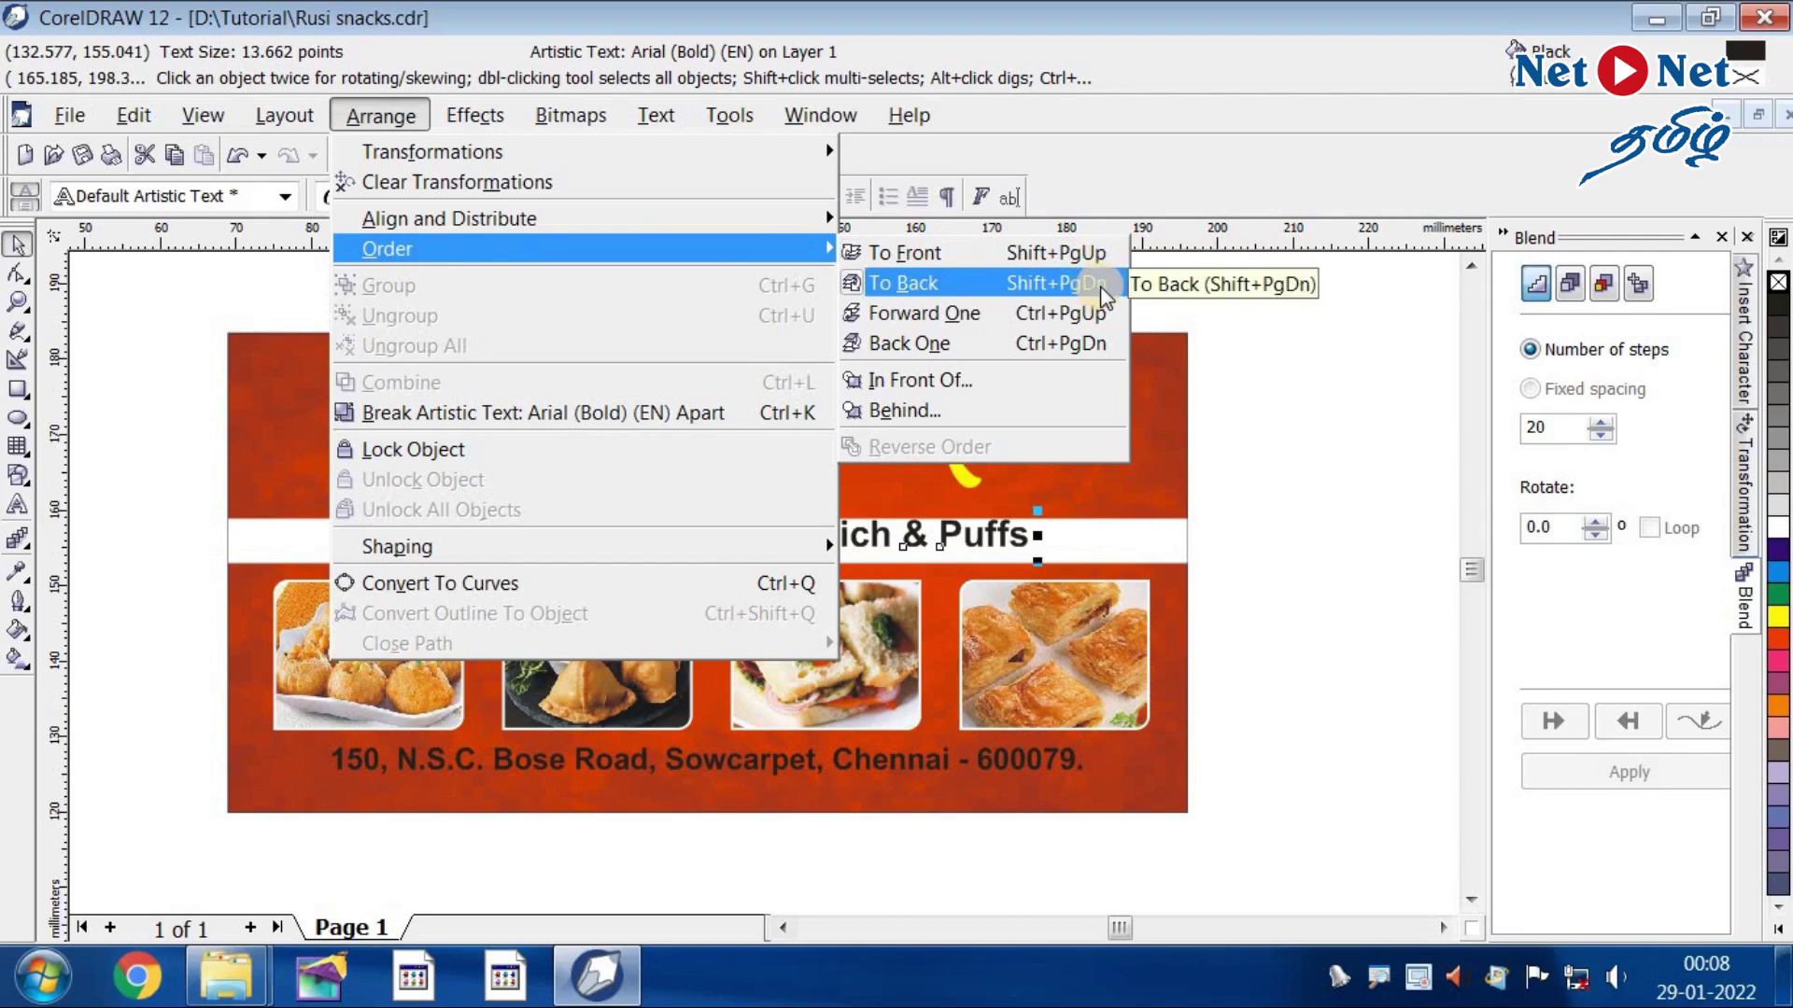
{"action": "left_click", "coordinate": [1303, 396]}
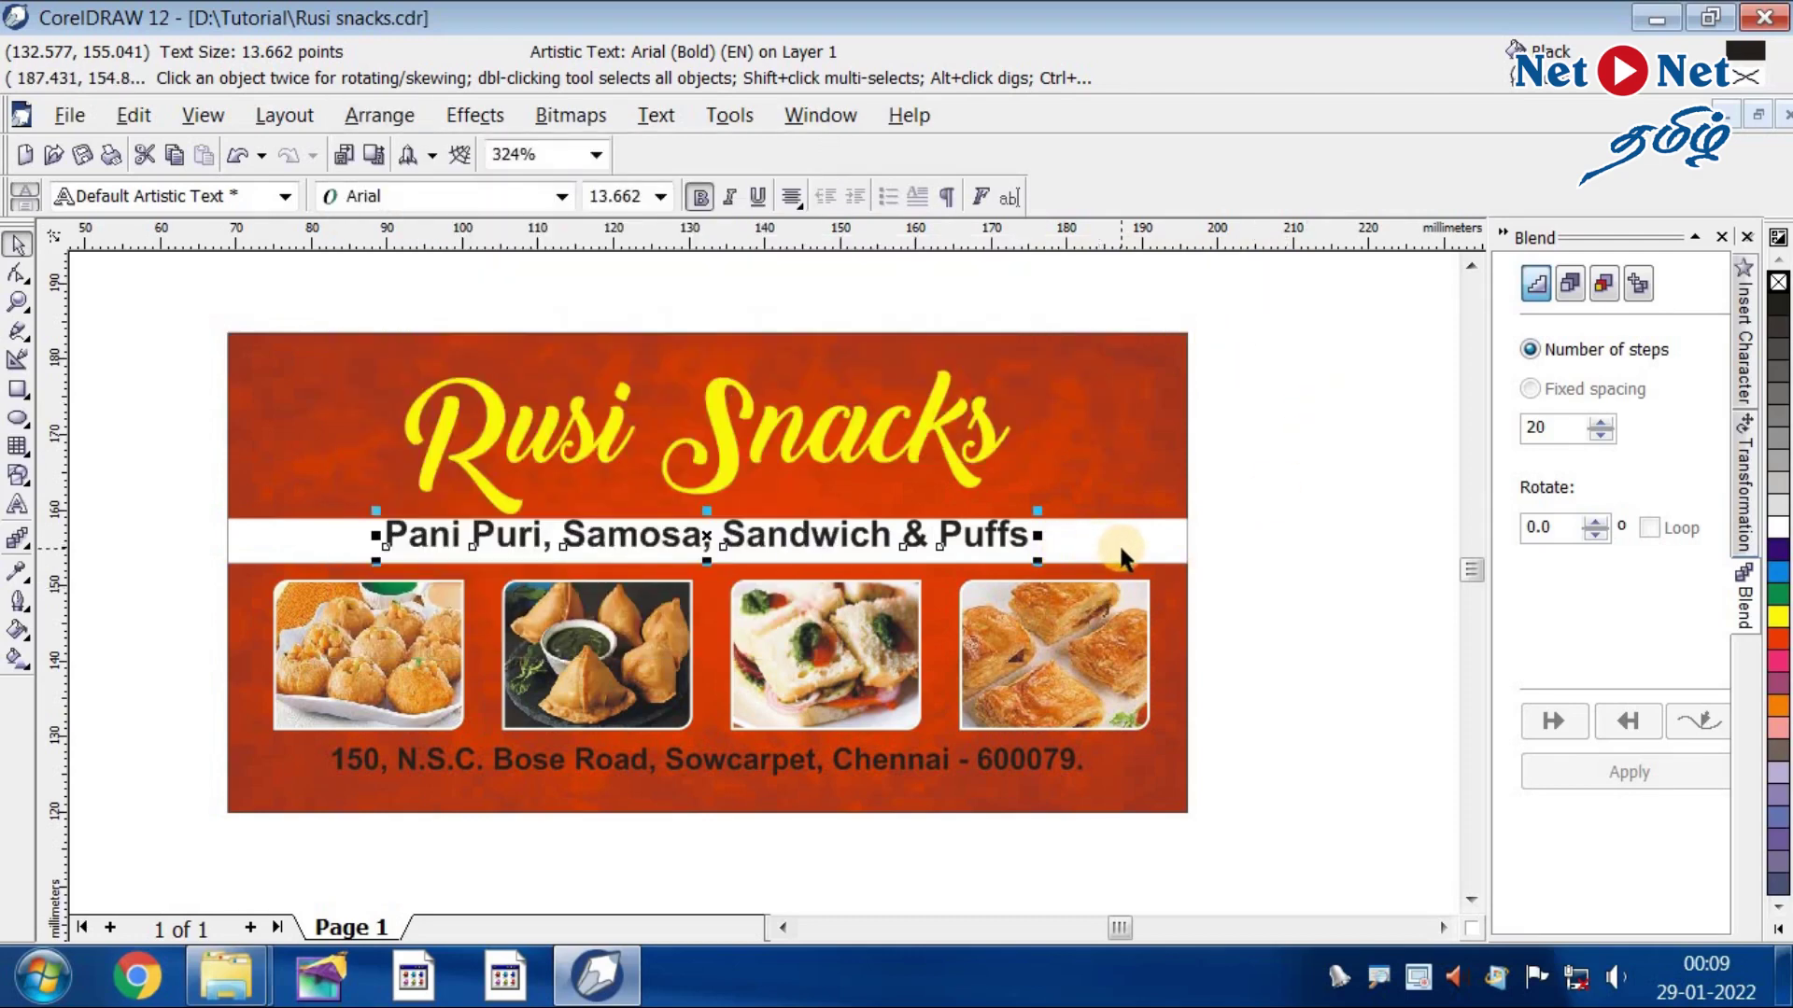
- Change the case of the whole product list text to UPPERCASE
{"action": "left_click", "coordinate": [18, 505]}
{"action": "left_click", "coordinate": [598, 534]}
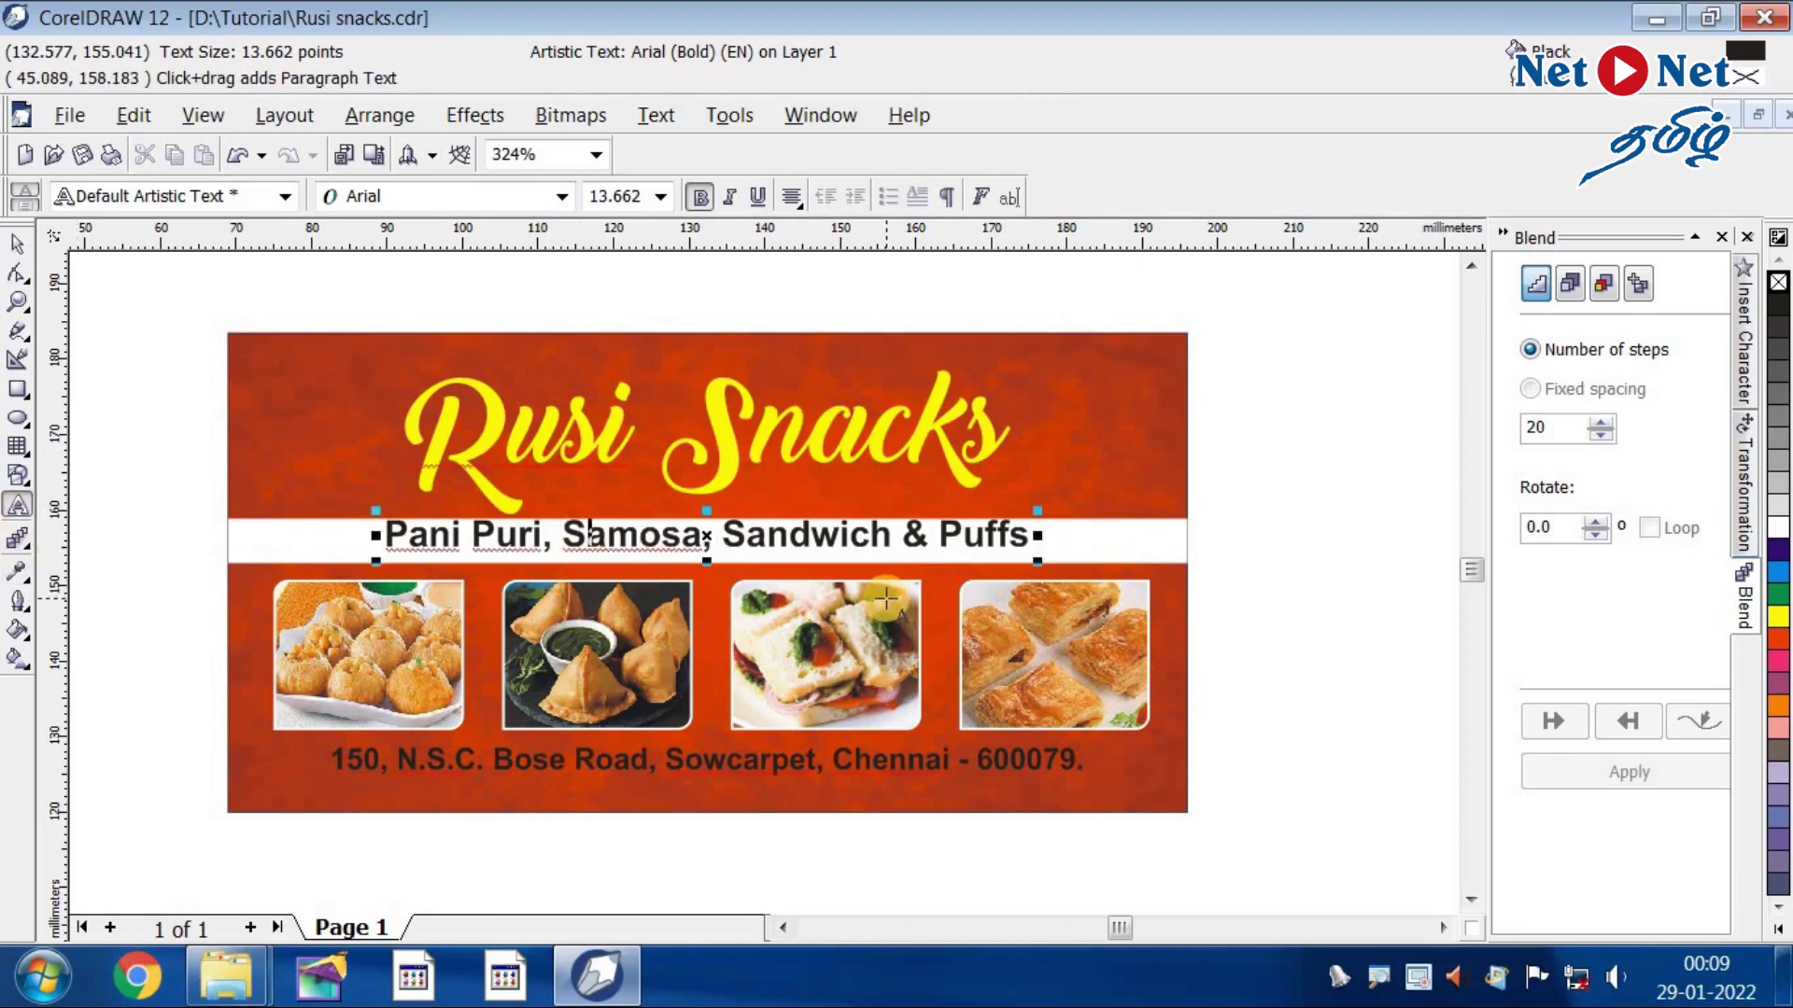
{"action": "key", "text": "ctrl+a"}
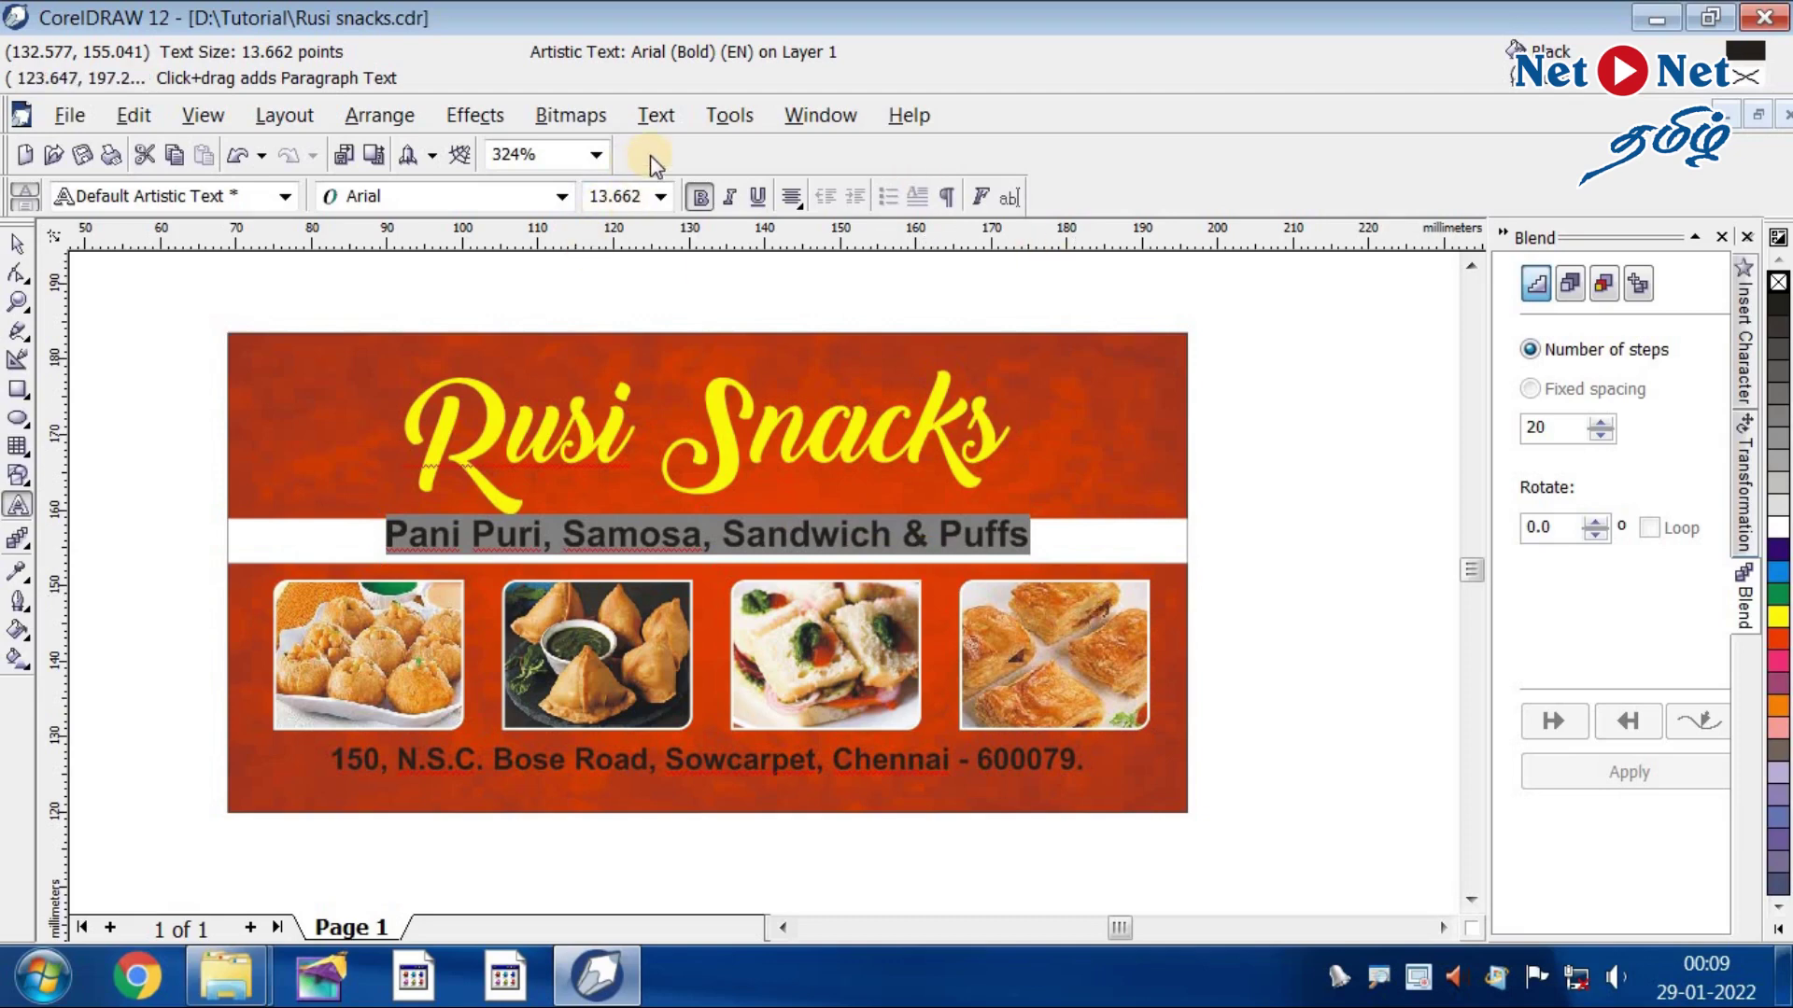
{"action": "key", "text": "shift+F3"}
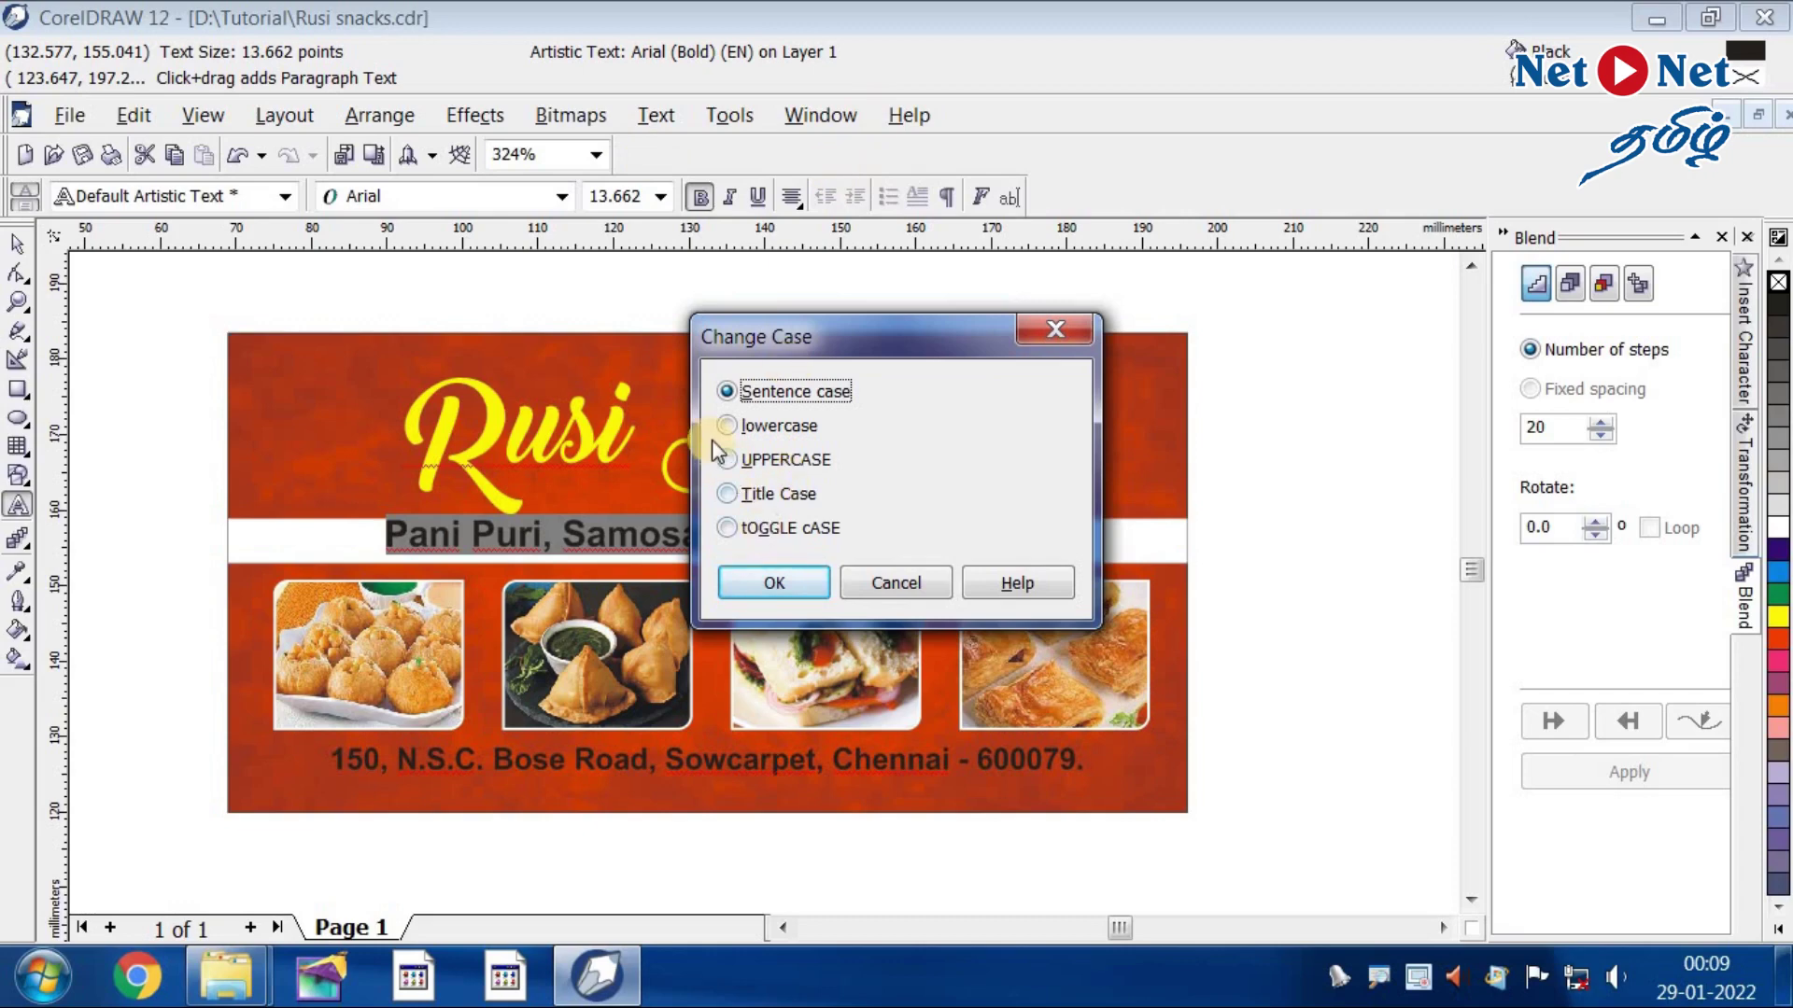
{"action": "left_click_drag", "start_coordinate": [737, 460], "coordinate": [805, 529]}
{"action": "left_click", "coordinate": [781, 592]}
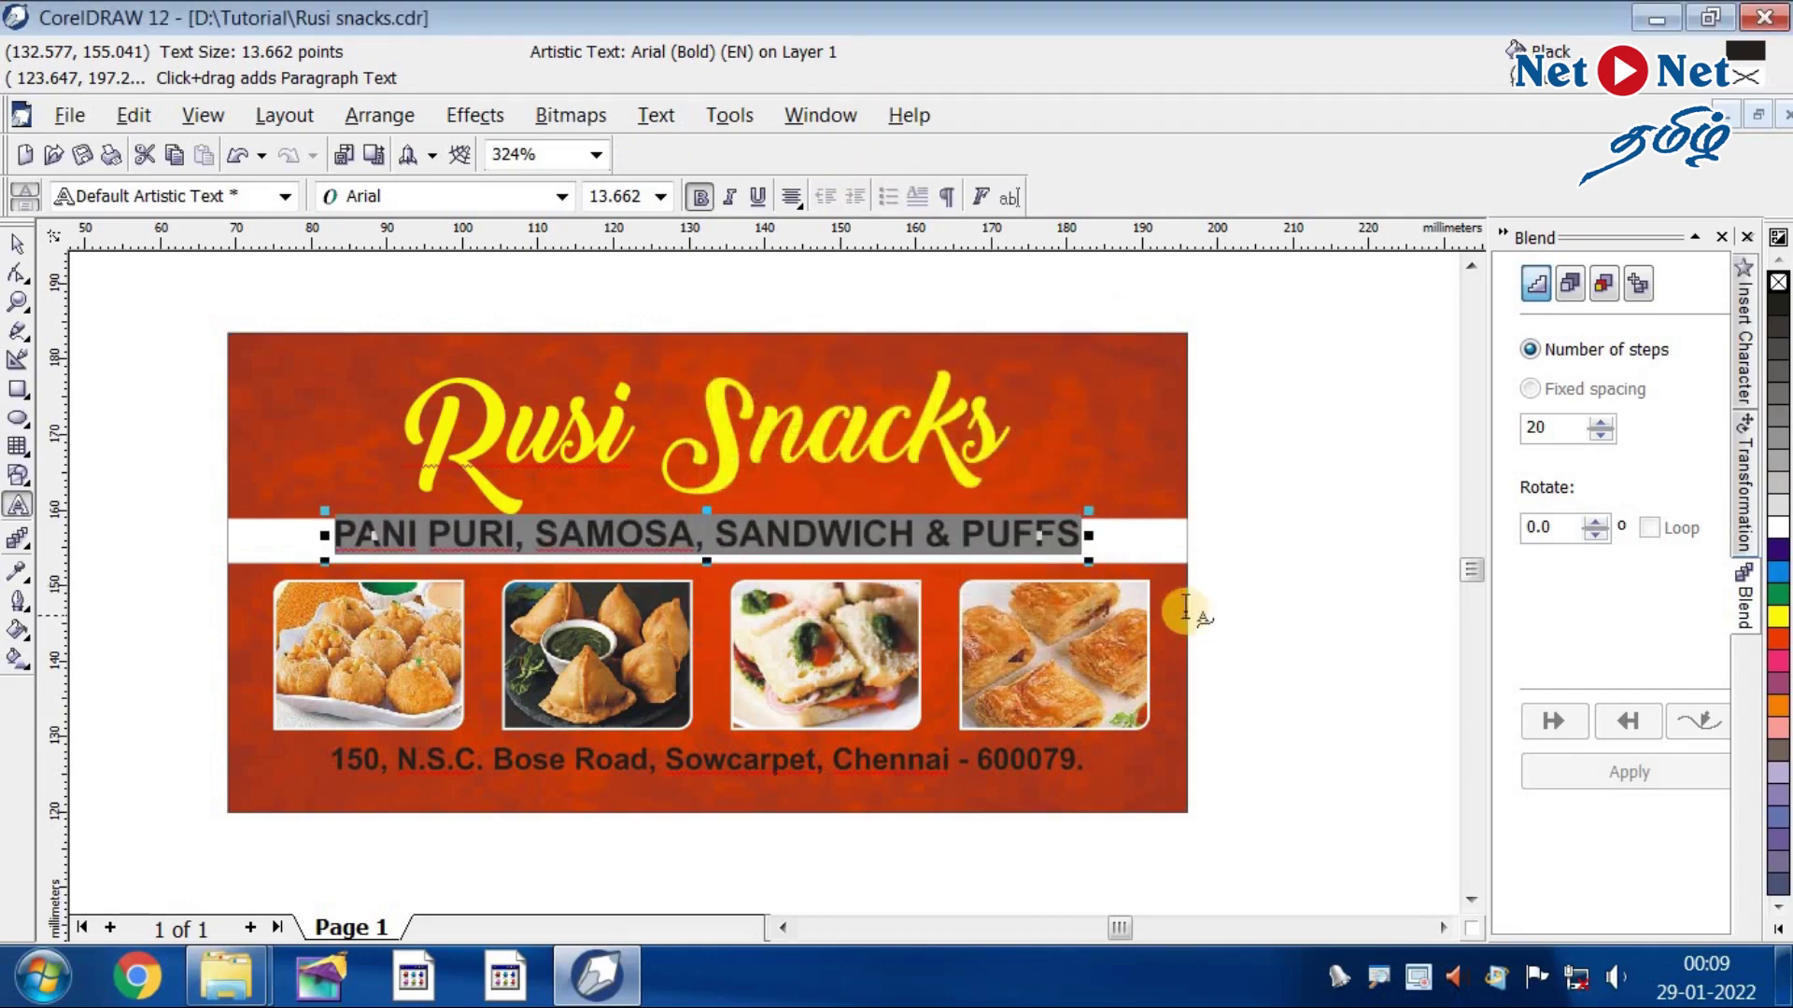
{"action": "left_click", "coordinate": [9, 250]}
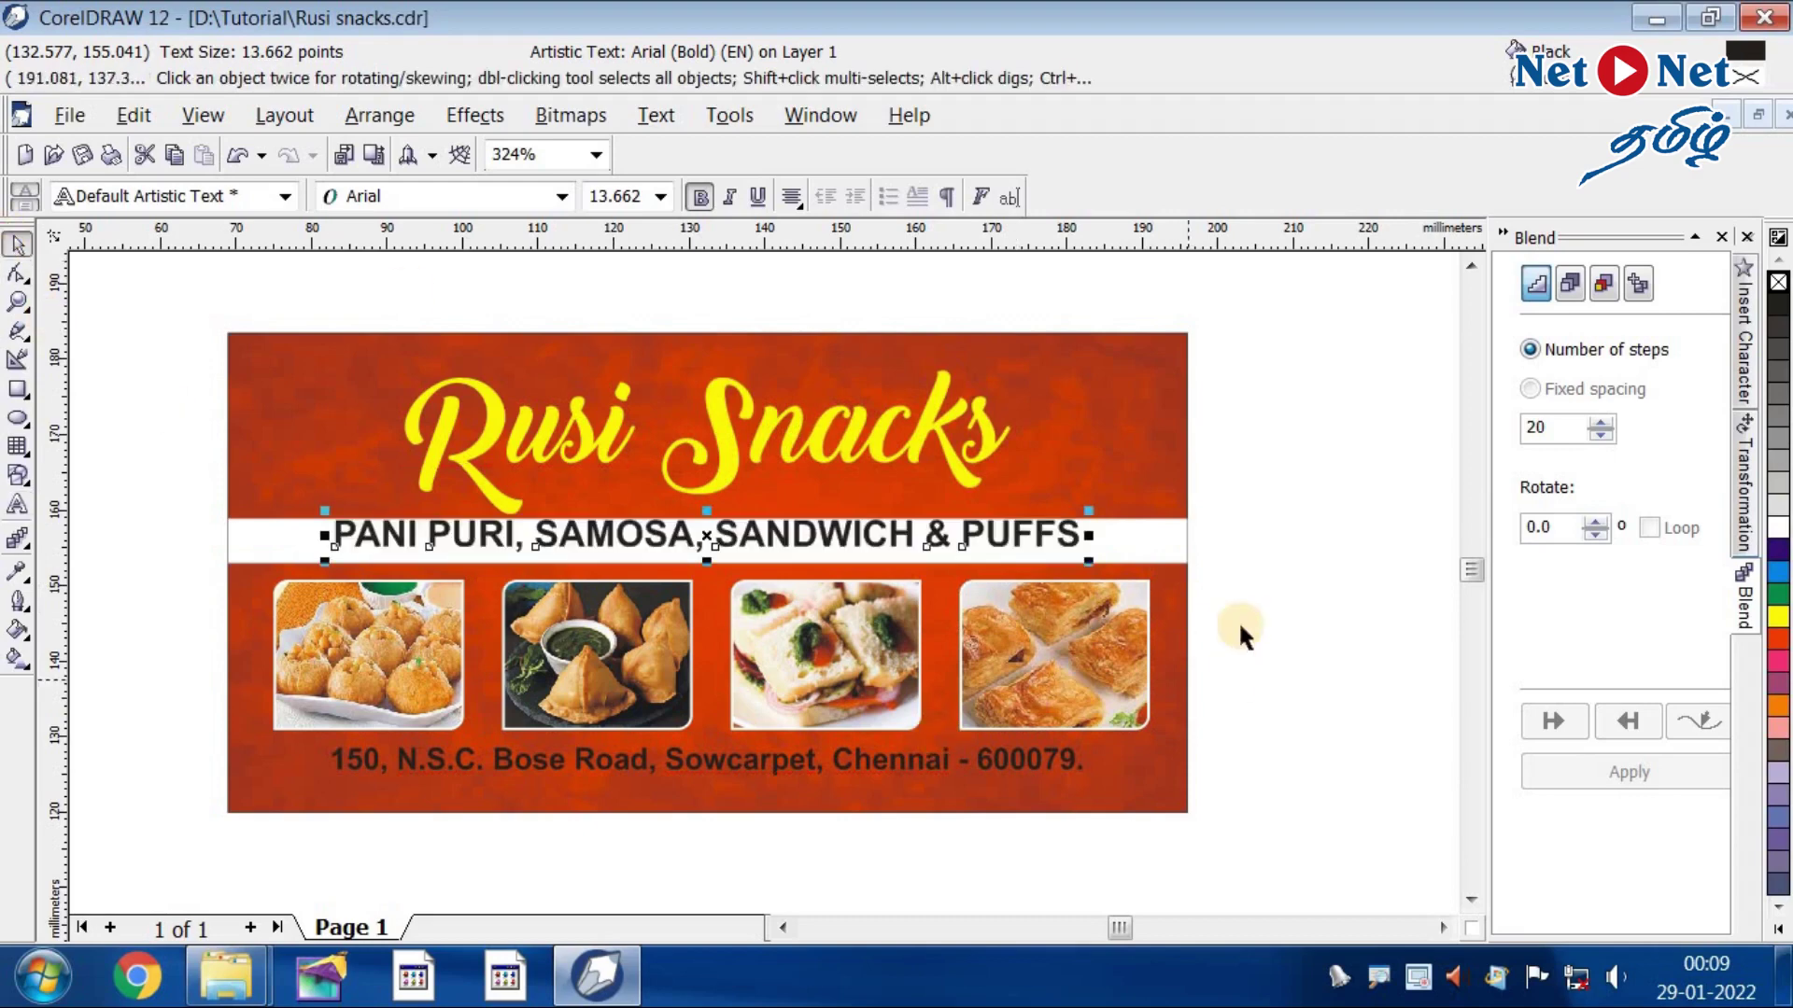
- Centre the product list text vertically on the white band
{"action": "left_click", "coordinate": [1155, 558], "text": "shift"}
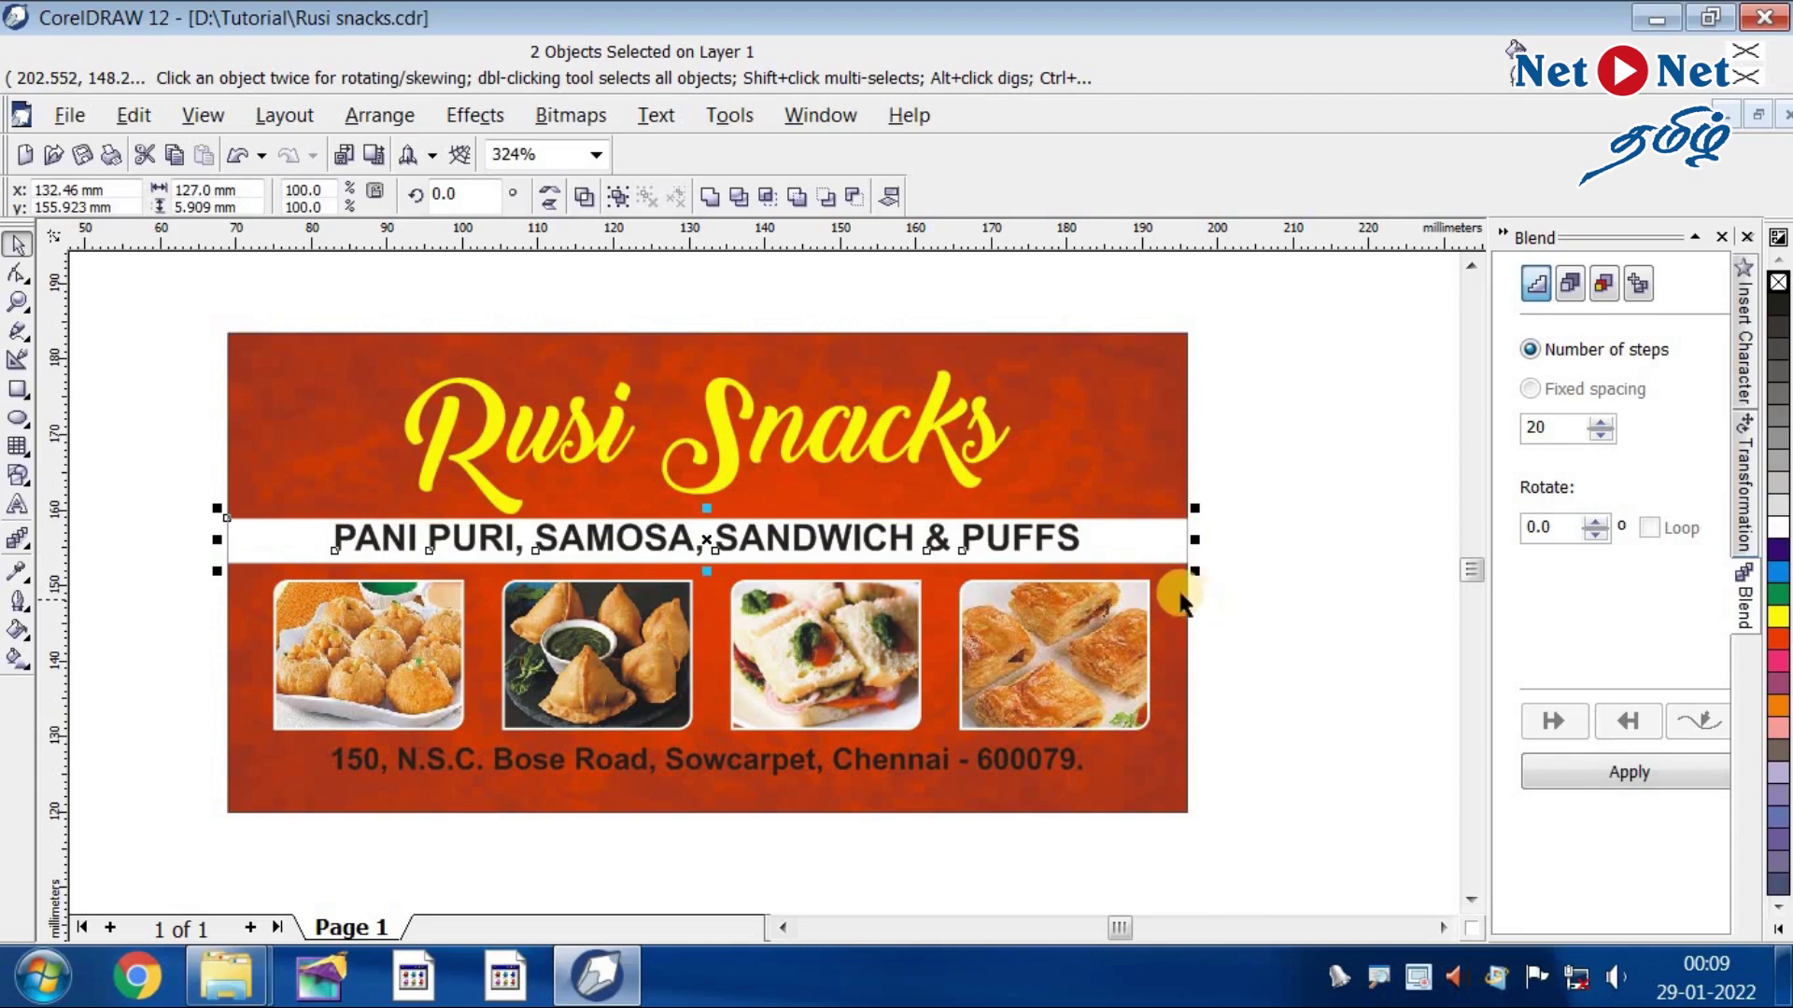
{"action": "left_click", "coordinate": [1235, 558]}
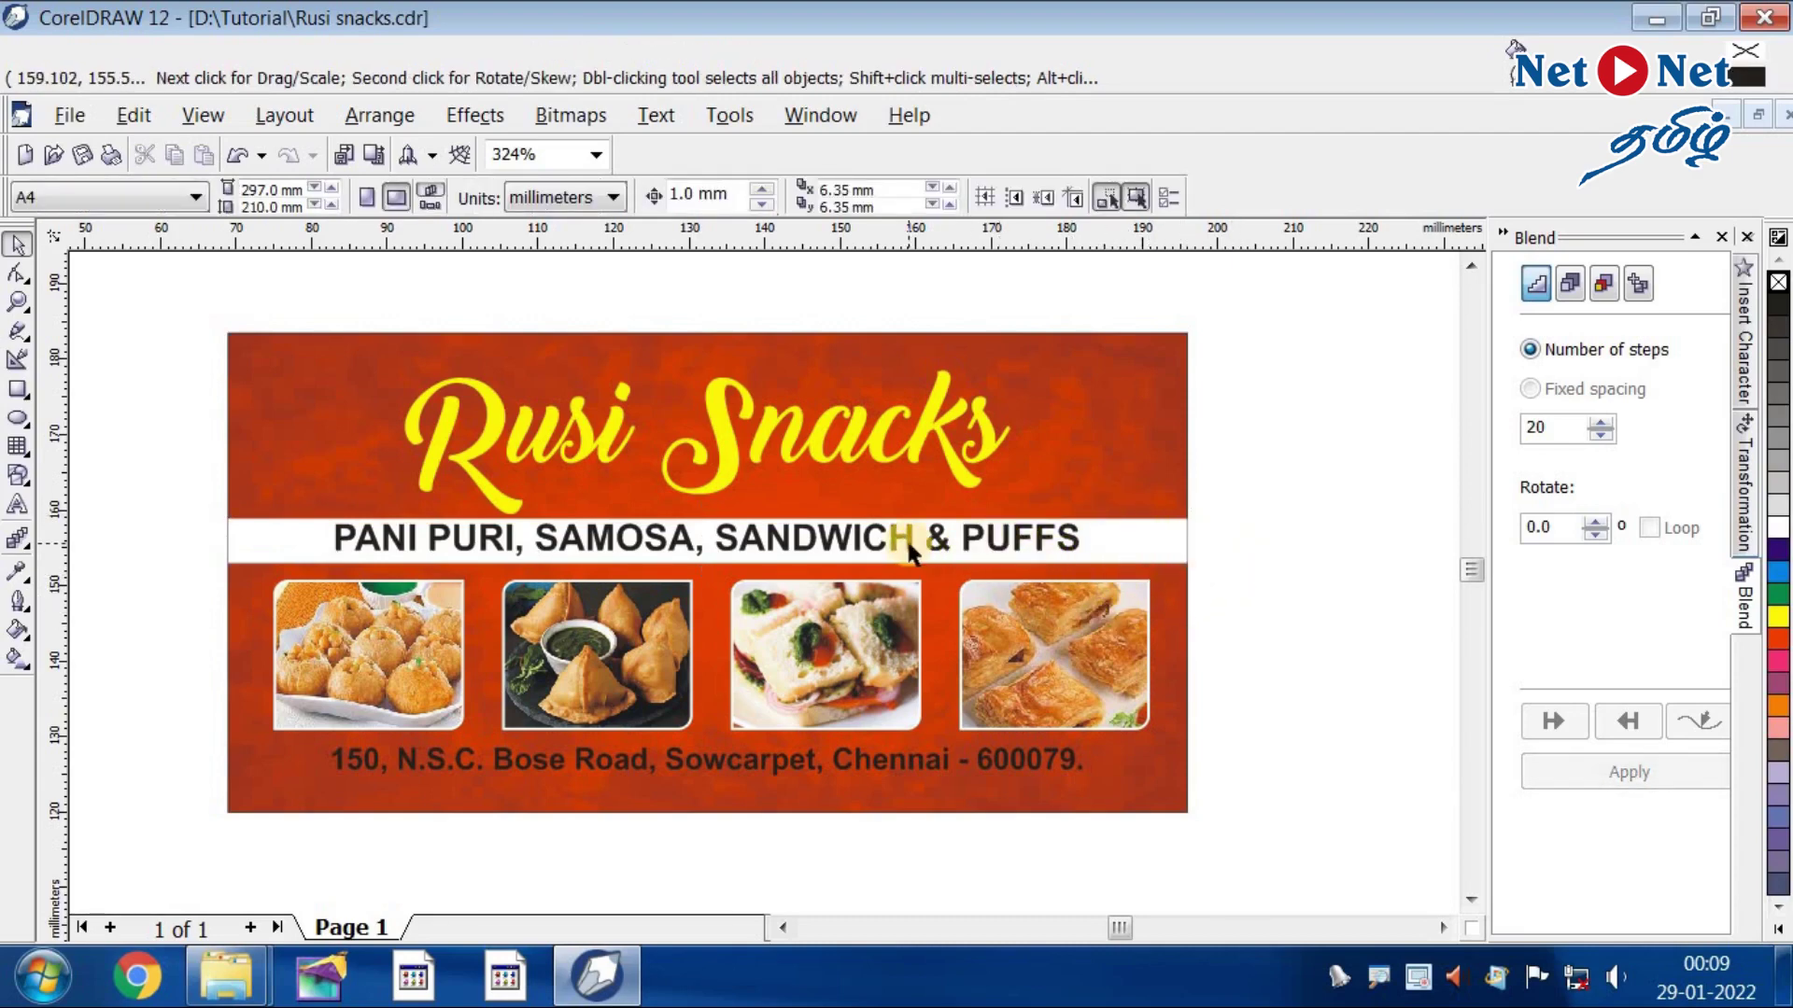
{"action": "left_click", "coordinate": [1131, 554]}
- Set the font size of the product list text to 11.5 pt
{"action": "left_click", "coordinate": [838, 544]}
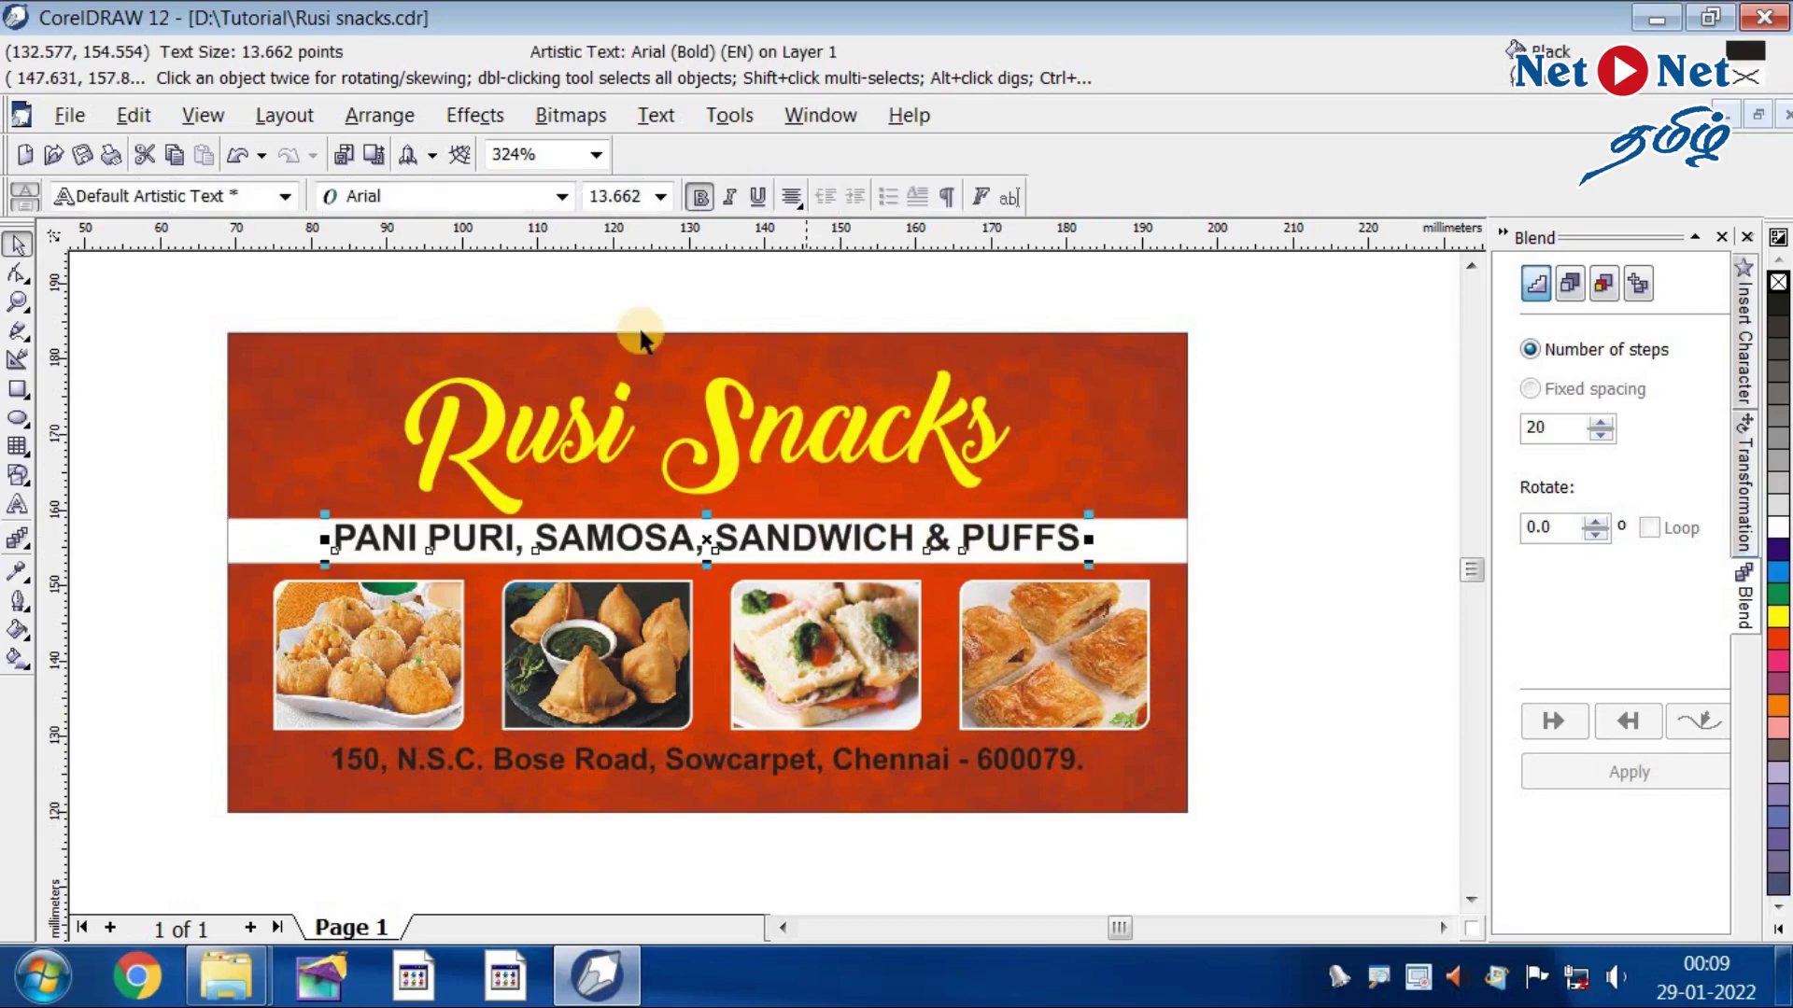
{"action": "left_click", "coordinate": [616, 196]}
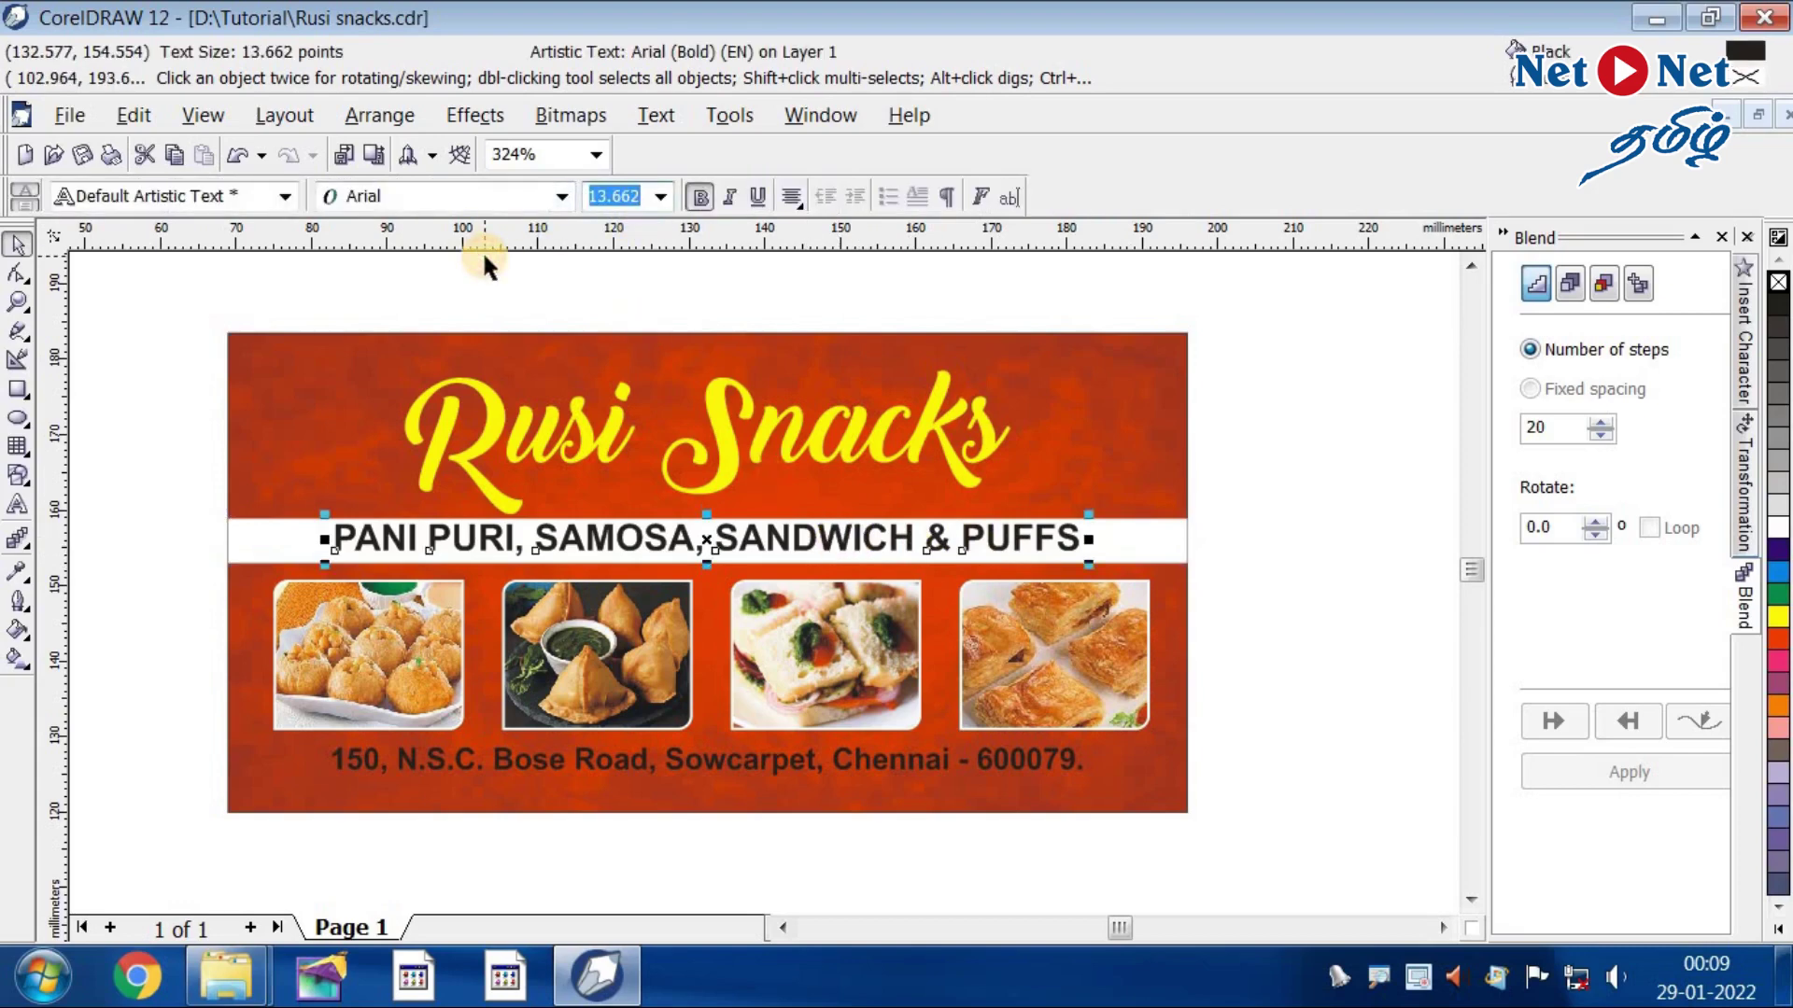
{"action": "type", "text": "11."}
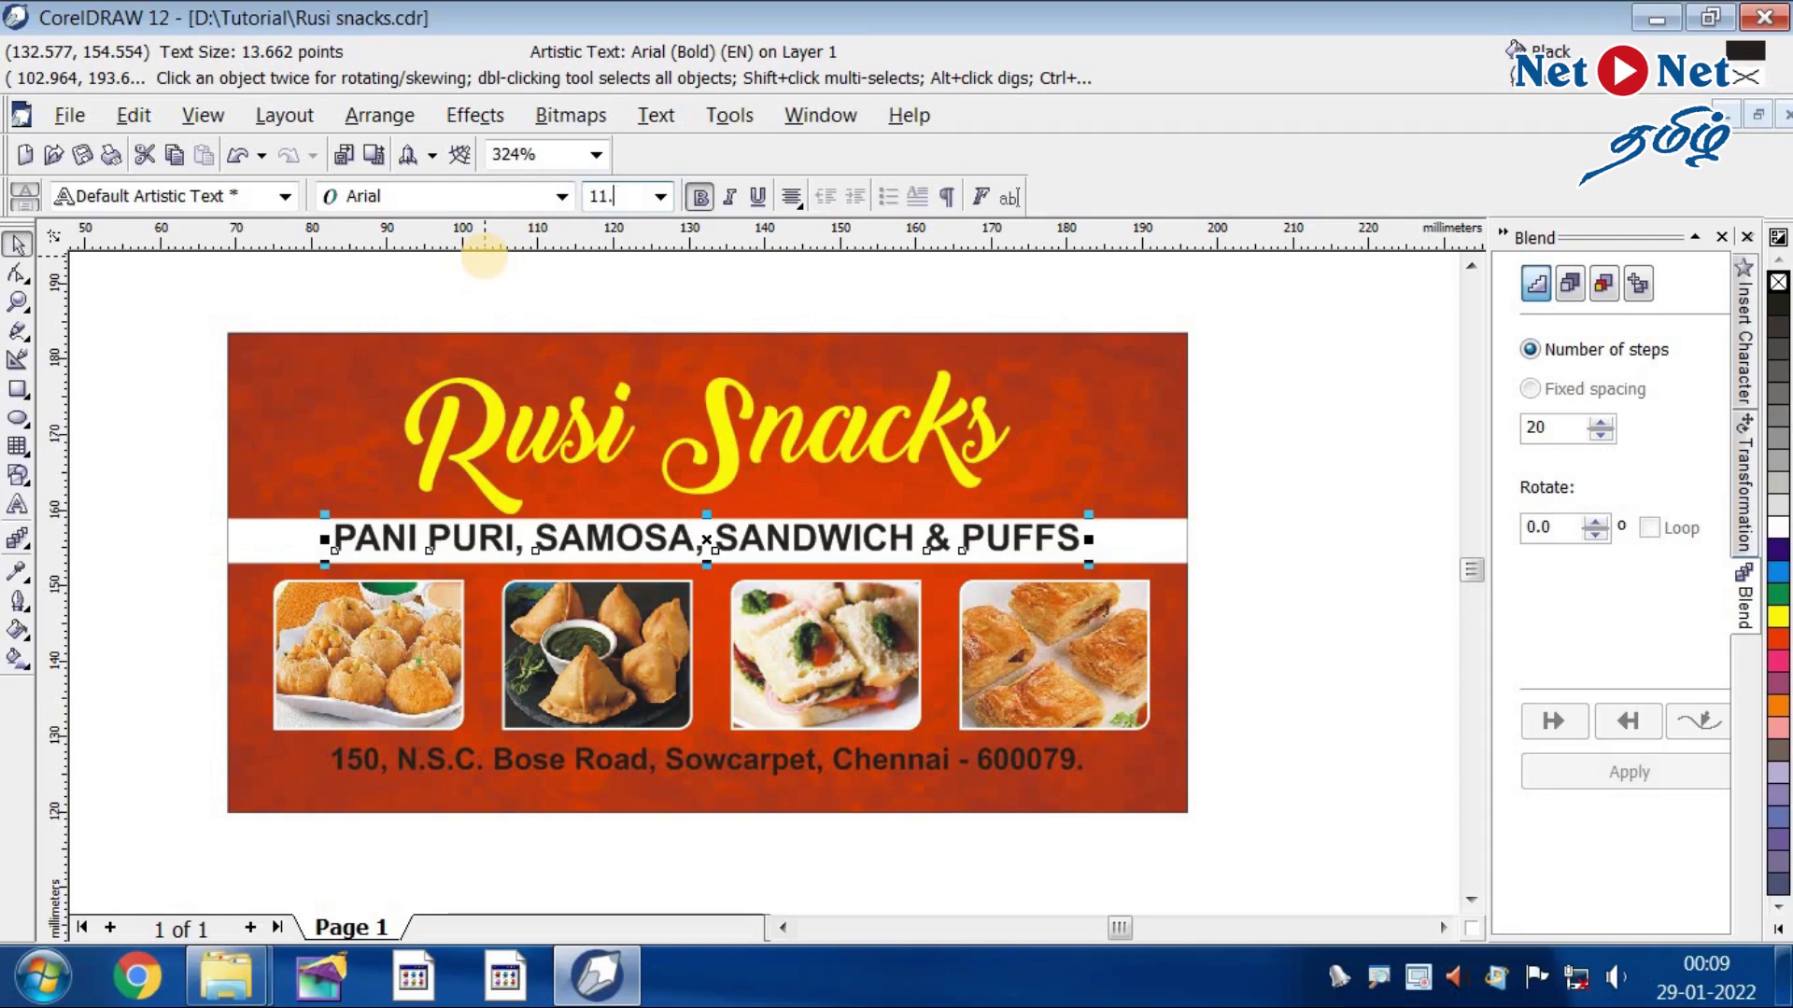
{"action": "type", "text": "5"}
{"action": "key", "text": "Return"}
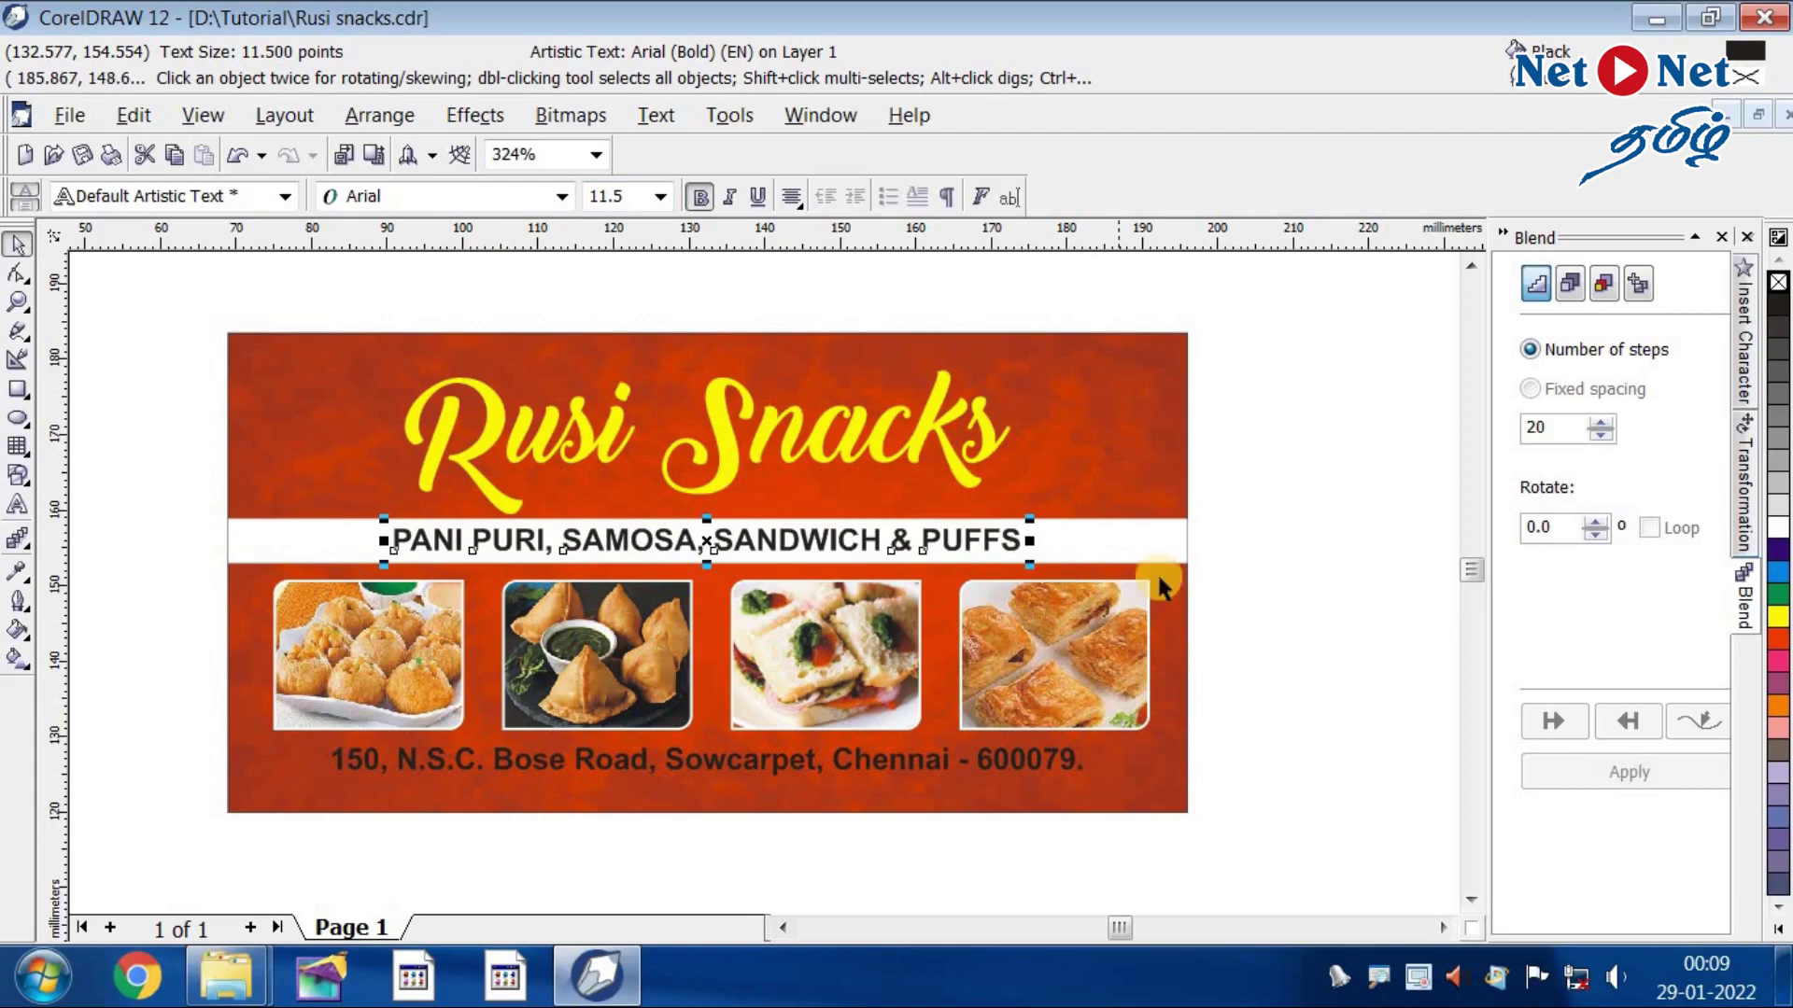
{"action": "left_click", "coordinate": [1289, 505]}
- Enlarge the Rusi Snacks title from its centre to about 44.1 pt and stretch it wider on both sides
{"action": "key", "text": "z"}
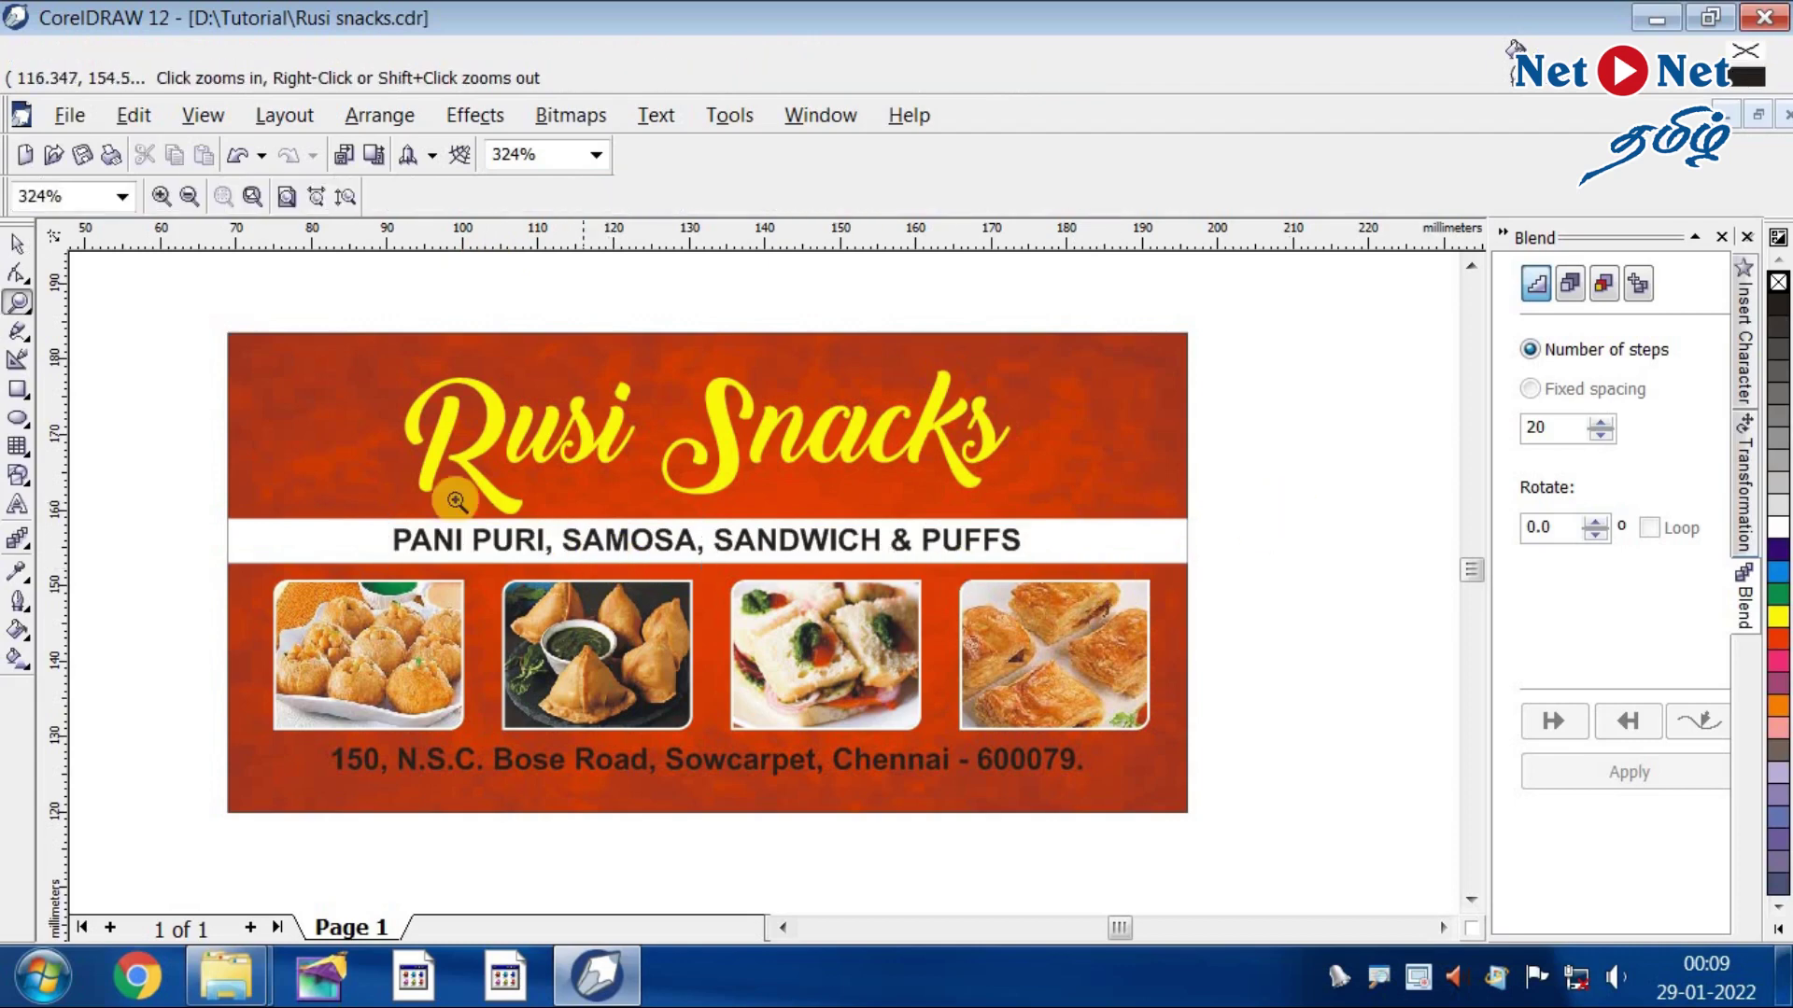
{"action": "left_click_drag", "start_coordinate": [1252, 732], "coordinate": [177, 445]}
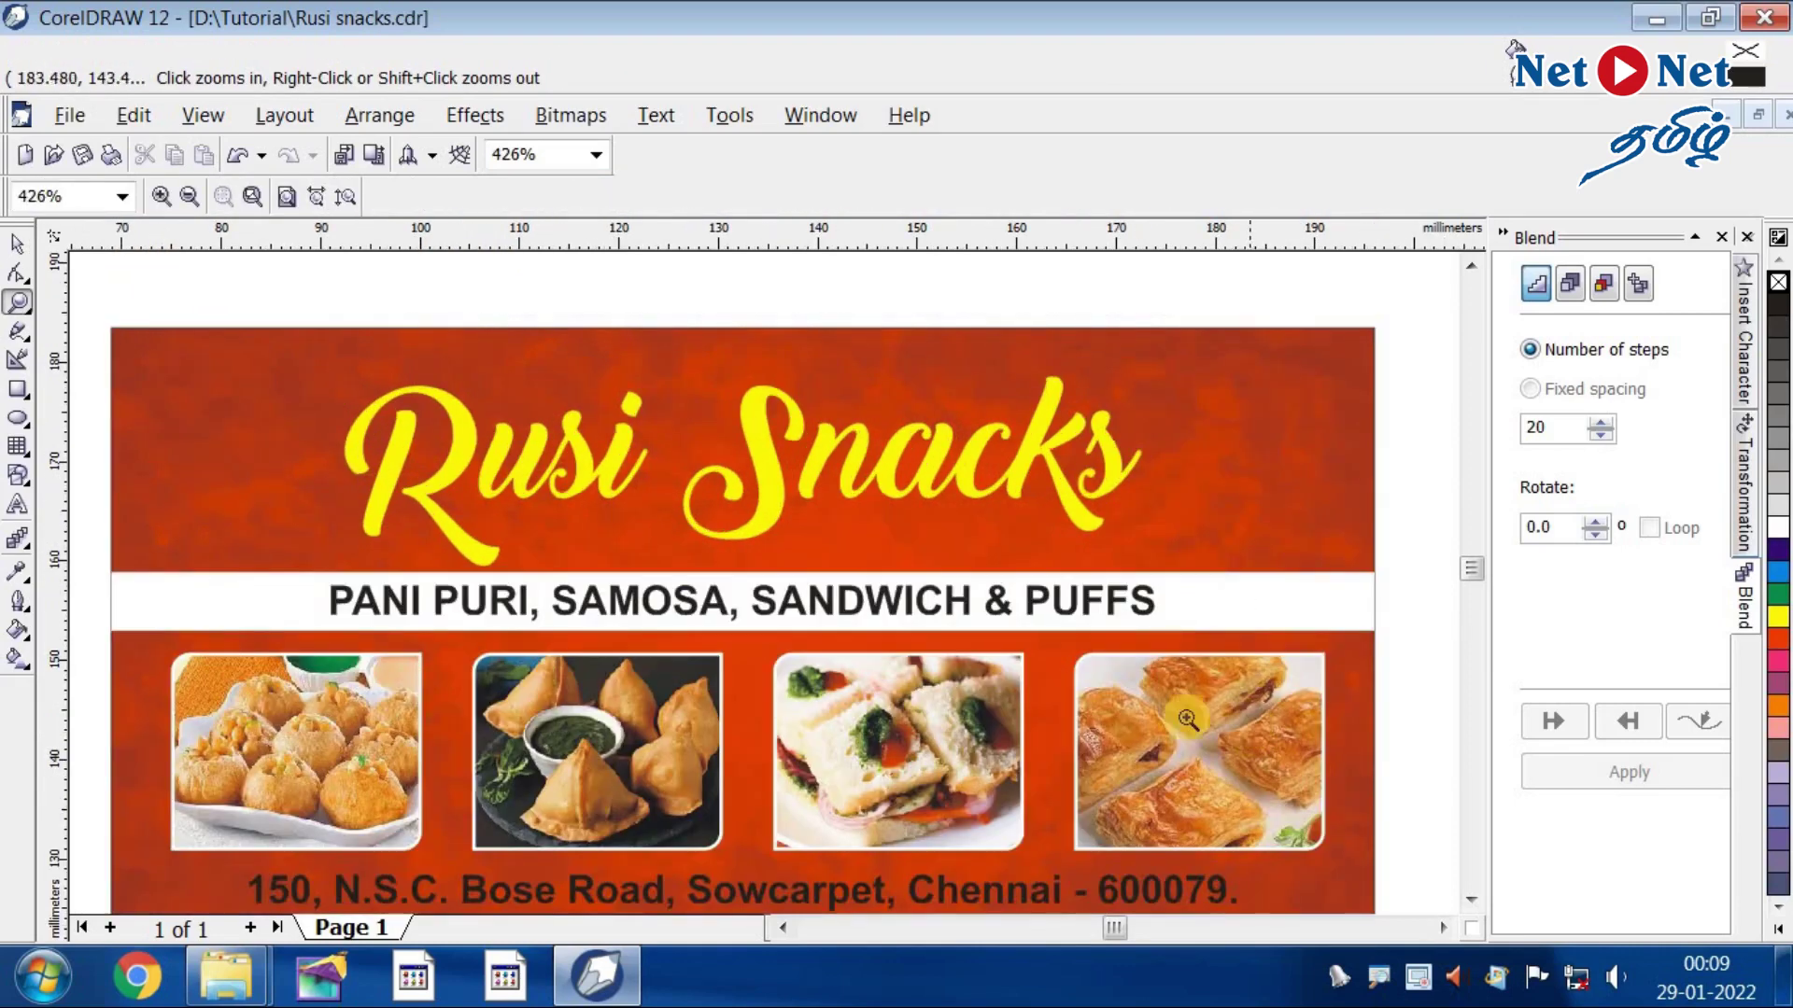
{"action": "left_click", "coordinate": [15, 246]}
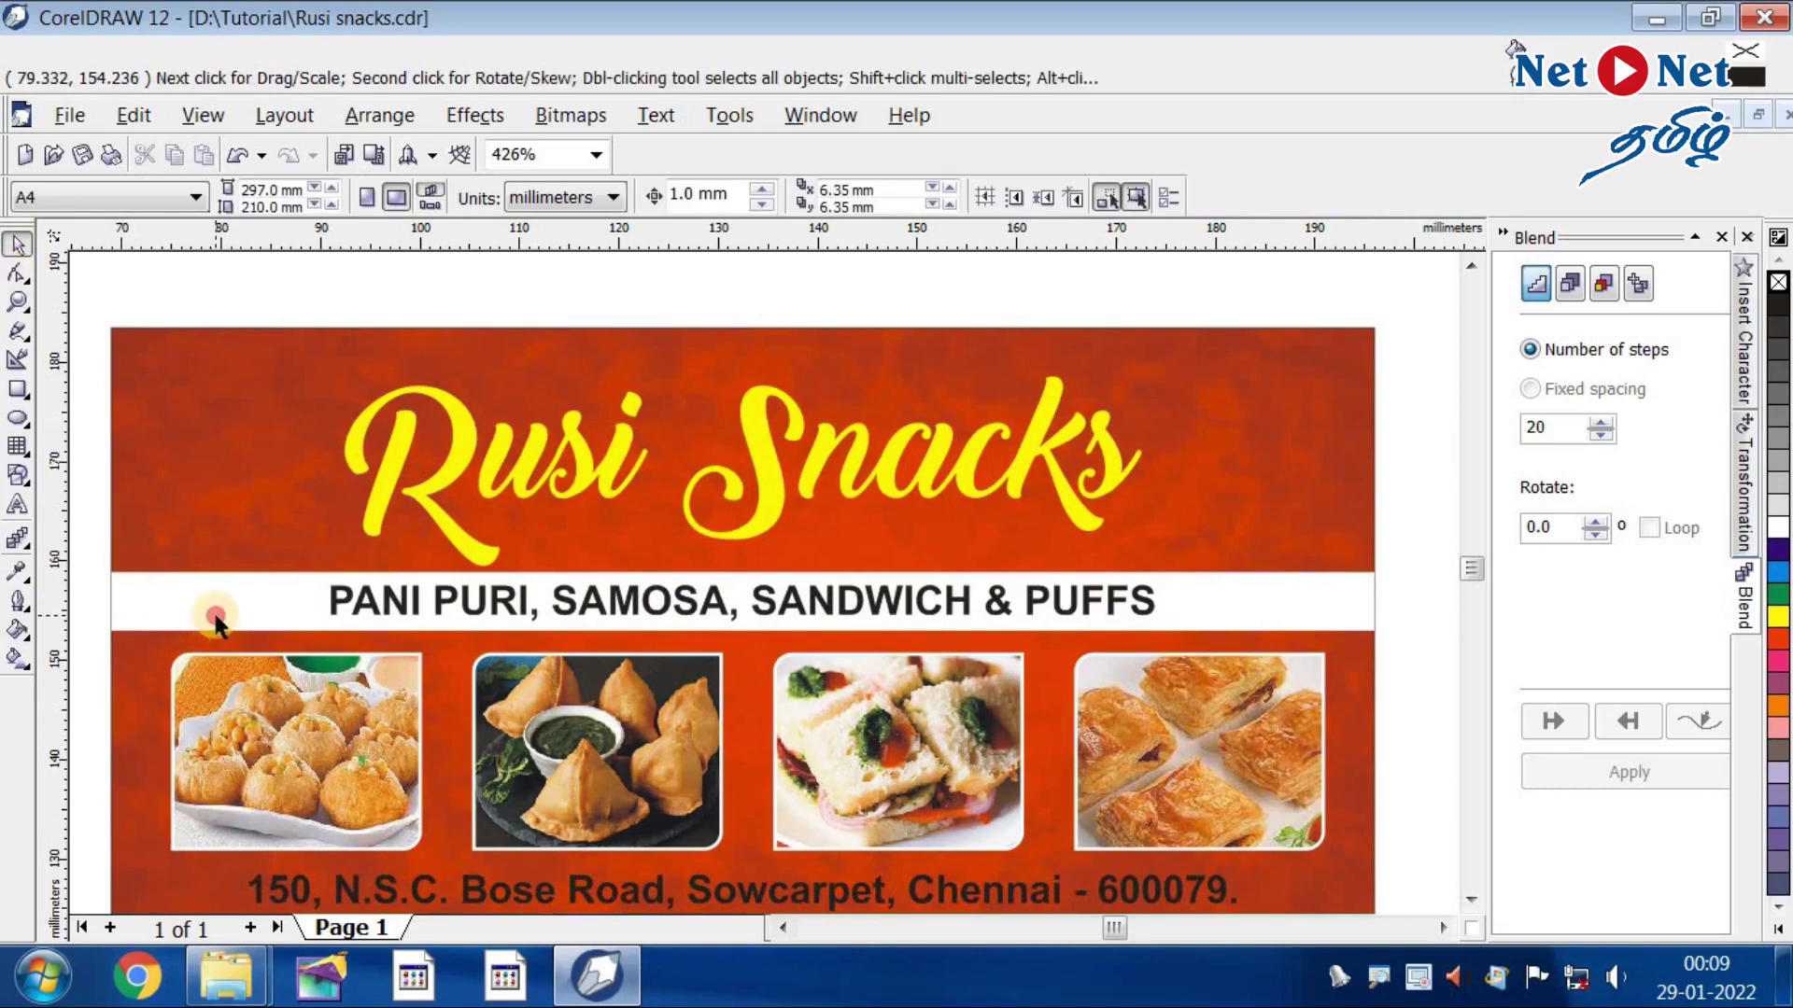
{"action": "left_click", "coordinate": [216, 621]}
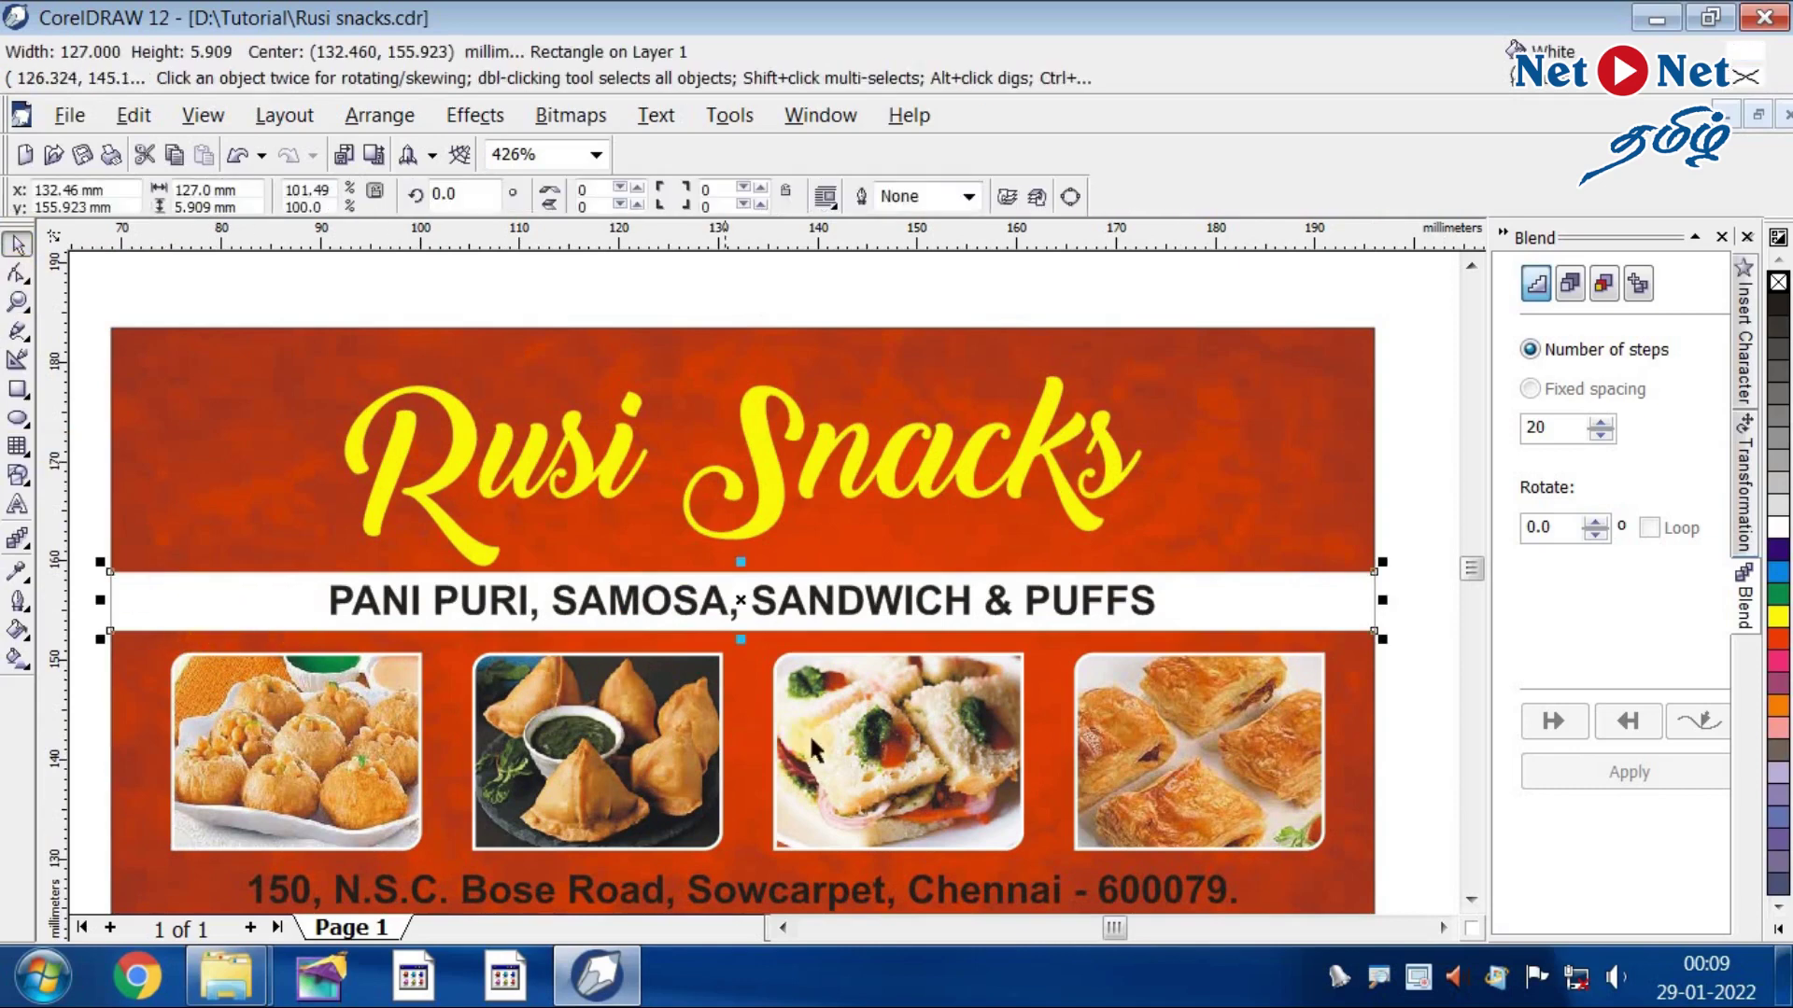
{"action": "left_click", "coordinate": [586, 478]}
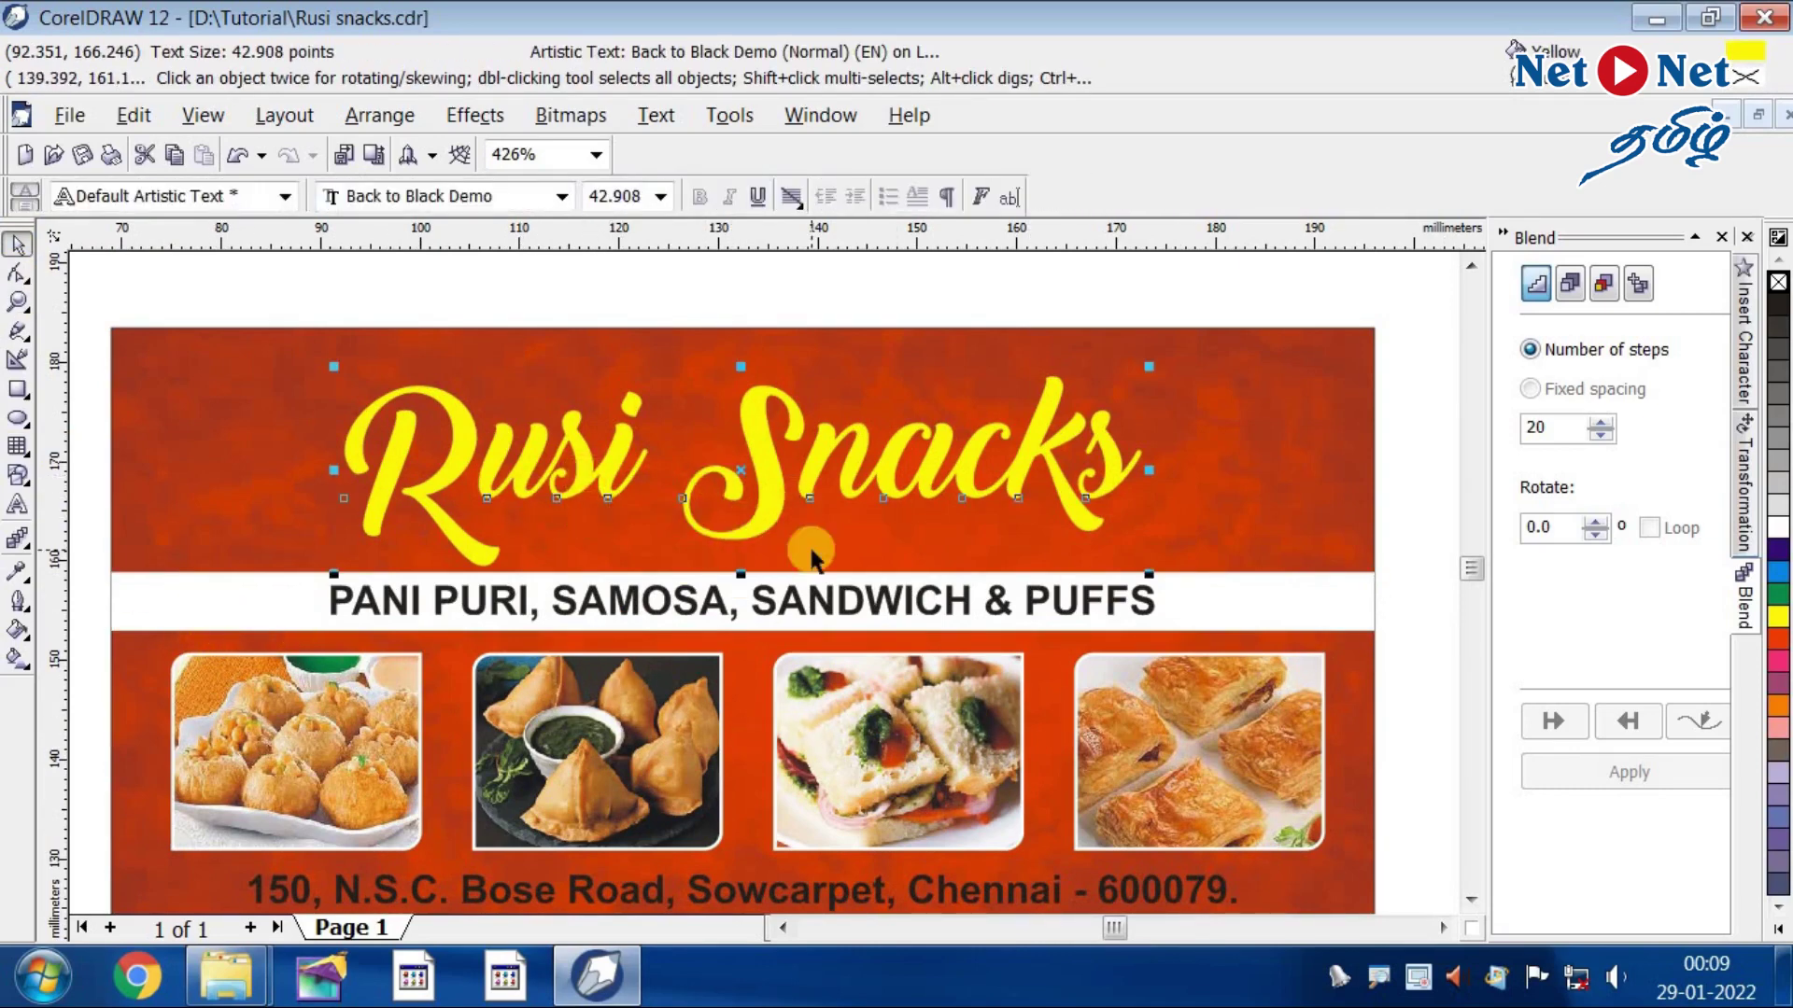
{"action": "left_click_drag", "start_coordinate": [1148, 366], "coordinate": [1180, 361]}
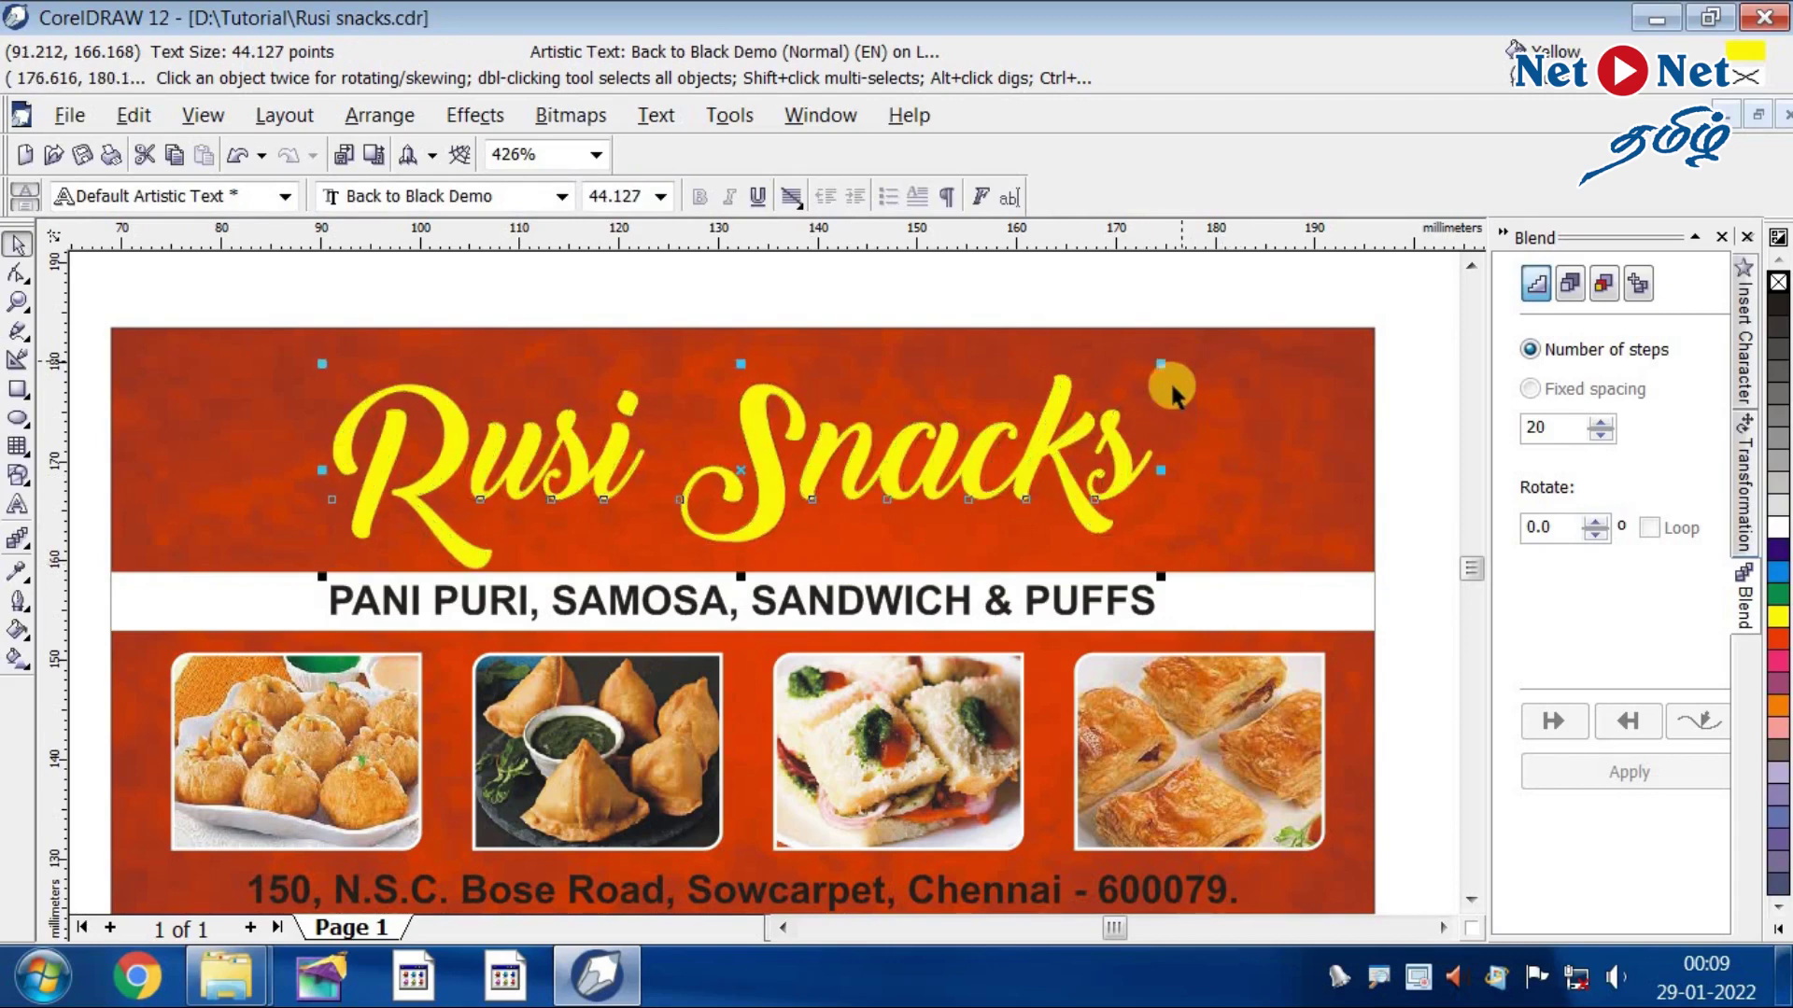
{"action": "left_click_drag", "start_coordinate": [1162, 471], "coordinate": [1212, 470]}
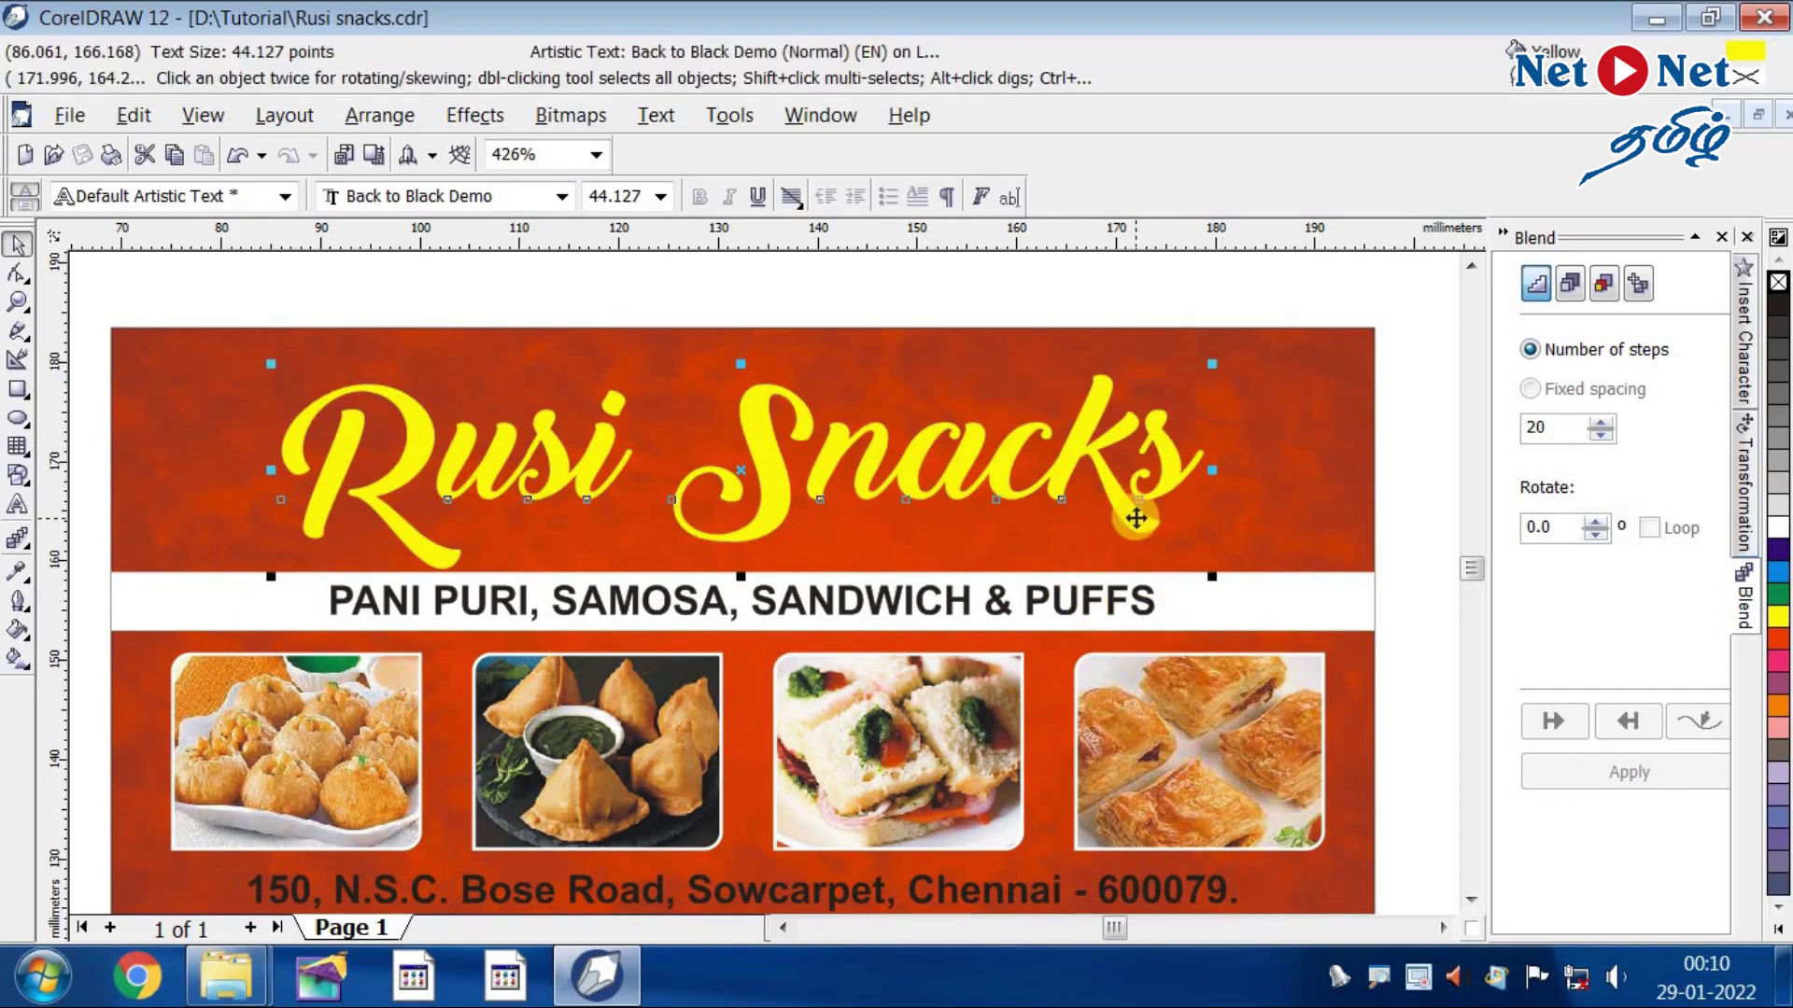
{"action": "left_click", "coordinate": [1470, 900]}
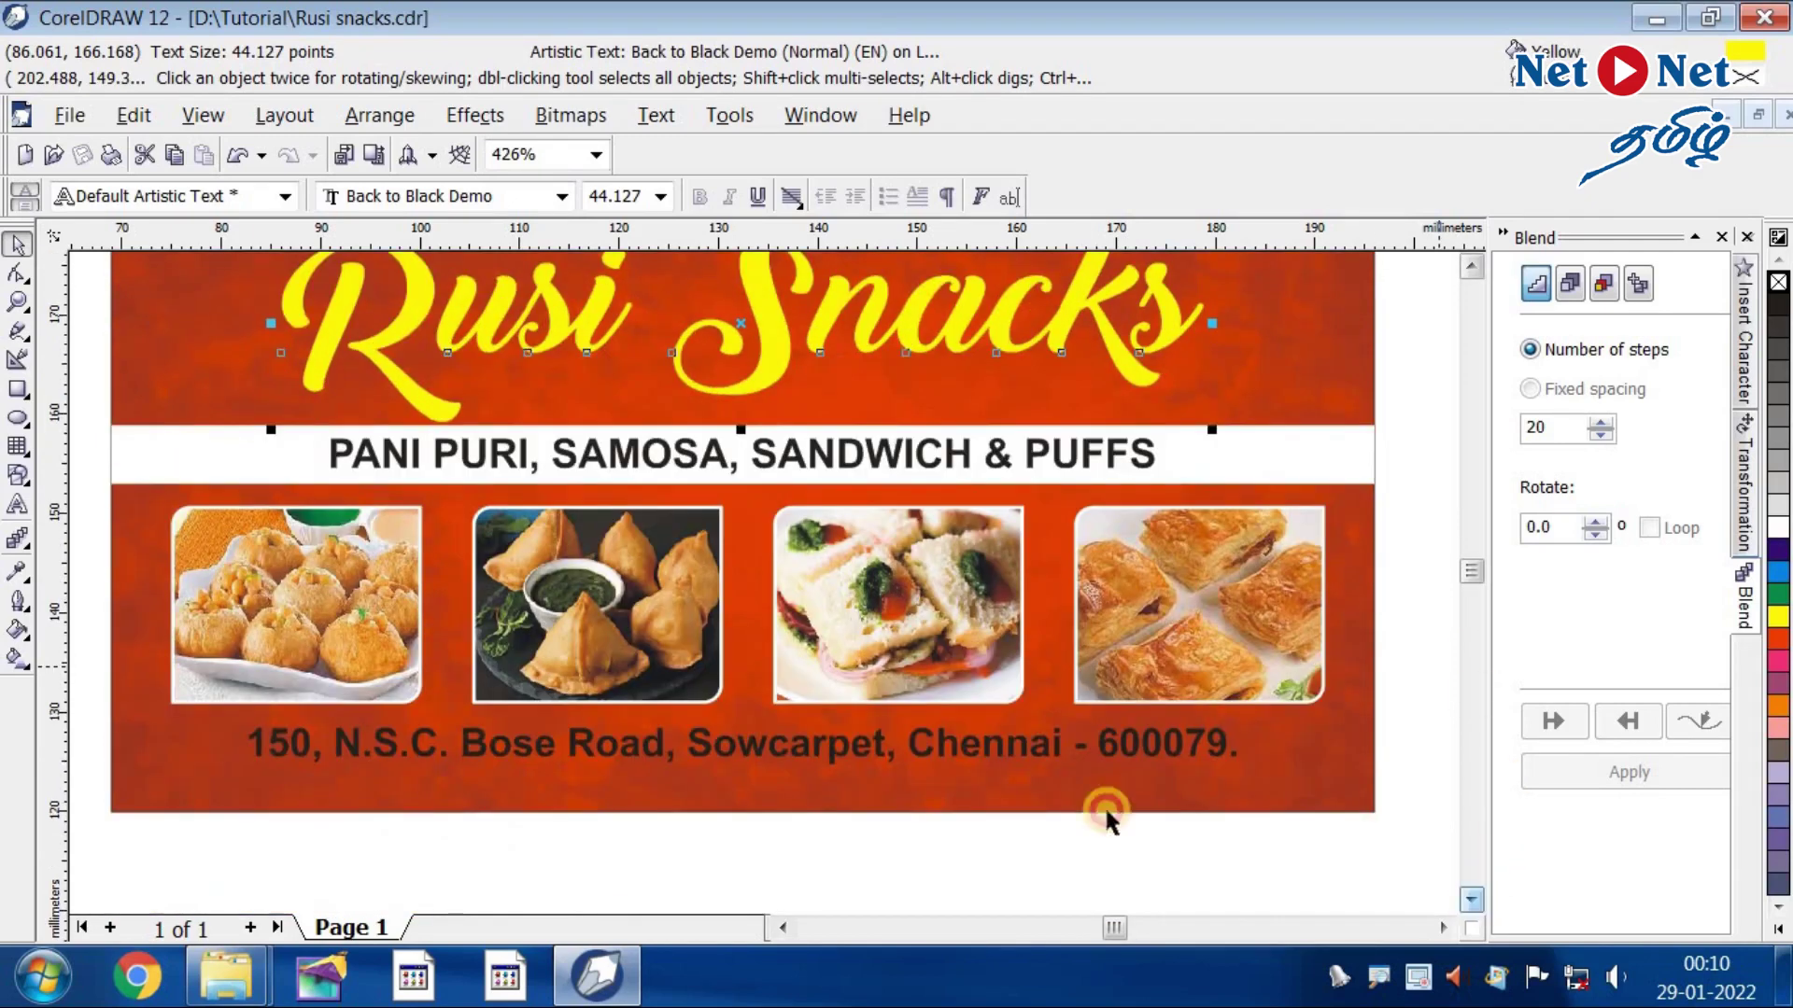
- Recolour the address line below the snack pictures white and deselect it
{"action": "left_click", "coordinate": [829, 756]}
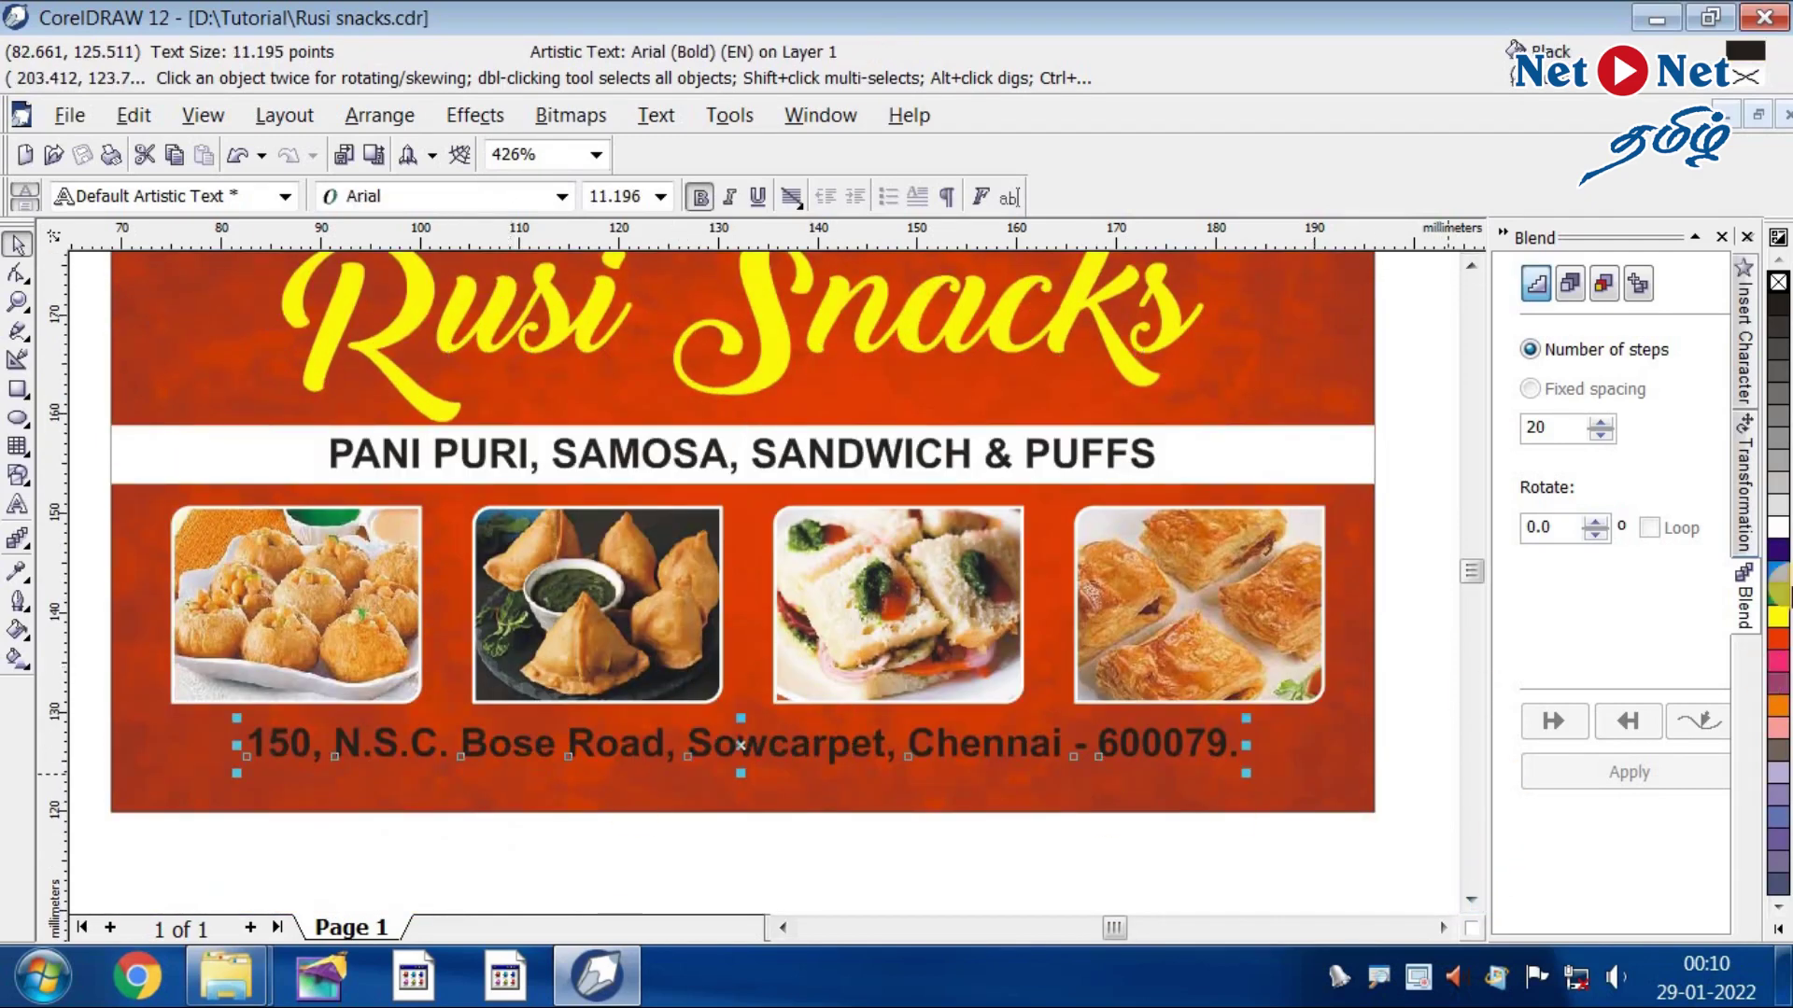
{"action": "left_click", "coordinate": [1775, 530]}
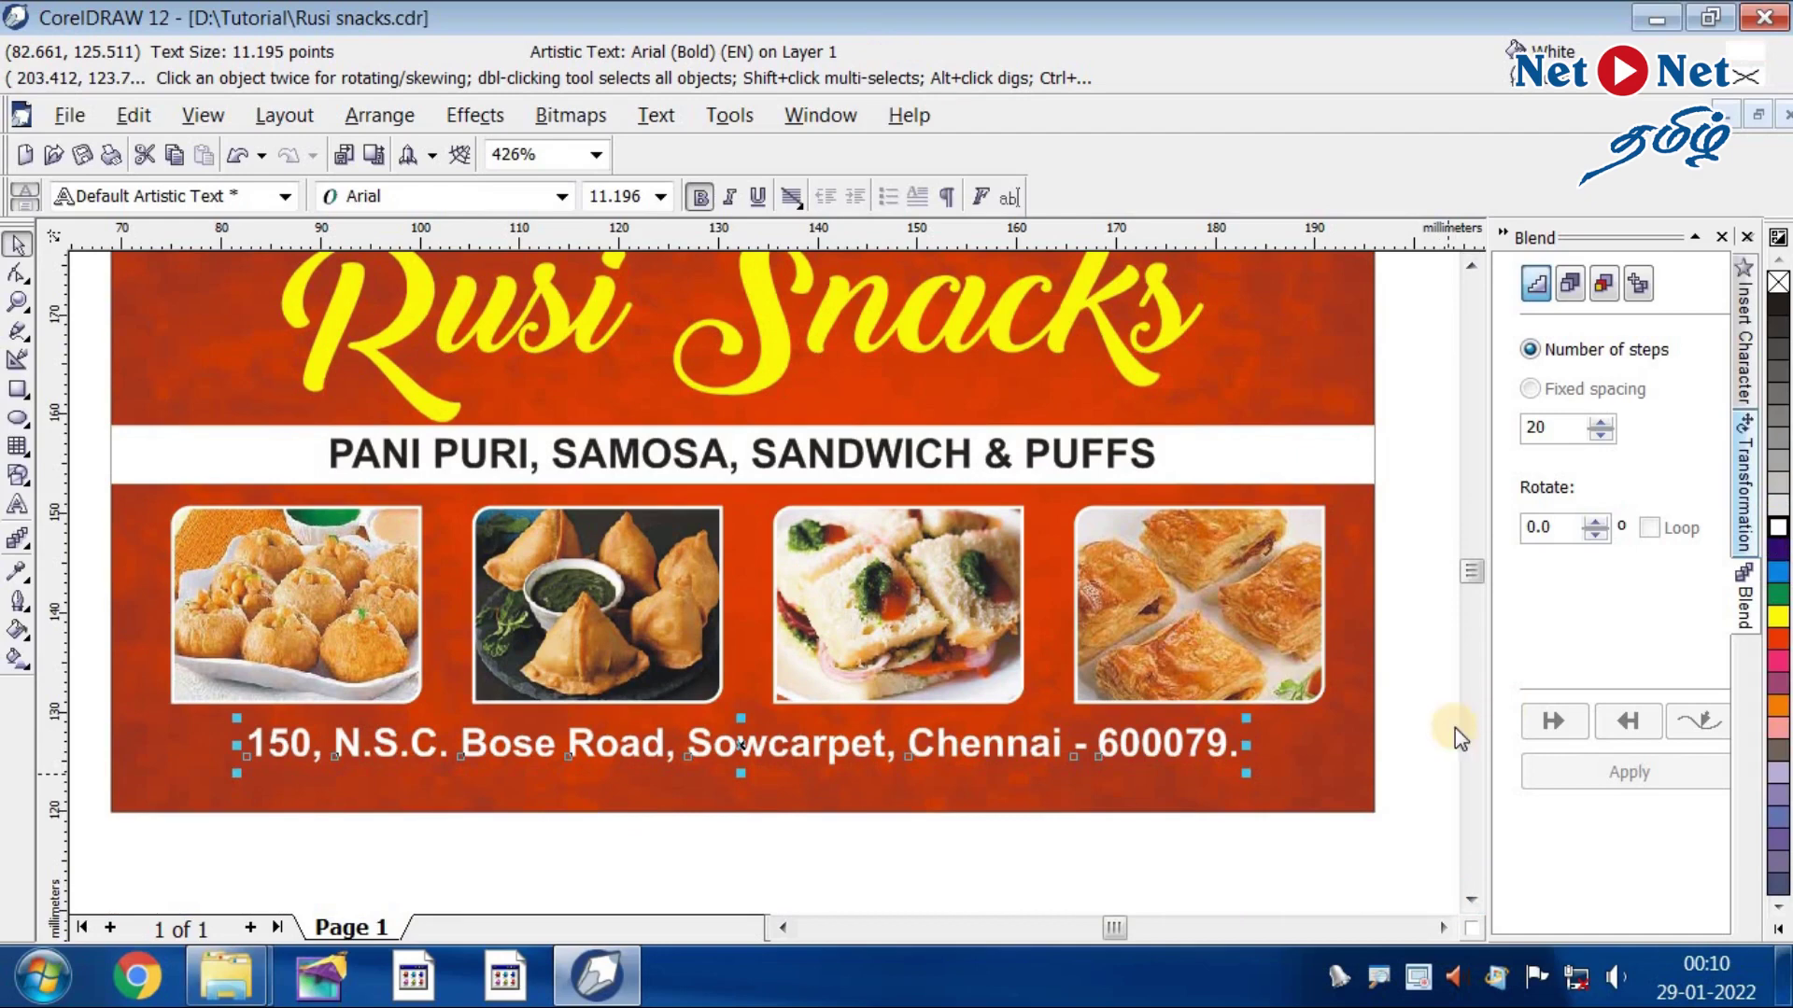
{"action": "left_click", "coordinate": [1237, 782]}
{"action": "left_click", "coordinate": [617, 892]}
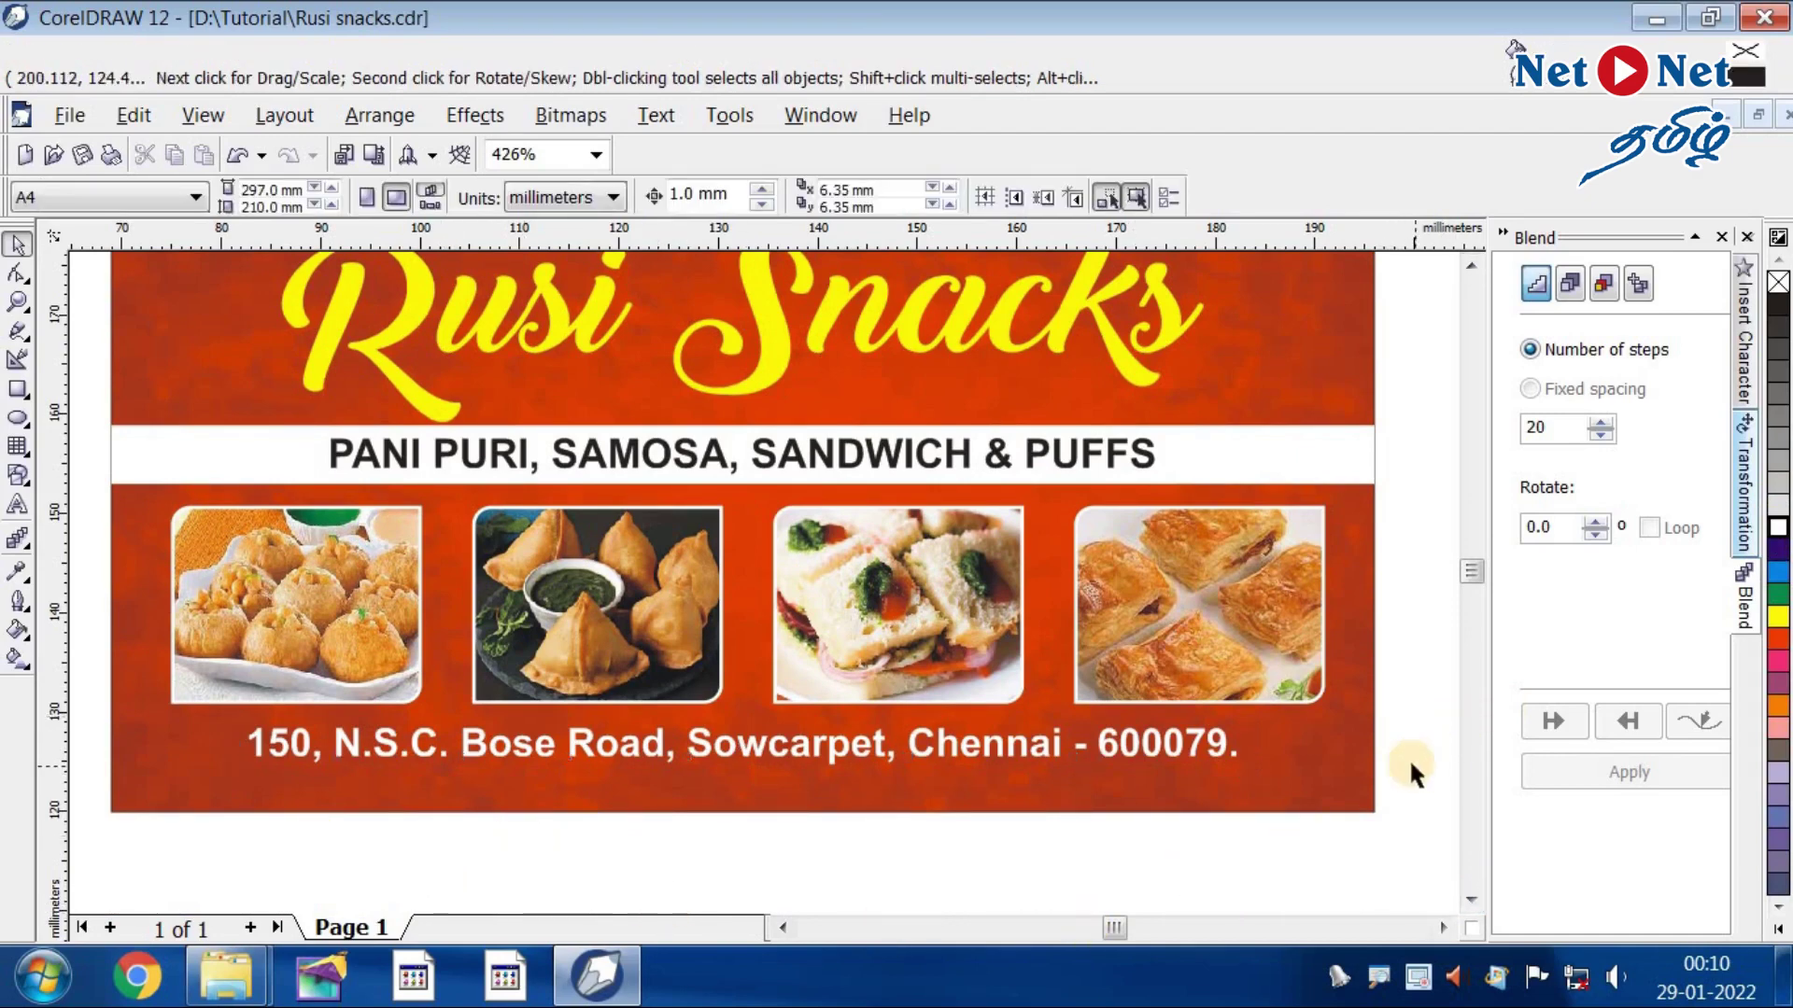
{"action": "key", "text": "F3"}
{"action": "key", "text": "z"}
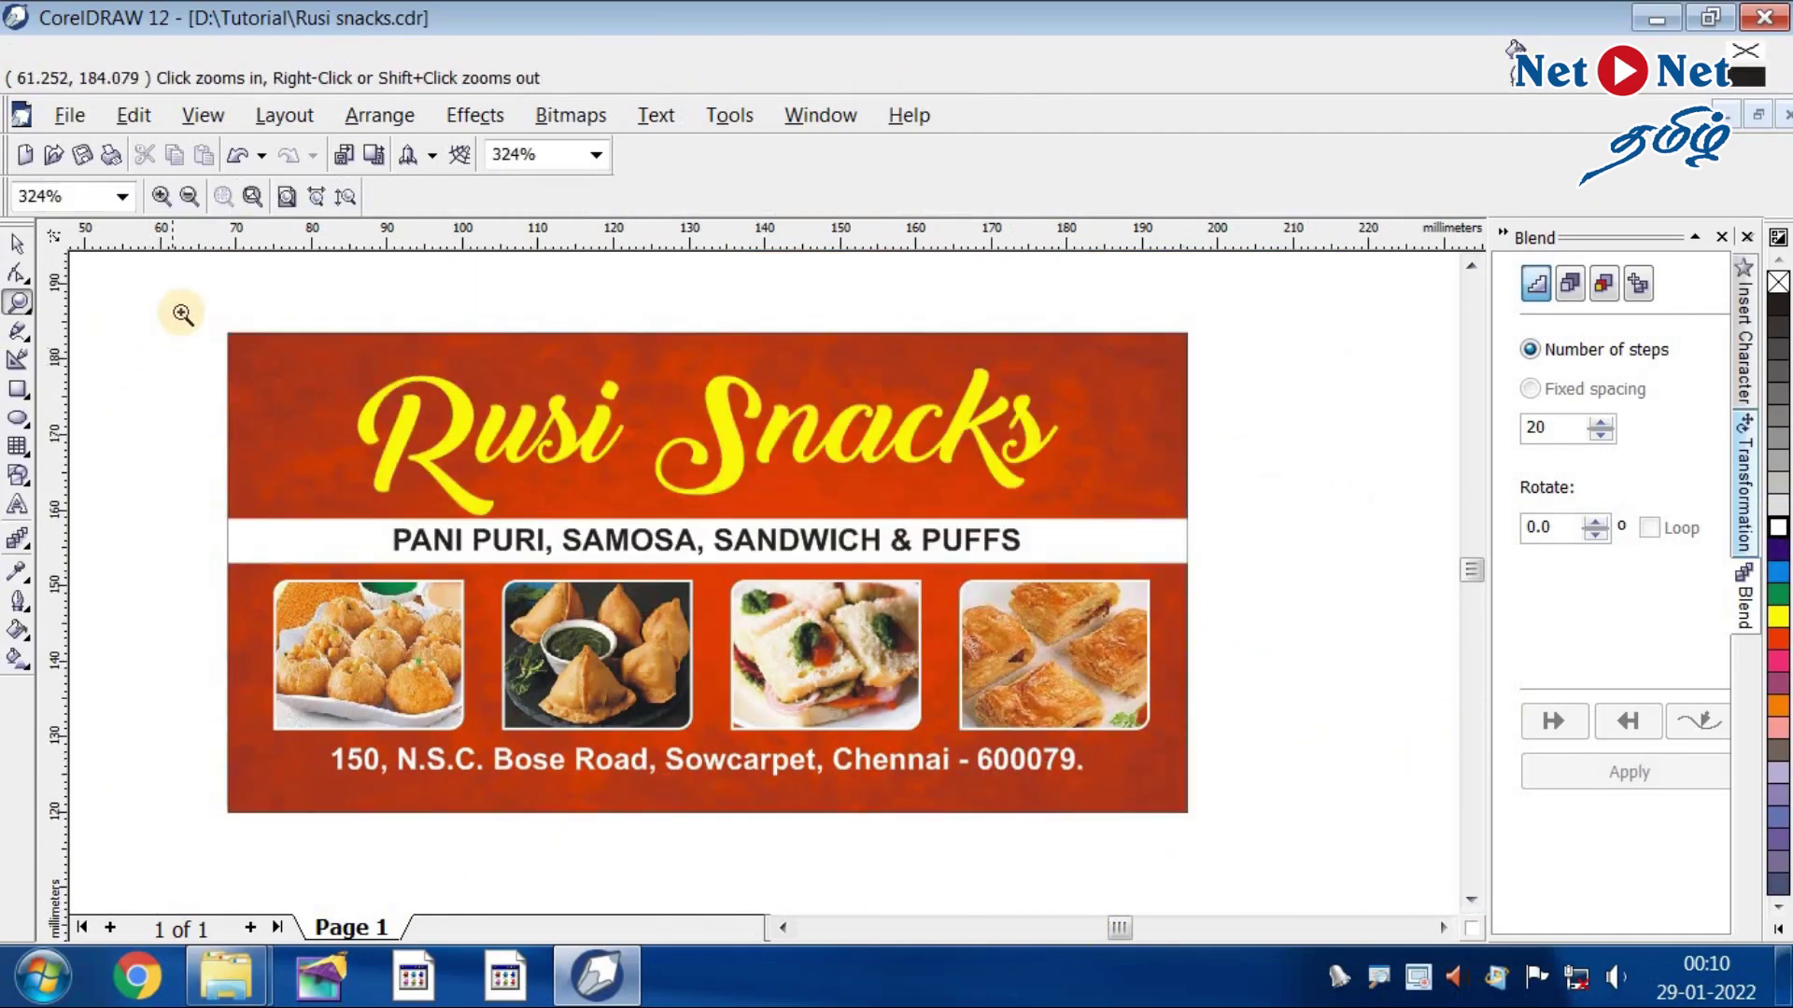
{"action": "left_click", "coordinate": [1240, 857]}
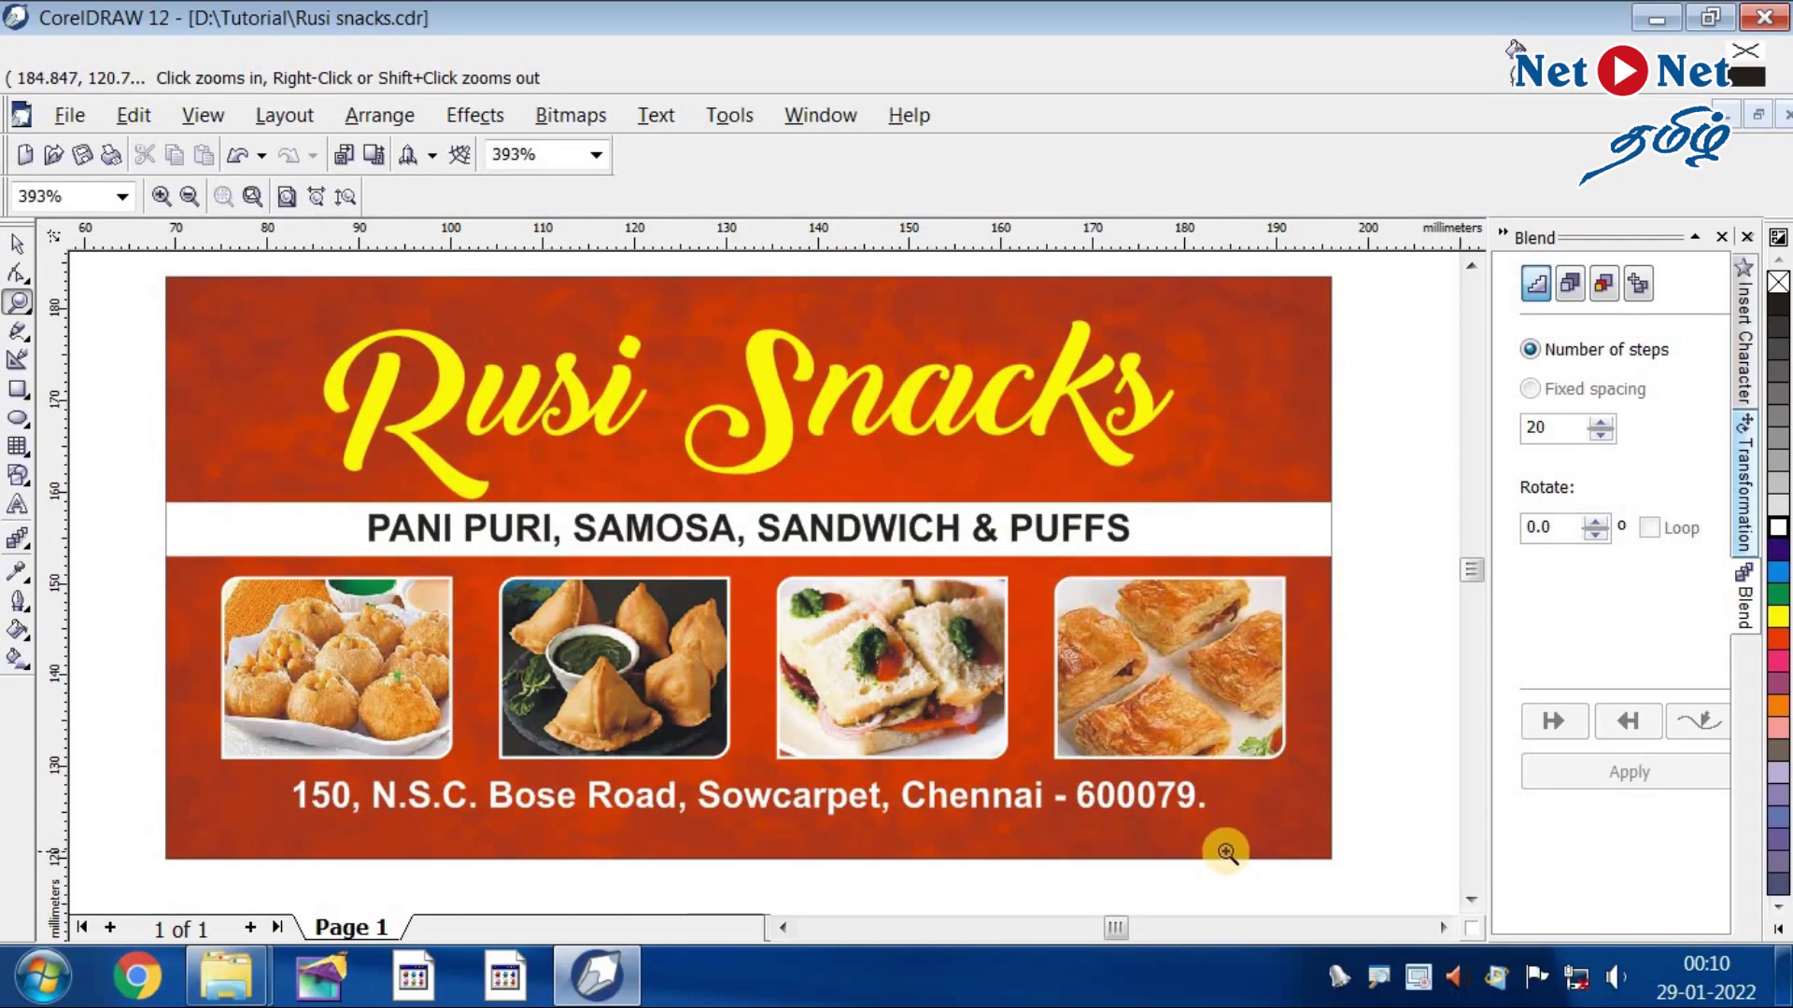
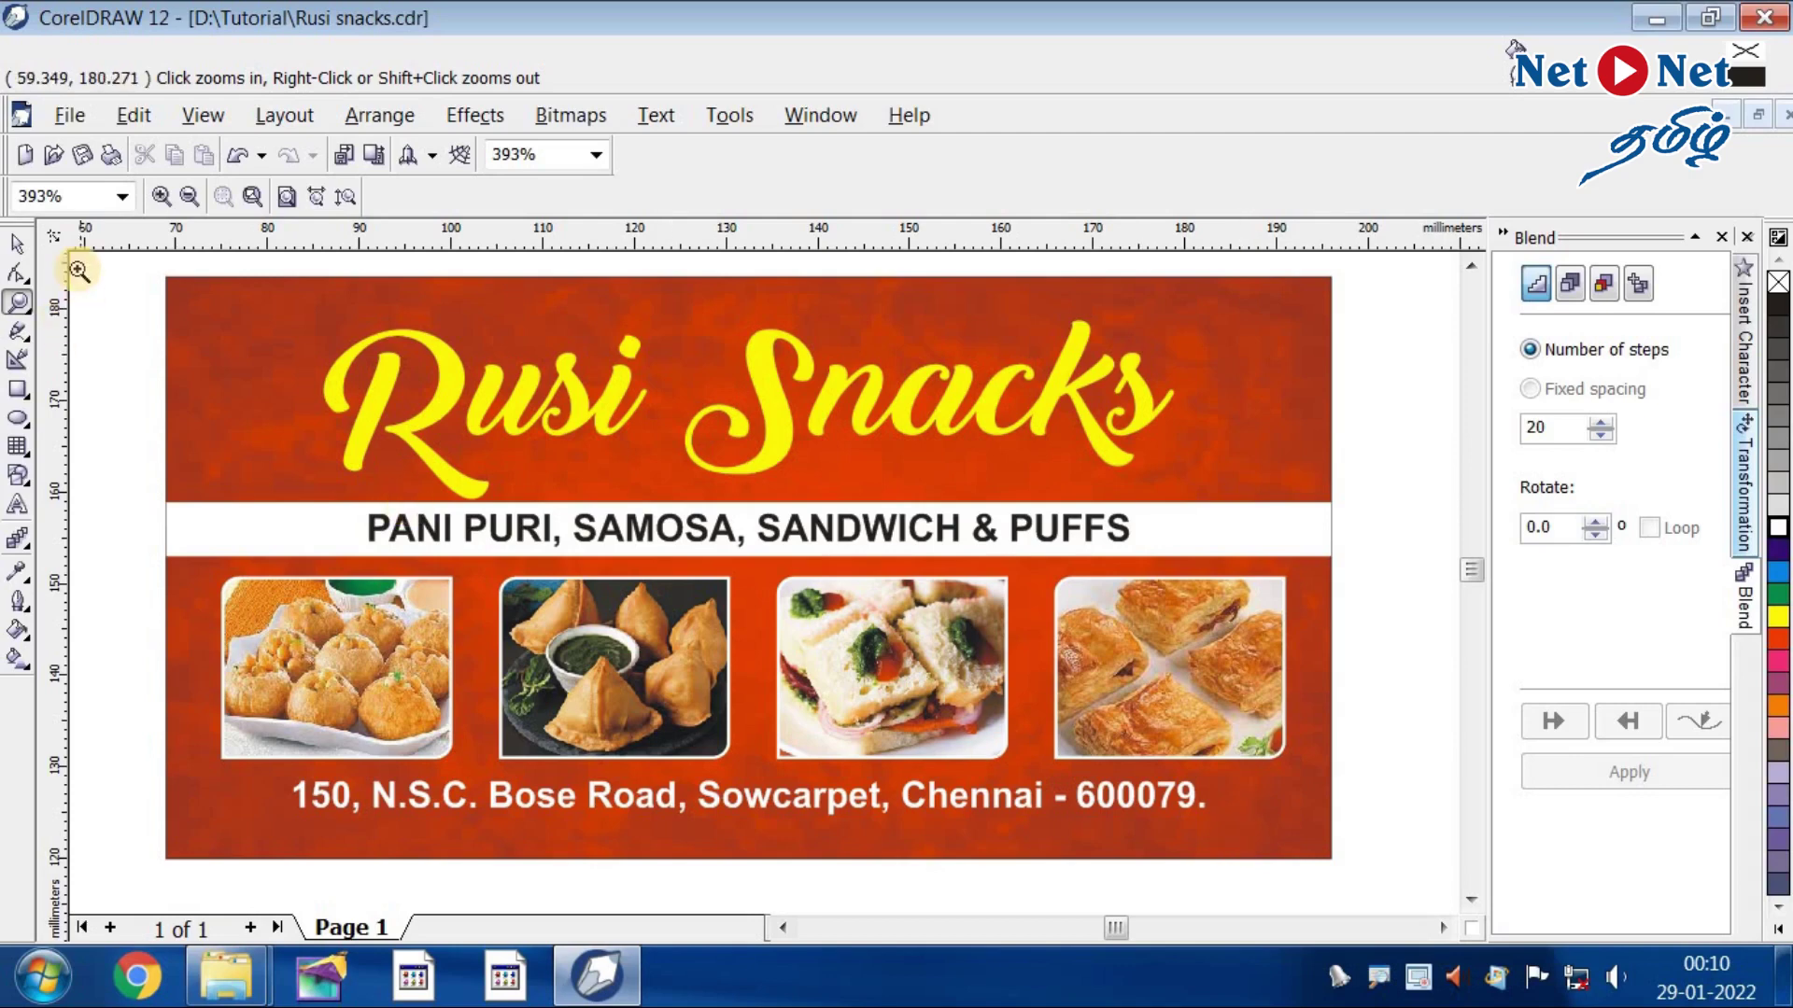
- Try to apply a centred drop shadow to the Rusi Snacks title while it lies on the red background
{"action": "left_click", "coordinate": [17, 244]}
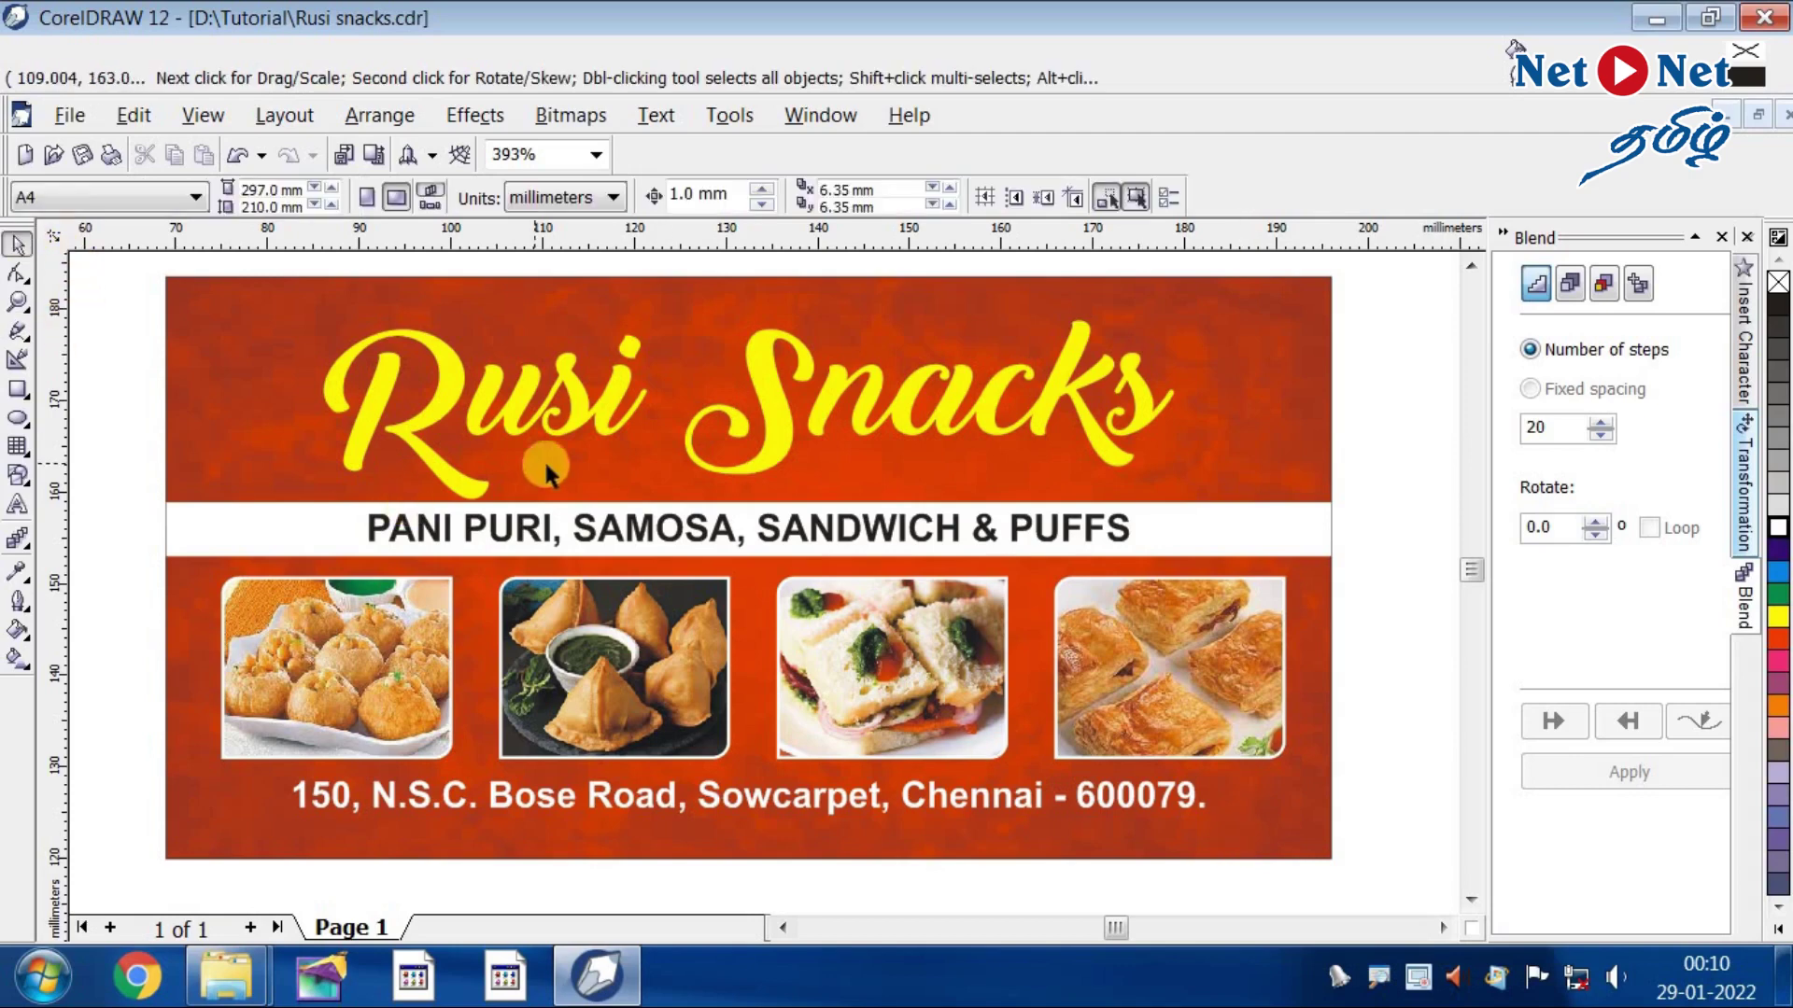
{"action": "left_click", "coordinate": [482, 406]}
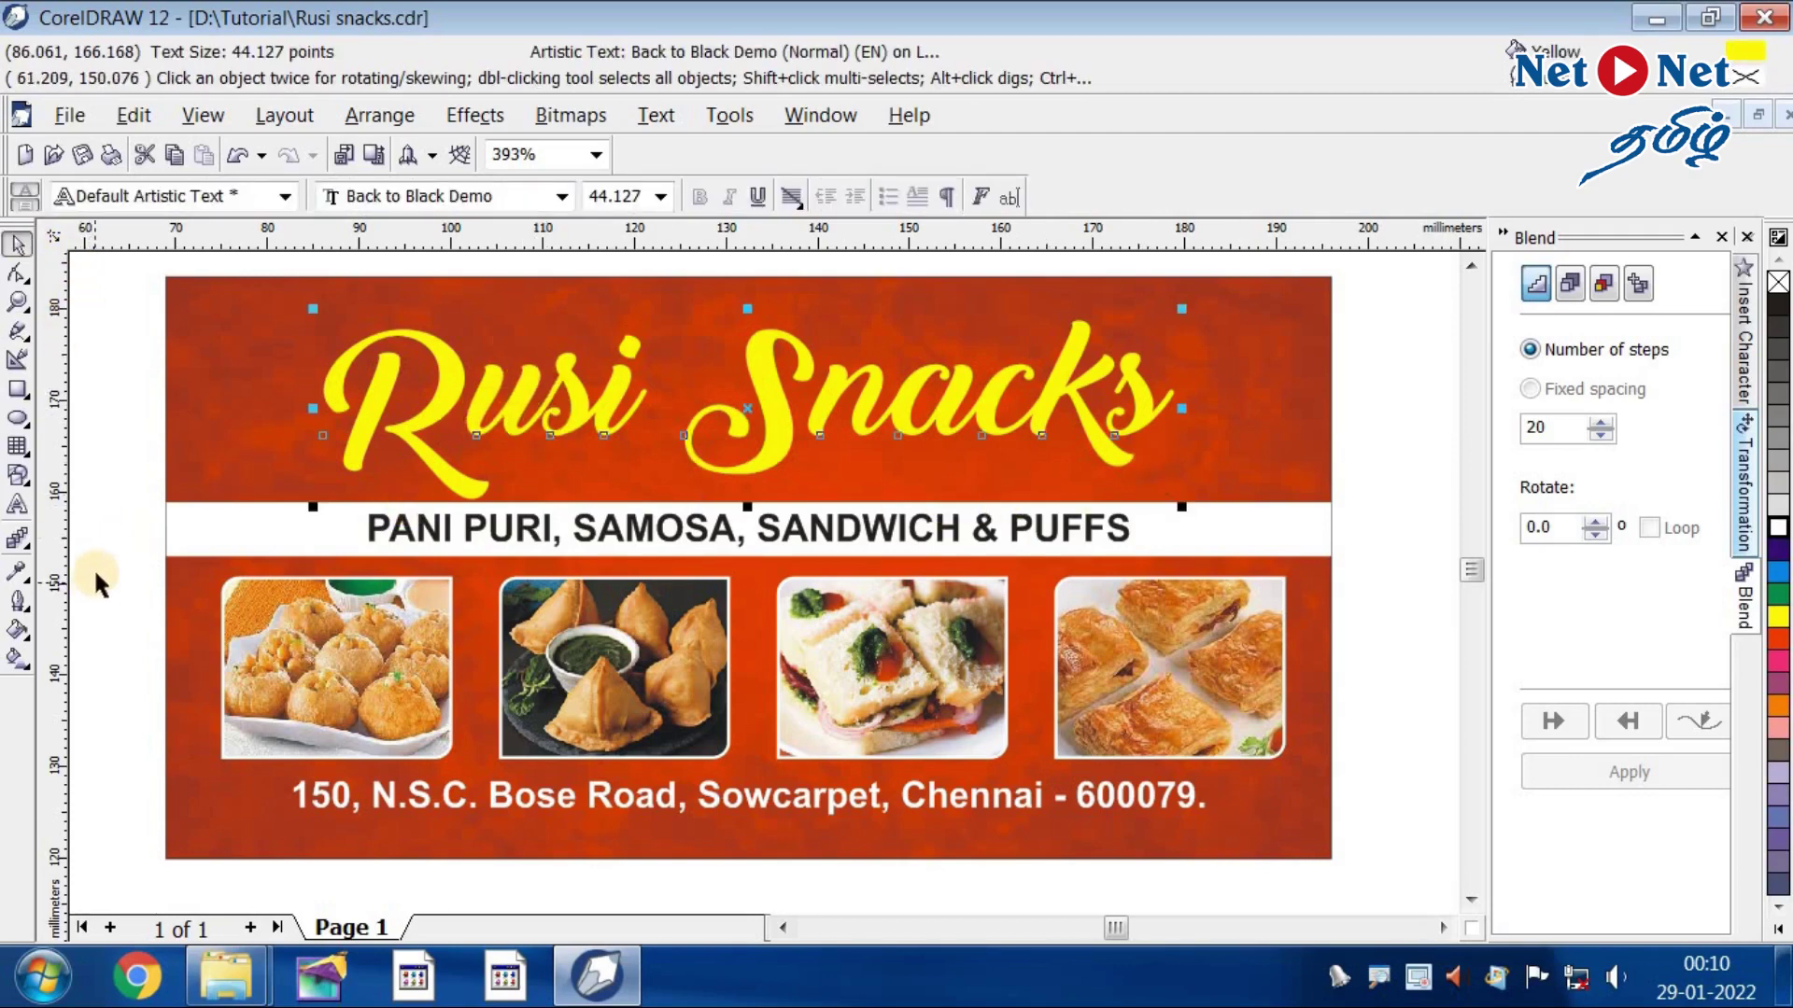
{"action": "left_click", "coordinate": [28, 544]}
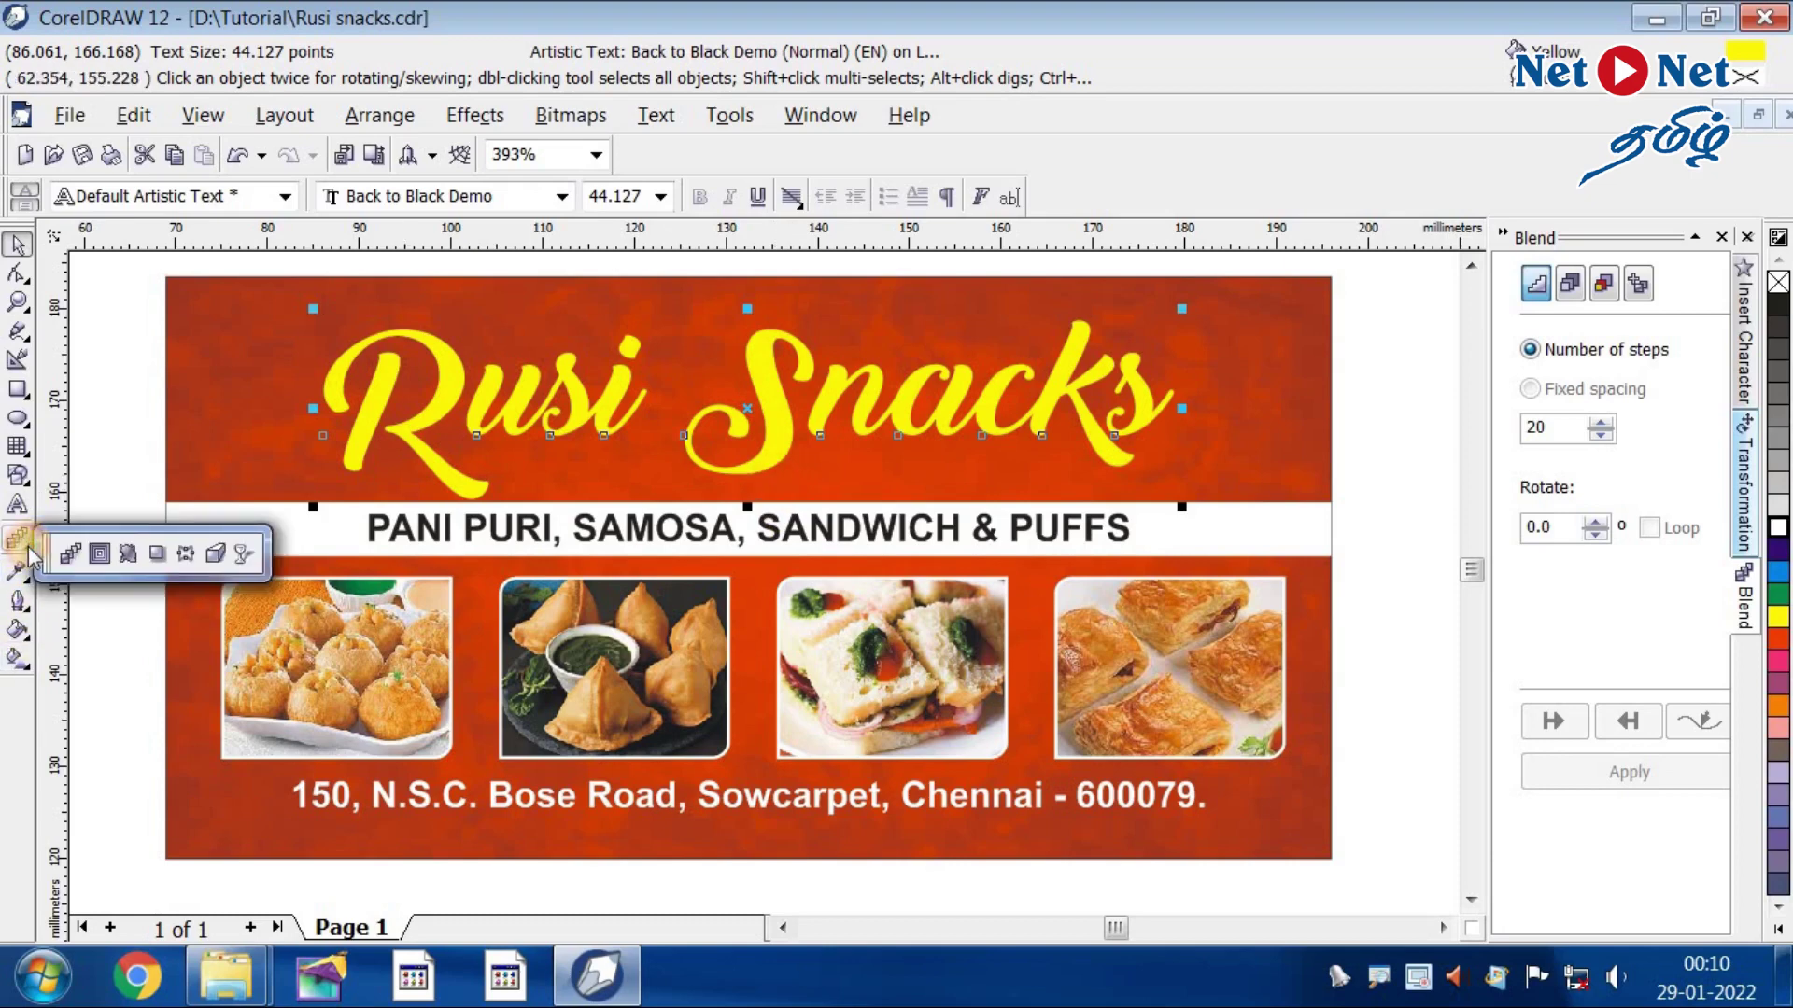
{"action": "left_click", "coordinate": [152, 560]}
{"action": "left_click_drag", "start_coordinate": [812, 422], "coordinate": [939, 482]}
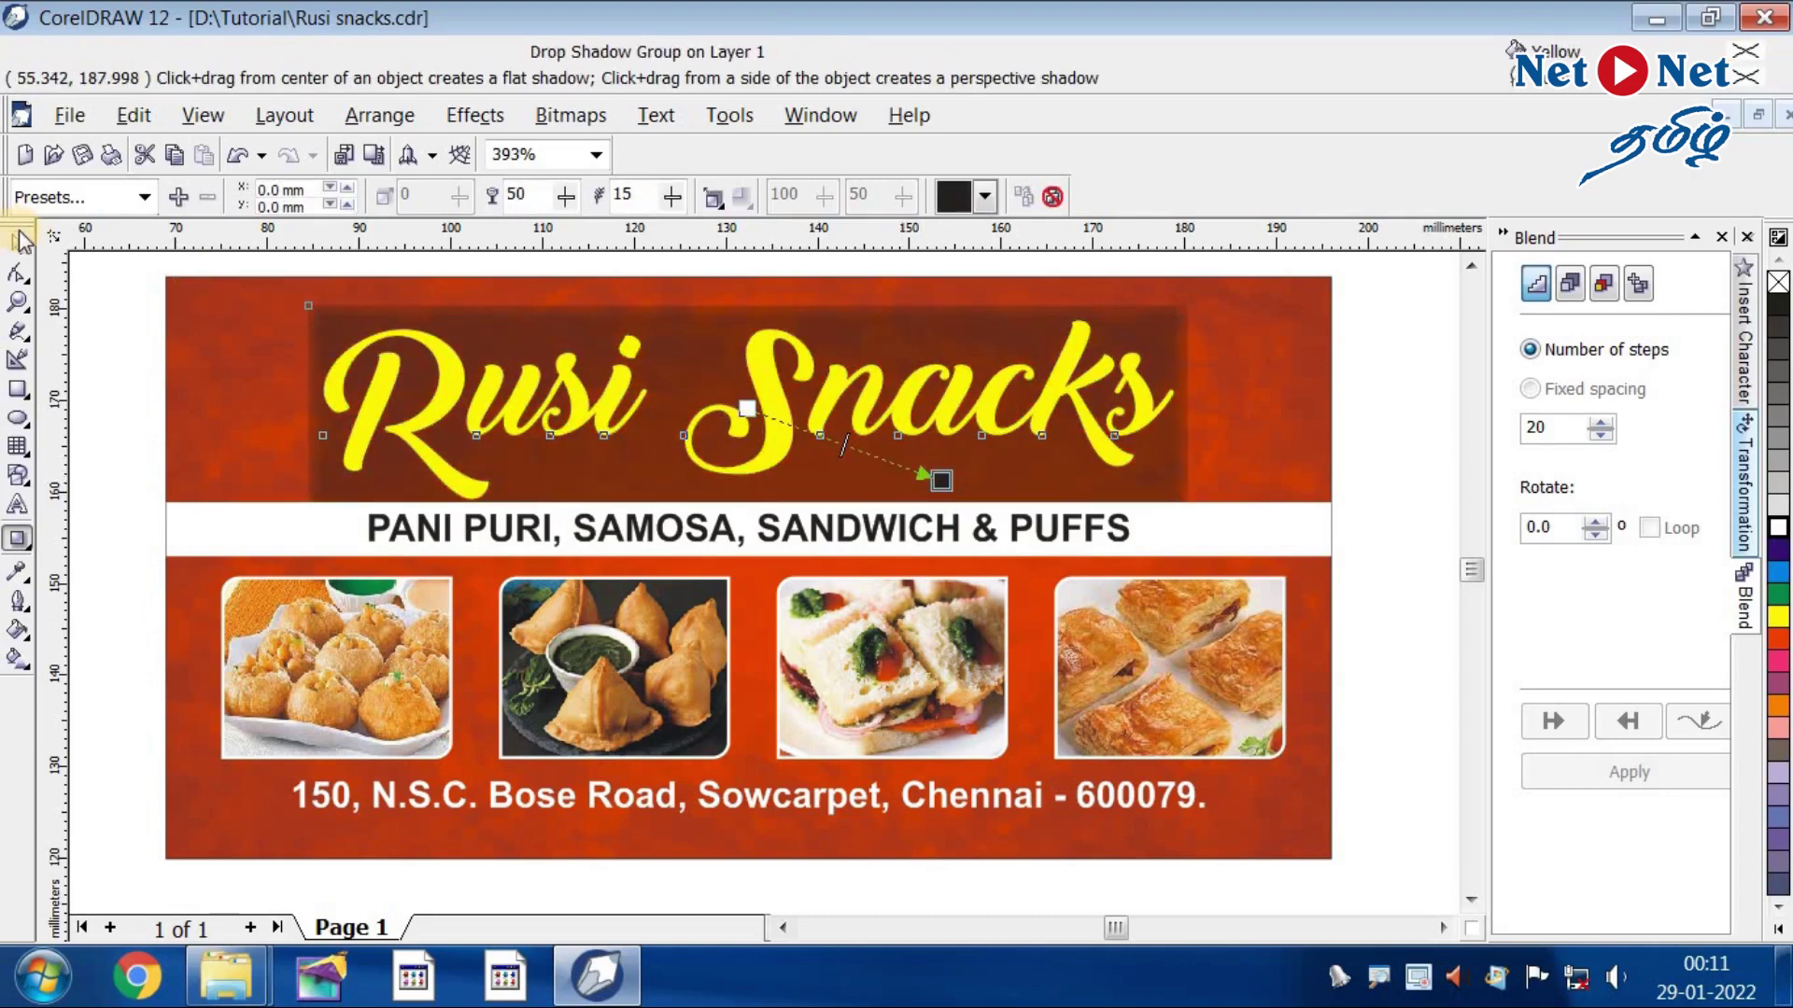
{"action": "left_click", "coordinate": [16, 245]}
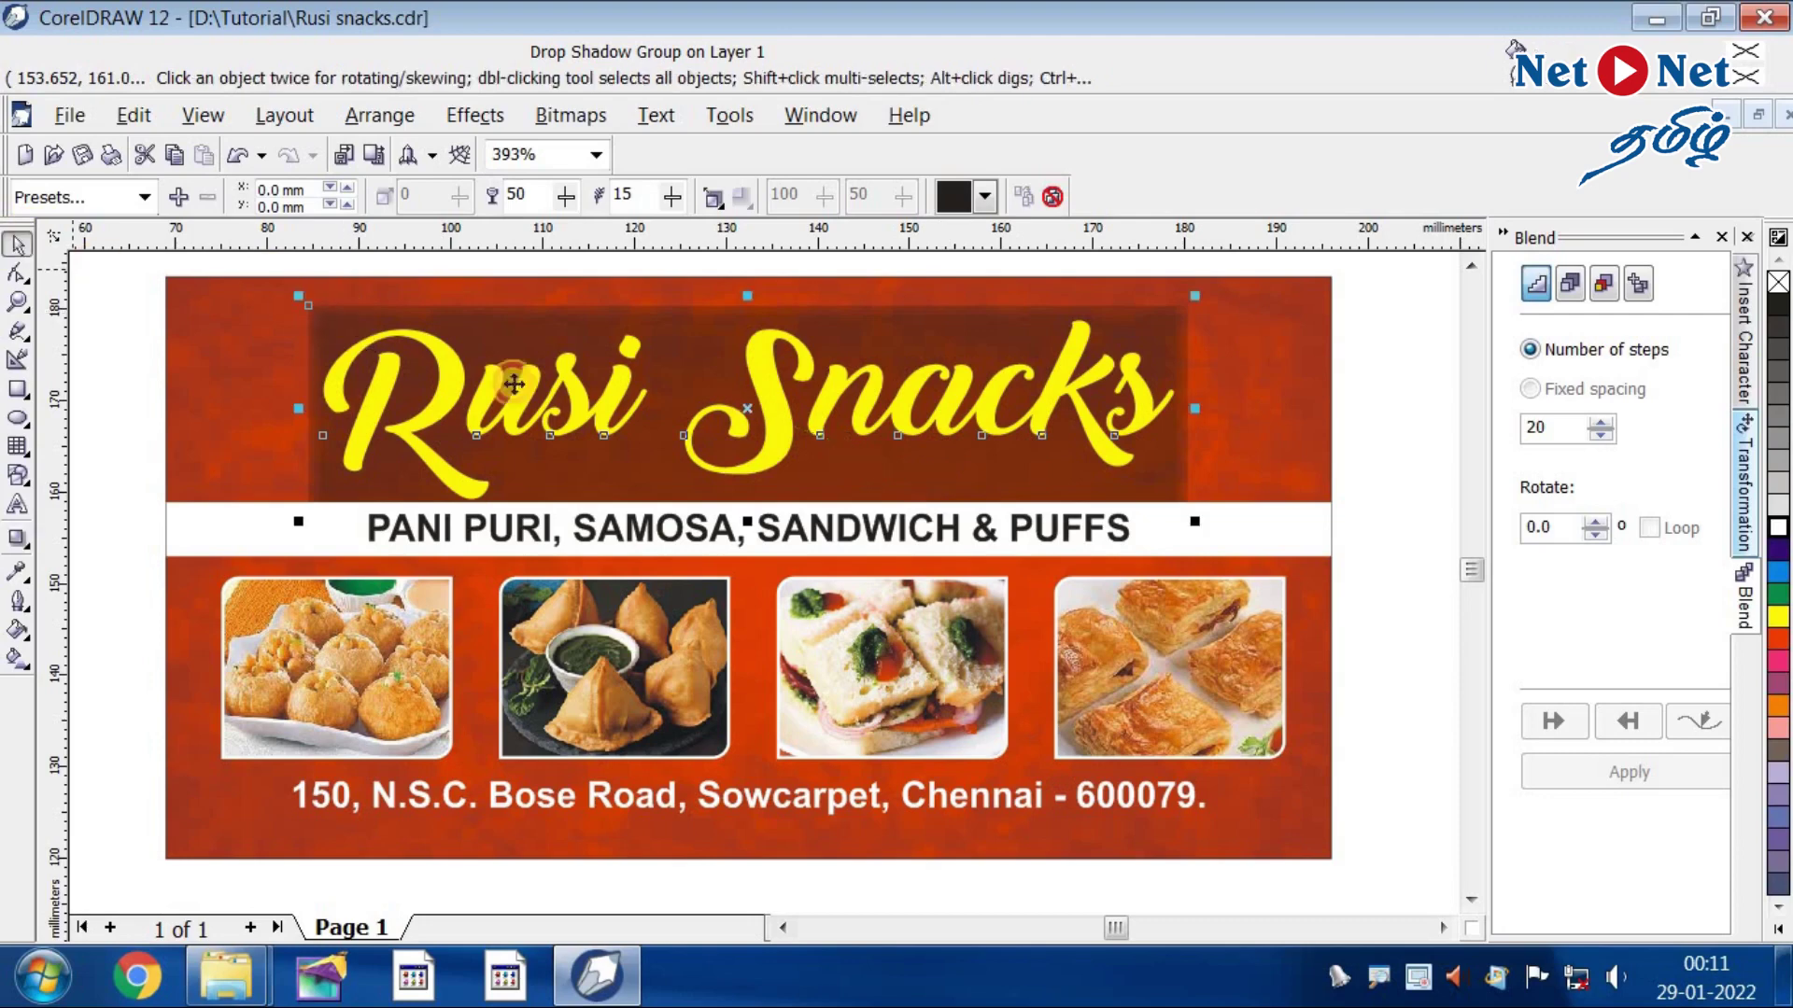
{"action": "left_click", "coordinate": [688, 474]}
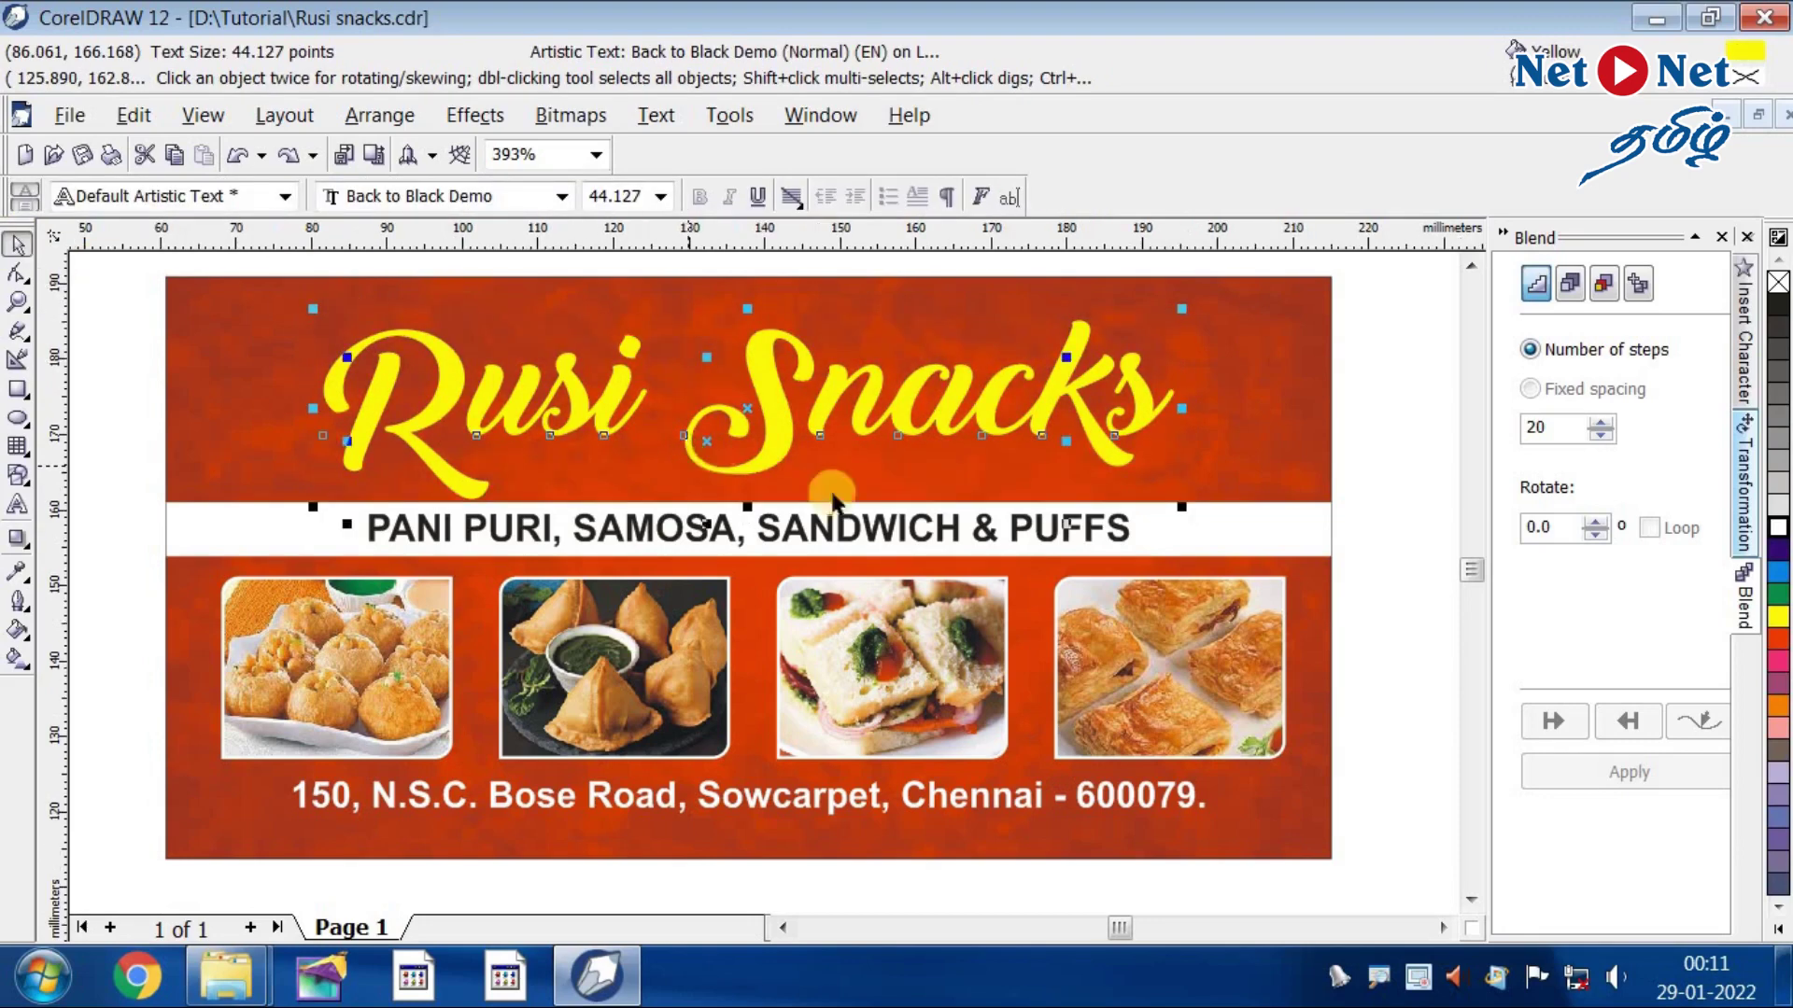
- Move the Rusi Snacks title off the card onto the blank area above it
{"action": "scroll", "coordinate": [715, 450], "scroll_direction": "down", "scroll_amount": 1}
{"action": "left_click_drag", "start_coordinate": [723, 444], "coordinate": [711, 286]}
{"action": "left_click", "coordinate": [1471, 265]}
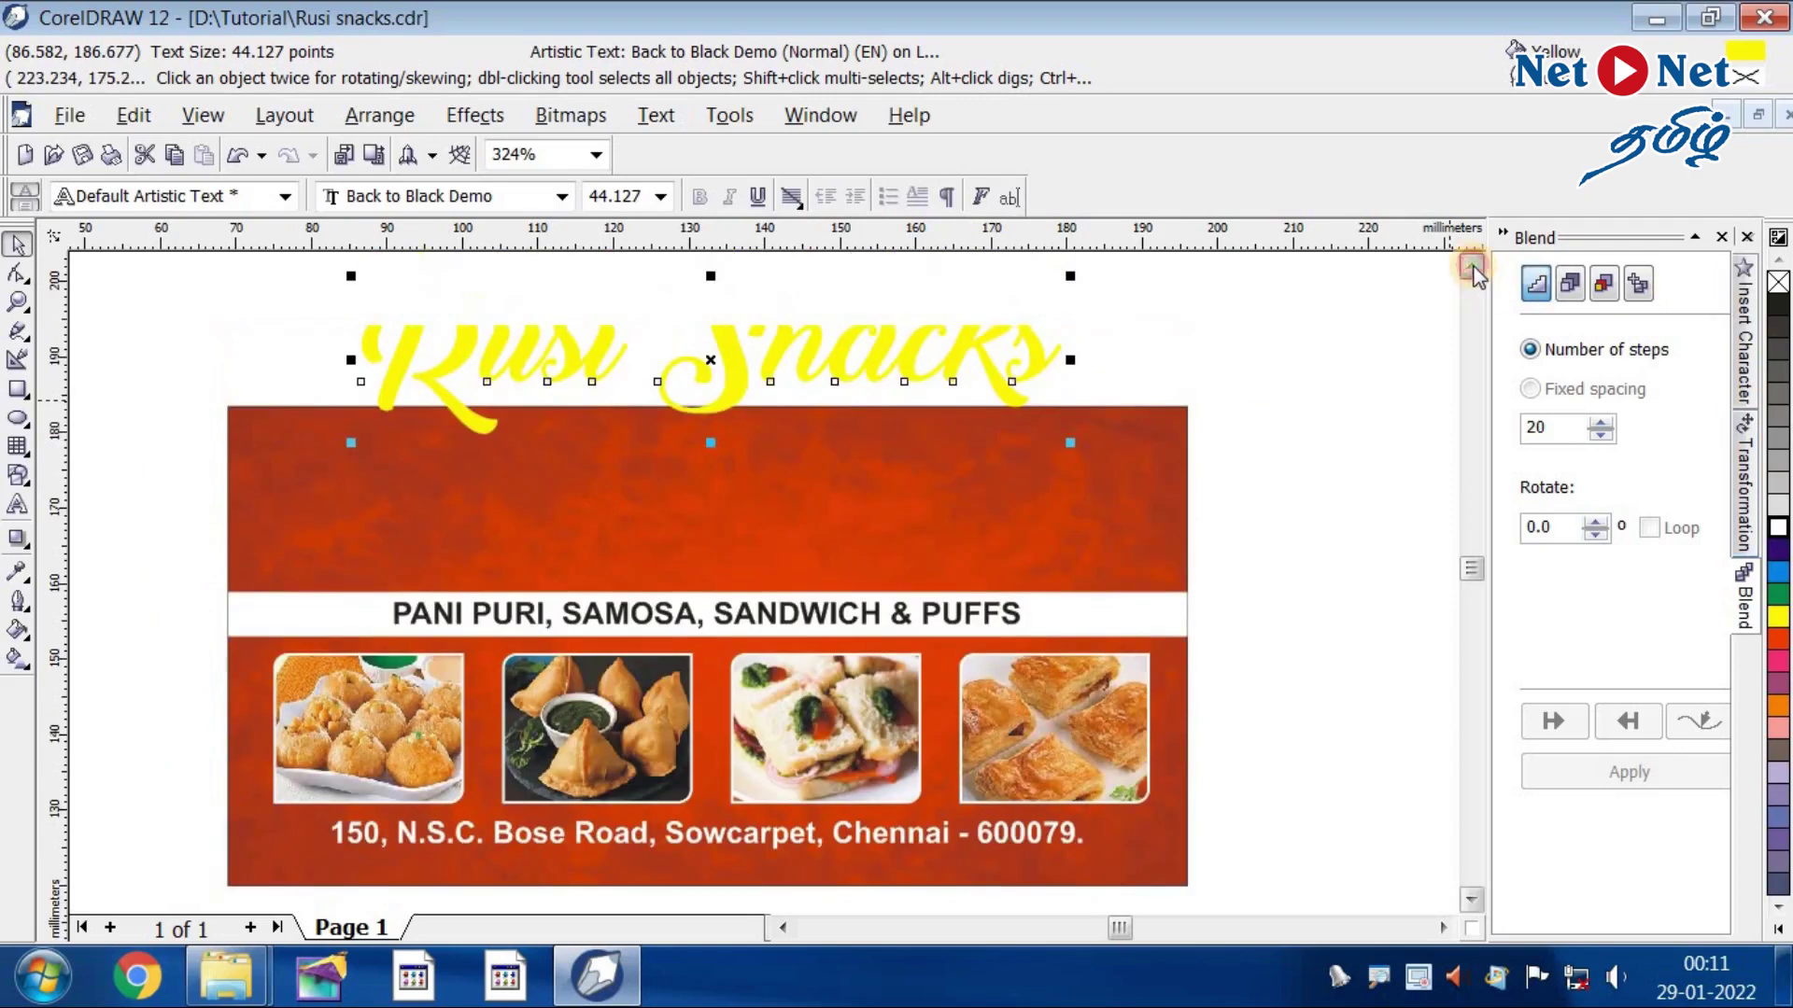
{"action": "left_click_drag", "start_coordinate": [729, 519], "coordinate": [739, 477]}
- Apply a black drop shadow with opacity 100 and feathering 15 to the Rusi Snacks title
{"action": "left_click", "coordinate": [18, 539]}
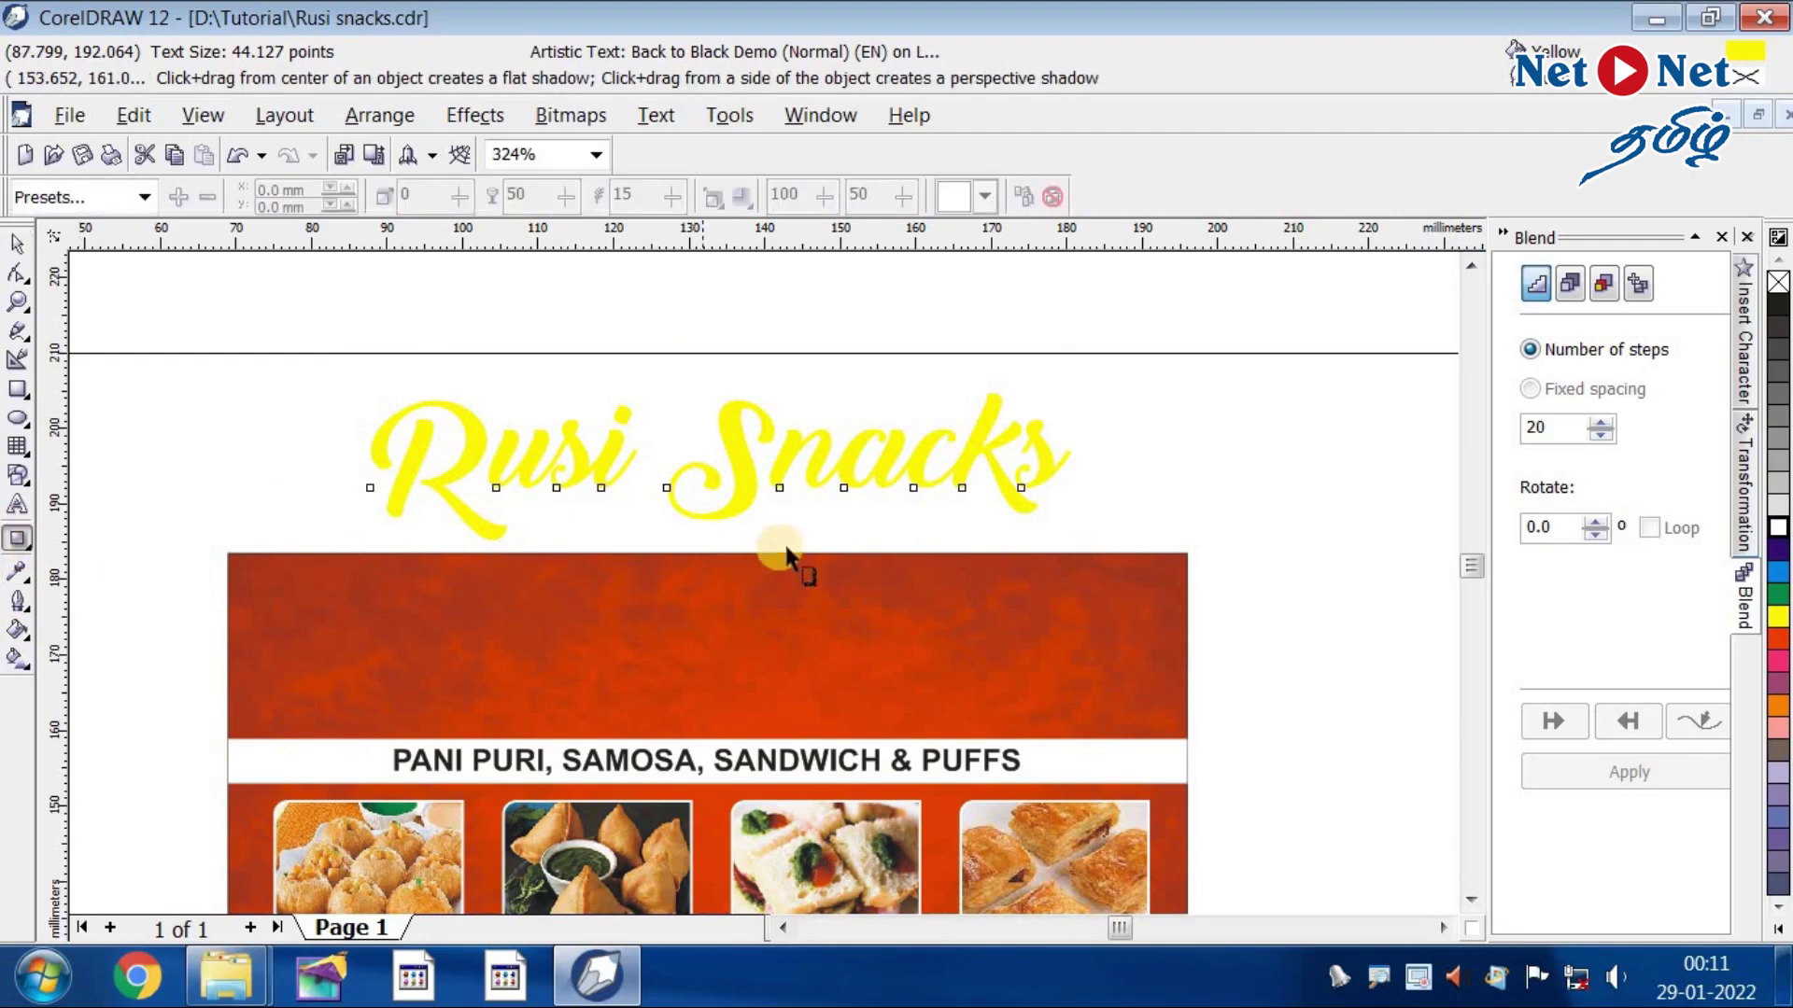
{"action": "left_click_drag", "start_coordinate": [742, 456], "coordinate": [803, 511]}
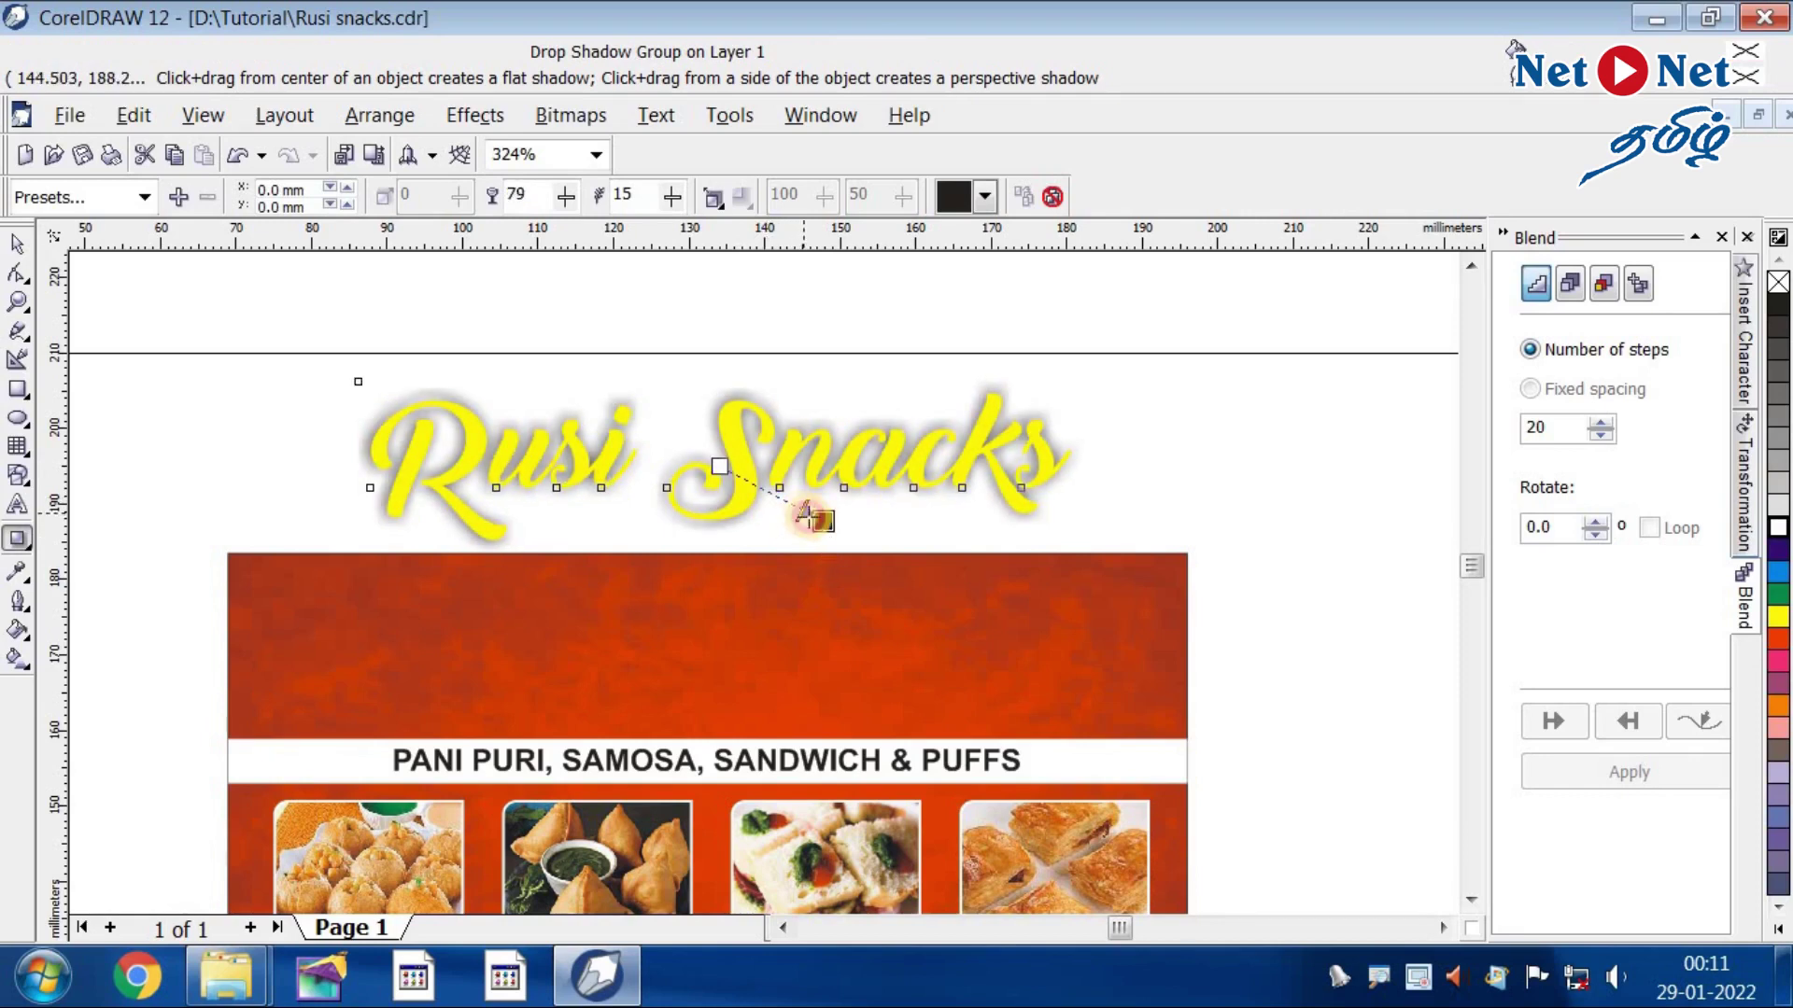
{"action": "key", "text": "z"}
{"action": "left_click_drag", "start_coordinate": [303, 347], "coordinate": [1150, 625]}
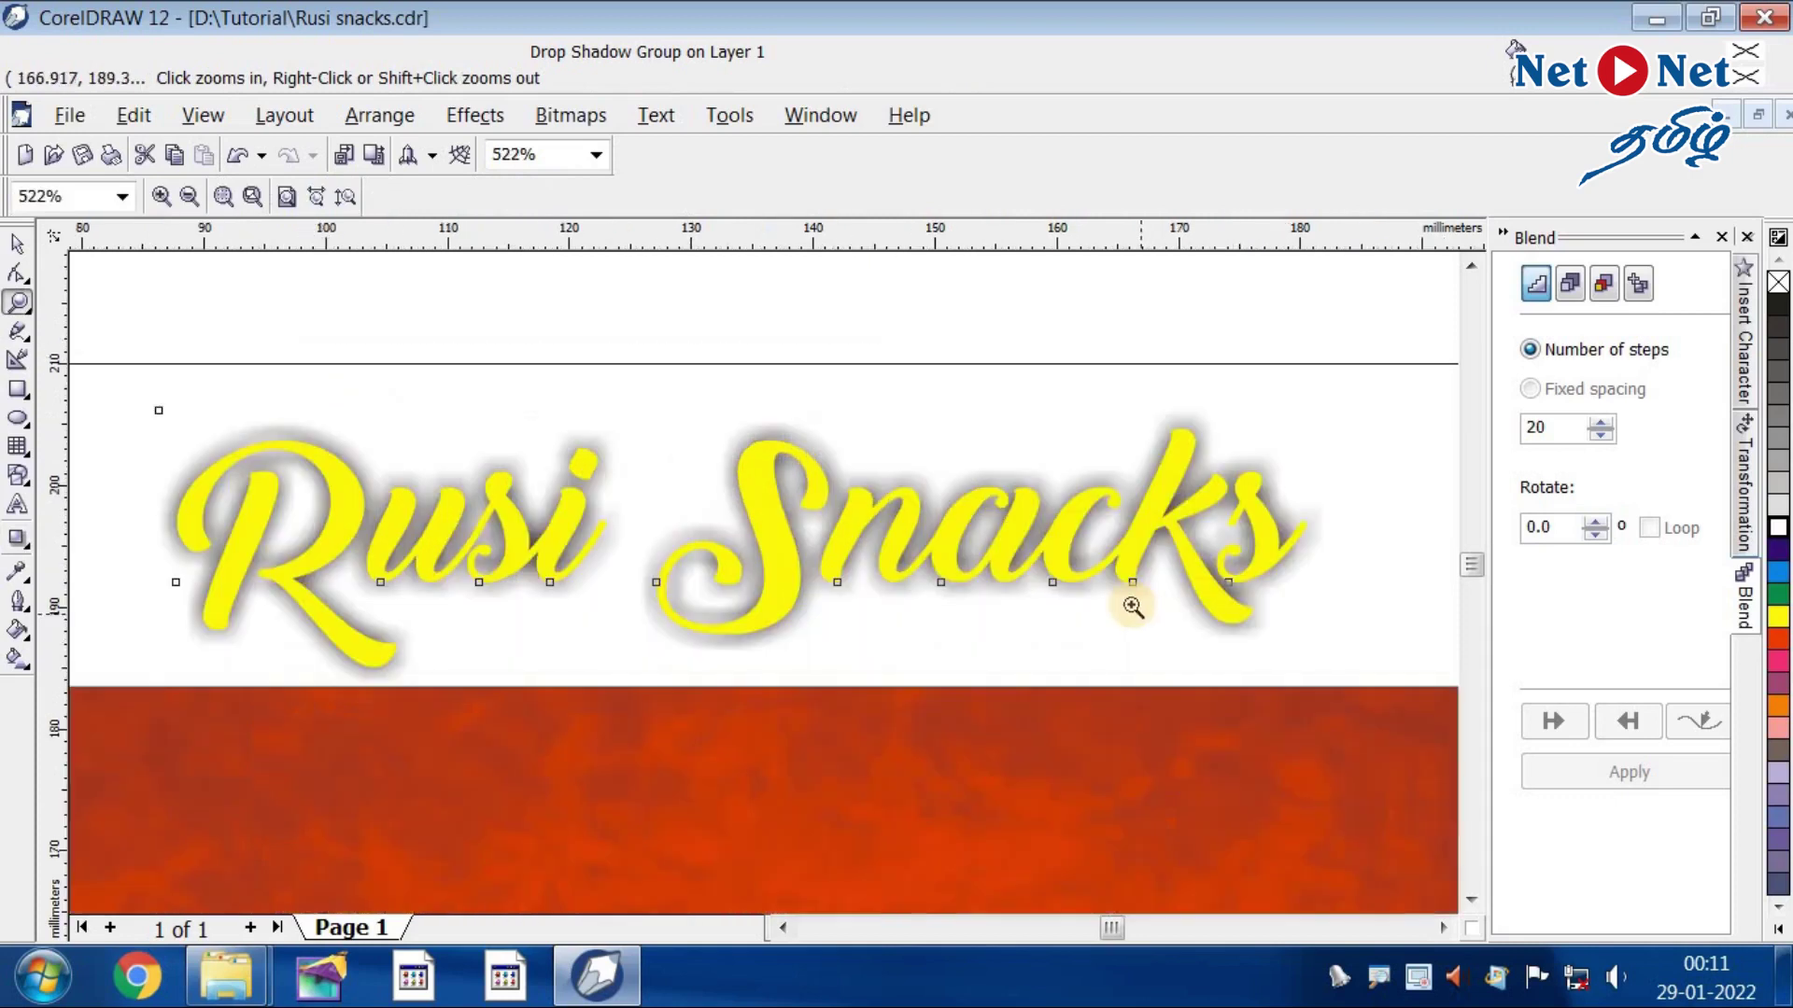
{"action": "left_click", "coordinate": [23, 538]}
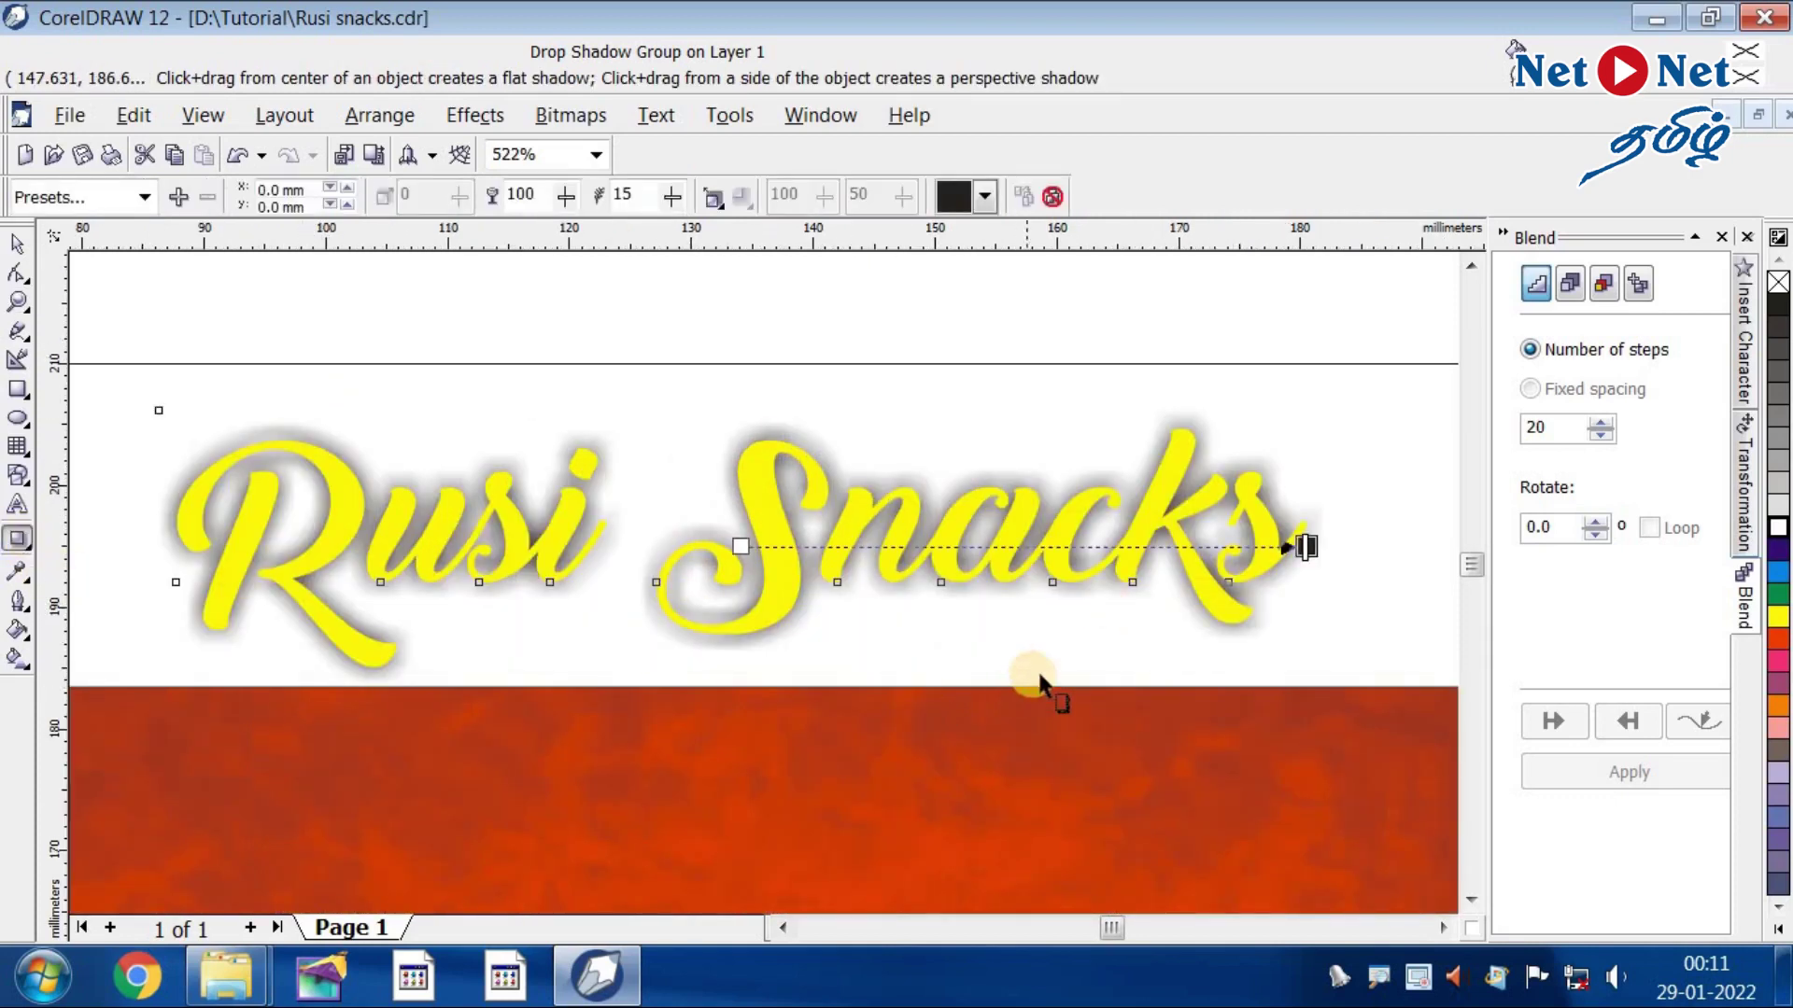
- Try the Middle, Outside and Inside feathering directions on the title's shadow, ending on Middle
{"action": "left_click", "coordinate": [713, 199]}
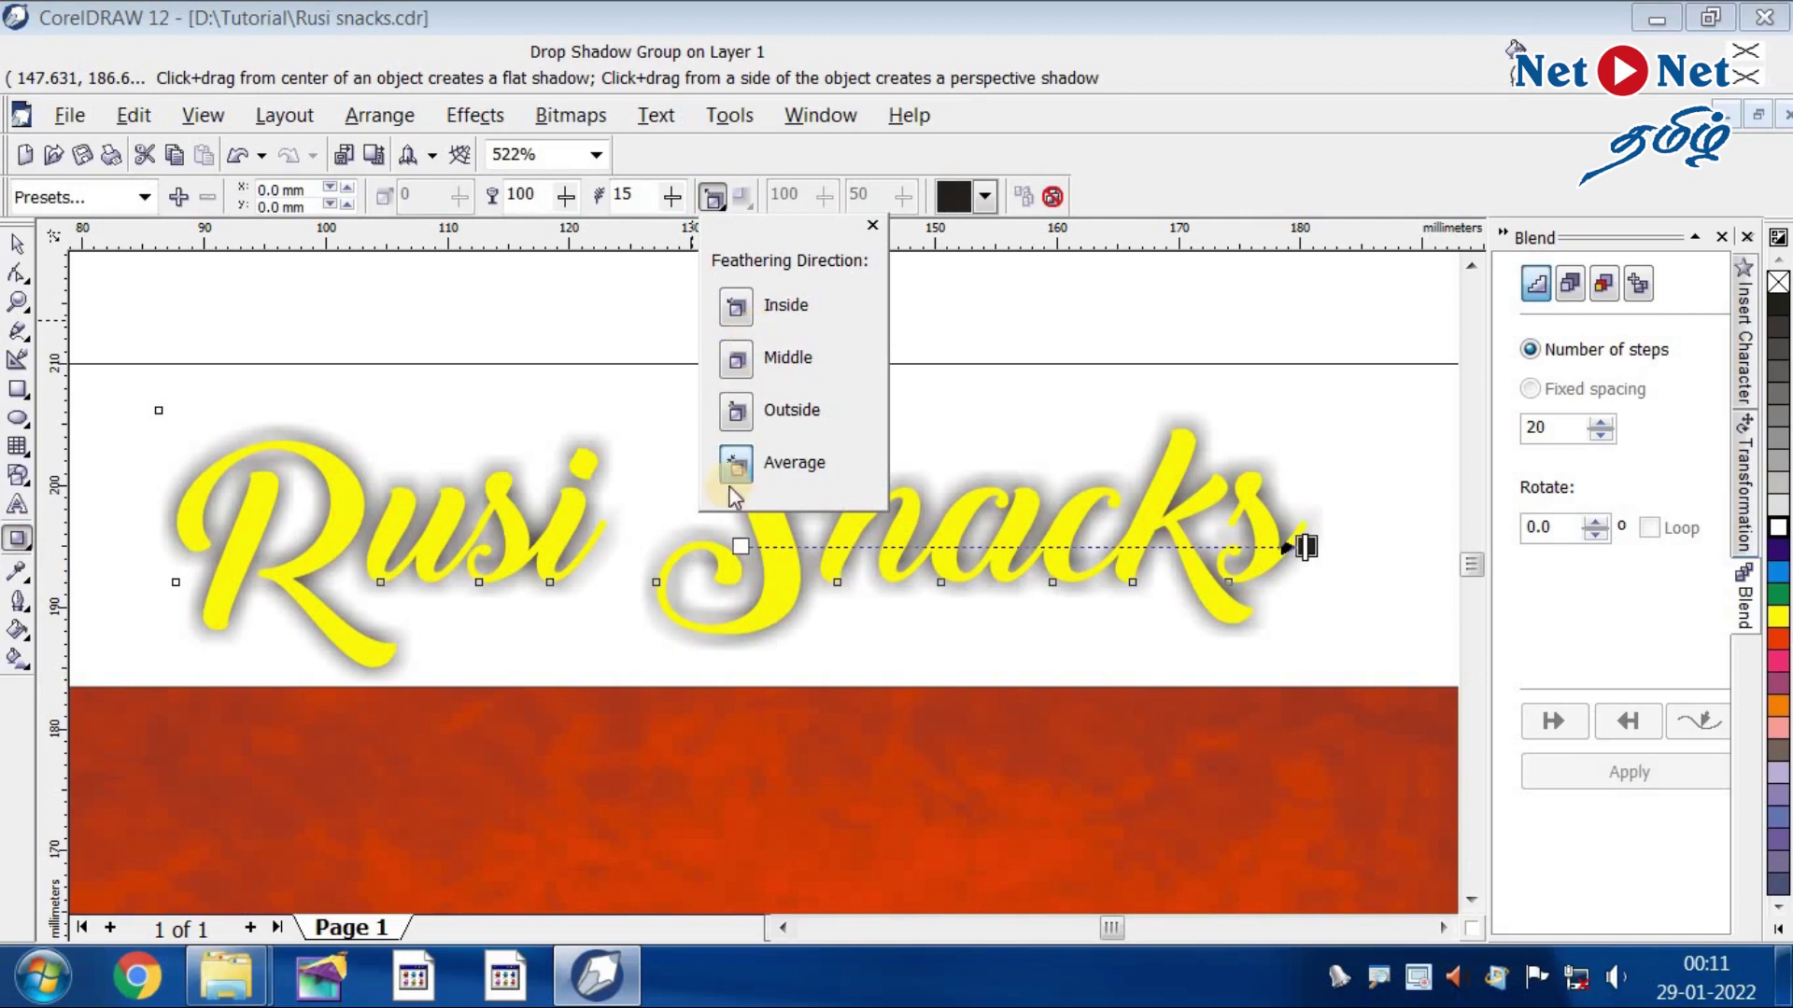
{"action": "left_click", "coordinate": [738, 371]}
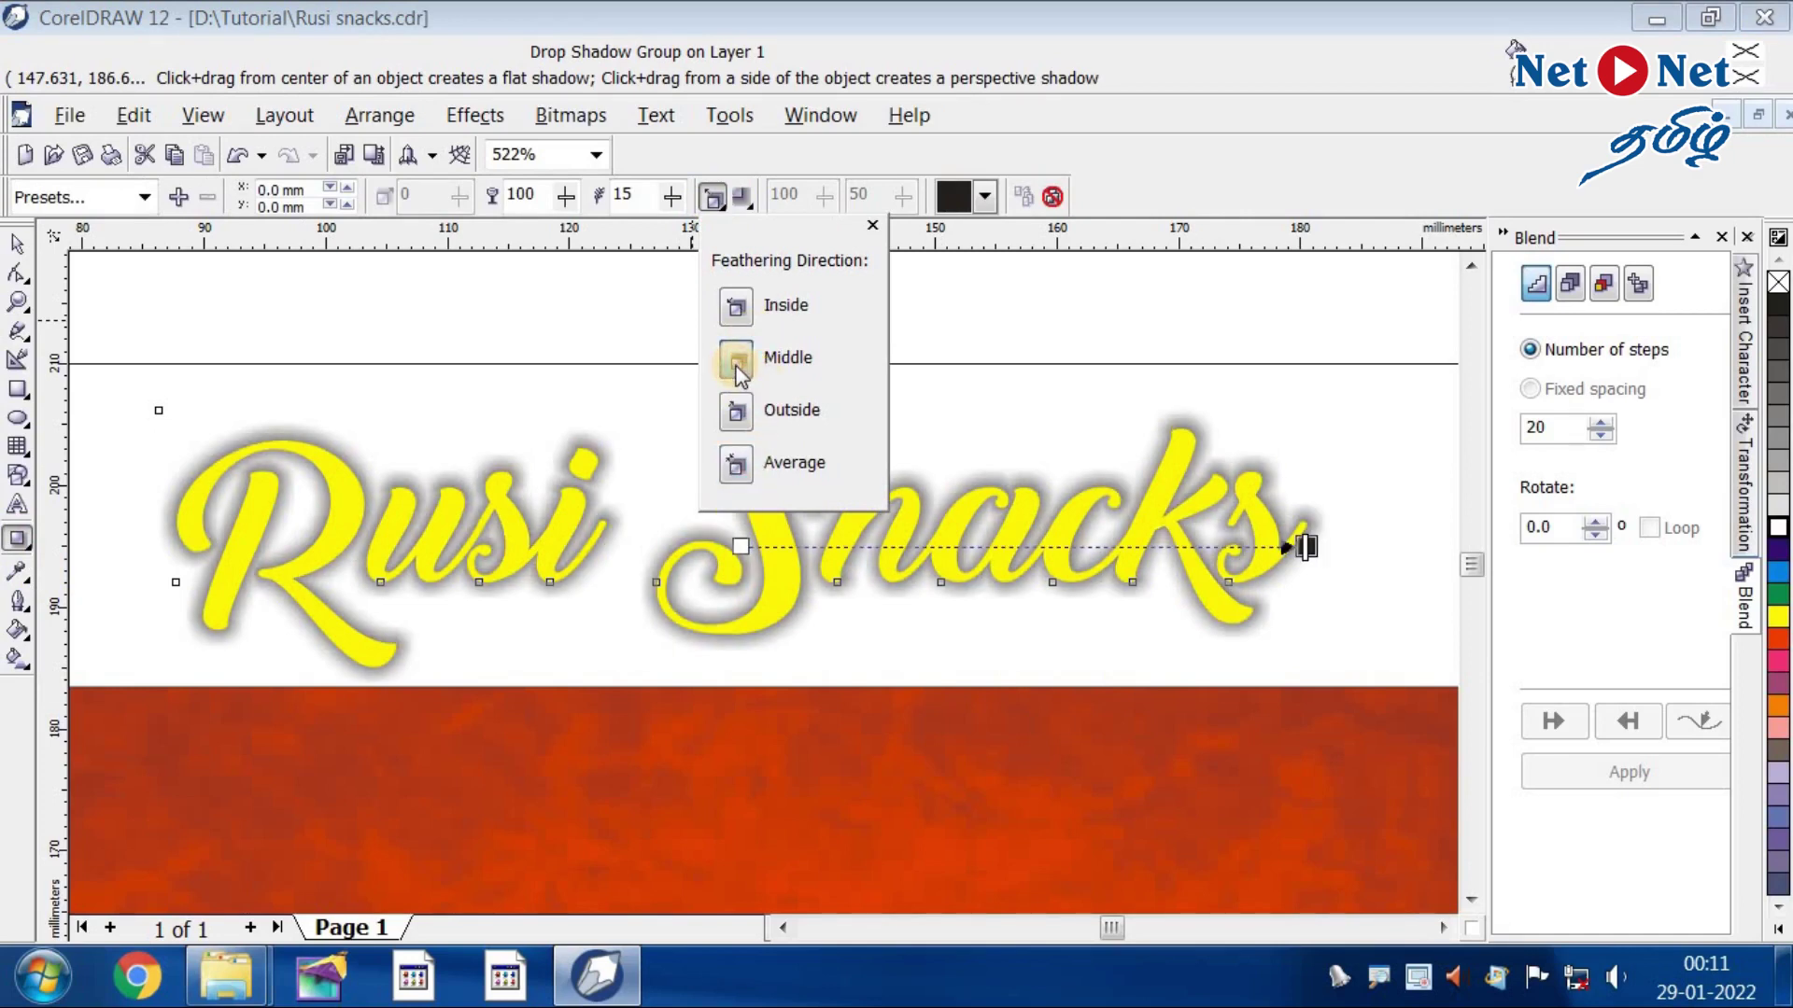
{"action": "left_click", "coordinate": [734, 412]}
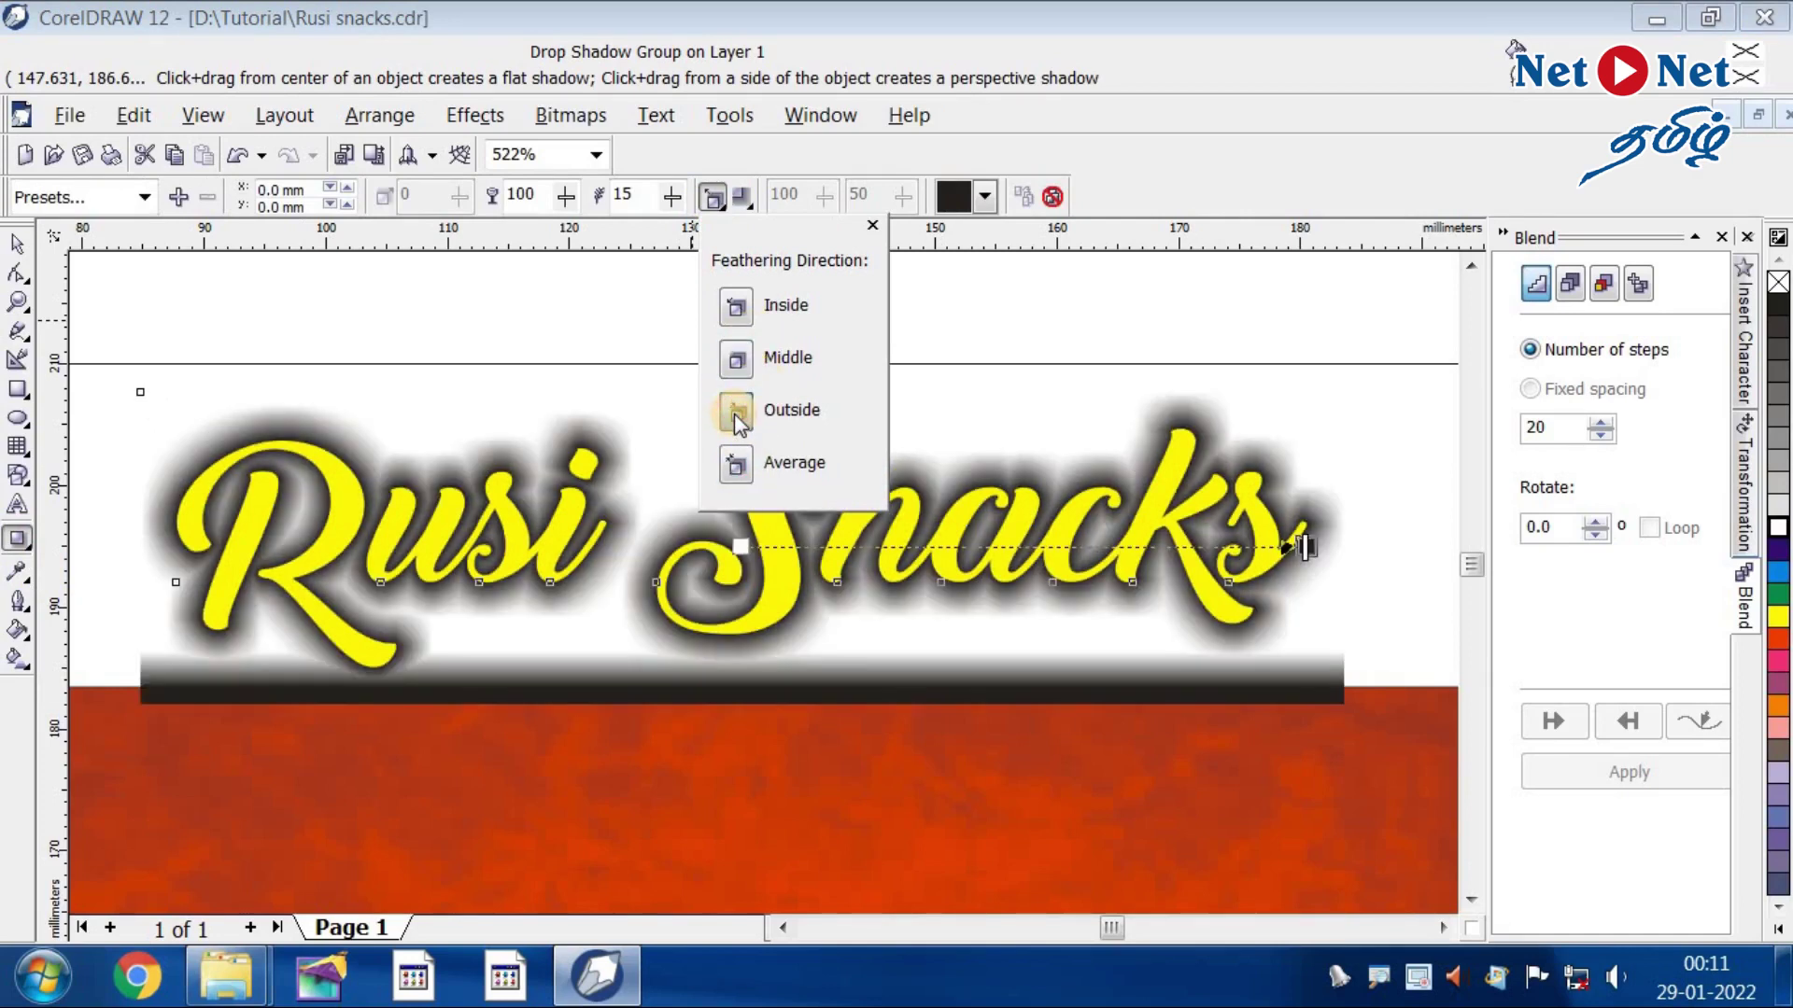
{"action": "left_click", "coordinate": [739, 310]}
{"action": "left_click", "coordinate": [635, 482]}
{"action": "left_click", "coordinate": [738, 360]}
{"action": "left_click", "coordinate": [64, 301]}
- Move the title slightly higher above the card and set its shadow feathering to Outside with Squared edges
{"action": "key", "text": "space"}
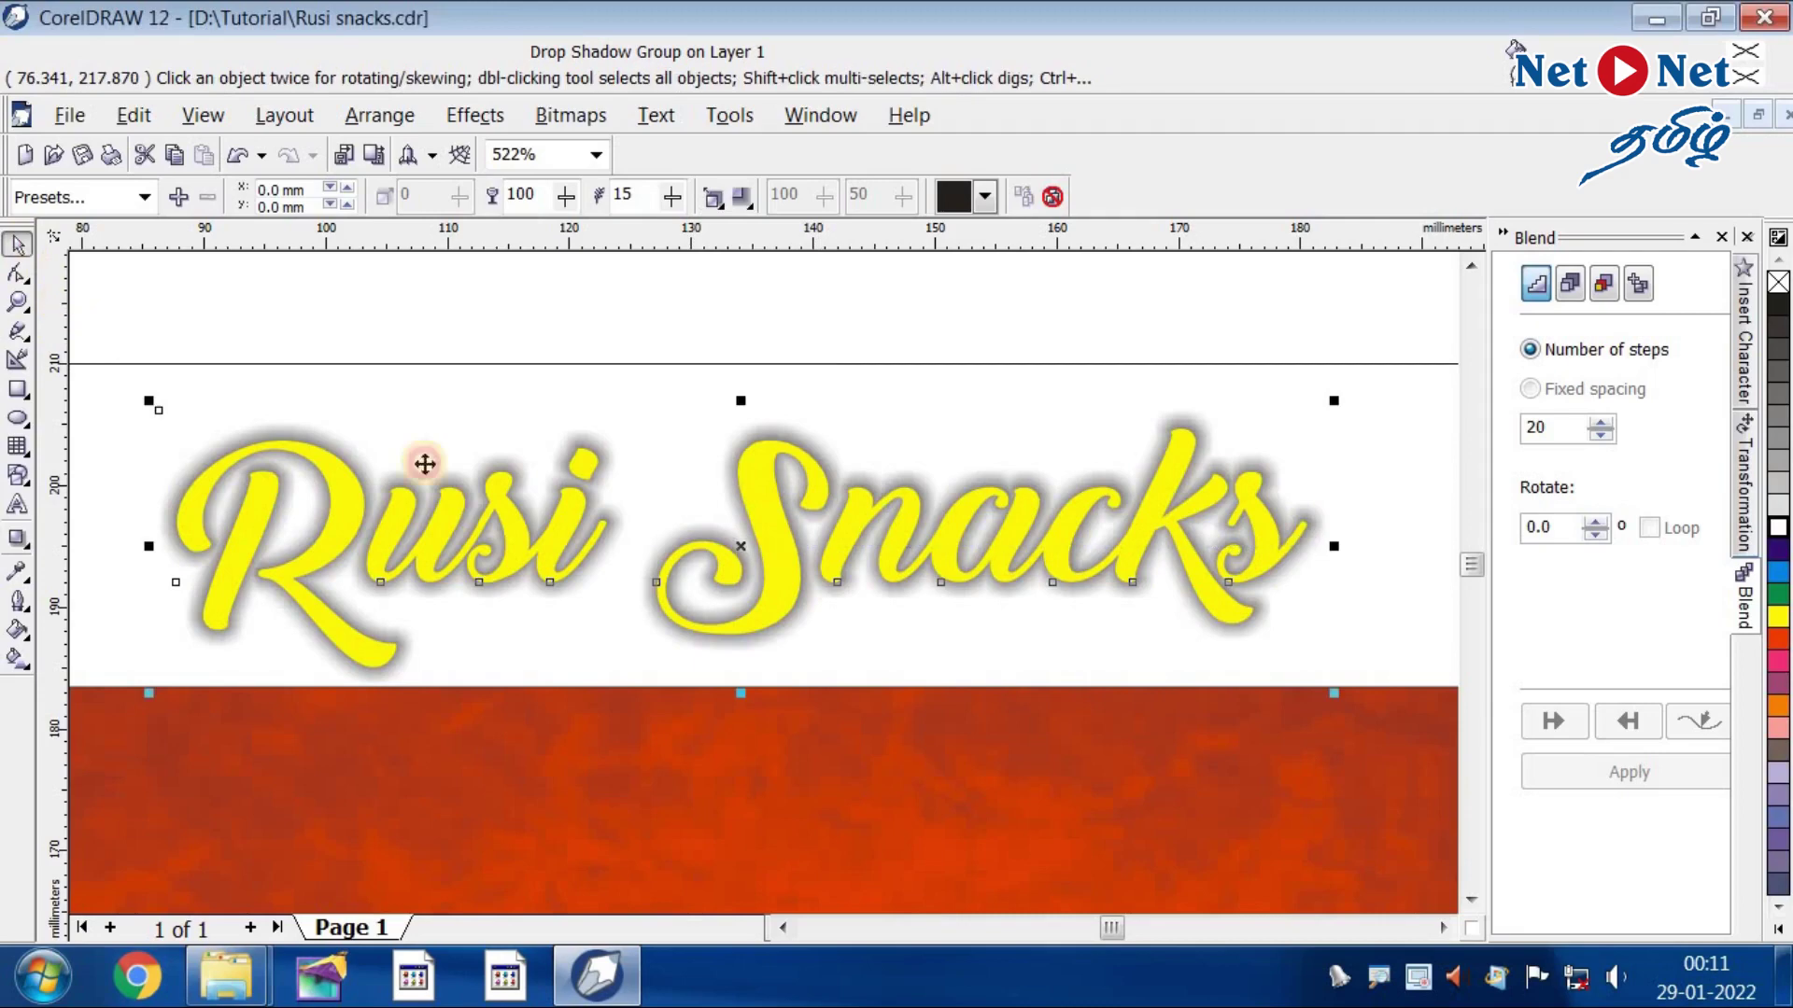
{"action": "left_click_drag", "start_coordinate": [748, 532], "coordinate": [757, 483]}
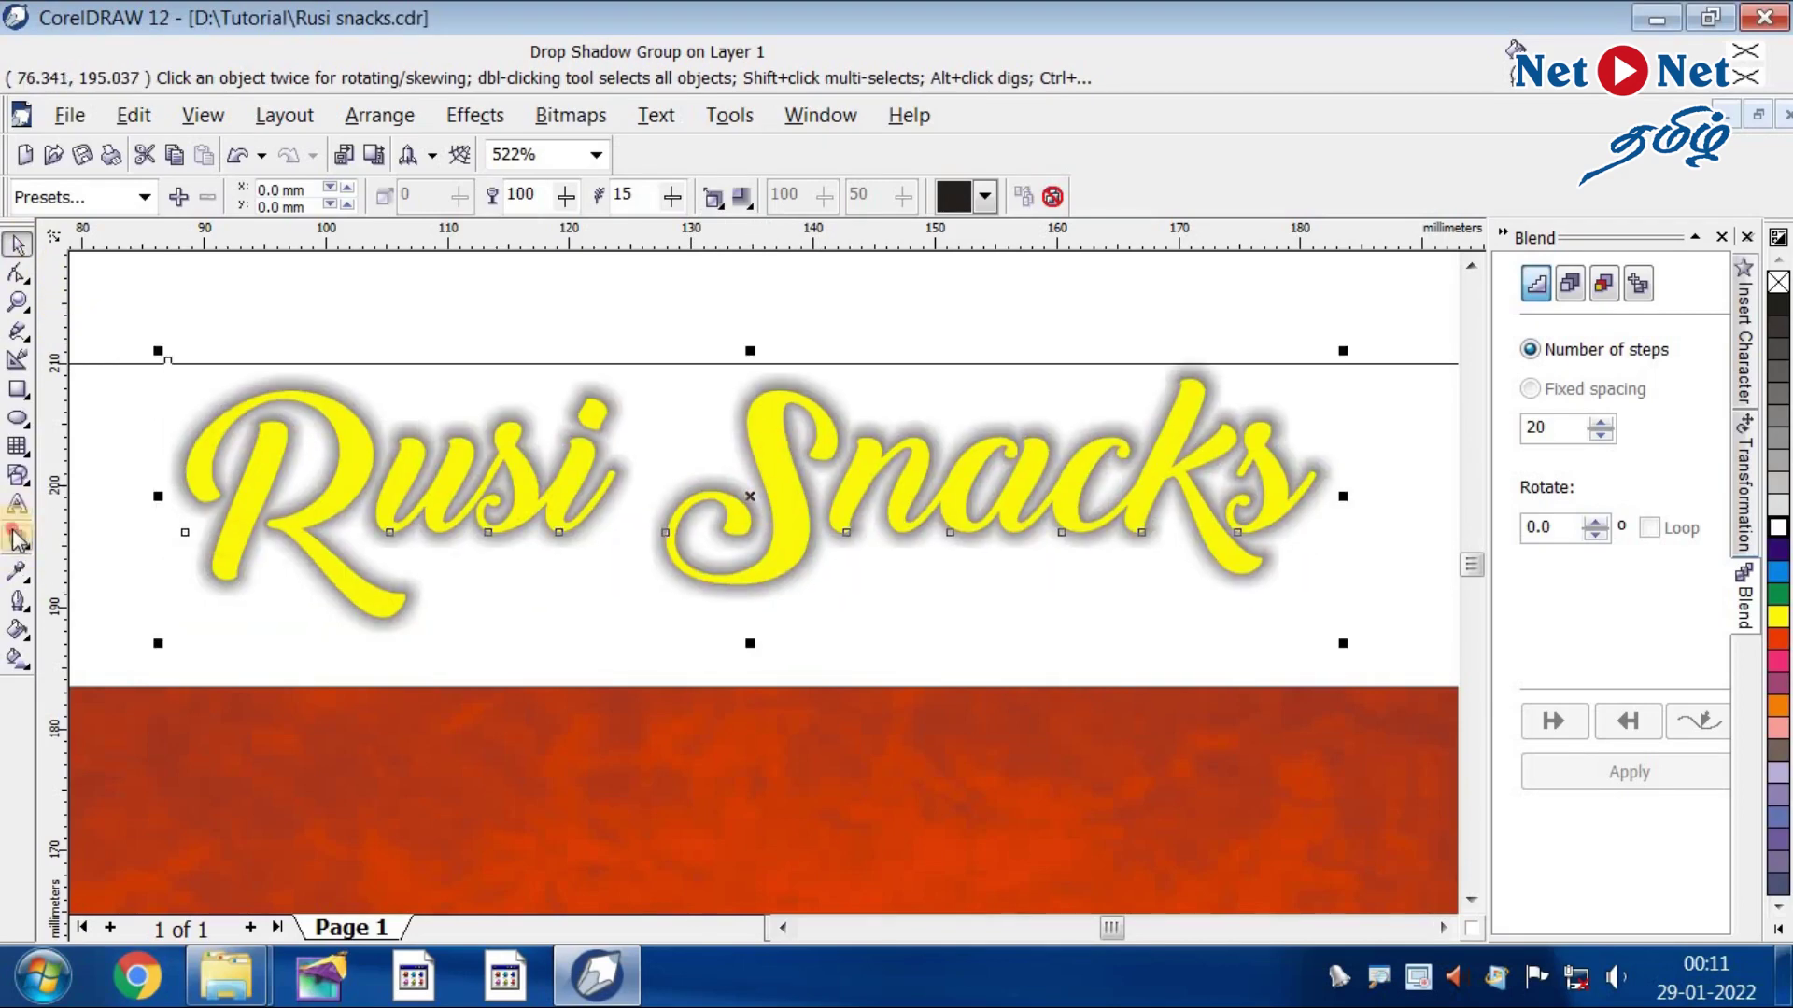
{"action": "left_click", "coordinate": [19, 539]}
{"action": "left_click", "coordinate": [712, 197]}
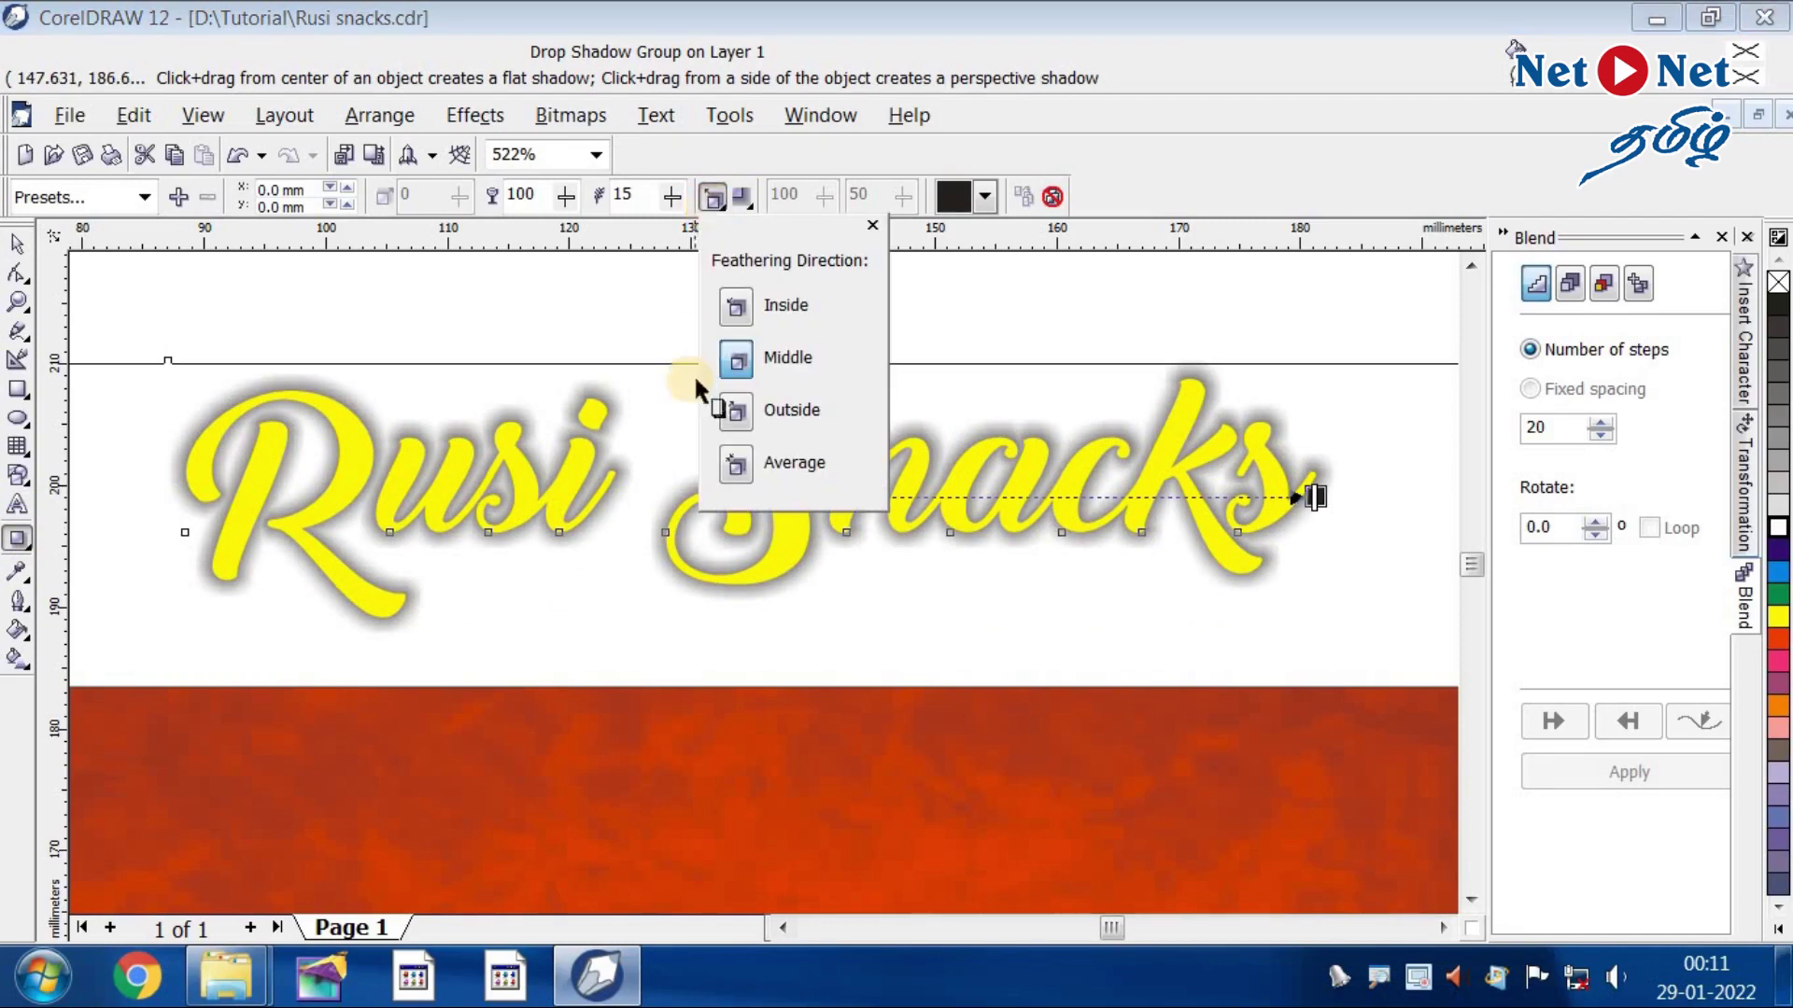
{"action": "left_click", "coordinate": [742, 422]}
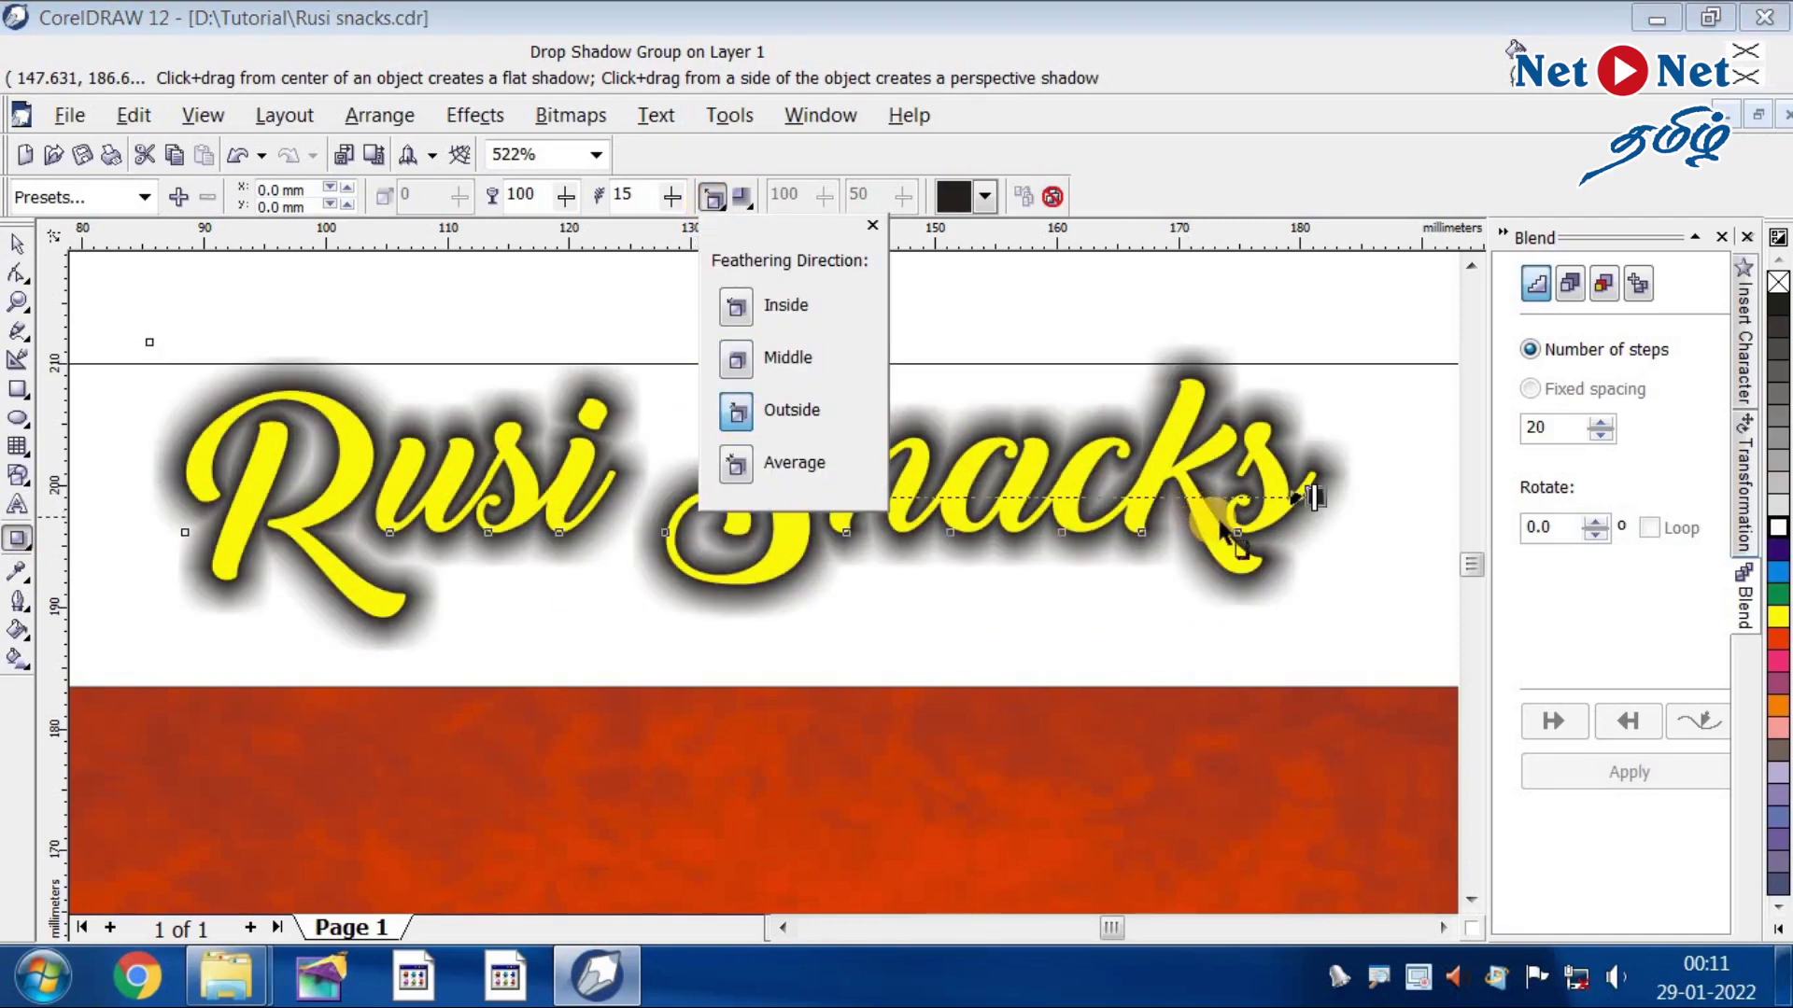
{"action": "left_click", "coordinate": [741, 196]}
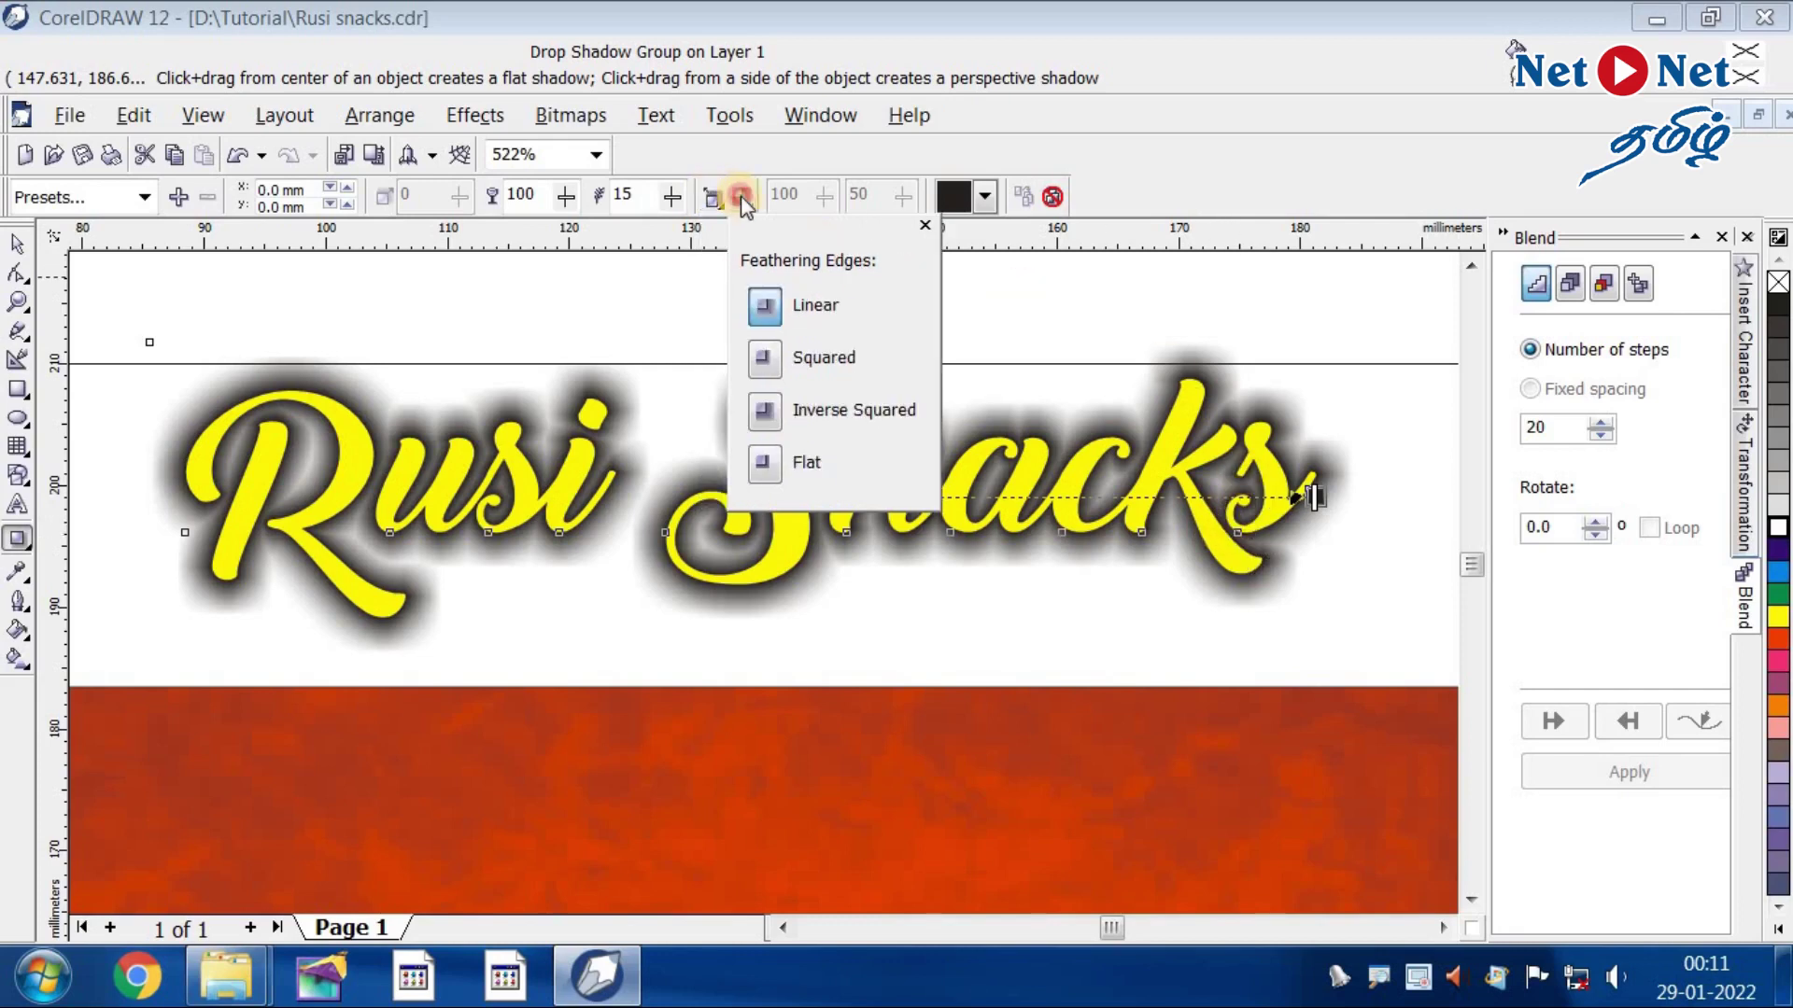
{"action": "left_click", "coordinate": [765, 362]}
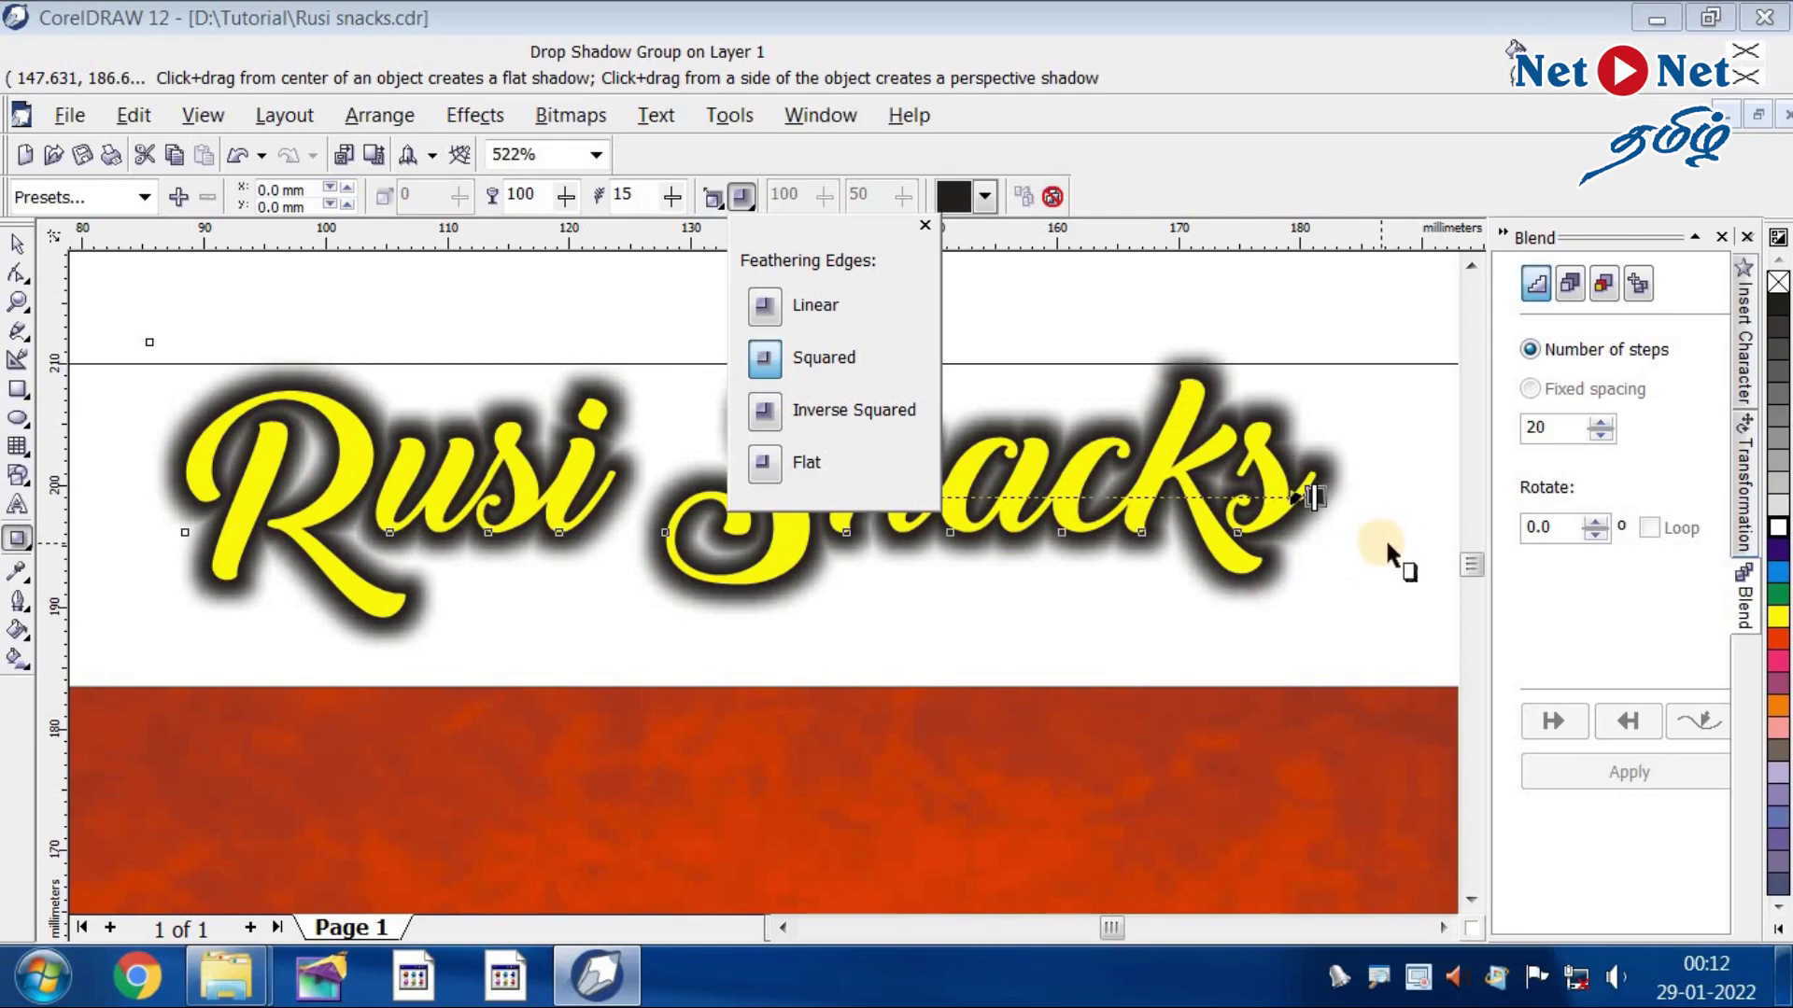
- Offset the title's shadow diagonally down and right to about 1.323 mm by -1.152 mm
{"action": "left_click", "coordinate": [1316, 499]}
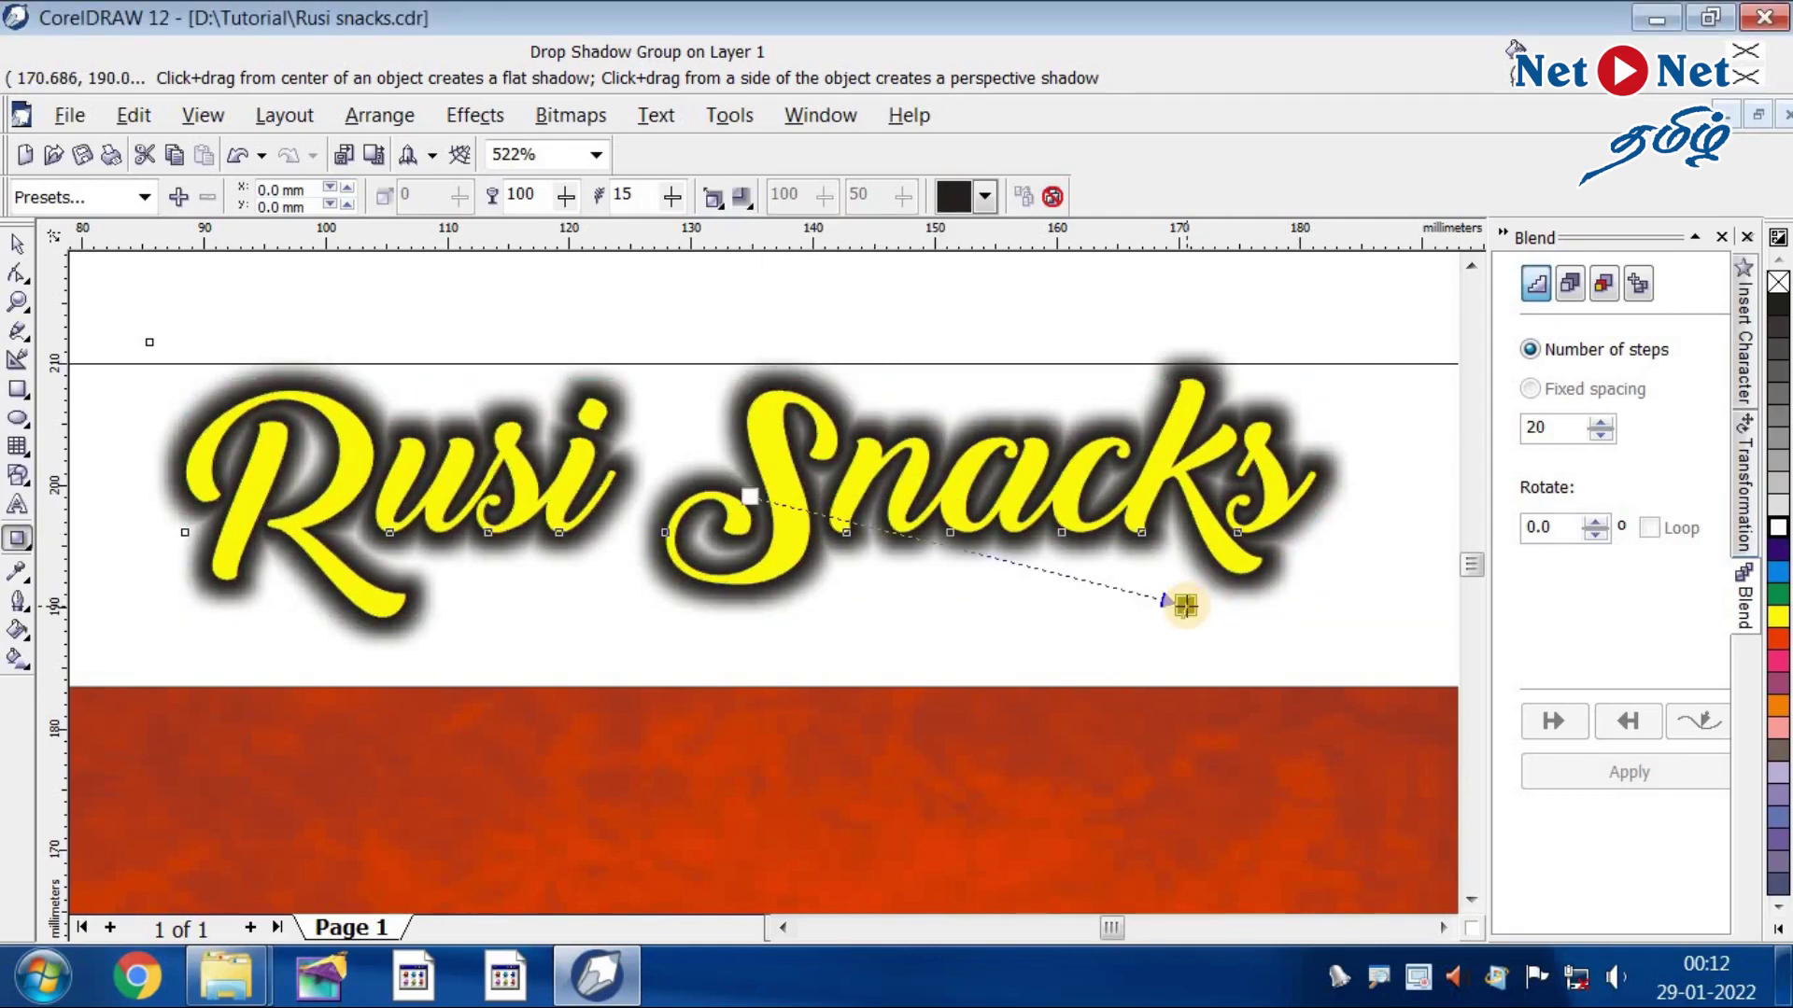
{"action": "left_click_drag", "start_coordinate": [1189, 607], "coordinate": [1111, 638]}
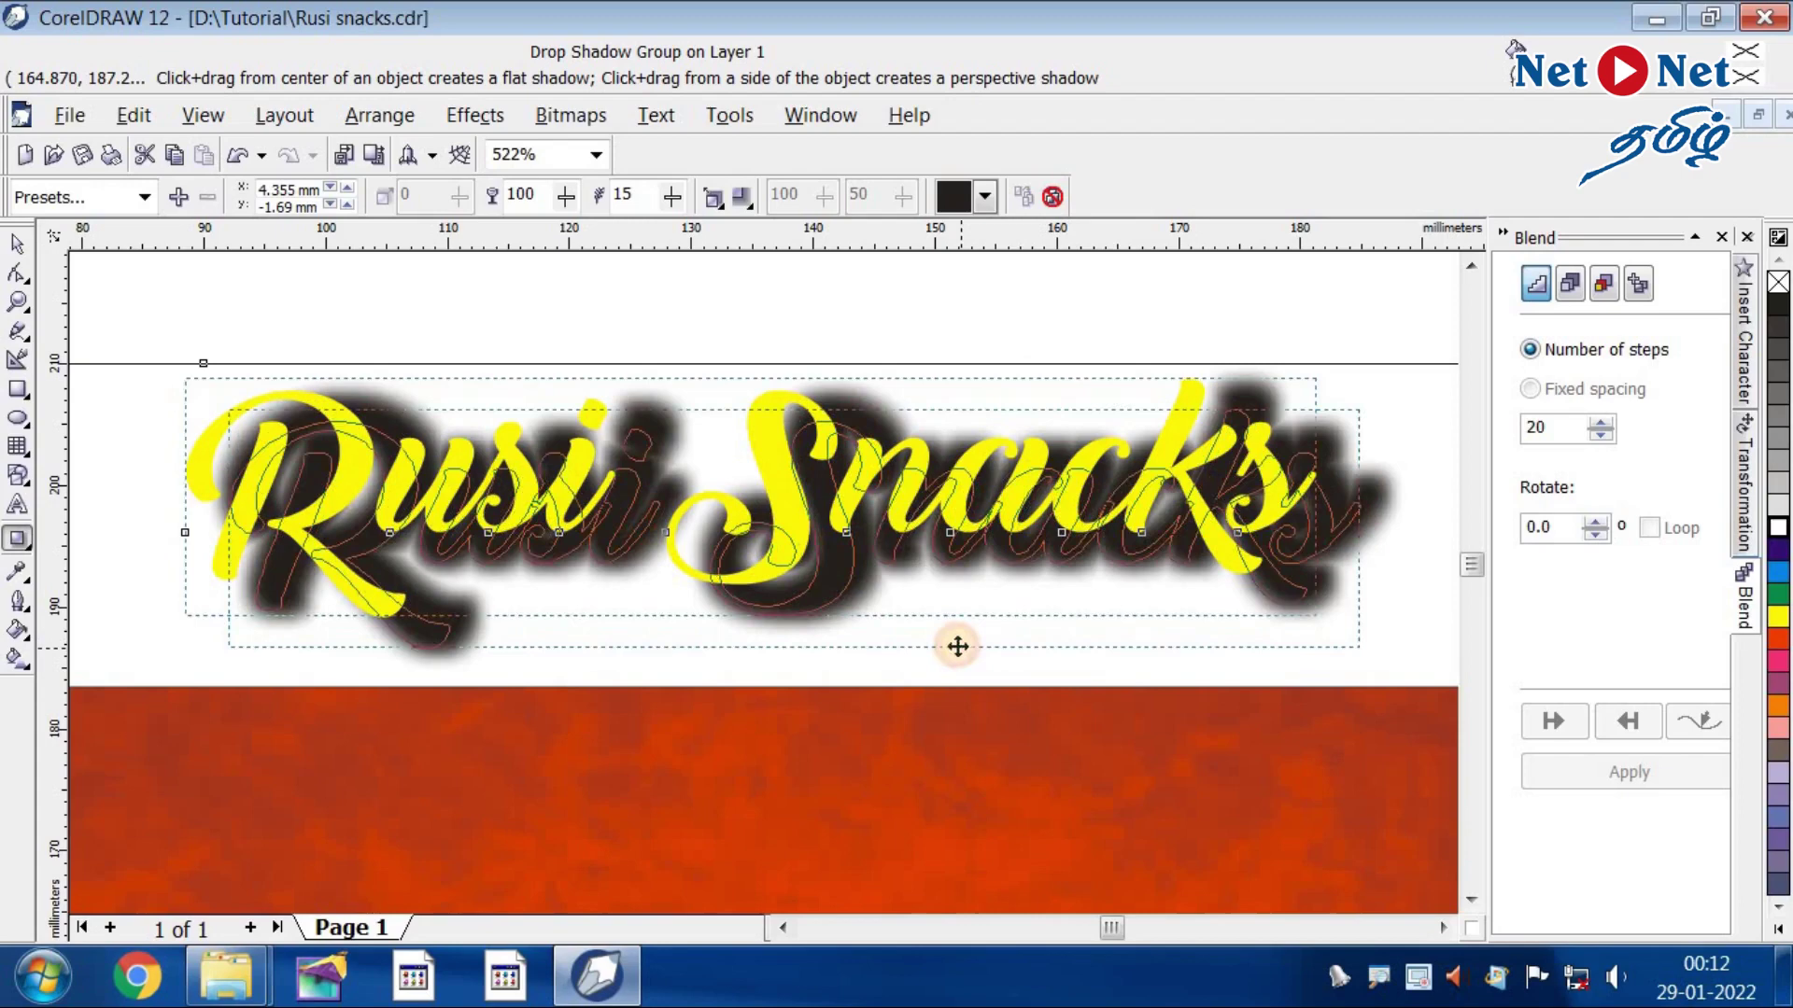
{"action": "left_click_drag", "start_coordinate": [941, 639], "coordinate": [912, 634]}
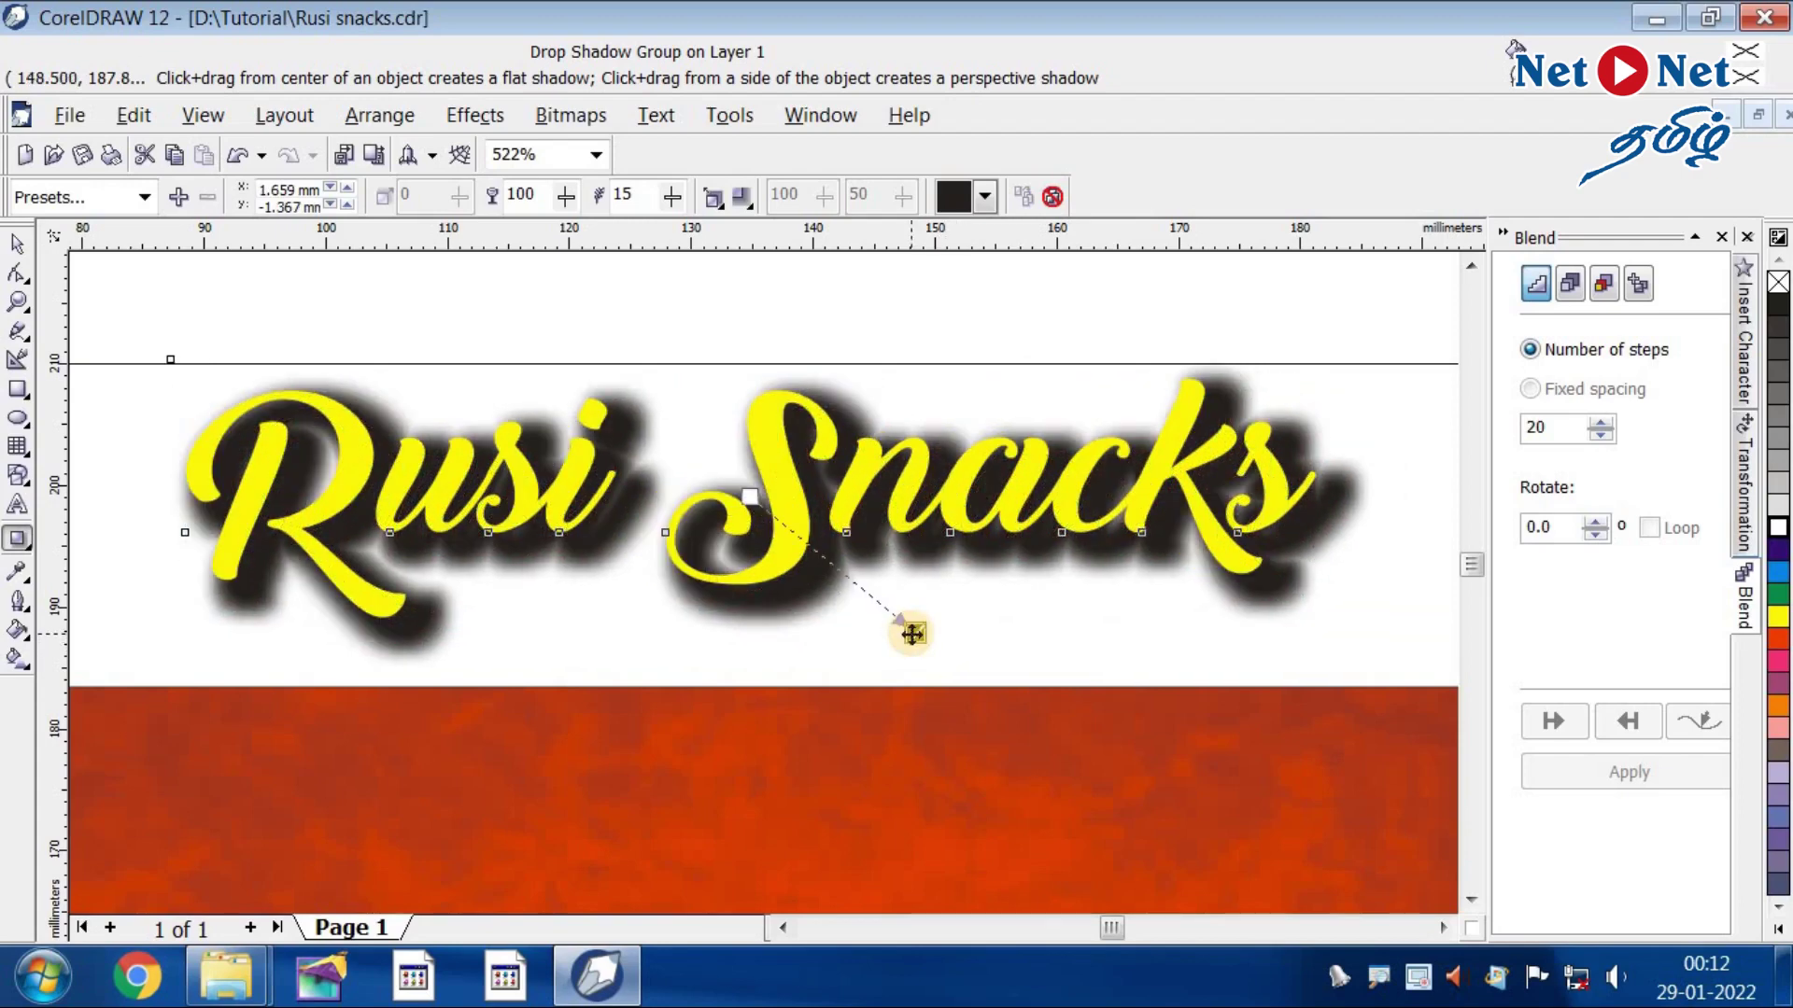
{"action": "left_click_drag", "start_coordinate": [921, 643], "coordinate": [905, 632]}
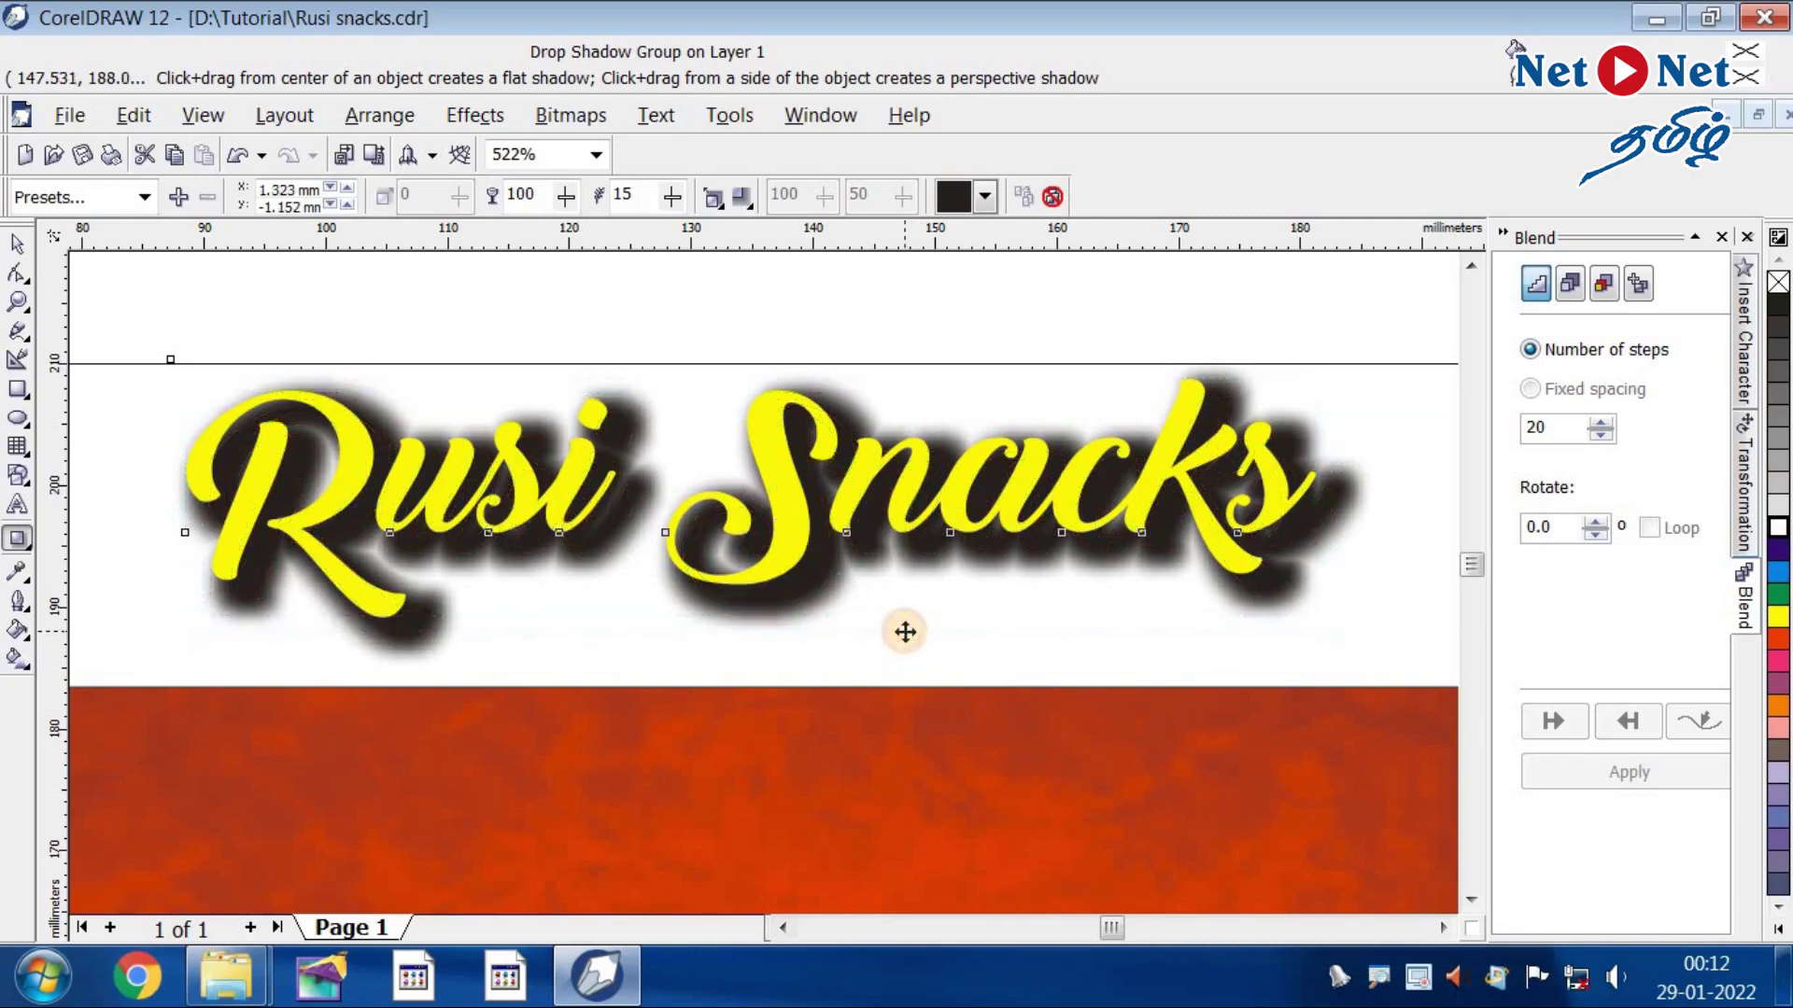
- Set the shadow's feathering edges to Inverse Squared and reduce its offset to about 0.855 mm by -0.829 mm
{"action": "left_click", "coordinate": [720, 204]}
{"action": "left_click", "coordinate": [743, 196]}
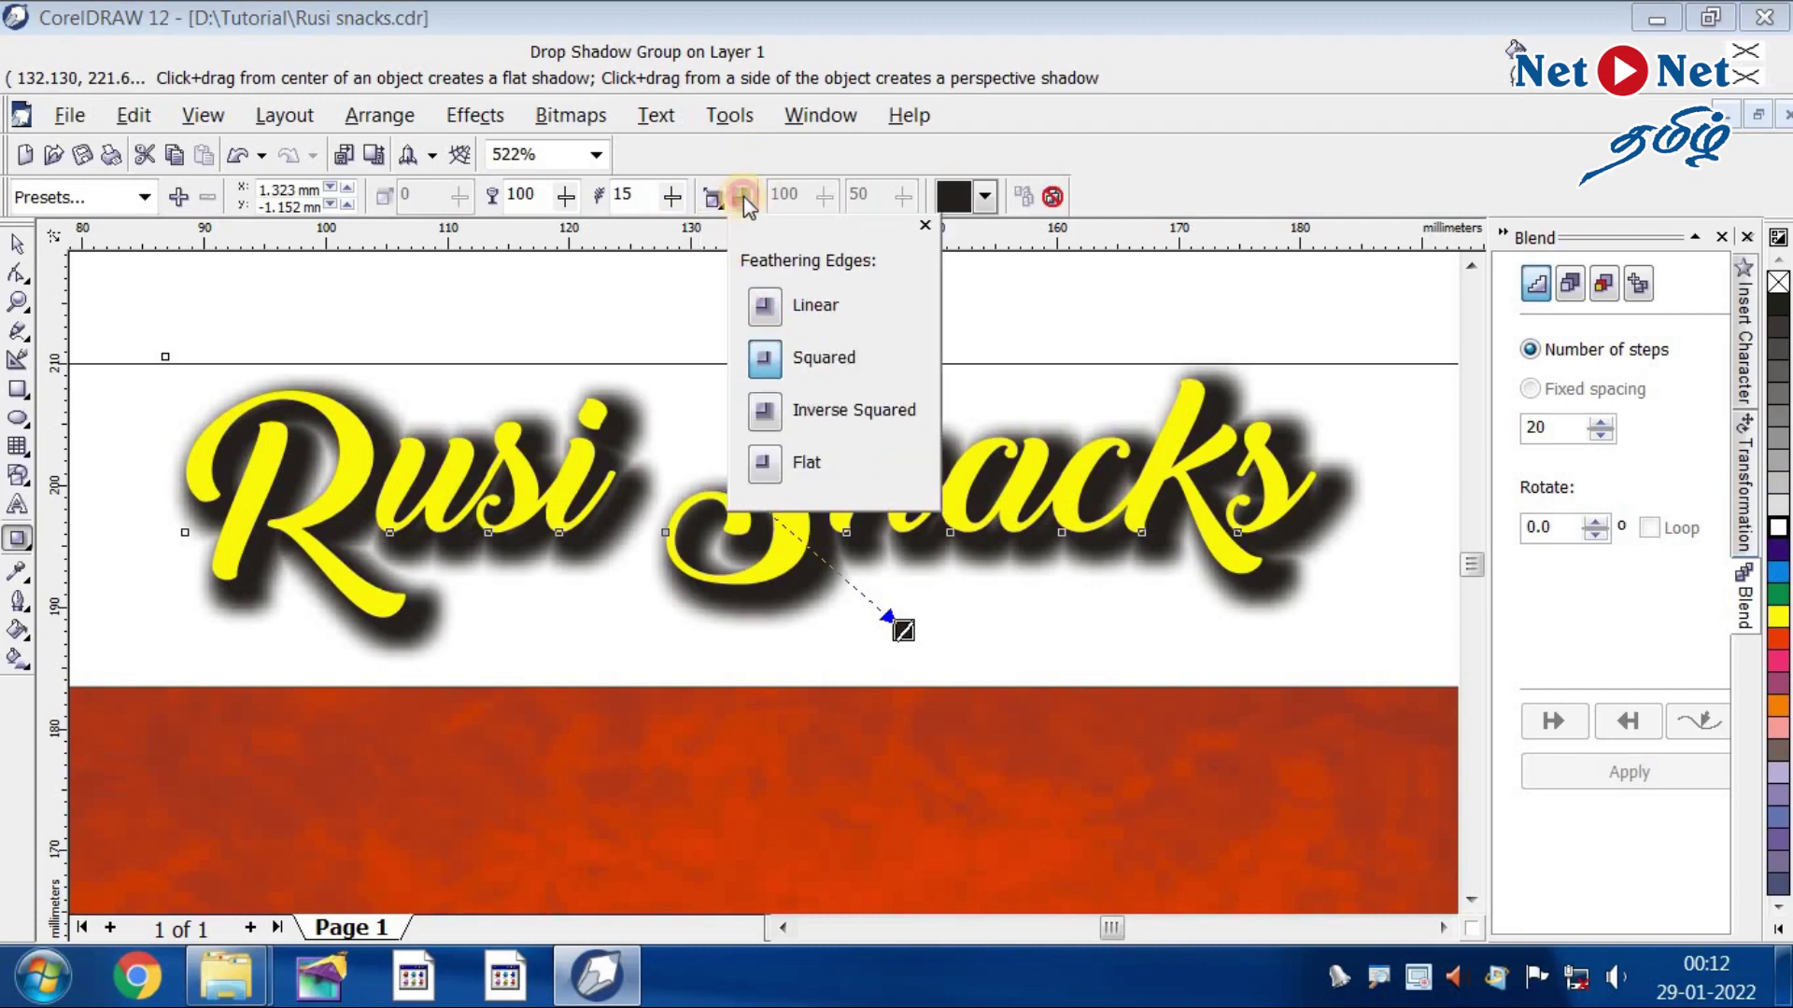
{"action": "left_click", "coordinate": [763, 416]}
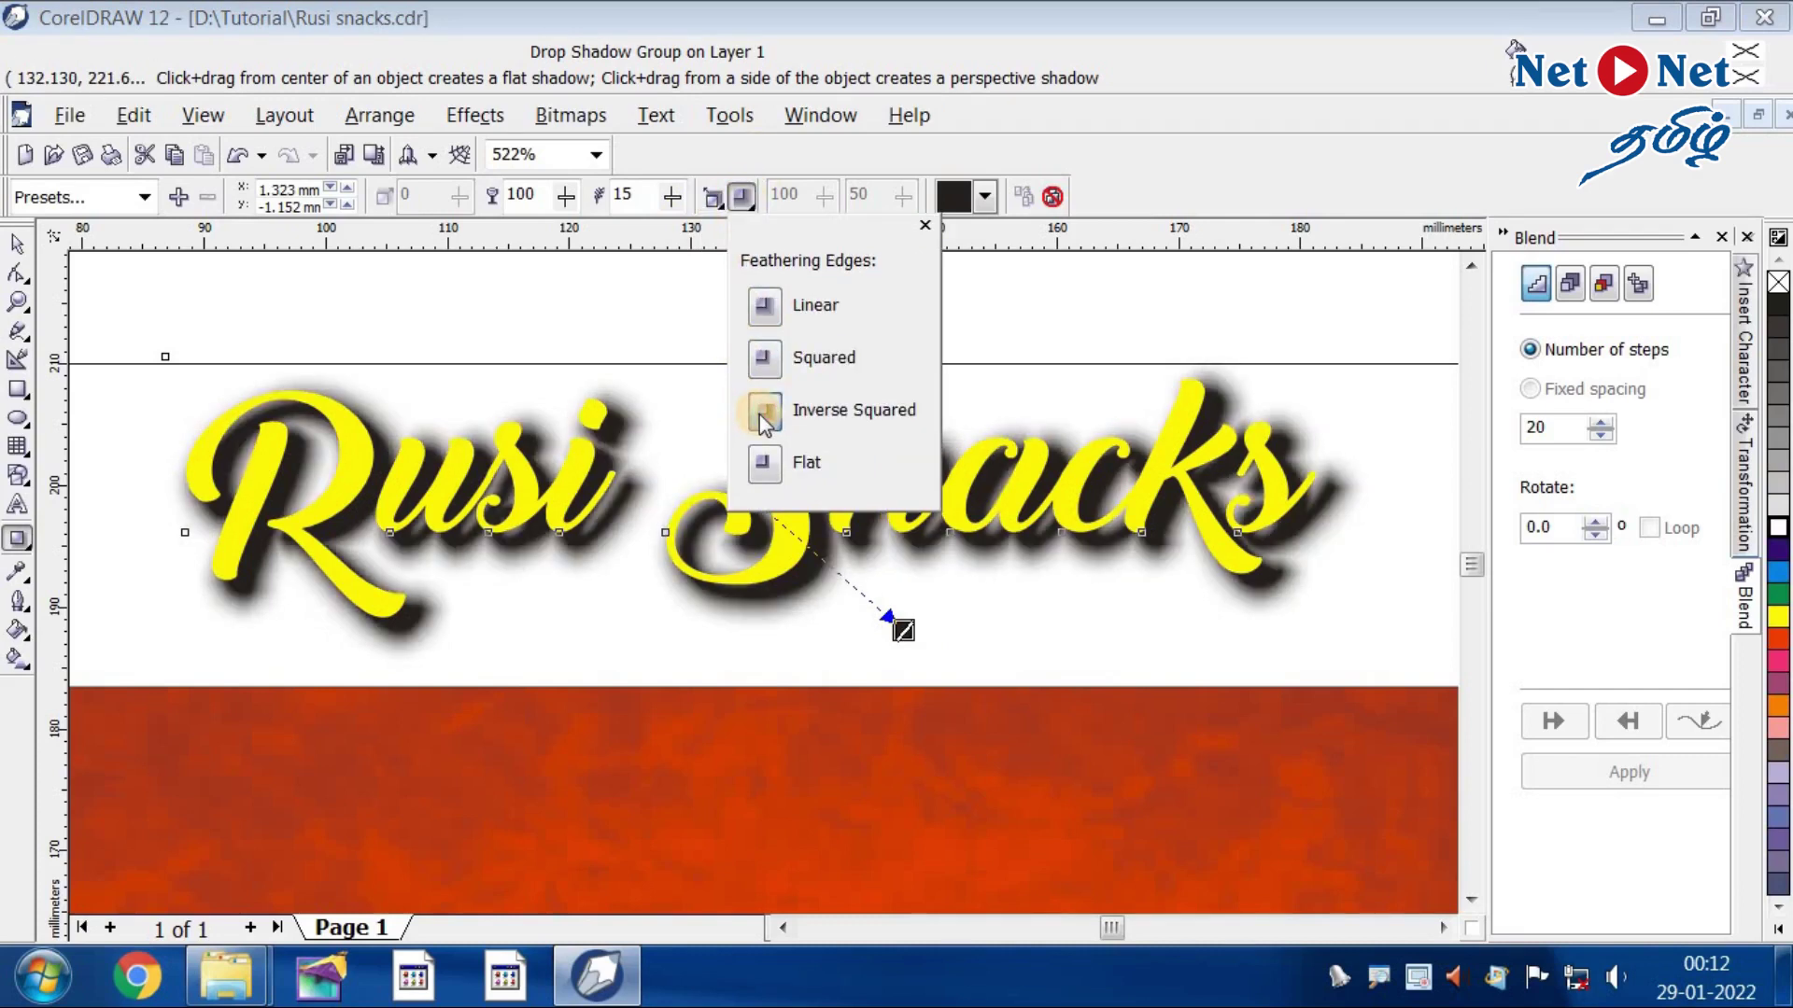
{"action": "left_click", "coordinate": [903, 633]}
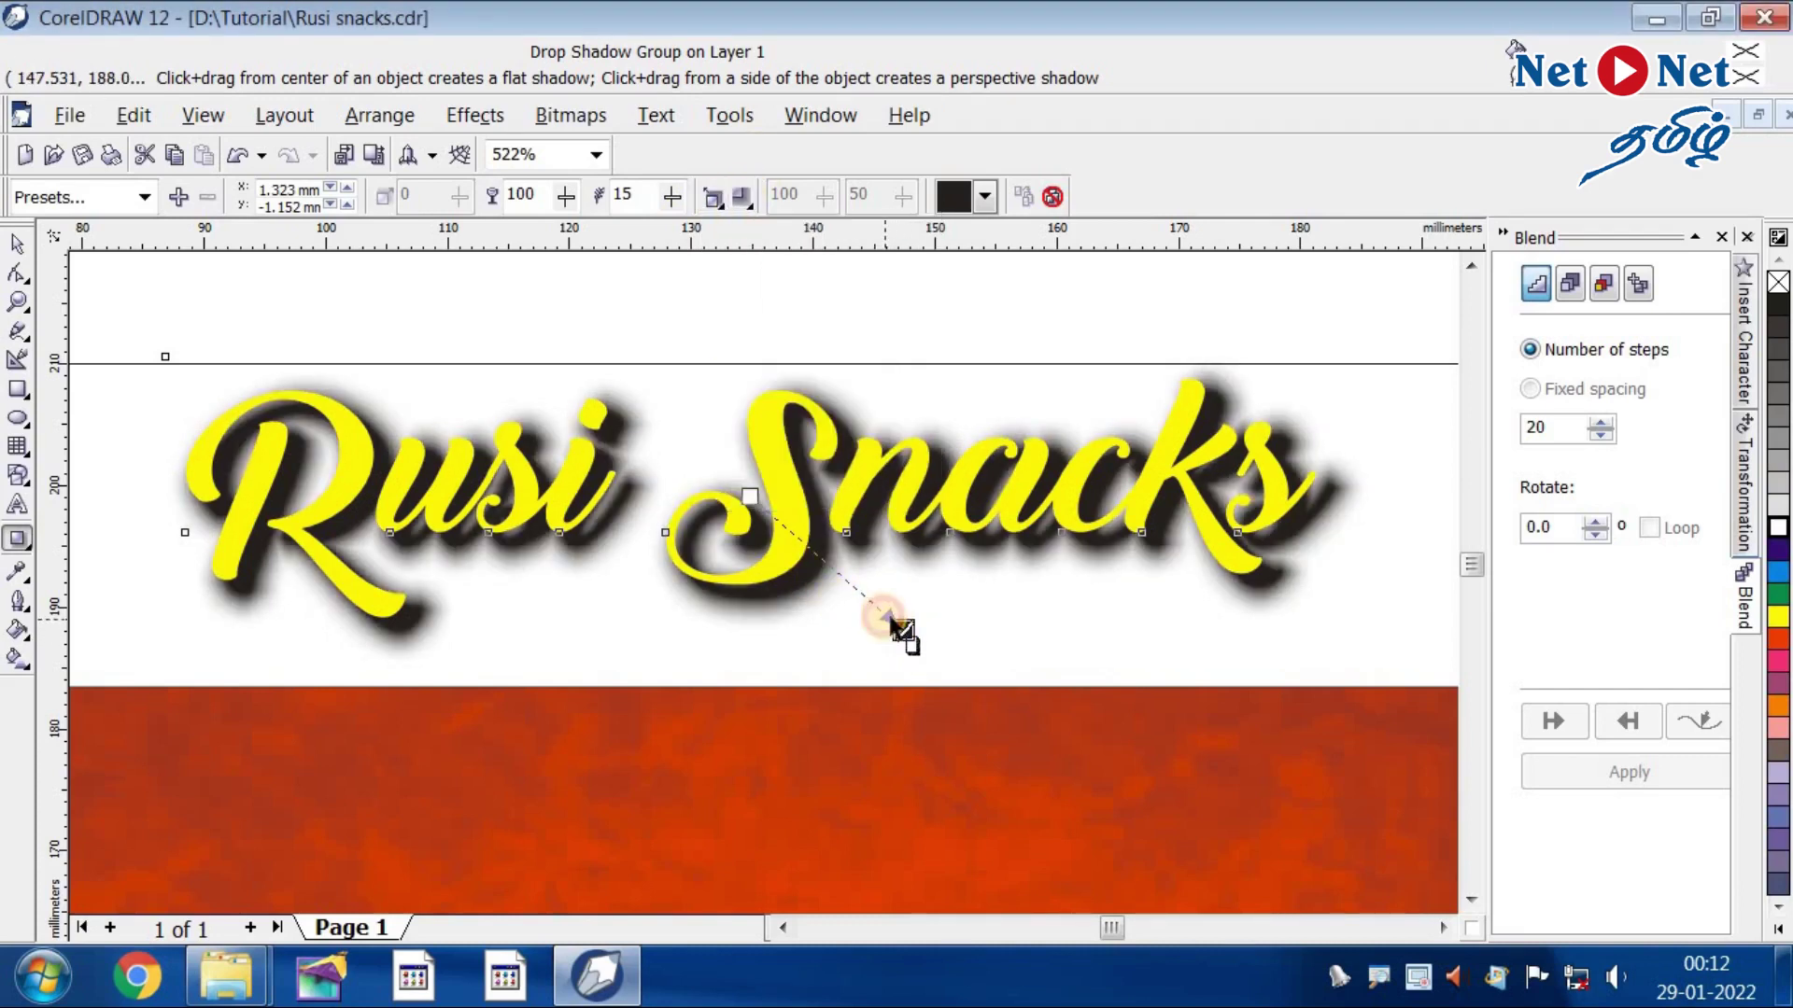
{"action": "left_click_drag", "start_coordinate": [908, 638], "coordinate": [884, 627]}
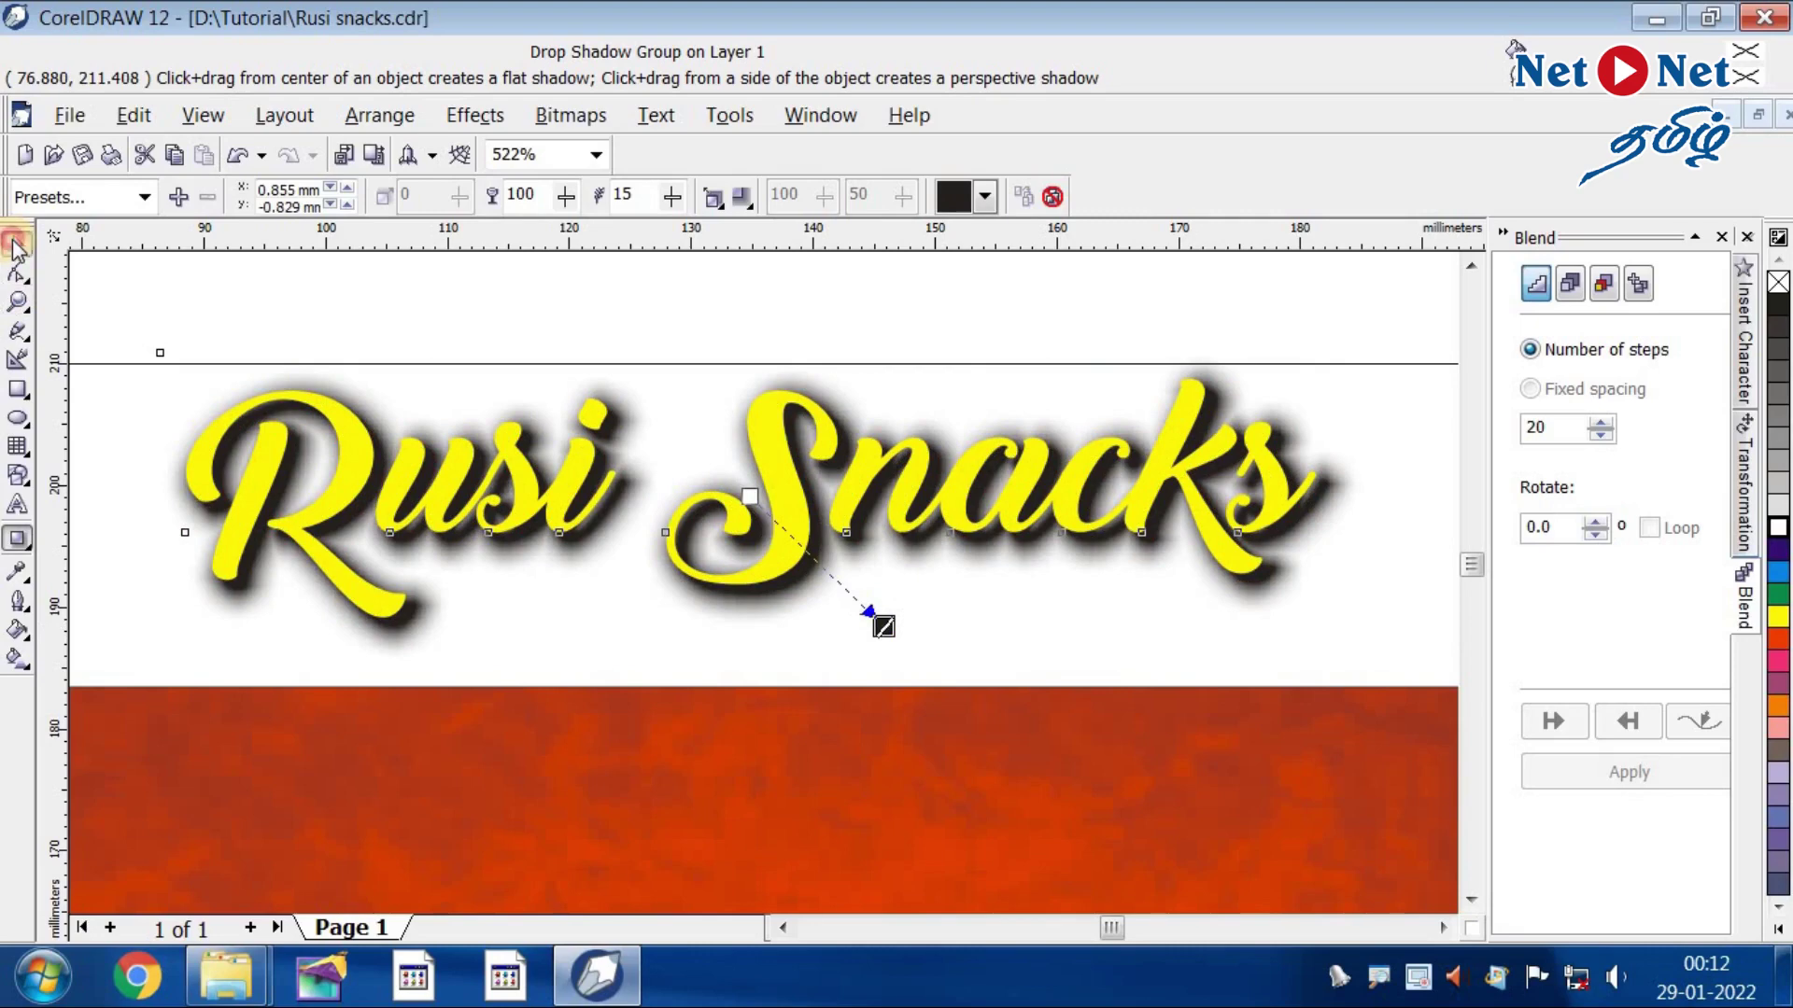
- Move the shadowed Rusi Snacks title back onto the red area above the white band
{"action": "left_click", "coordinate": [16, 245]}
{"action": "scroll", "coordinate": [946, 632], "scroll_direction": "down", "scroll_amount": 2}
{"action": "left_click_drag", "start_coordinate": [710, 454], "coordinate": [713, 545]}
{"action": "left_click_drag", "start_coordinate": [695, 637], "coordinate": [690, 665]}
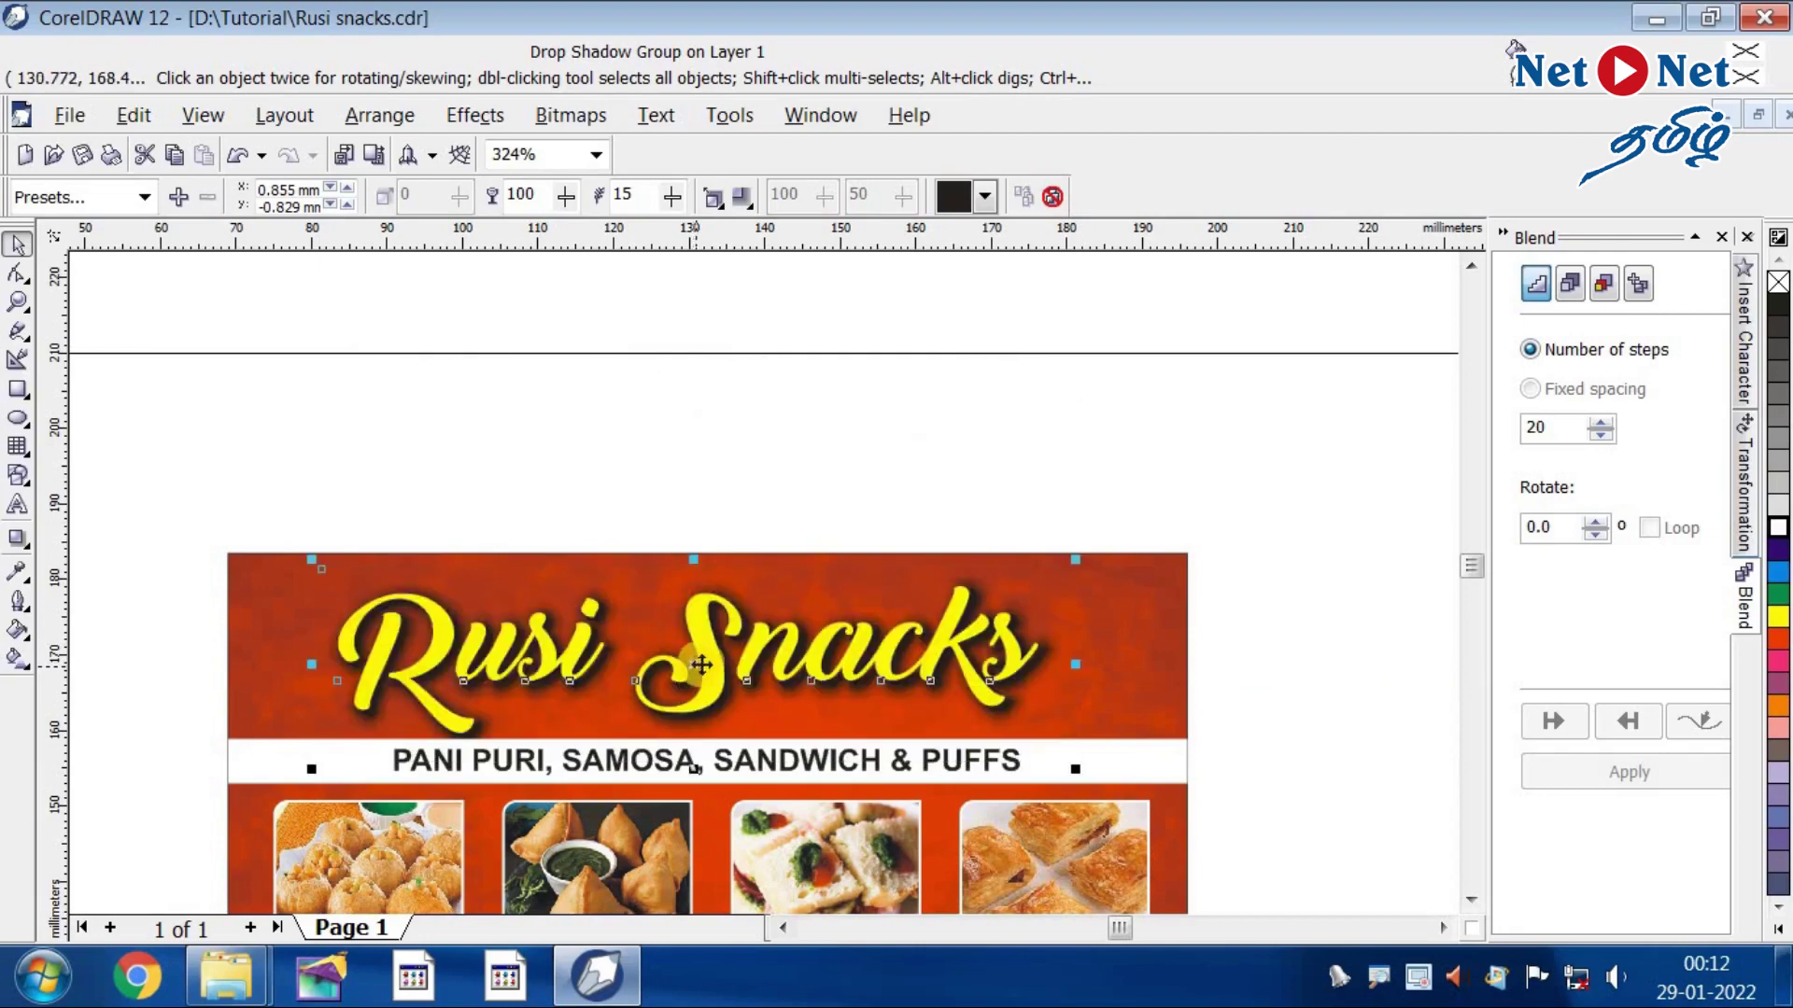
- Centre the shadowed Rusi Snacks title horizontally on the red card background
{"action": "left_click", "coordinate": [709, 440]}
{"action": "key", "text": "z"}
{"action": "left_click_drag", "start_coordinate": [271, 526], "coordinate": [1134, 815]}
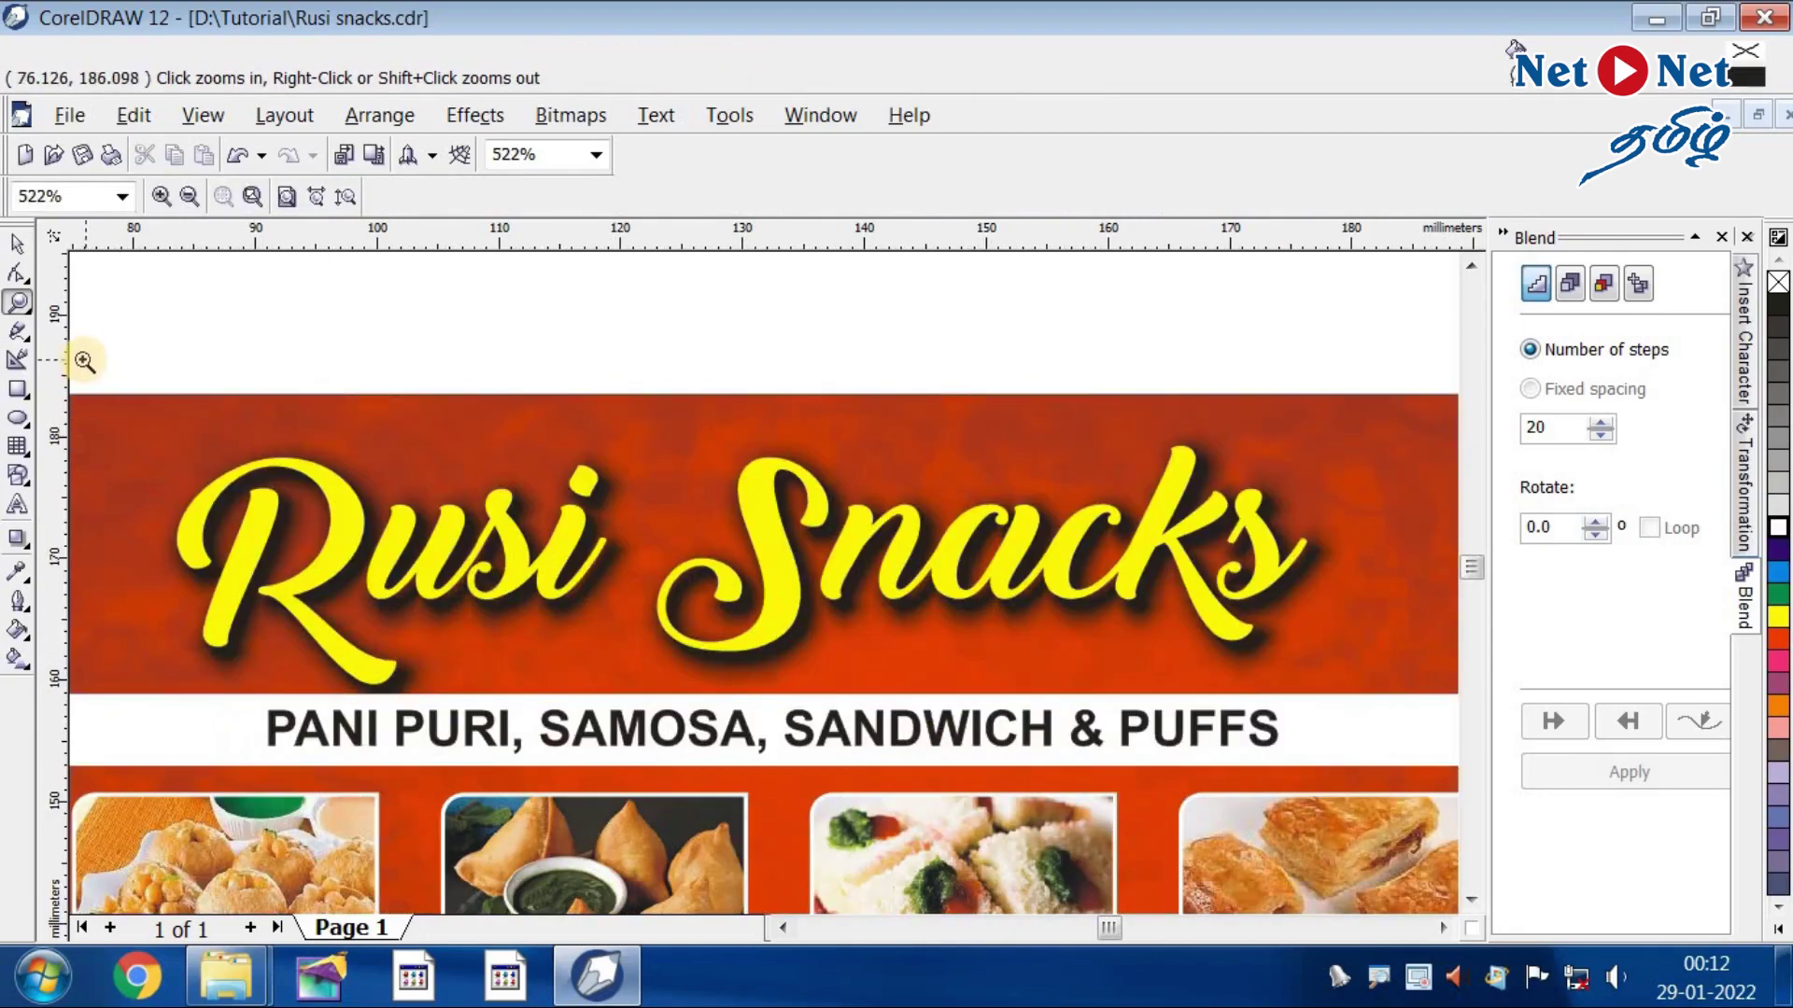
{"action": "left_click", "coordinate": [17, 245]}
{"action": "left_click", "coordinate": [750, 620]}
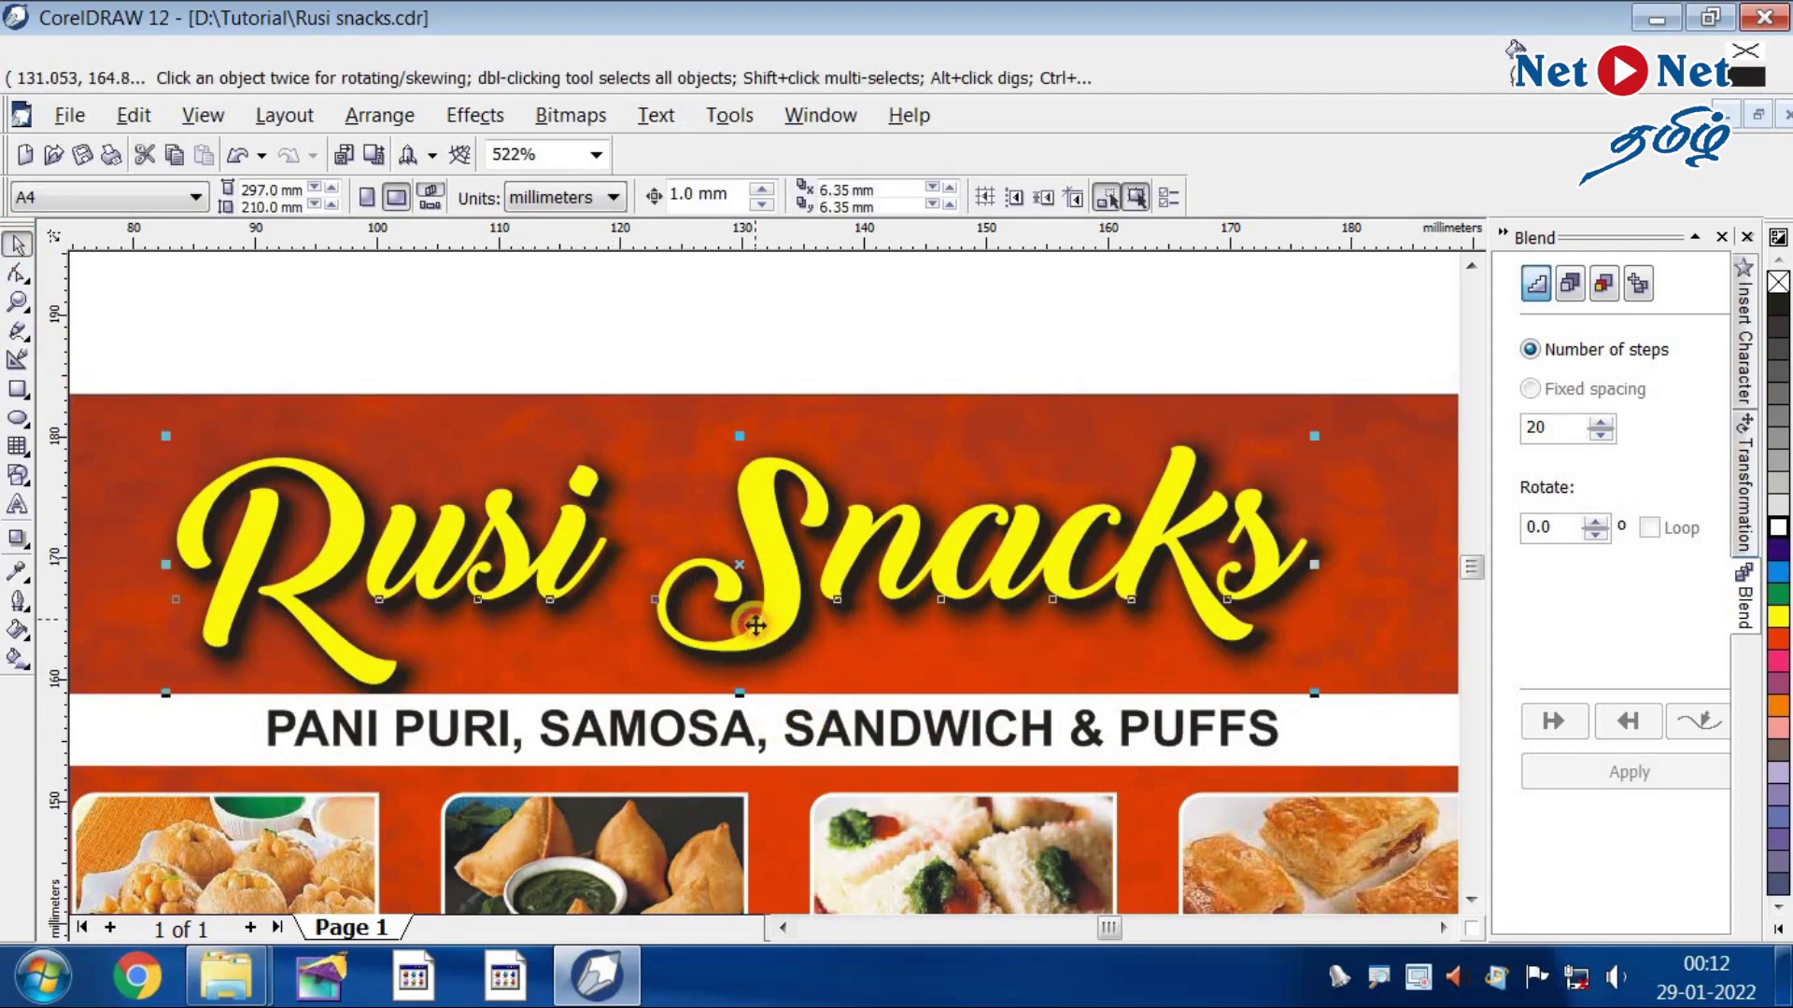
{"action": "key", "text": "F3"}
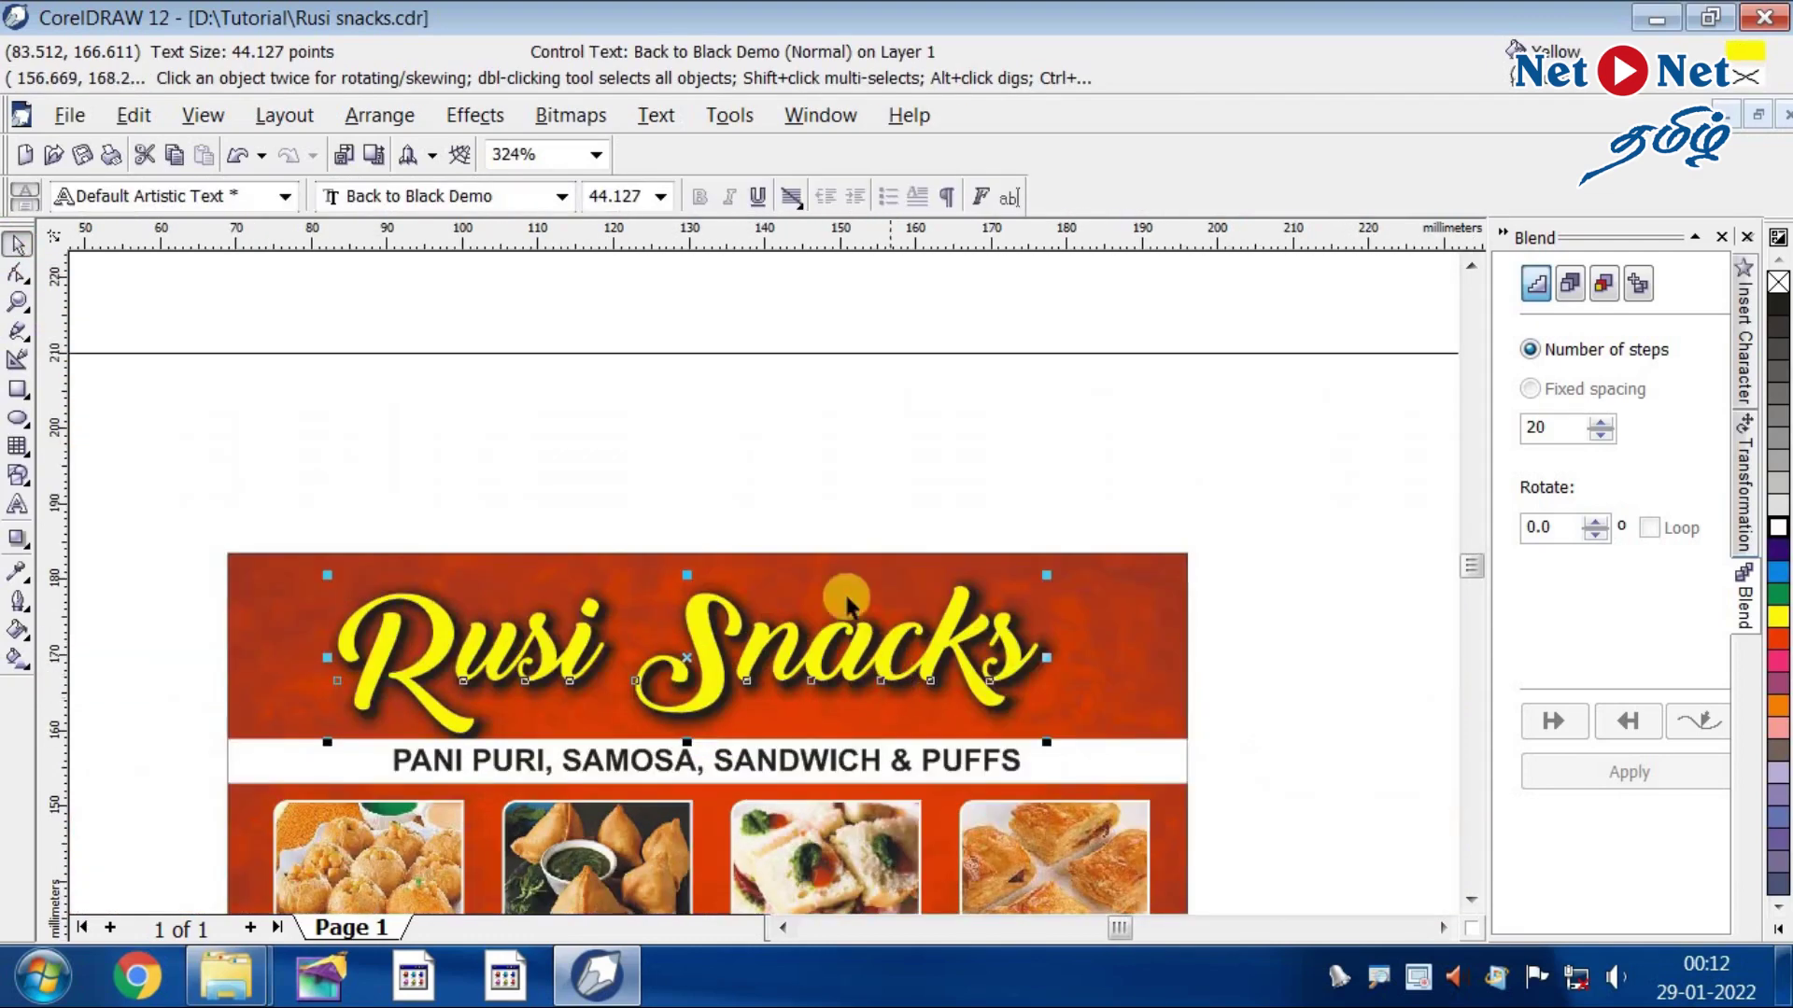
{"action": "left_click", "coordinate": [805, 567]}
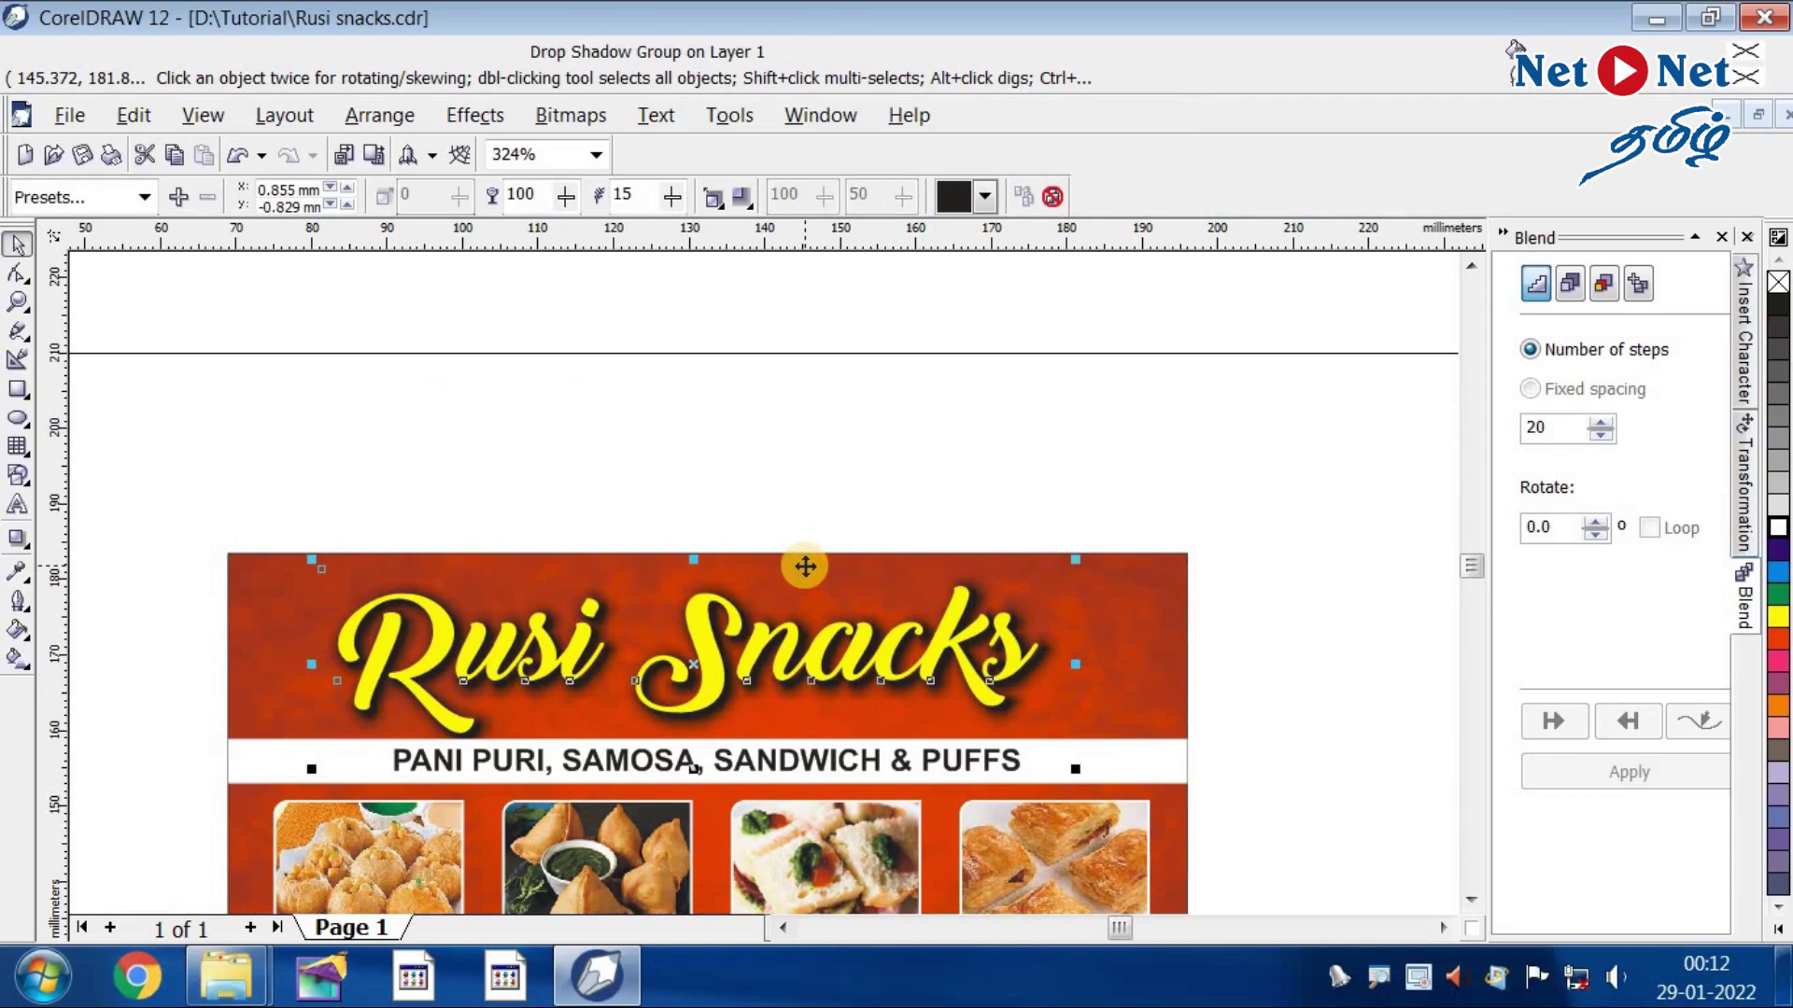
{"action": "left_click", "coordinate": [765, 558], "text": "shift"}
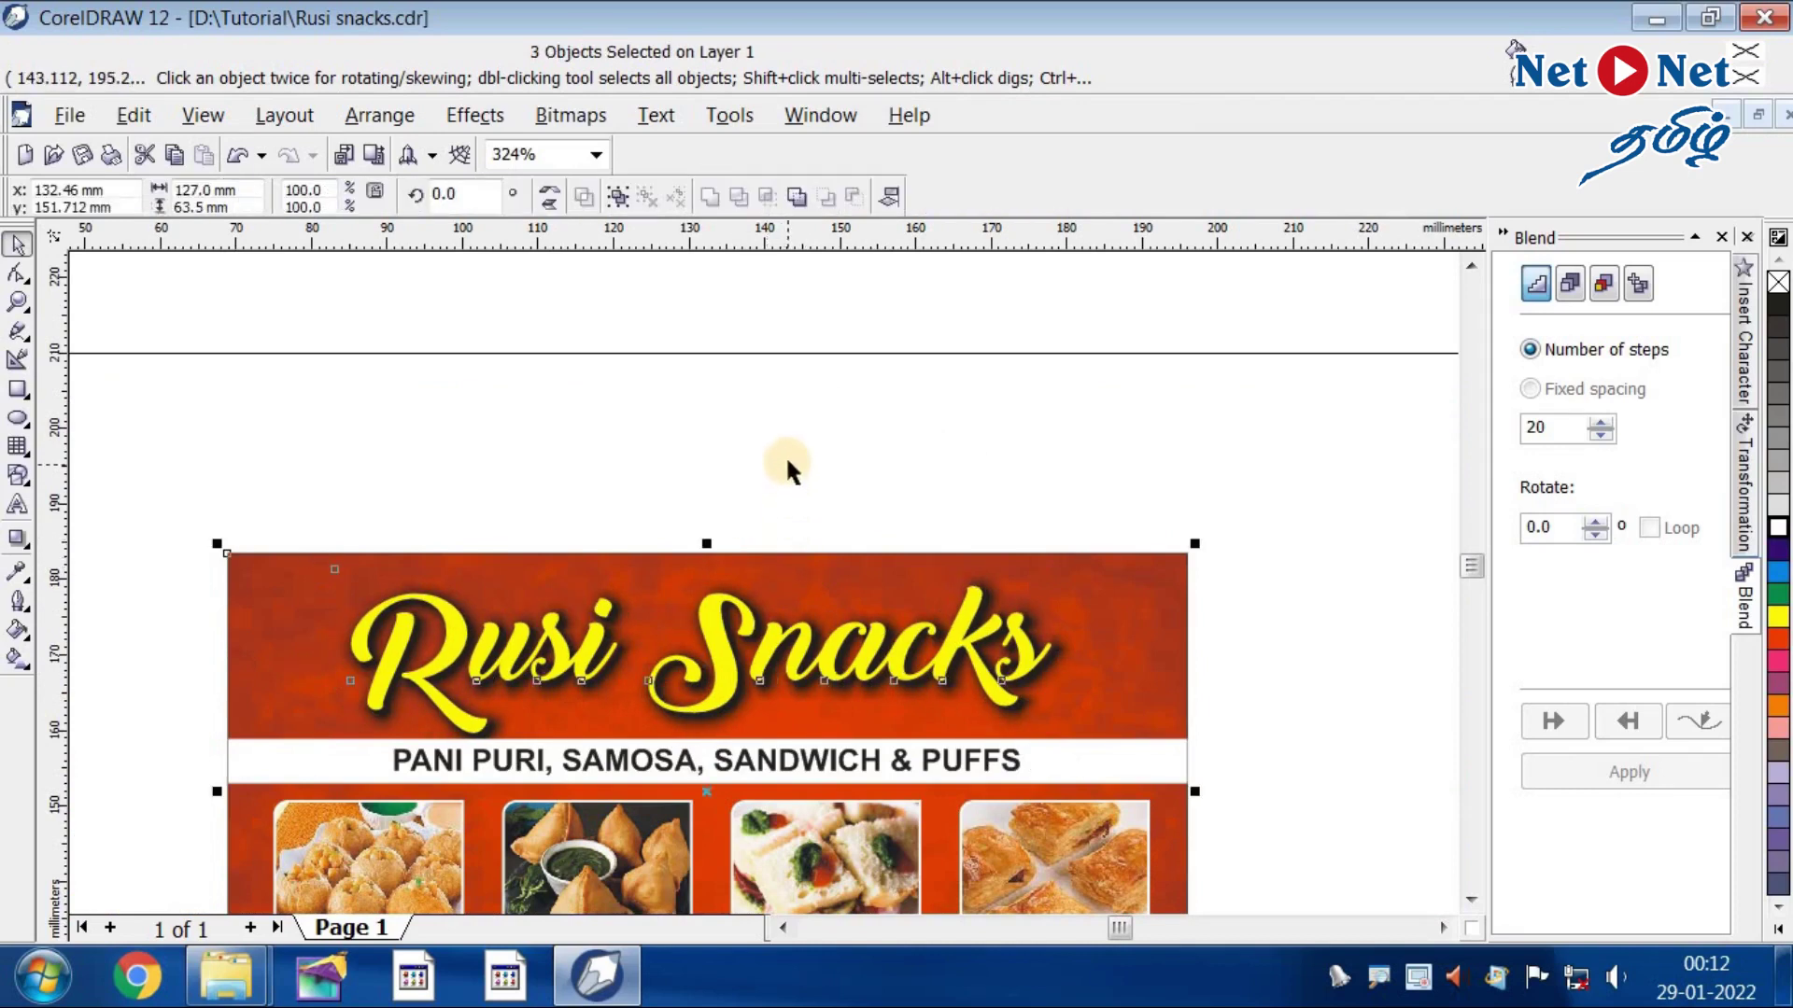
{"action": "left_click", "coordinate": [788, 467]}
- Try reducing the title's height slightly from its lower edge, and undo the change
{"action": "left_click", "coordinate": [735, 652]}
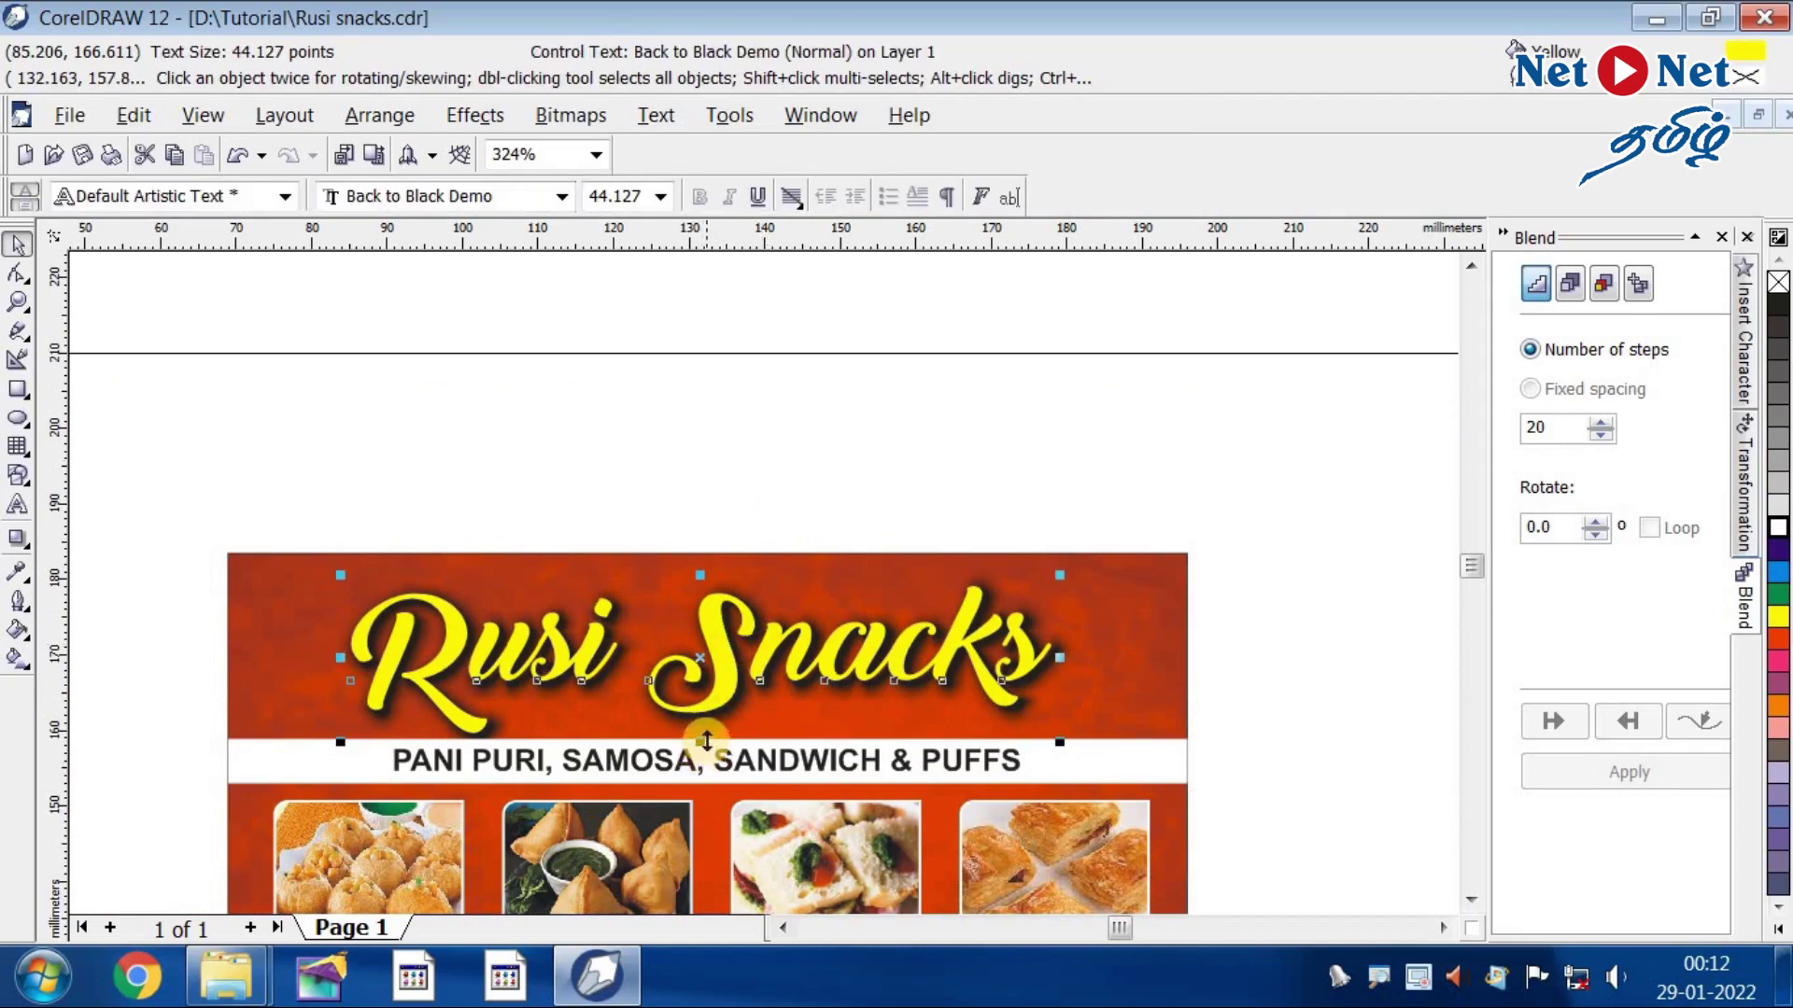
{"action": "left_click_drag", "start_coordinate": [711, 730], "coordinate": [711, 723]}
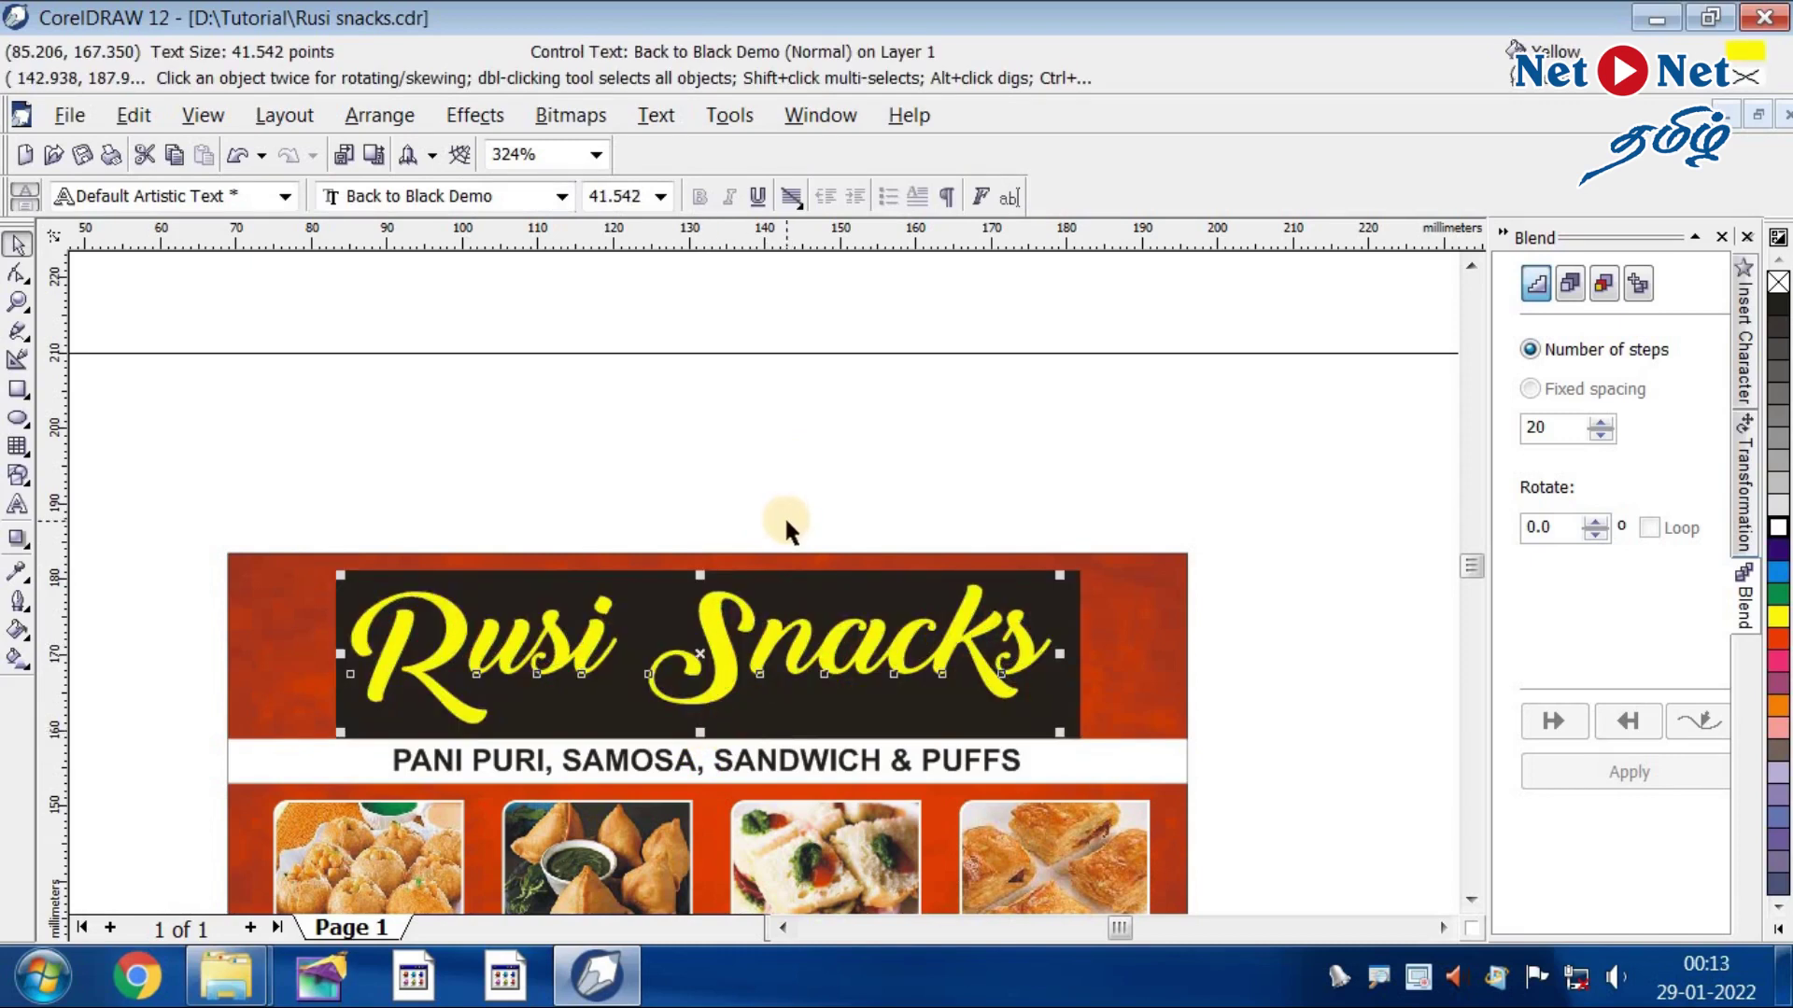
{"action": "scroll", "coordinate": [724, 654], "scroll_direction": "down", "scroll_amount": 3}
{"action": "key", "text": "ctrl+z"}
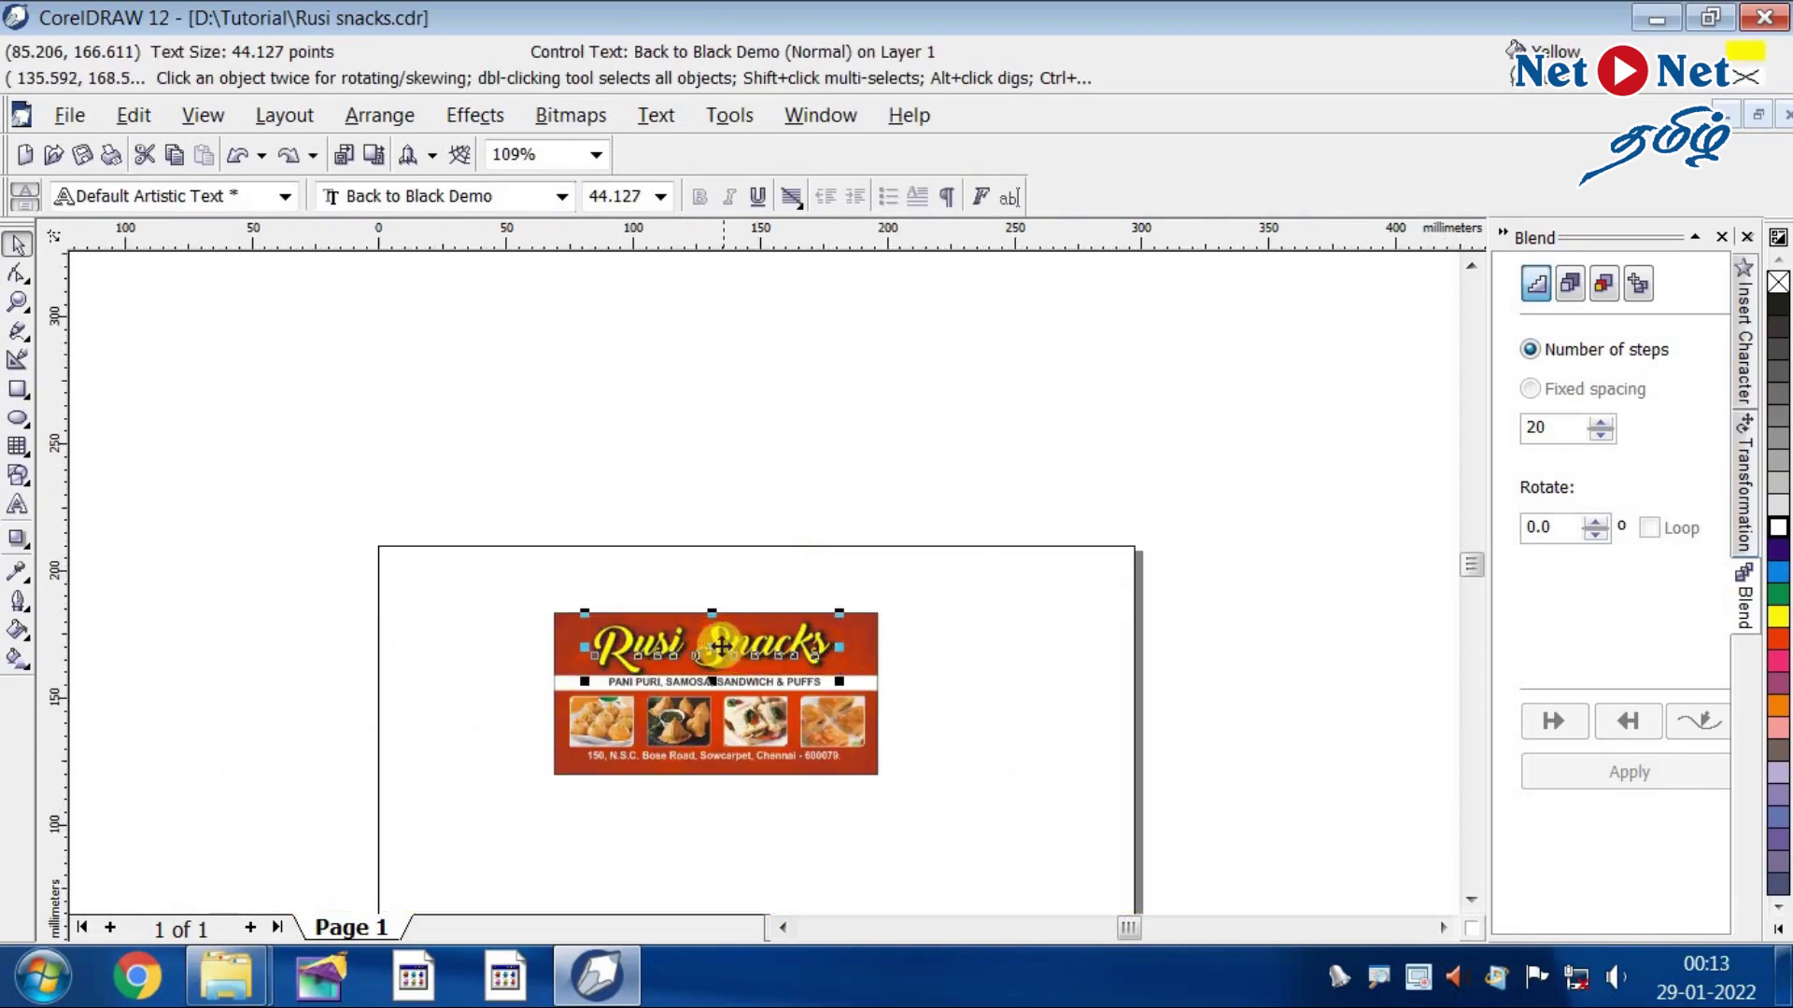
- Flatten the shadowed title to a text size of about 38.346 points and centre it horizontally on the card
{"action": "mouse_move", "coordinate": [716, 640]}
{"action": "left_mouse_down"}
{"action": "mouse_move", "coordinate": [714, 574]}
{"action": "mouse_move", "coordinate": [712, 613]}
{"action": "mouse_move", "coordinate": [736, 589]}
{"action": "mouse_move", "coordinate": [733, 661]}
{"action": "left_mouse_up"}
{"action": "left_click", "coordinate": [579, 649], "text": "shift"}
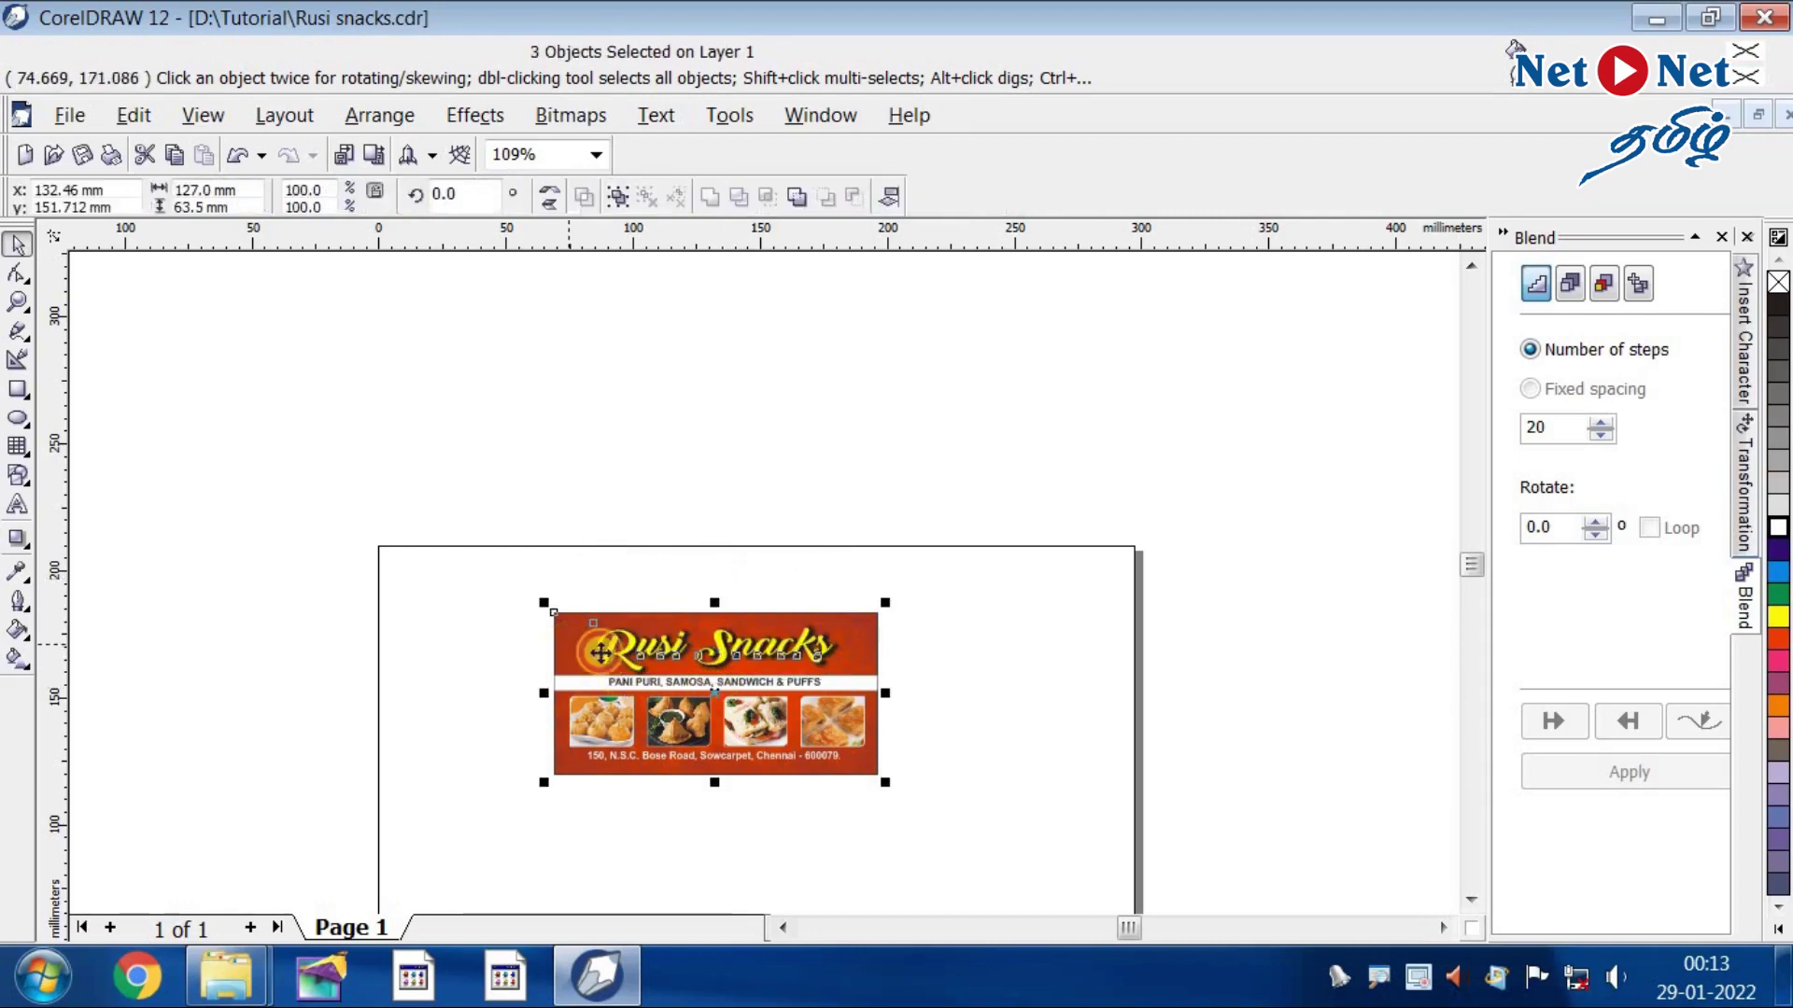
{"action": "key", "text": "z"}
{"action": "left_click_drag", "start_coordinate": [534, 599], "coordinate": [931, 798]}
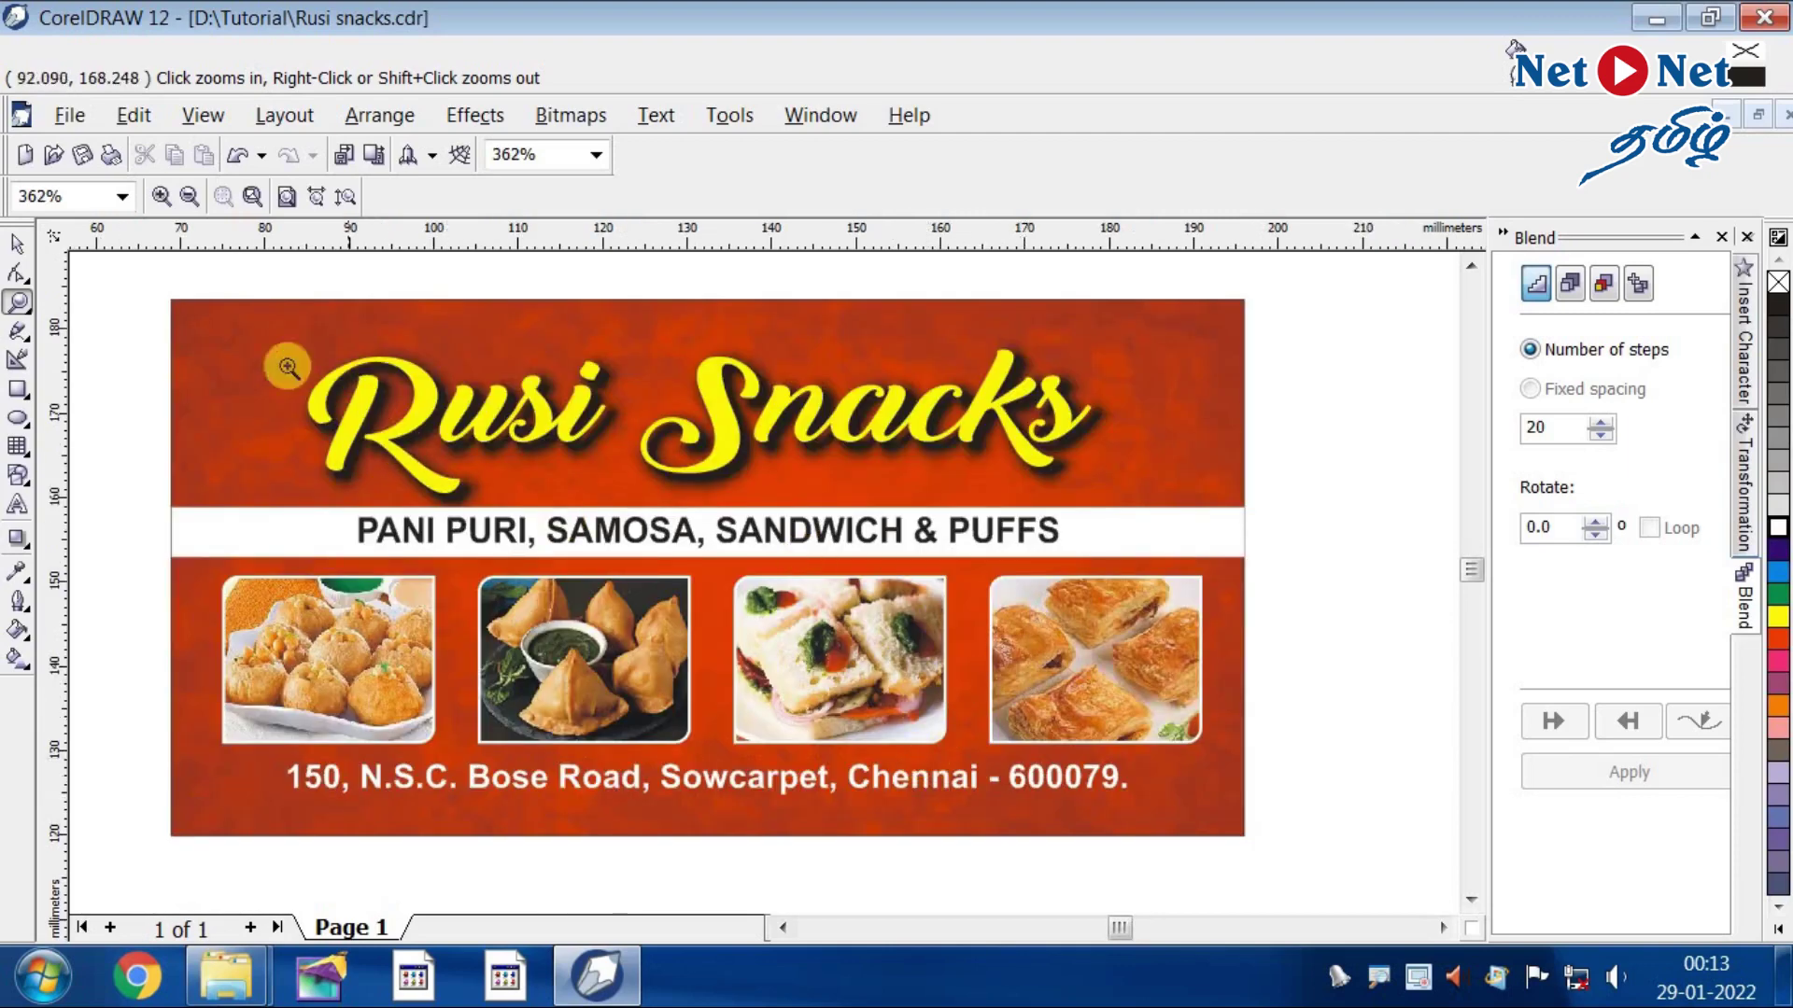
{"action": "left_click", "coordinate": [17, 243]}
{"action": "left_click", "coordinate": [976, 444]}
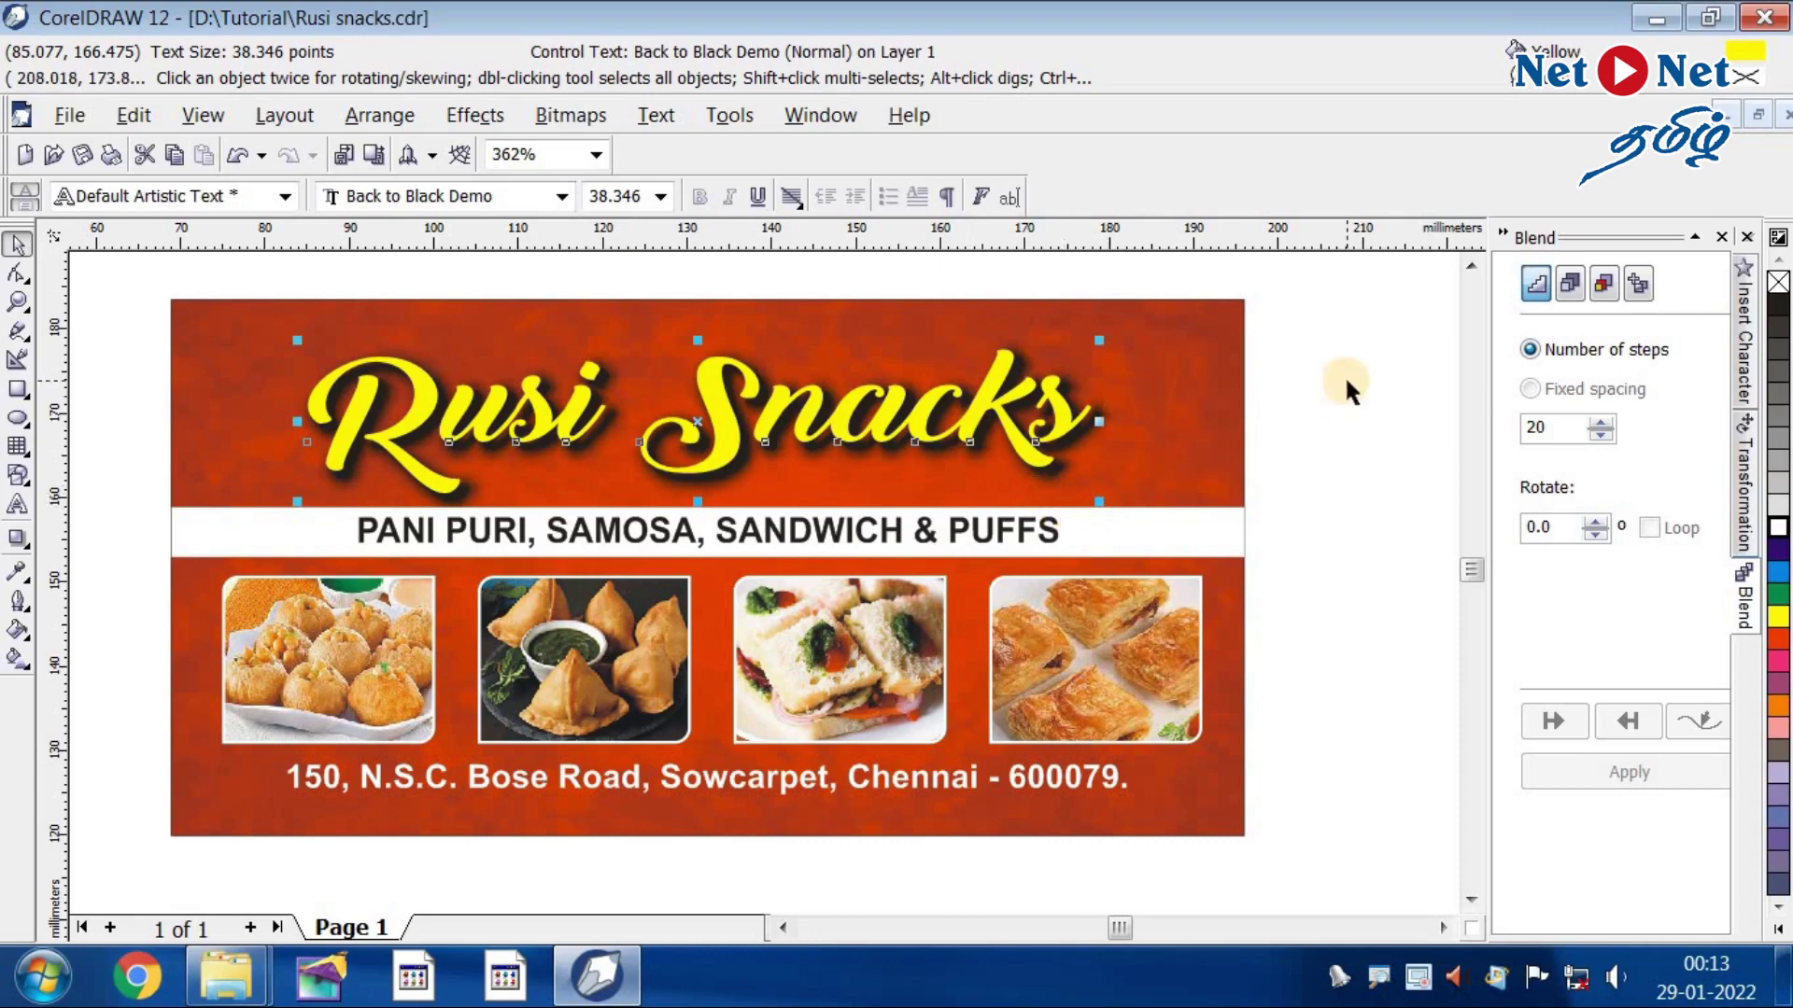
- Break the title's drop shadow group apart so that the text and its shadow are separate objects
{"action": "left_click", "coordinate": [1002, 393]}
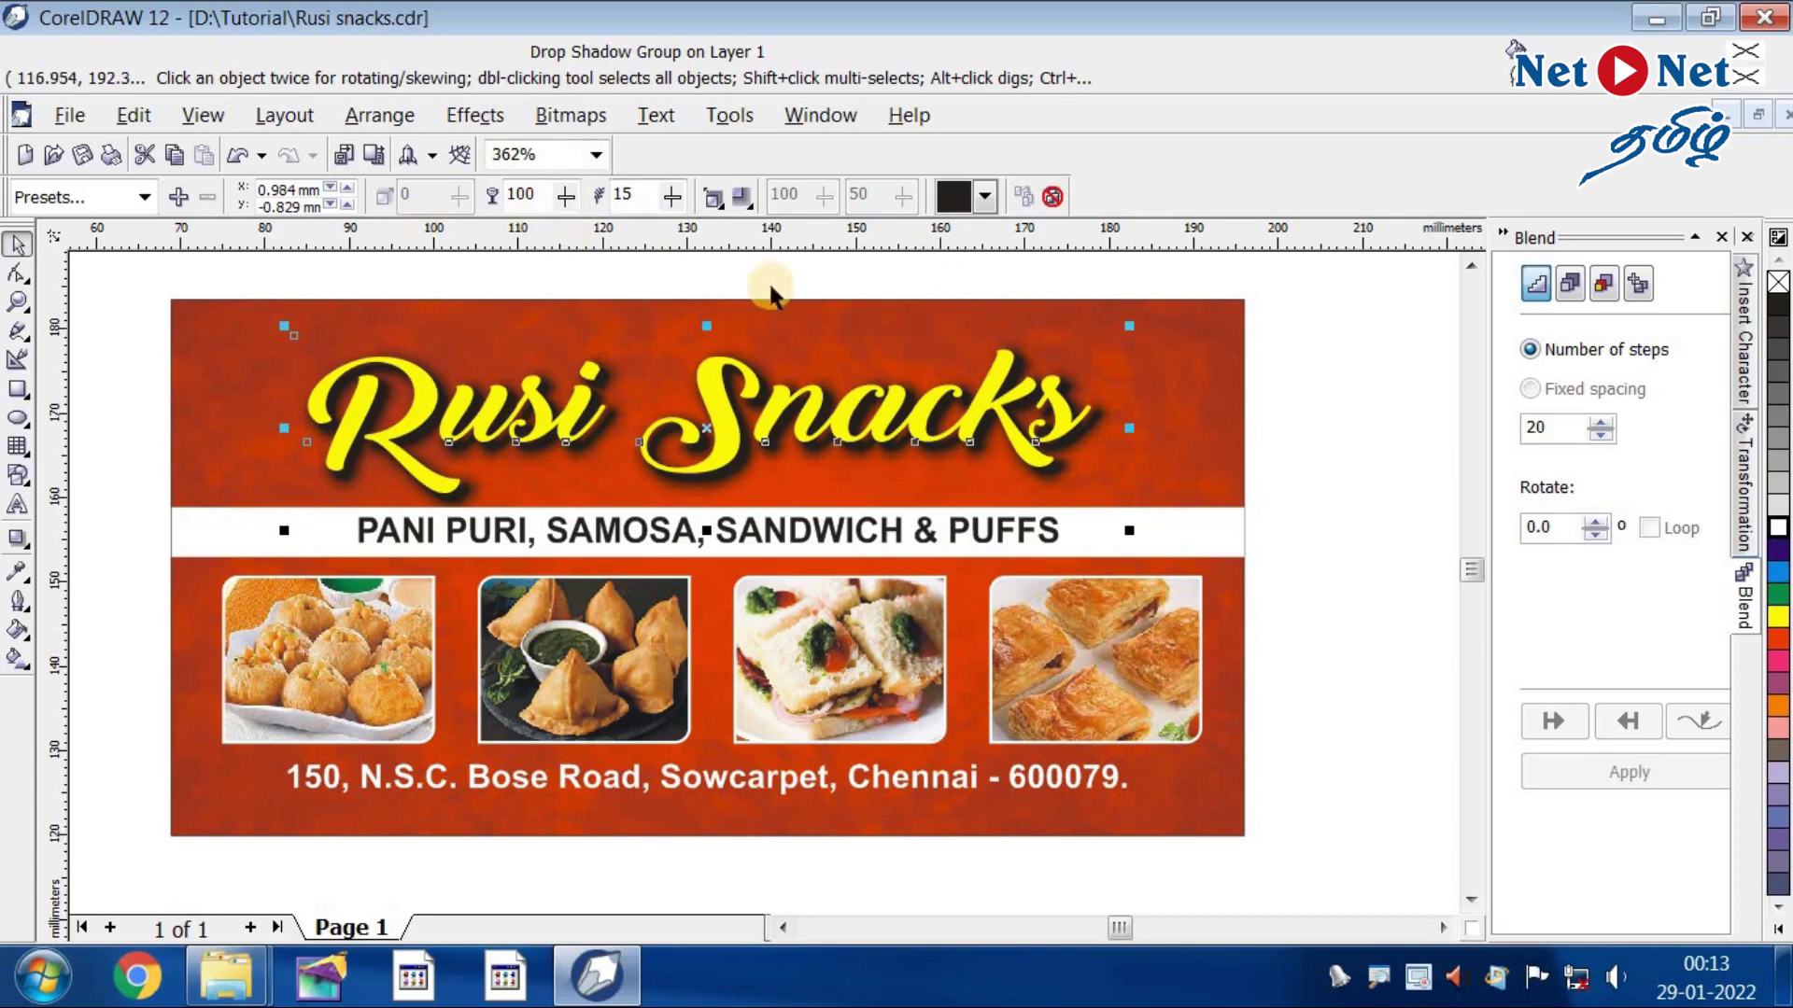
{"action": "left_click", "coordinate": [537, 115]}
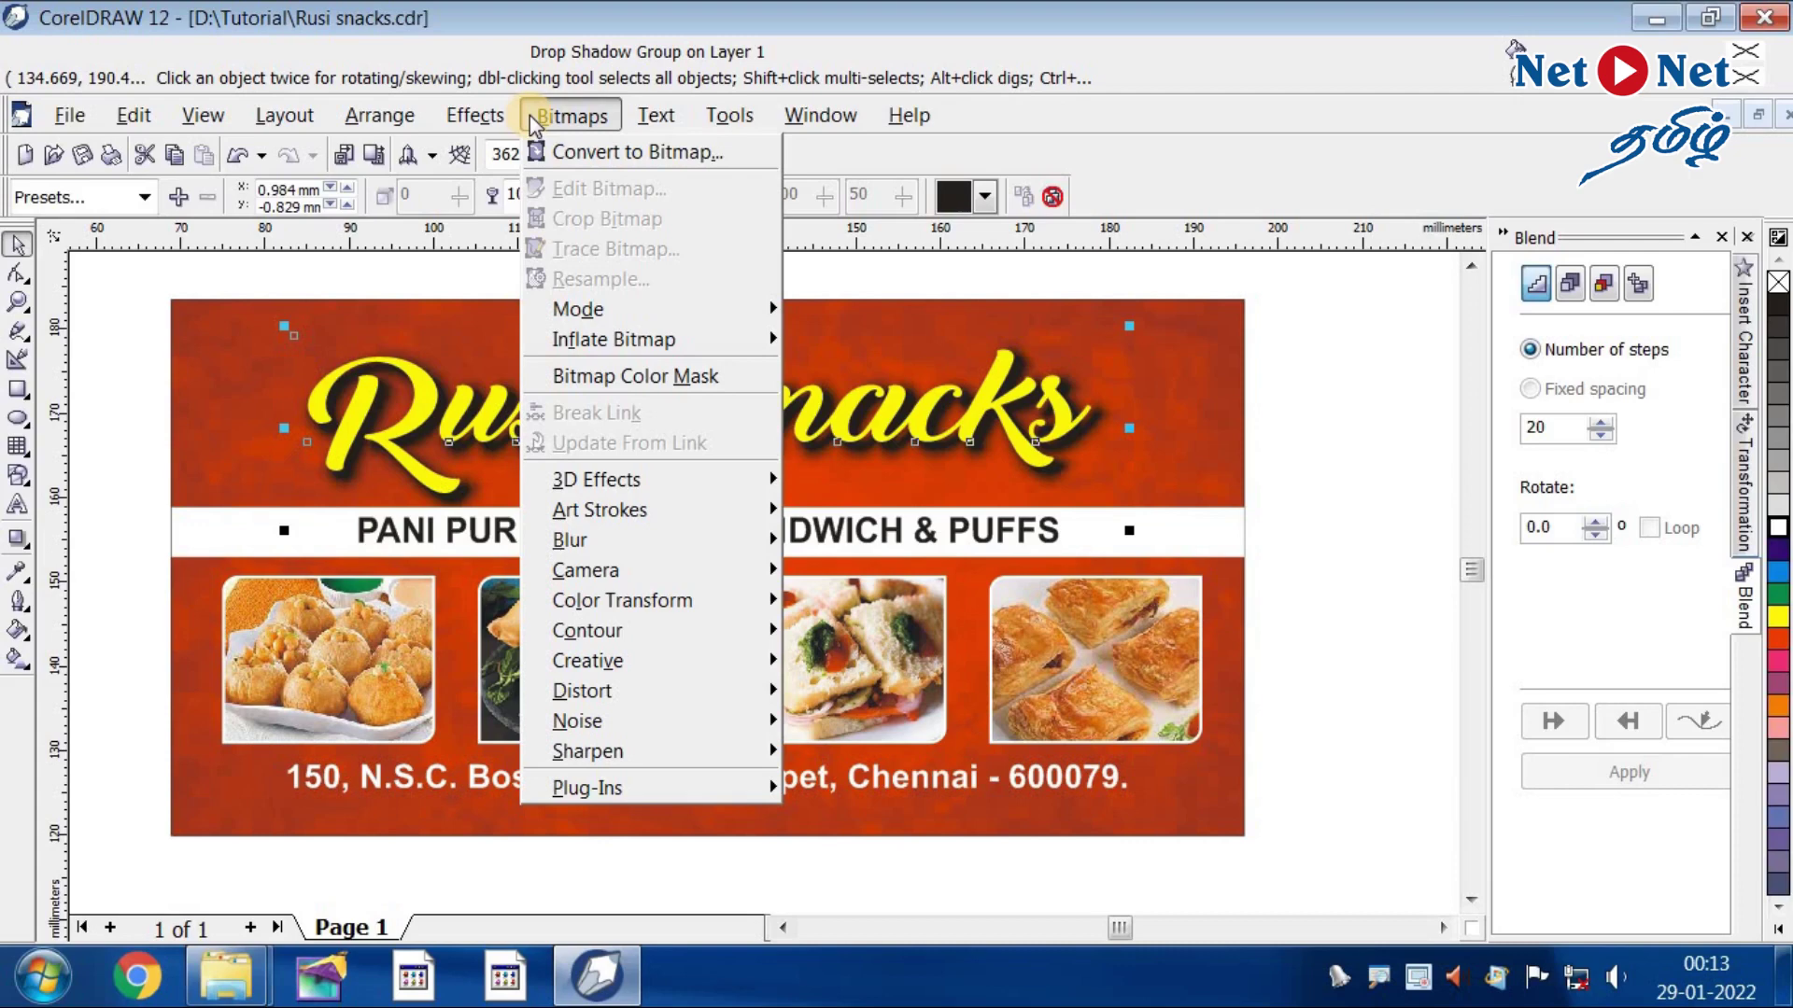
{"action": "mouse_move", "coordinate": [478, 113]}
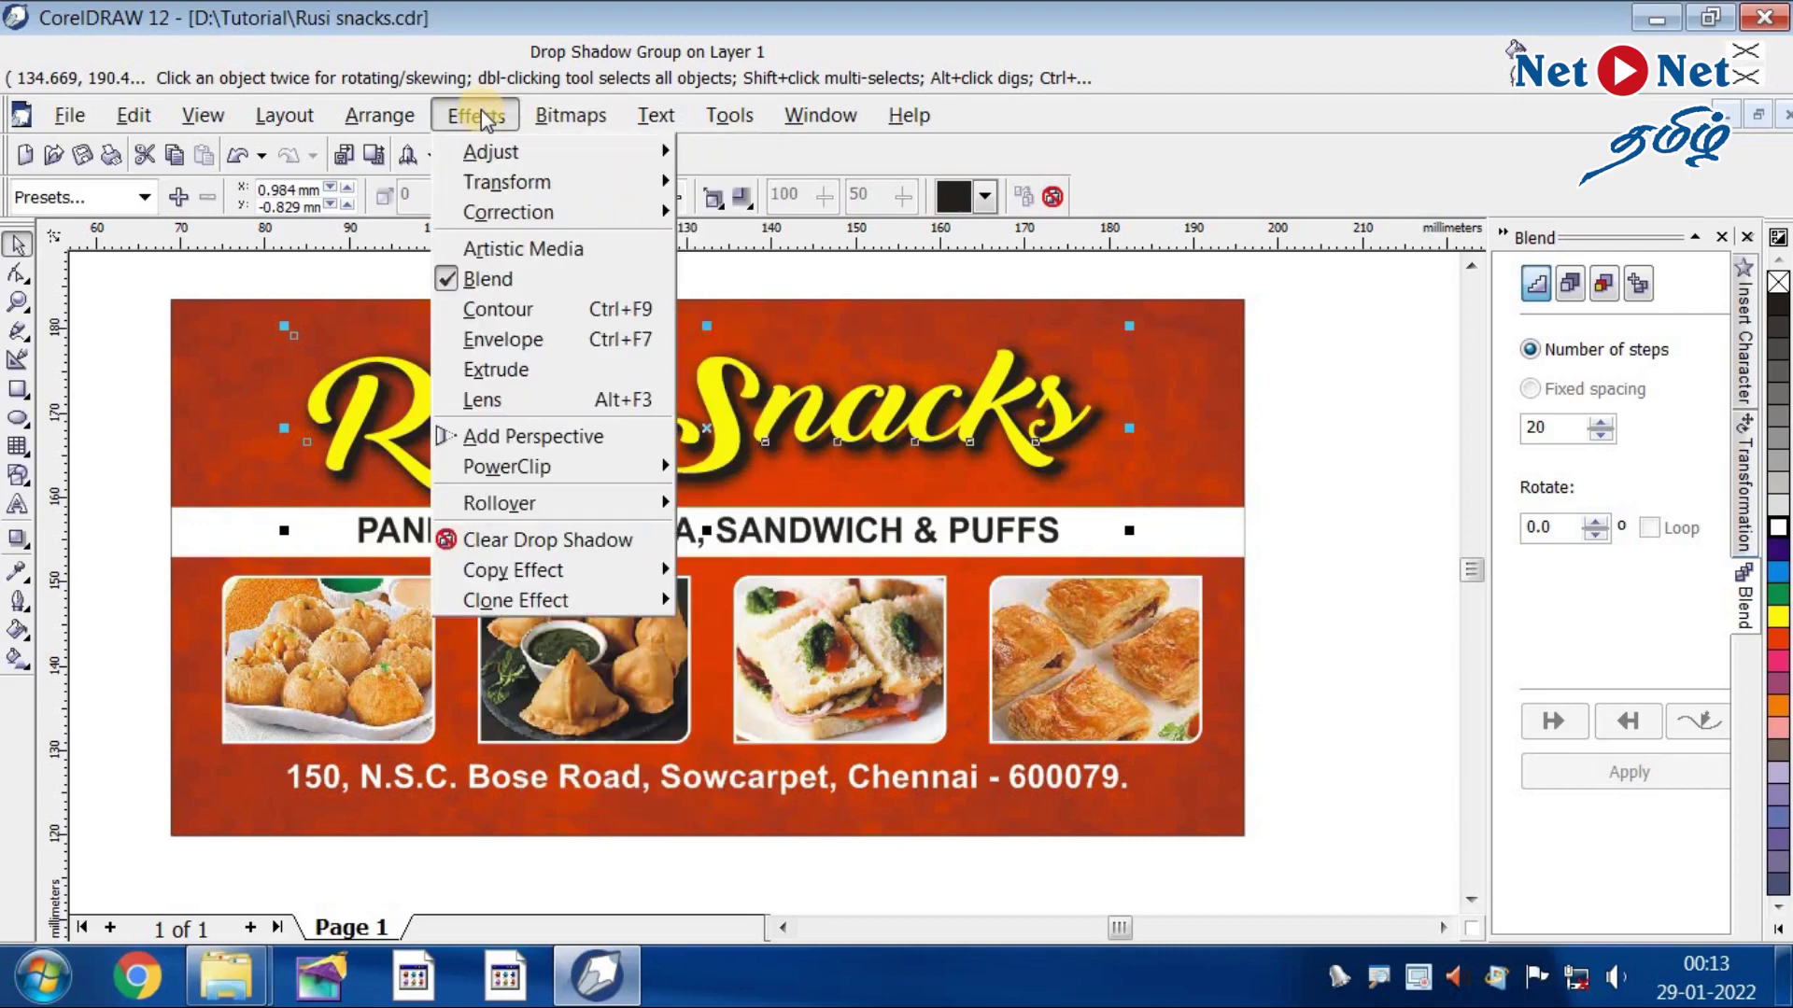
{"action": "mouse_move", "coordinate": [402, 117]}
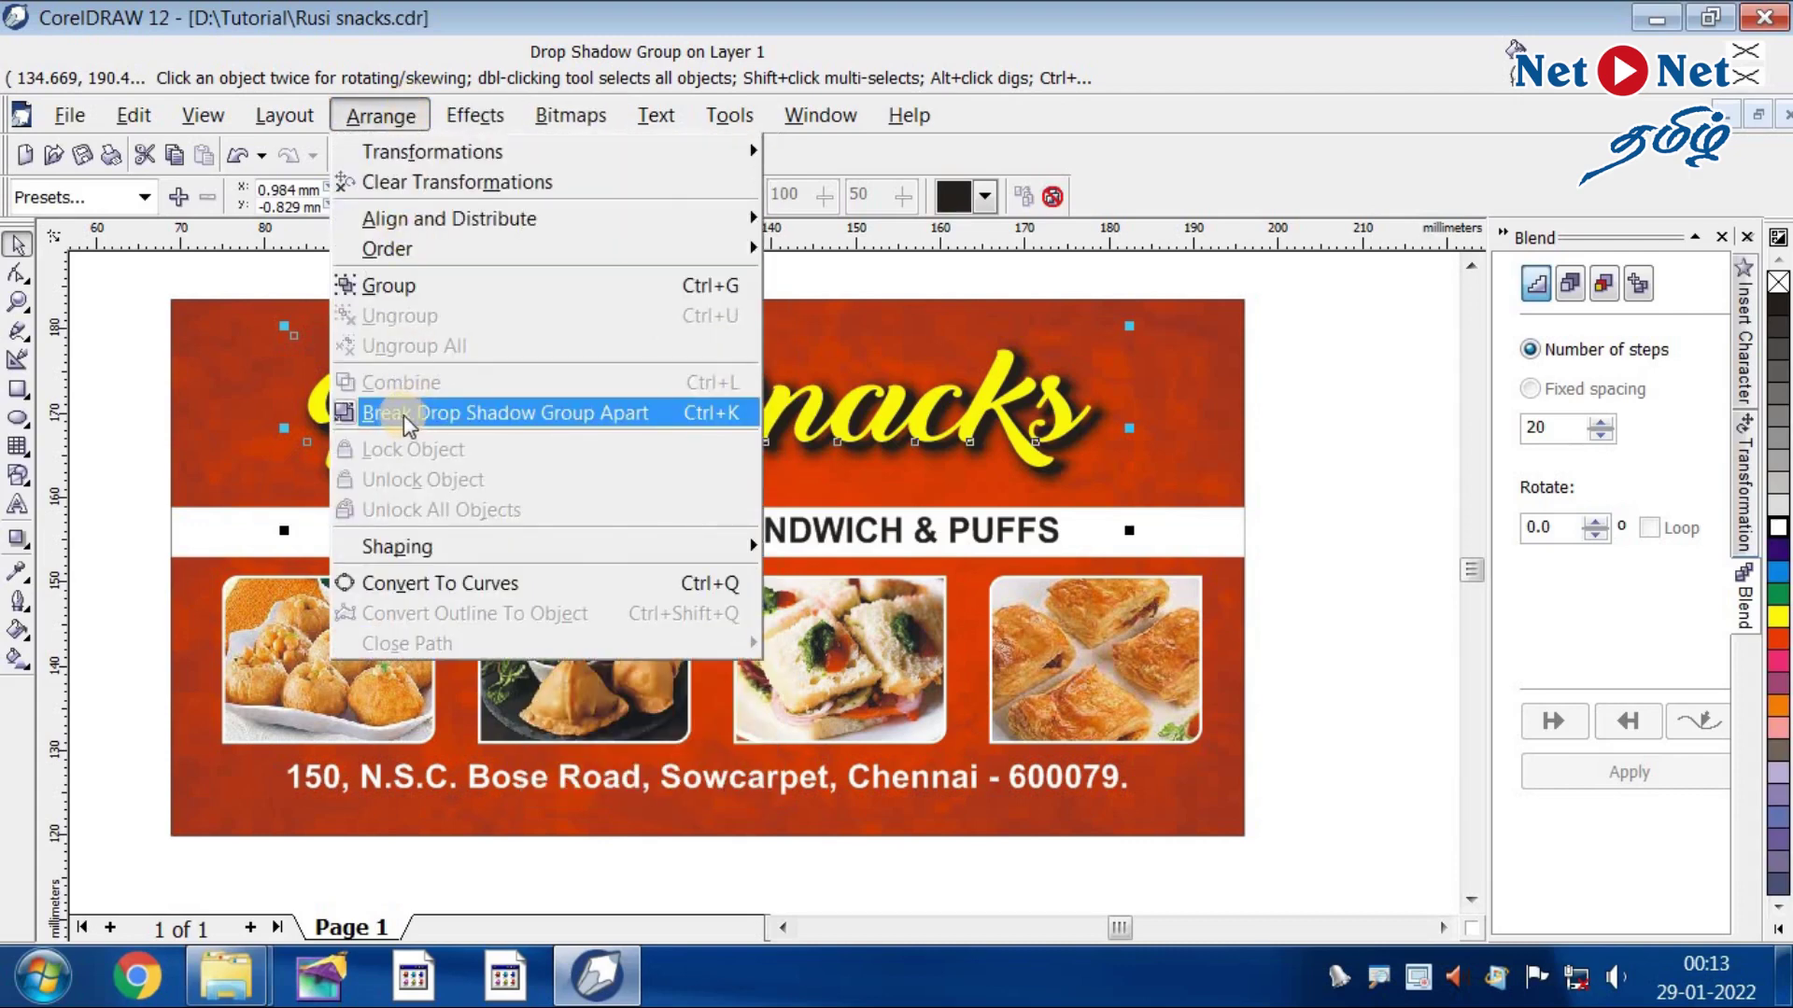
{"action": "left_click", "coordinate": [619, 422]}
{"action": "left_click", "coordinate": [1289, 455]}
{"action": "left_click", "coordinate": [965, 425]}
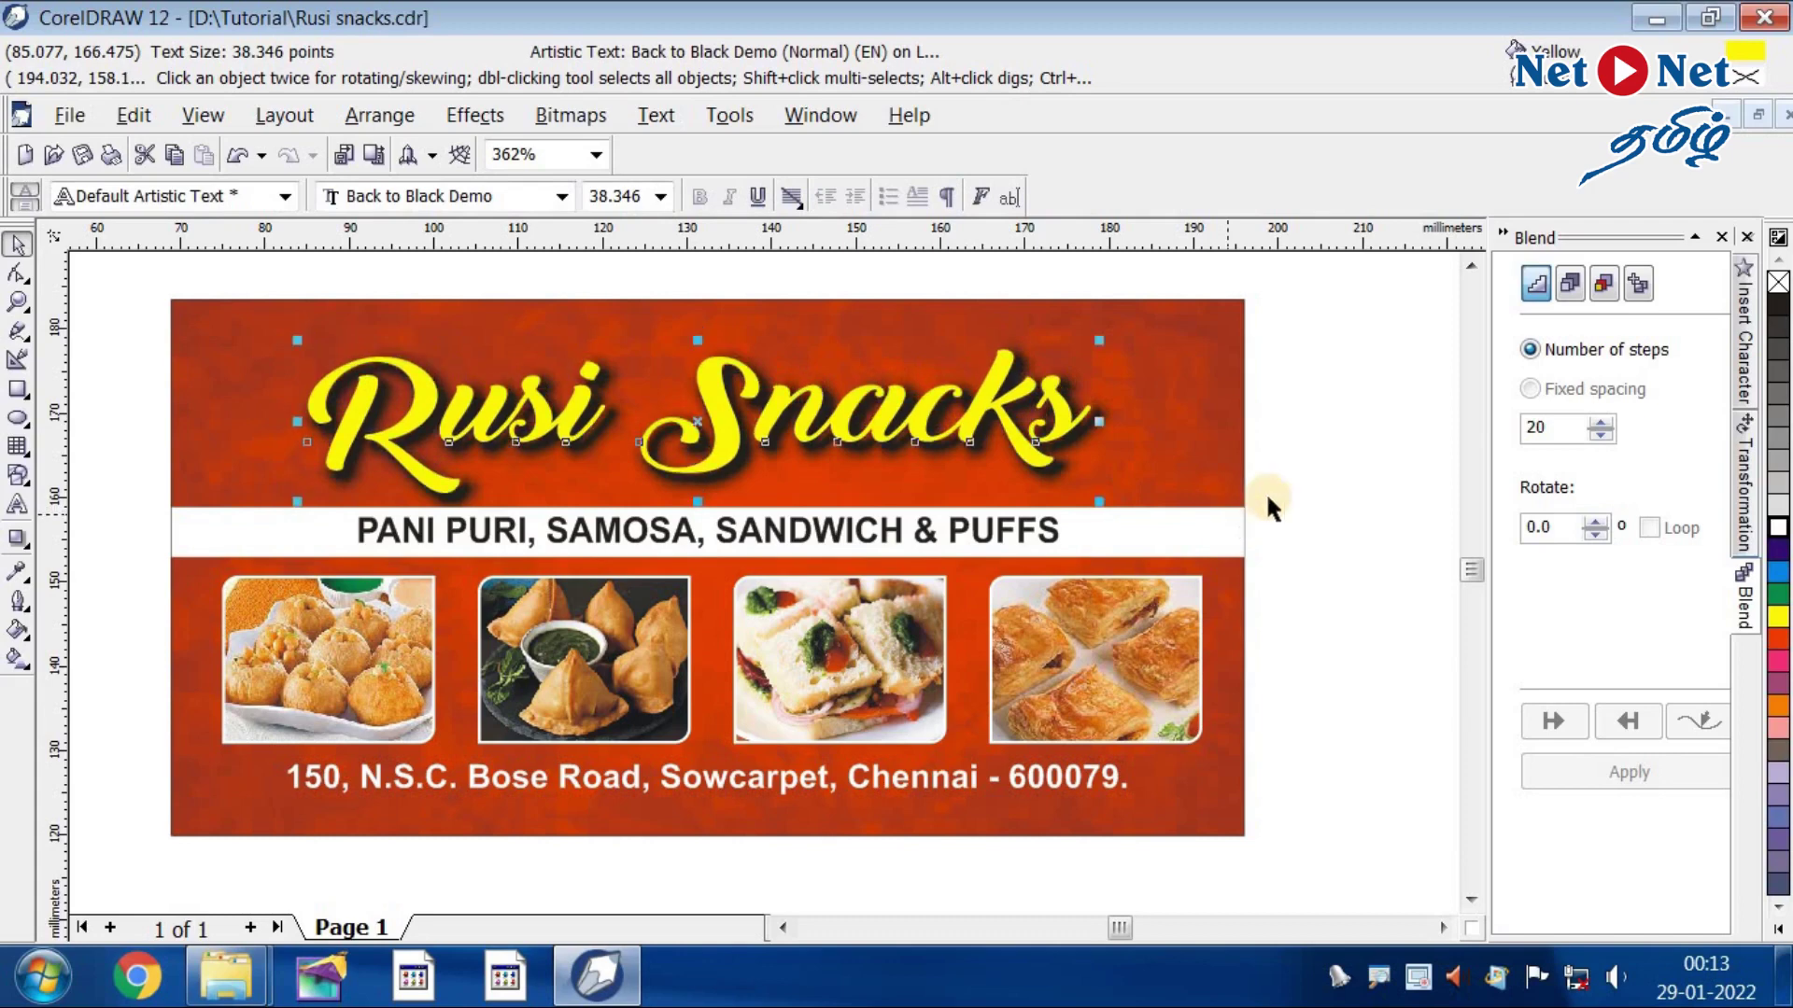
{"action": "left_click", "coordinate": [1312, 434]}
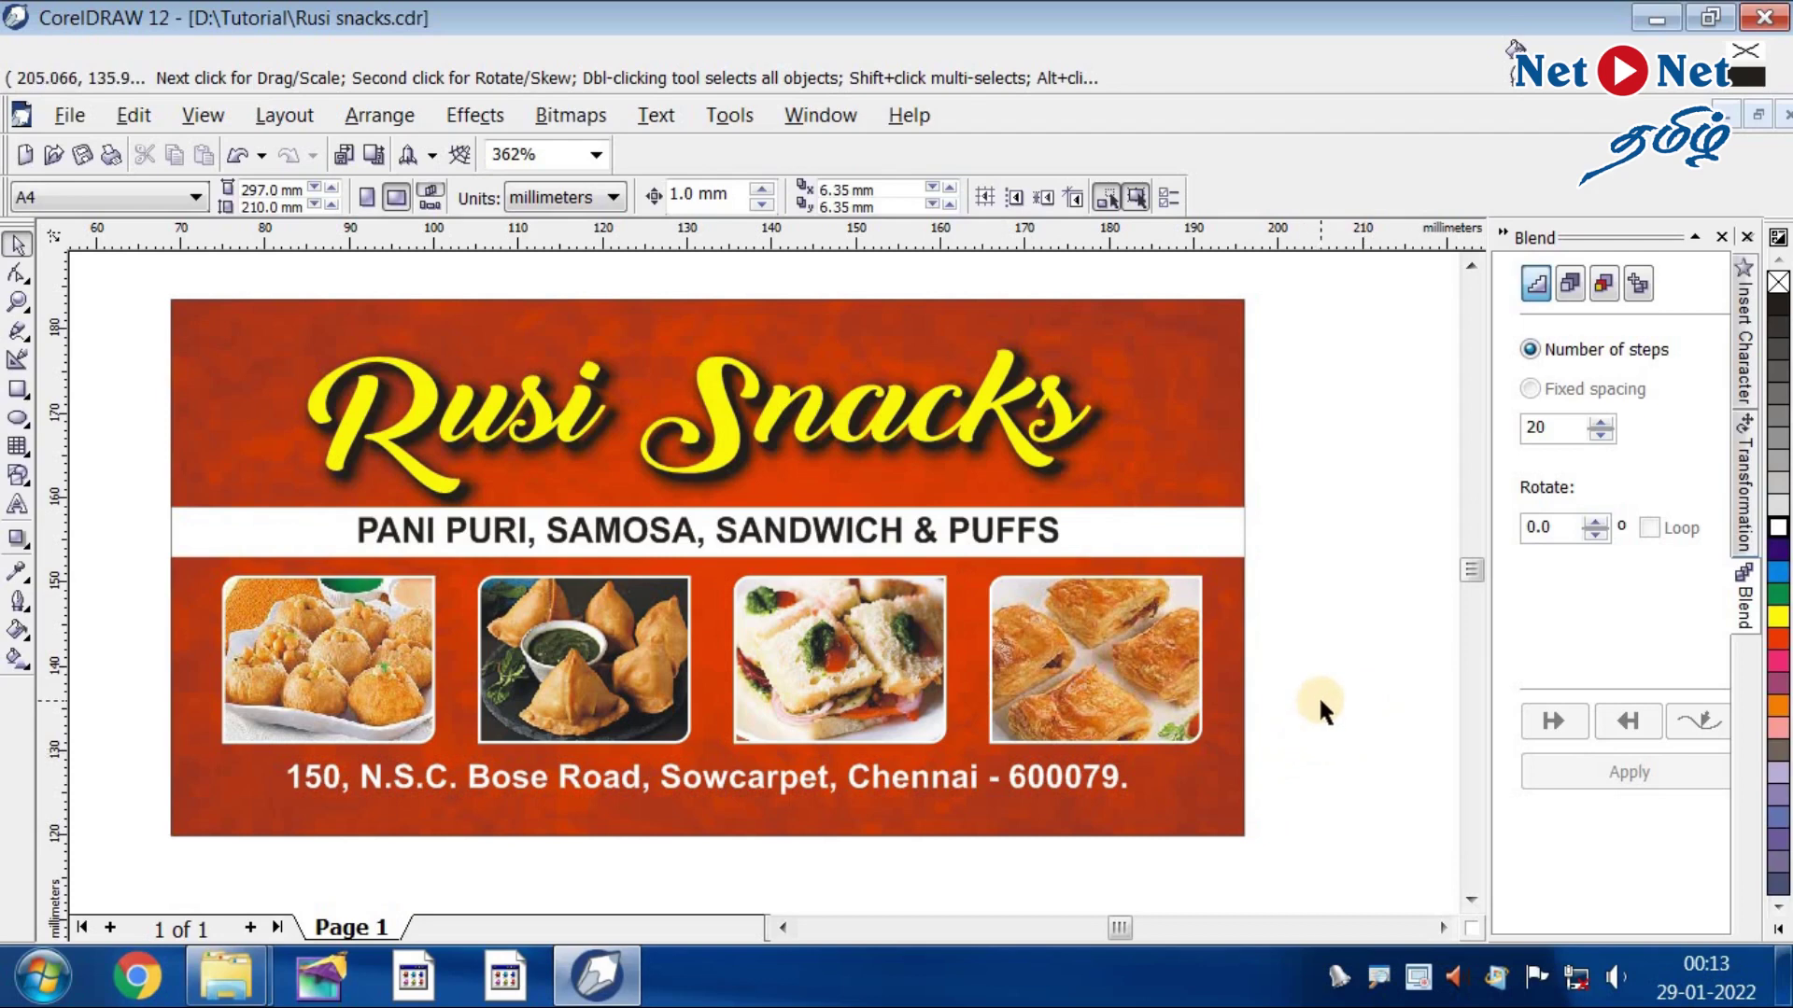
- Select the whole card design and export only the selection to the Desktop as a JPG named rusi
{"action": "scroll", "coordinate": [1176, 532], "scroll_direction": "down", "scroll_amount": 3}
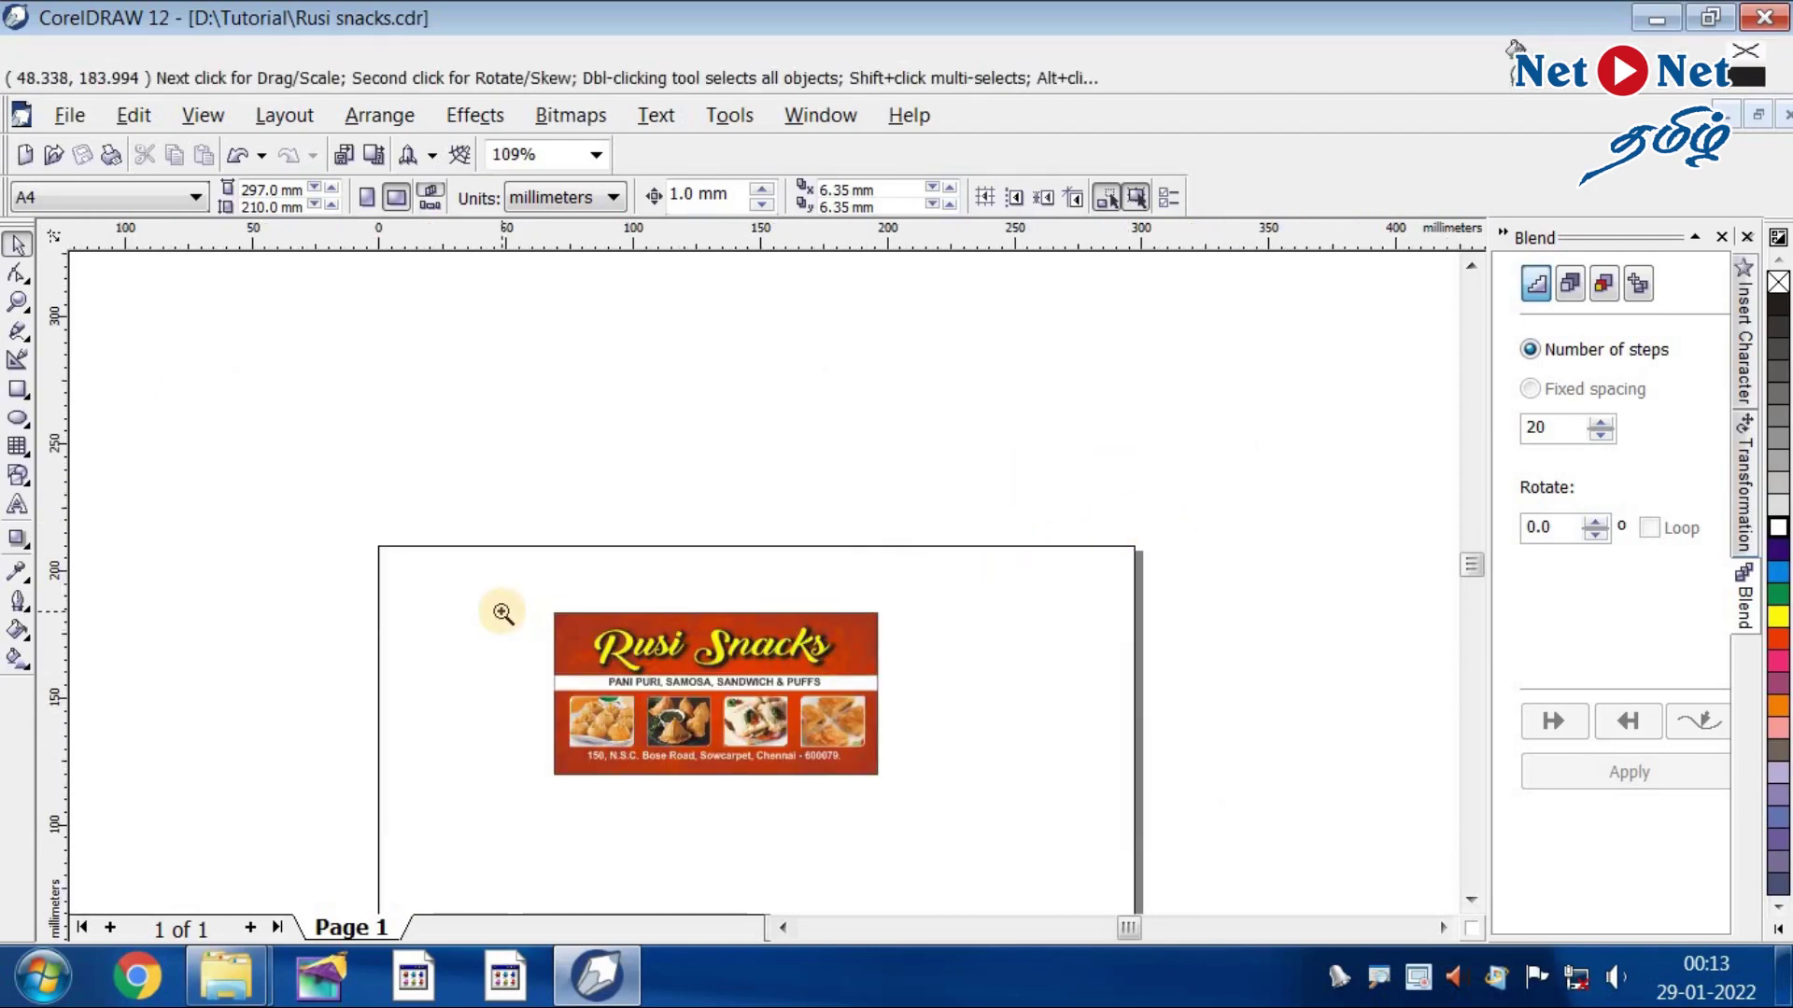
{"action": "key", "text": "z"}
{"action": "left_click_drag", "start_coordinate": [529, 591], "coordinate": [910, 812]}
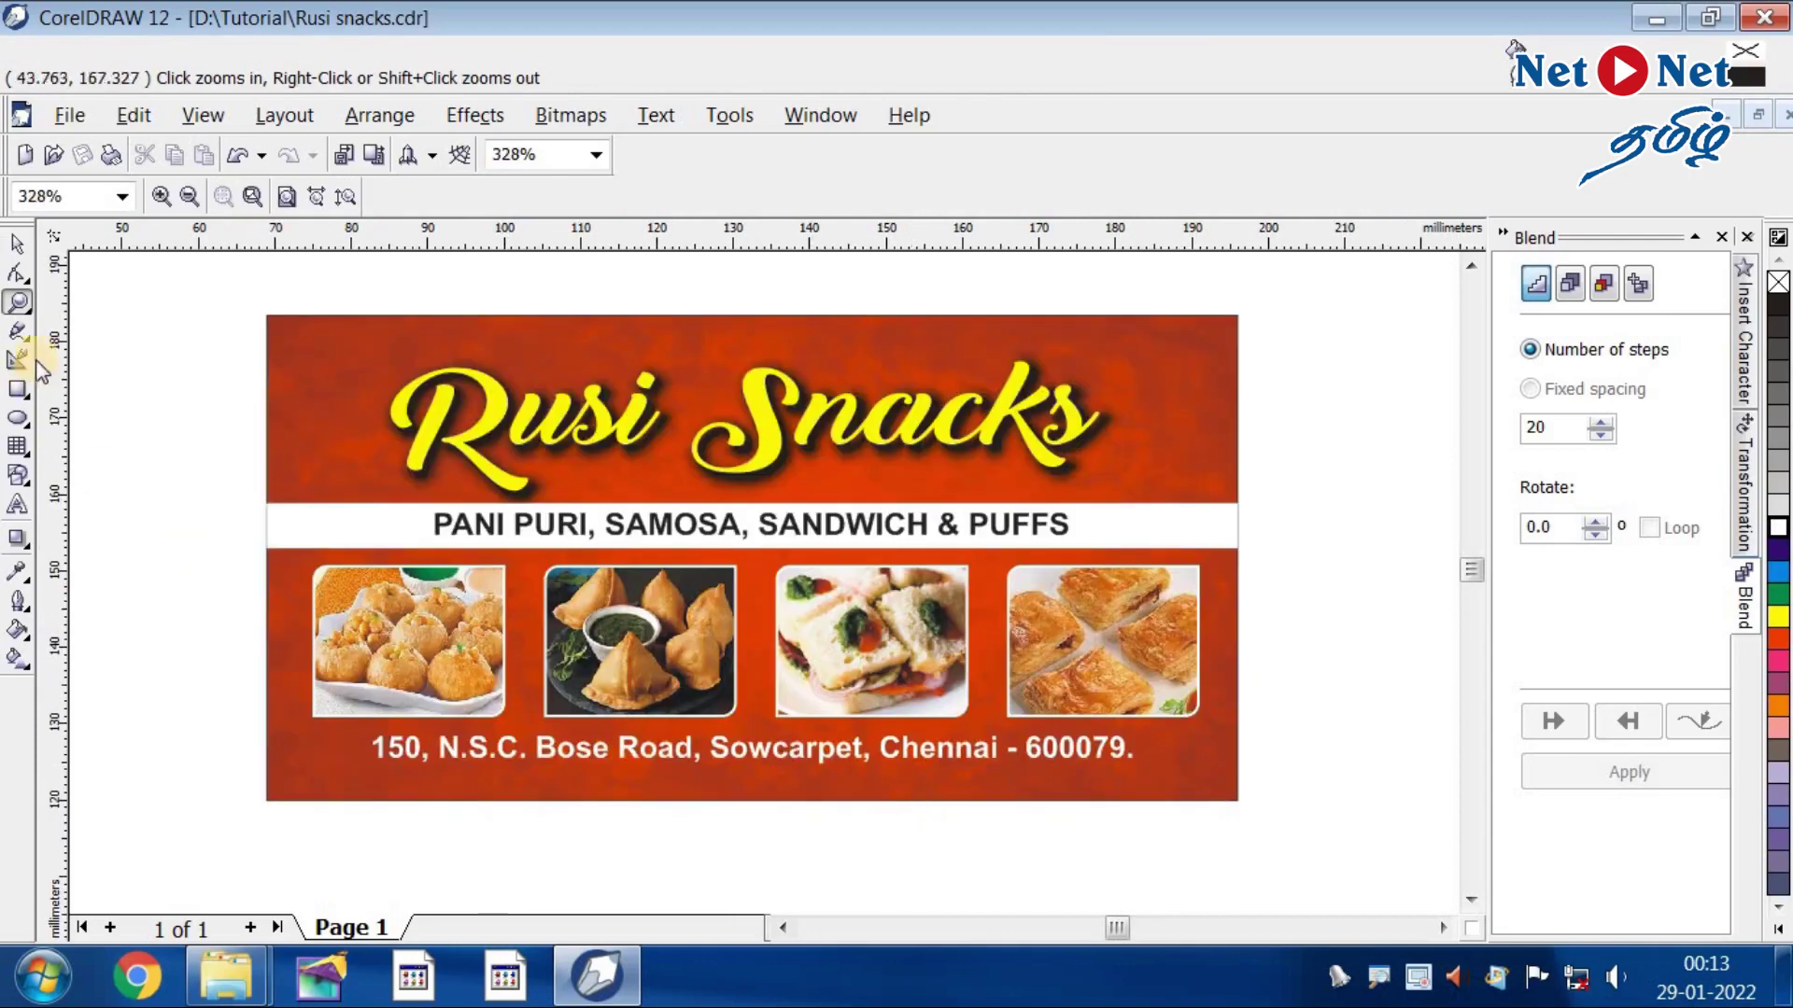
{"action": "left_click", "coordinate": [18, 247]}
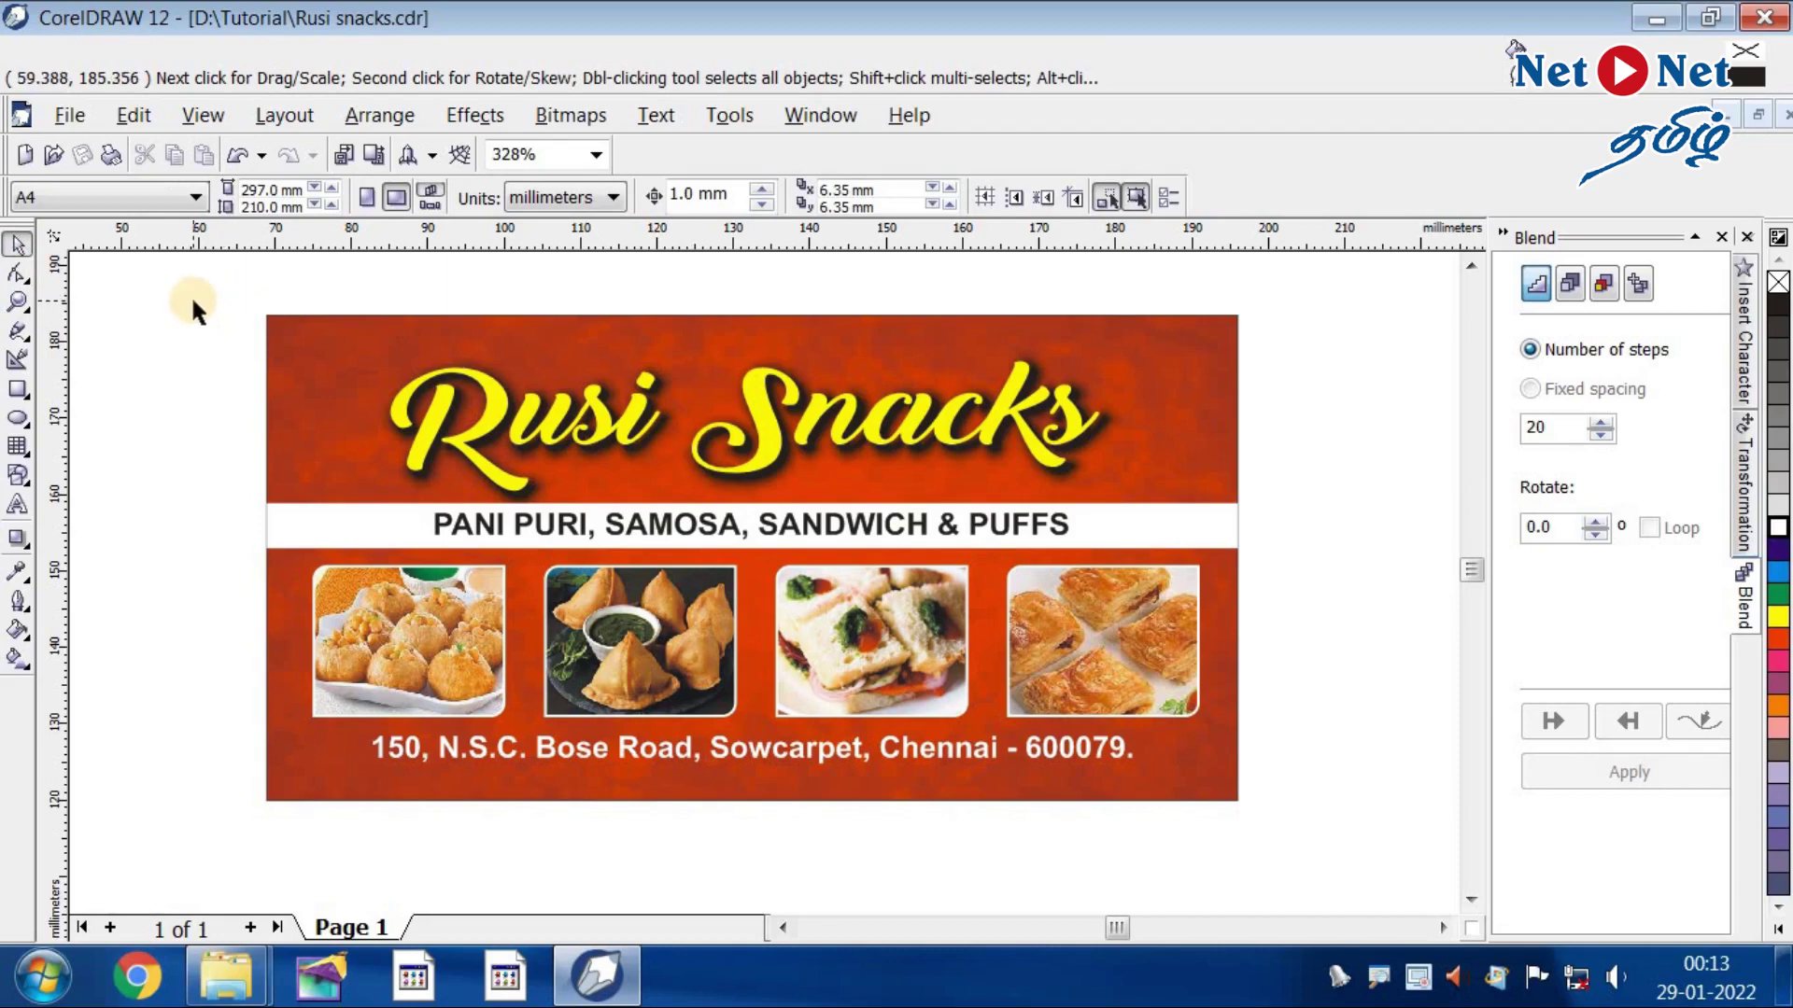
{"action": "left_click_drag", "start_coordinate": [209, 294], "coordinate": [1281, 847]}
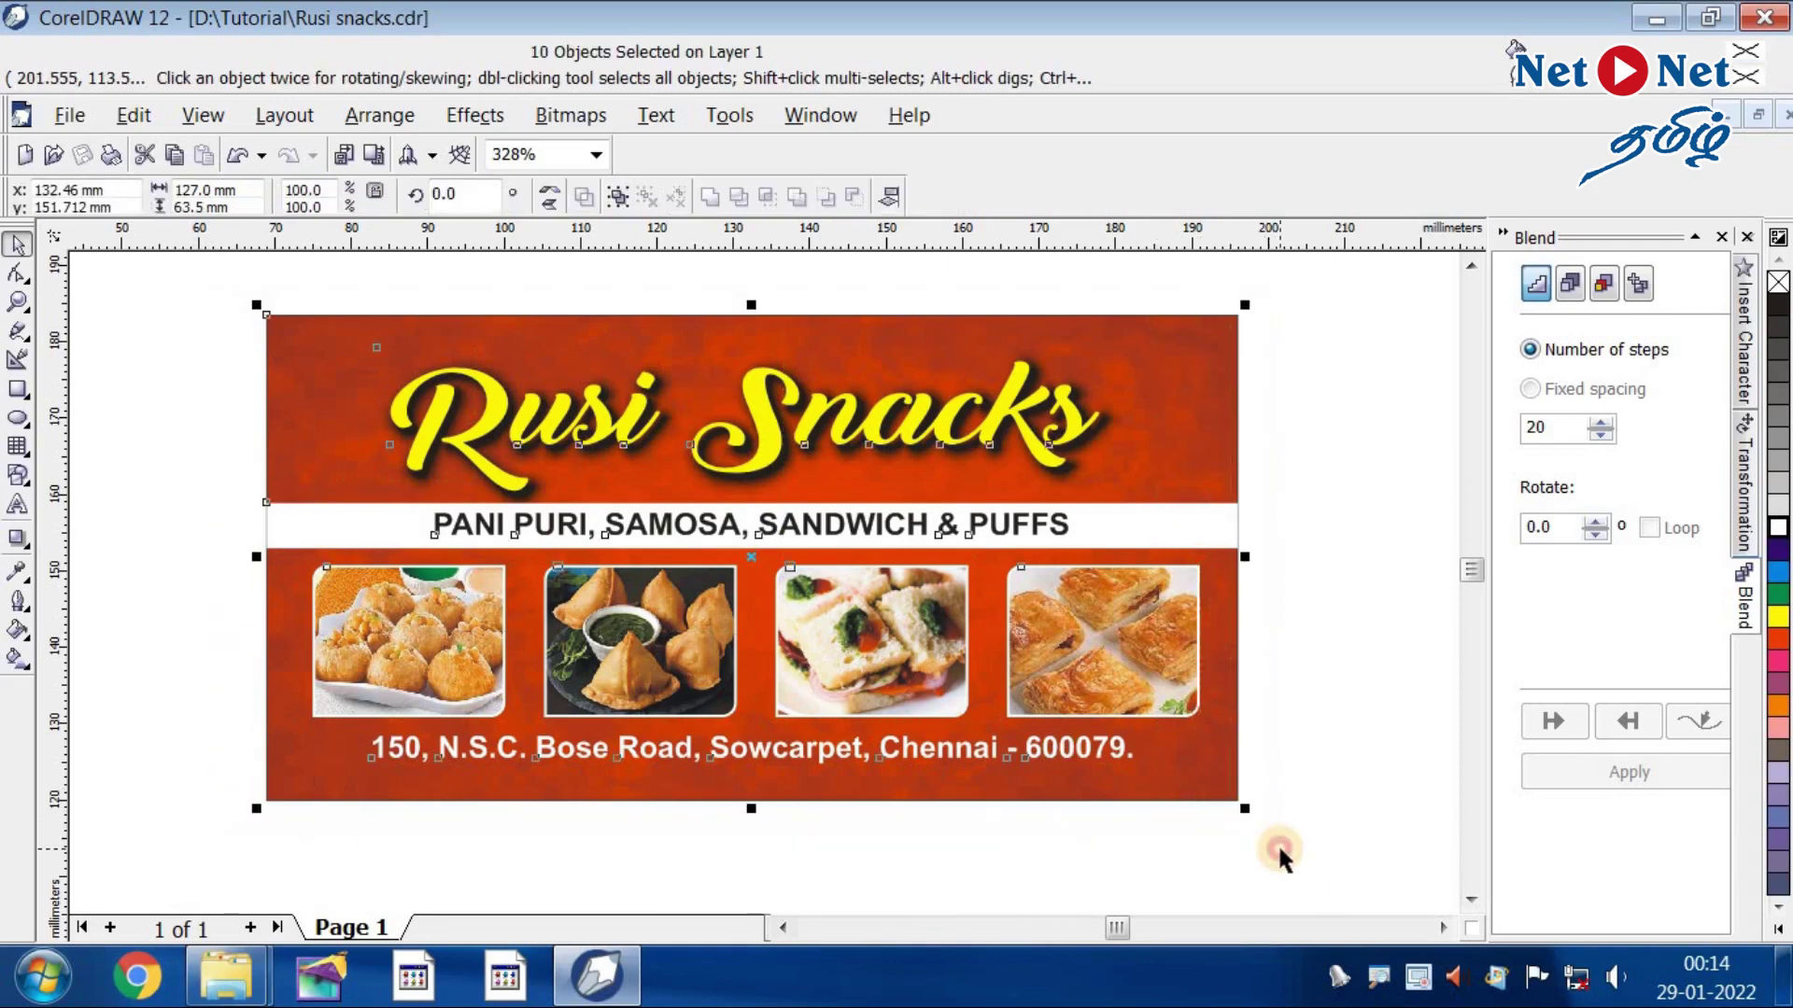
{"action": "left_click", "coordinate": [75, 117]}
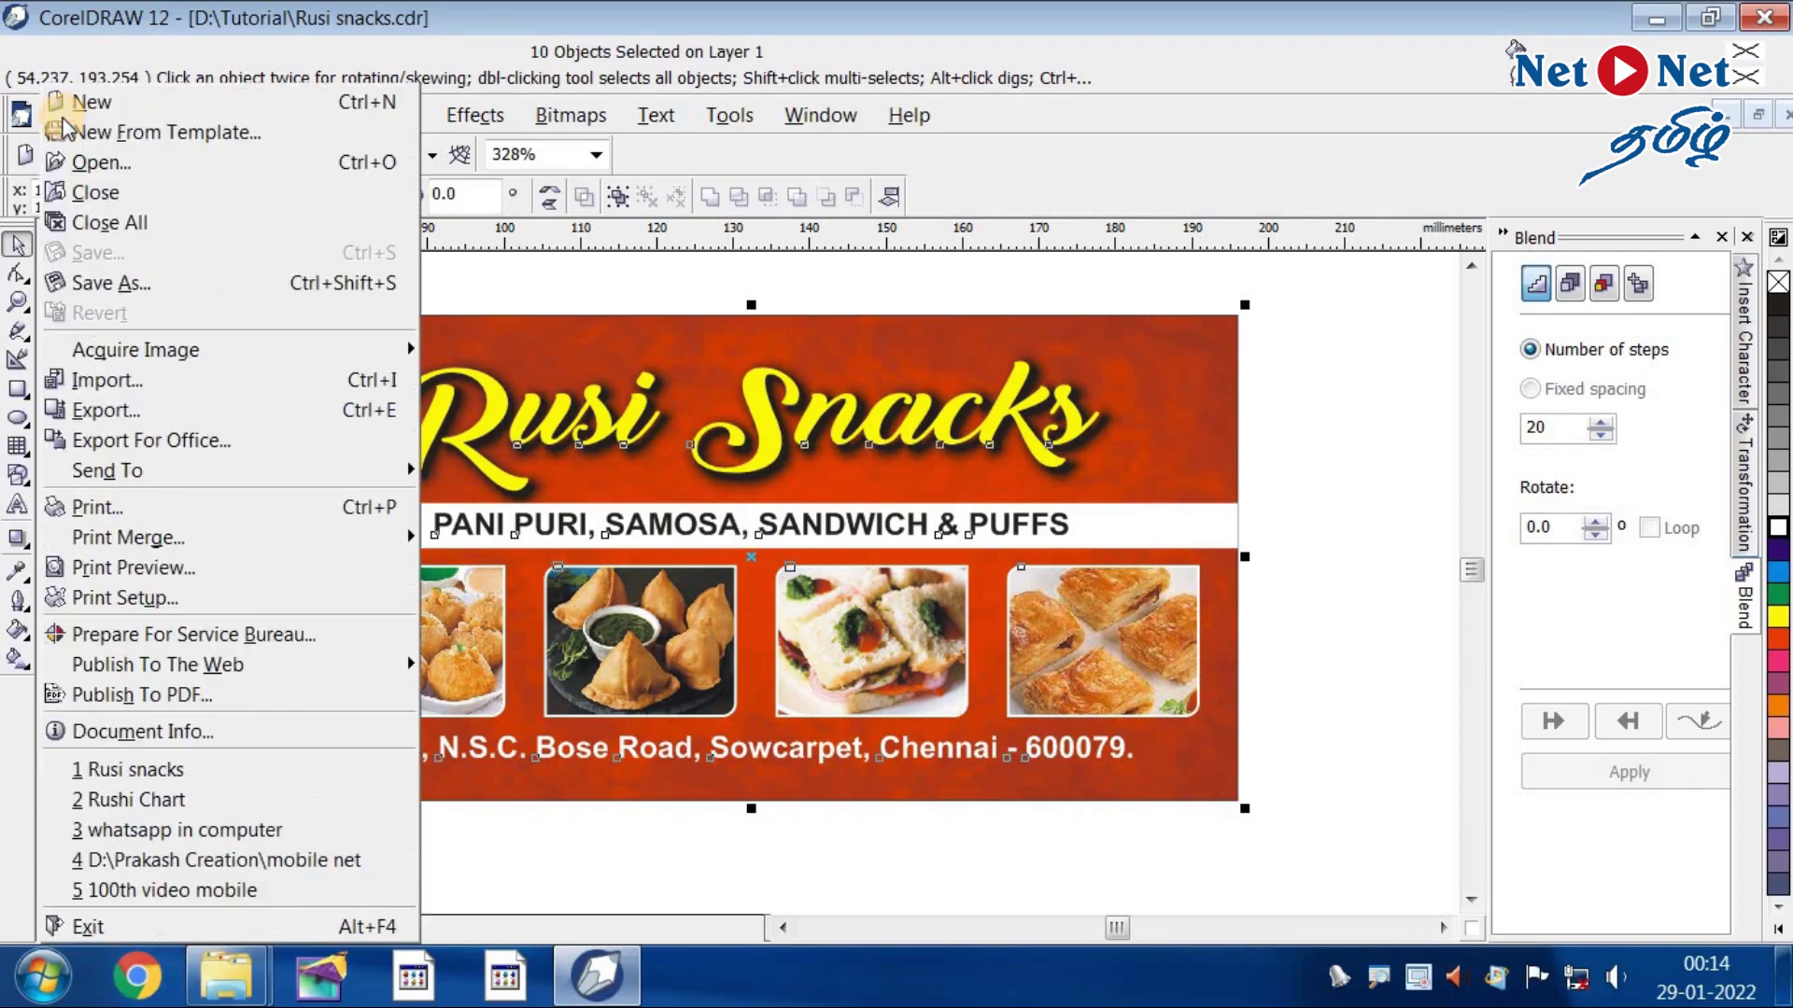
{"action": "left_click", "coordinate": [98, 410]}
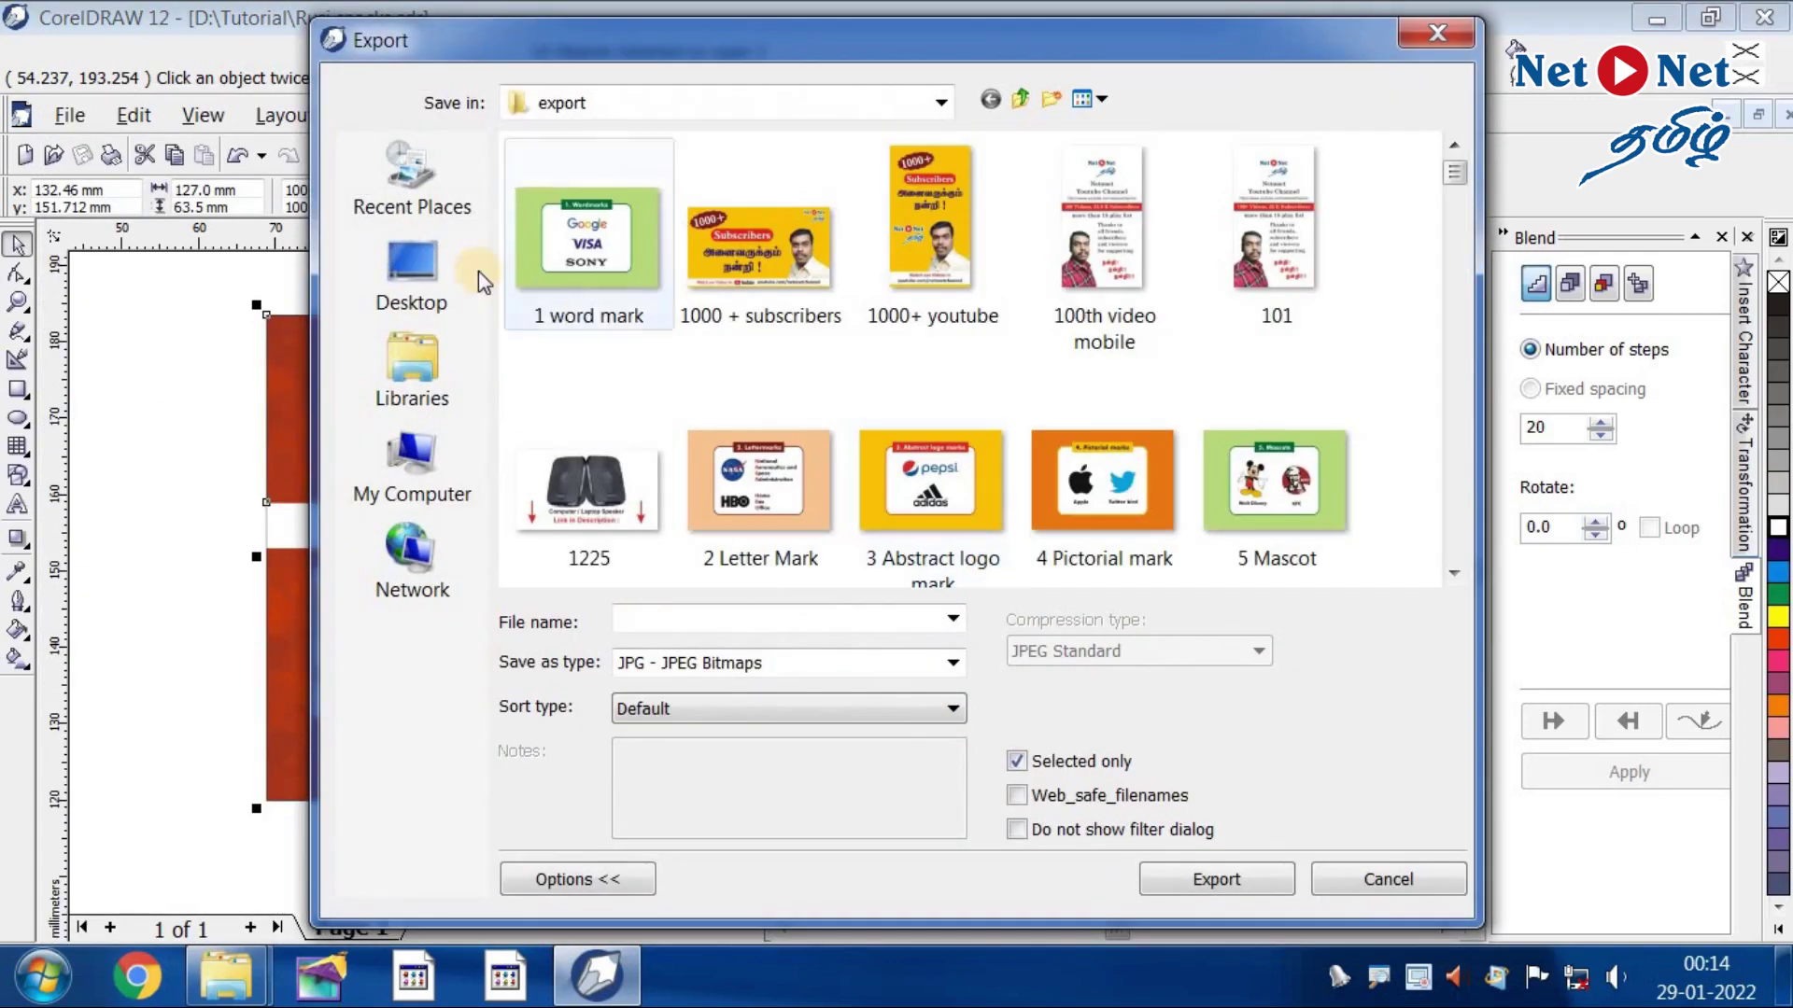
{"action": "left_click", "coordinate": [404, 268]}
{"action": "left_click", "coordinate": [687, 620]}
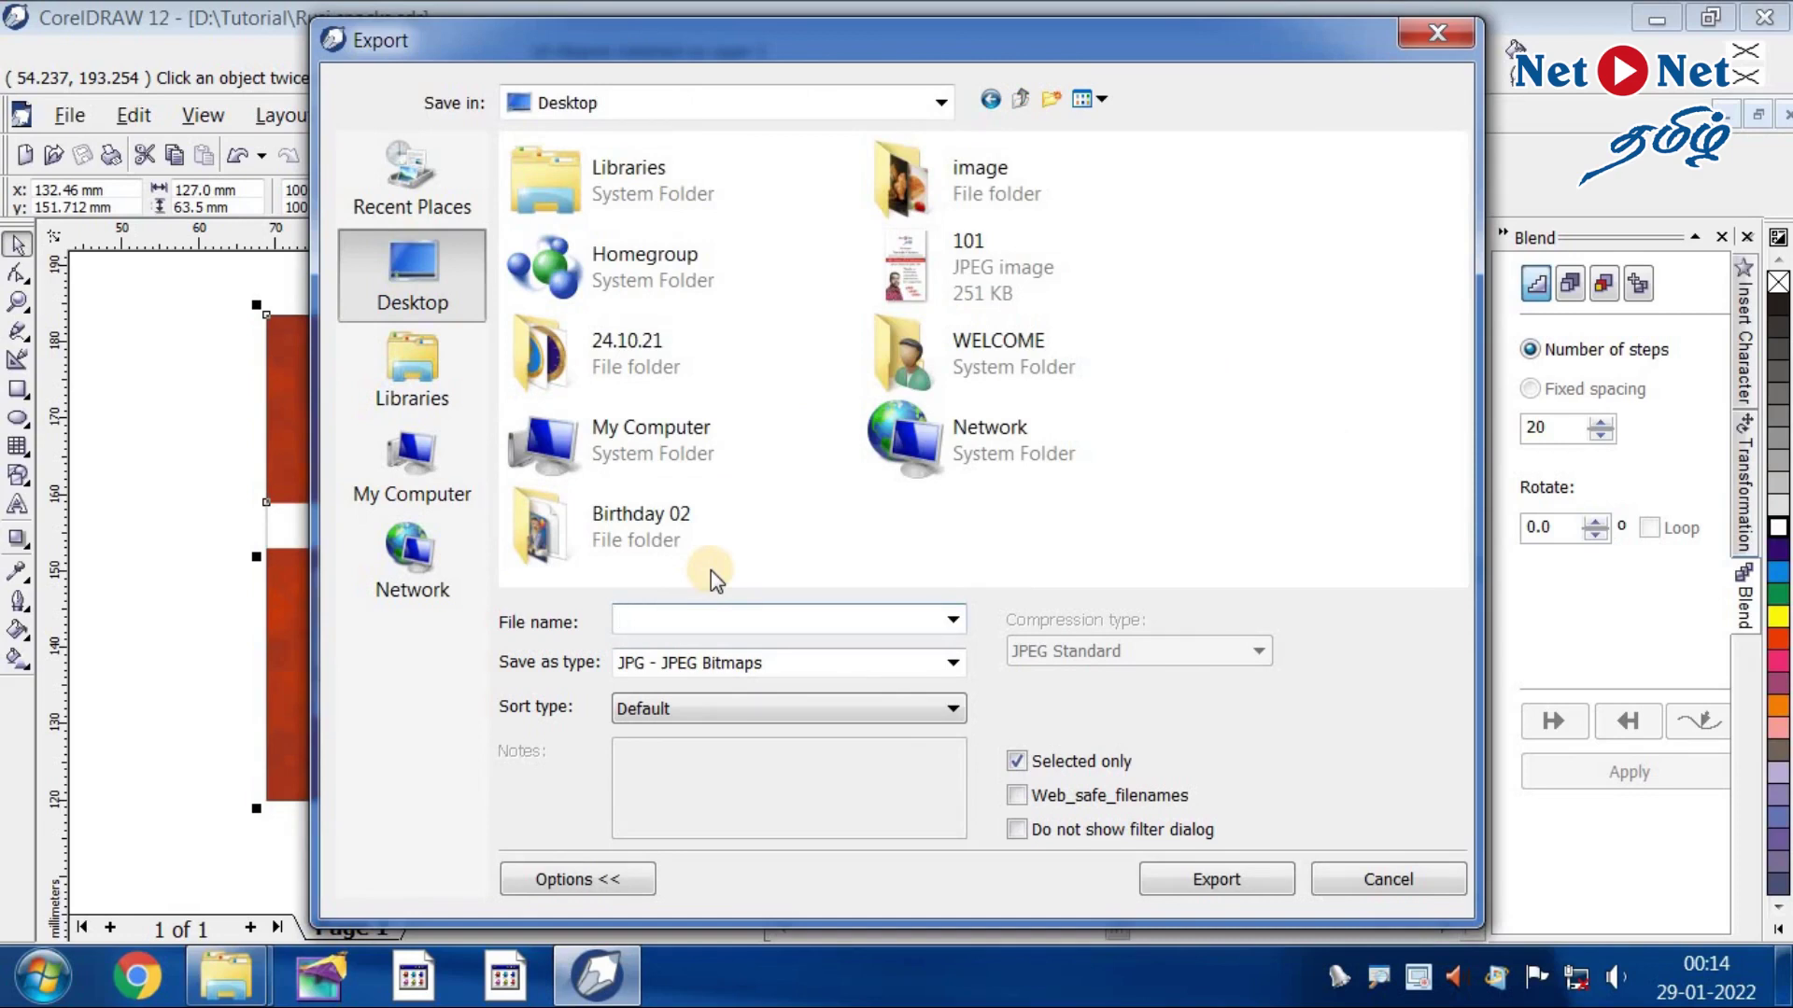
{"action": "type", "text": "rusi"}
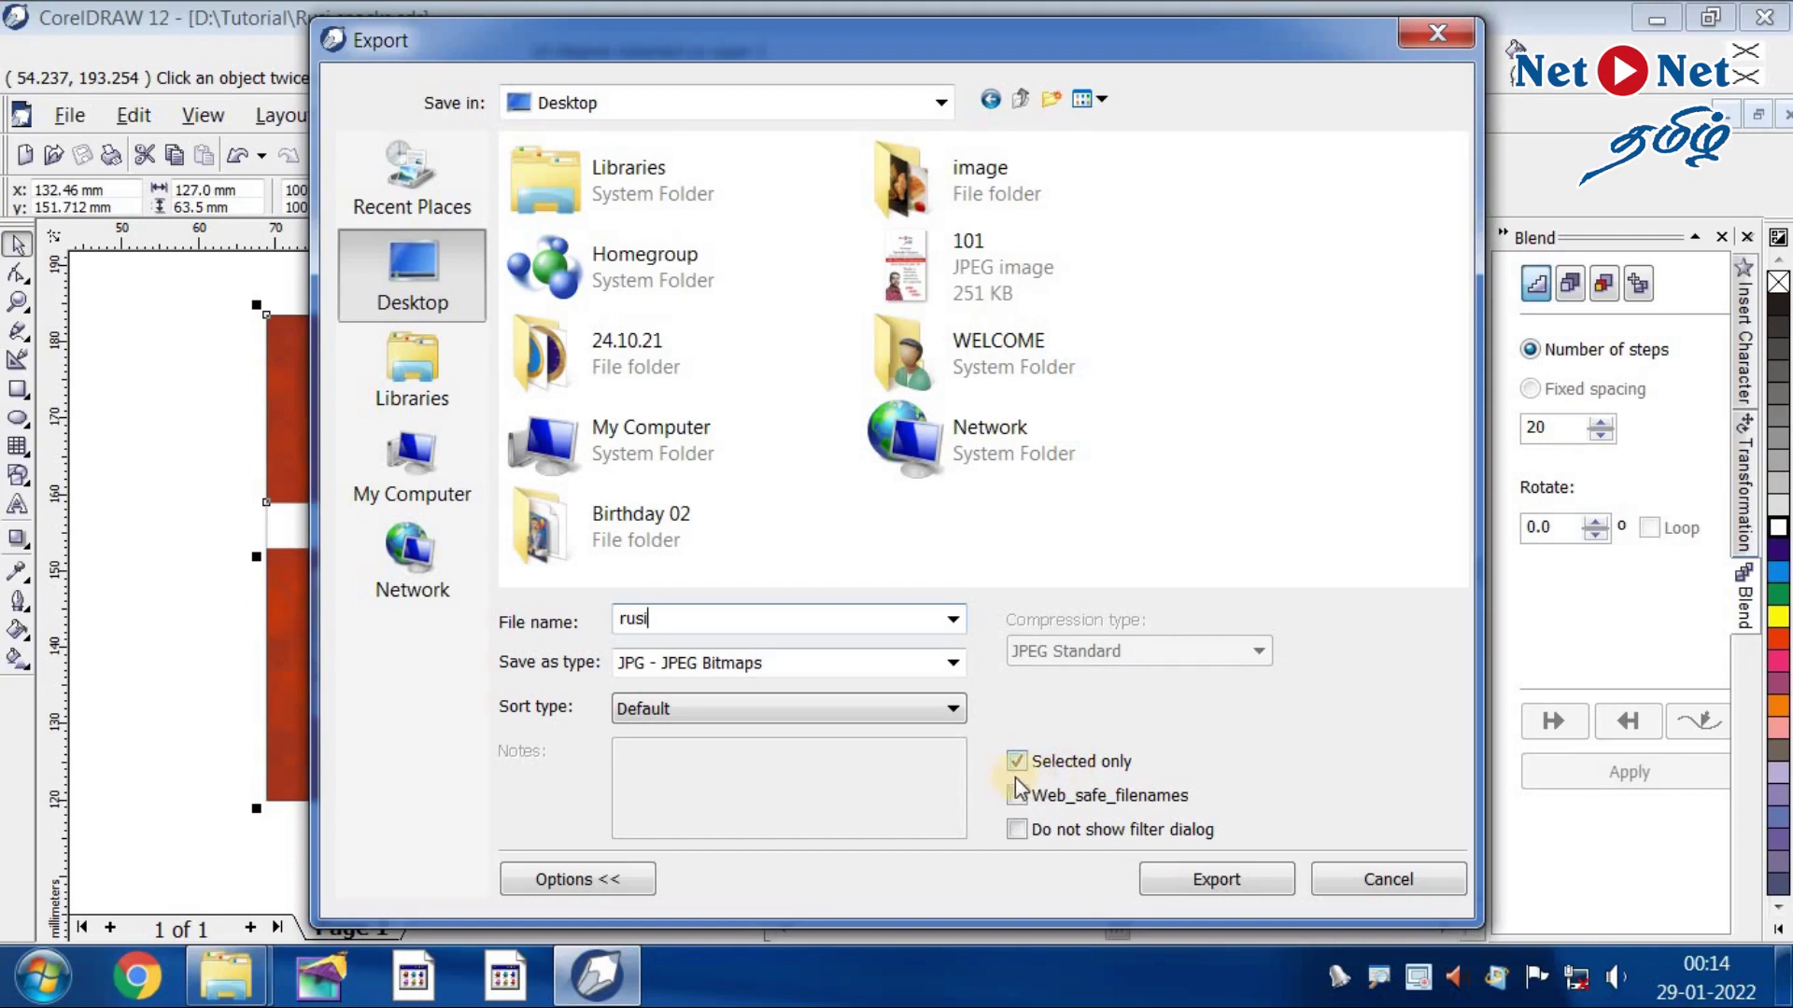
{"action": "left_click", "coordinate": [1213, 885]}
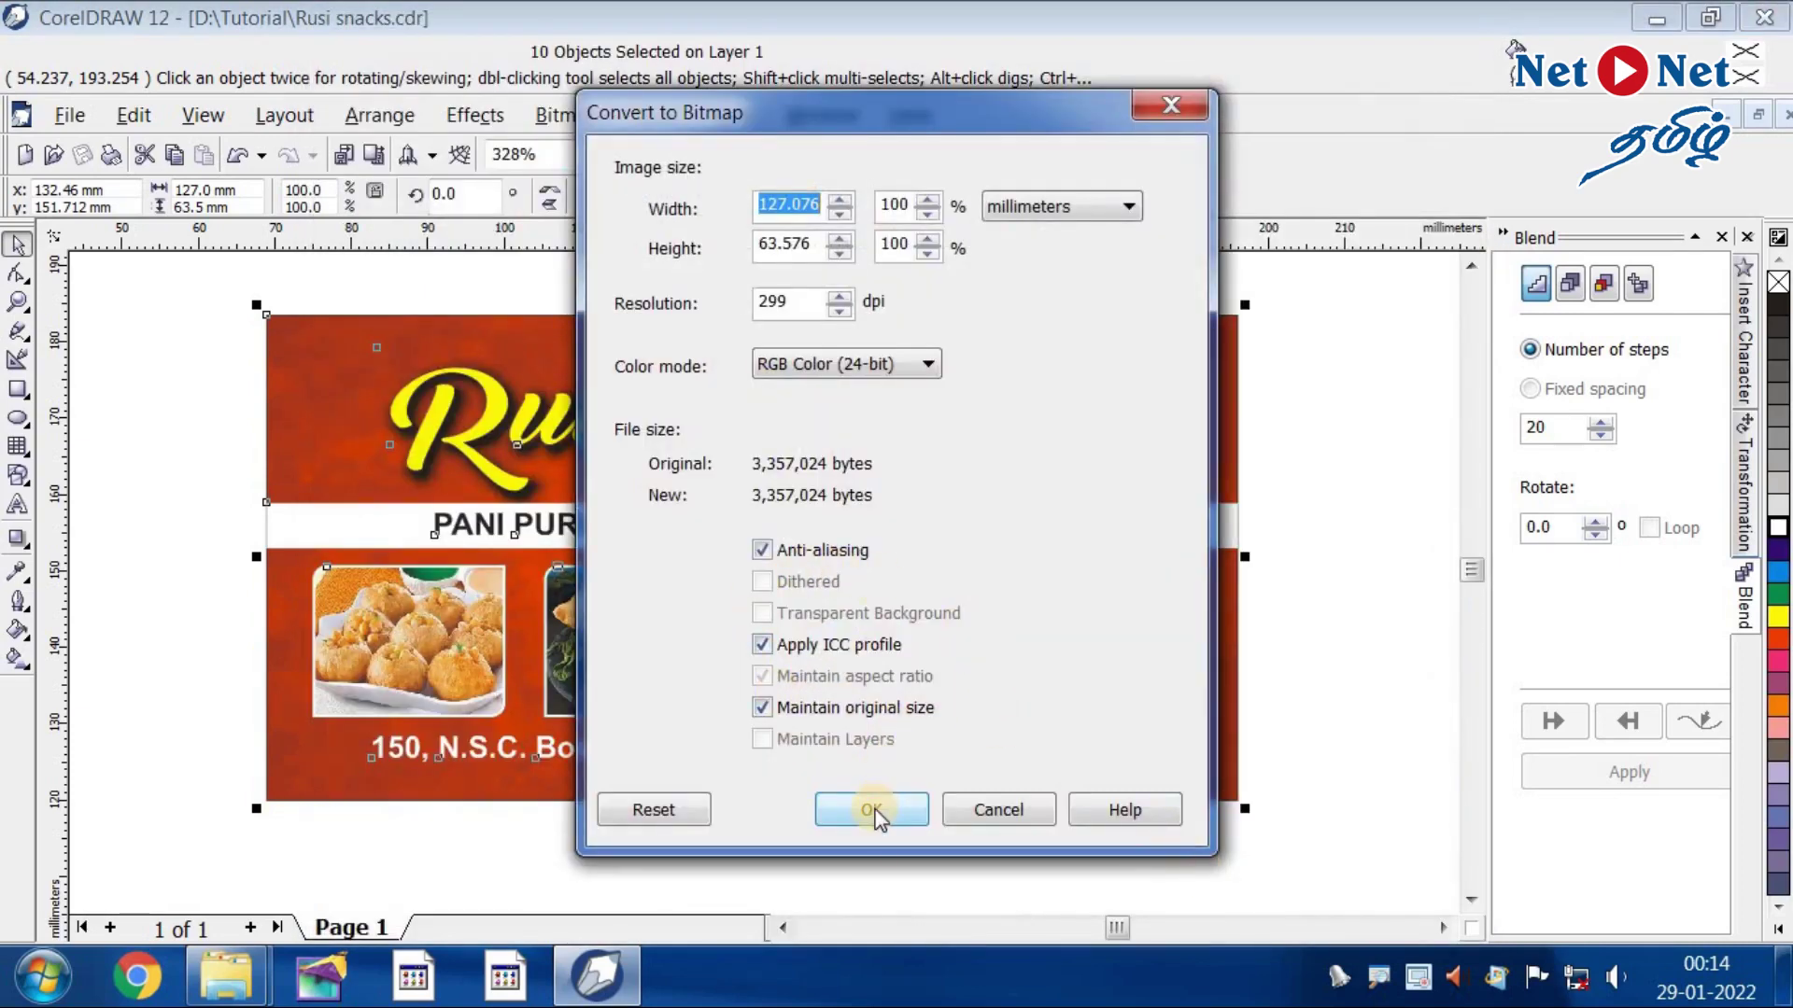
- Set the exported bitmap's resolution to 300 dpi
{"action": "double_click", "coordinate": [789, 302]}
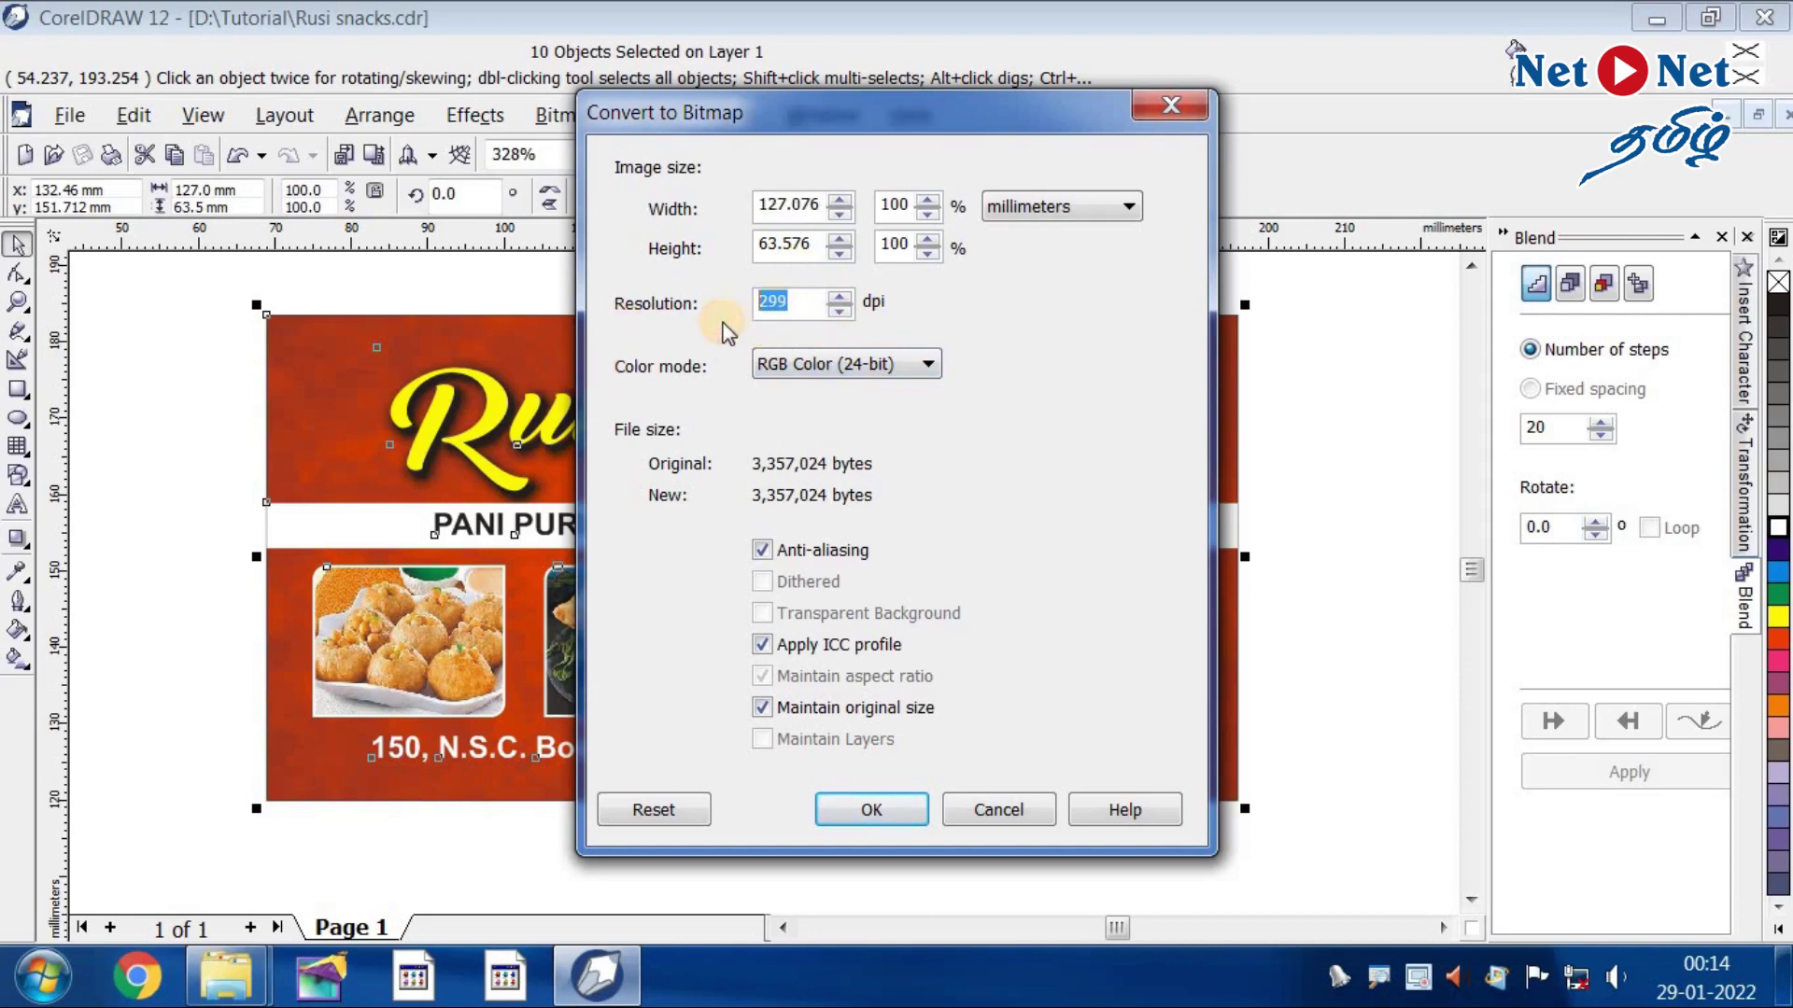
{"action": "type", "text": "300"}
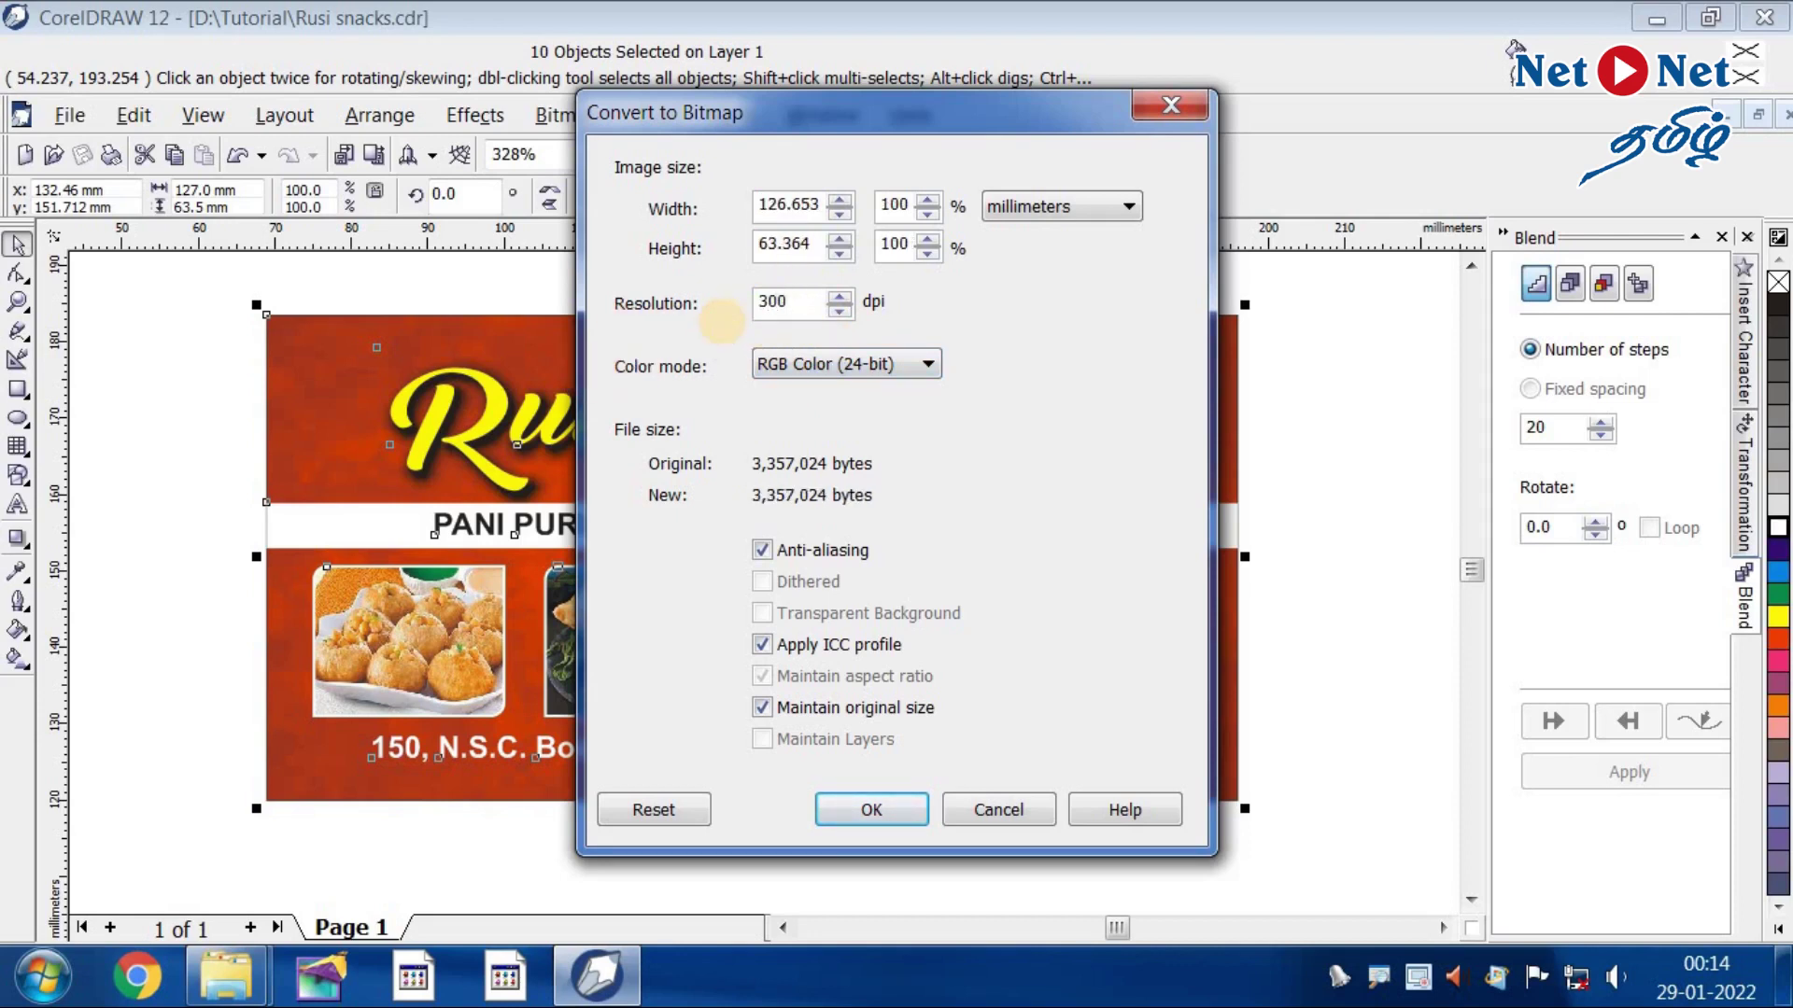
{"action": "left_click", "coordinate": [876, 811]}
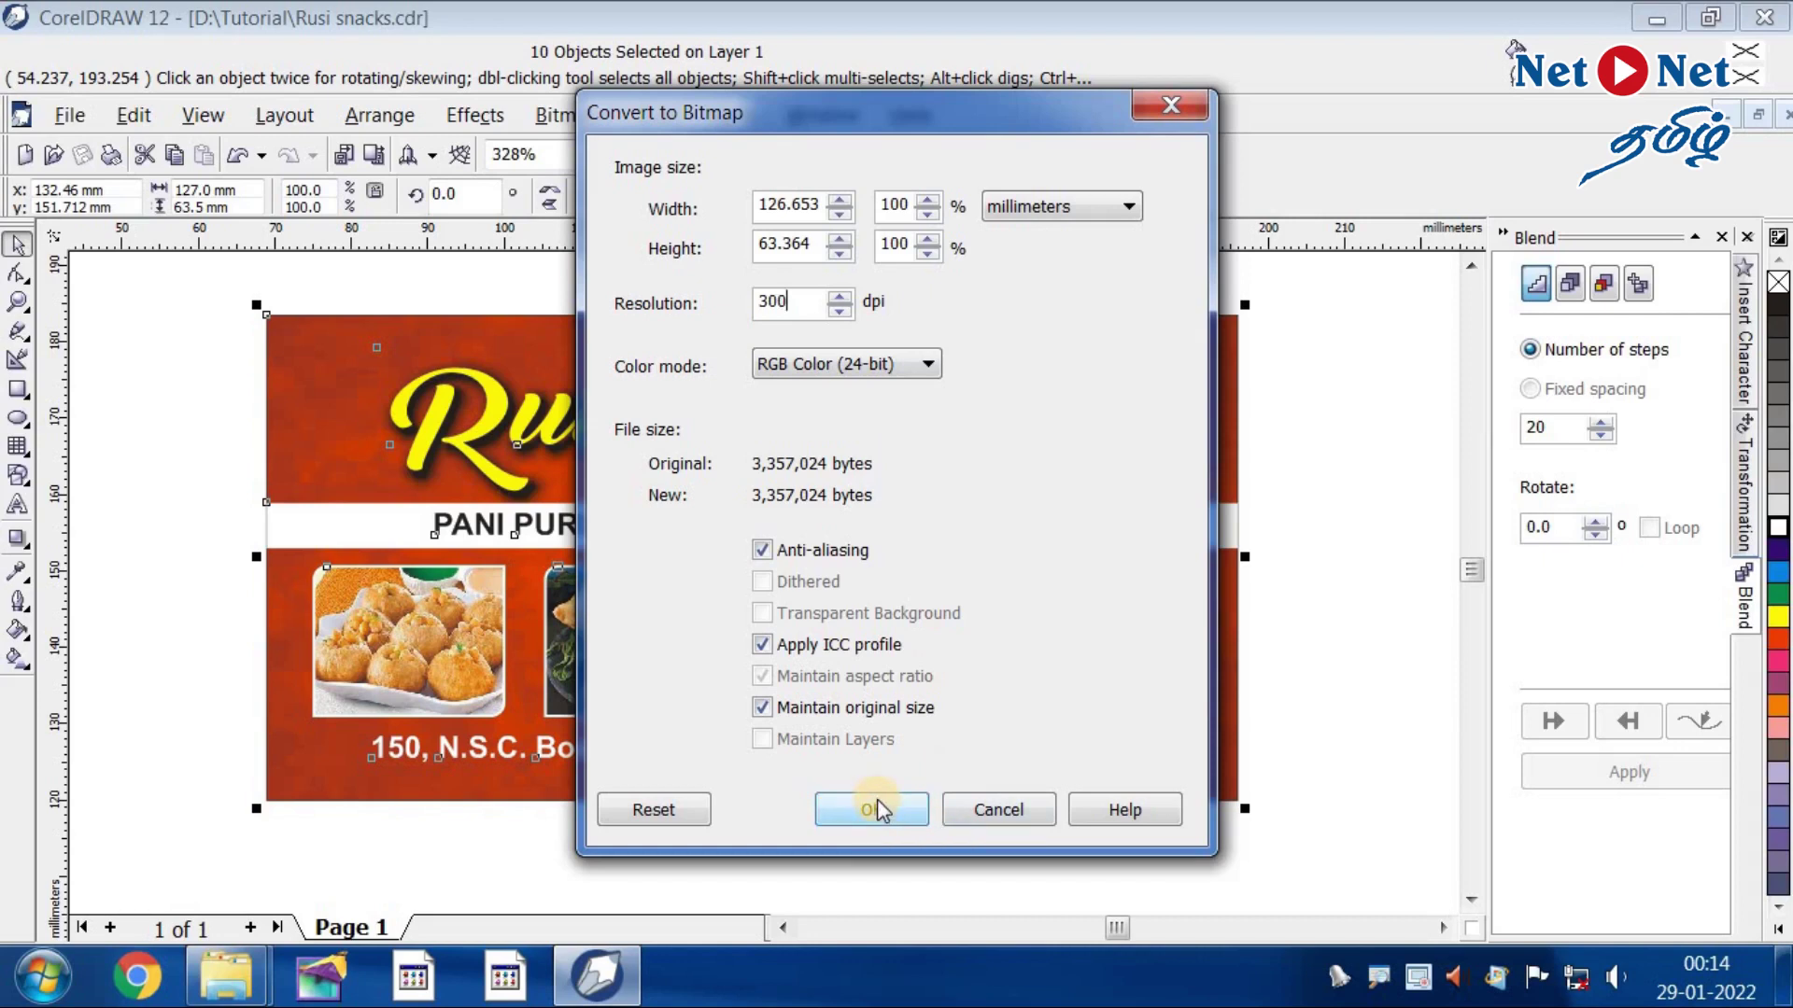
- Try a bitmap resolution of 600 dpi with the image width scaled to 100%
{"action": "left_click_drag", "start_coordinate": [800, 301], "coordinate": [687, 338]}
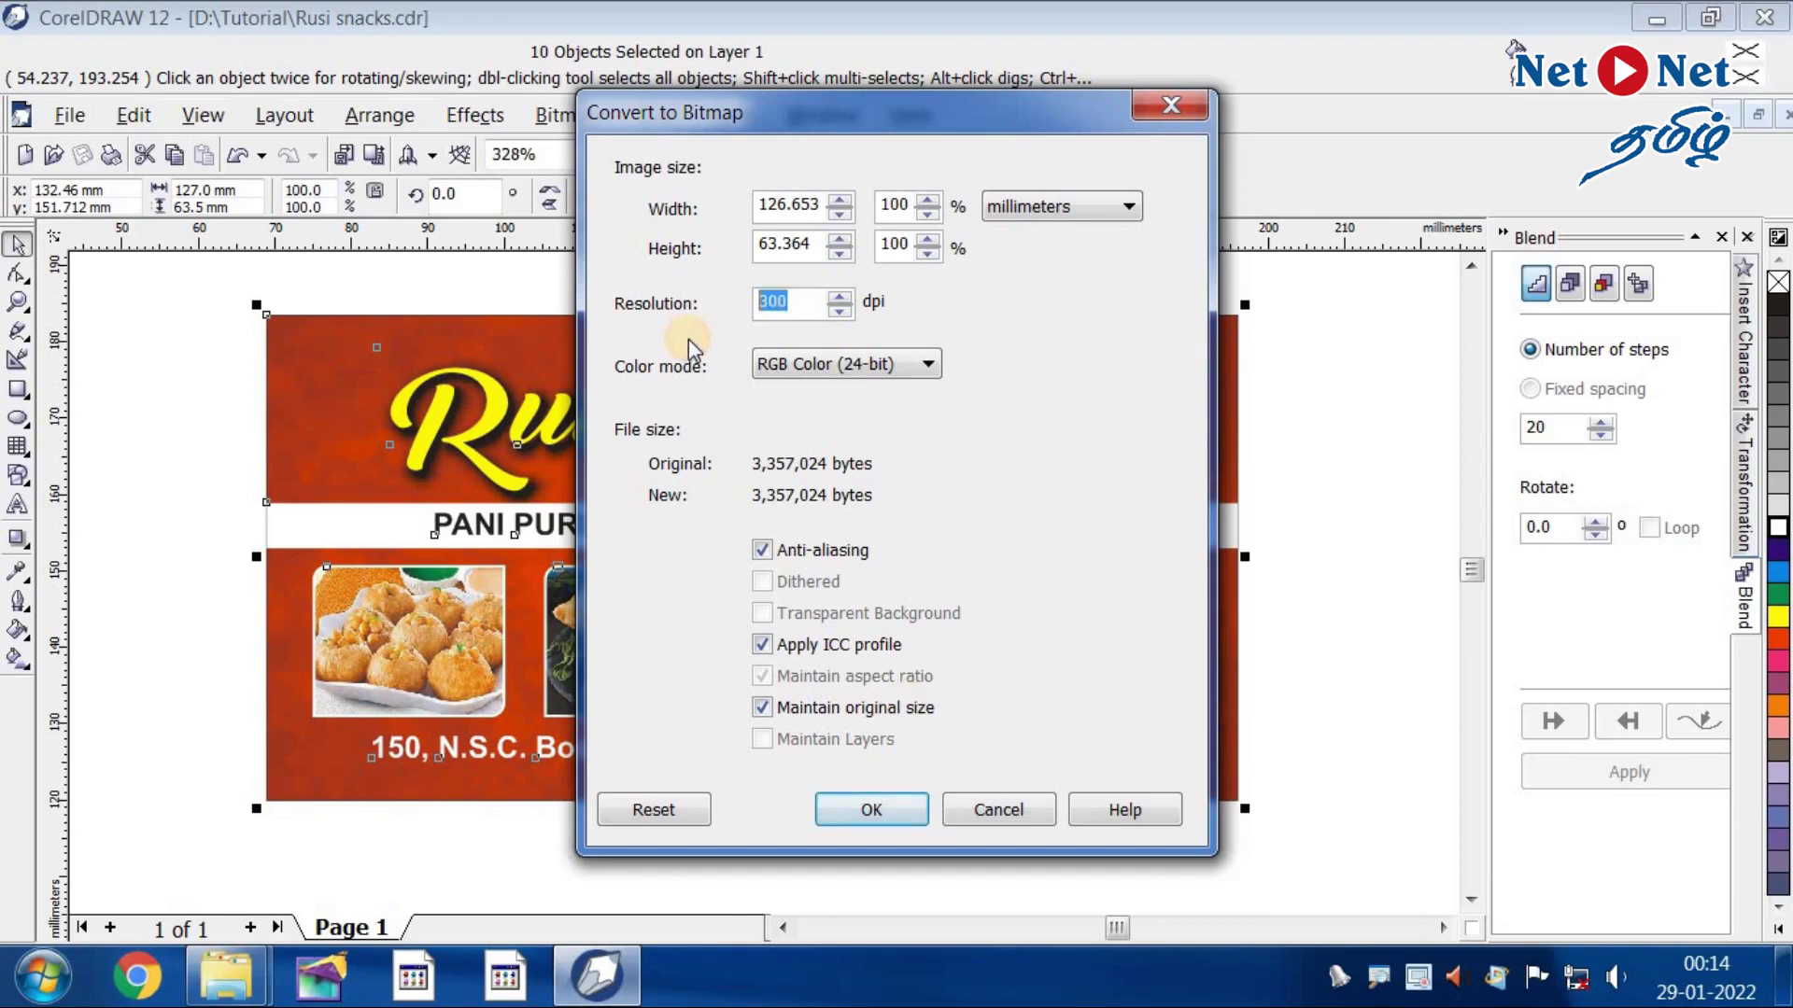
{"action": "type", "text": "600"}
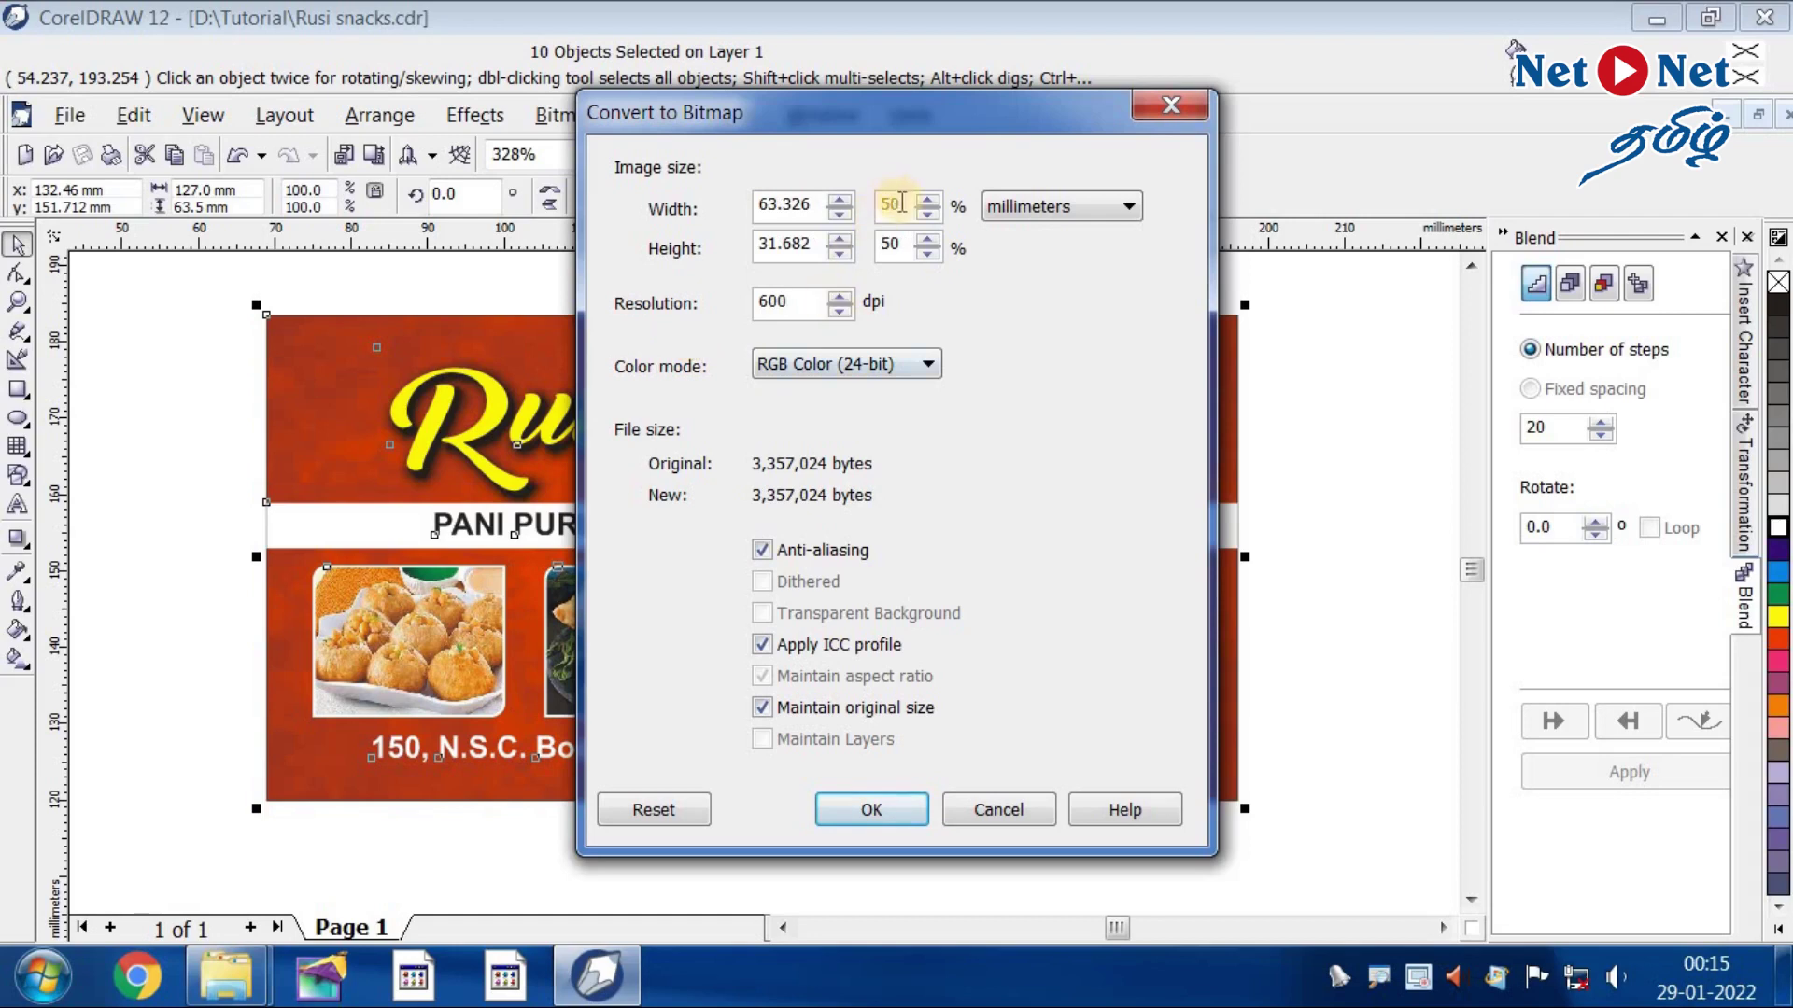
{"action": "key", "text": "Tab"}
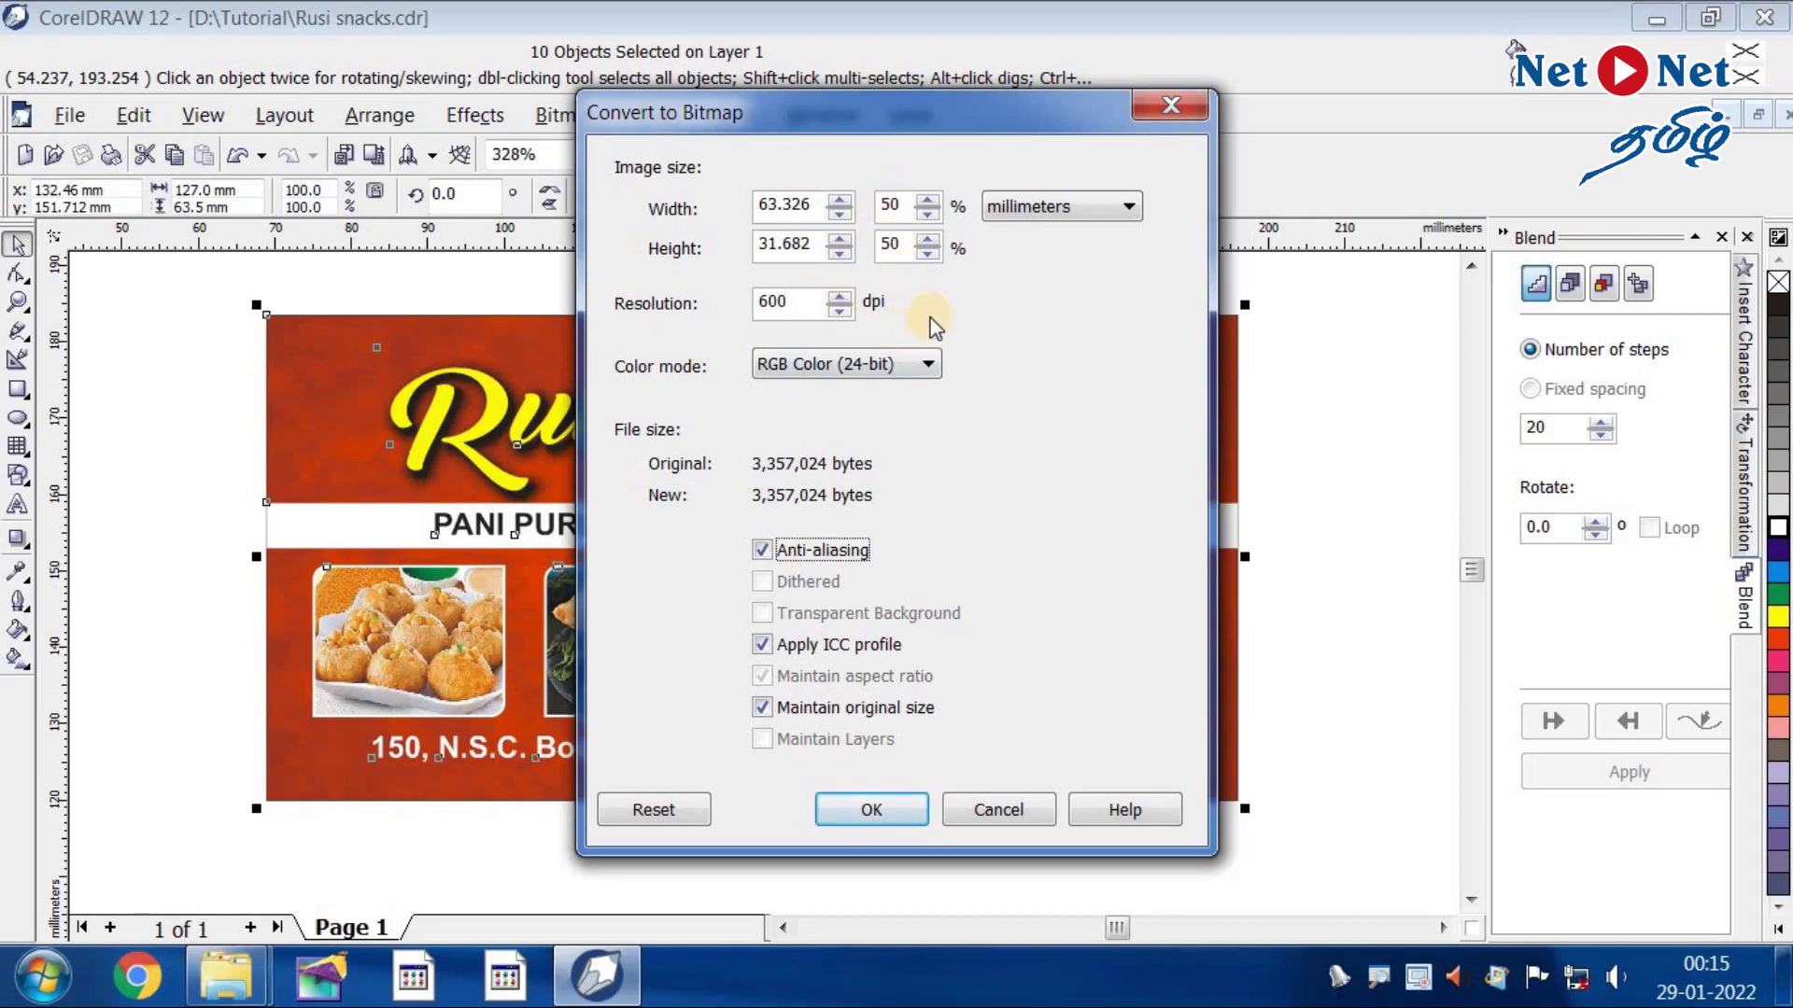
{"action": "left_click", "coordinate": [892, 205]}
{"action": "type", "text": "100"}
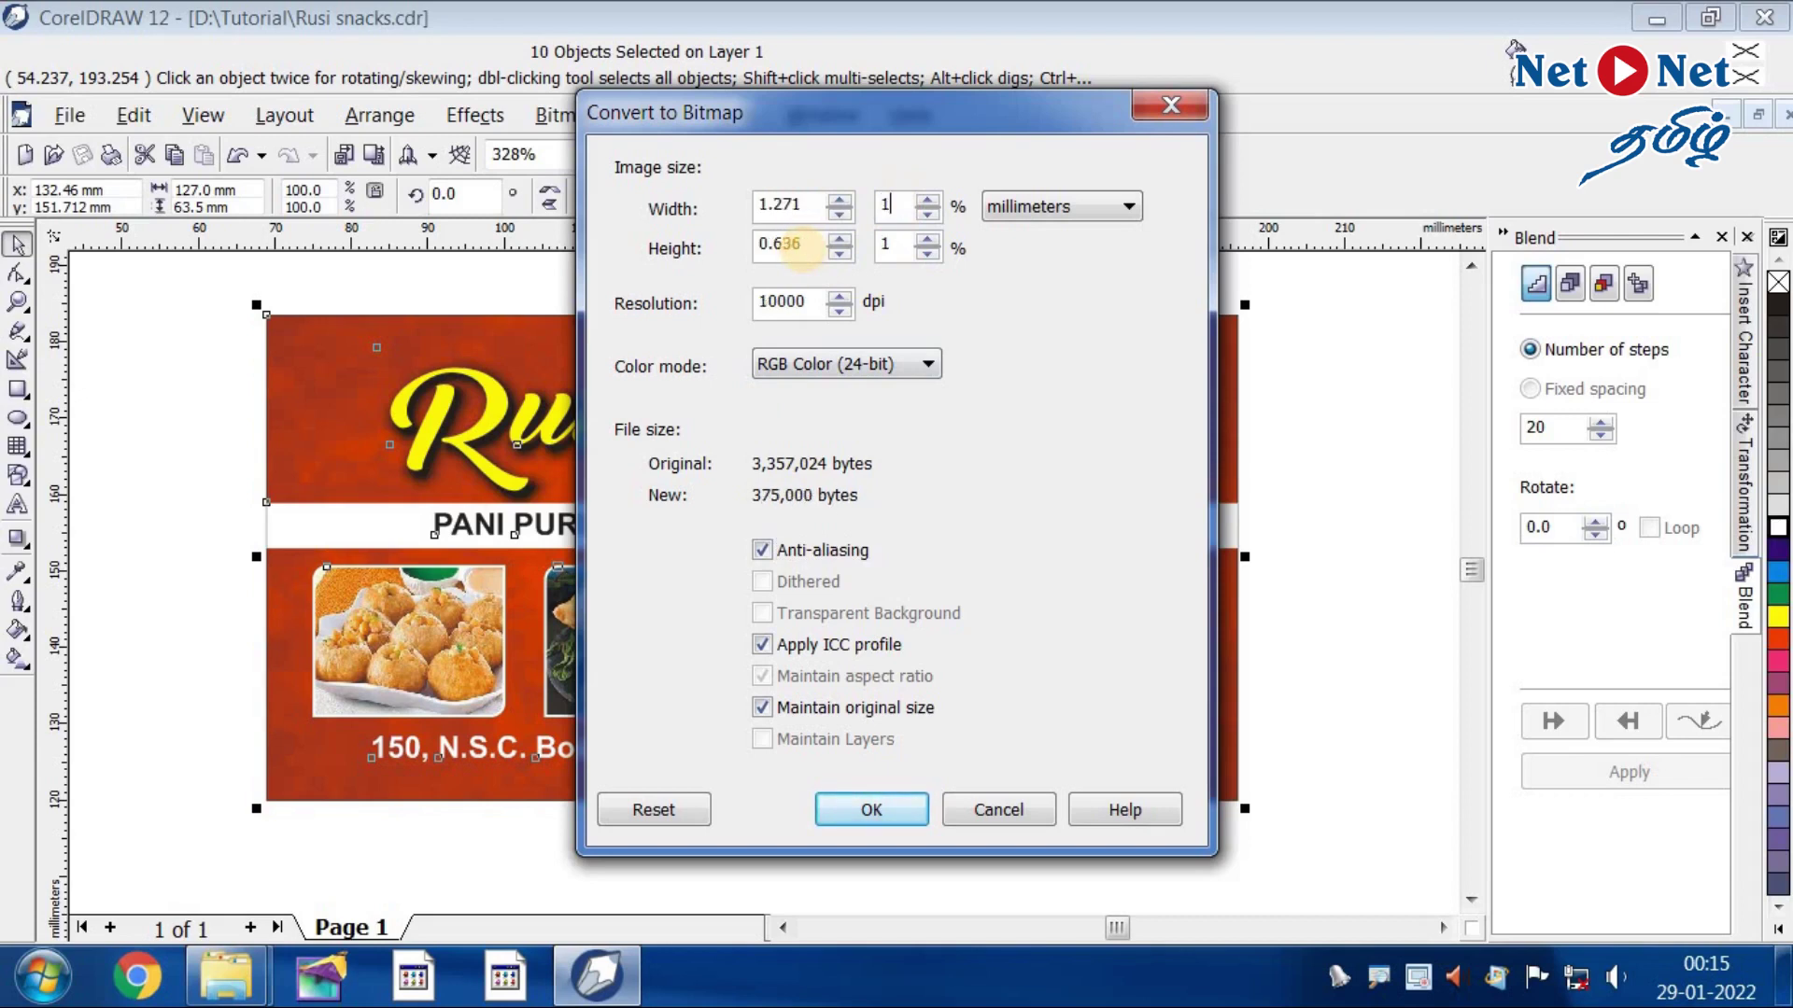
- Turn off Maintain original size and set the bitmap resolution to 600 dpi
{"action": "left_click", "coordinate": [760, 718]}
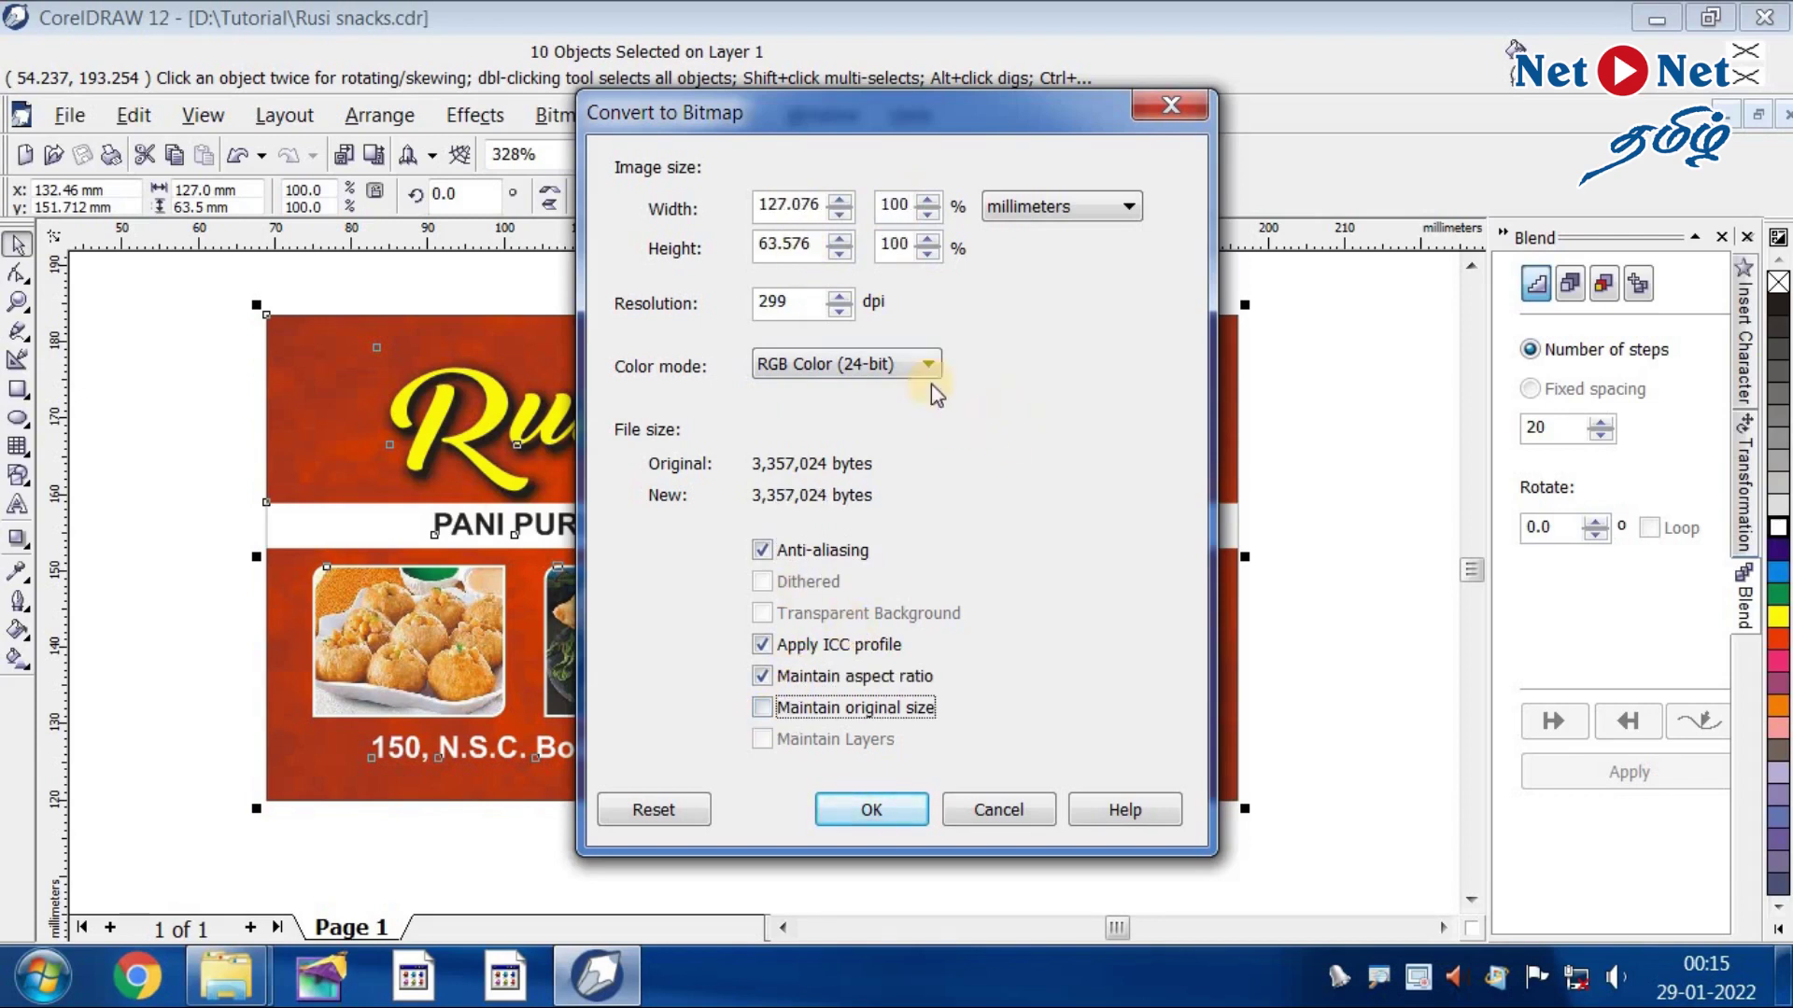
{"action": "double_click", "coordinate": [789, 304]}
{"action": "type", "text": "600"}
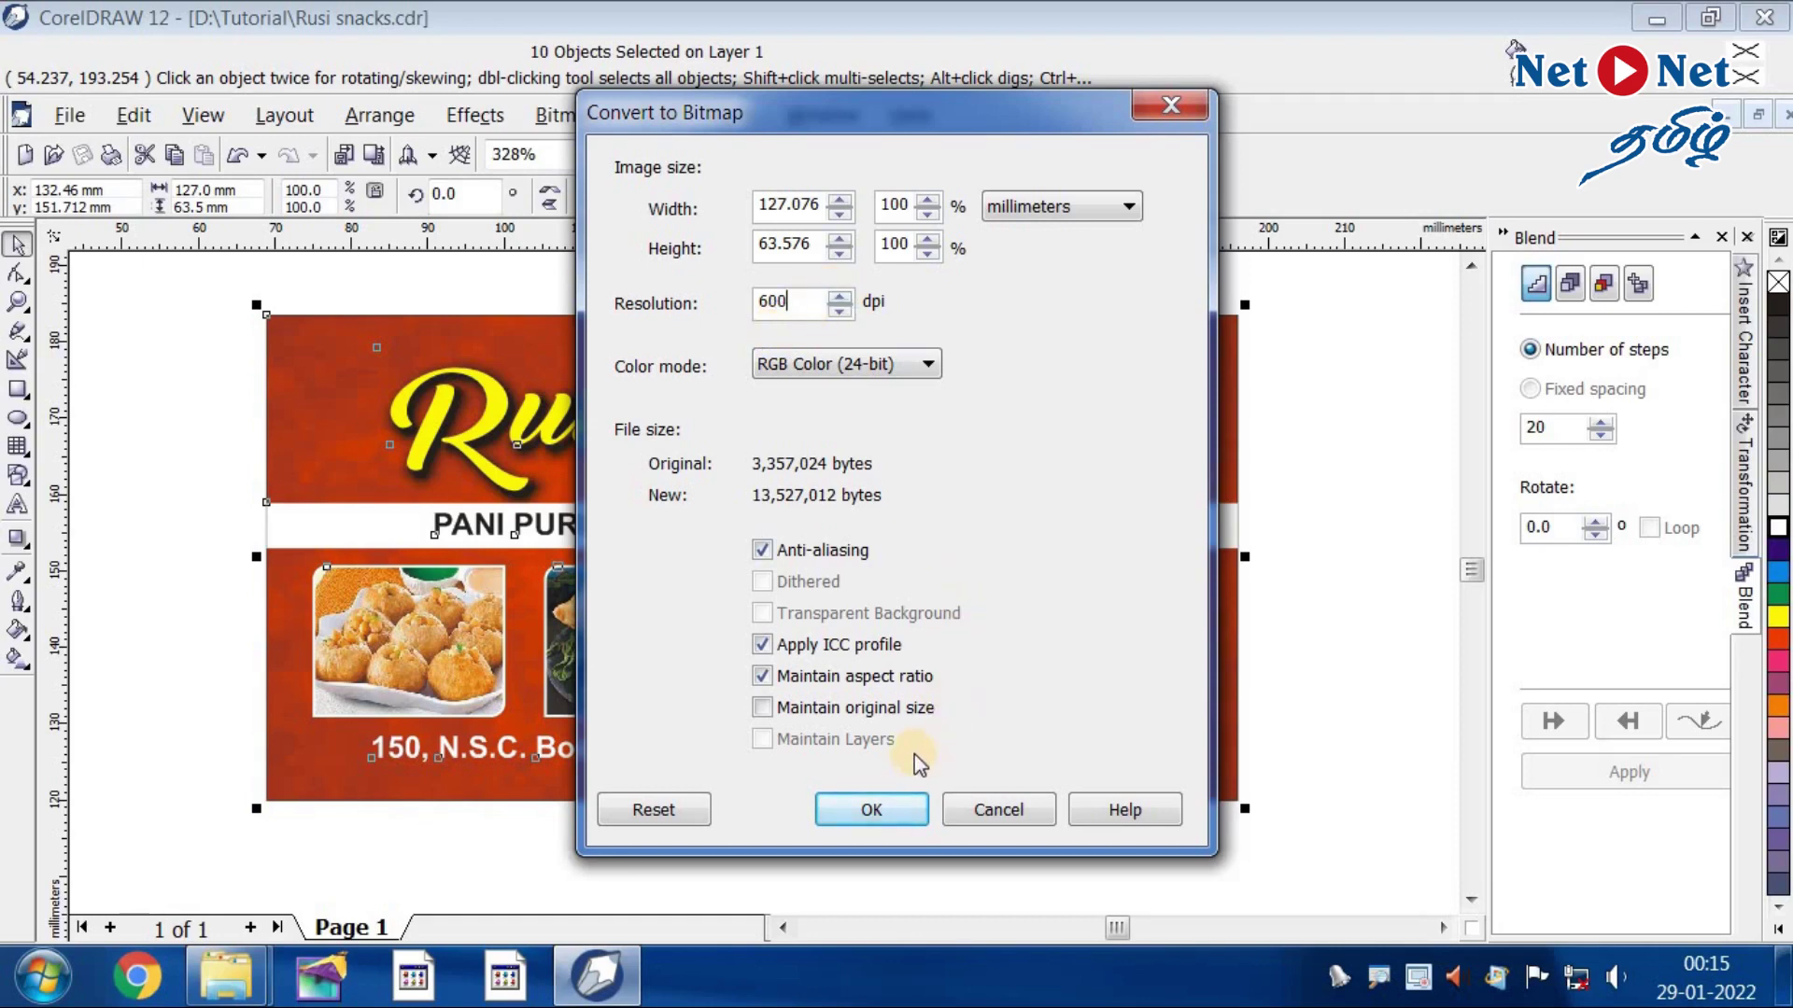
- Accept the bitmap settings and finish the JPEG export with compression 10, smoothing 10 and Standard (4:2:2) subformat
{"action": "left_click", "coordinate": [871, 809]}
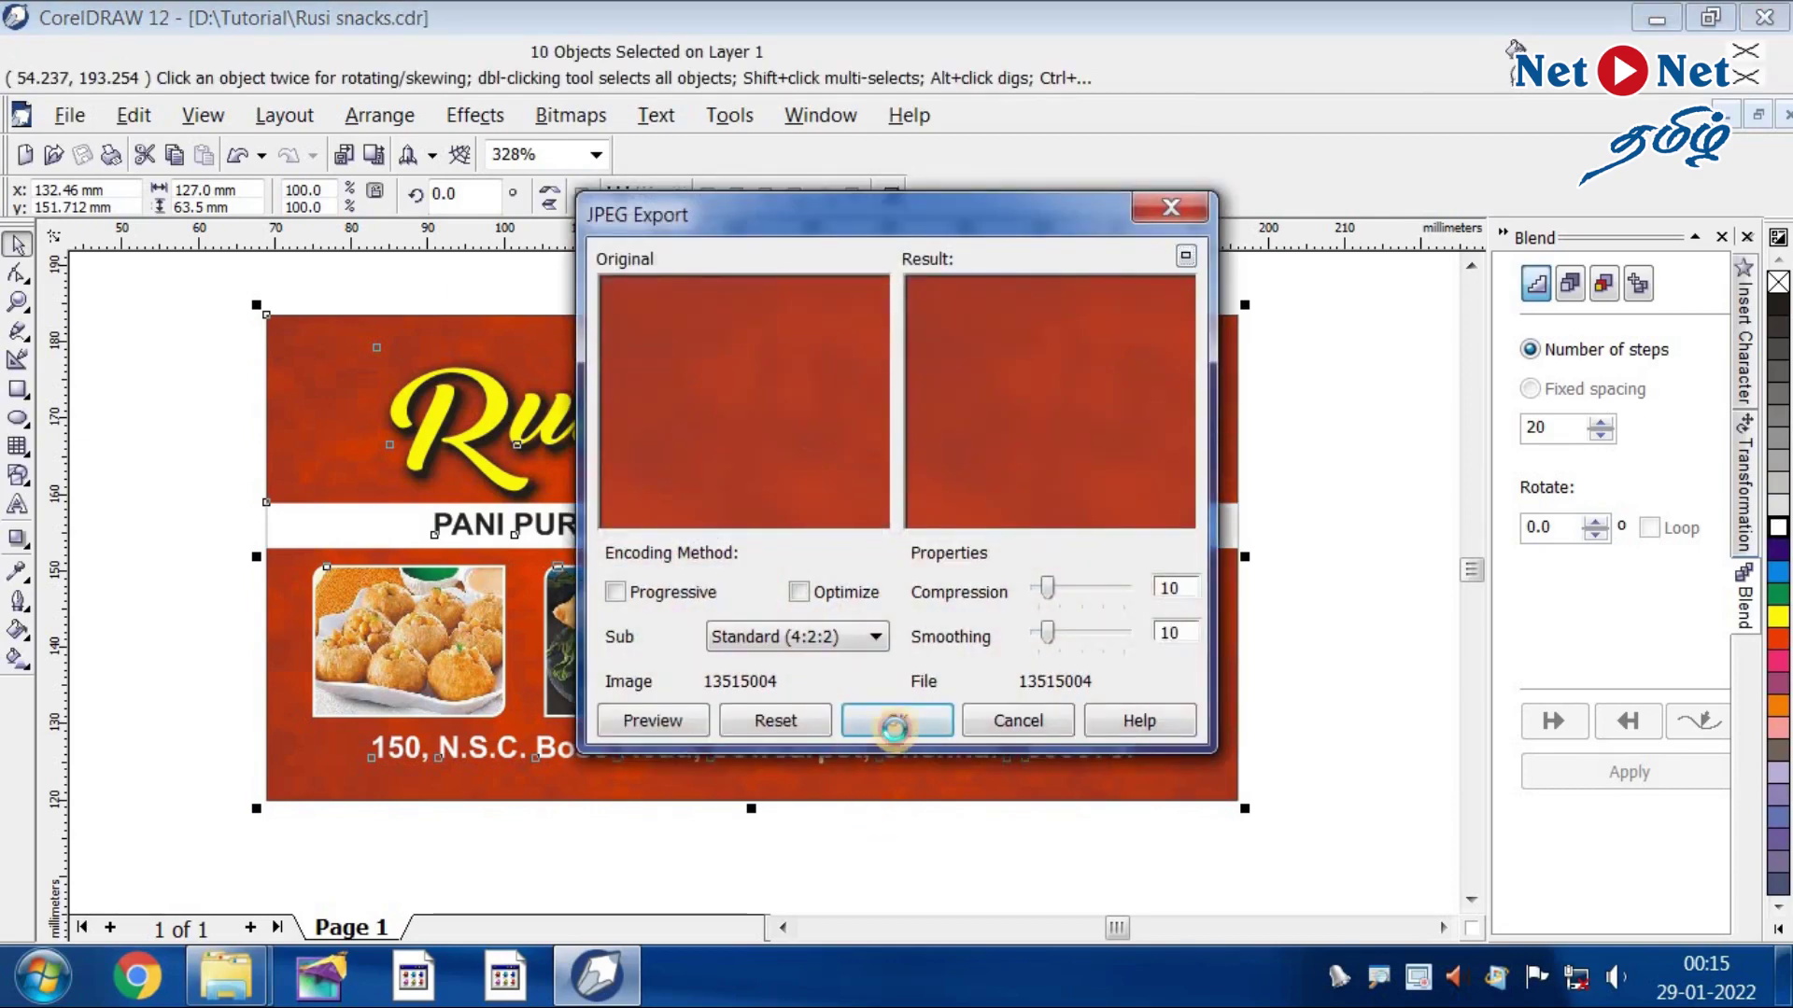
{"action": "left_click", "coordinate": [895, 727]}
{"action": "left_click", "coordinate": [935, 856]}
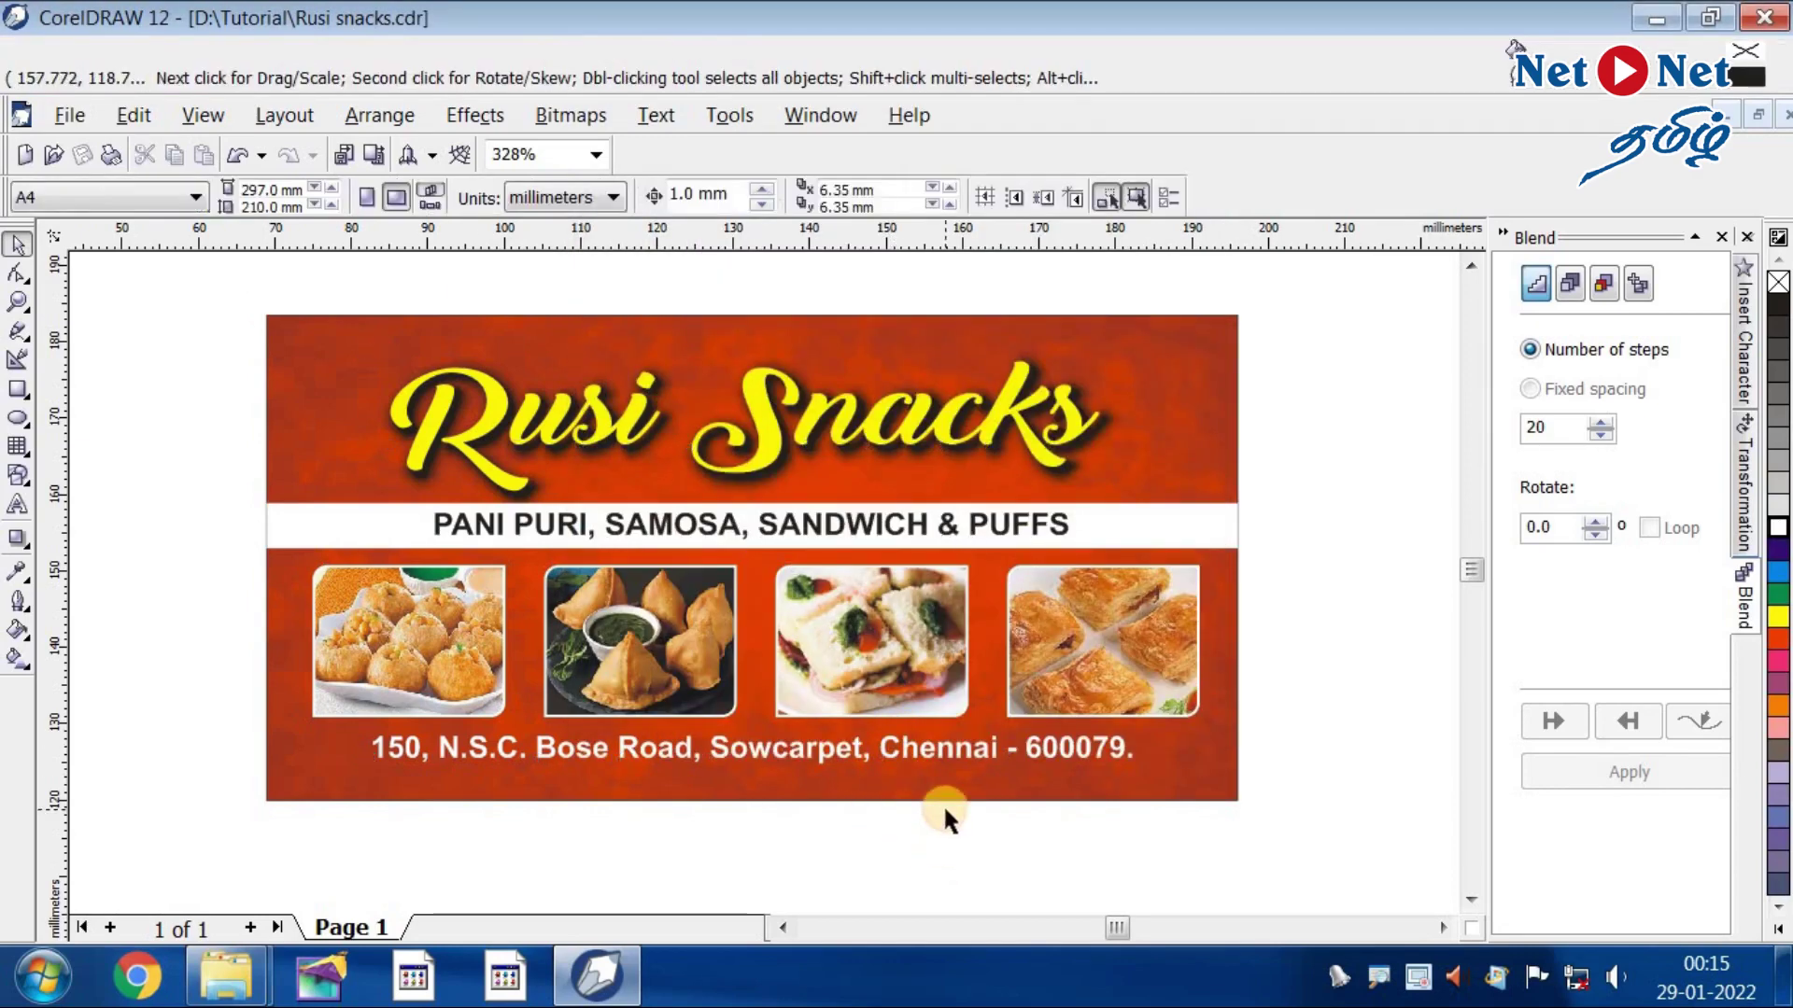
- Import the exported rusi JPEG from the Desktop and place it beside the original card, across the page's right edge
{"action": "key", "text": "F3"}
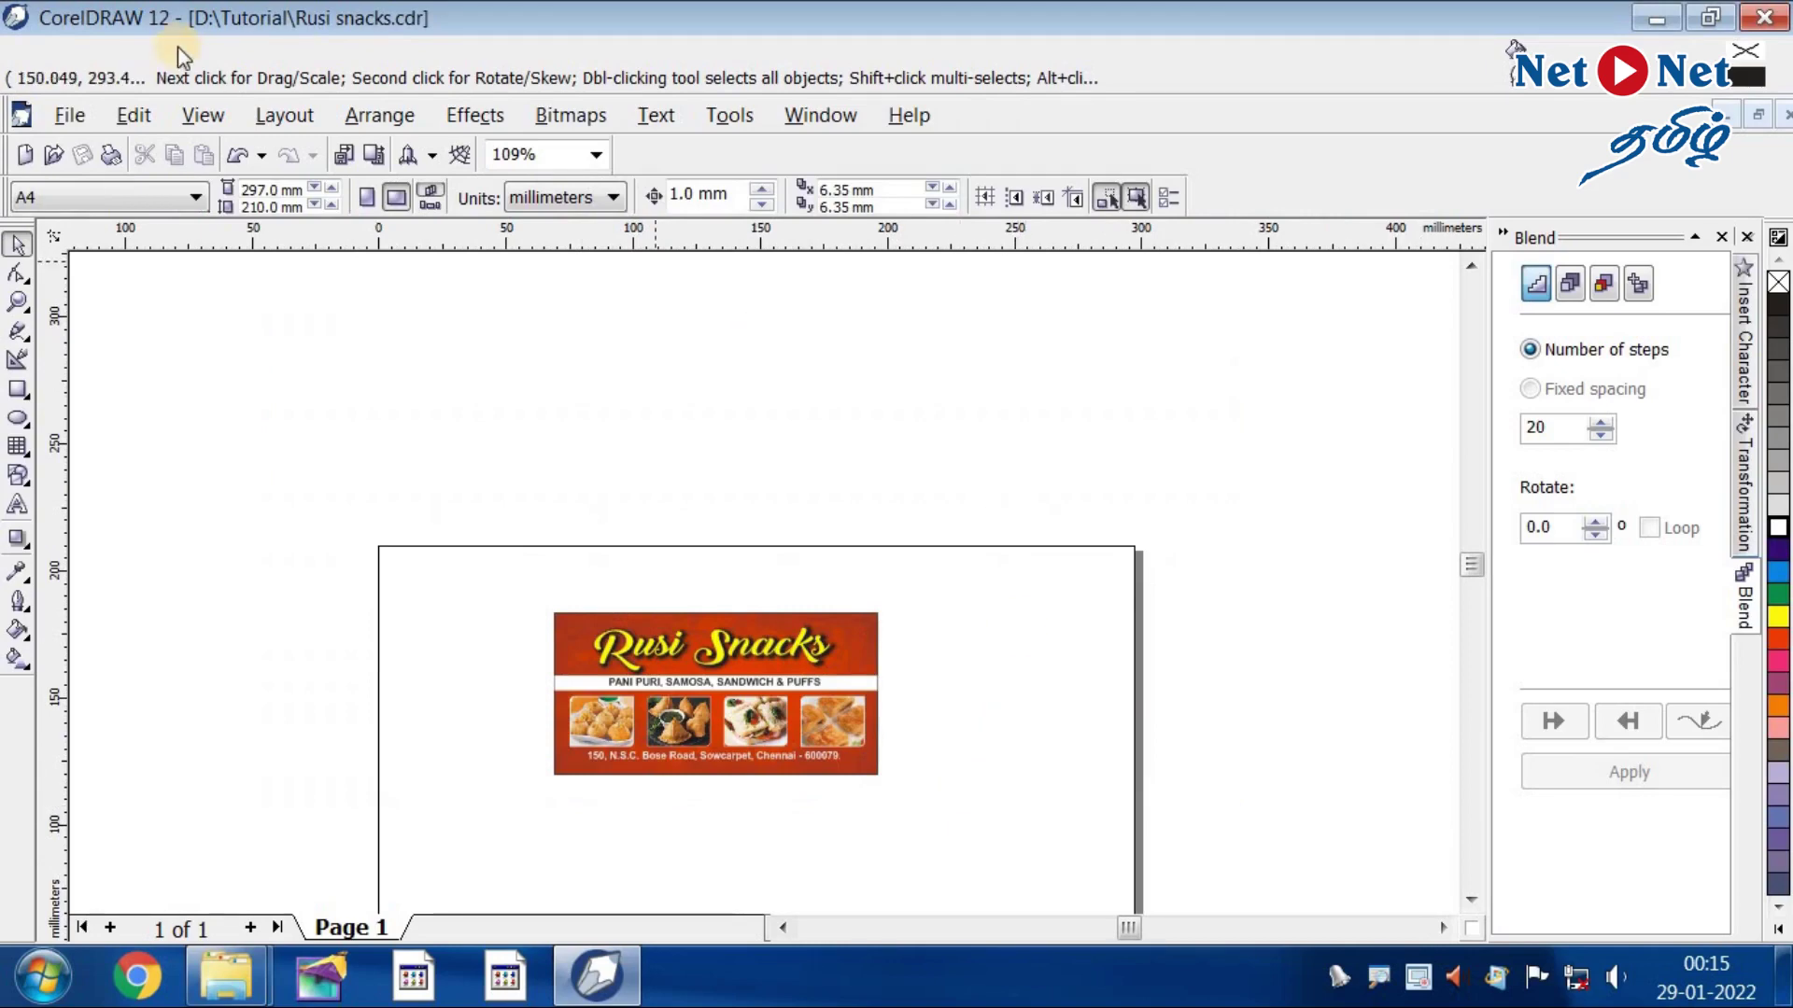
{"action": "left_click", "coordinate": [90, 121]}
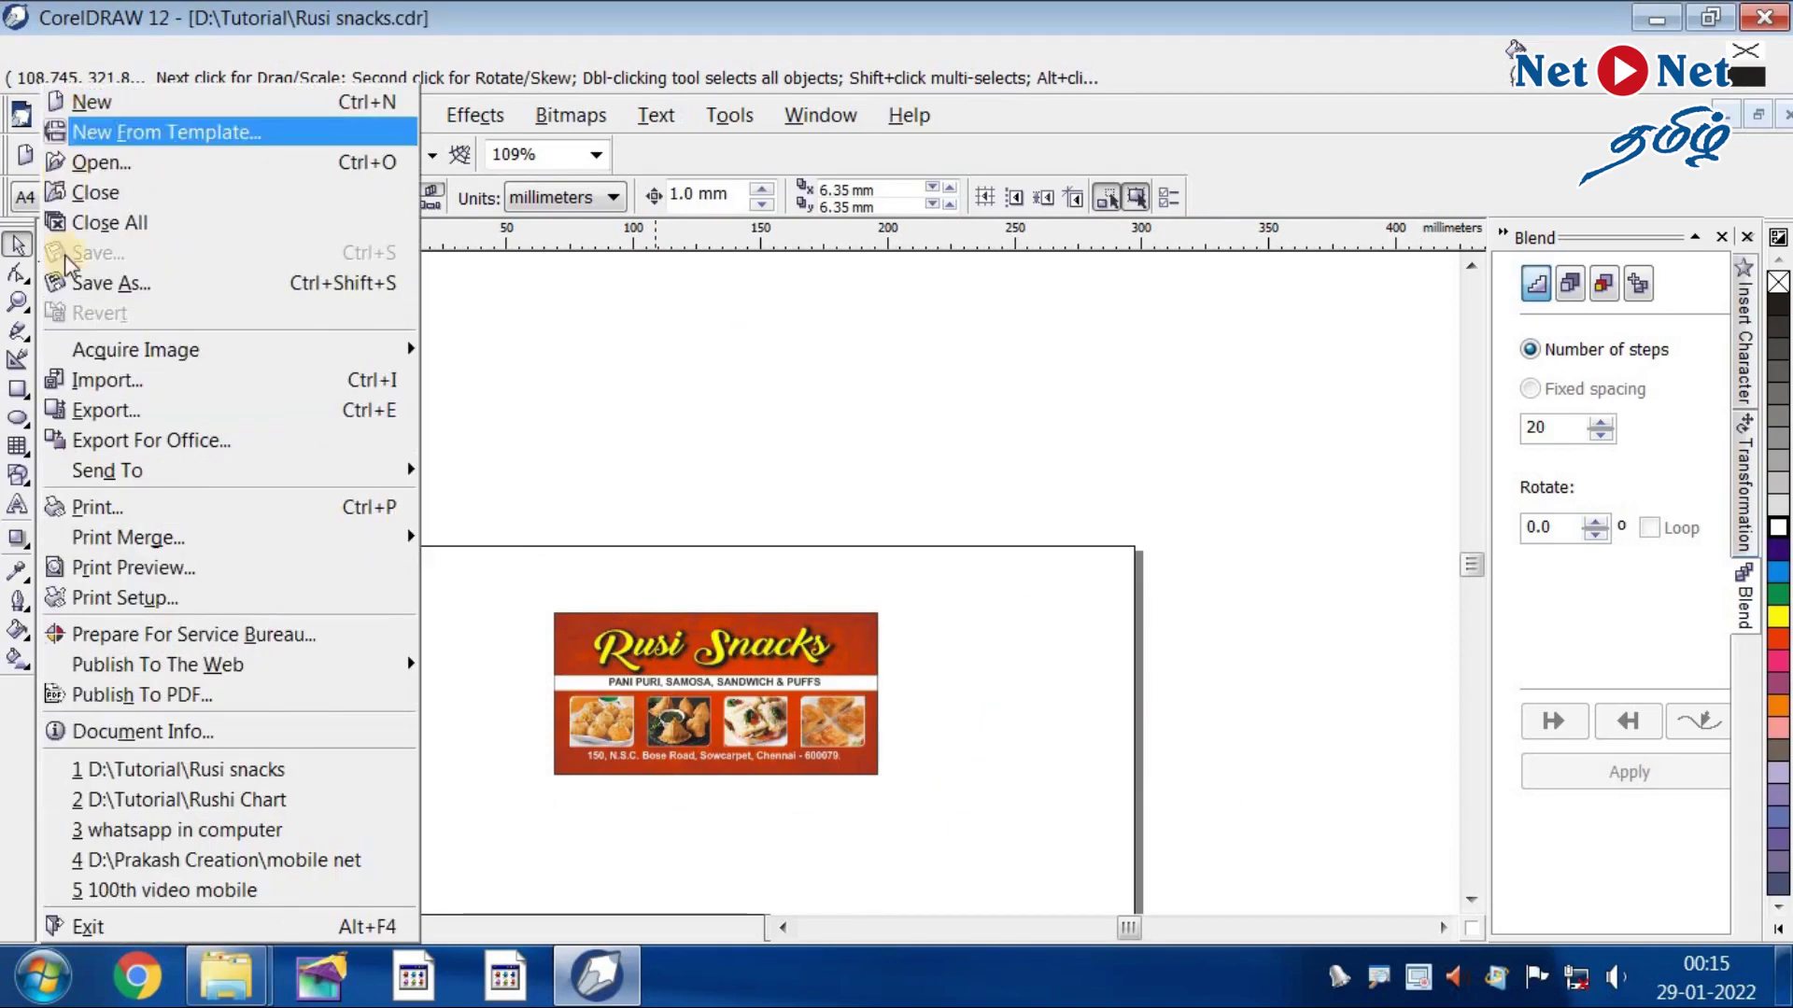
{"action": "left_click", "coordinate": [119, 379]}
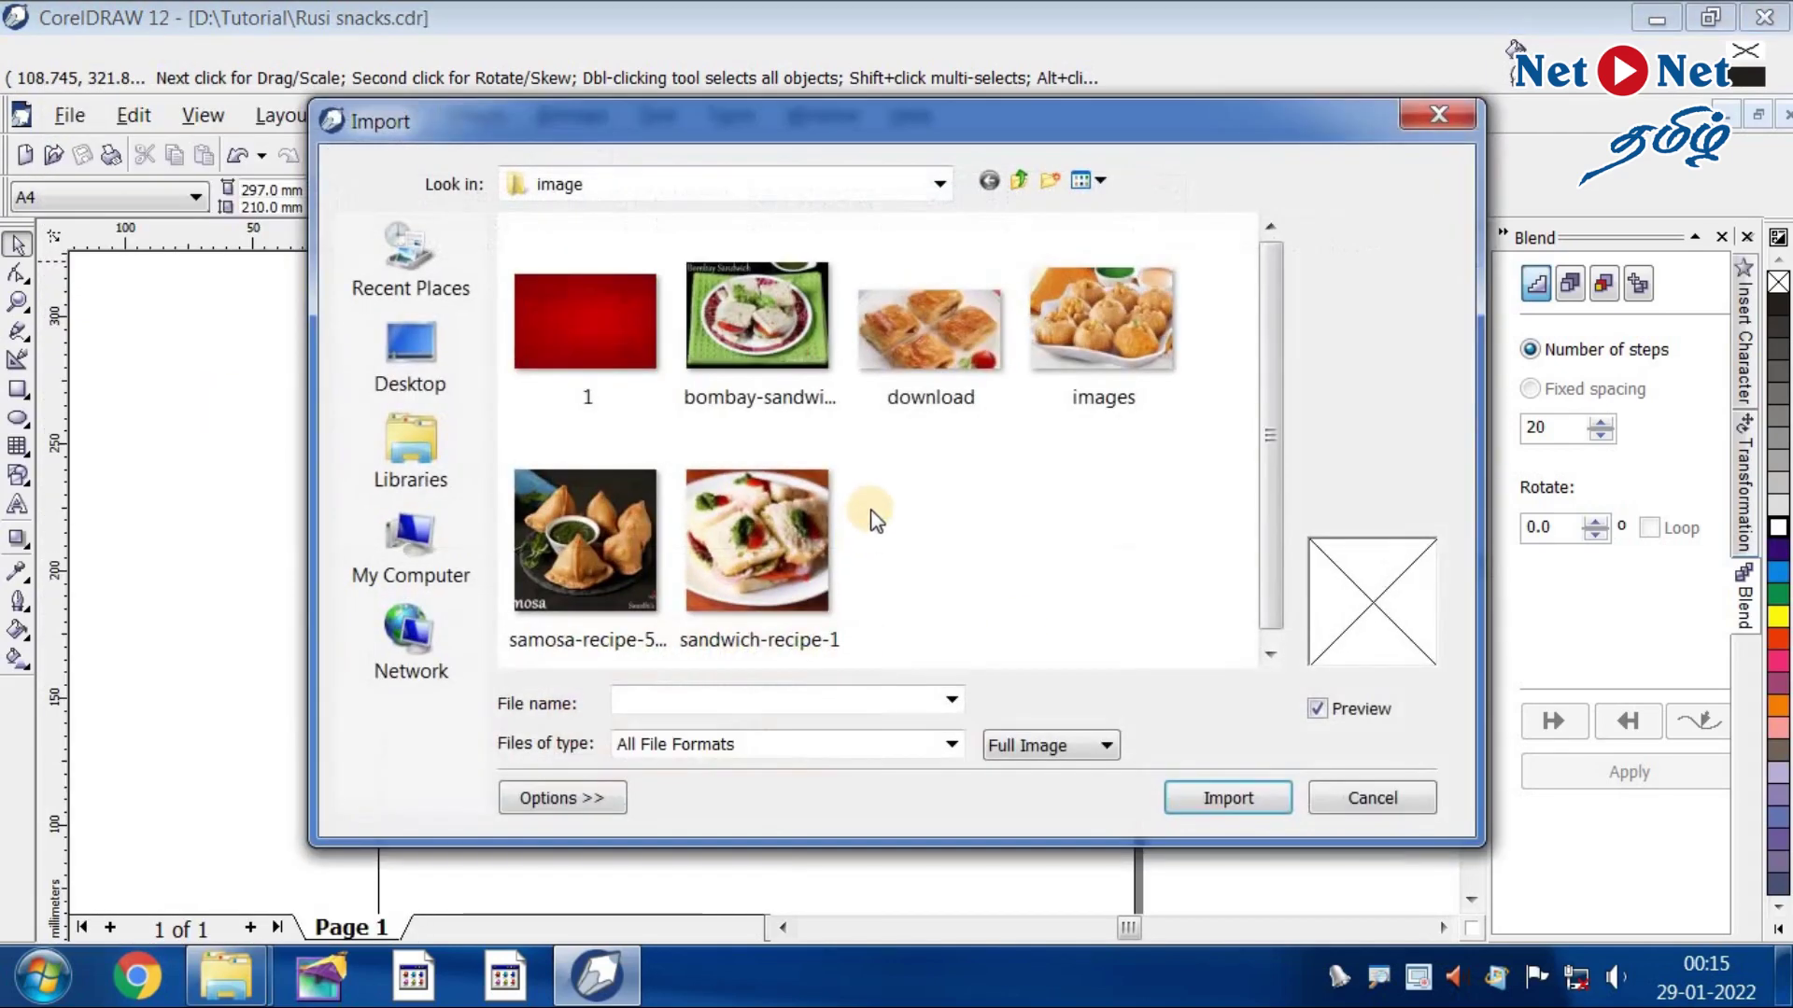
{"action": "left_click", "coordinate": [438, 383]}
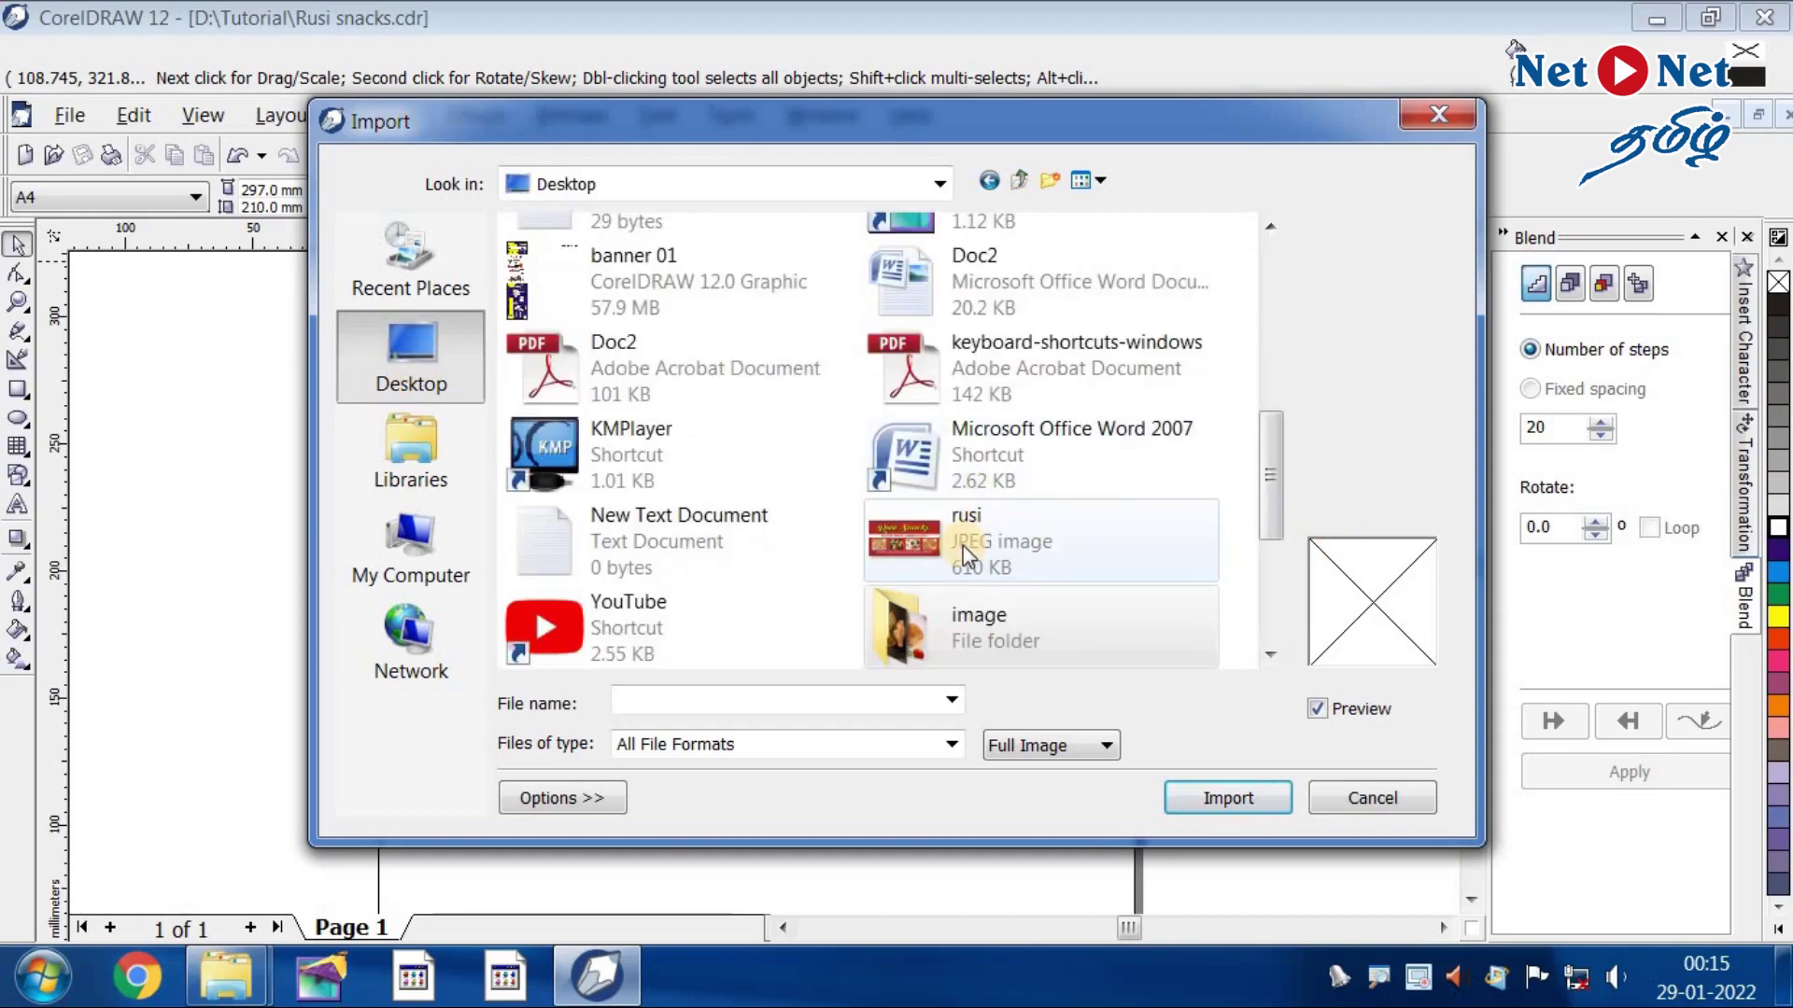
{"action": "left_click", "coordinate": [962, 545]}
{"action": "left_click", "coordinate": [1226, 795]}
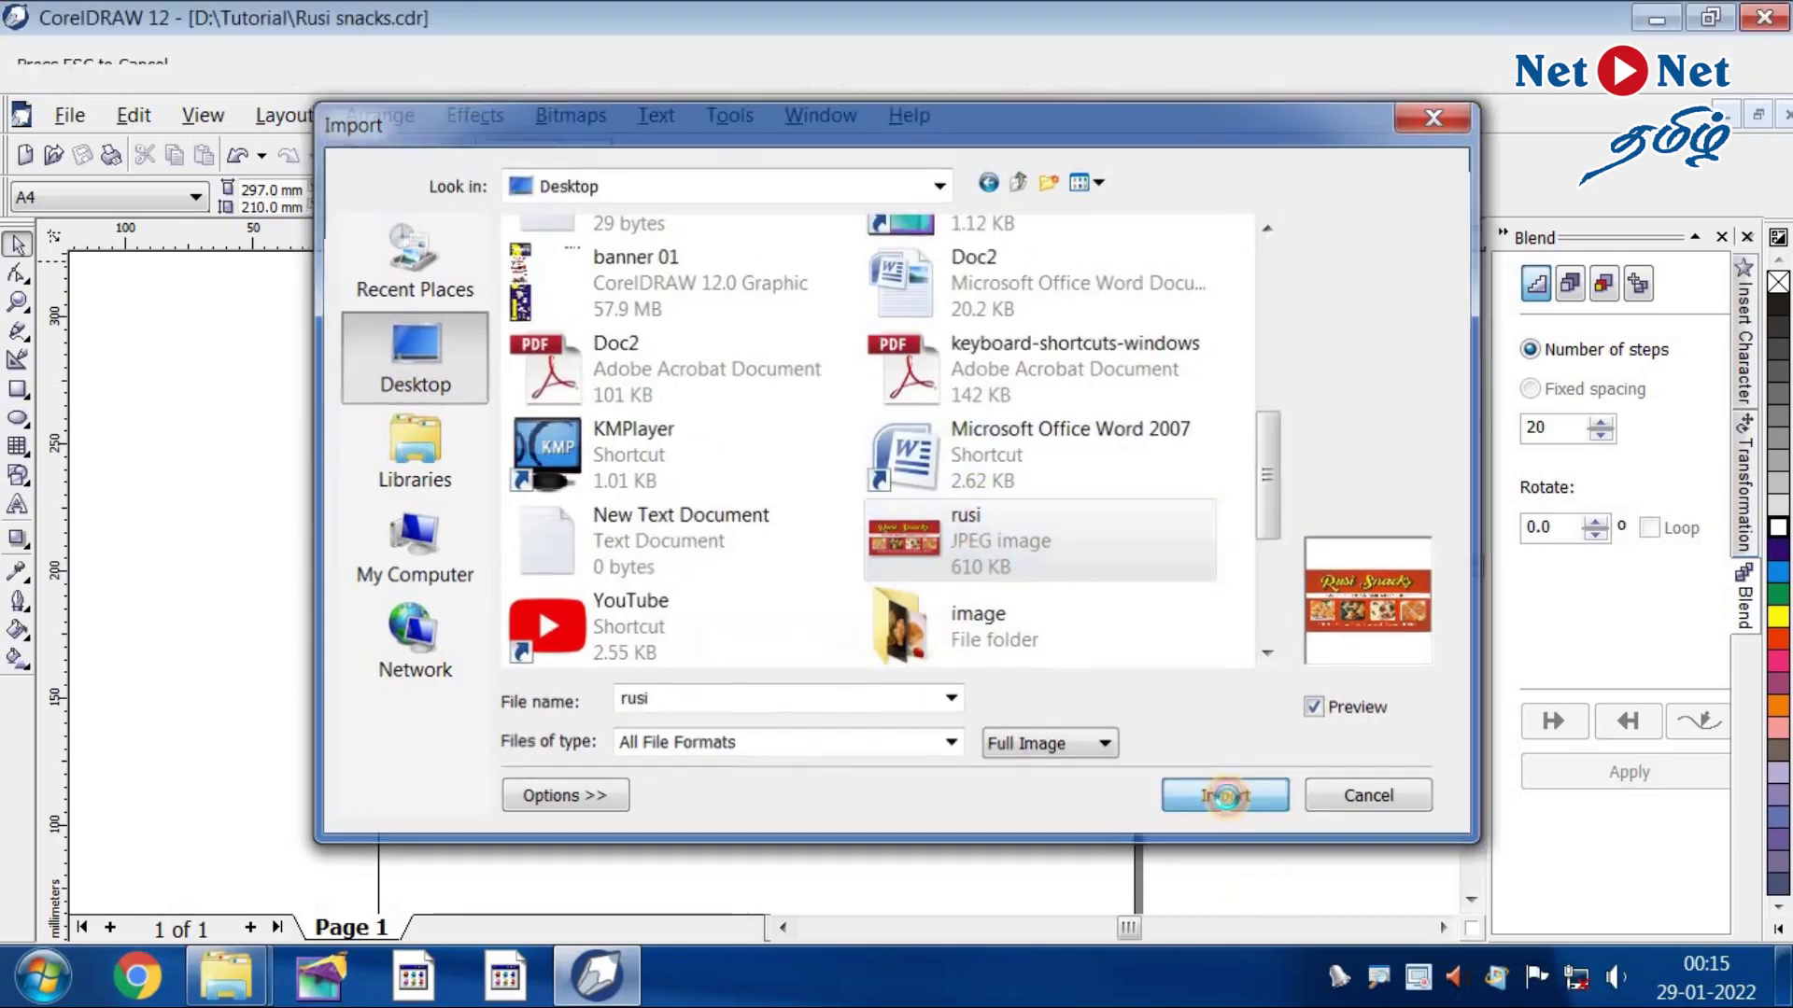
{"action": "left_click", "coordinate": [962, 604]}
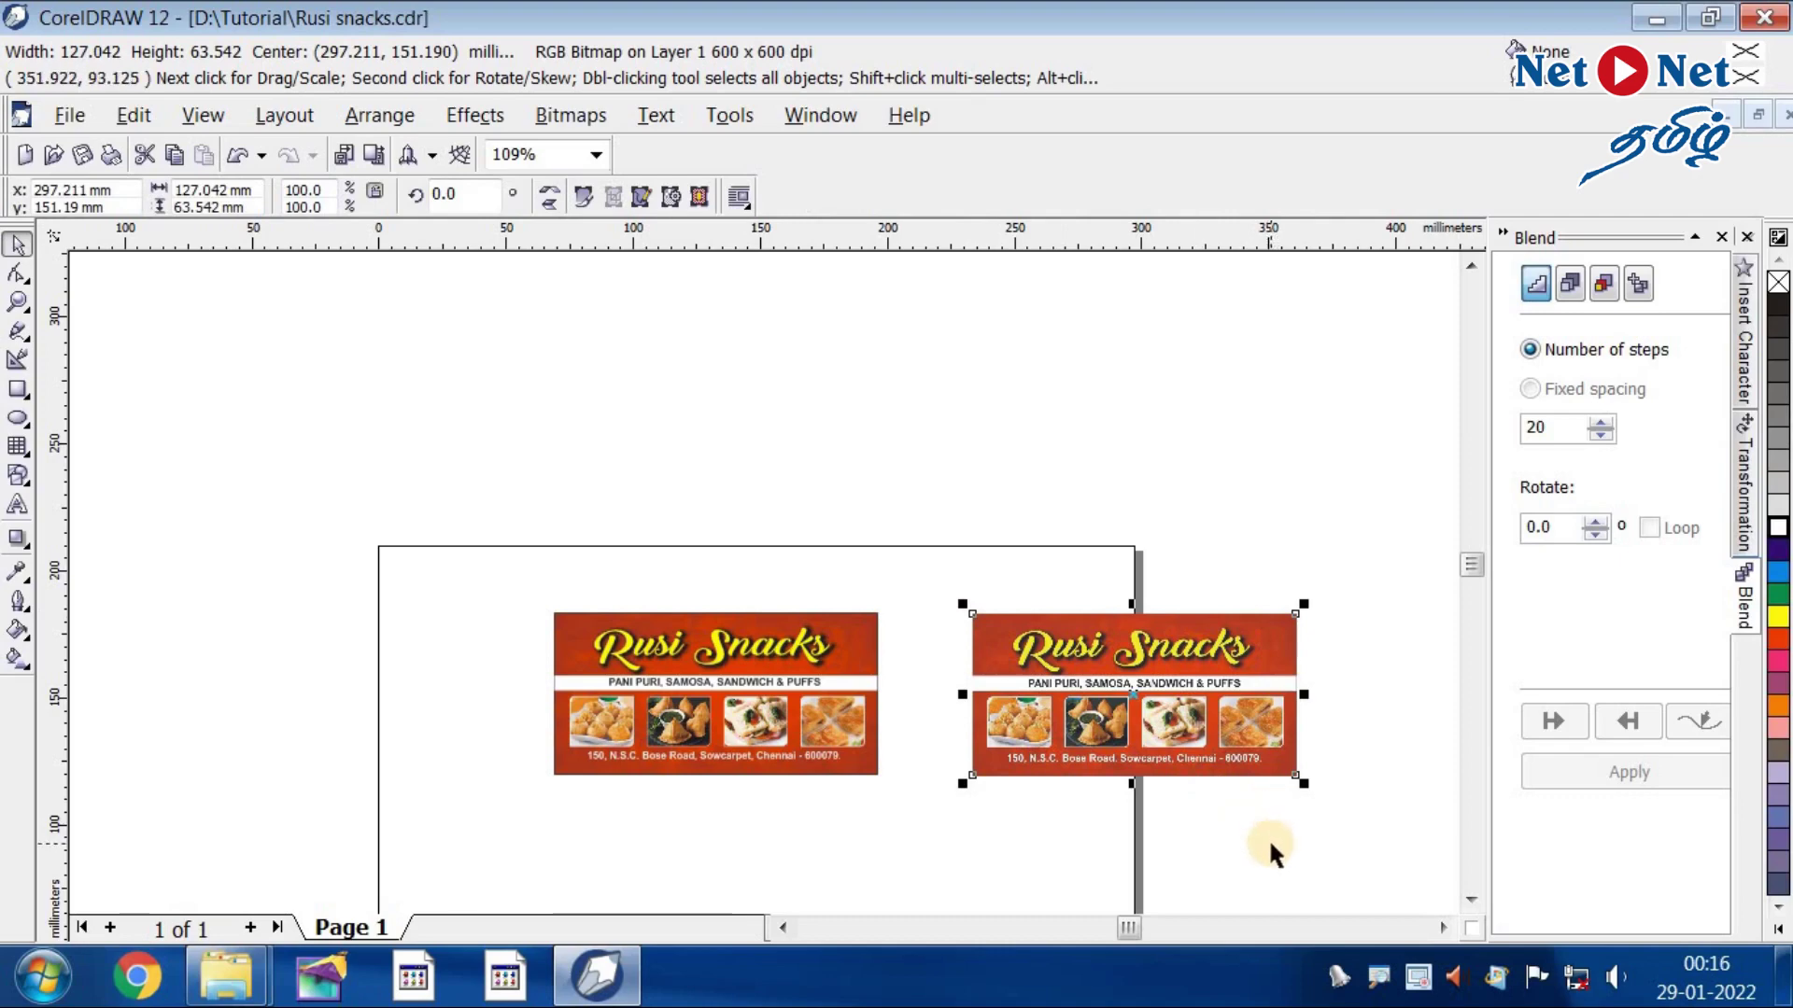
- Examine the imported card picture up close, checking the sharpness of its title, product band and snack pictures
{"action": "key", "text": "z"}
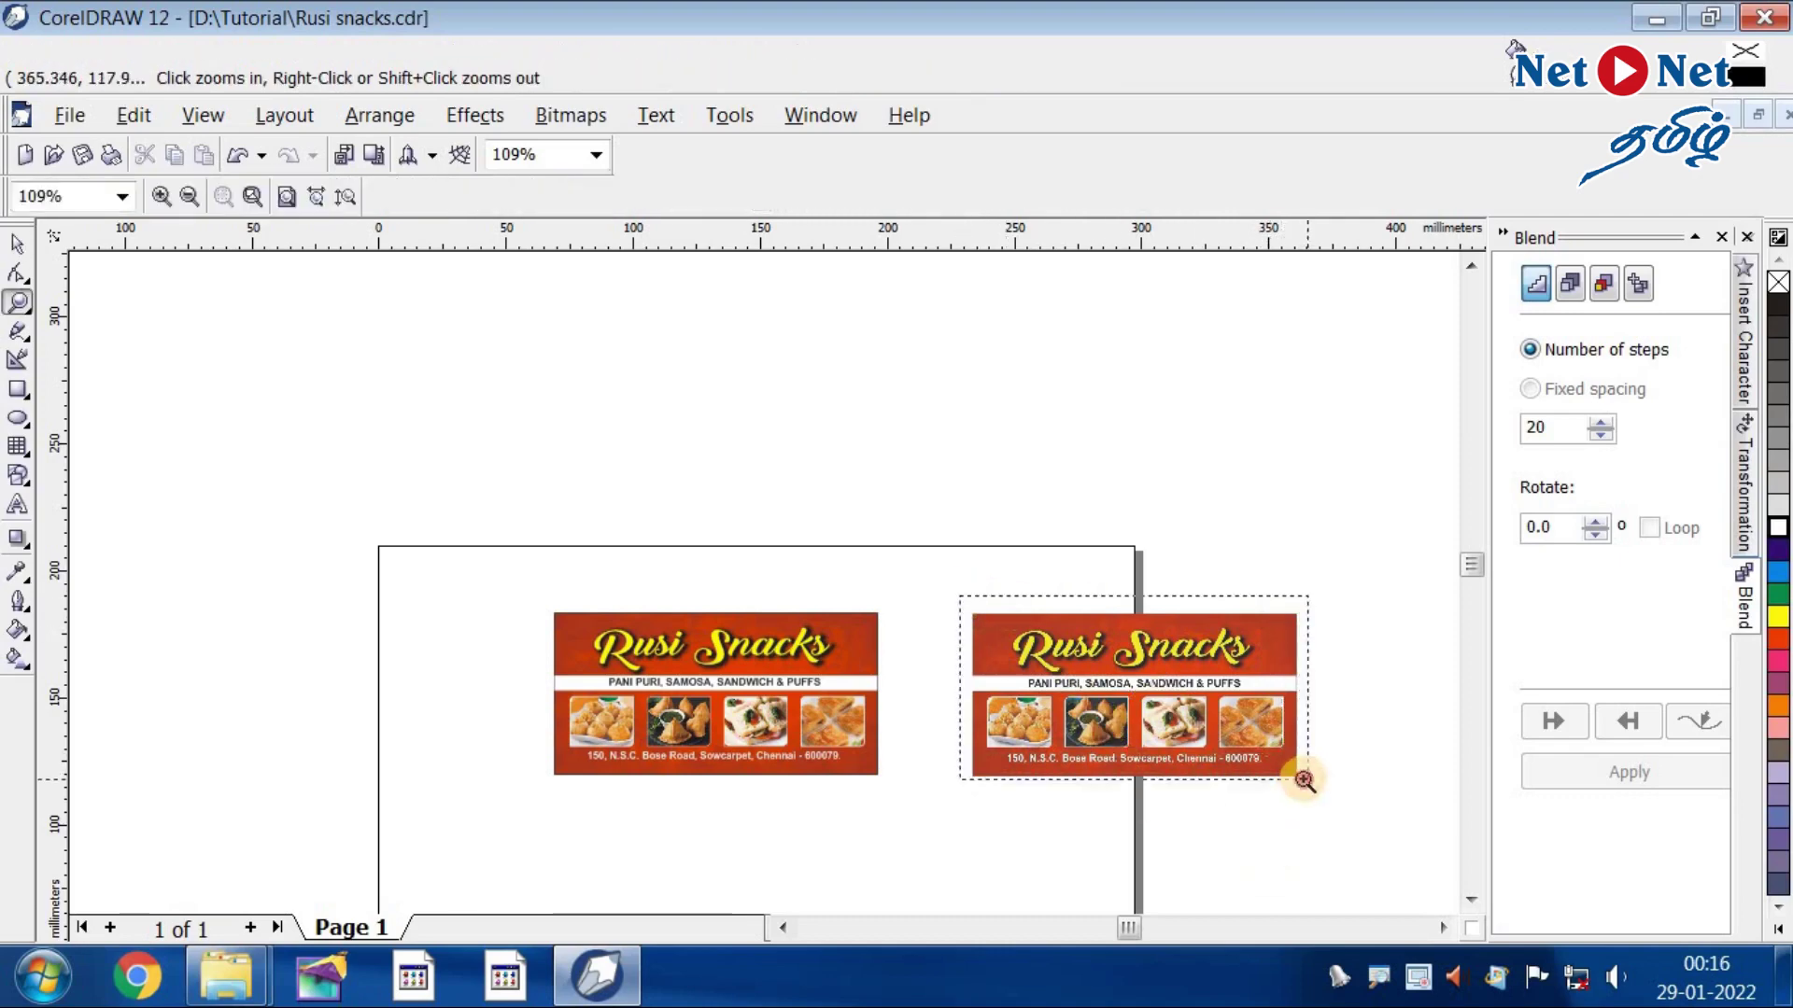
{"action": "left_click_drag", "start_coordinate": [1307, 781], "coordinate": [1307, 780]}
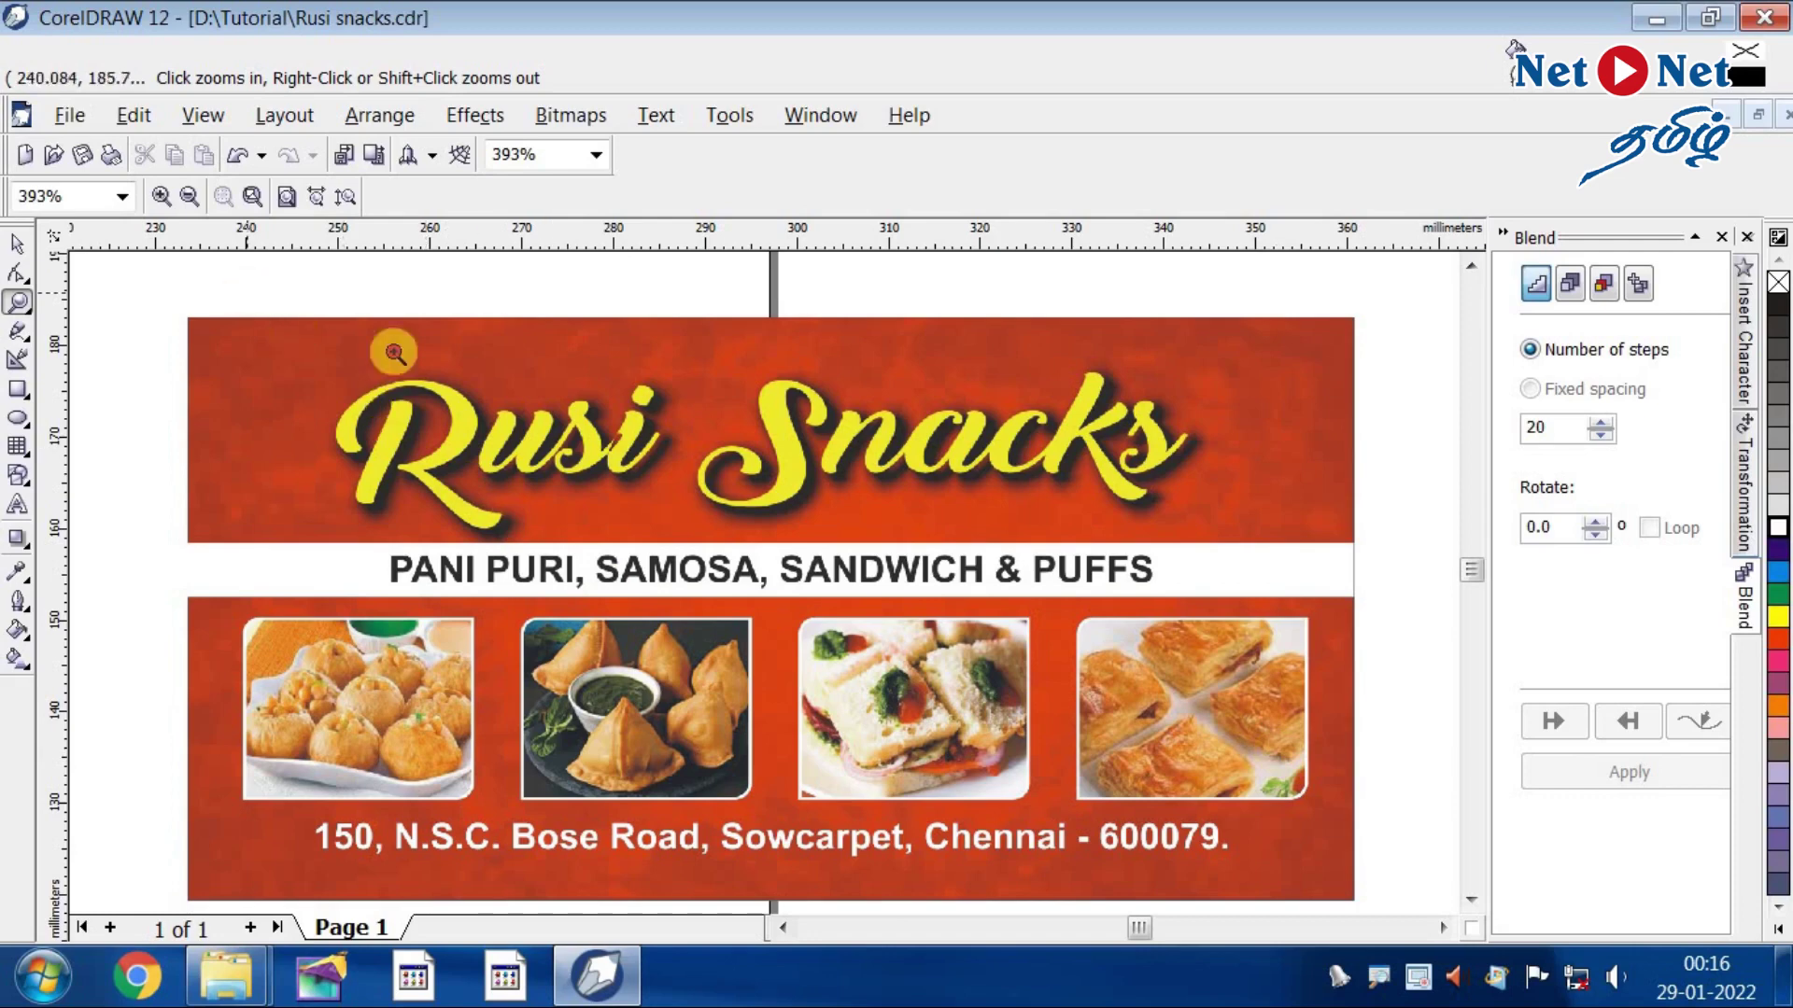
{"action": "left_click", "coordinate": [1323, 752]}
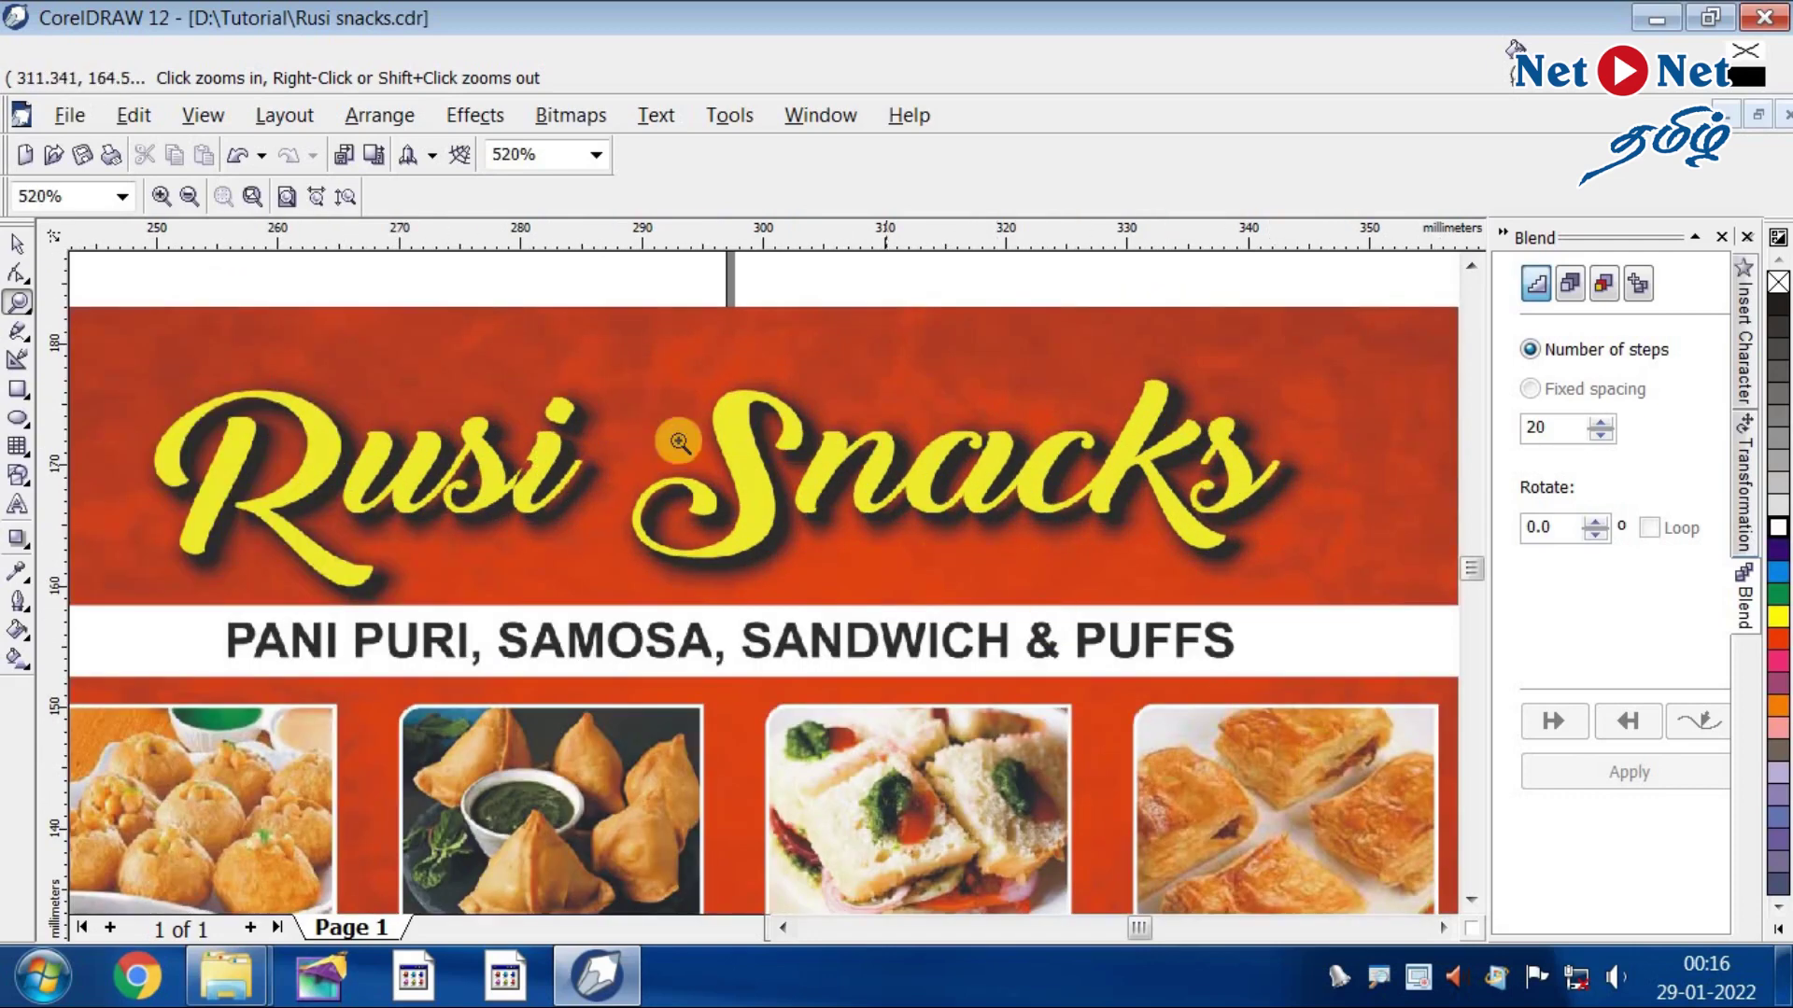
{"action": "left_click", "coordinate": [1168, 671]}
{"action": "right_click", "coordinate": [819, 592]}
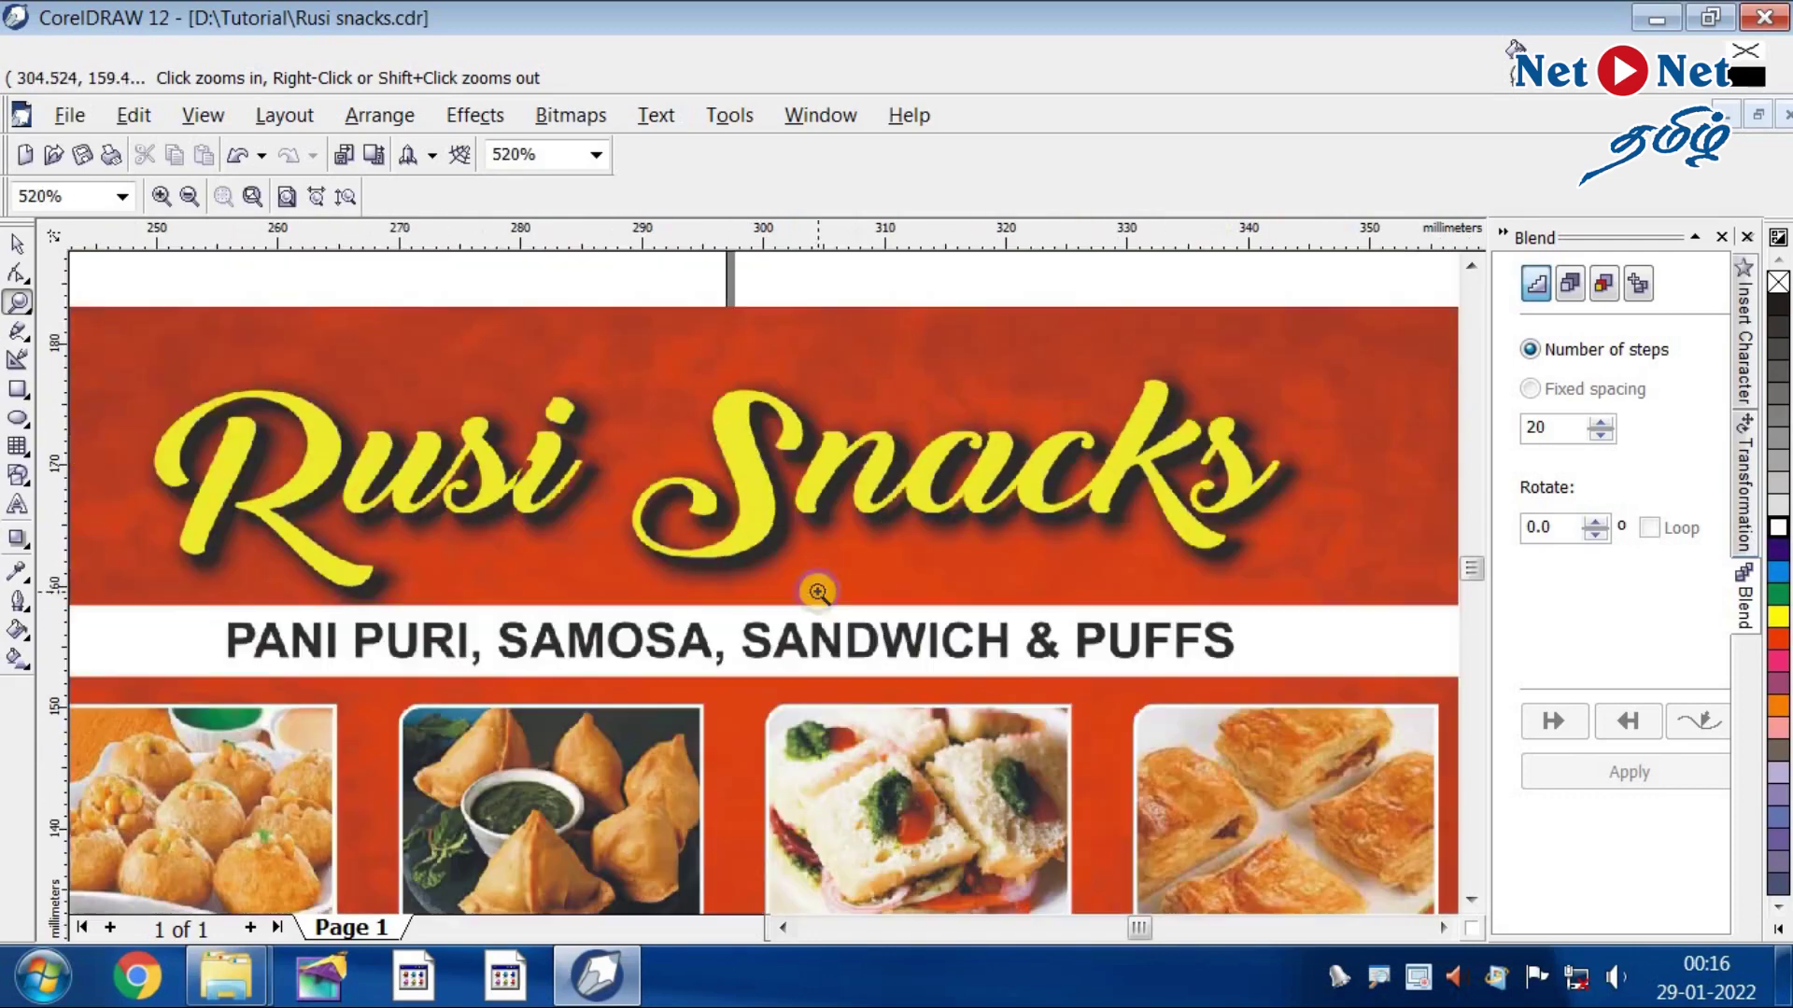
{"action": "right_click", "coordinate": [820, 589]}
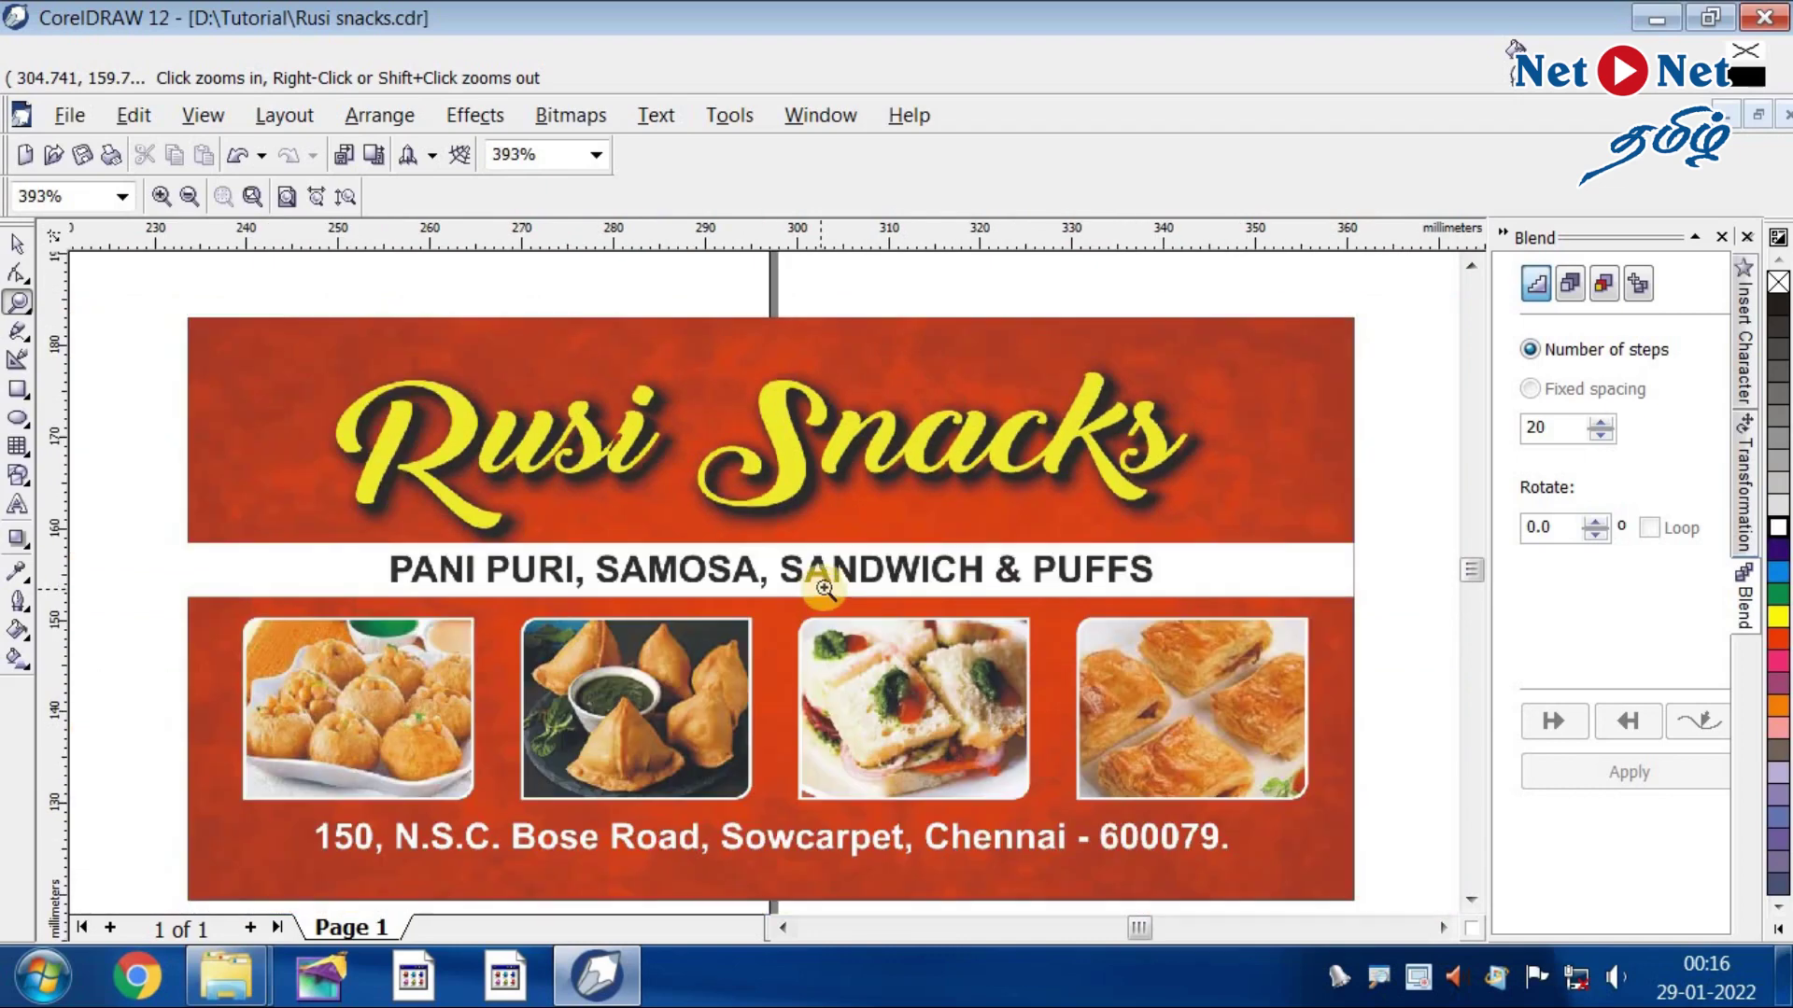
{"action": "right_click", "coordinate": [901, 649]}
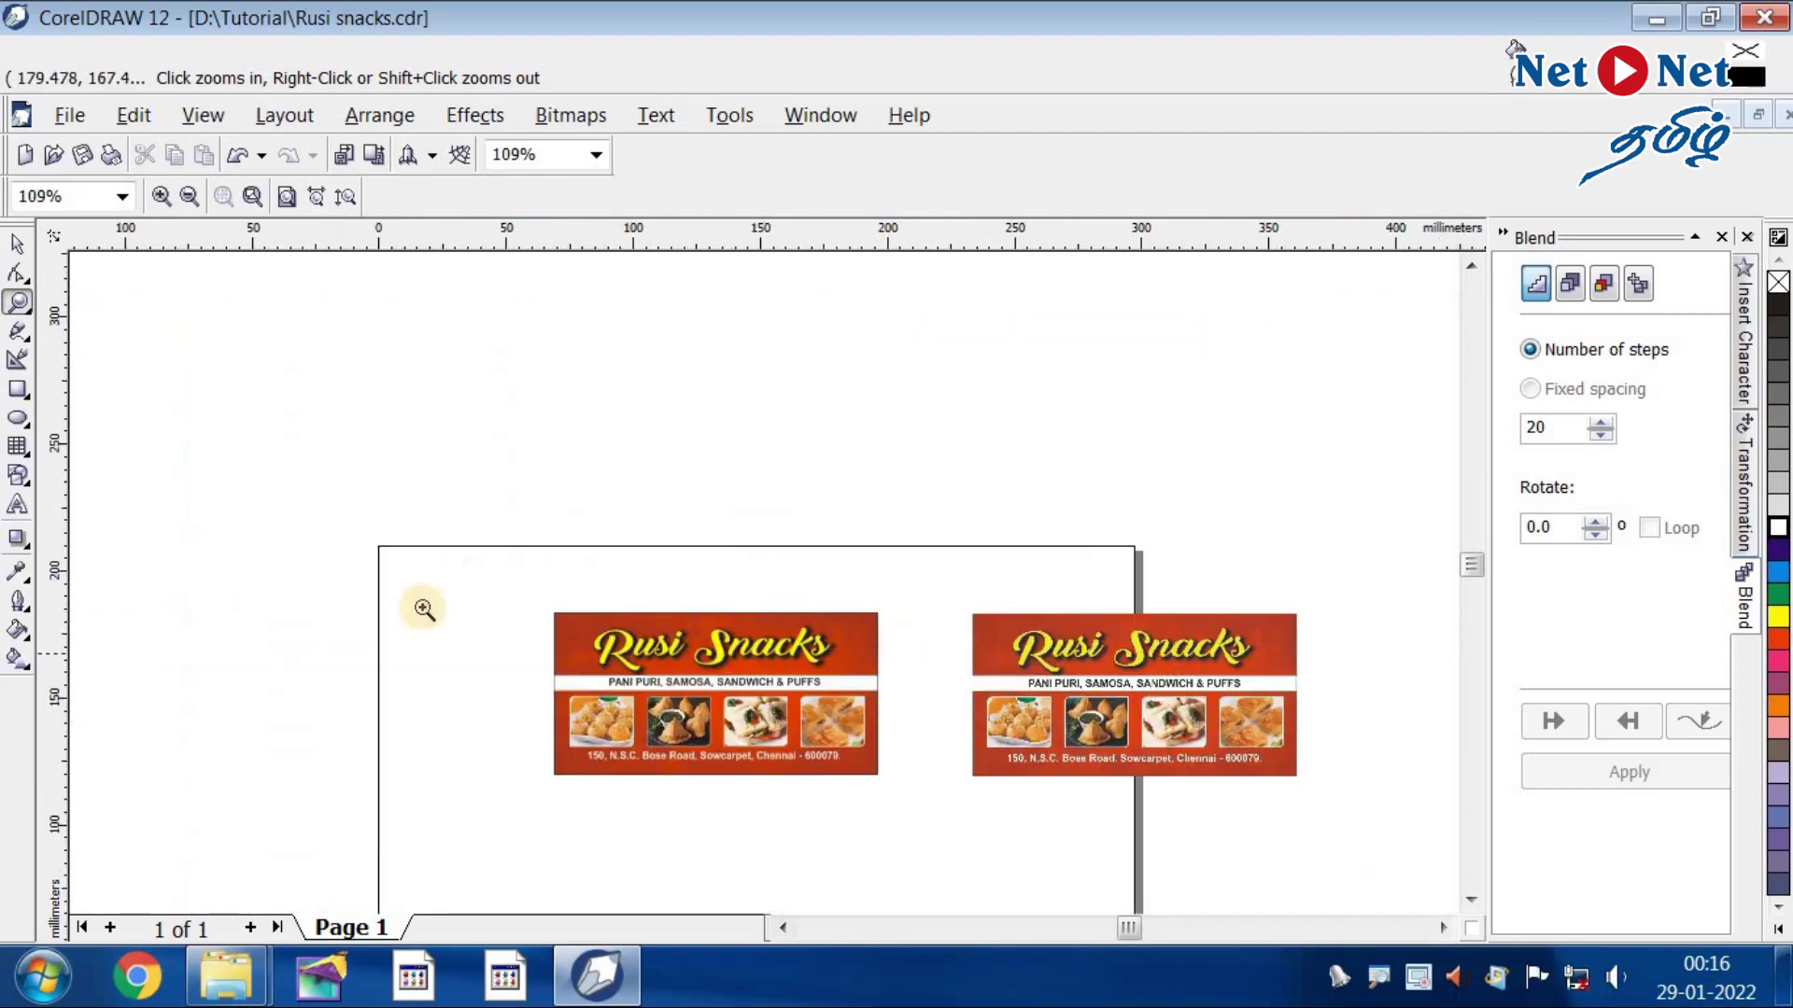
- Delete the imported card picture beside the original design
{"action": "left_click", "coordinate": [16, 245]}
{"action": "left_click", "coordinate": [670, 668]}
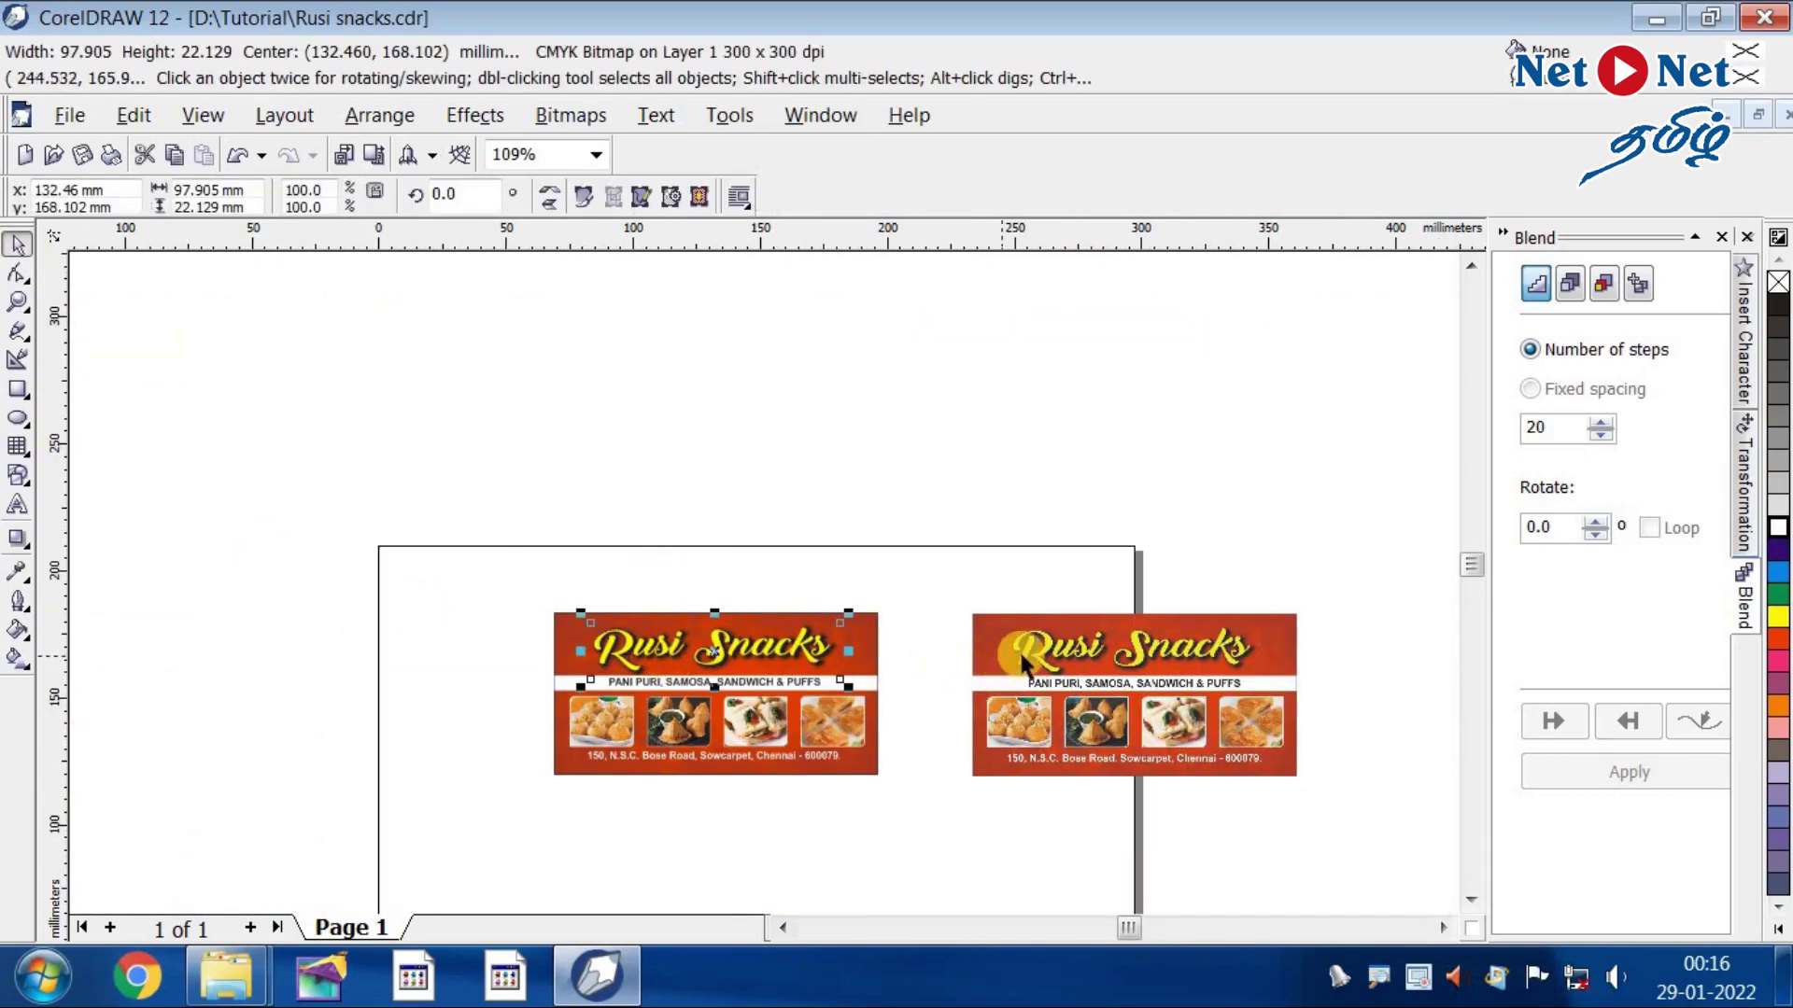
{"action": "left_click", "coordinate": [1055, 658]}
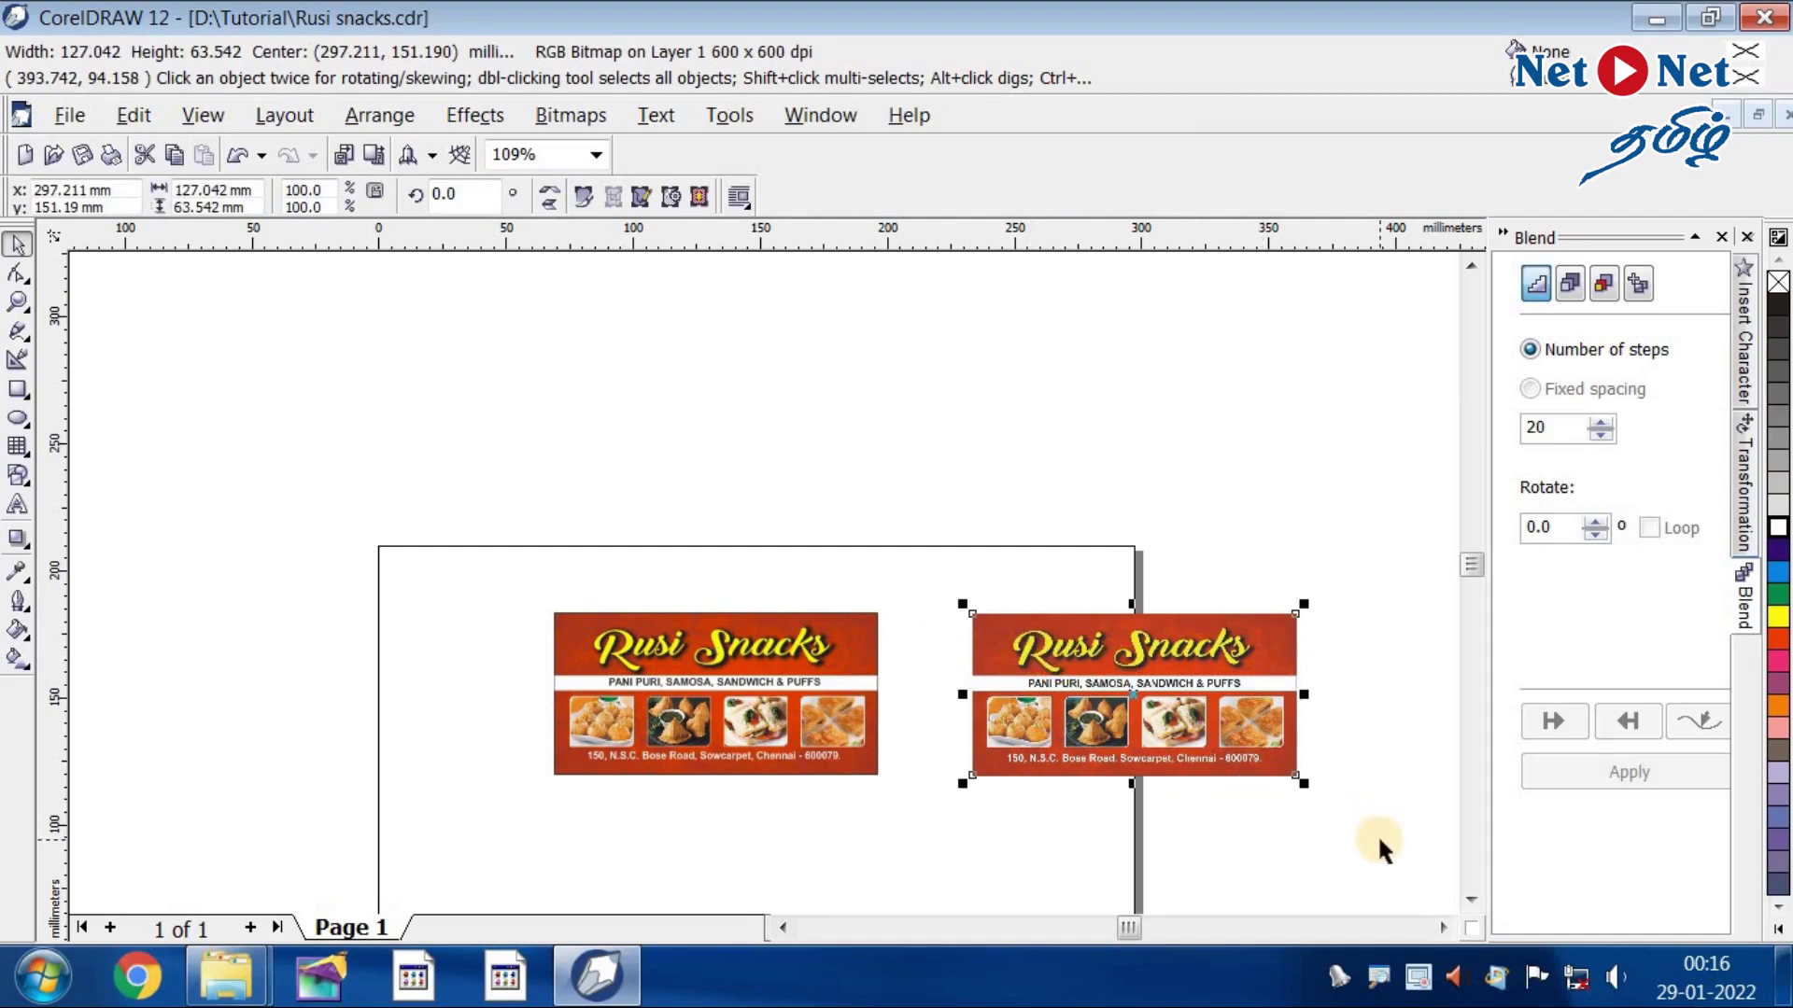
{"action": "key", "text": "Delete"}
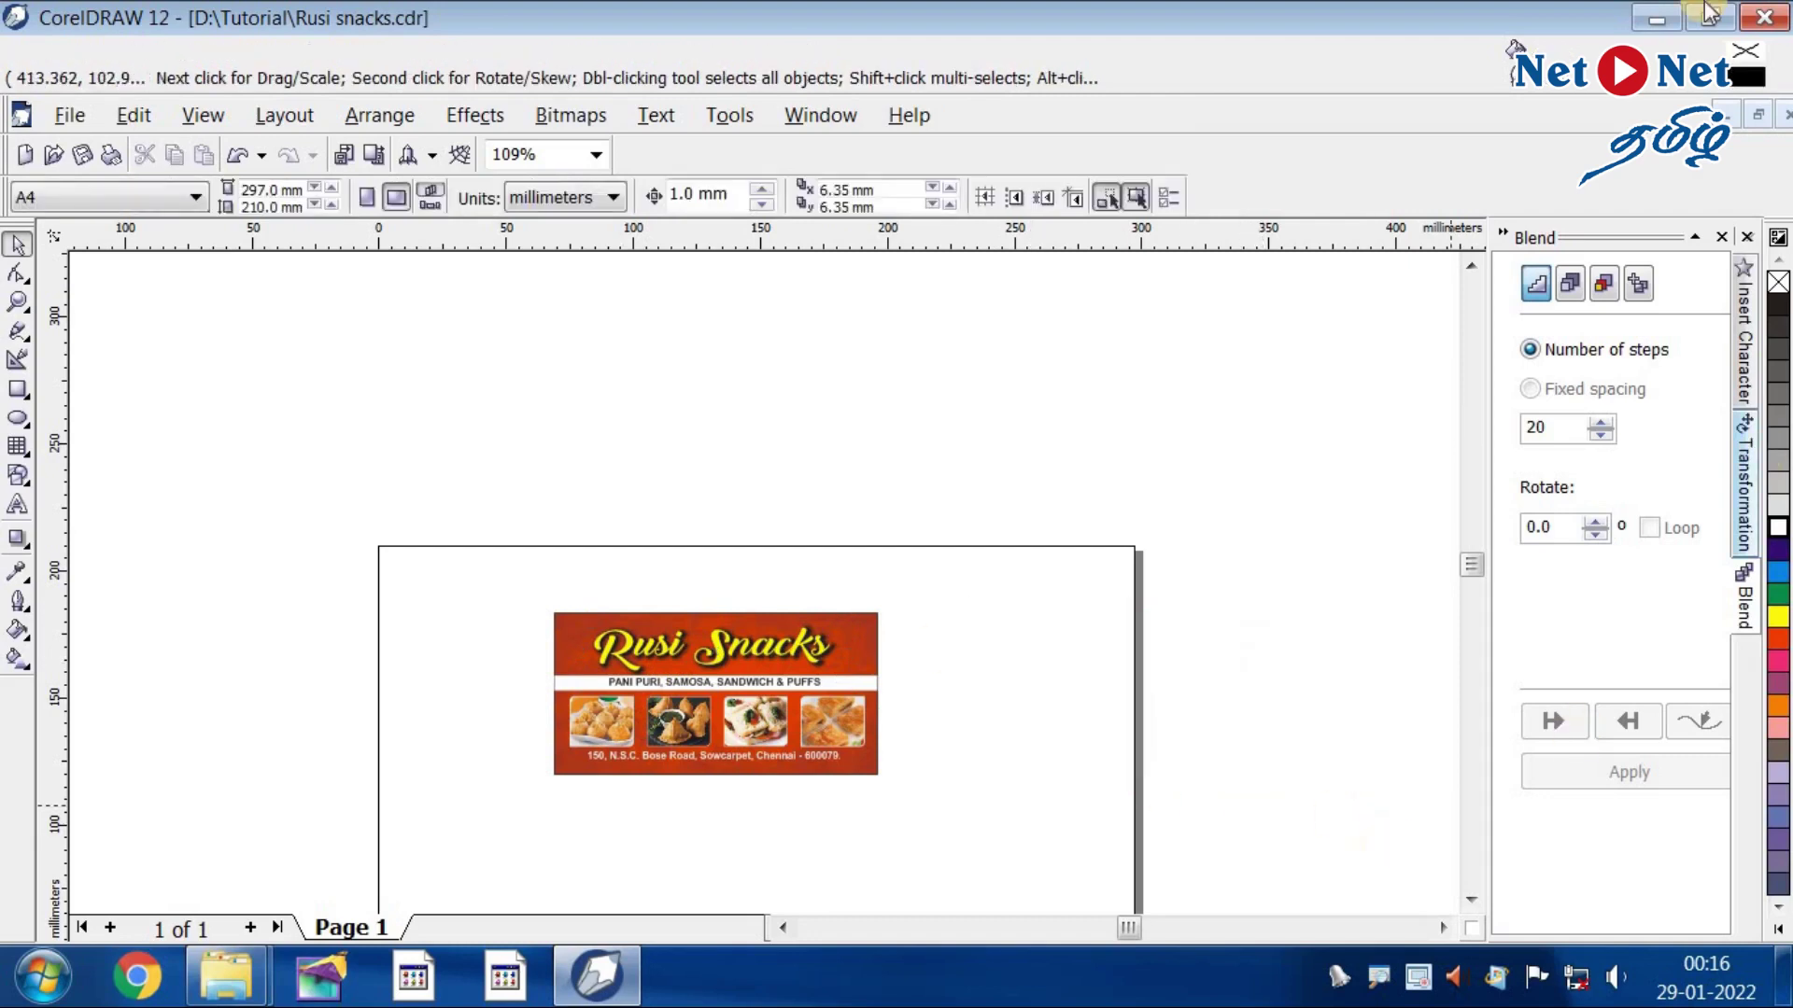
- Minimize the drawing program and view the exported rusi picture from the Desktop in a maximized Windows Photo Viewer
{"action": "left_click", "coordinate": [1657, 19]}
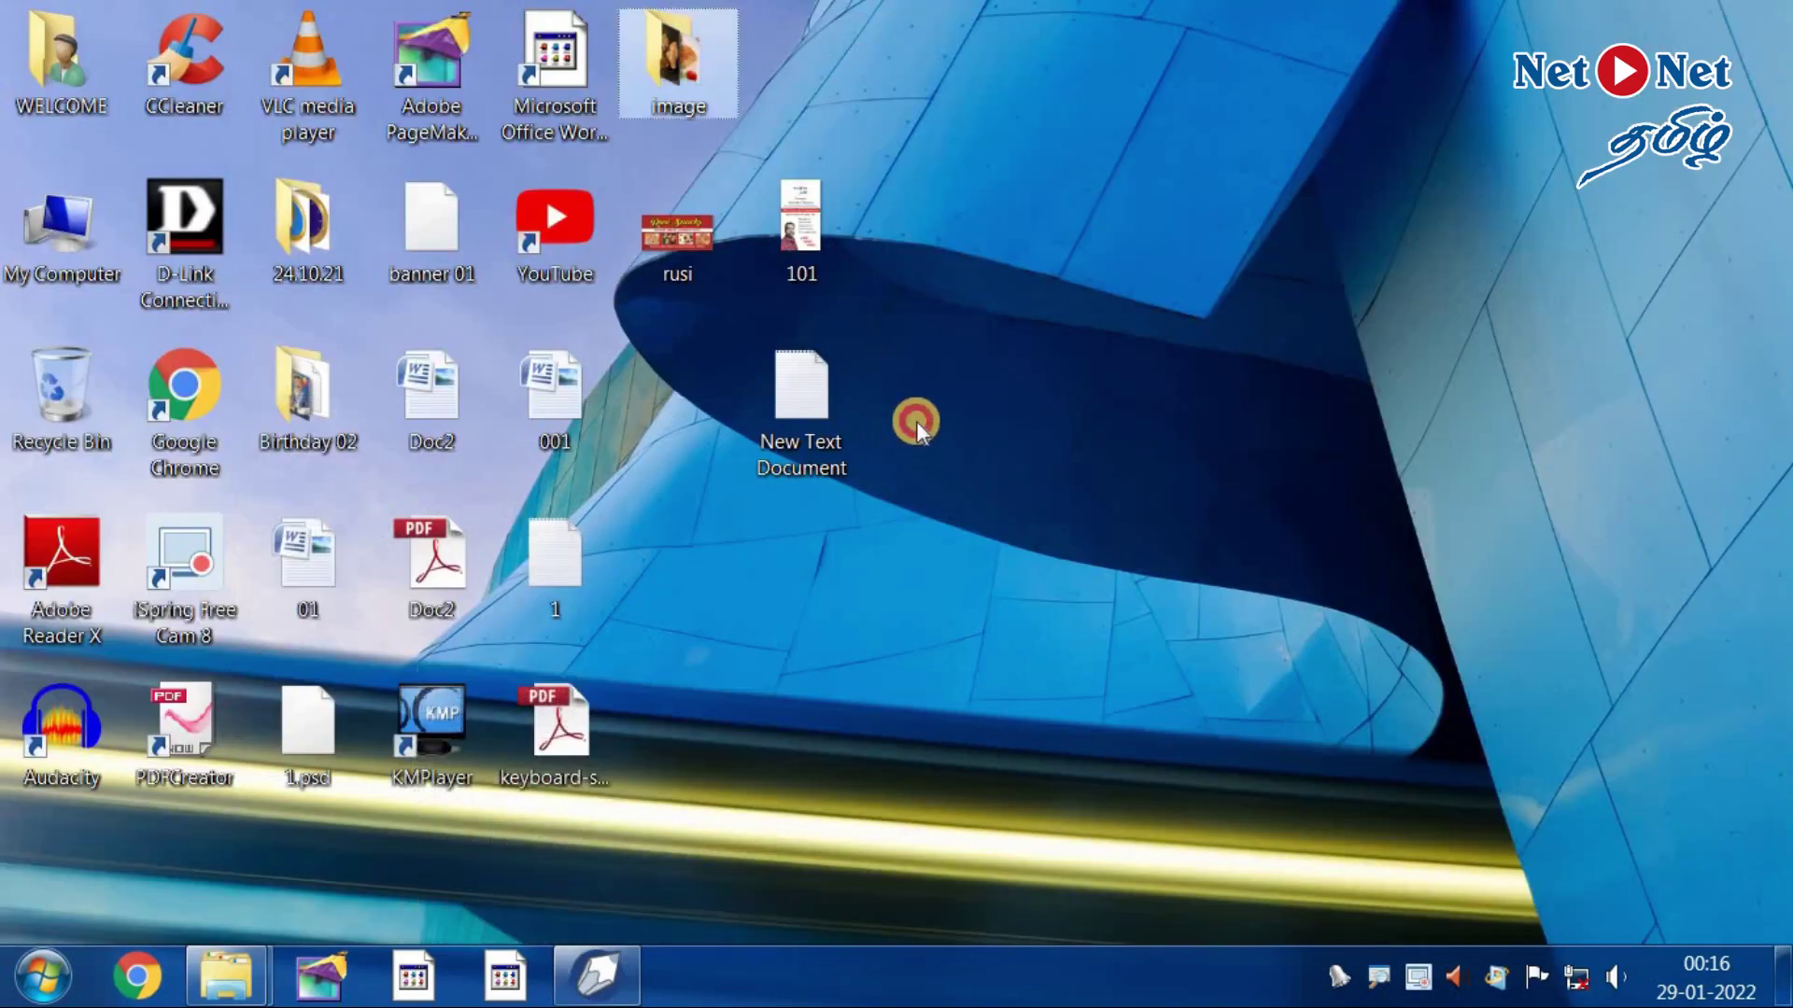
{"action": "left_click", "coordinate": [678, 239]}
{"action": "double_click", "coordinate": [678, 239]}
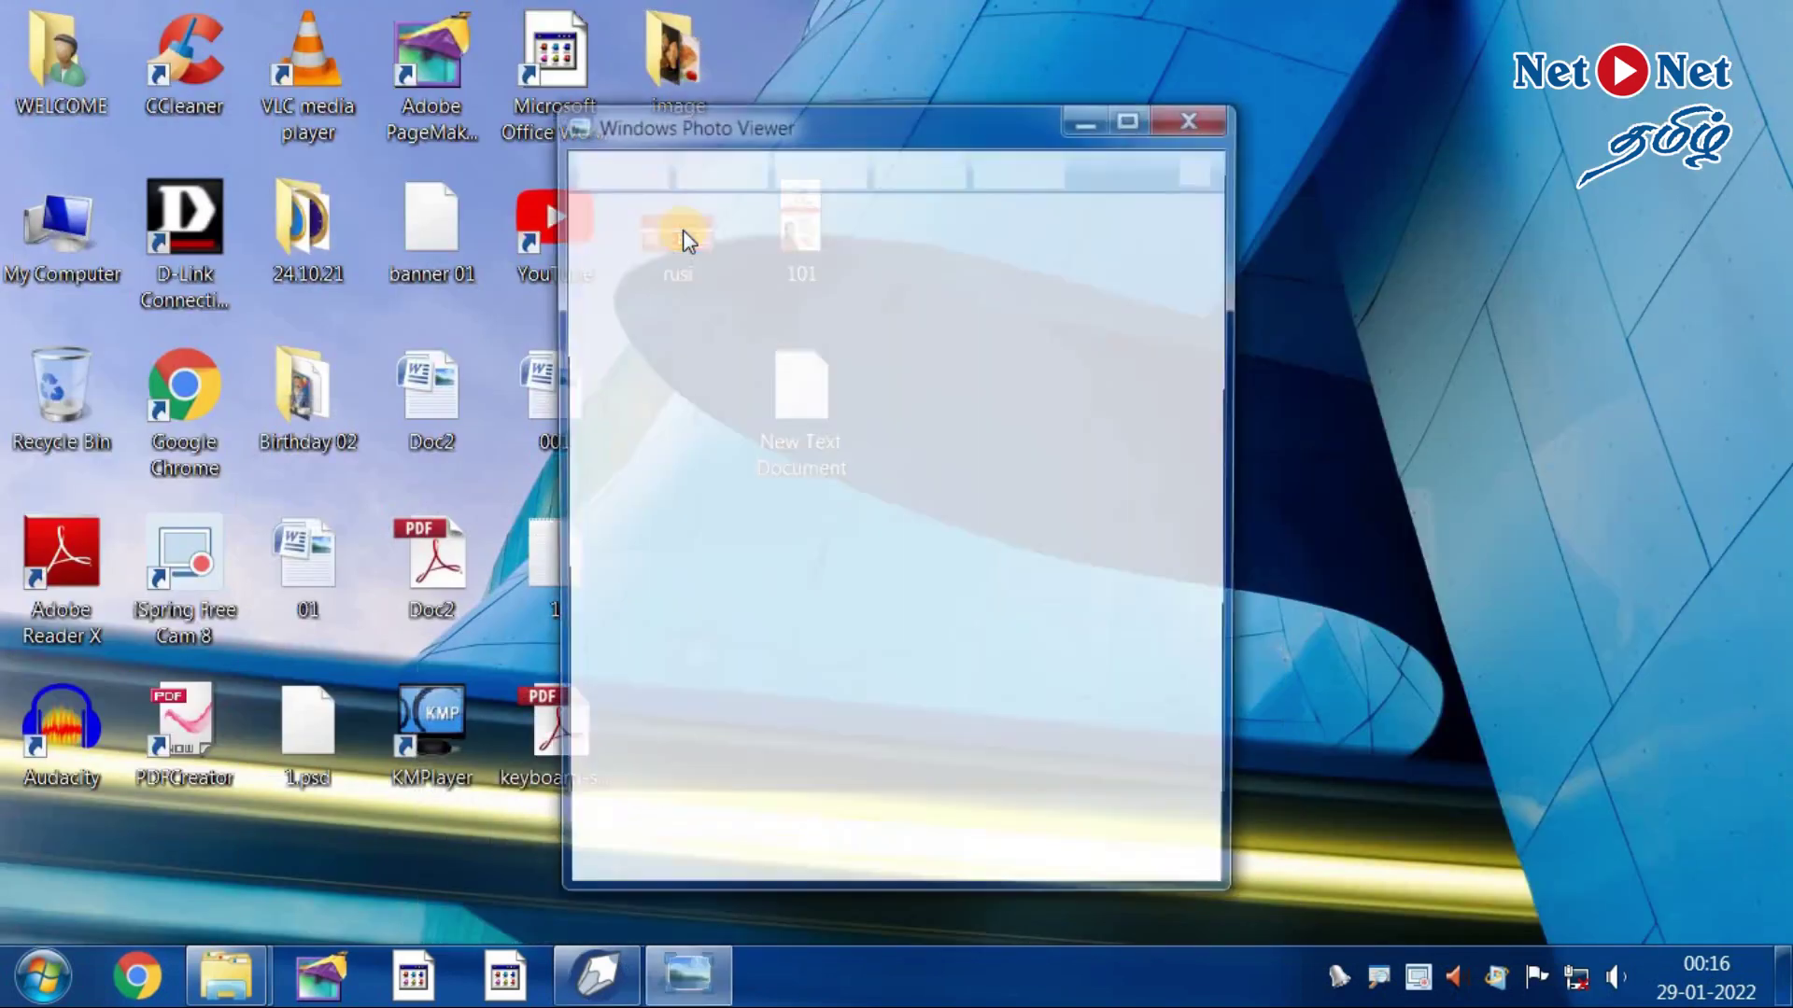
{"action": "double_click", "coordinate": [957, 115]}
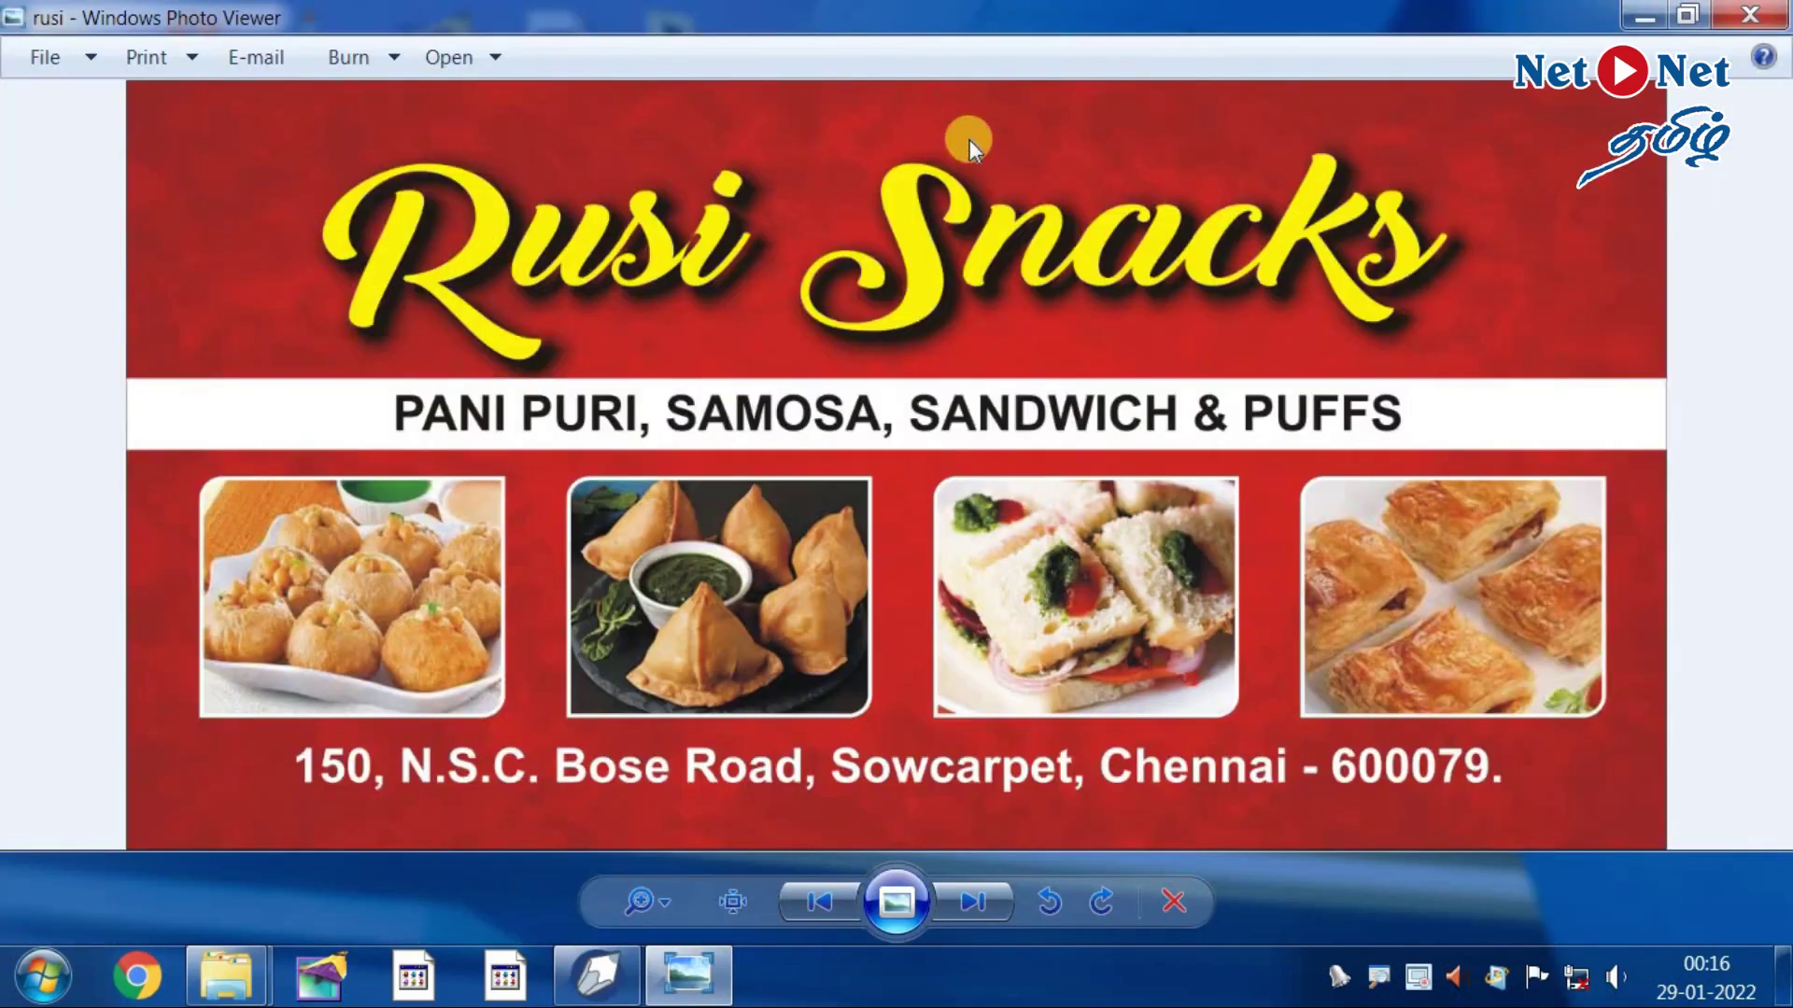